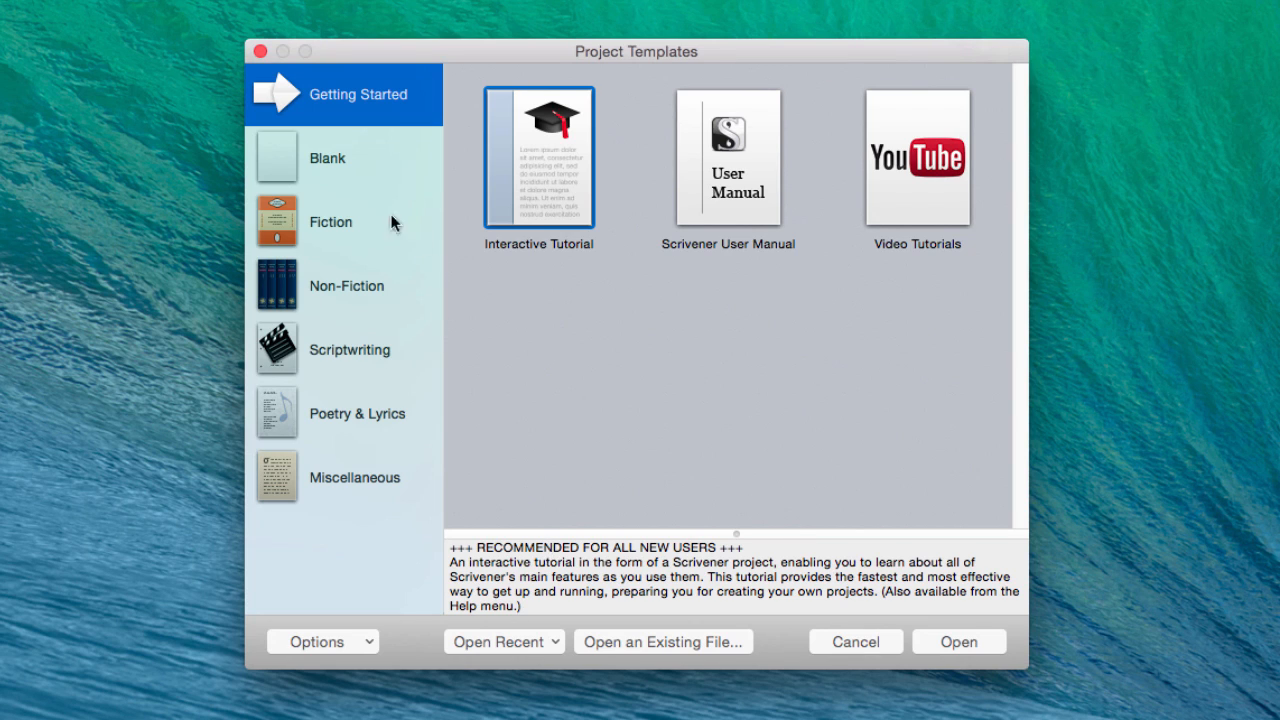
# Compare the project templates offered in the Getting Started and Blank categories
pyautogui.click(346, 160)
pyautogui.click(346, 115)
pyautogui.click(350, 165)
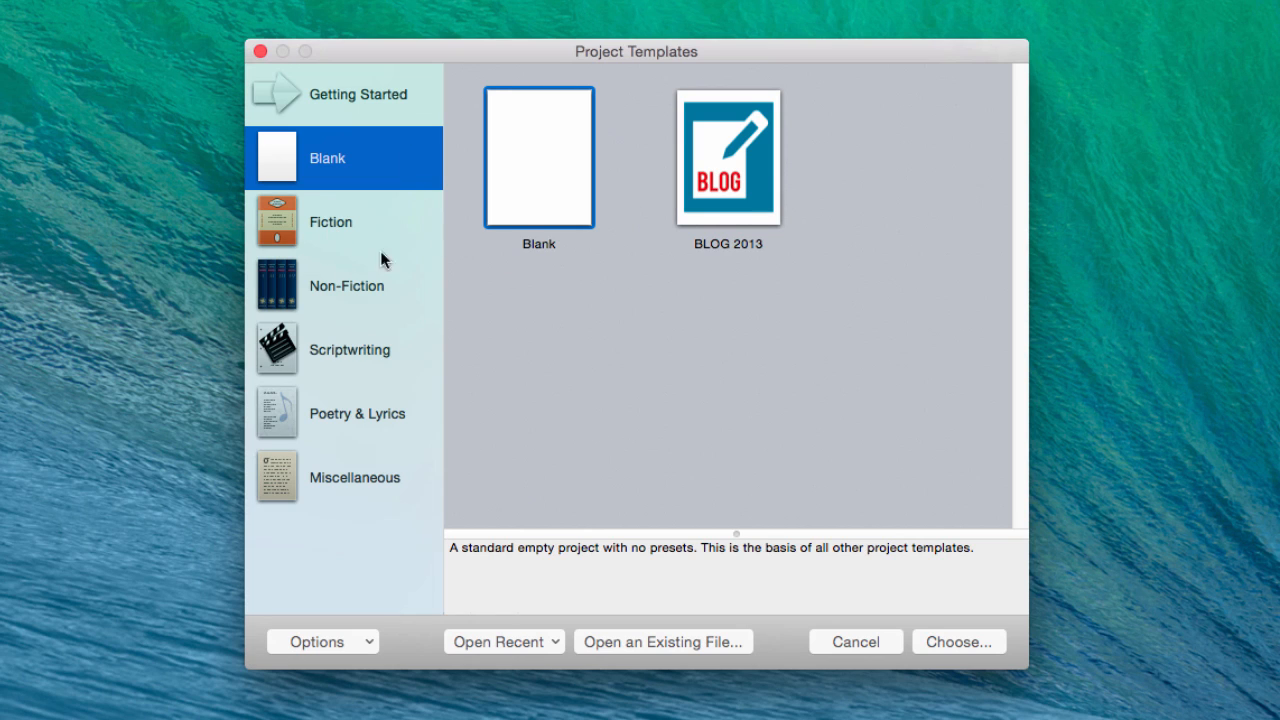
pyautogui.click(389, 100)
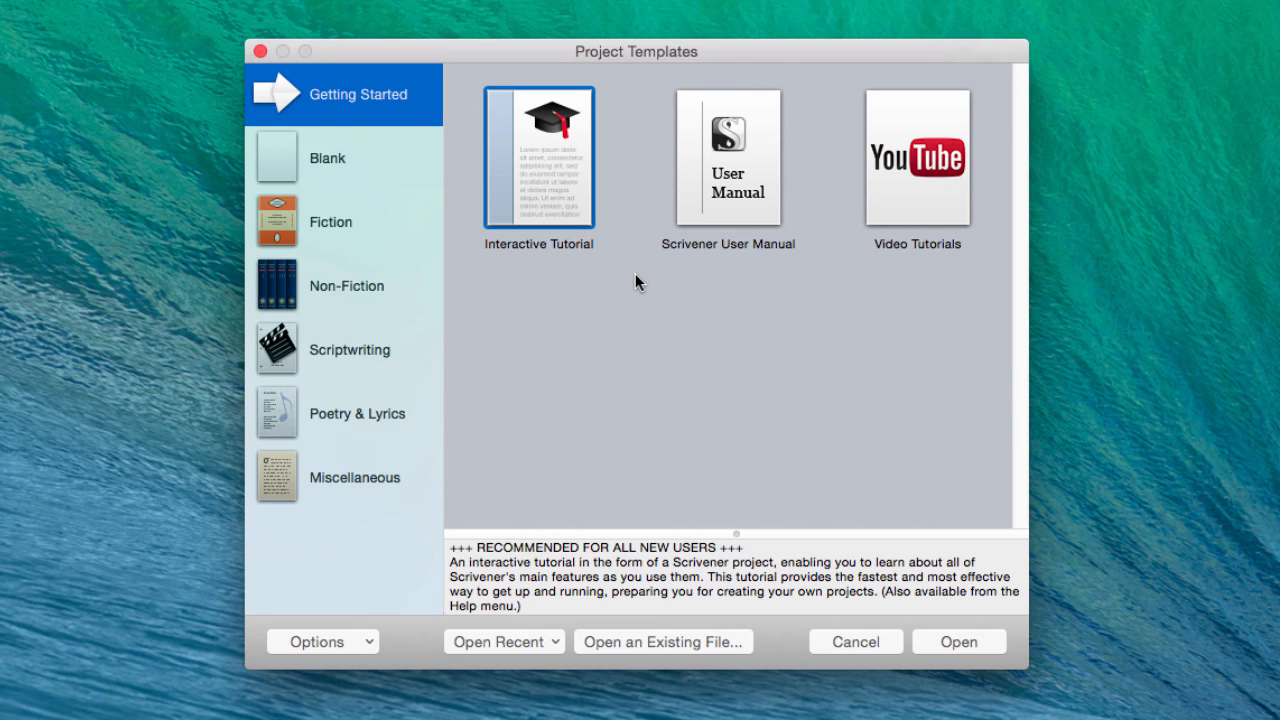
pyautogui.click(319, 169)
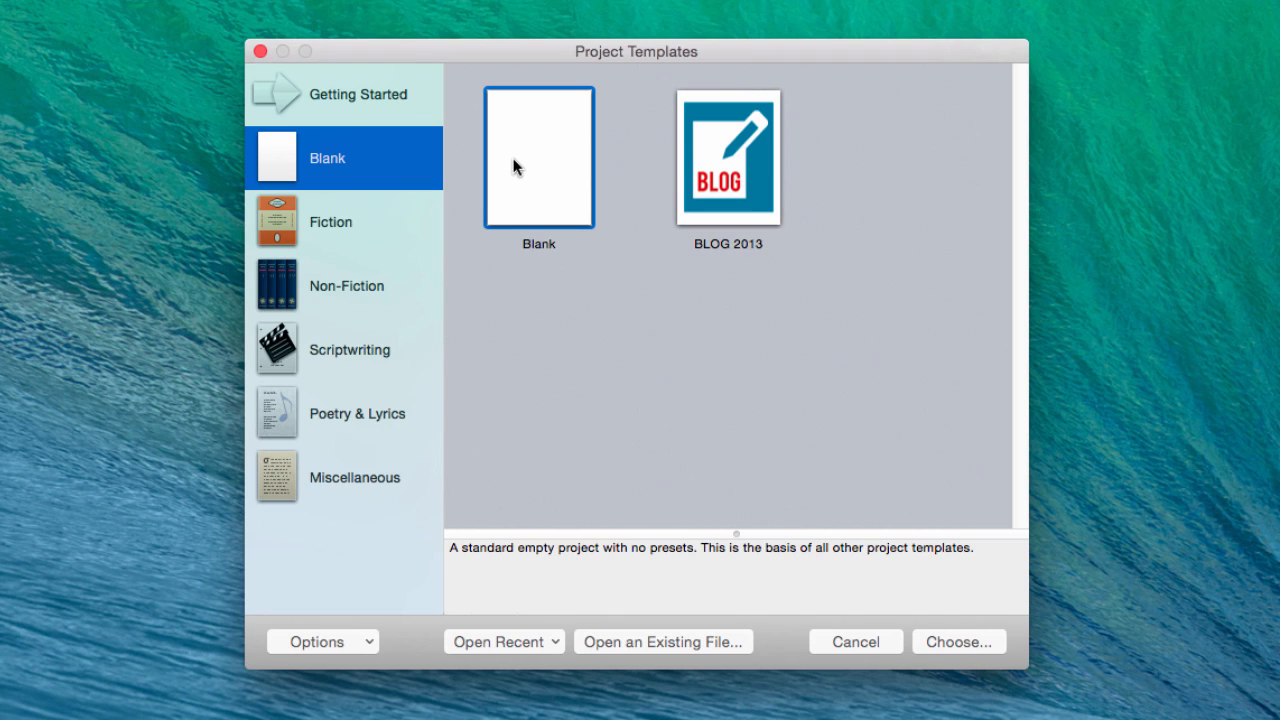
# Create a project from the Novel template in the Fiction category, saving it as novel on the Desktop
pyautogui.click(356, 222)
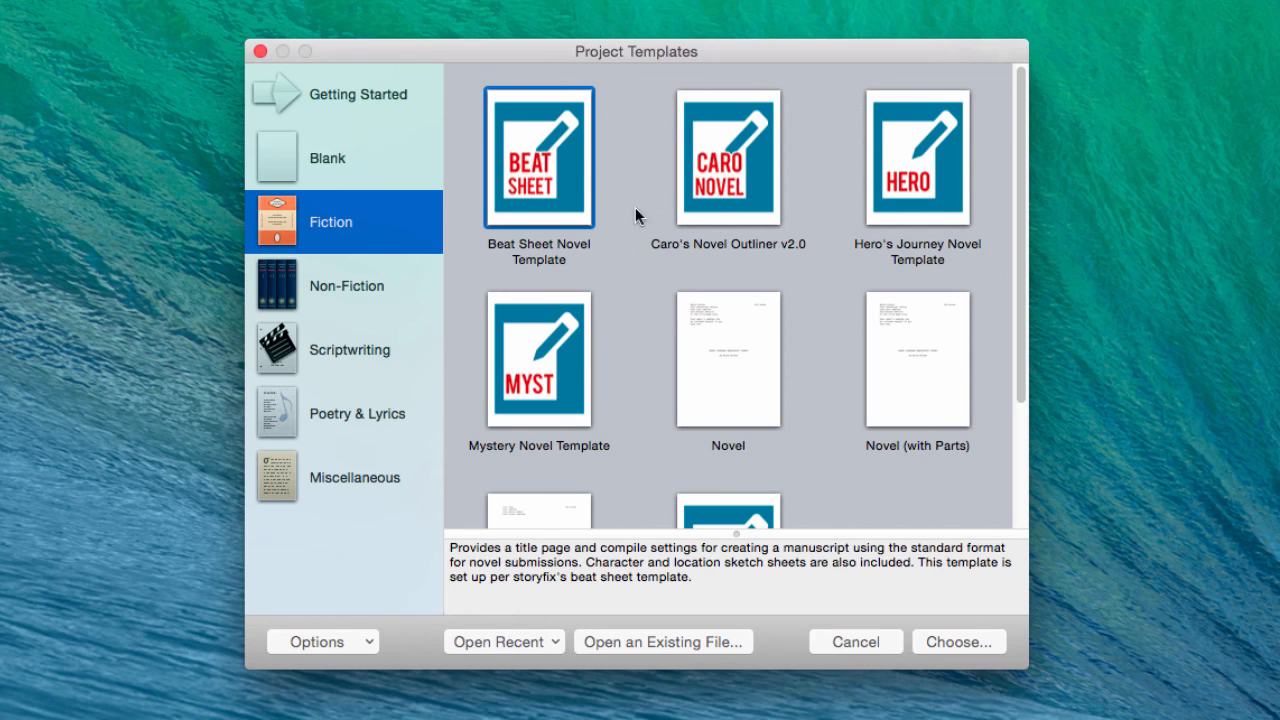
pyautogui.scroll(-5, 656, 261)
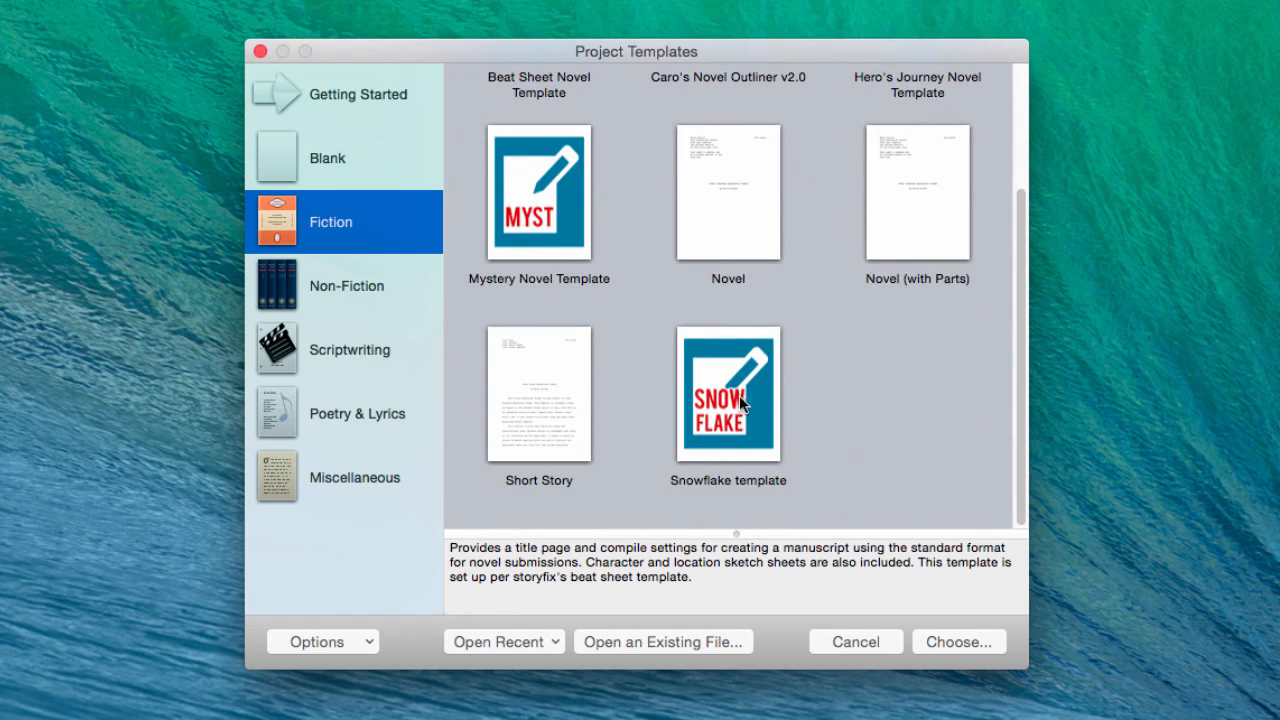
pyautogui.scroll(1, 720, 360)
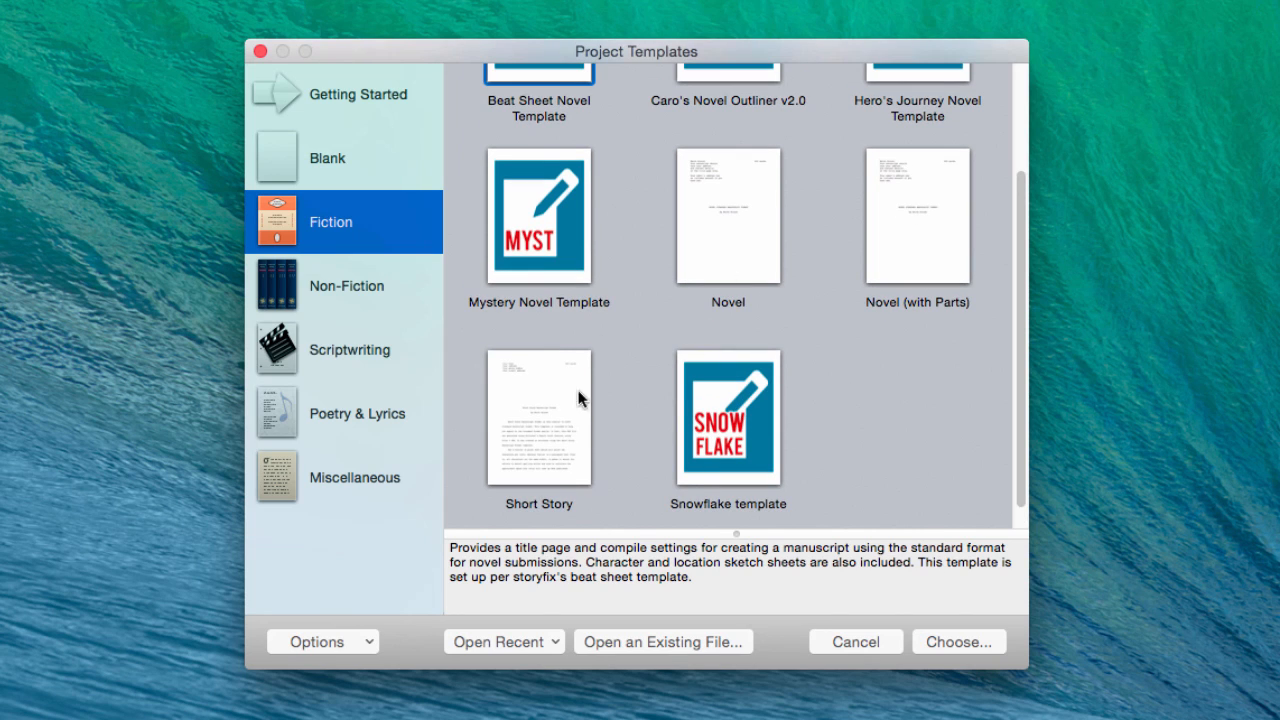
pyautogui.scroll(-1, 641, 290)
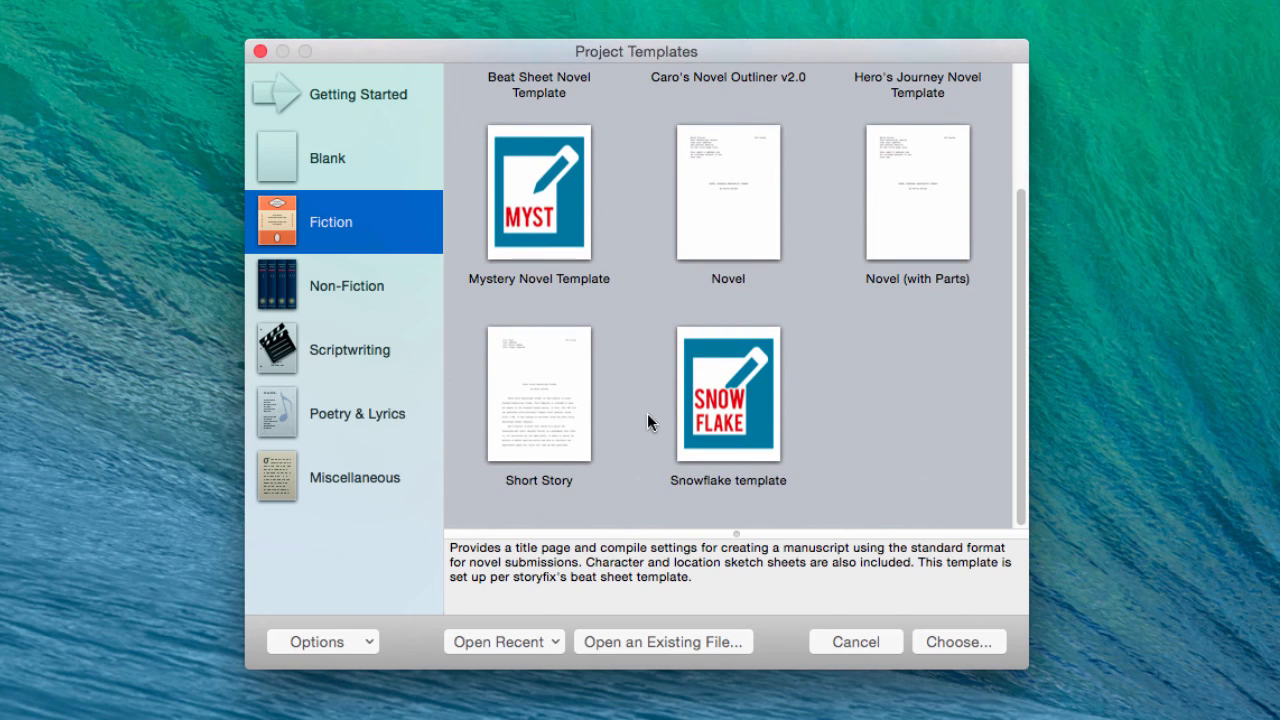
pyautogui.scroll(5, 648, 417)
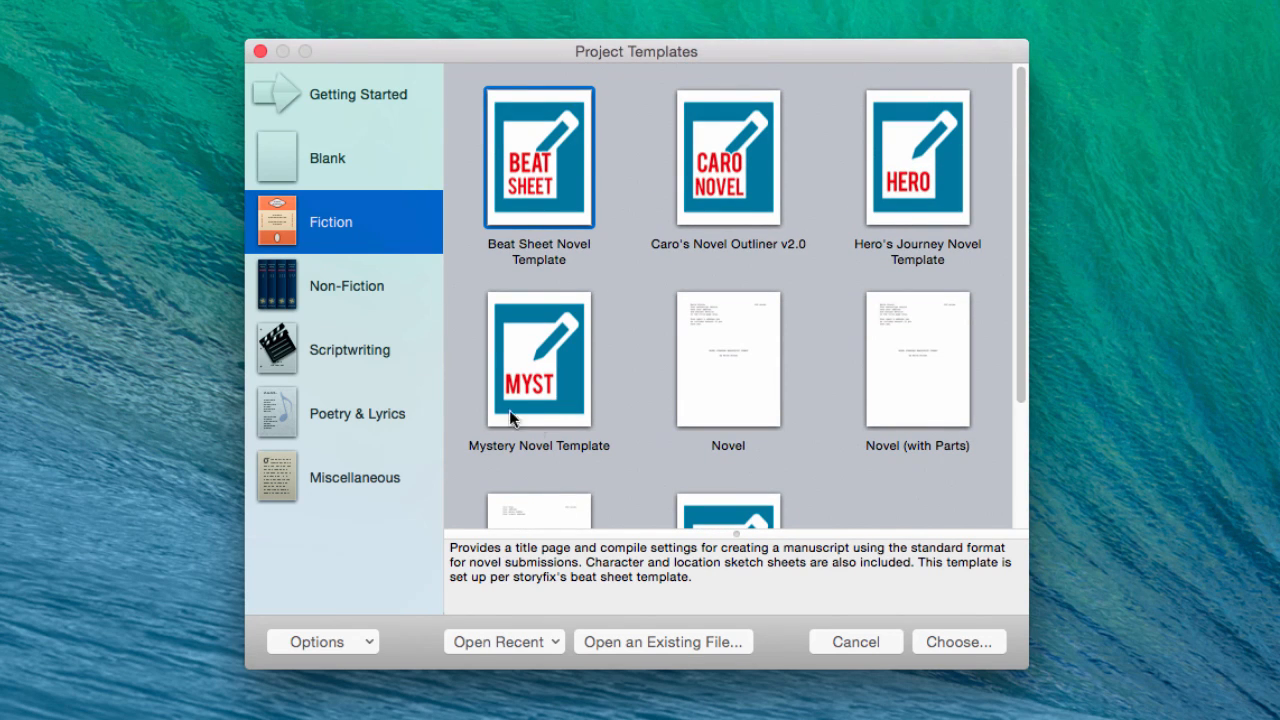
pyautogui.scroll(-5, 680, 260)
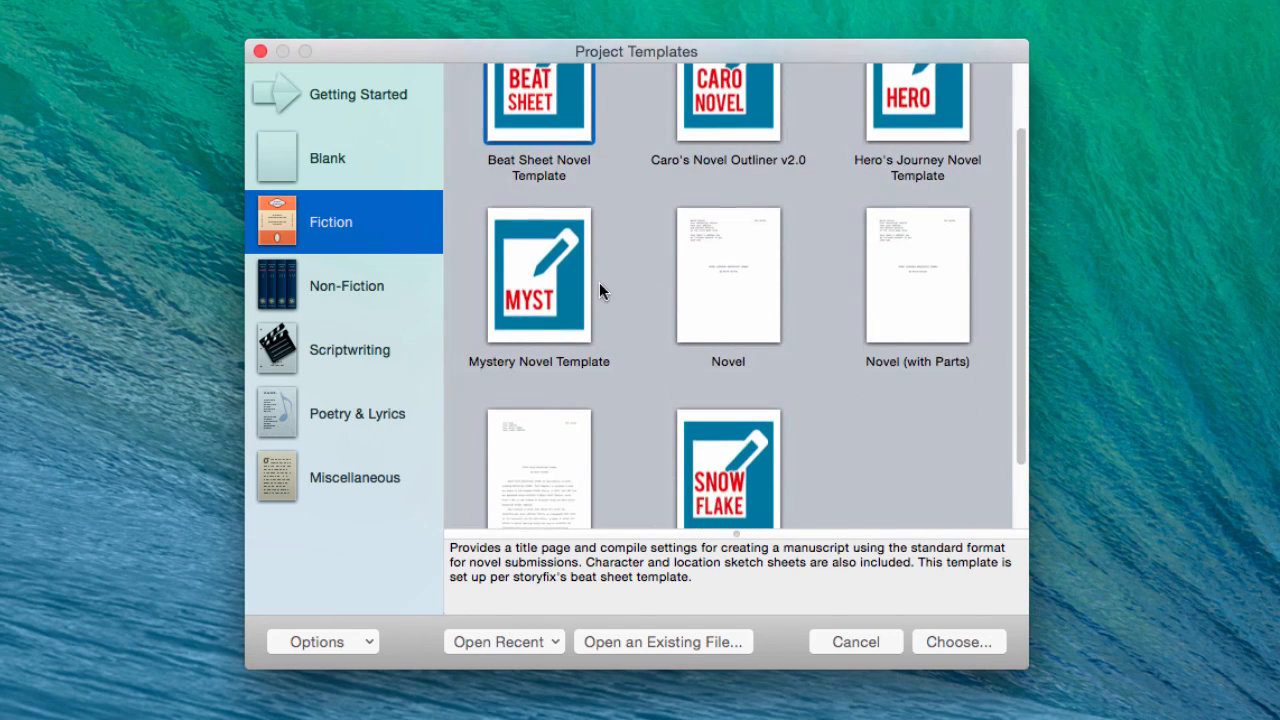
pyautogui.click(731, 245)
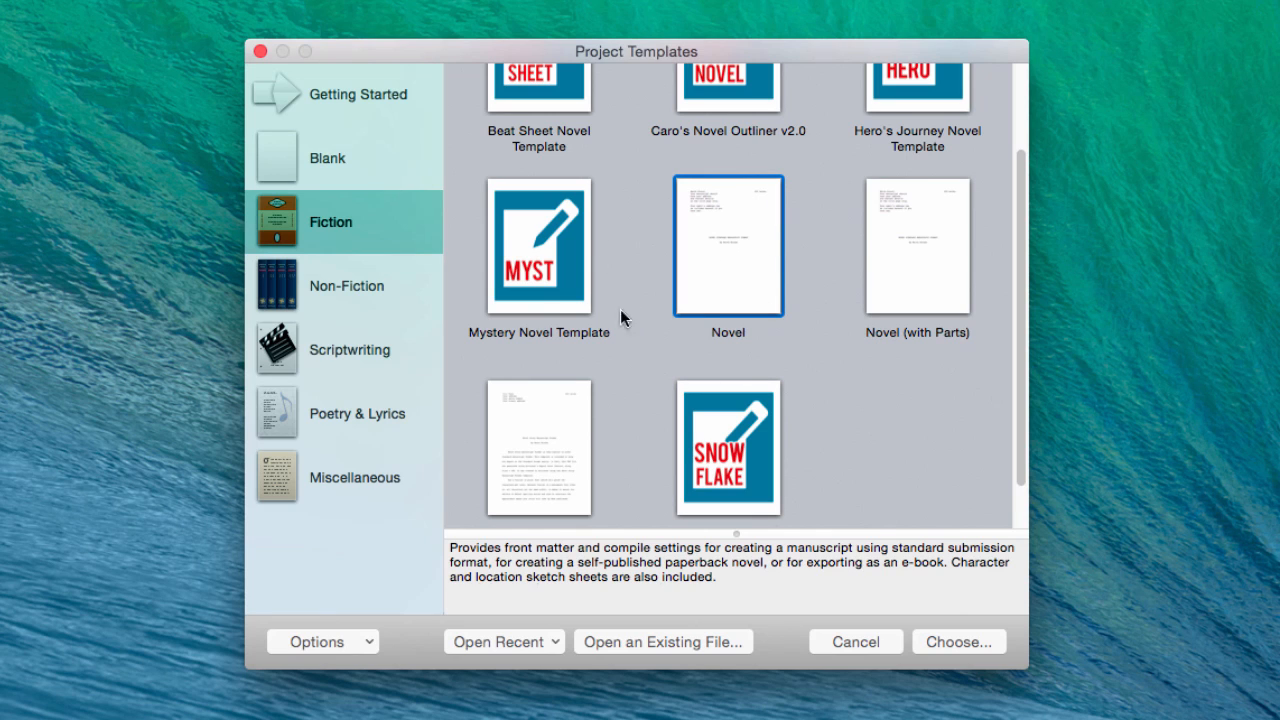
pyautogui.doubleClick(718, 268)
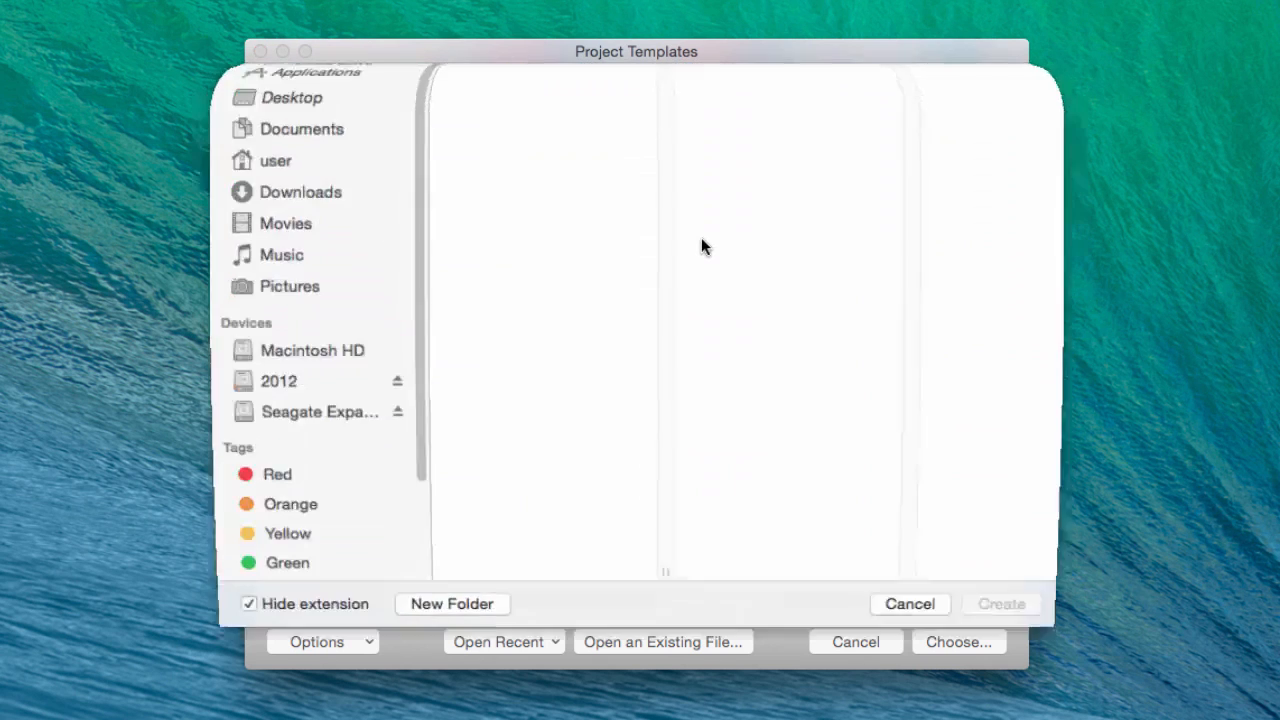
pyautogui.write('novel')
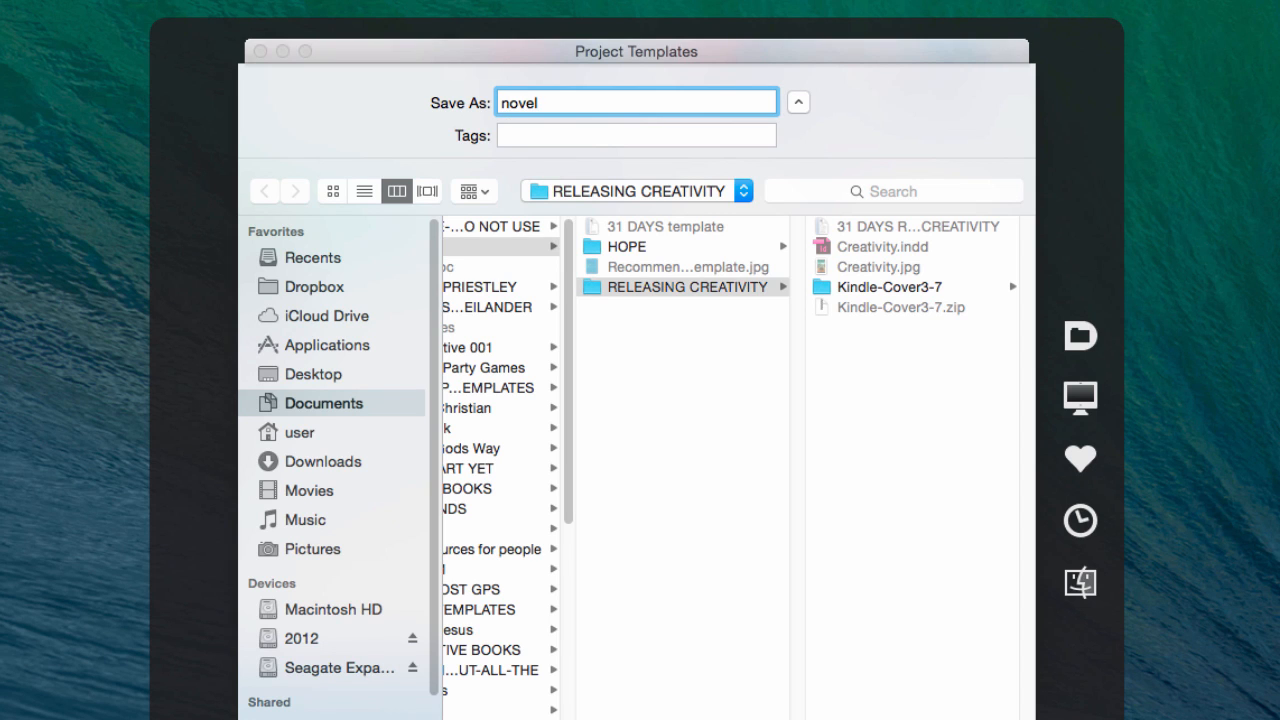
pyautogui.click(314, 376)
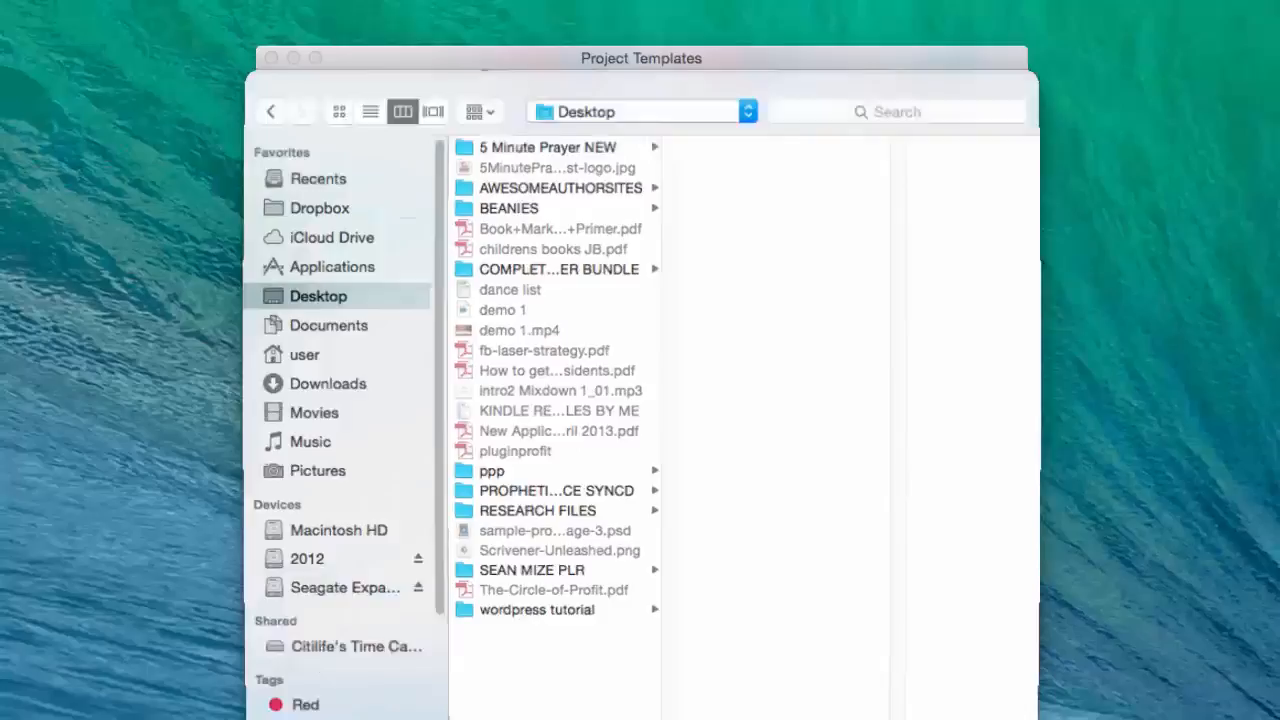
pyautogui.press('Return')
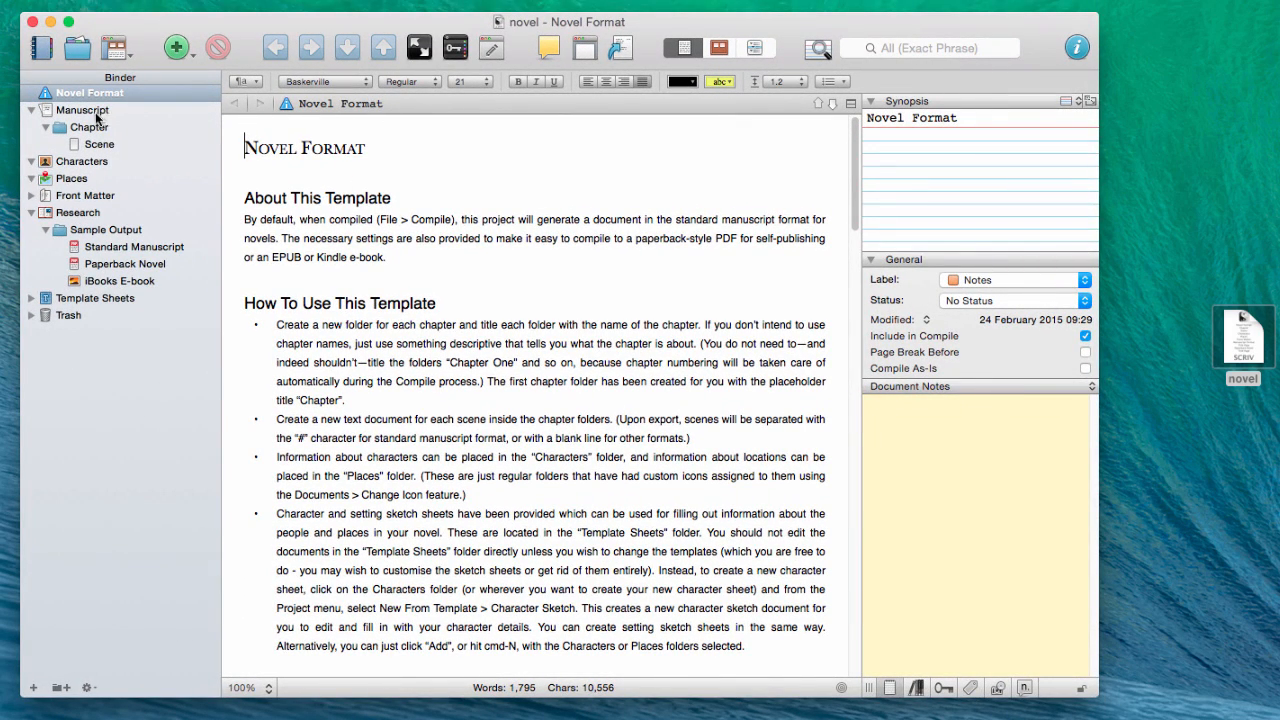
# Read through the Novel Format document, including its instructions on using the template and compiling
pyautogui.scroll(-3, 482, 380)
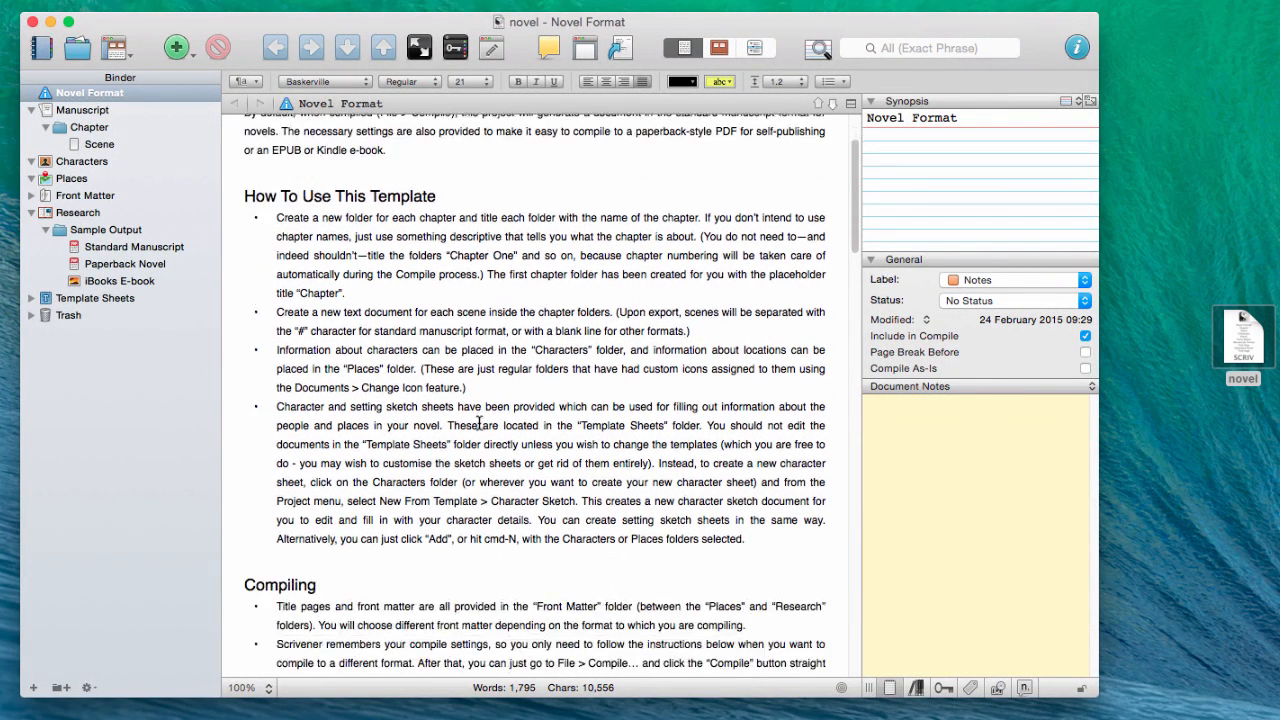
pyautogui.scroll(-15, 479, 424)
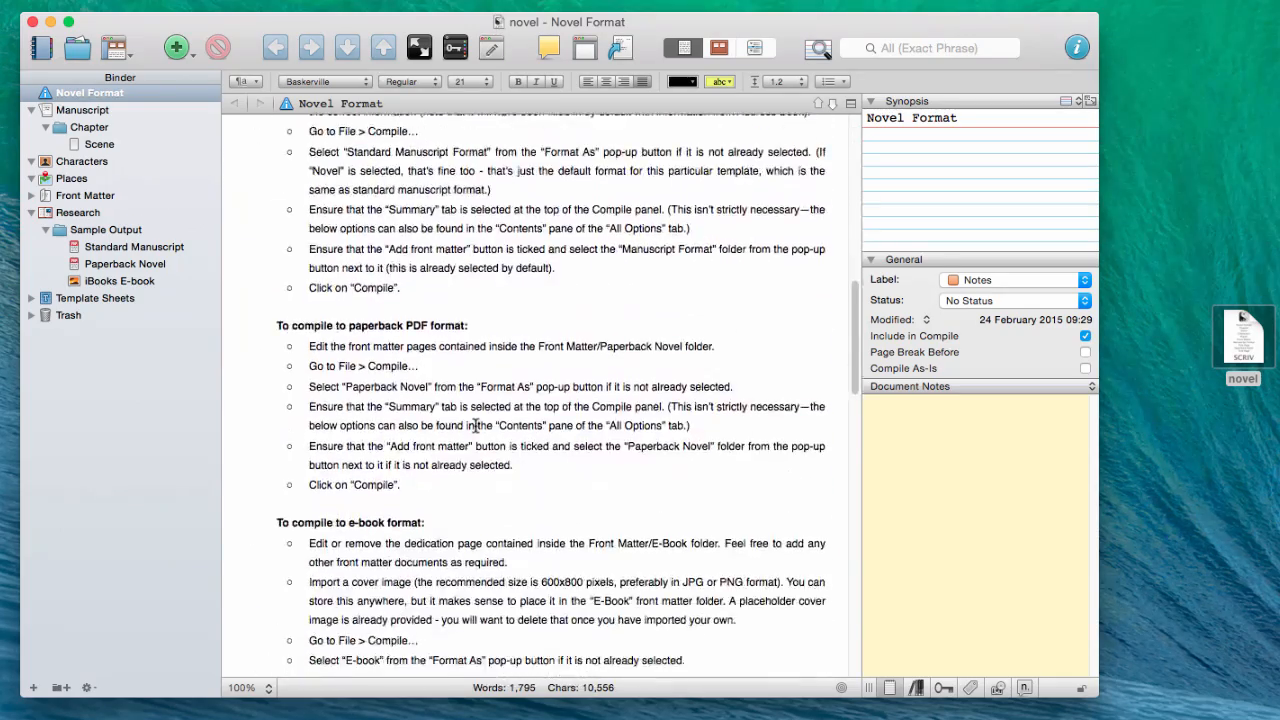
pyautogui.scroll(-3, 477, 425)
pyautogui.scroll(10, 470, 410)
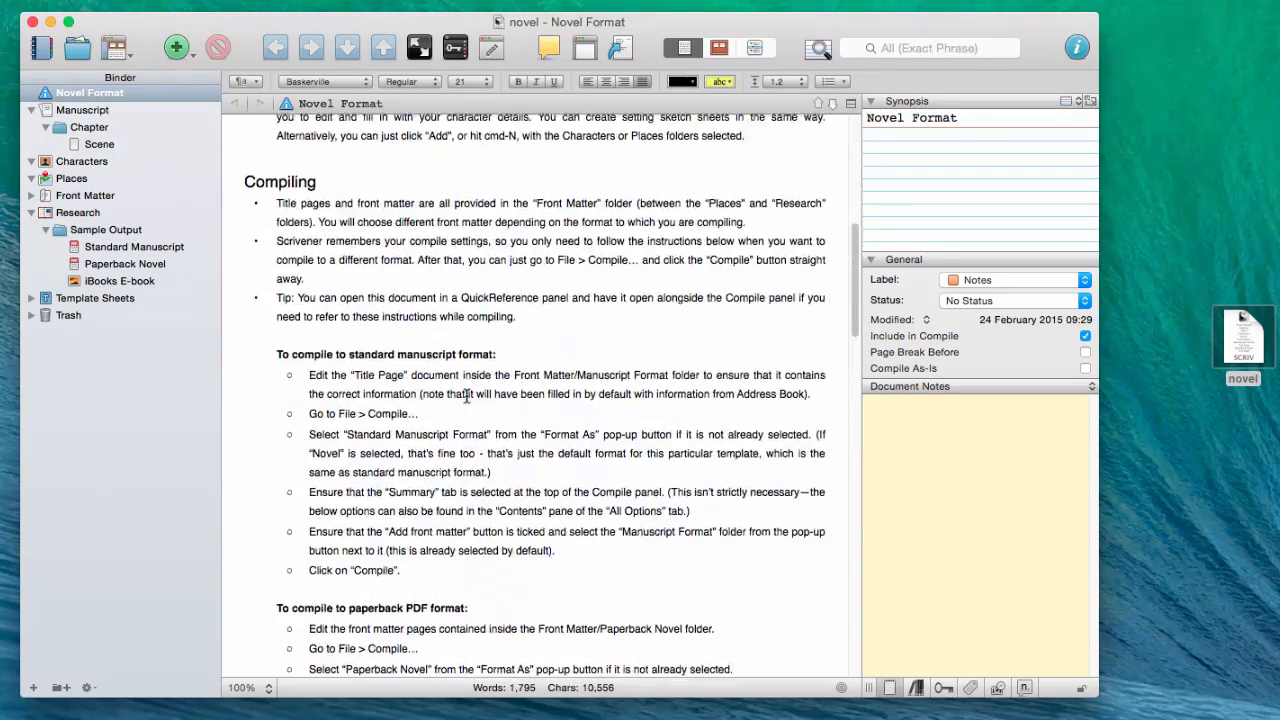
pyautogui.scroll(10, 466, 396)
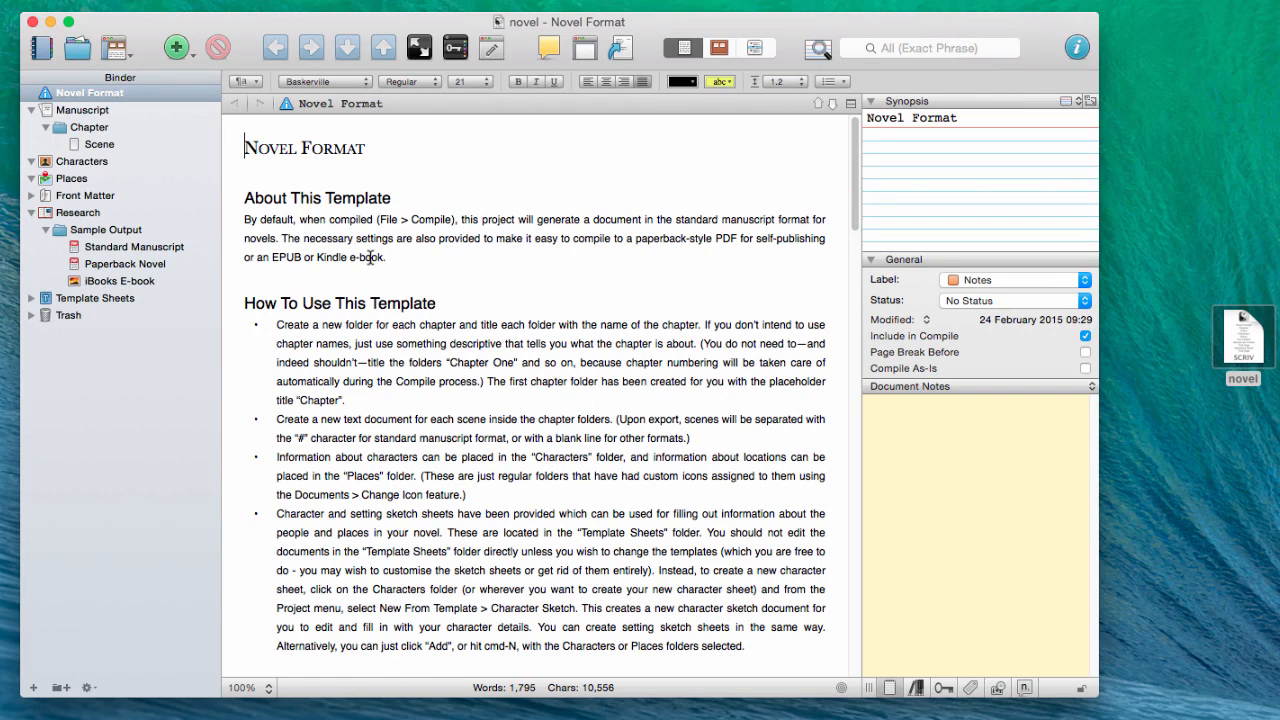
# Look through the Characters and Places folders, the Standard Manuscript sample, and the Character Sketch inside Template Sheets
pyautogui.click(74, 163)
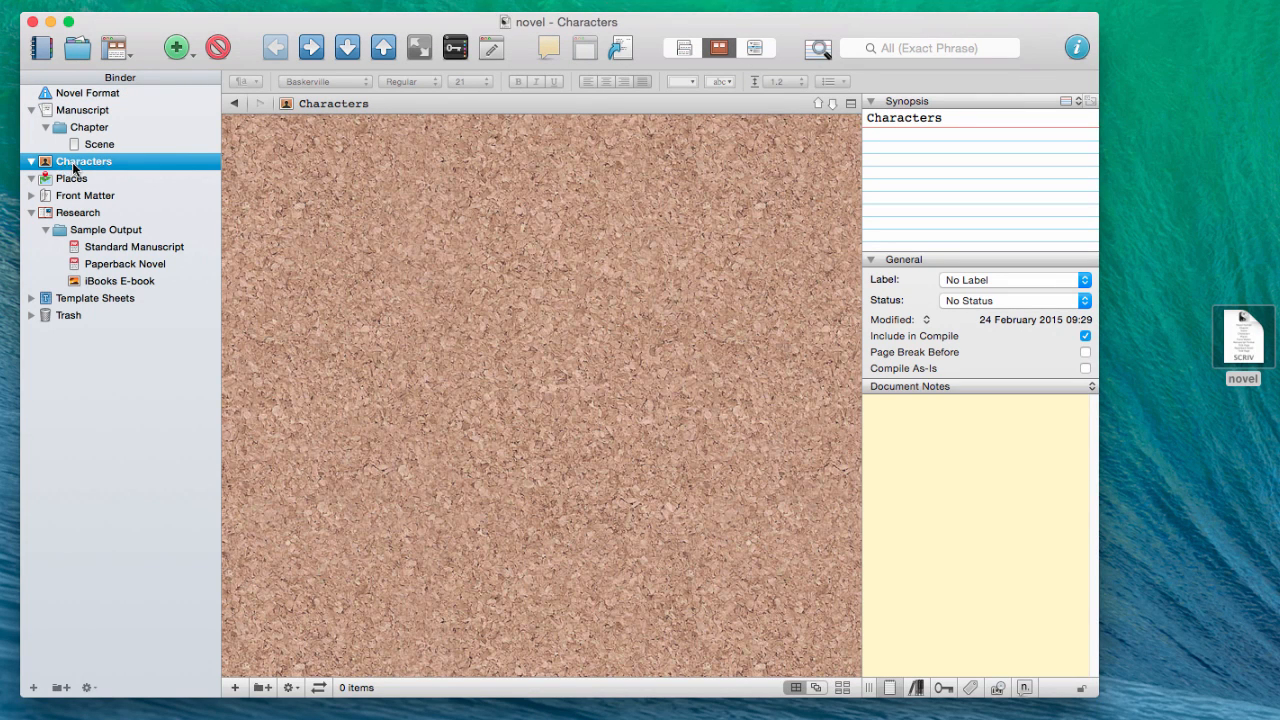
pyautogui.click(138, 248)
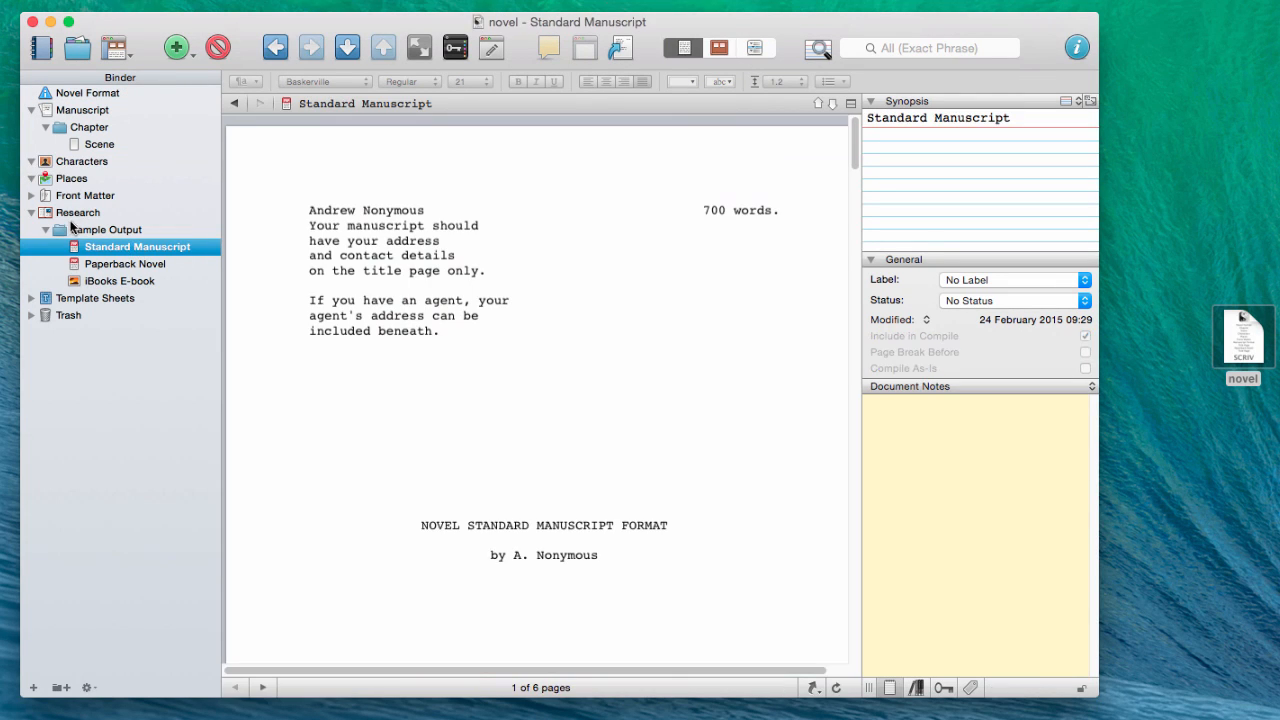
pyautogui.click(76, 163)
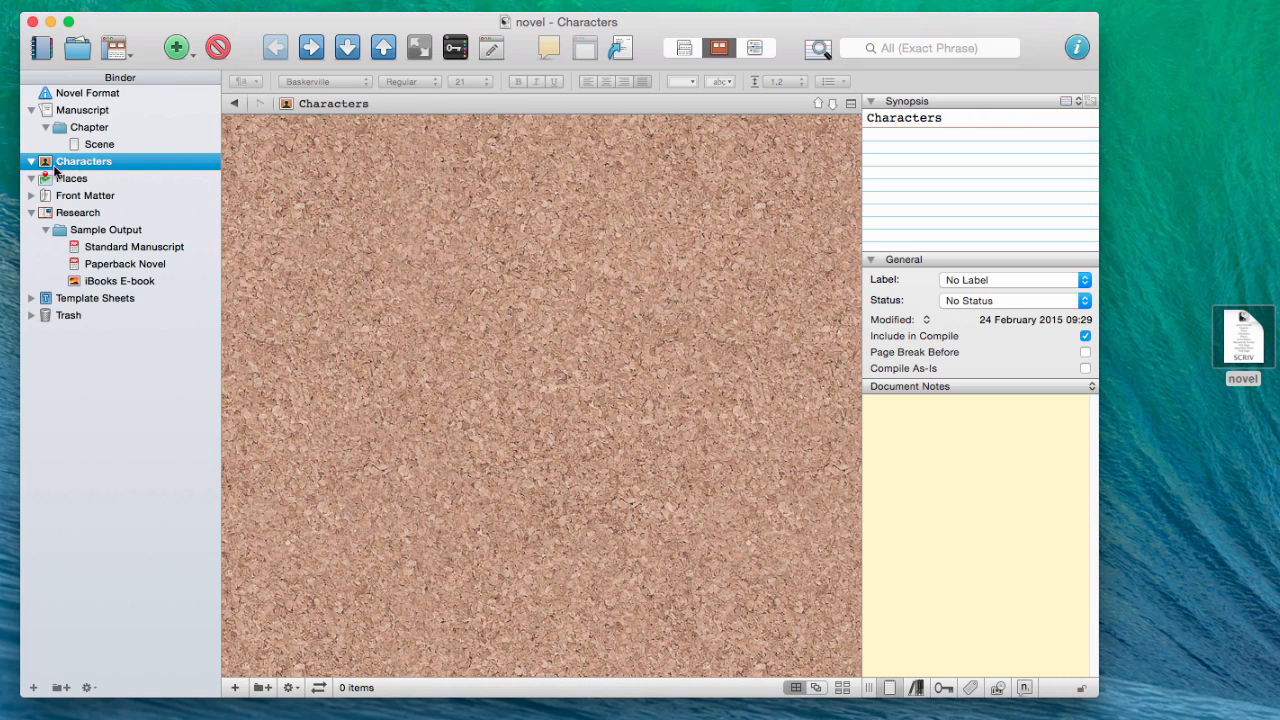
pyautogui.click(80, 178)
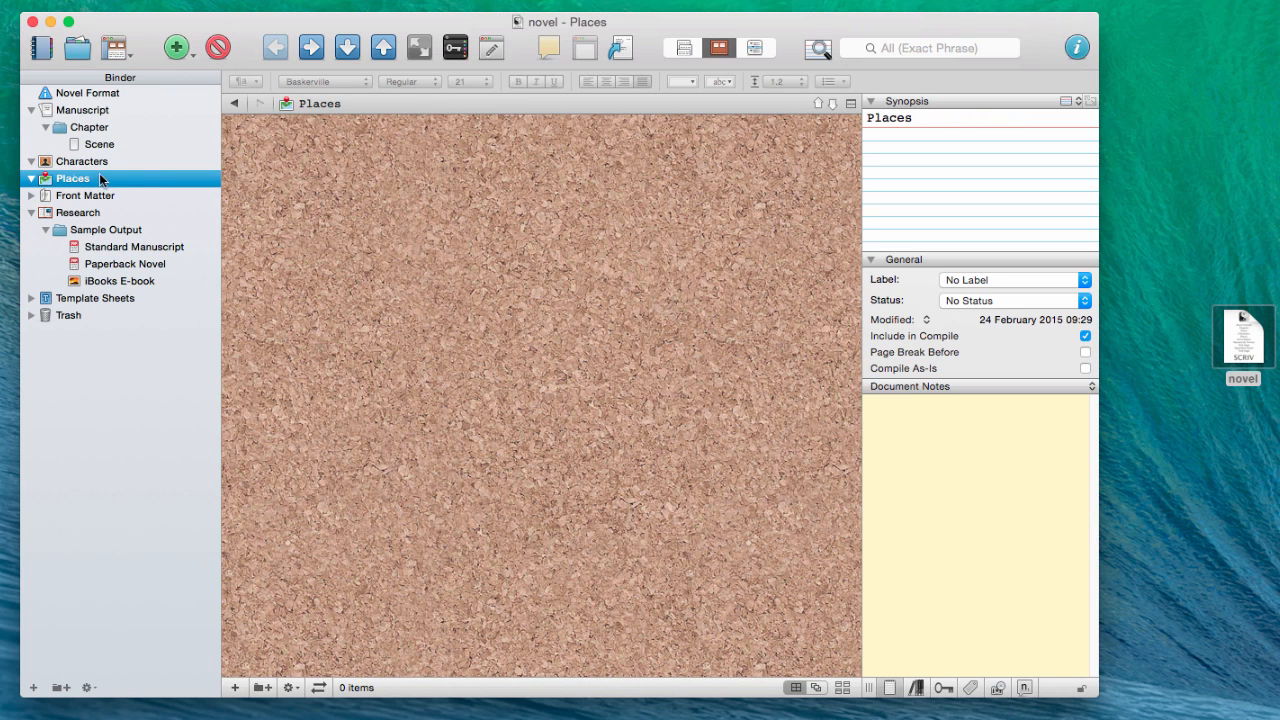
pyautogui.click(105, 300)
pyautogui.click(31, 299)
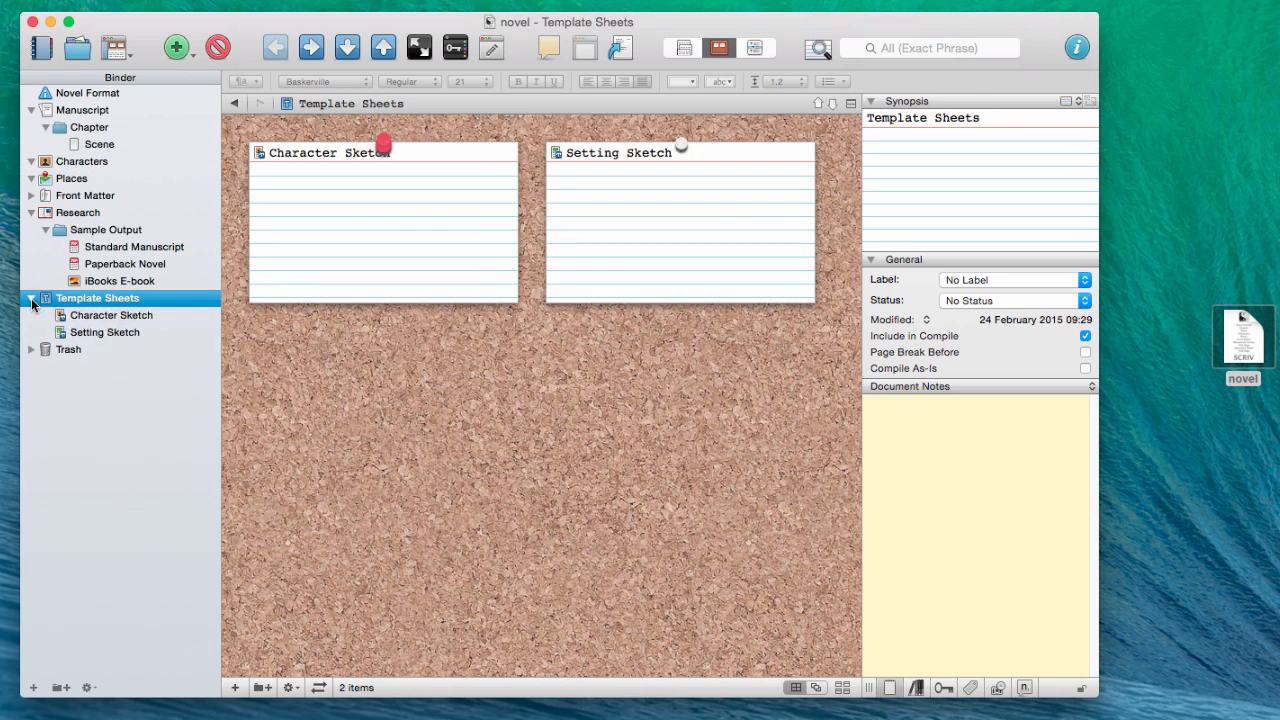
pyautogui.click(84, 317)
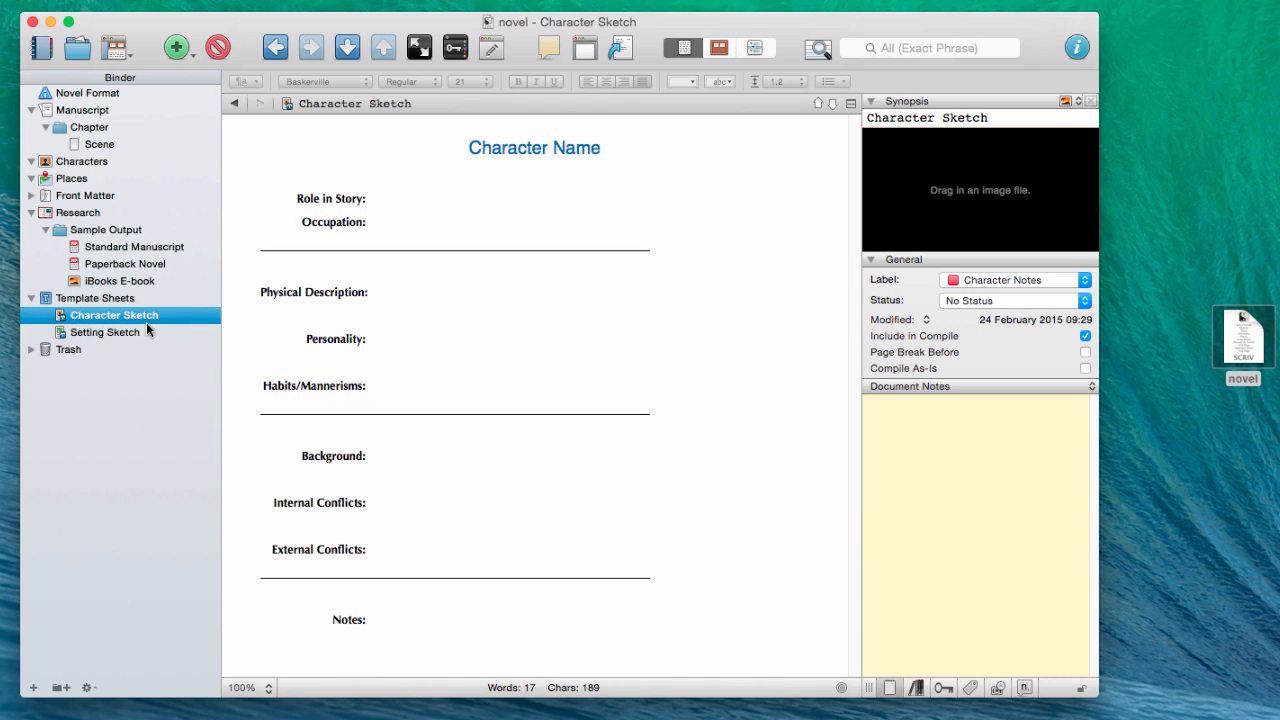
# Add a new document from the Character Sketch template and move it into the Characters folder
pyautogui.rightClick(109, 318)
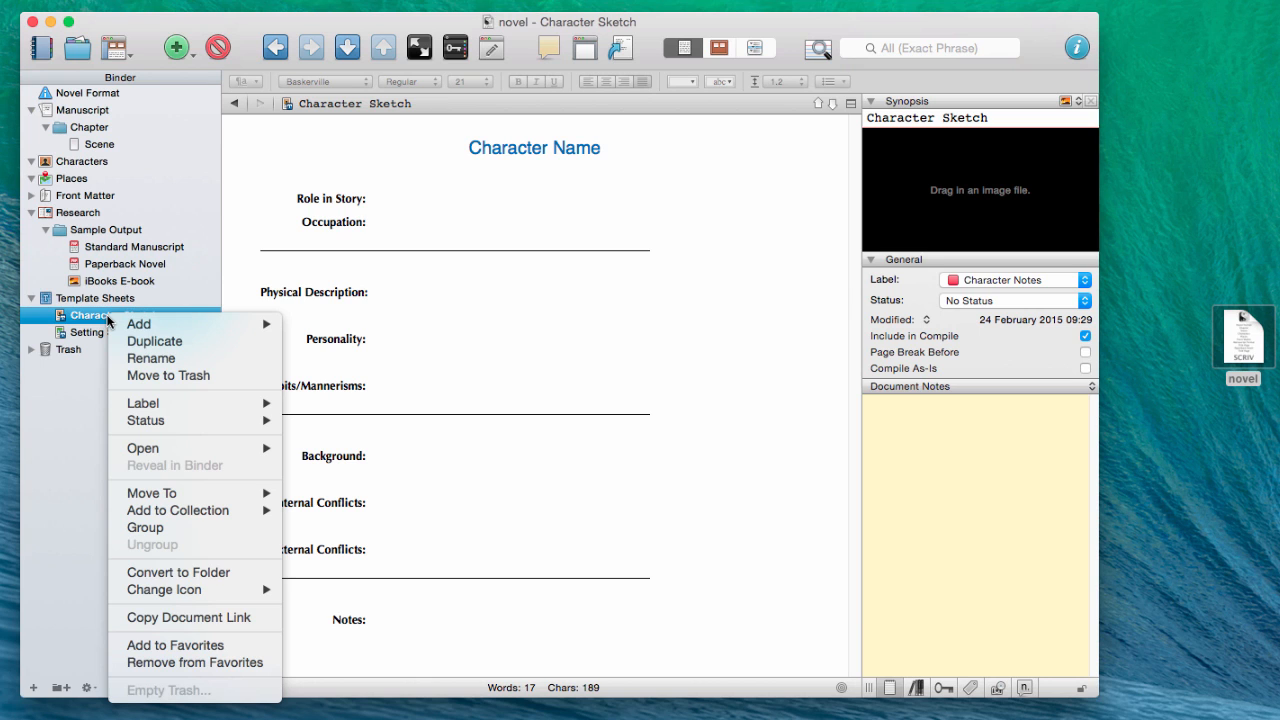
pyautogui.click(96, 321)
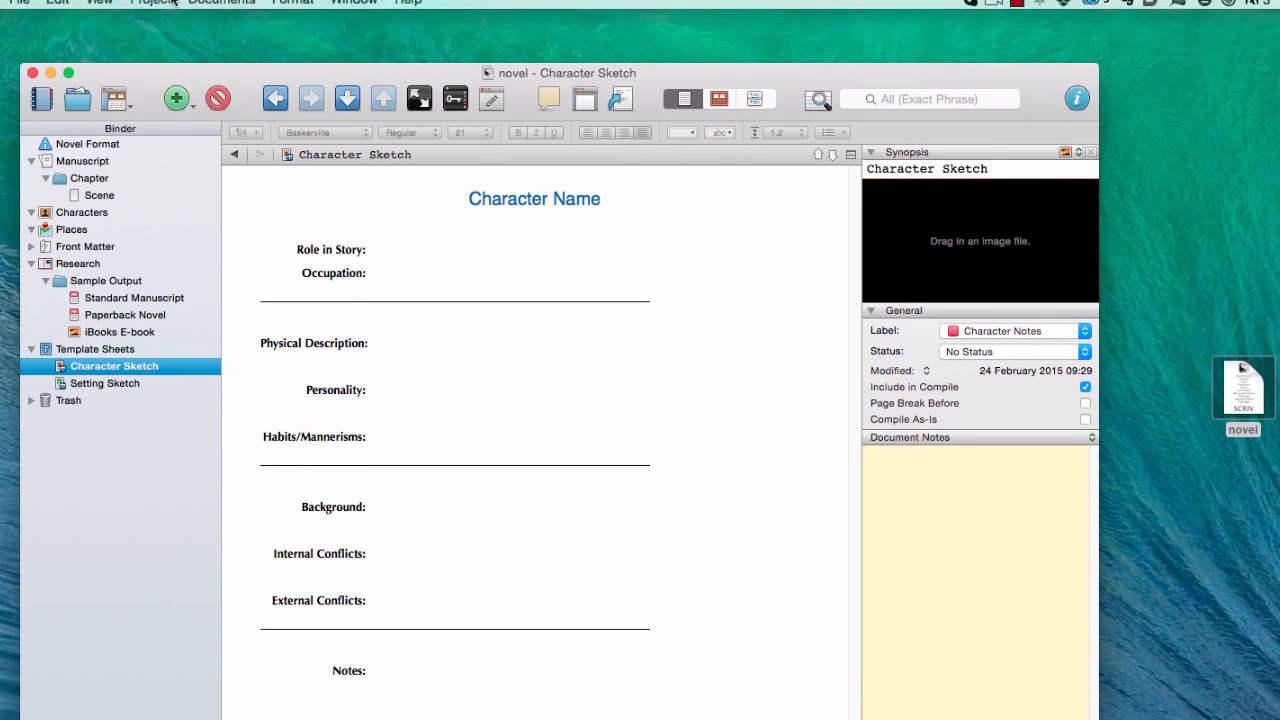
pyautogui.click(152, 9)
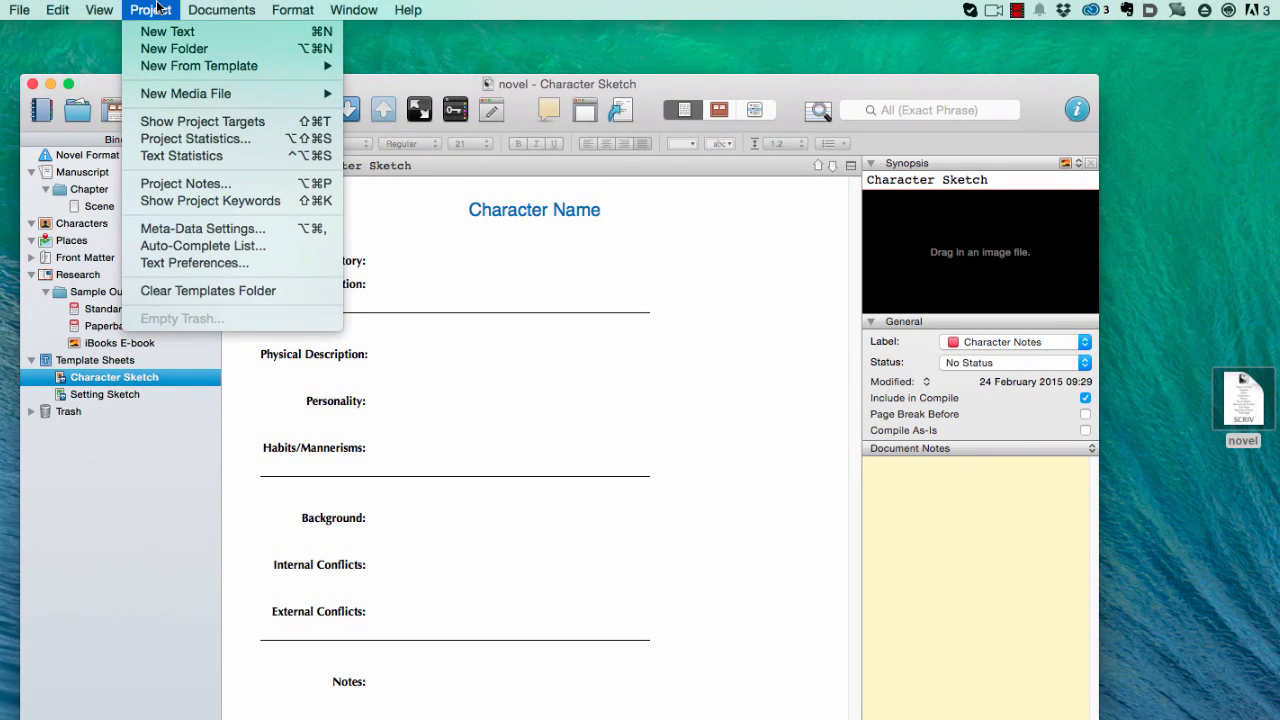
pyautogui.moveTo(166, 66)
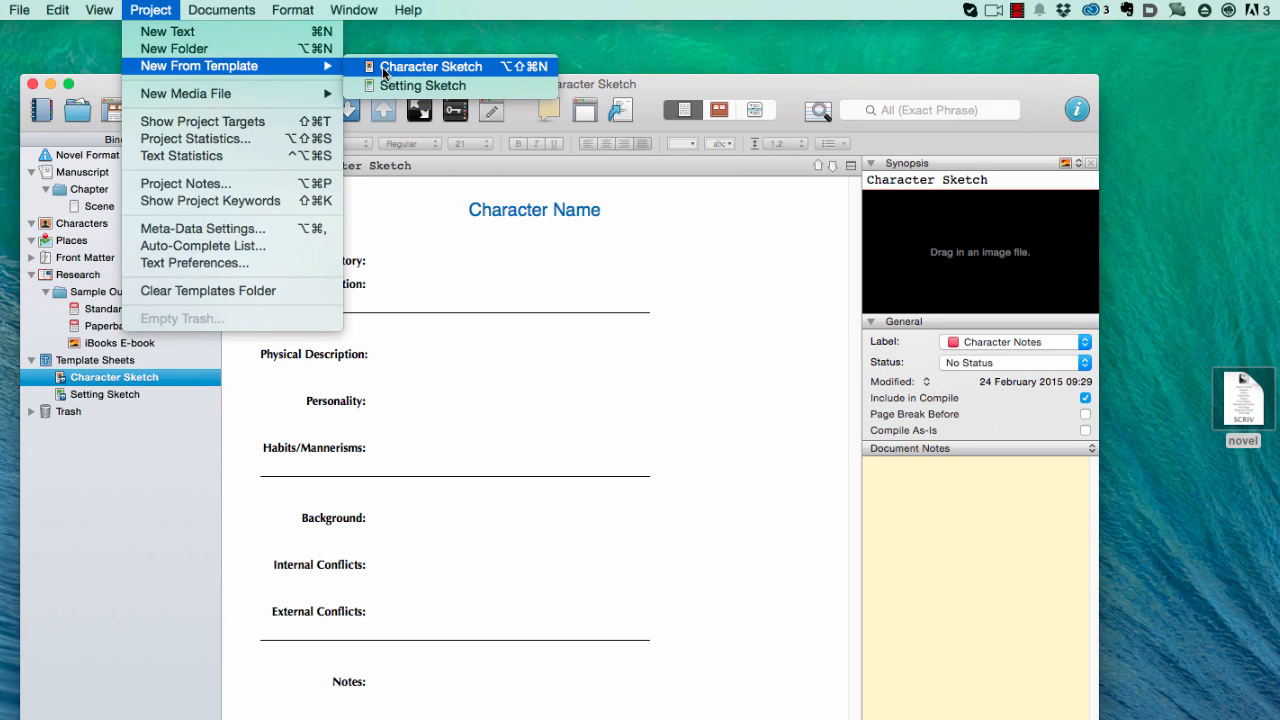
pyautogui.click(384, 69)
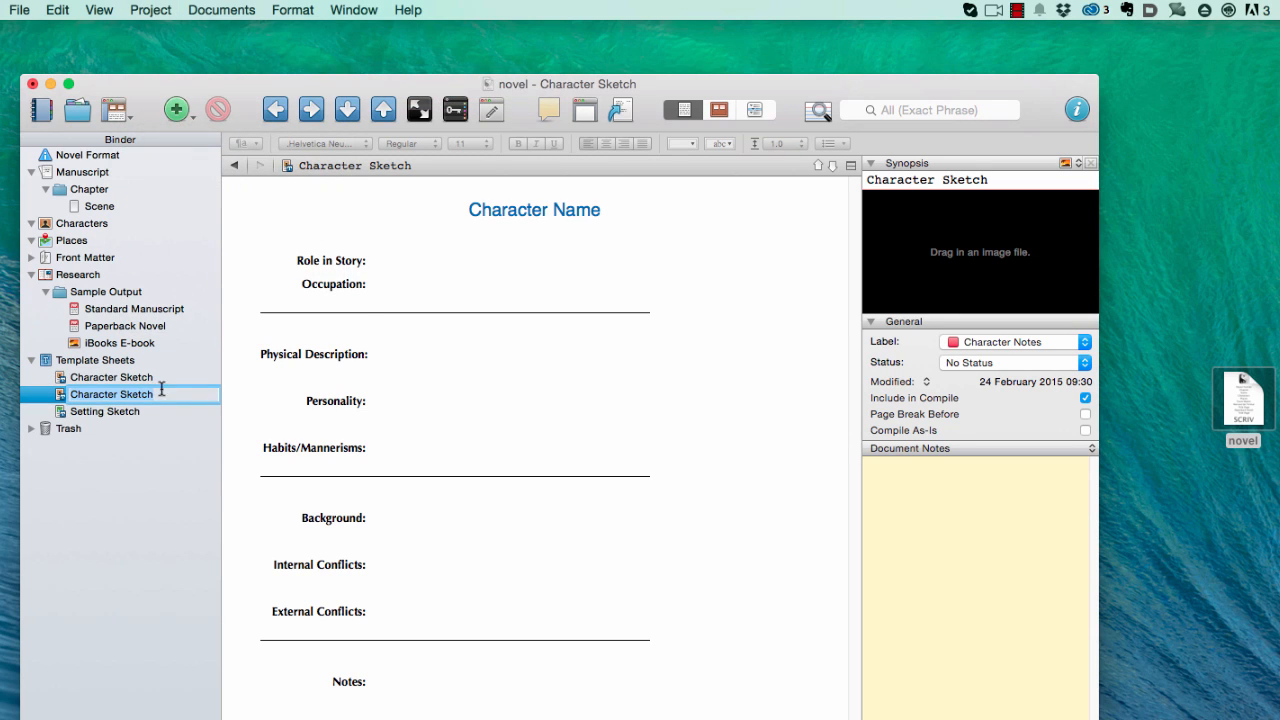
pyautogui.click(100, 411)
pyautogui.click(60, 396)
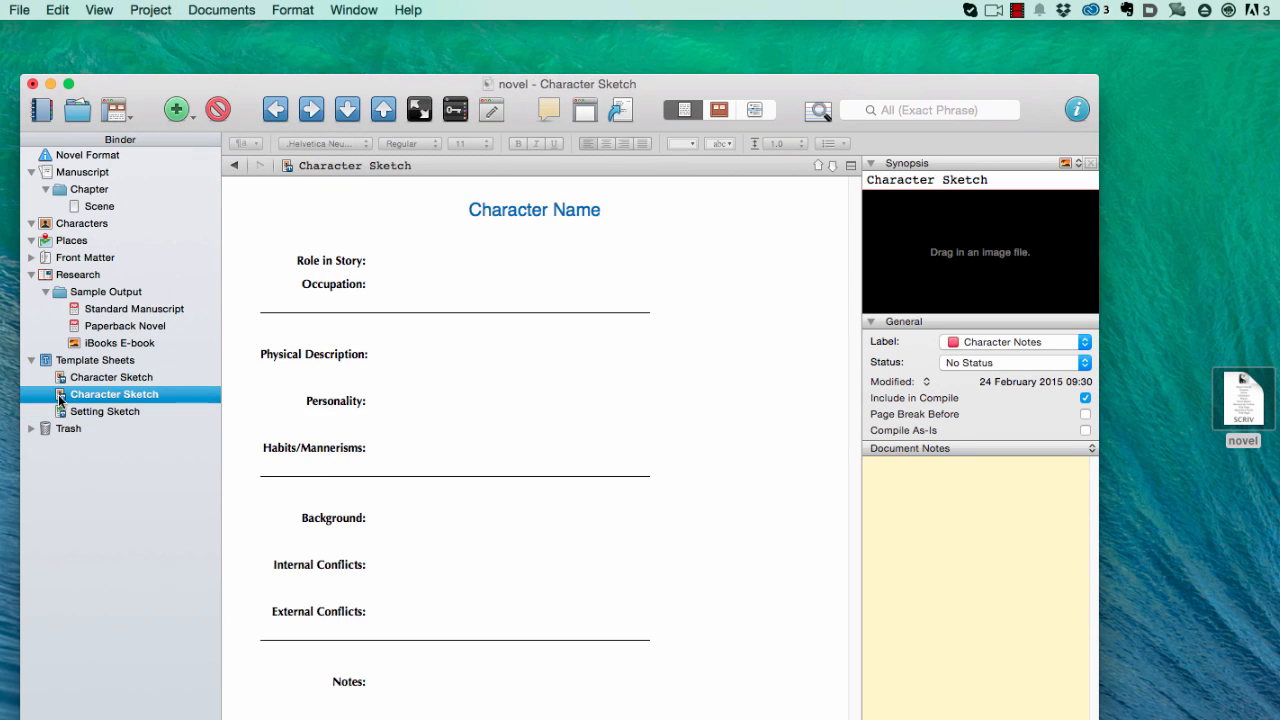
pyautogui.moveTo(60, 400)
pyautogui.mouseDown()
pyautogui.moveTo(105, 292)
pyautogui.moveTo(87, 232)
pyautogui.mouseUp()
pyautogui.click(415, 258)
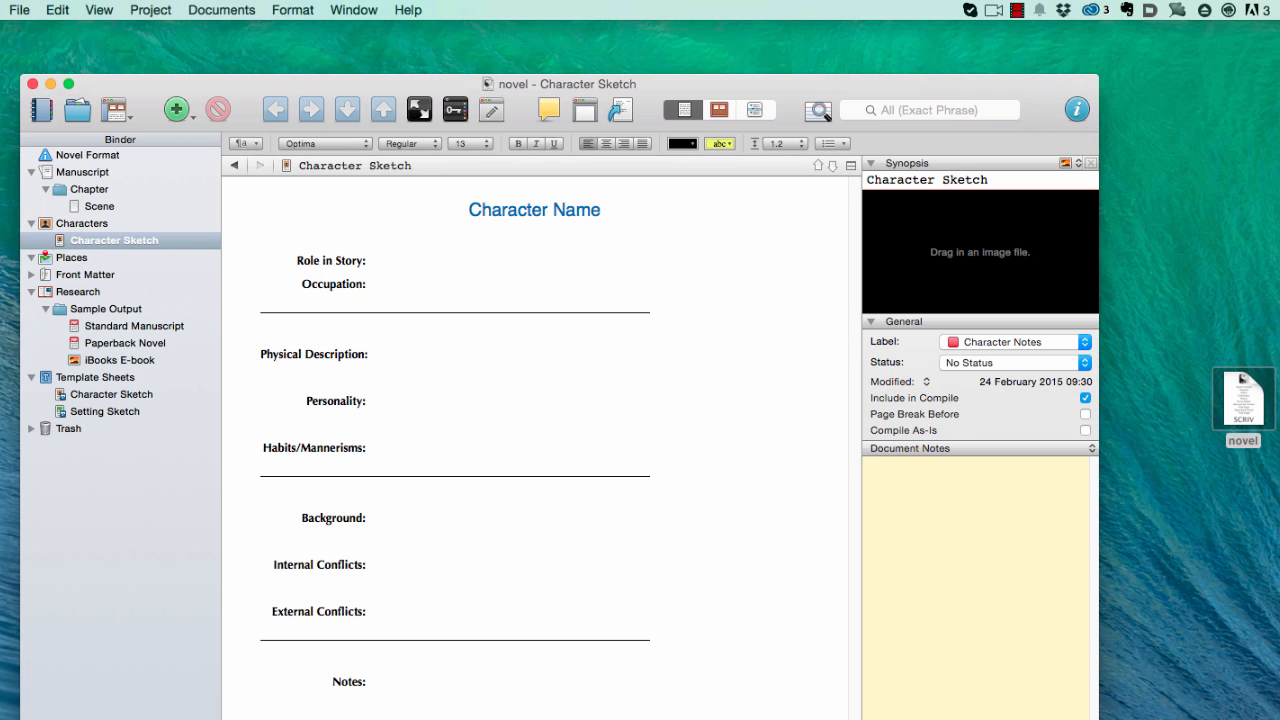
# Close the novel project and create a project from the Blank template, saving it as basics on the Desktop
pyautogui.click(1258, 414)
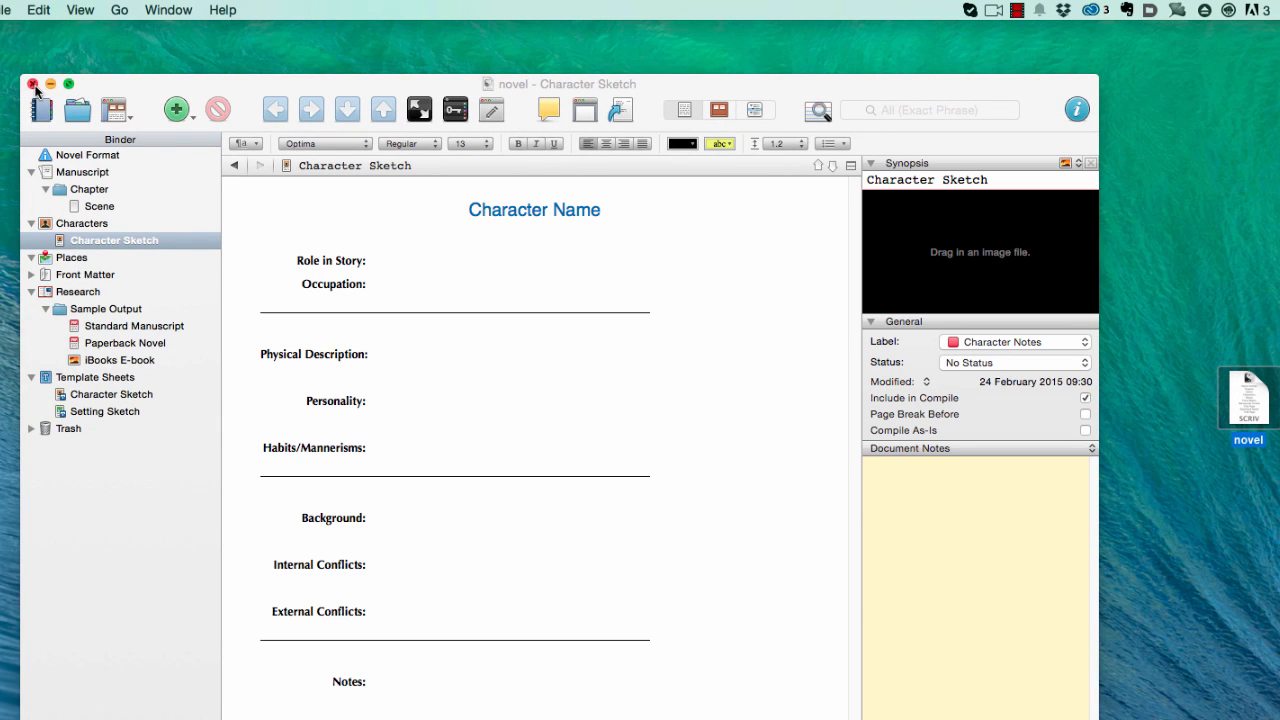
pyautogui.click(33, 84)
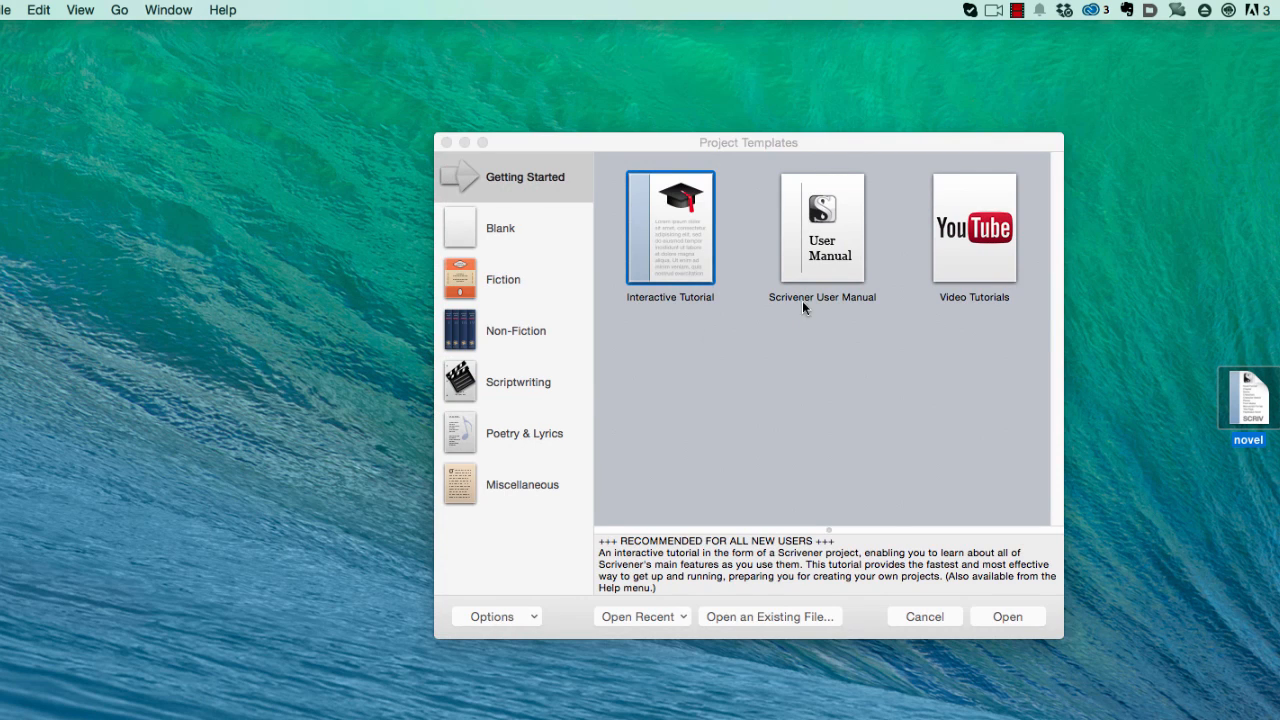
pyautogui.click(509, 236)
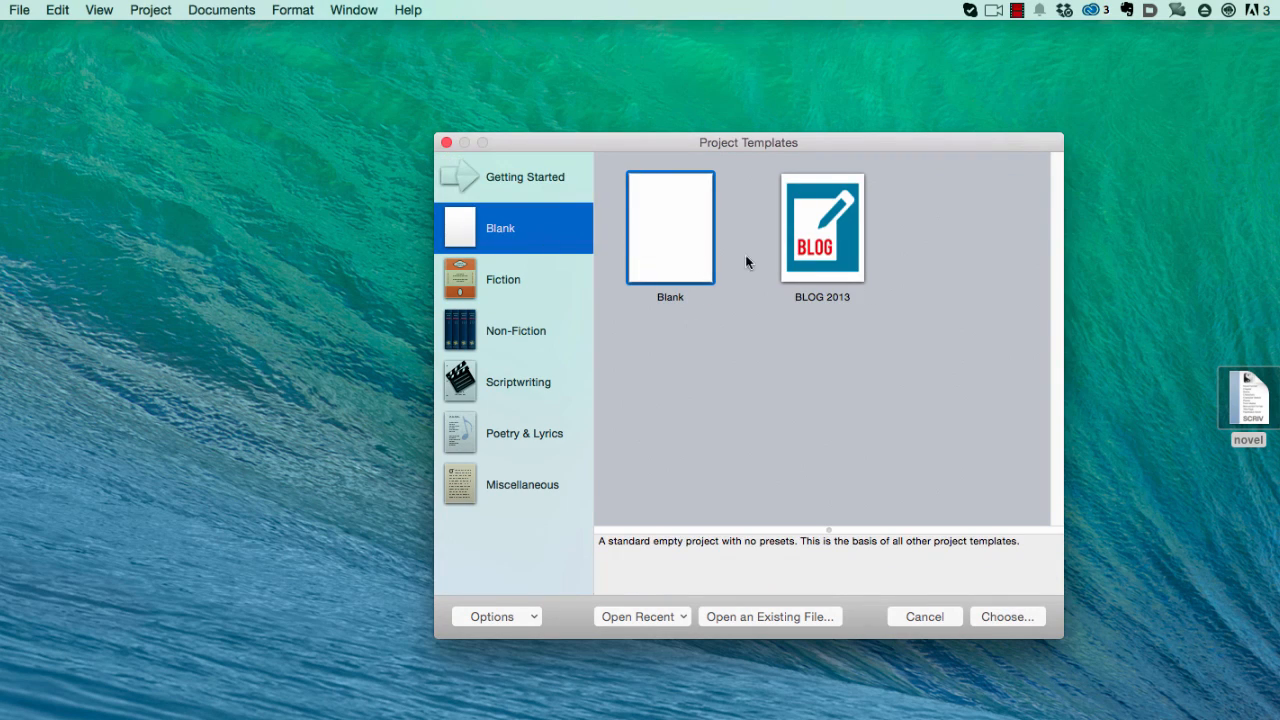
pyautogui.doubleClick(677, 216)
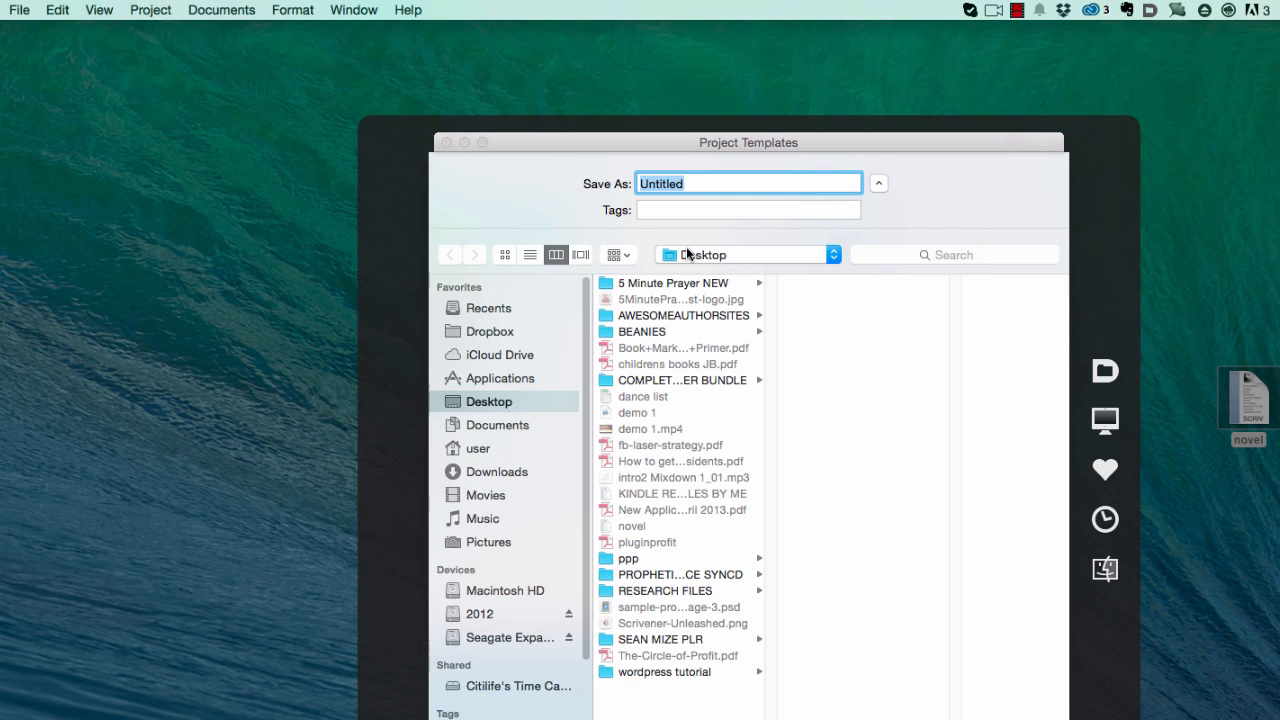
pyautogui.write('basics')
pyautogui.press('Return')
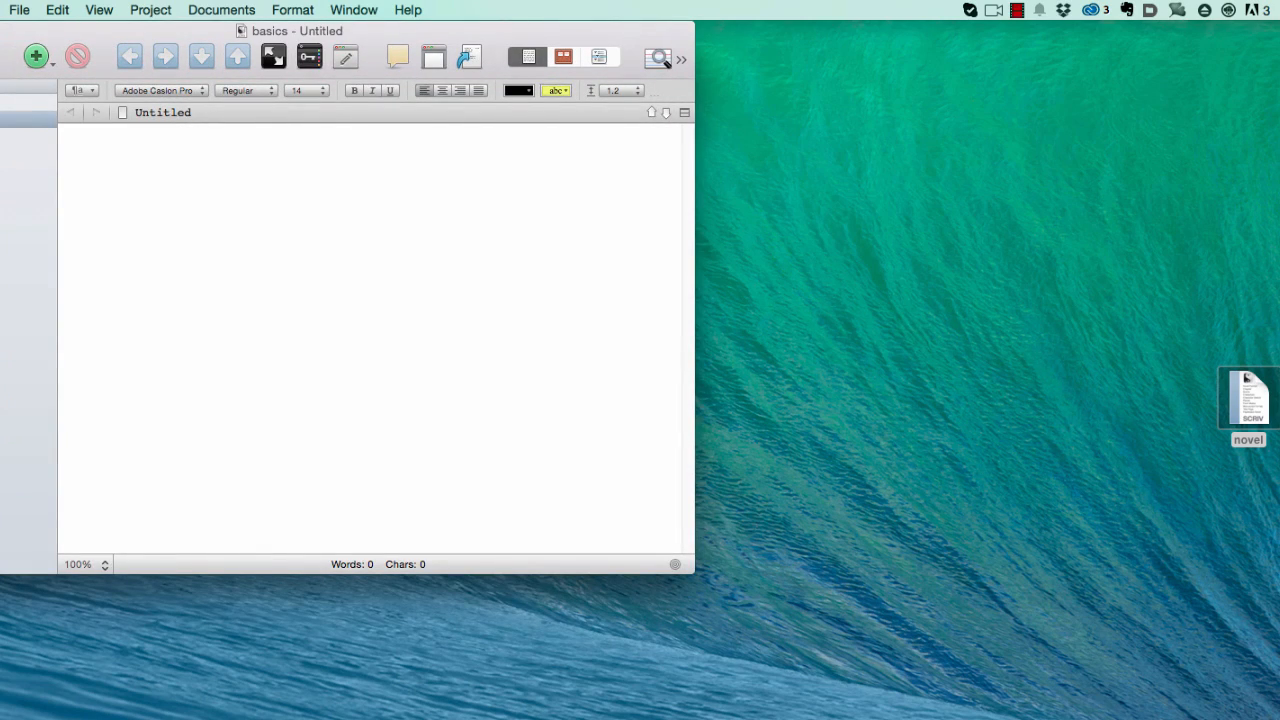
# Move the basics project window so the Binder is in view and enlarge the window
pyautogui.moveTo(31, 29); pyautogui.dragTo(370, 131)
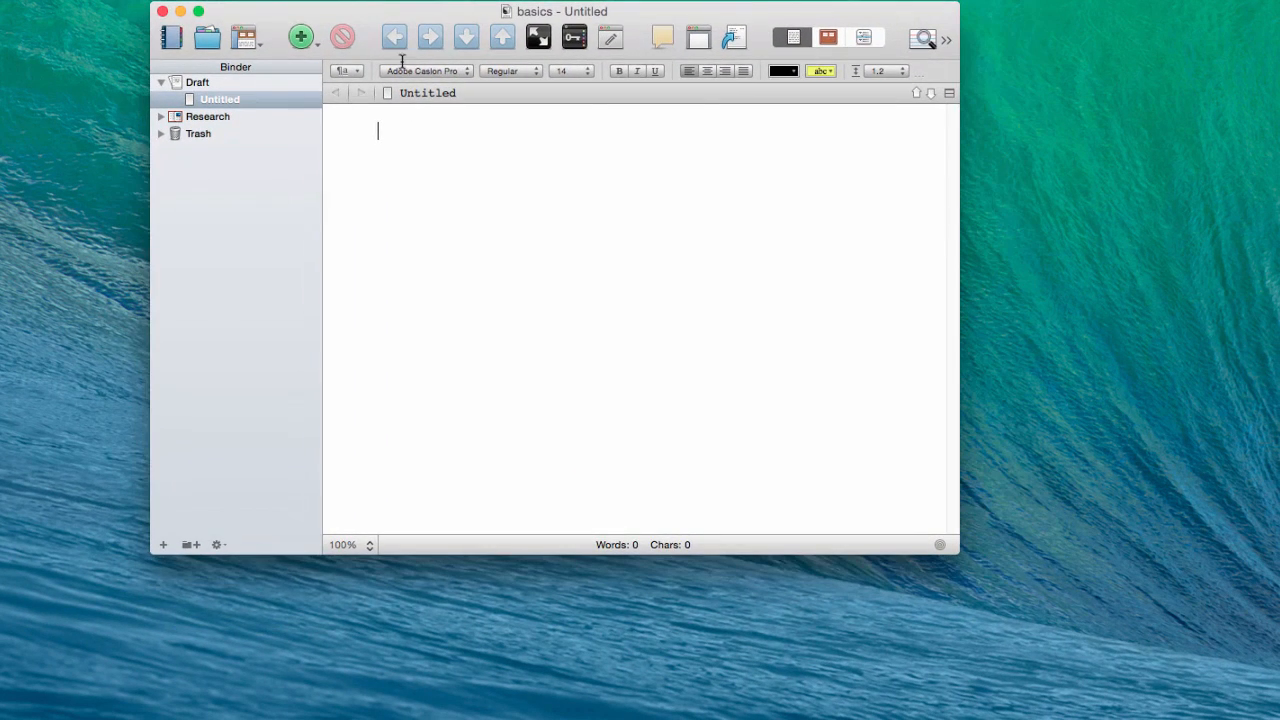
pyautogui.moveTo(958, 553); pyautogui.dragTo(1154, 711)
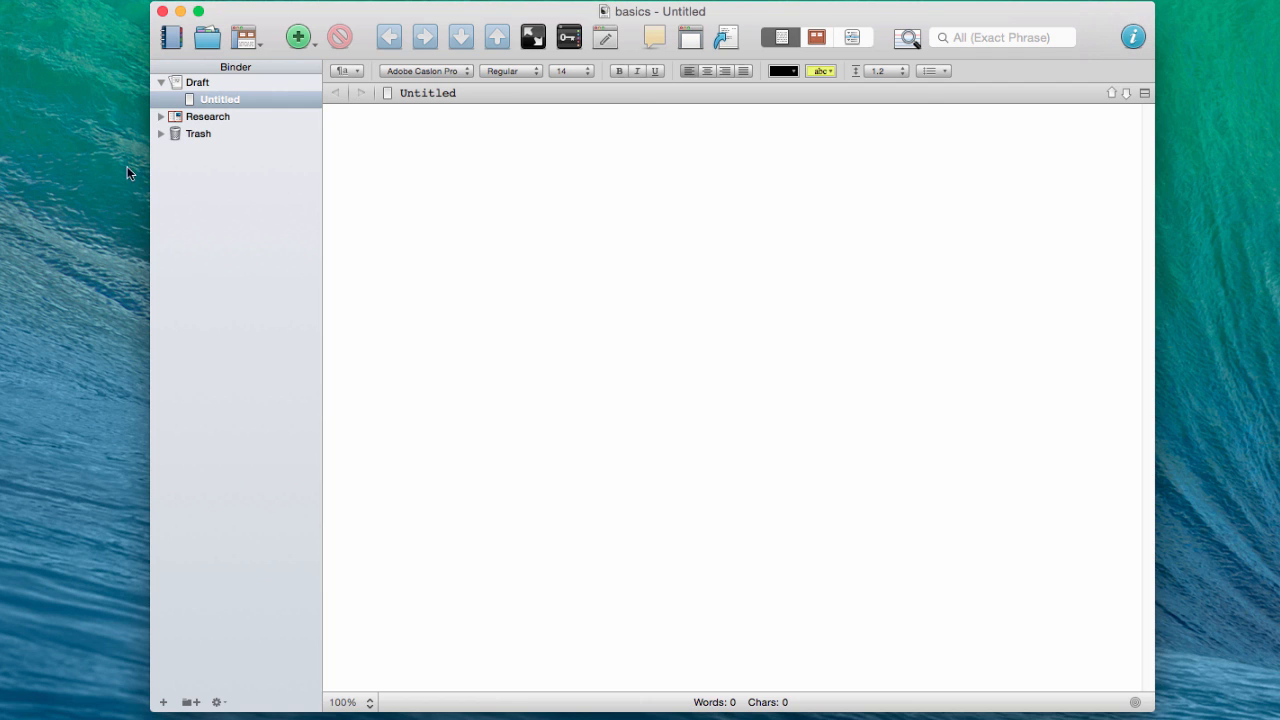
# Try adding a new text document to the Research folder, and move it to the Trash
pyautogui.click(192, 118)
pyautogui.click(202, 132)
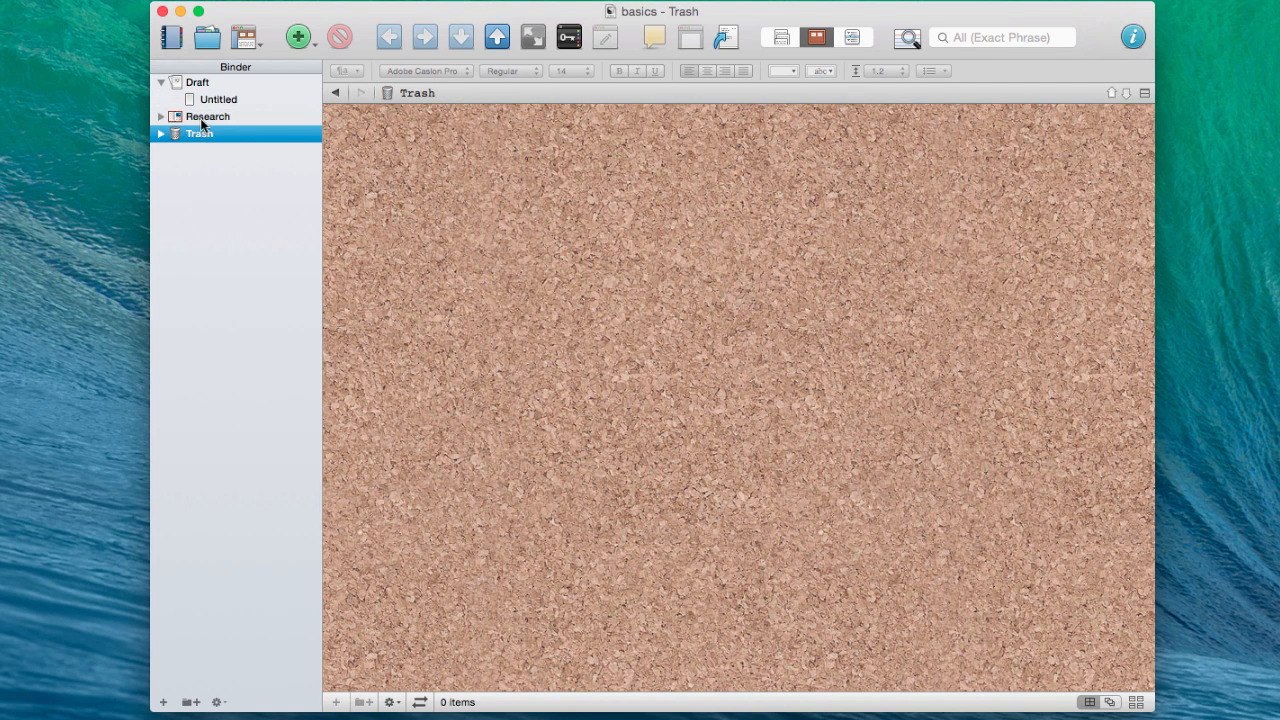
pyautogui.click(213, 116)
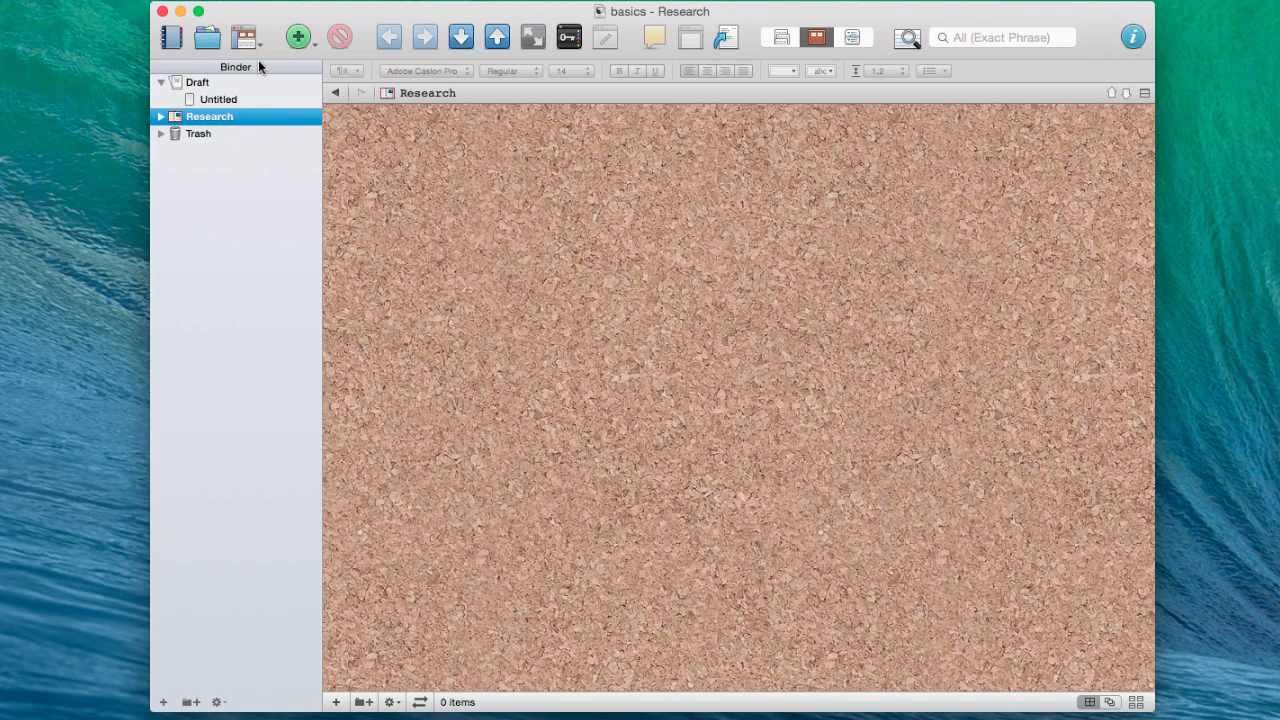
pyautogui.click(304, 40)
pyautogui.click(254, 163)
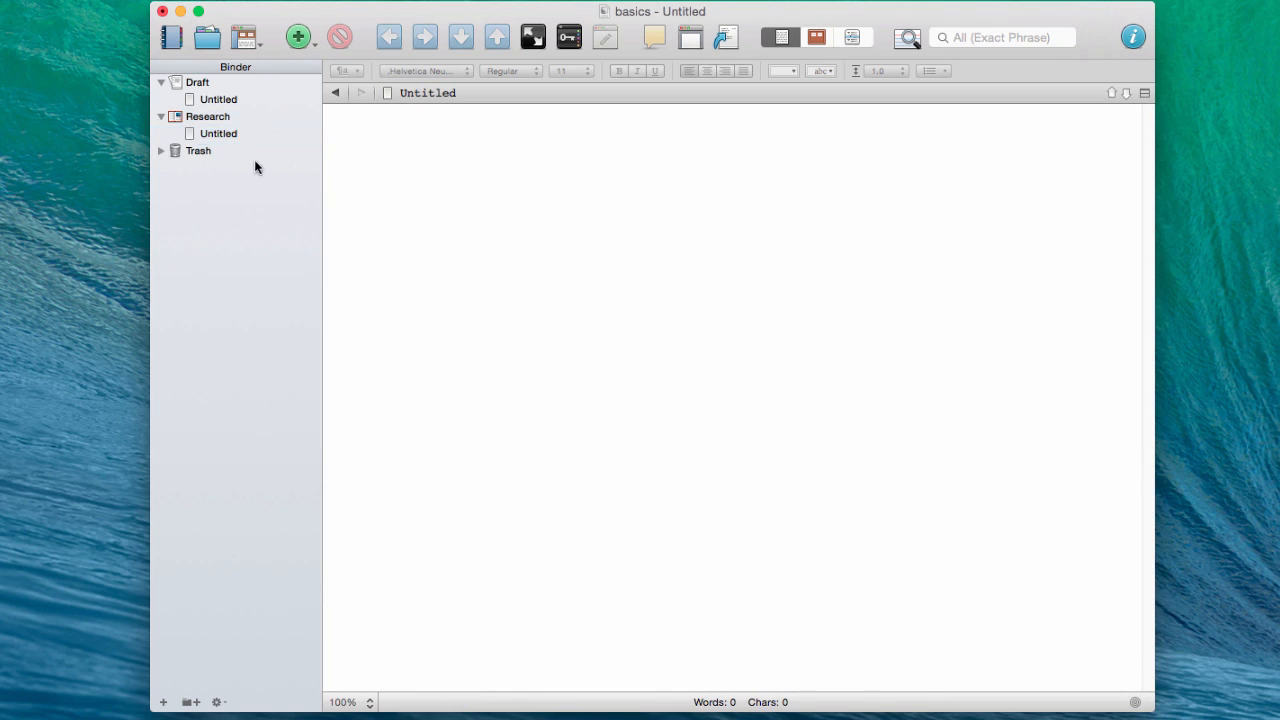
pyautogui.click(200, 133)
pyautogui.click(340, 38)
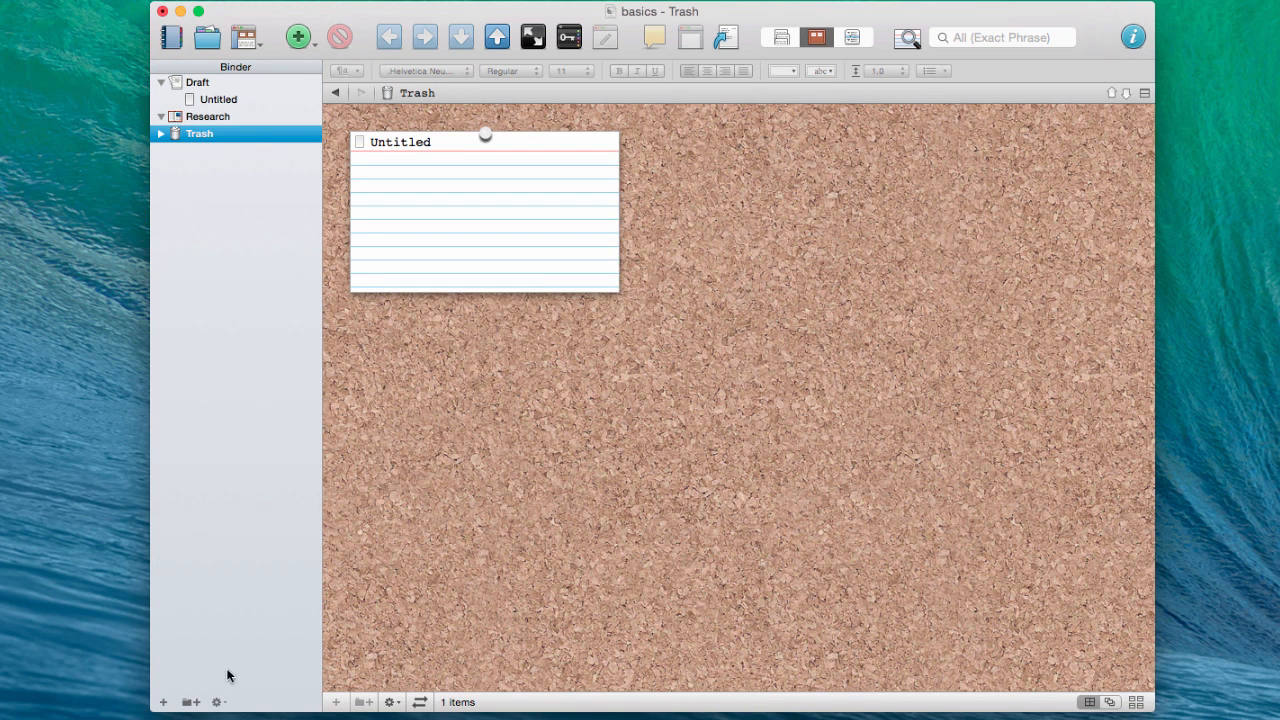
# Create two new folders in the Binder, named Images and Ideas
pyautogui.click(190, 703)
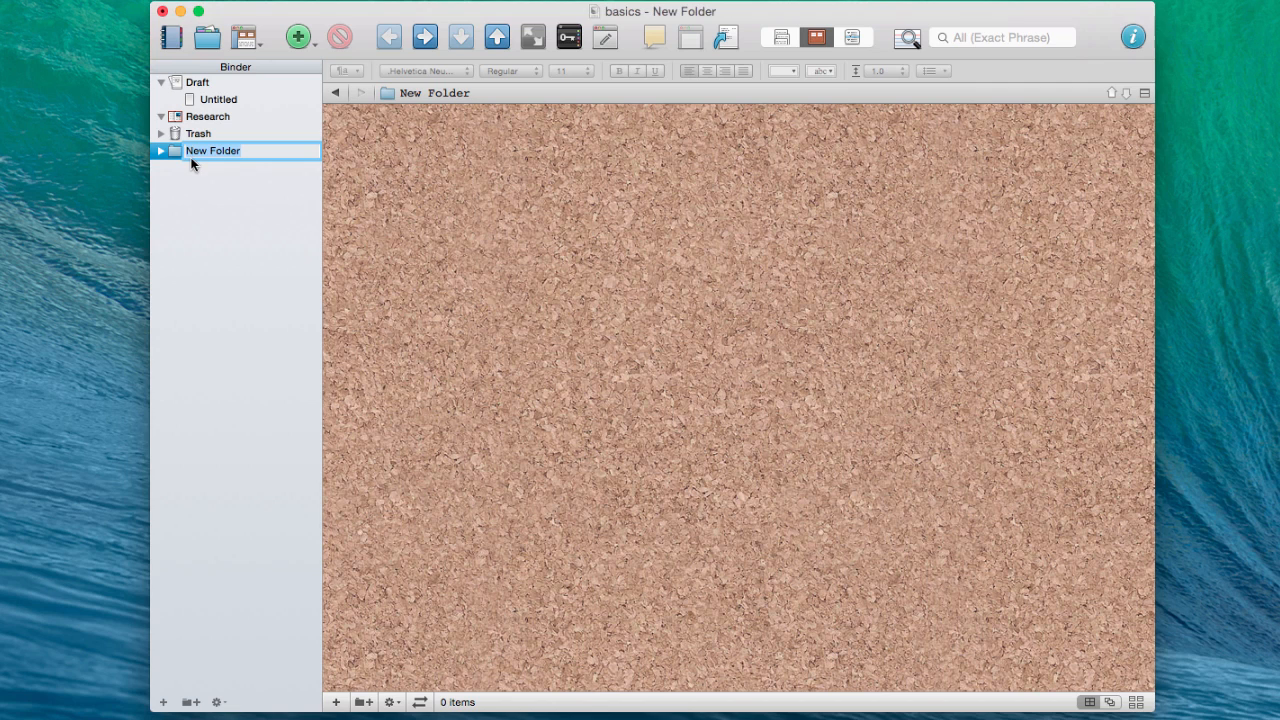
pyautogui.write('Images')
pyautogui.click(264, 274)
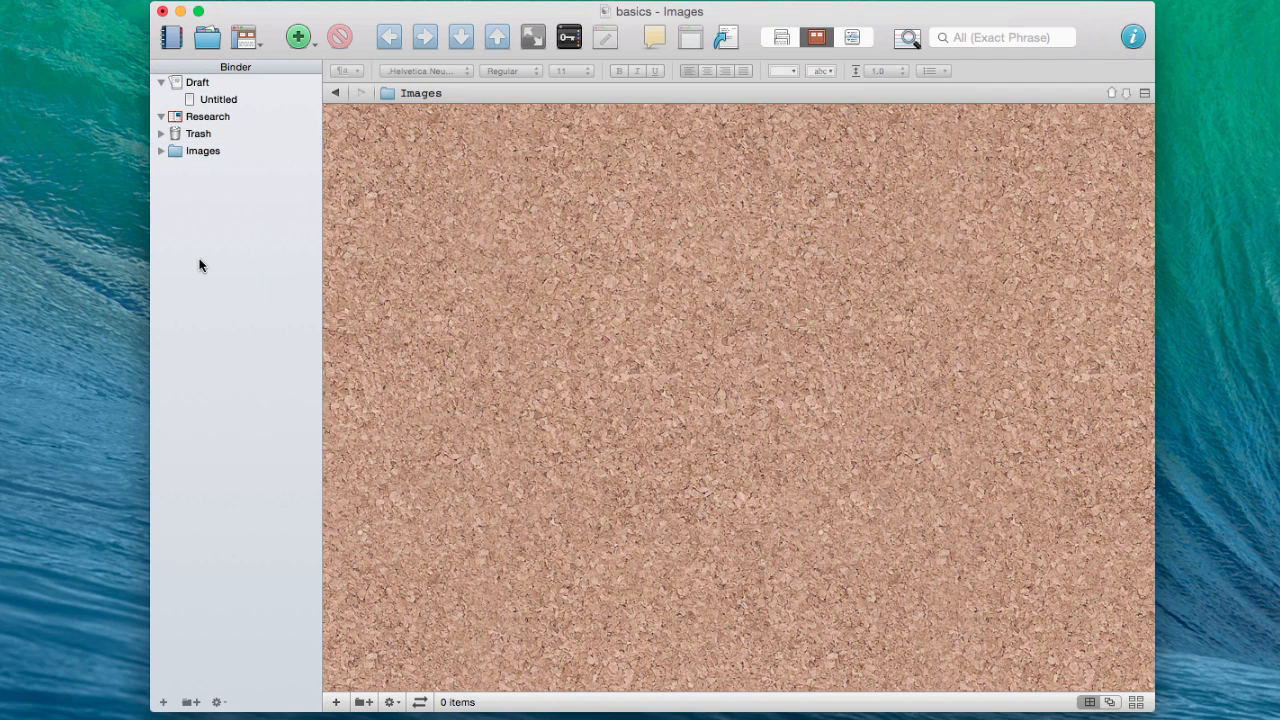
pyautogui.click(190, 701)
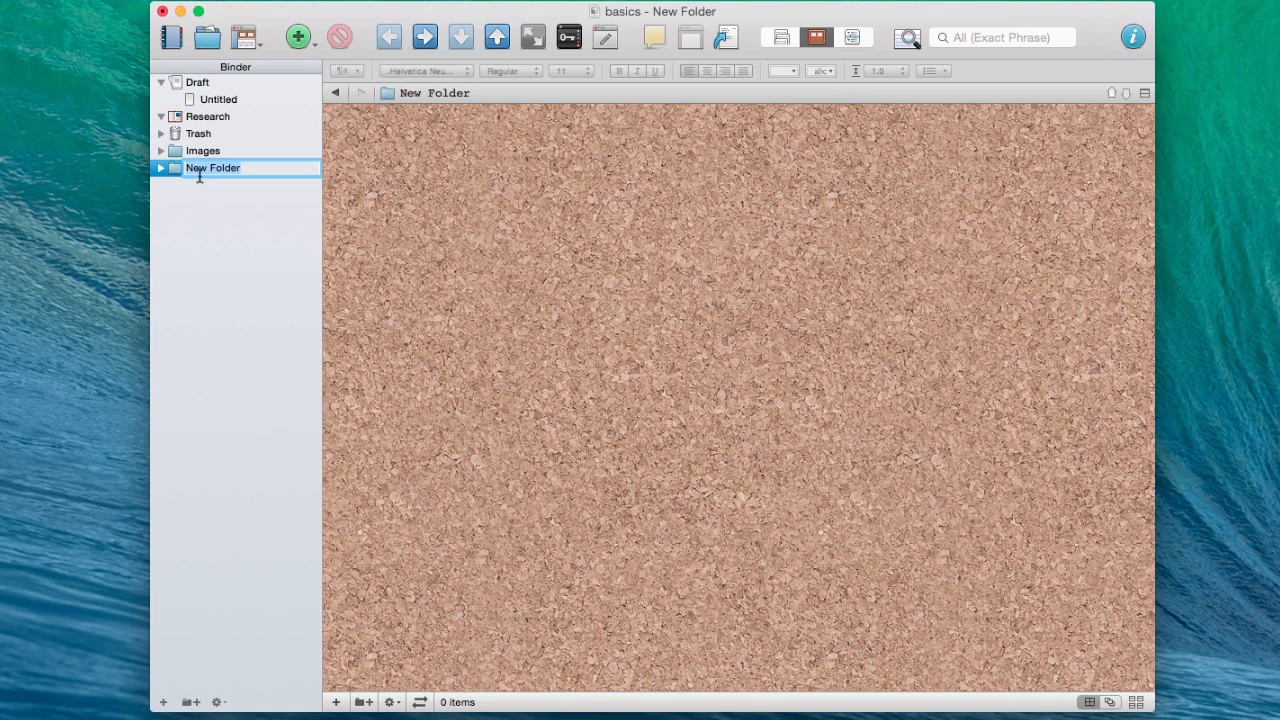
pyautogui.write('Ideas')
pyautogui.click(225, 229)
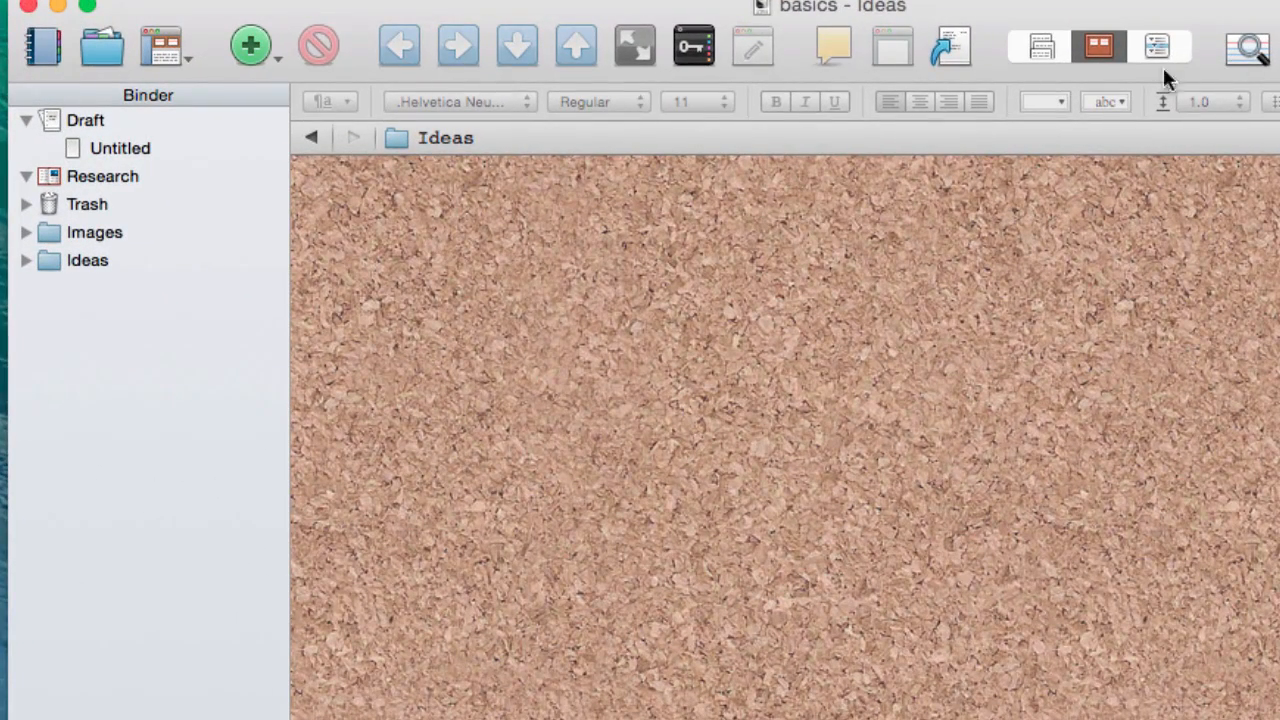
# Customize the toolbar by removing the Move Left, Move Right, Move Down and Move Up items
pyautogui.rightClick(356, 22)
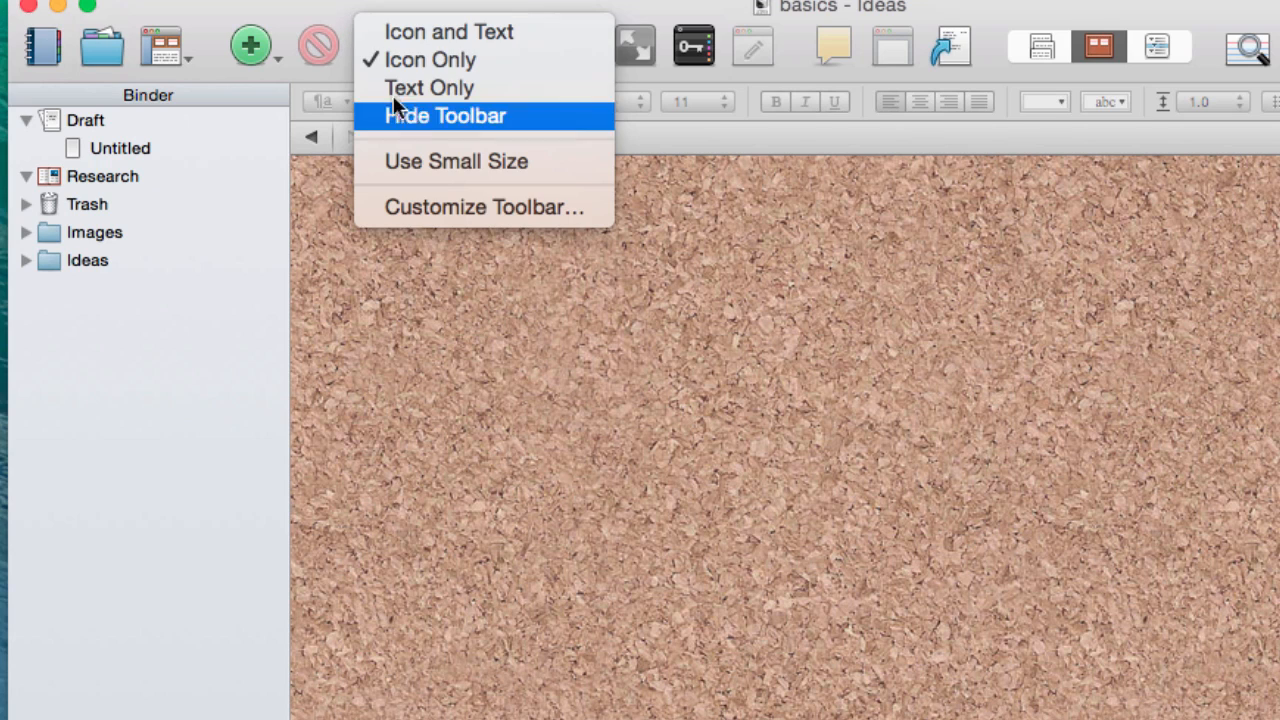
pyautogui.click(434, 209)
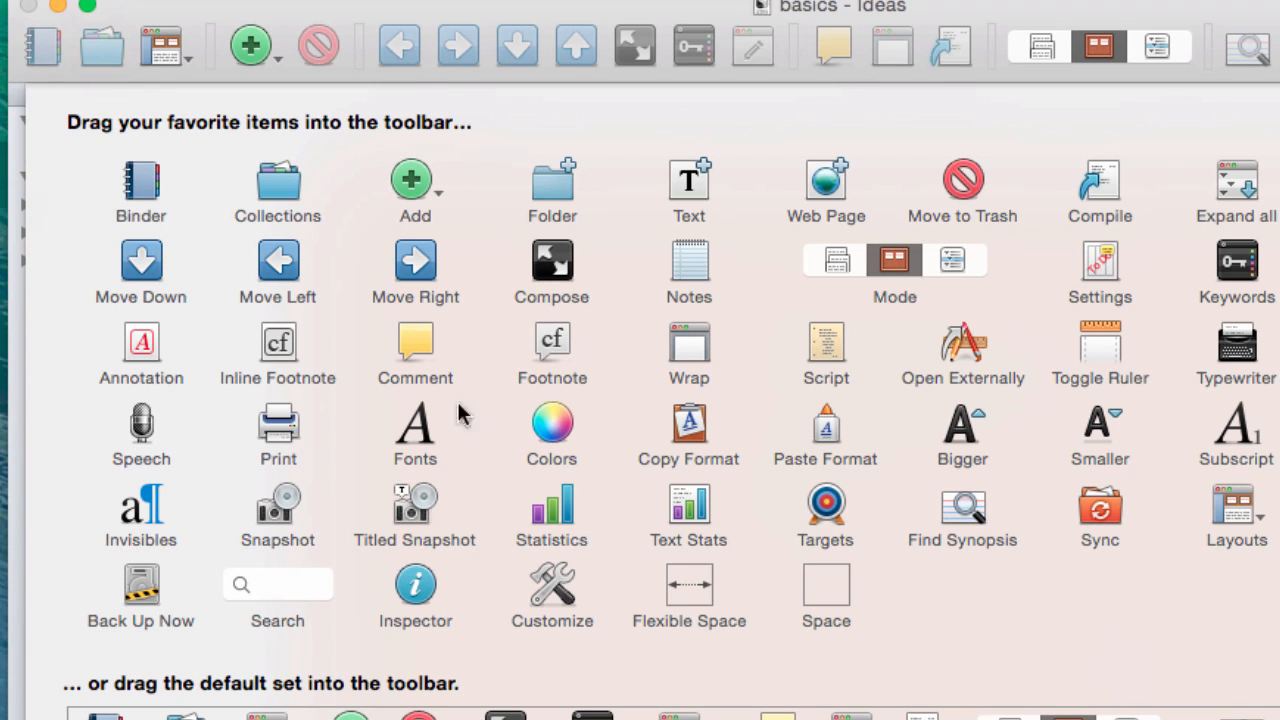
pyautogui.moveTo(410, 60); pyautogui.dragTo(437, 206)
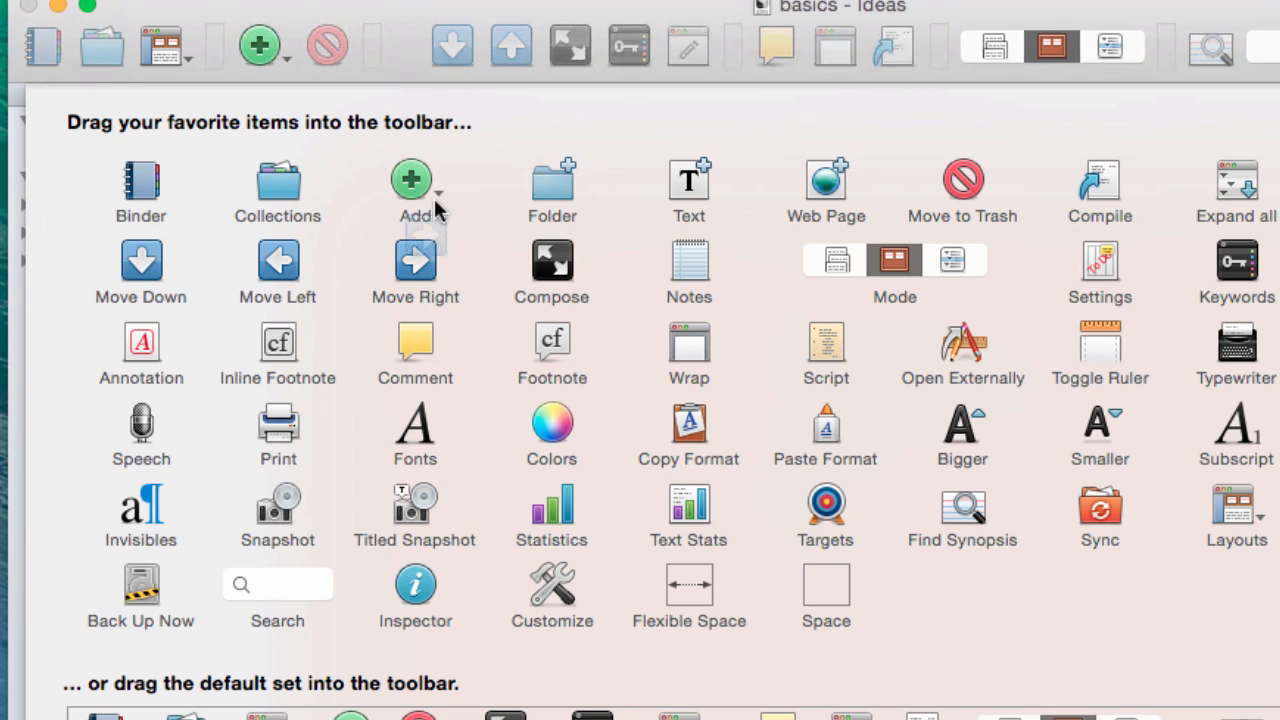
pyautogui.moveTo(428, 48); pyautogui.dragTo(449, 120)
pyautogui.moveTo(437, 55); pyautogui.dragTo(434, 297)
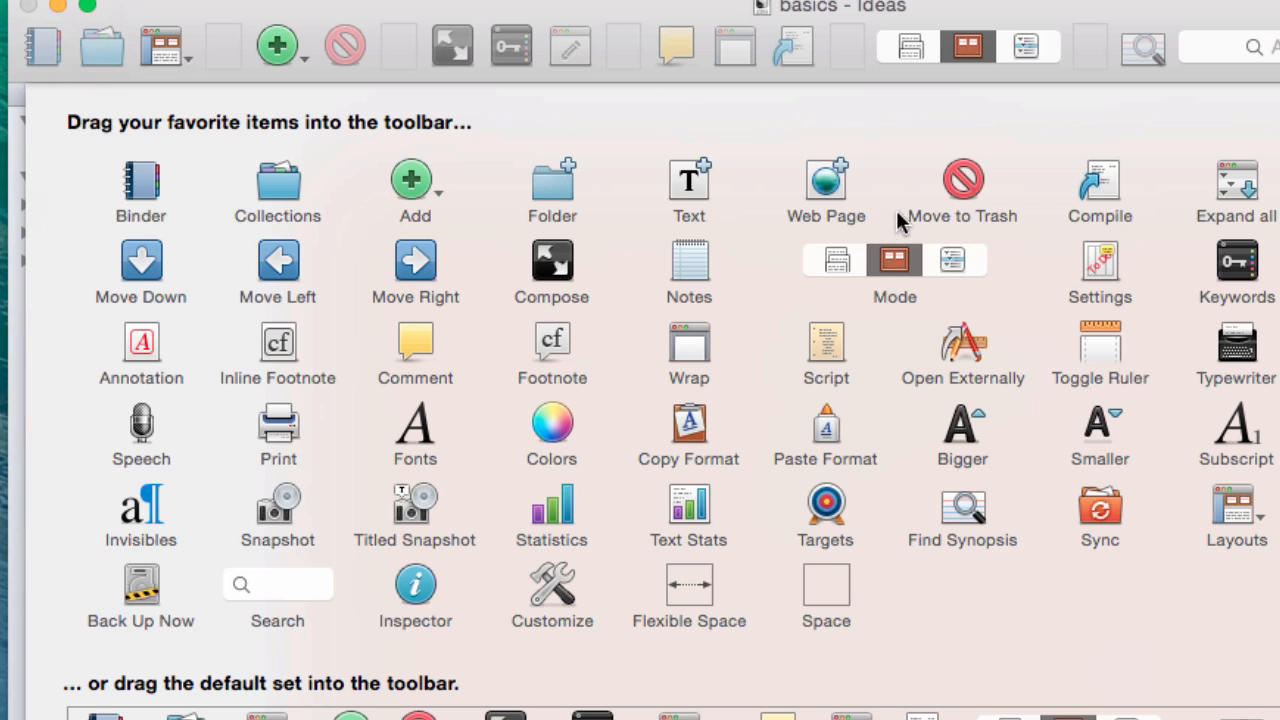
pyautogui.press('Return')
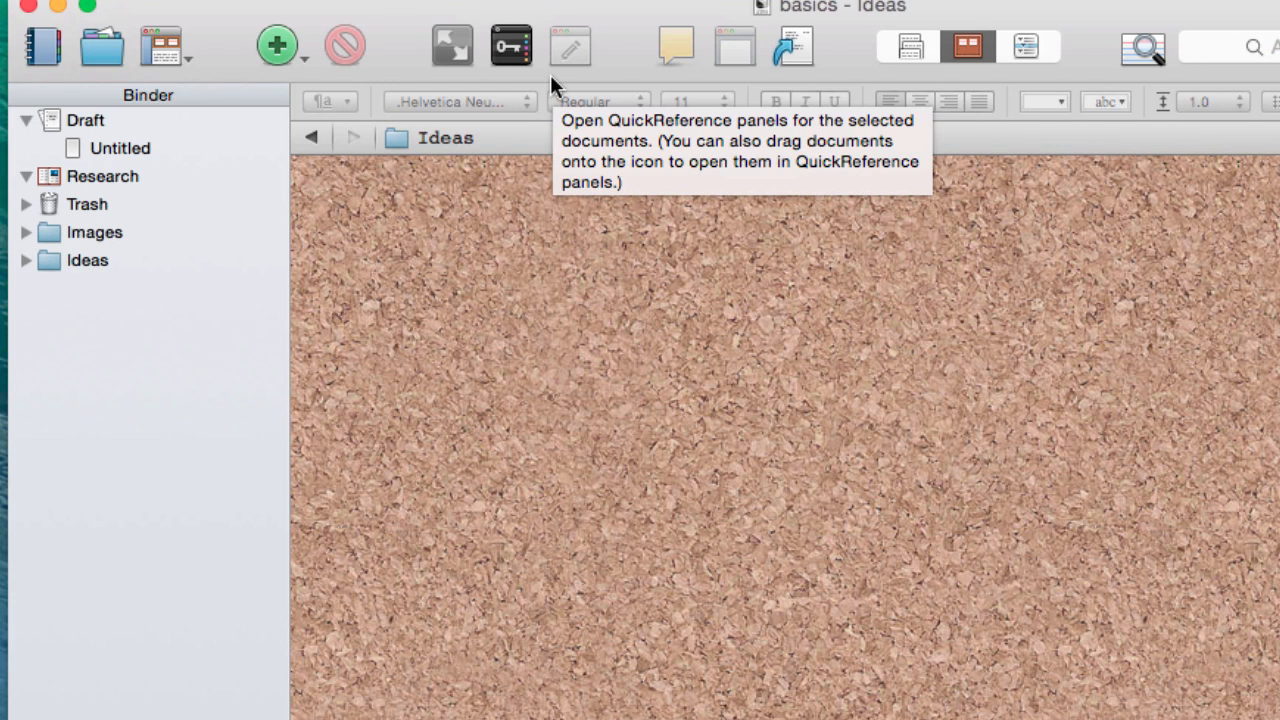
# Look at the Draft folder and its Untitled document, and check the toolbar display options
pyautogui.click(125, 121)
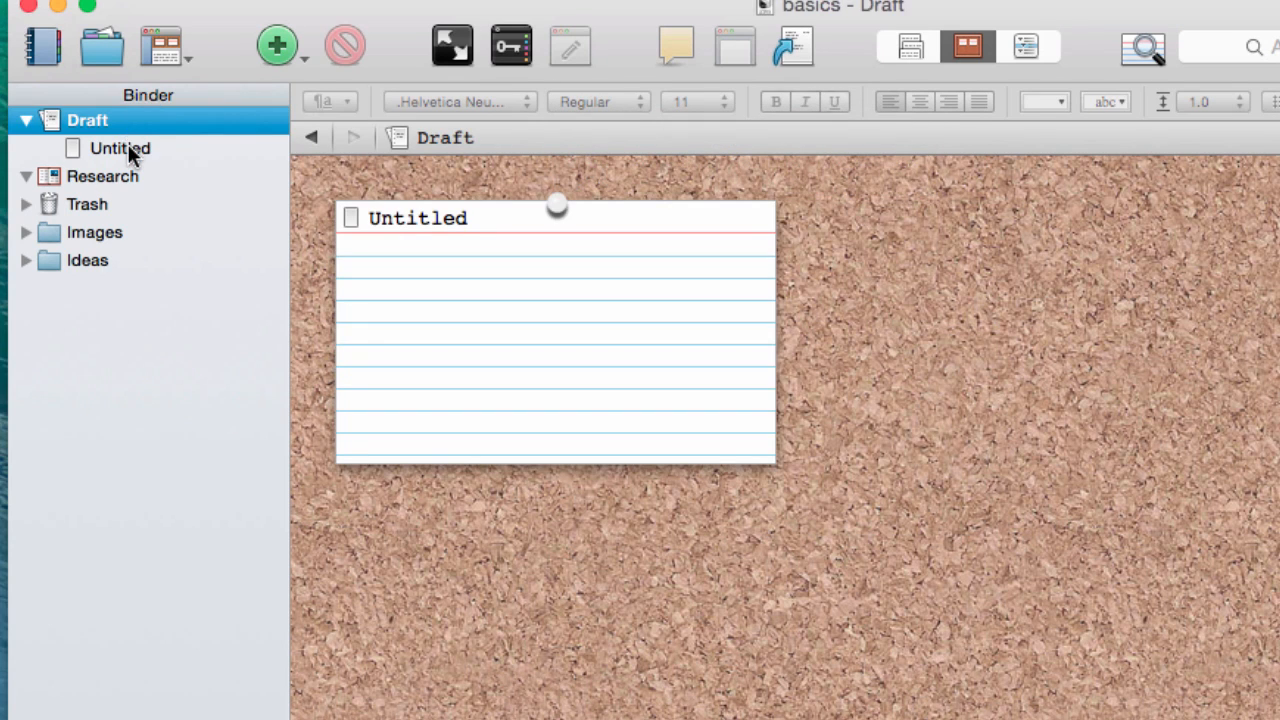
pyautogui.click(128, 147)
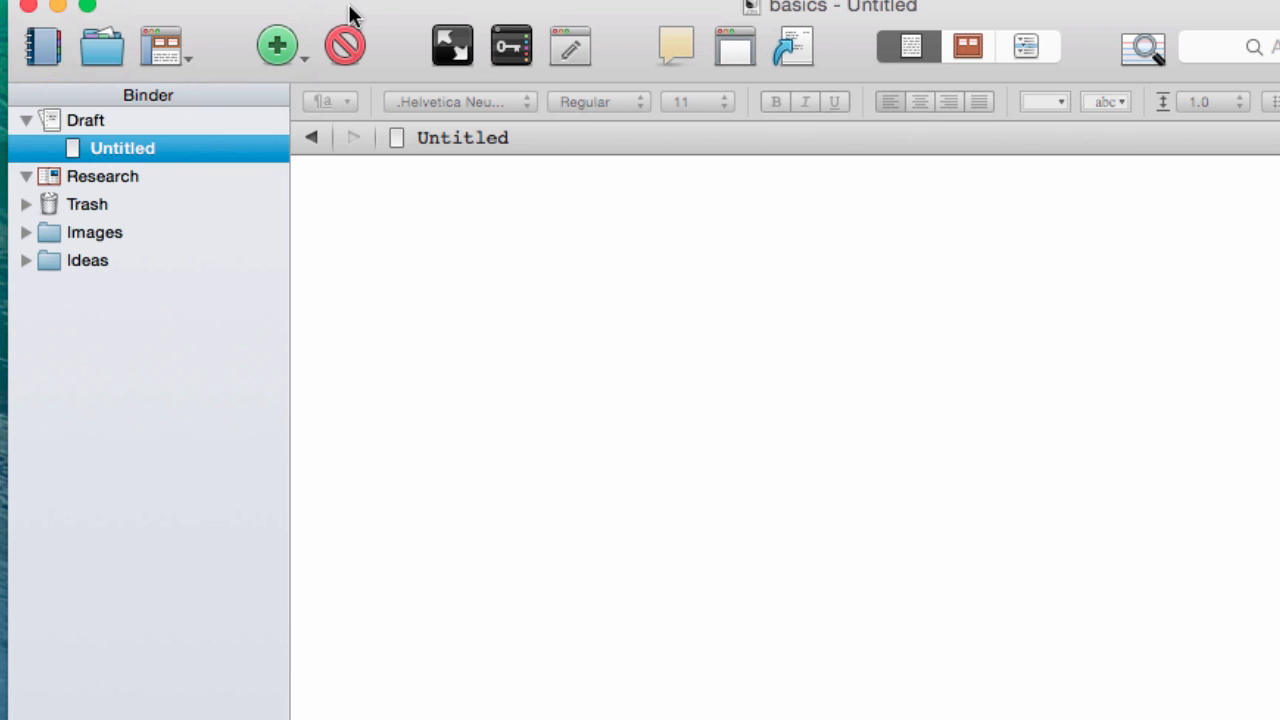
pyautogui.rightClick(380, 17)
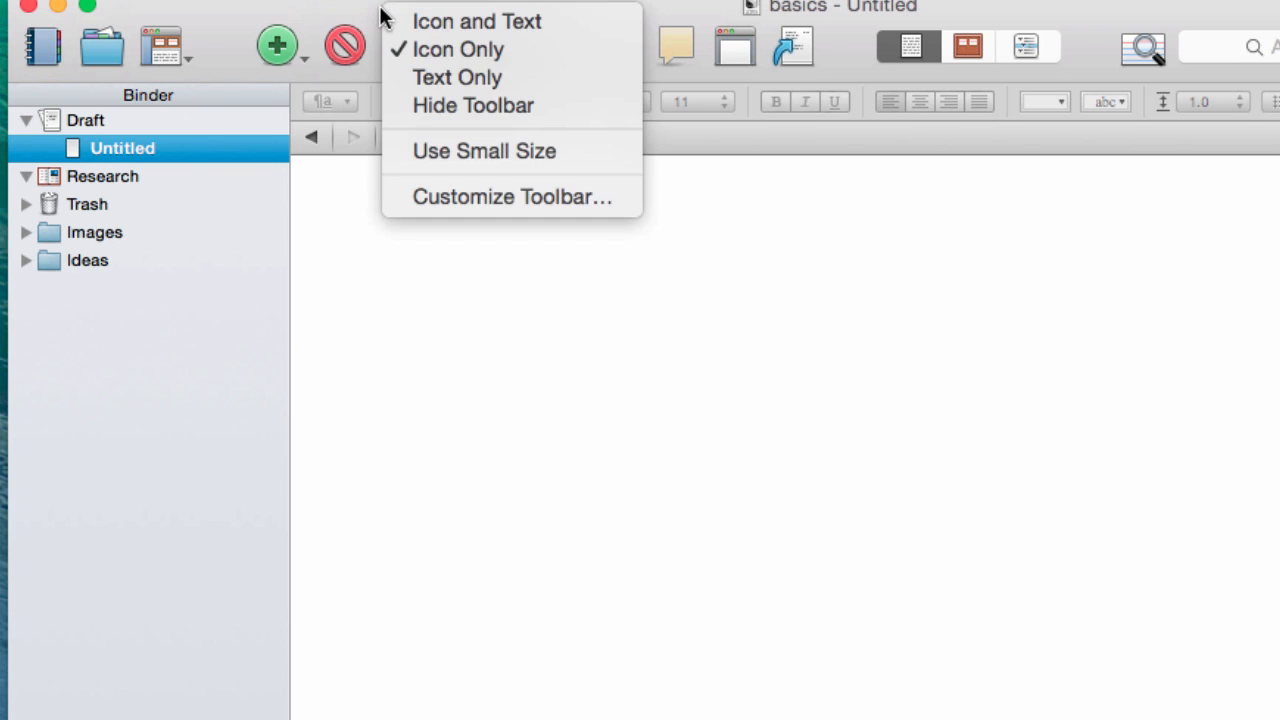
pyautogui.click(447, 158)
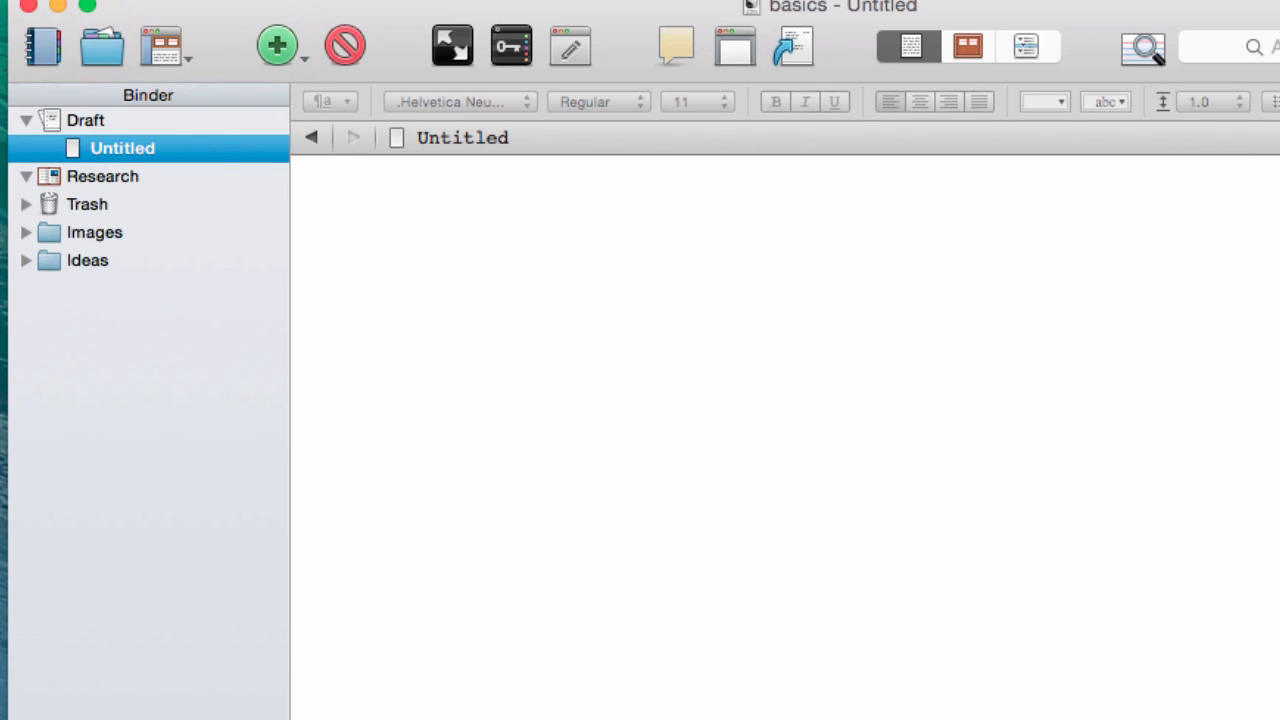
# Review the font family, typeface and size choices available for text in the Untitled document
pyautogui.click(686, 176)
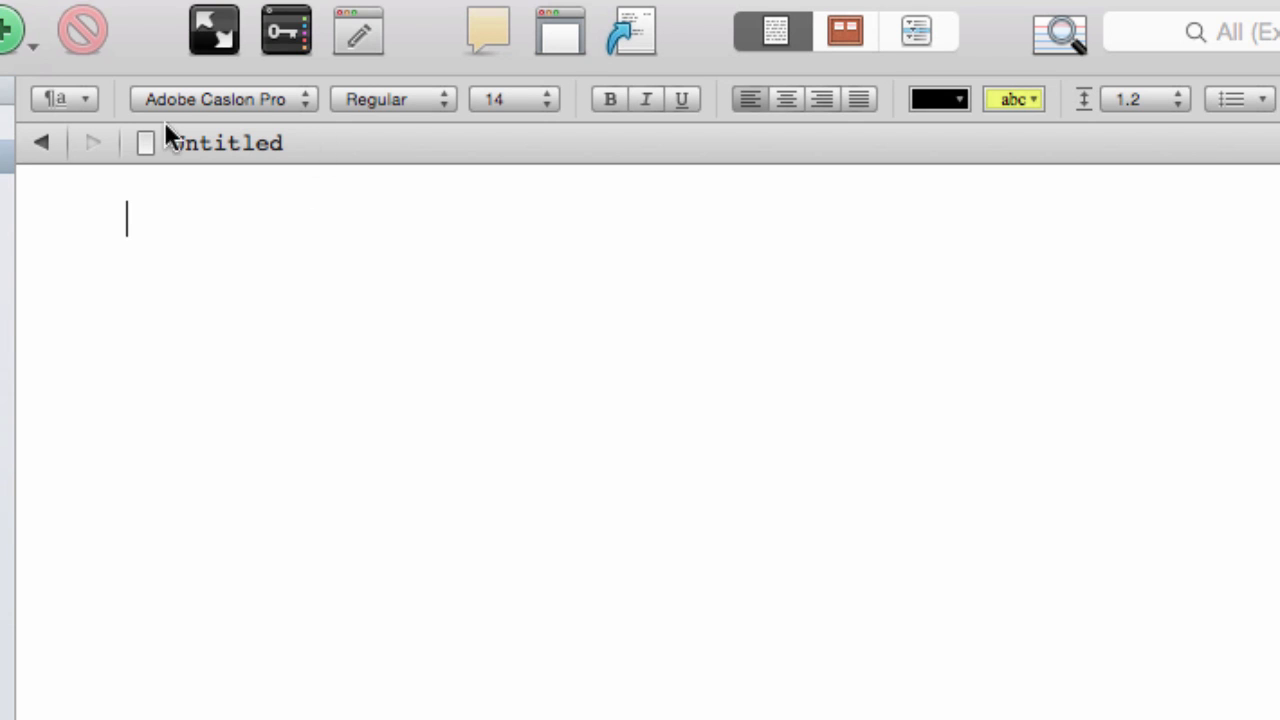
pyautogui.click(238, 99)
pyautogui.click(238, 99)
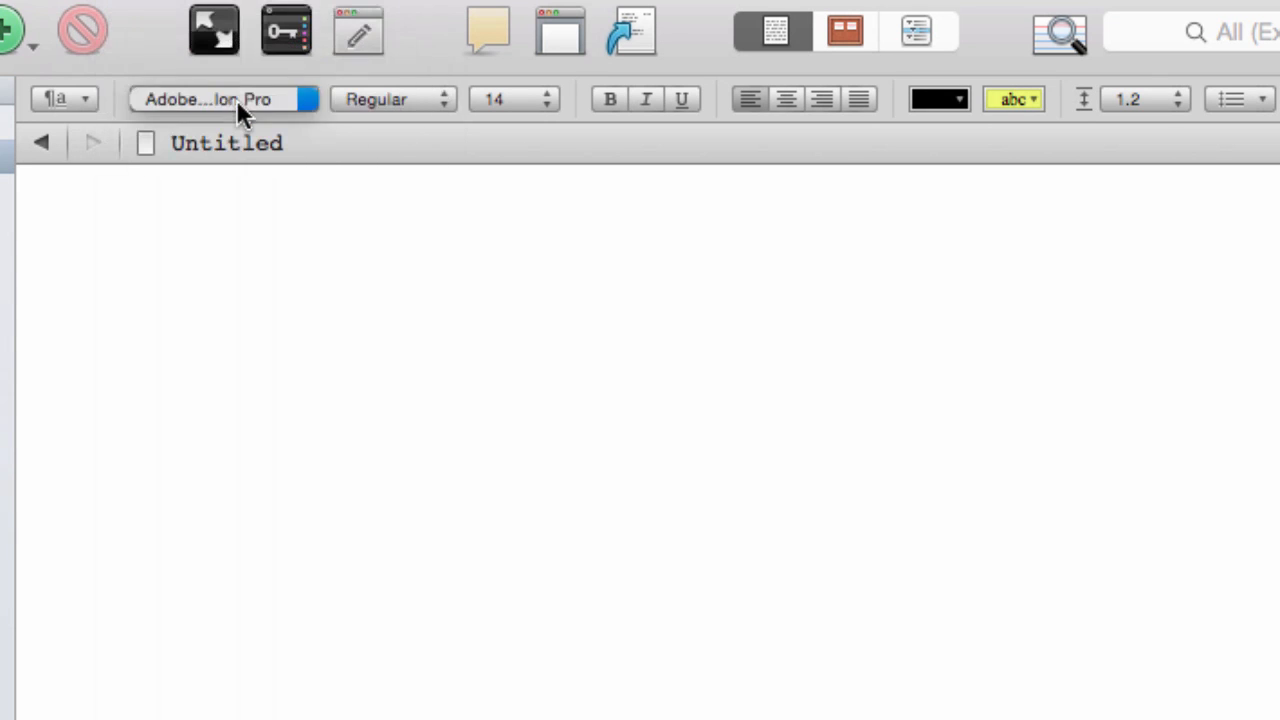
pyautogui.click(380, 100)
pyautogui.click(515, 97)
pyautogui.click(530, 99)
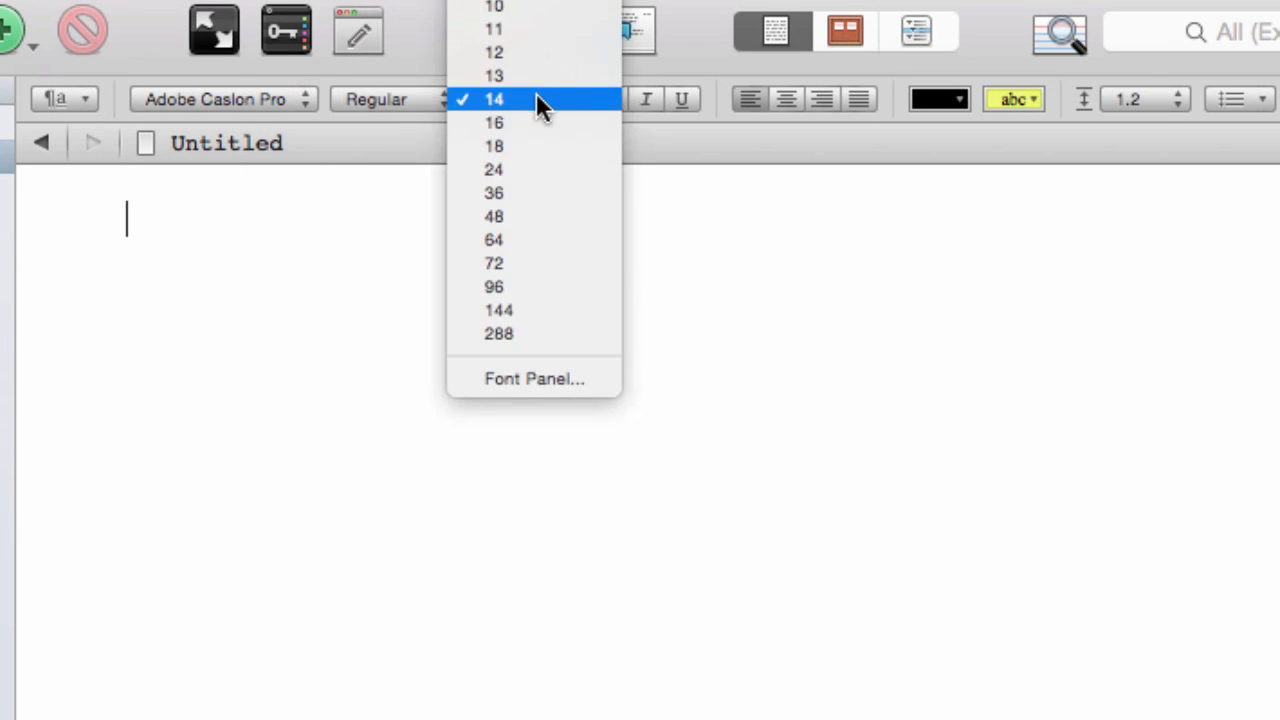
pyautogui.click(534, 99)
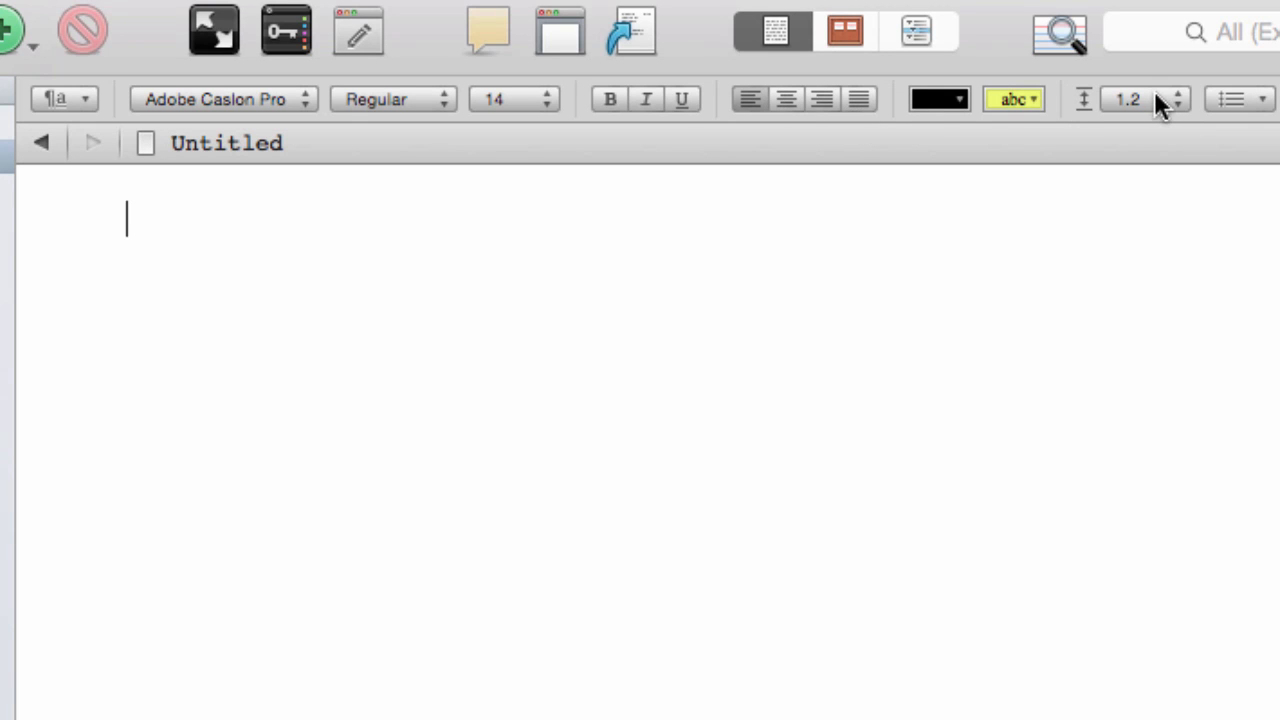
# Review the bullet and numbered list styles and the paragraph format presets for the Untitled document
pyautogui.click(1262, 100)
pyautogui.click(1265, 104)
pyautogui.click(1265, 104)
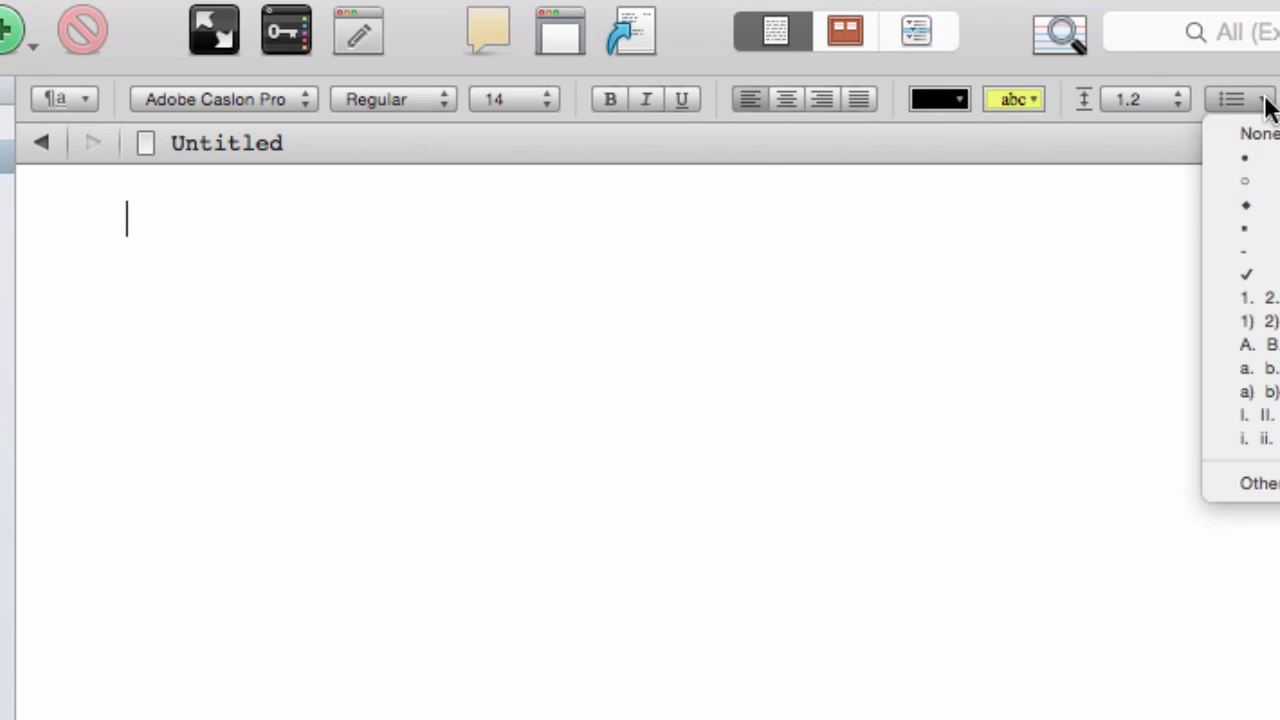
pyautogui.click(1262, 88)
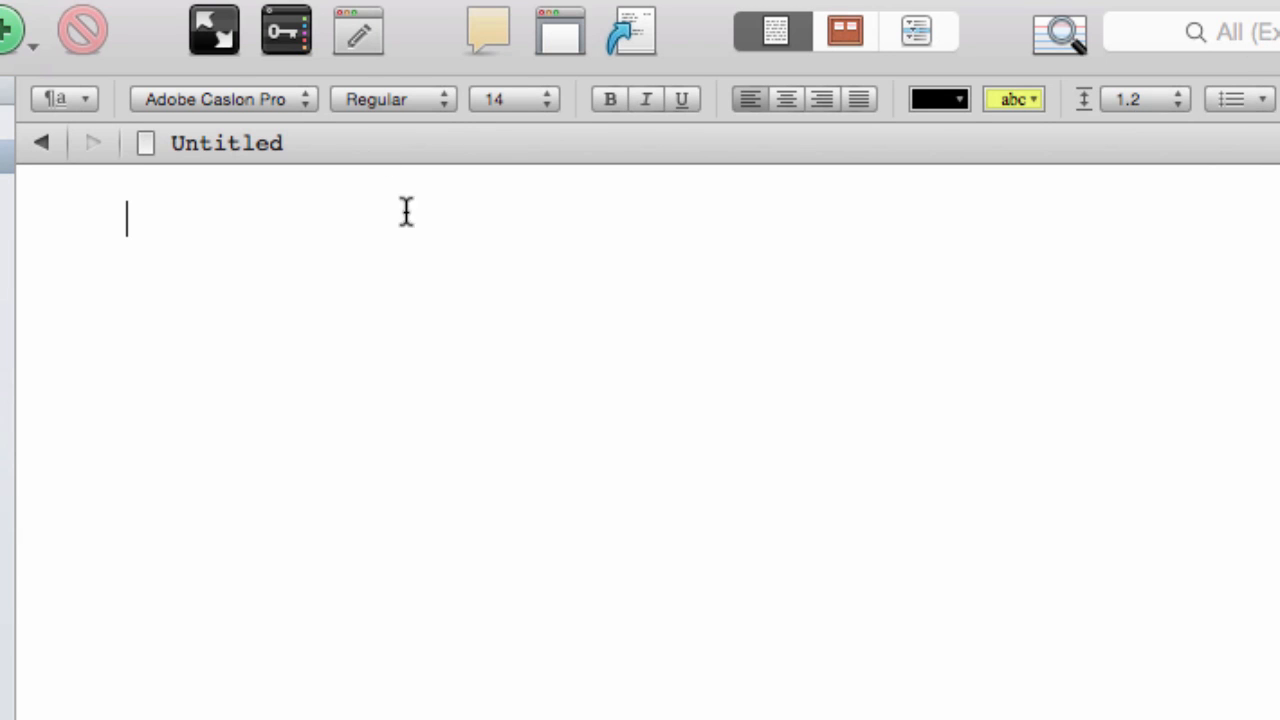
pyautogui.click(80, 98)
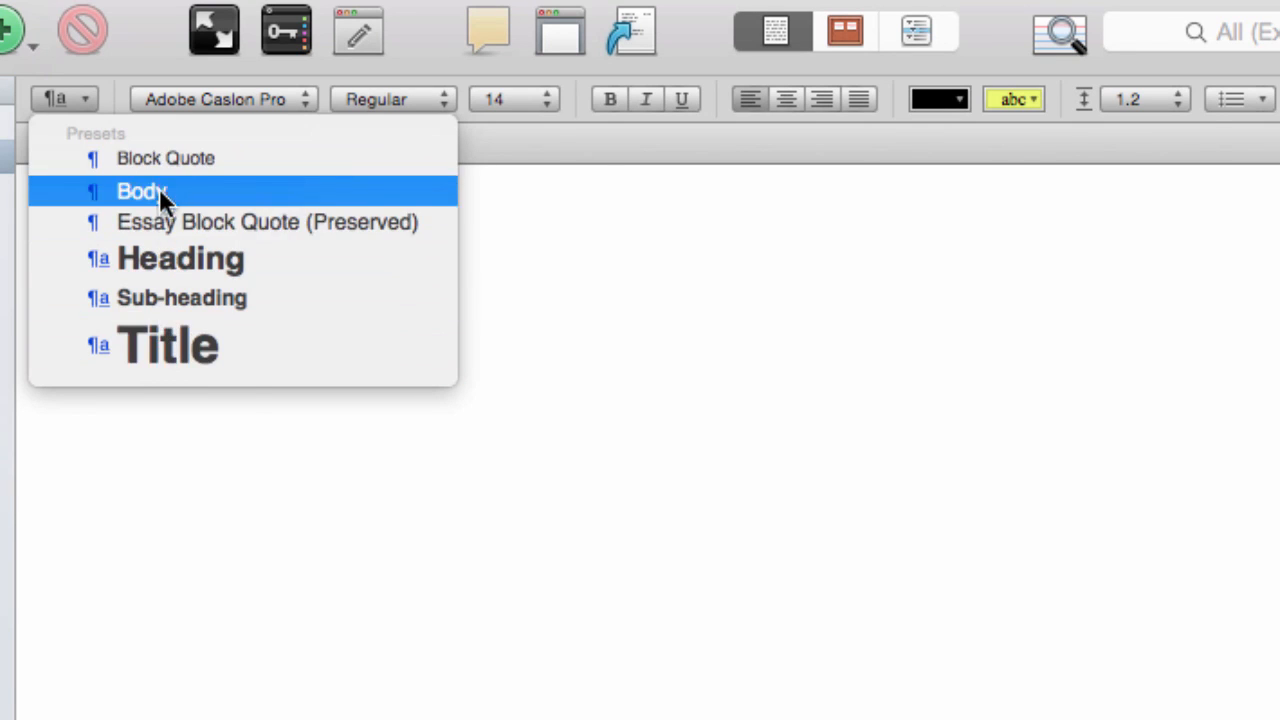
pyautogui.click(614, 320)
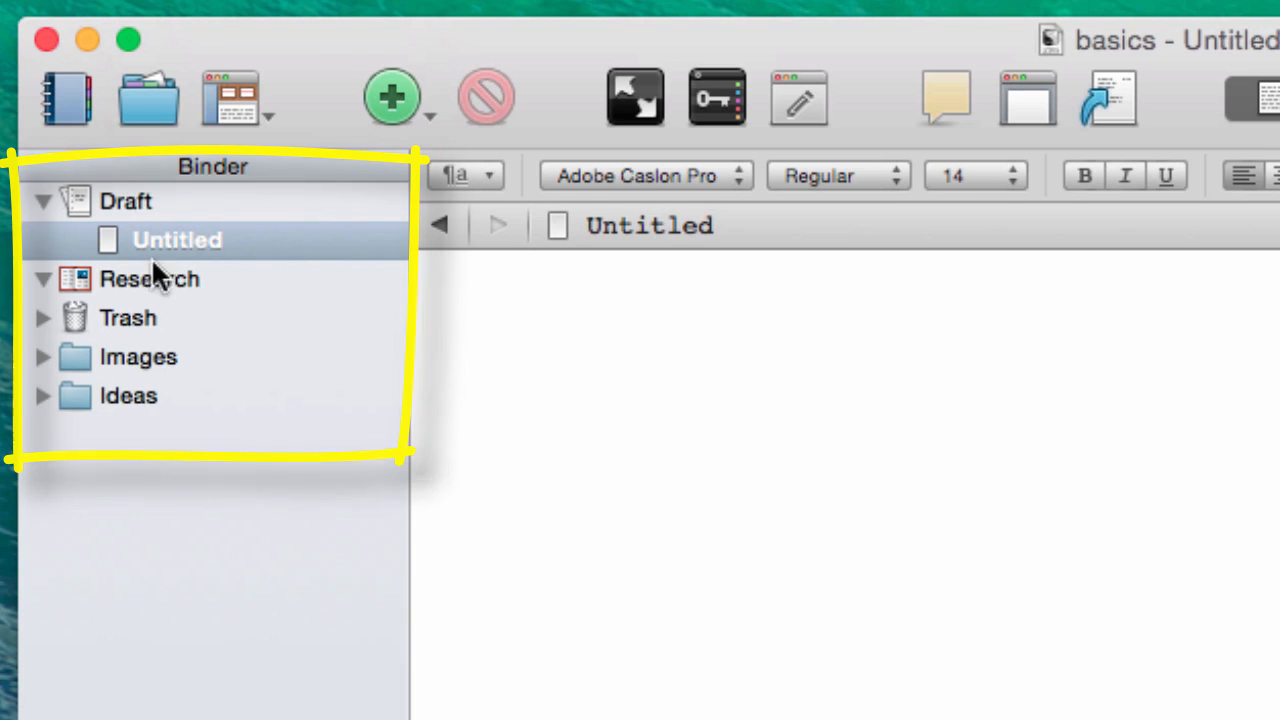
# View the Draft folder on the corkboard, then reopen its Untitled document and show the Inspector
pyautogui.click(124, 203)
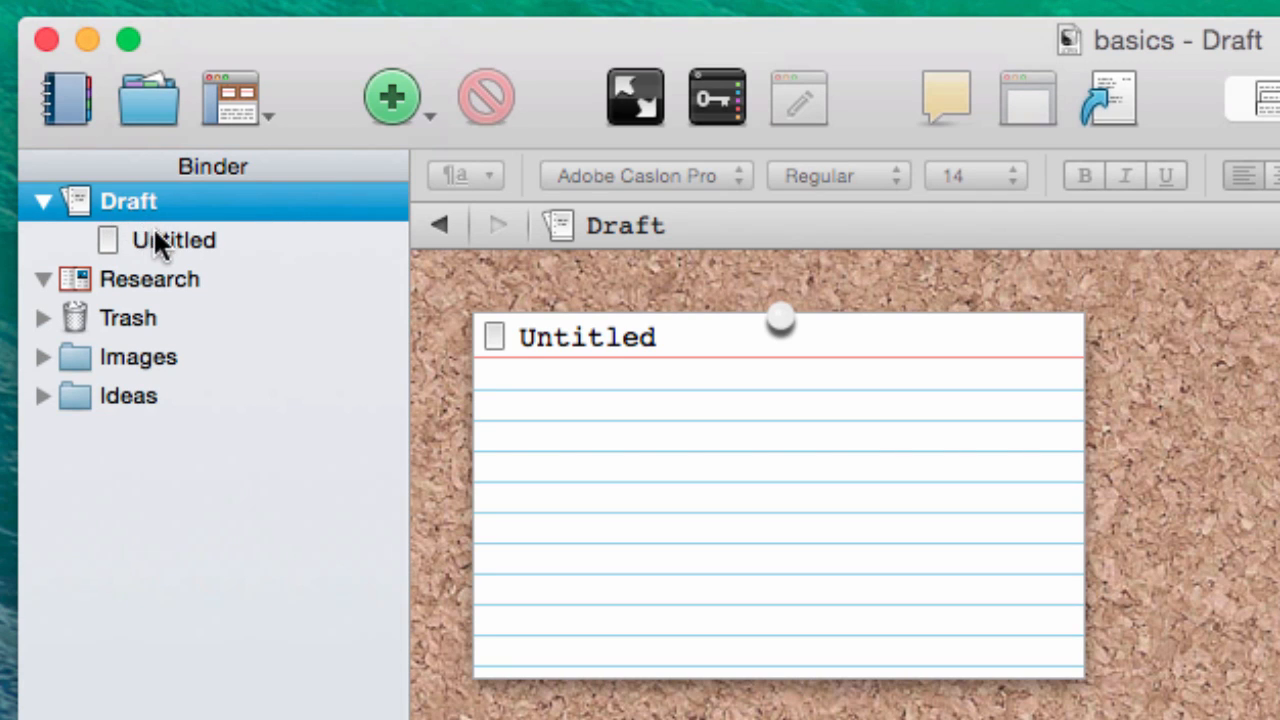
pyautogui.click(158, 246)
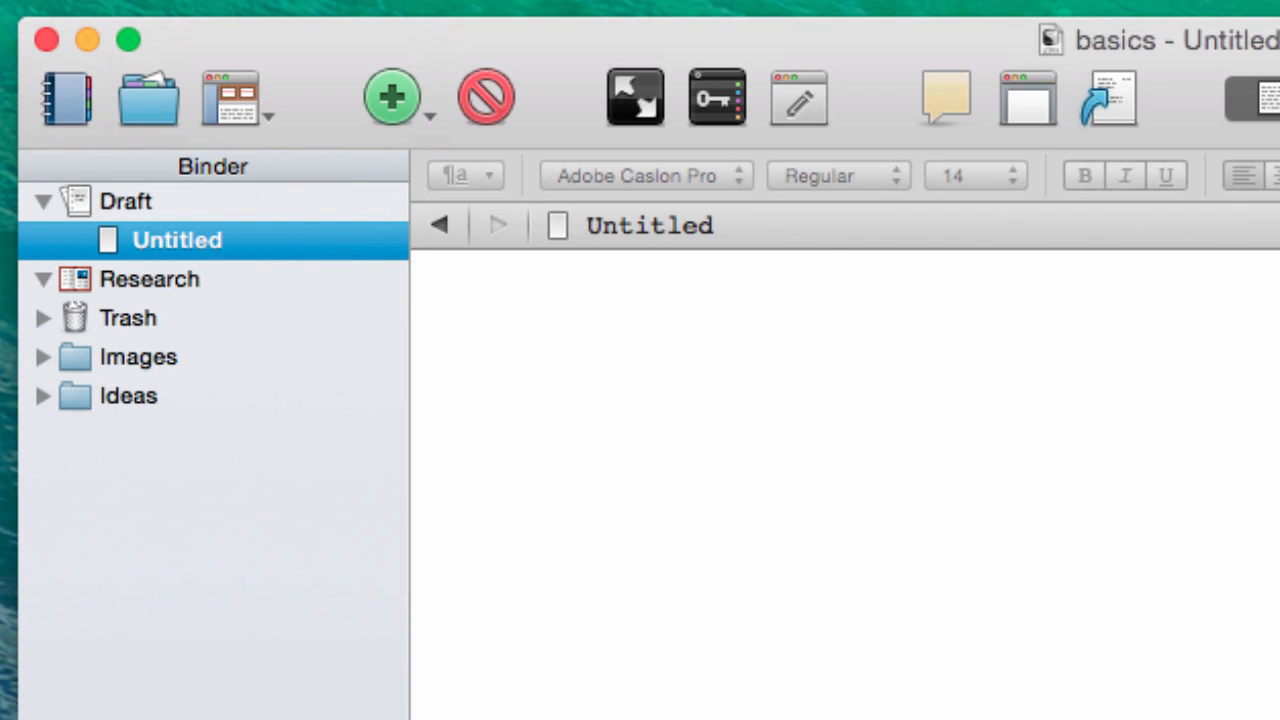
pyautogui.click(1218, 98)
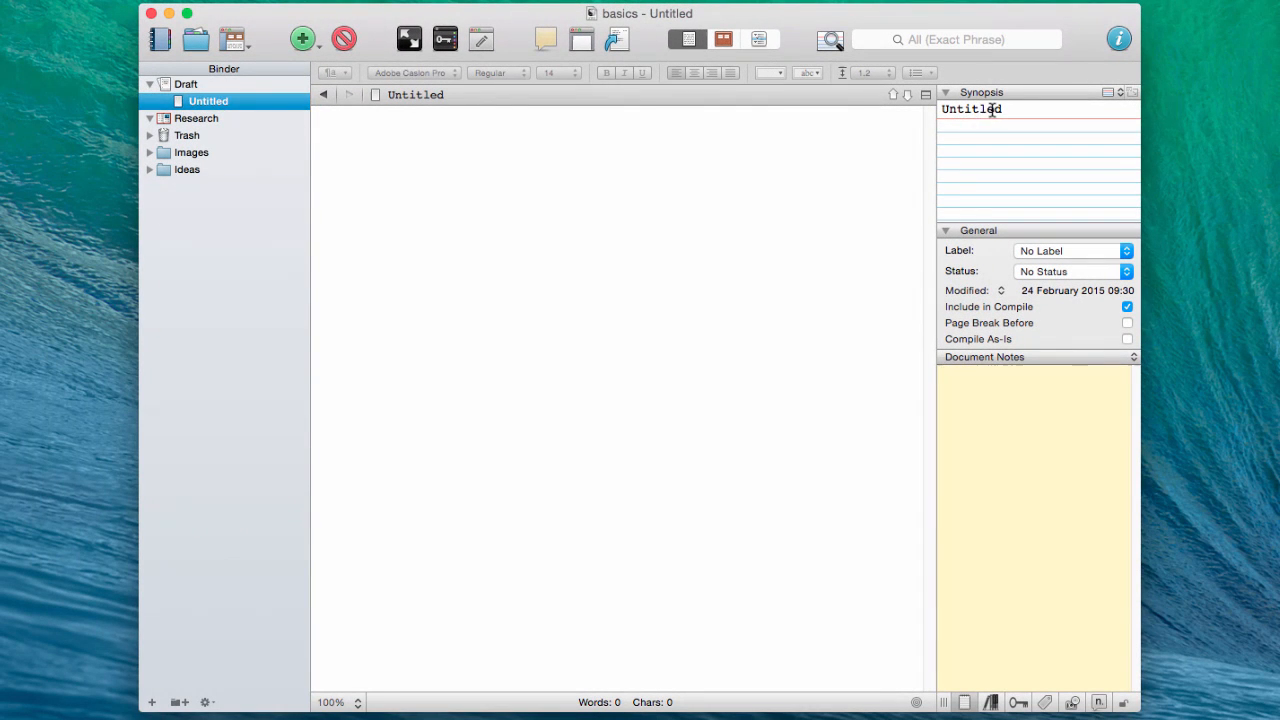
# Rename the Untitled document in the Draft folder as introduction
pyautogui.click(992, 110)
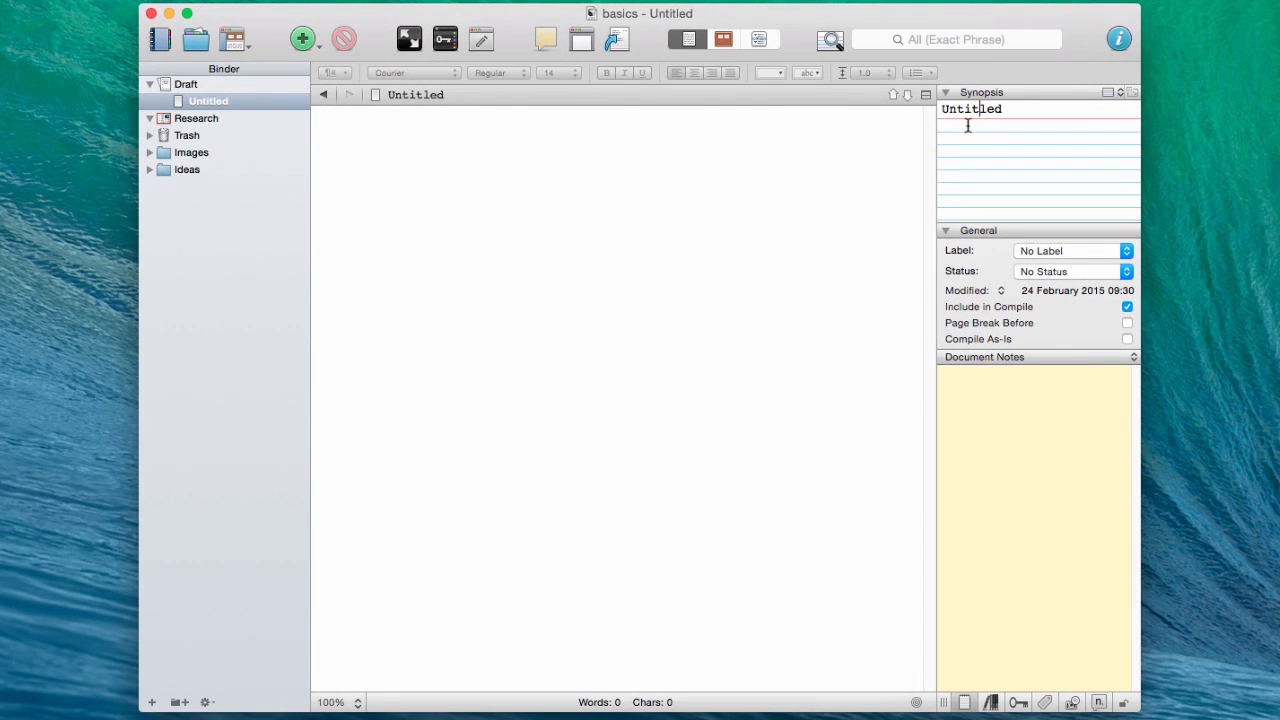
pyautogui.doubleClick(201, 103)
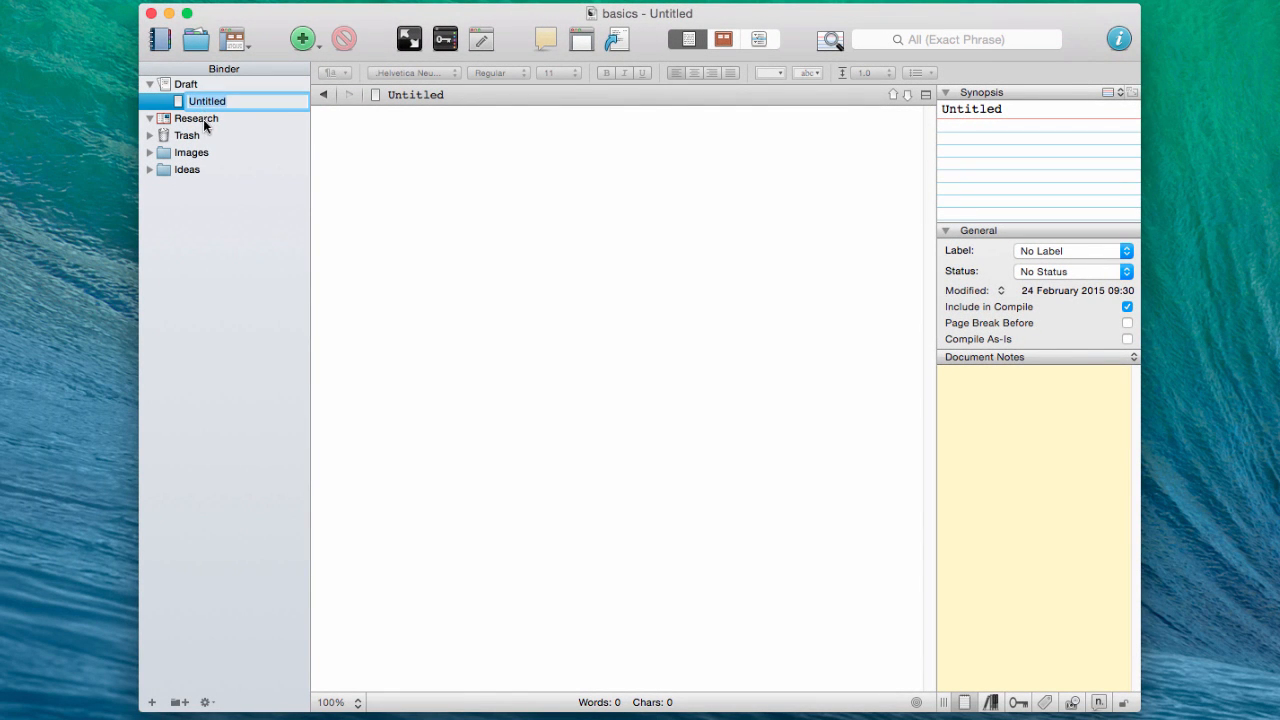
pyautogui.write('introduction')
pyautogui.press('Return')
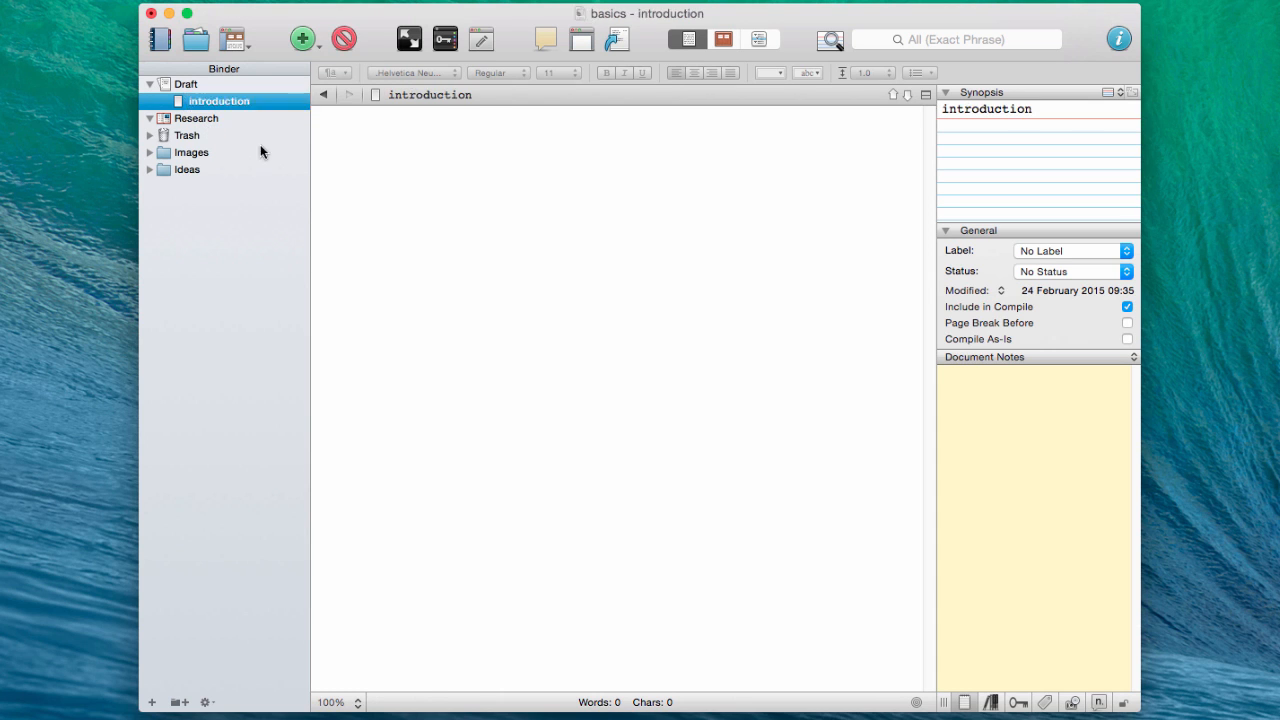
pyautogui.click(260, 150)
pyautogui.doubleClick(223, 102)
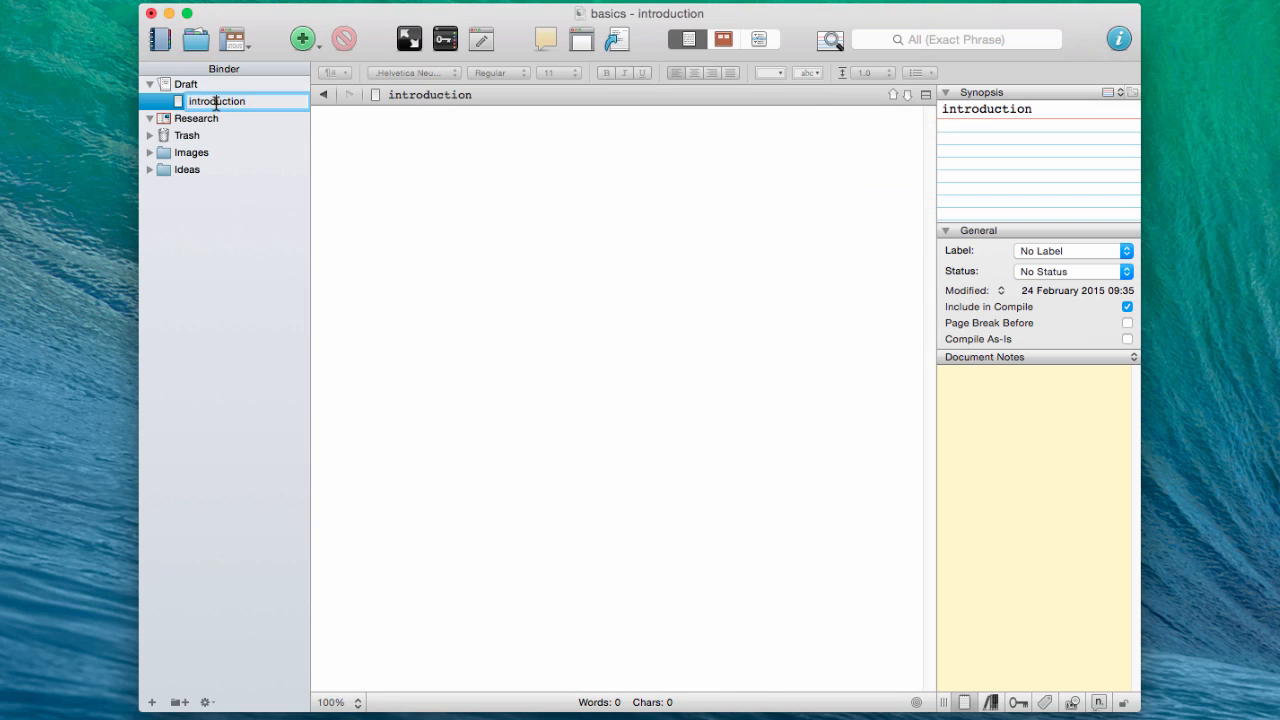
pyautogui.click(471, 163)
# Write "this is my synopsis" as the synopsis of the introduction document
pyautogui.click(957, 141)
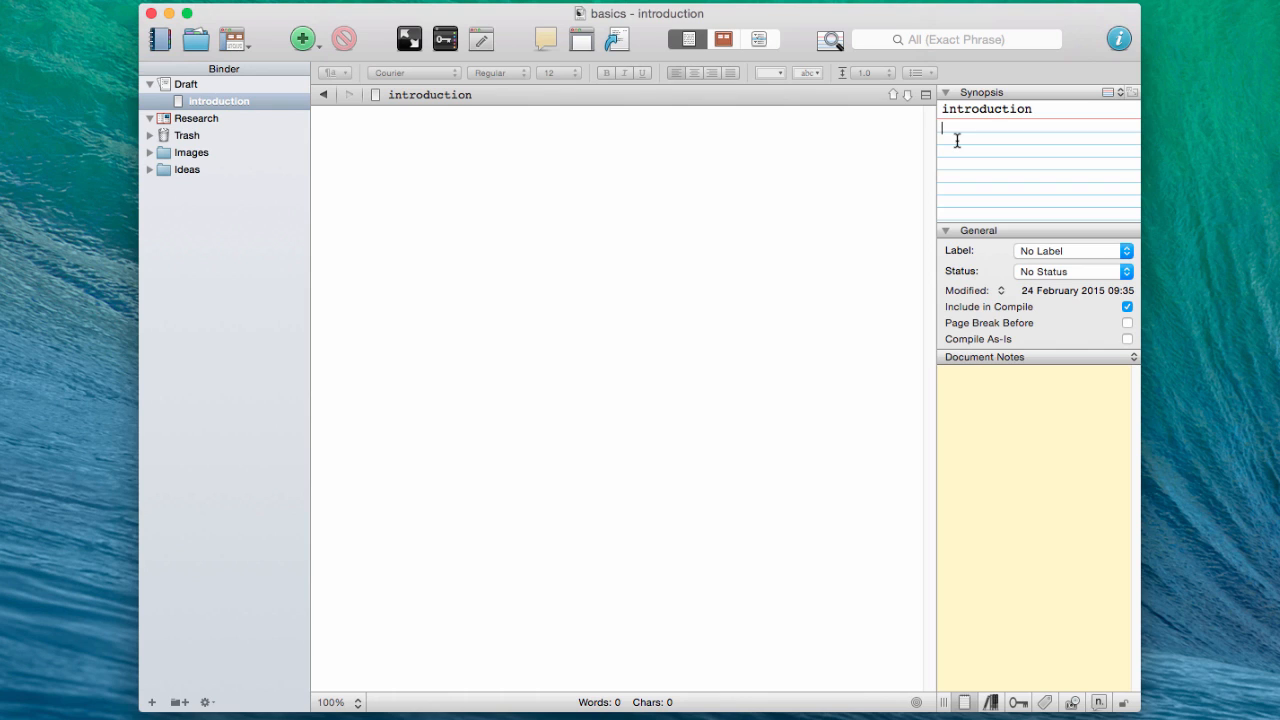
pyautogui.write('this is my sy')
pyautogui.write('nopsis')
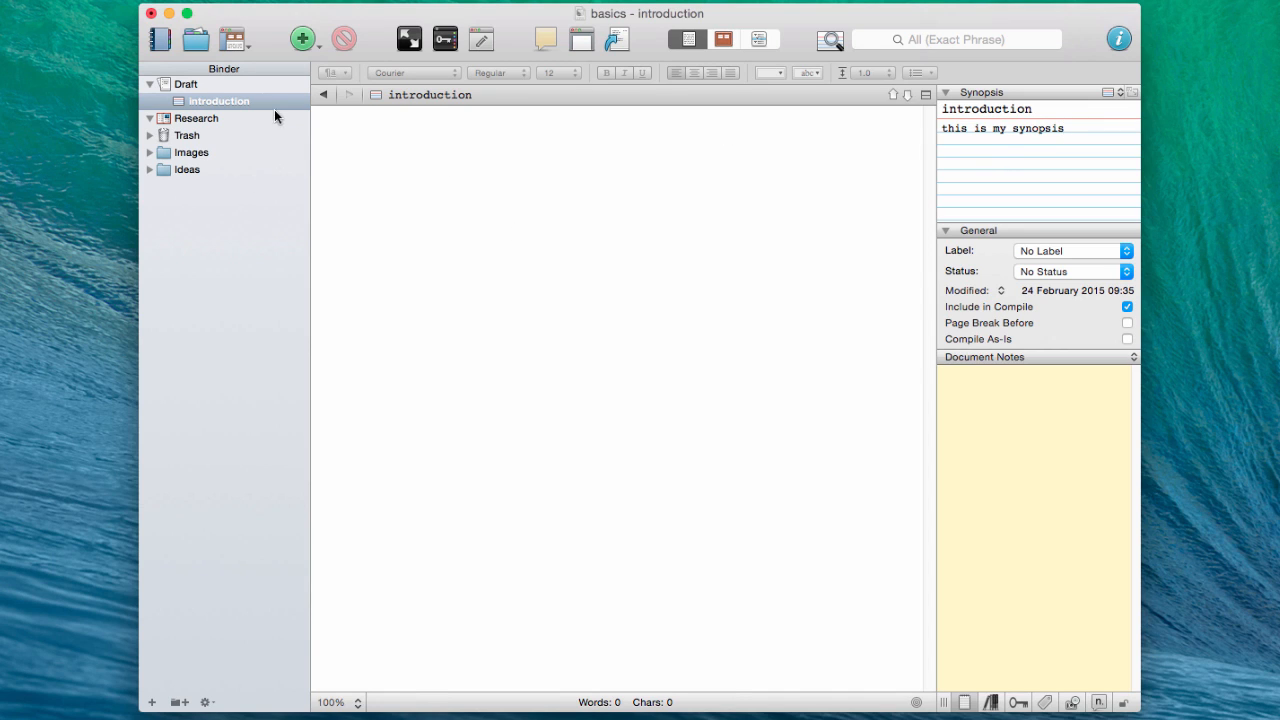
# View the Draft folder on the corkboard and check the synopsis text on the introduction index card
pyautogui.click(723, 41)
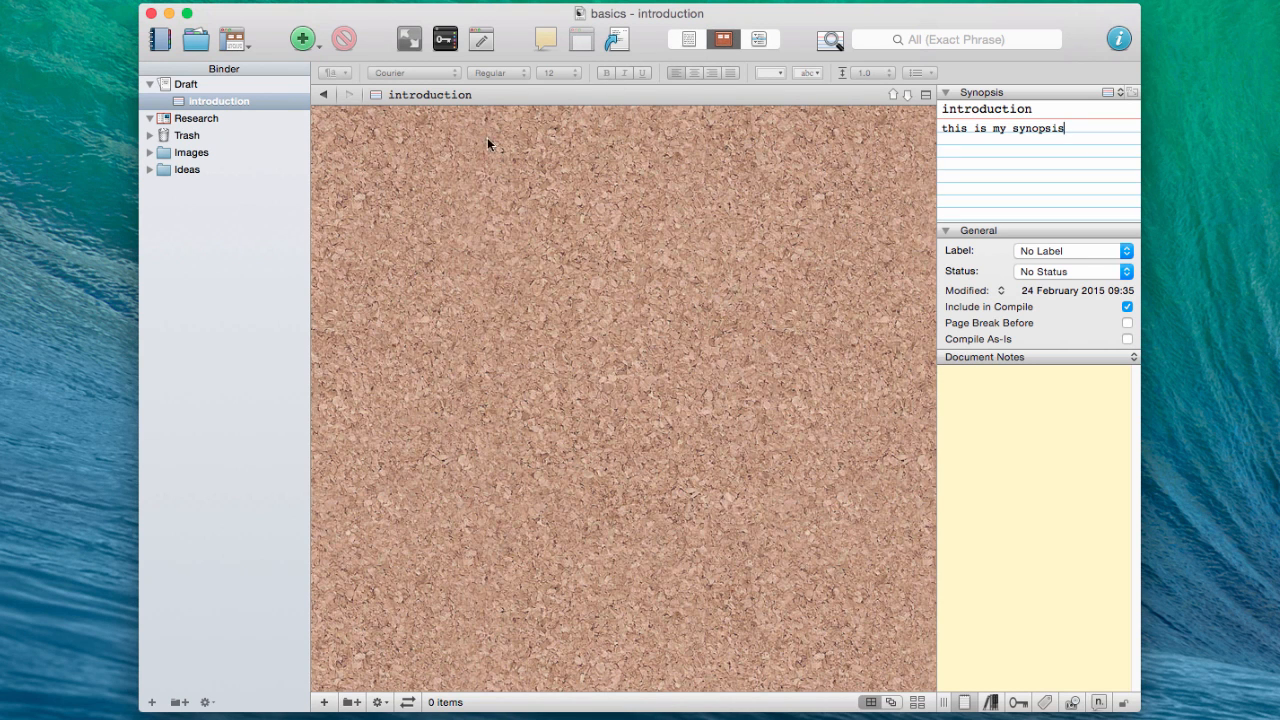
pyautogui.click(214, 103)
pyautogui.click(200, 86)
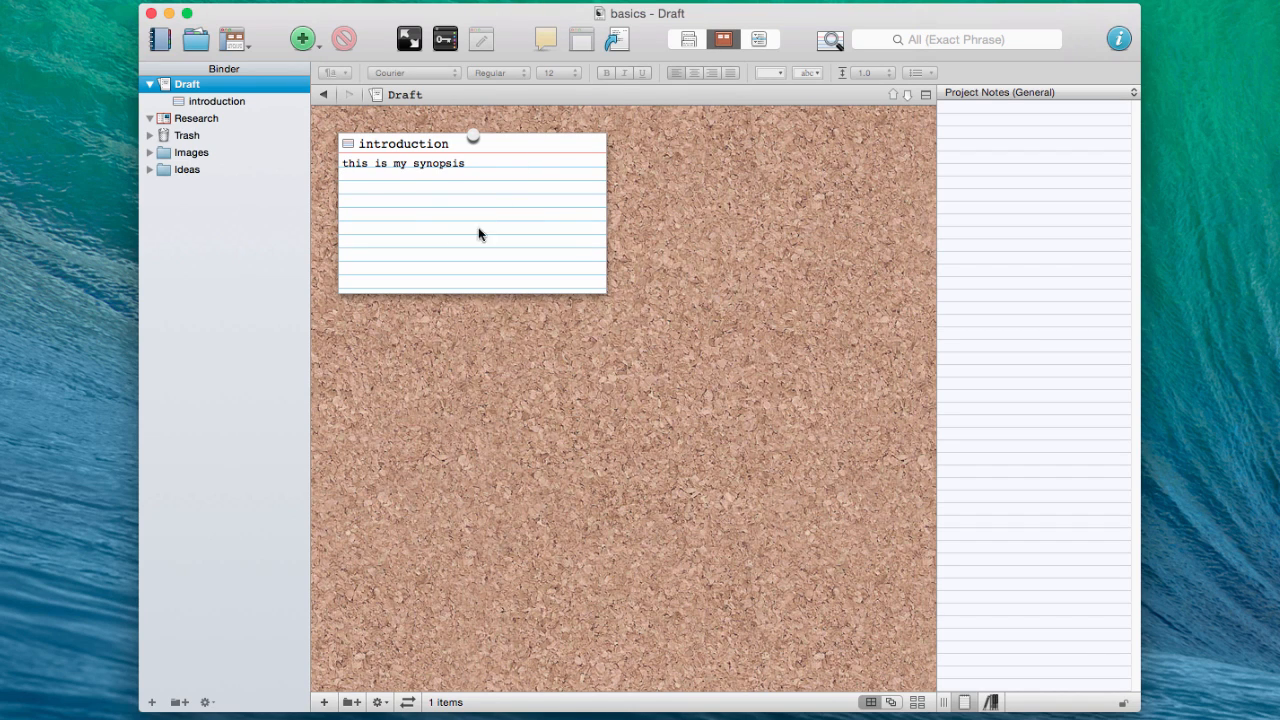
pyautogui.click(466, 166)
pyautogui.doubleClick(466, 164)
pyautogui.click(471, 164)
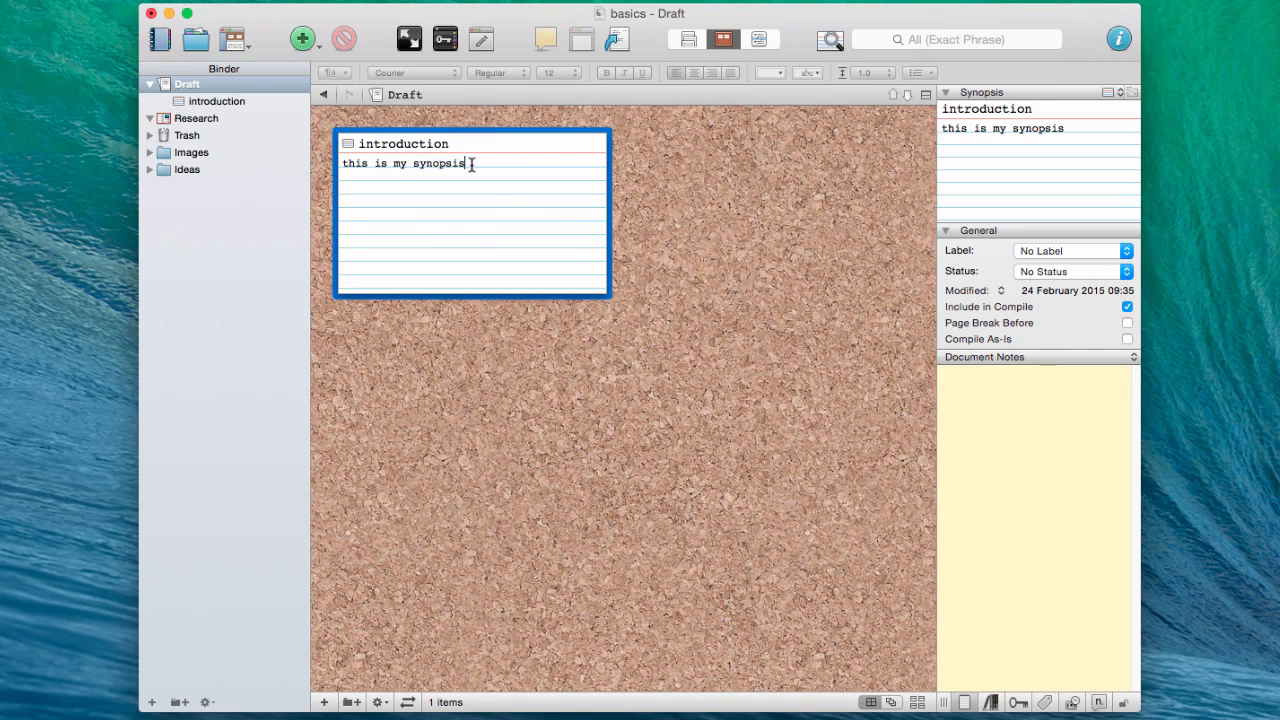
pyautogui.click(1084, 130)
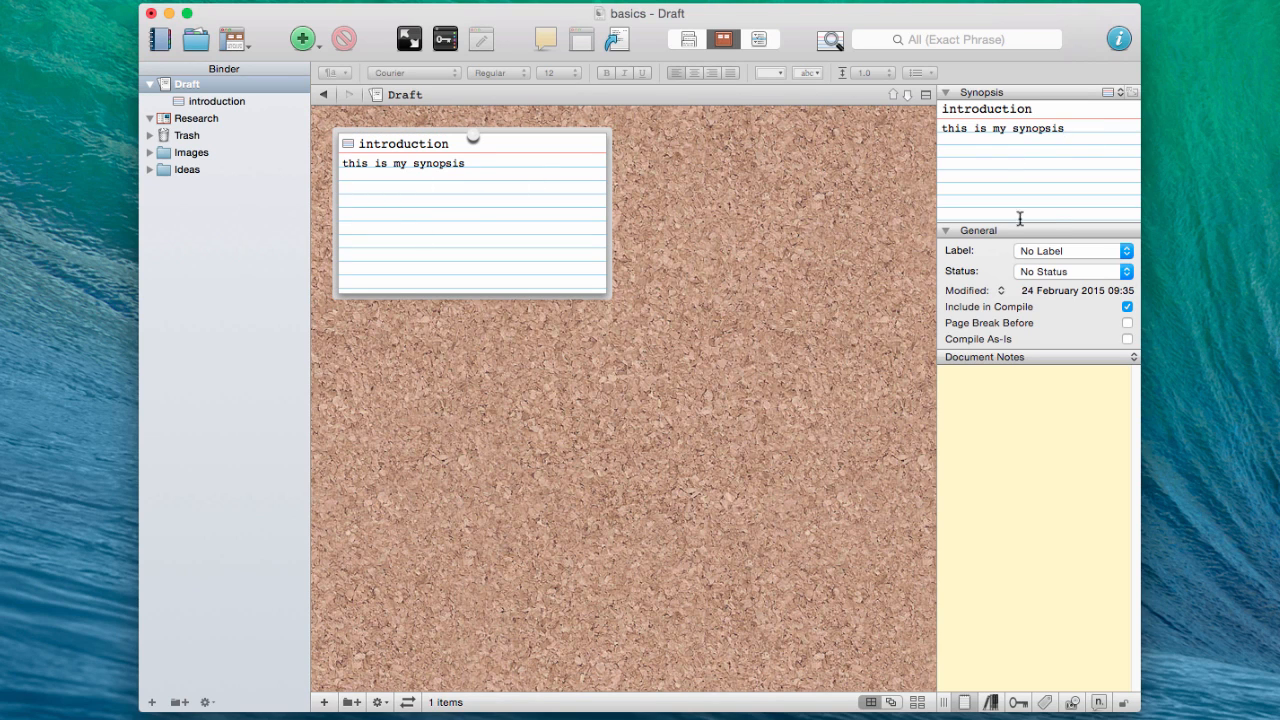
# Reopen the introduction document as text and look through its references, keywords, custom meta-data and snapshots in the Inspector
pyautogui.press('super+1')
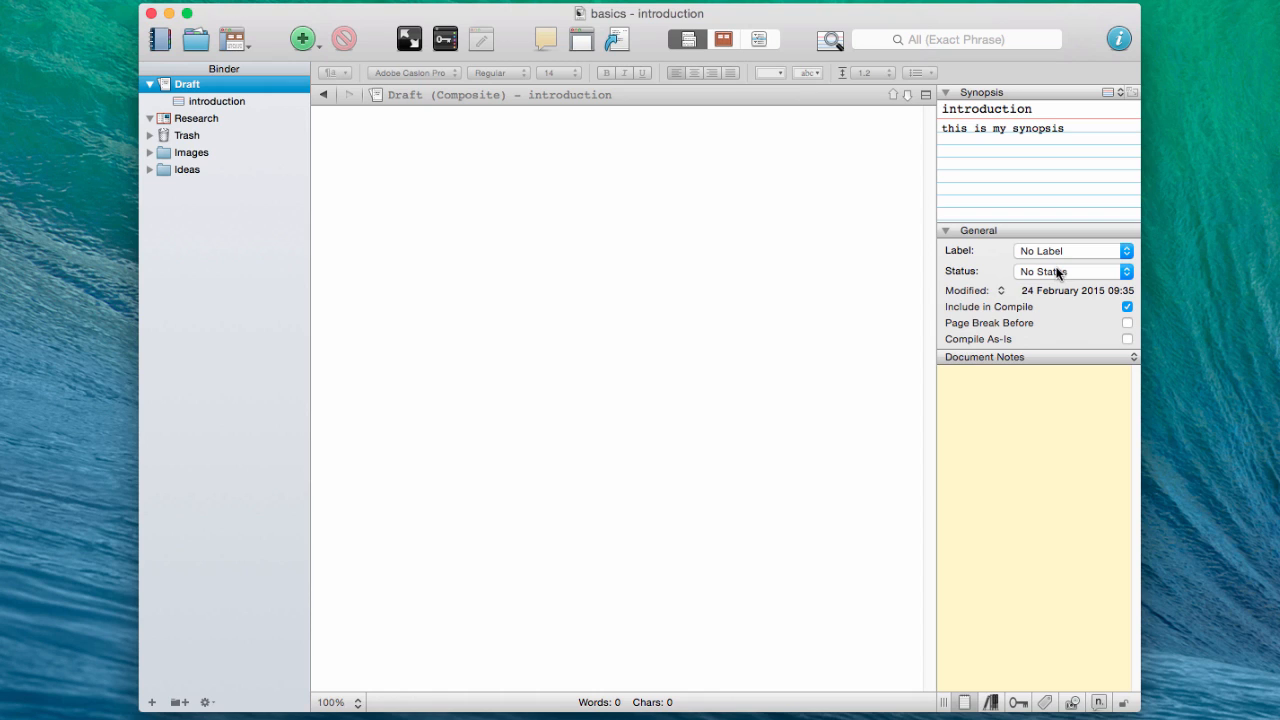
pyautogui.click(222, 104)
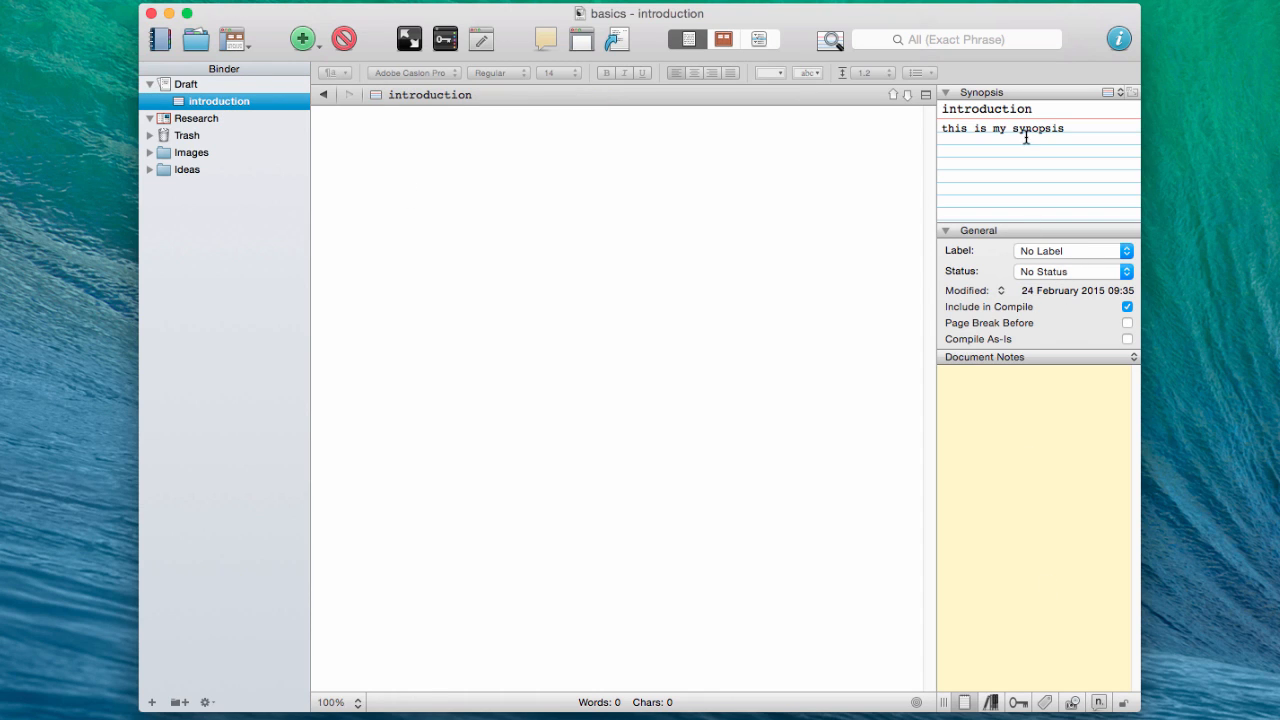
pyautogui.click(991, 703)
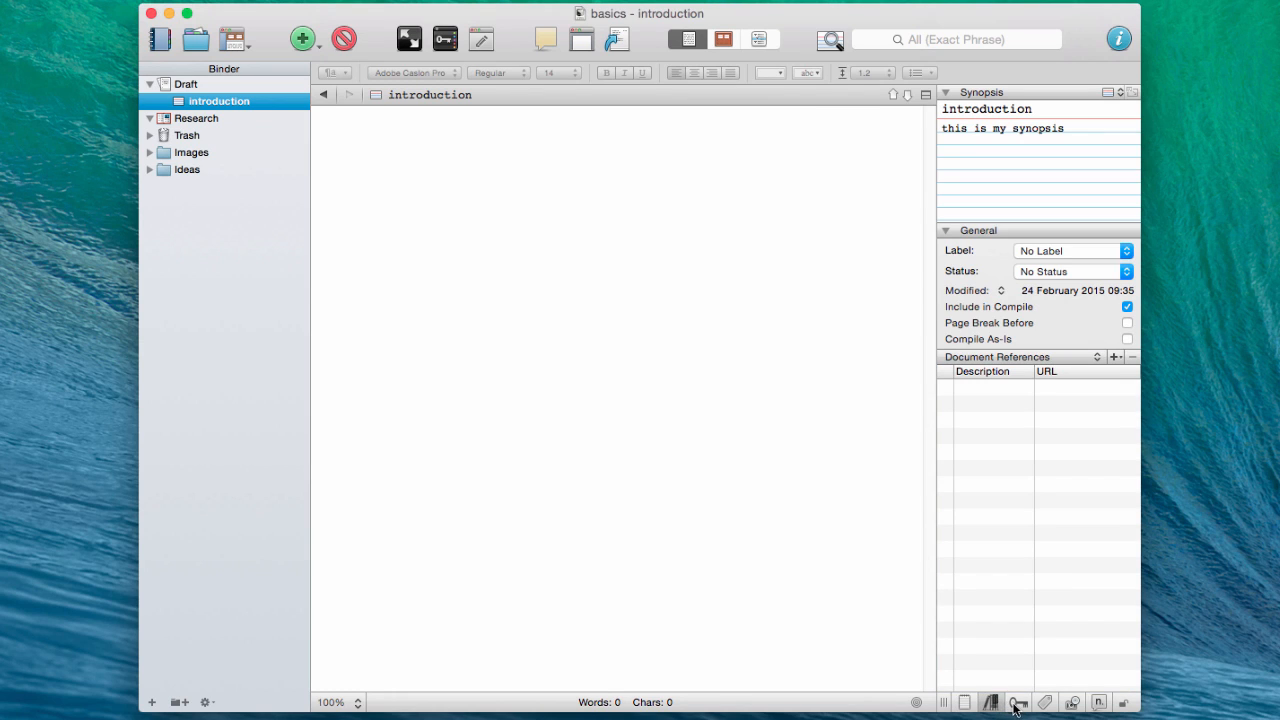
pyautogui.click(1015, 704)
pyautogui.click(1044, 703)
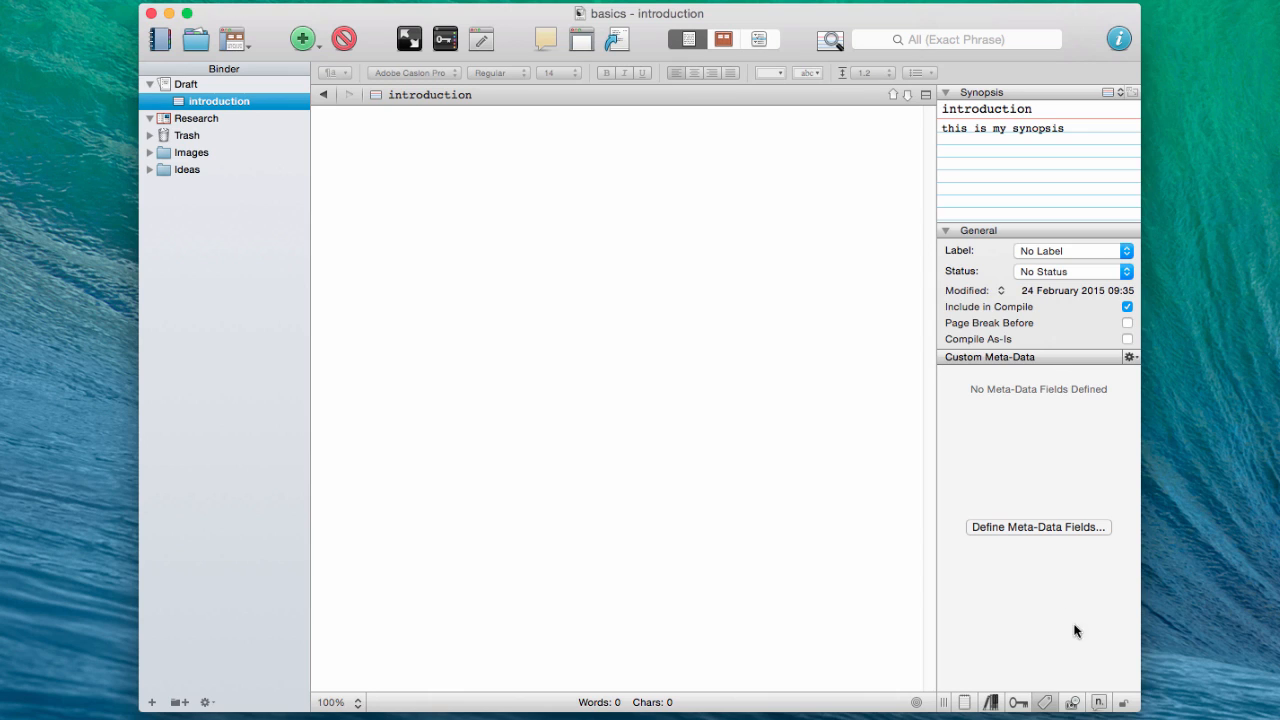
pyautogui.click(1074, 703)
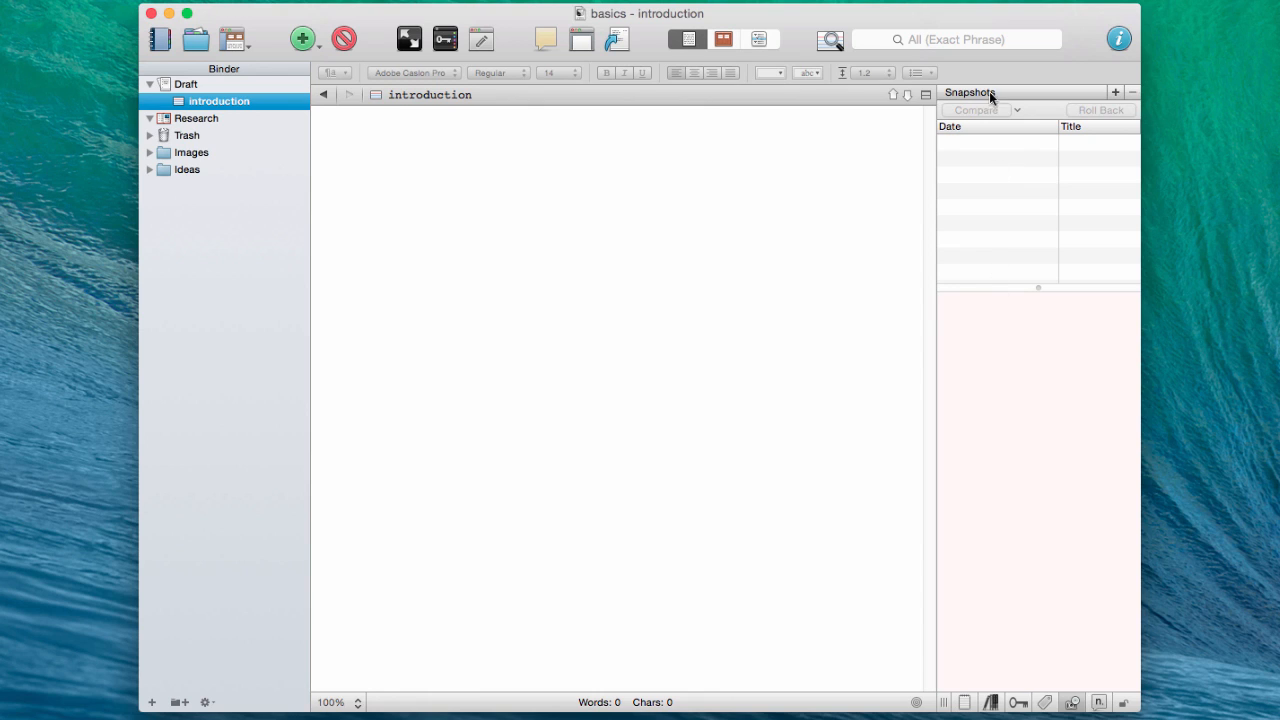
# Take a snapshot of the introduction document and select it in the snapshot list
pyautogui.doubleClick(205, 105)
pyautogui.click(233, 155)
pyautogui.click(209, 98)
pyautogui.click(1115, 92)
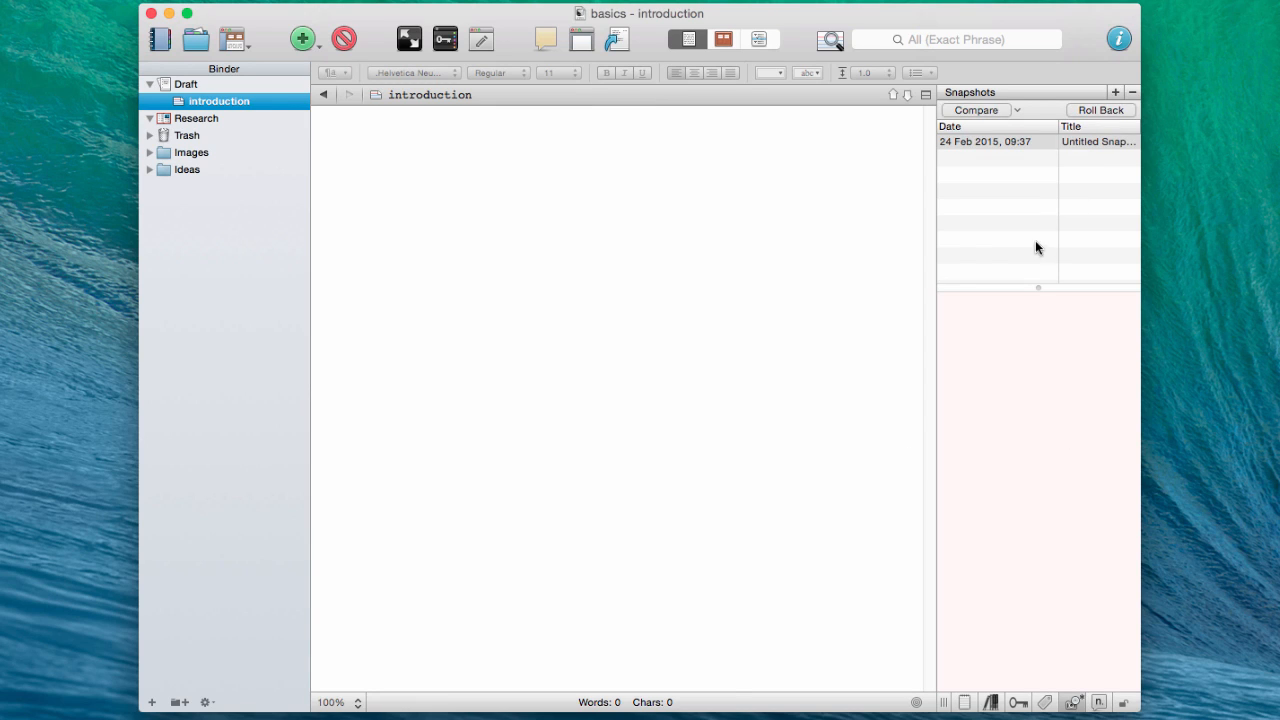
pyautogui.click(1077, 145)
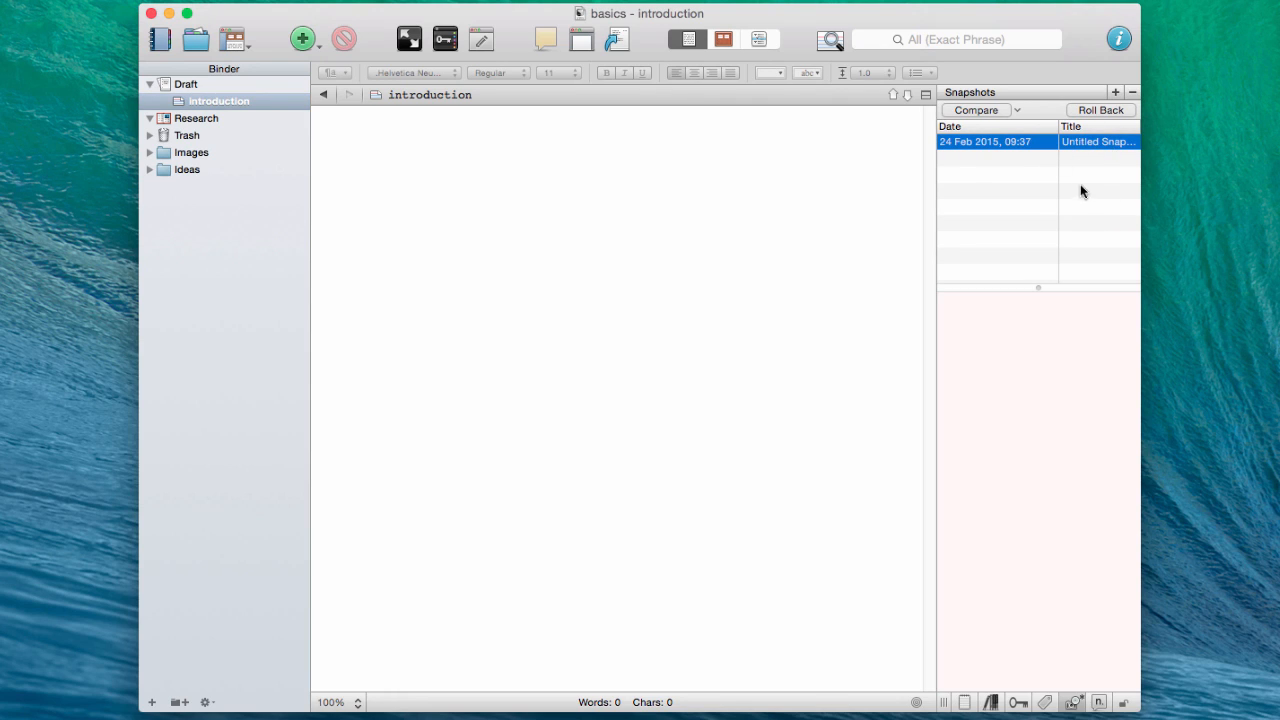
# Look at the comments and footnotes, return to the synopsis and document notes, and hide the Inspector
pyautogui.click(1098, 703)
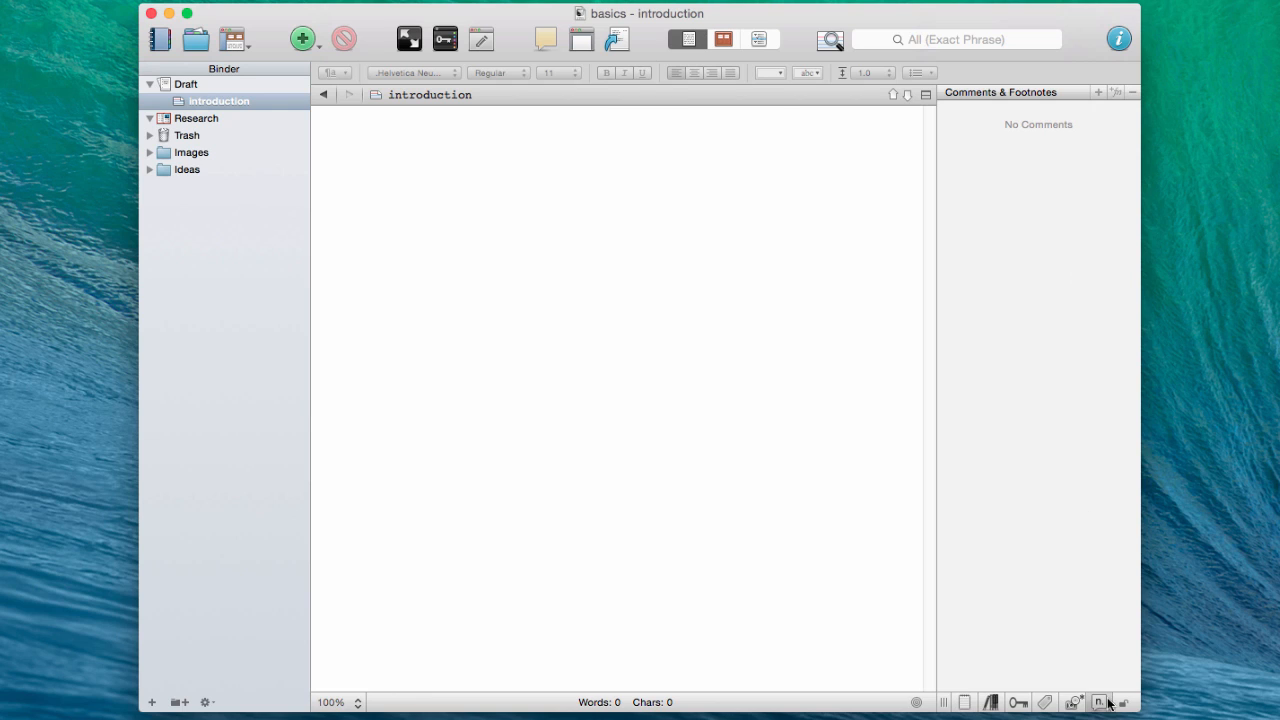
pyautogui.click(964, 702)
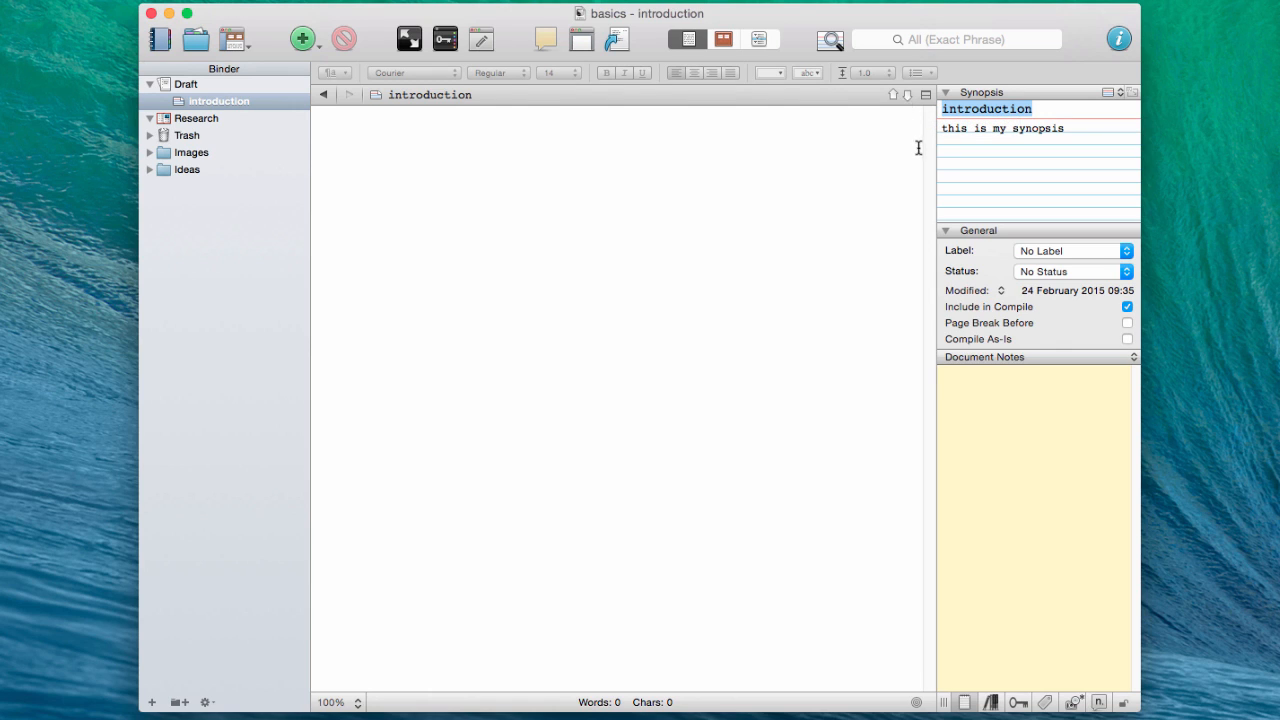
pyautogui.click(1118, 40)
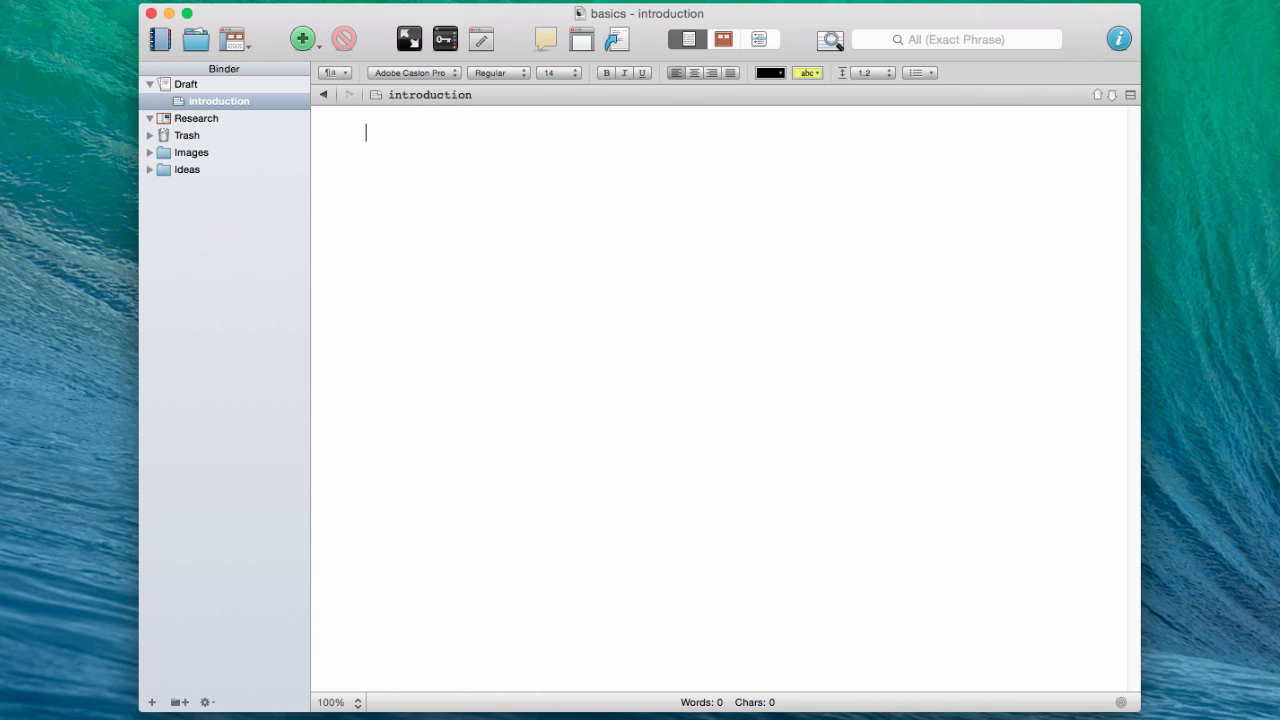
# Look at the RESEARCH FILES folder in Finder and return to the introduction document in Scrivener
pyautogui.doubleClick(3, 205)
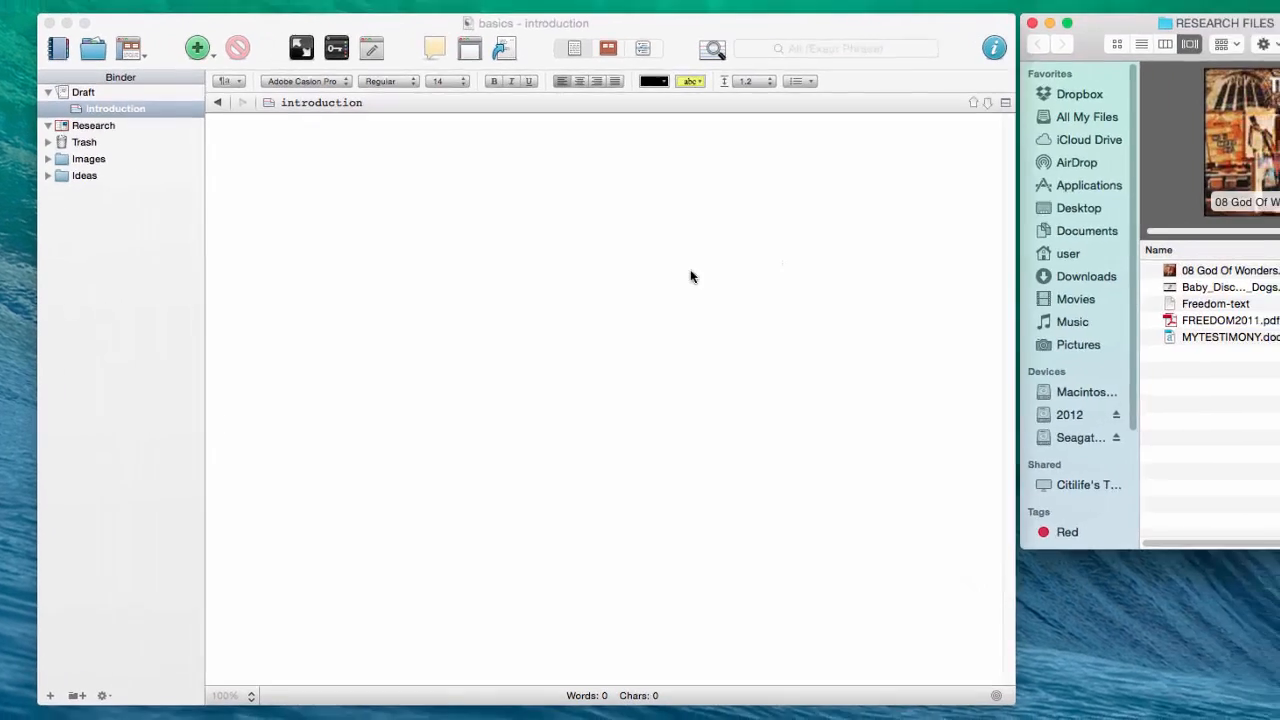
pyautogui.click(807, 264)
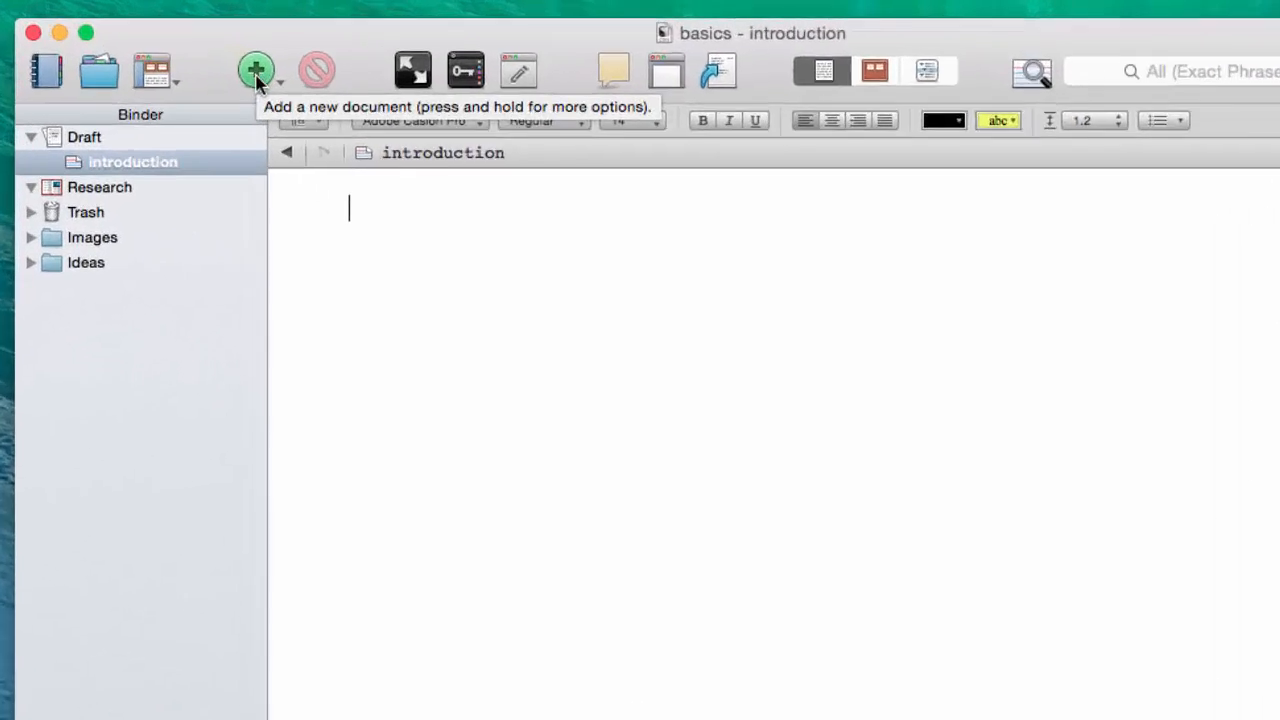
# Add a new document named chapter 1 below introduction in the Draft folder
pyautogui.click(173, 50)
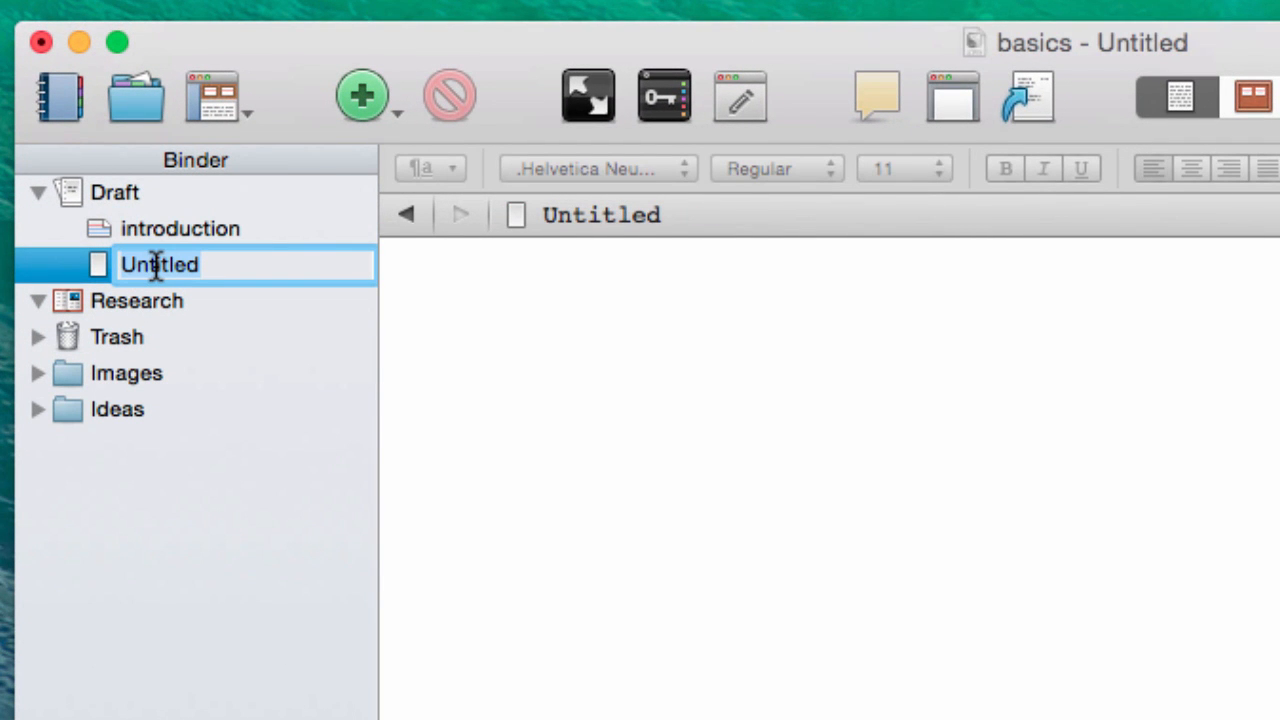
pyautogui.write('cha')
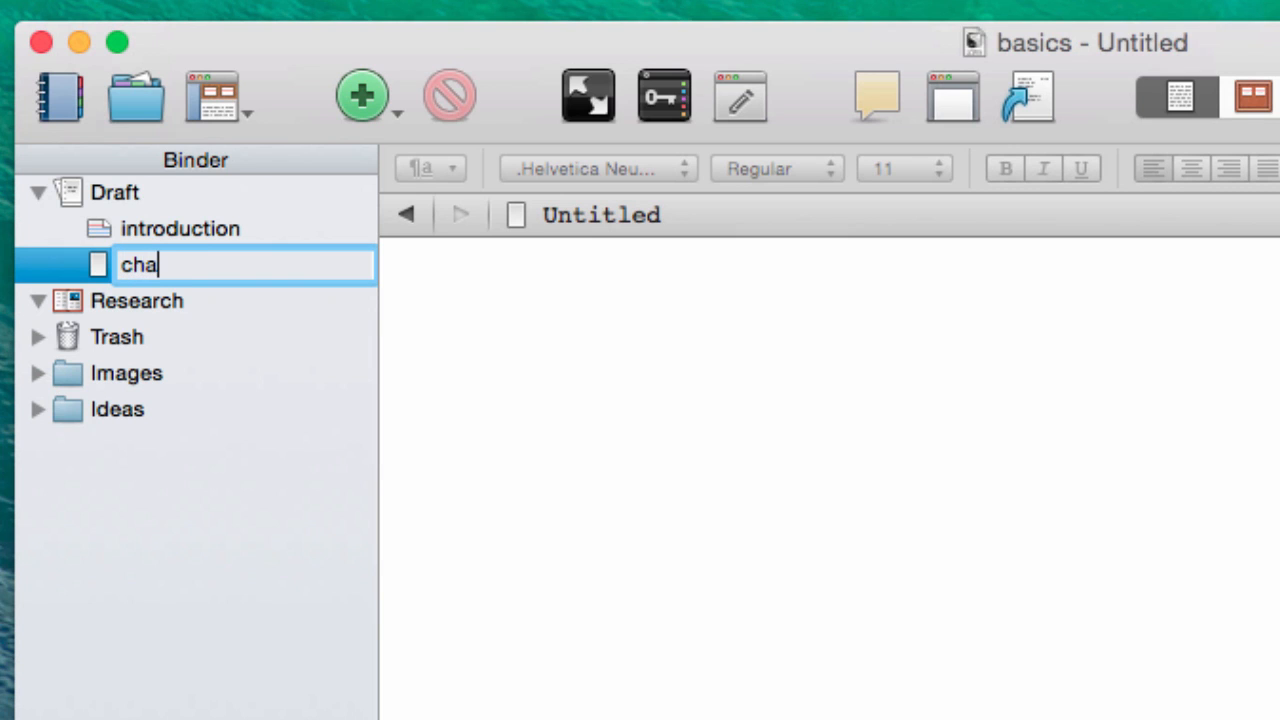
pyautogui.write('pter 1§')
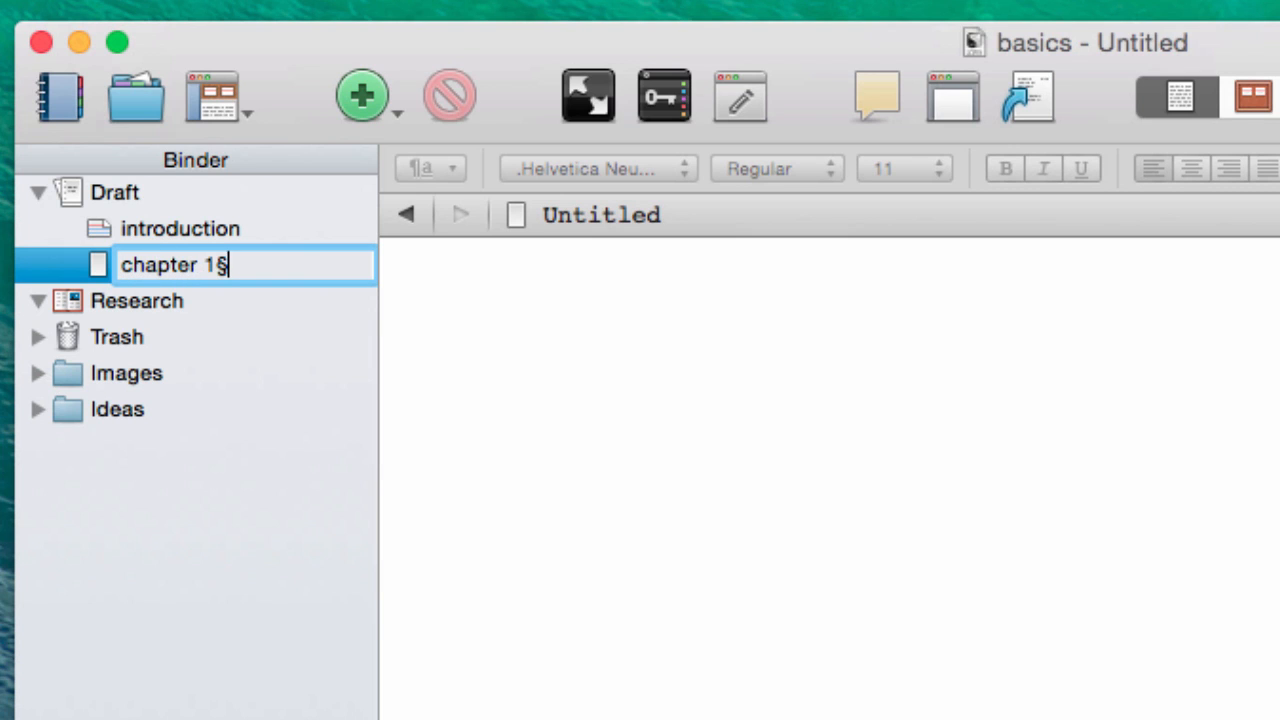
pyautogui.press('BackSpace')
pyautogui.click(500, 418)
pyautogui.click(152, 272)
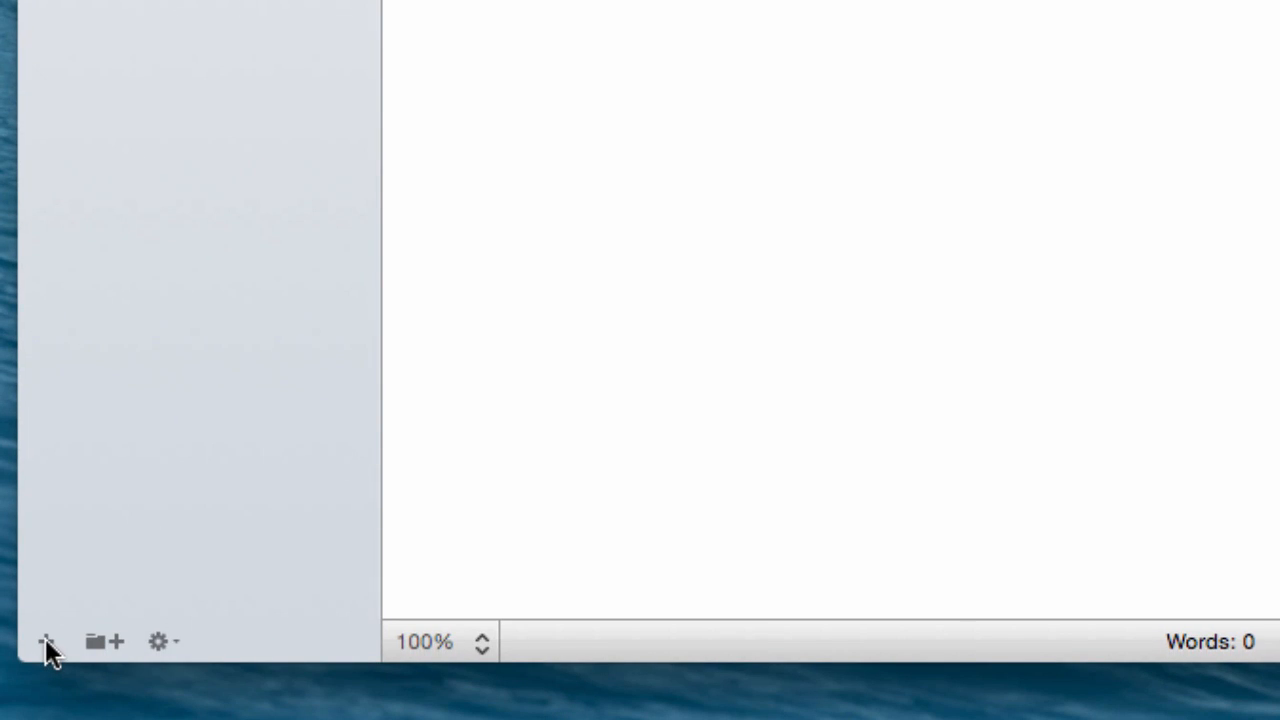
# Add another document named chapter 2 below chapter 1 in the Draft folder
pyautogui.click(46, 641)
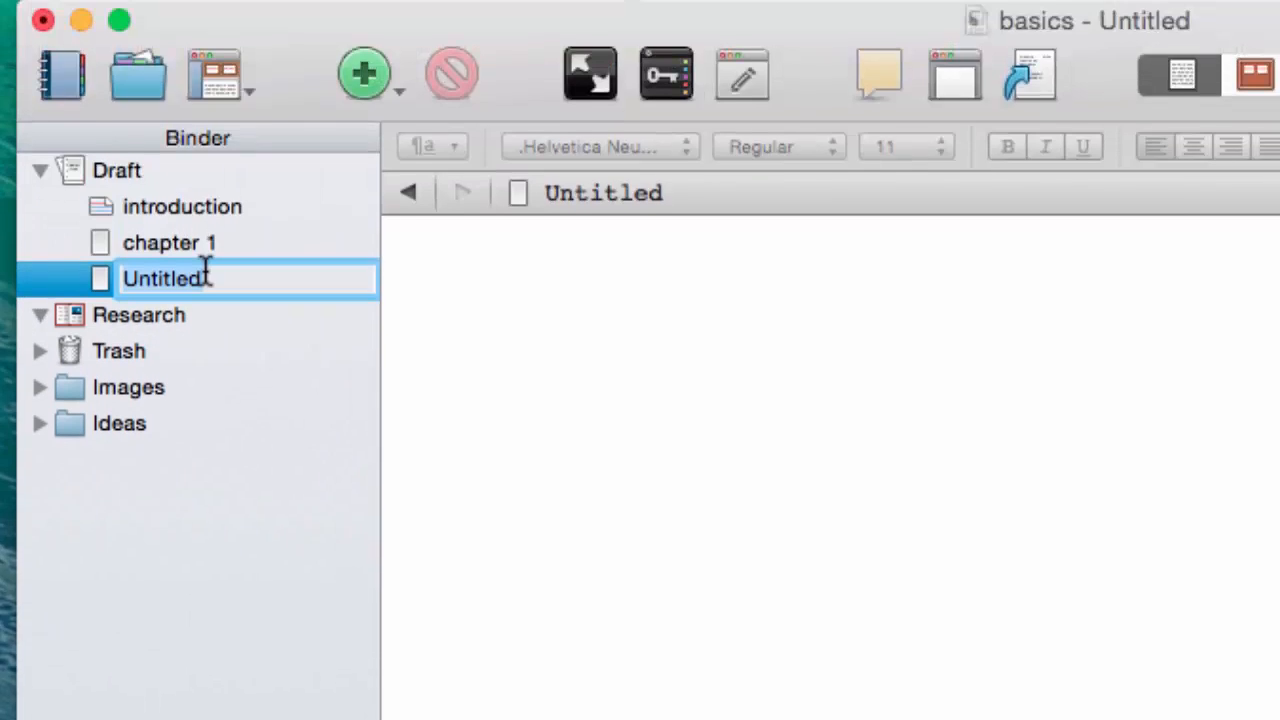
pyautogui.write('chapter 2')
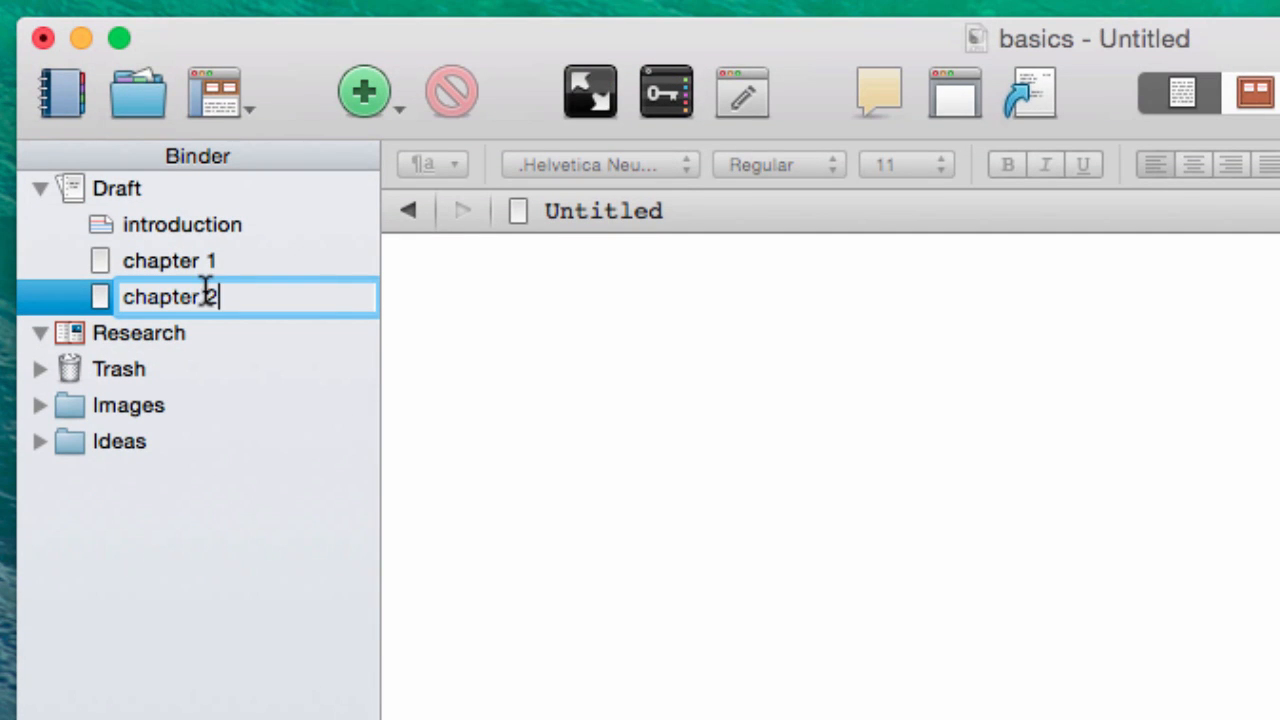
pyautogui.click(752, 688)
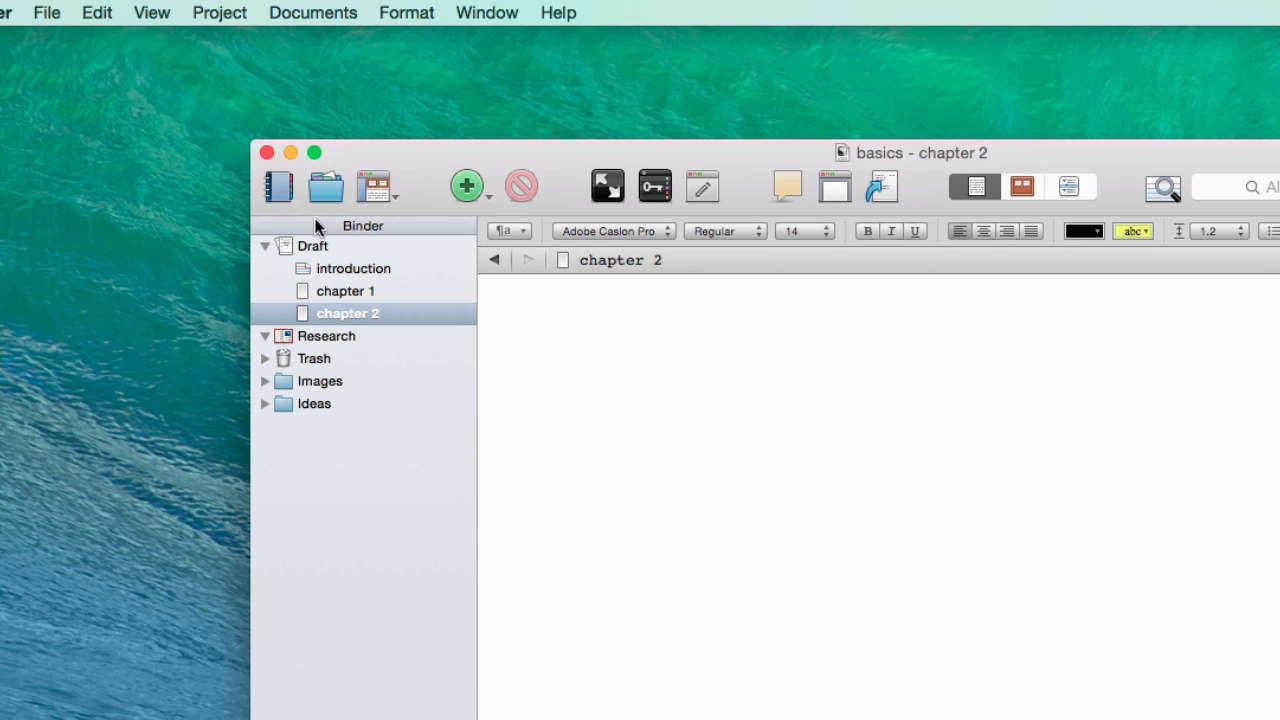
# Look at the import options and the file import dialog, and close it without importing anything
pyautogui.click(45, 12)
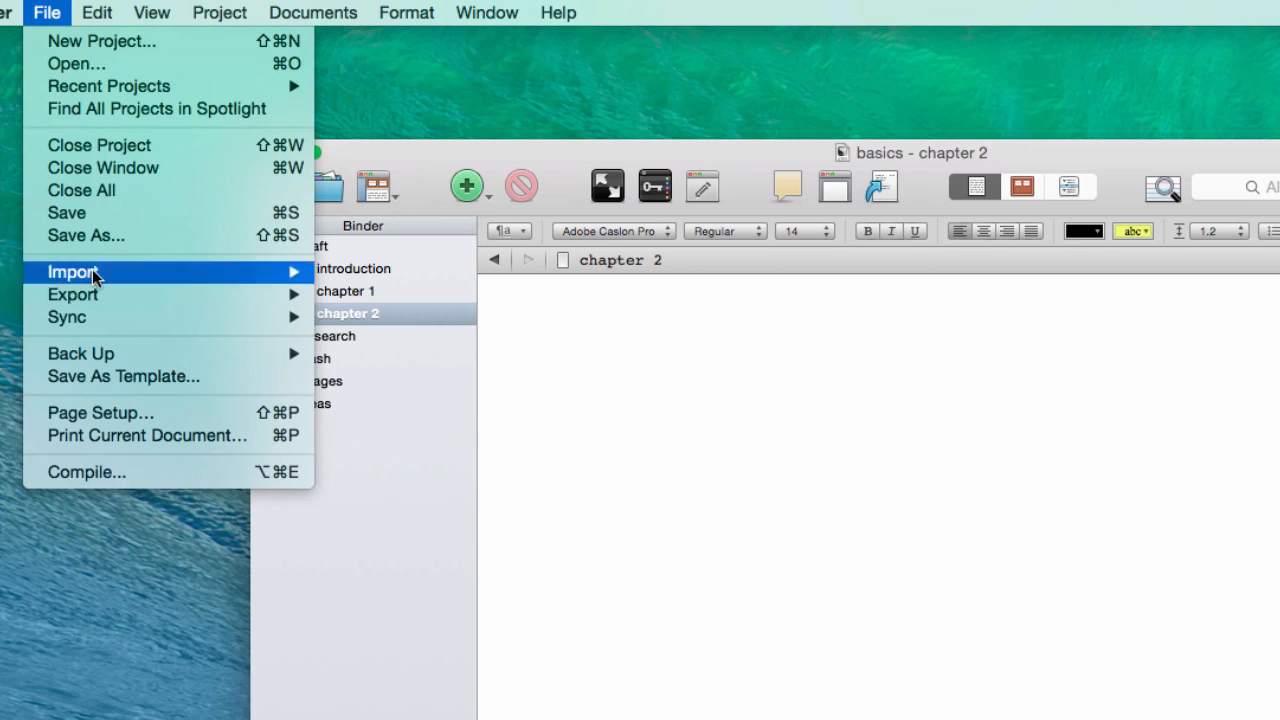
pyautogui.moveTo(100, 278)
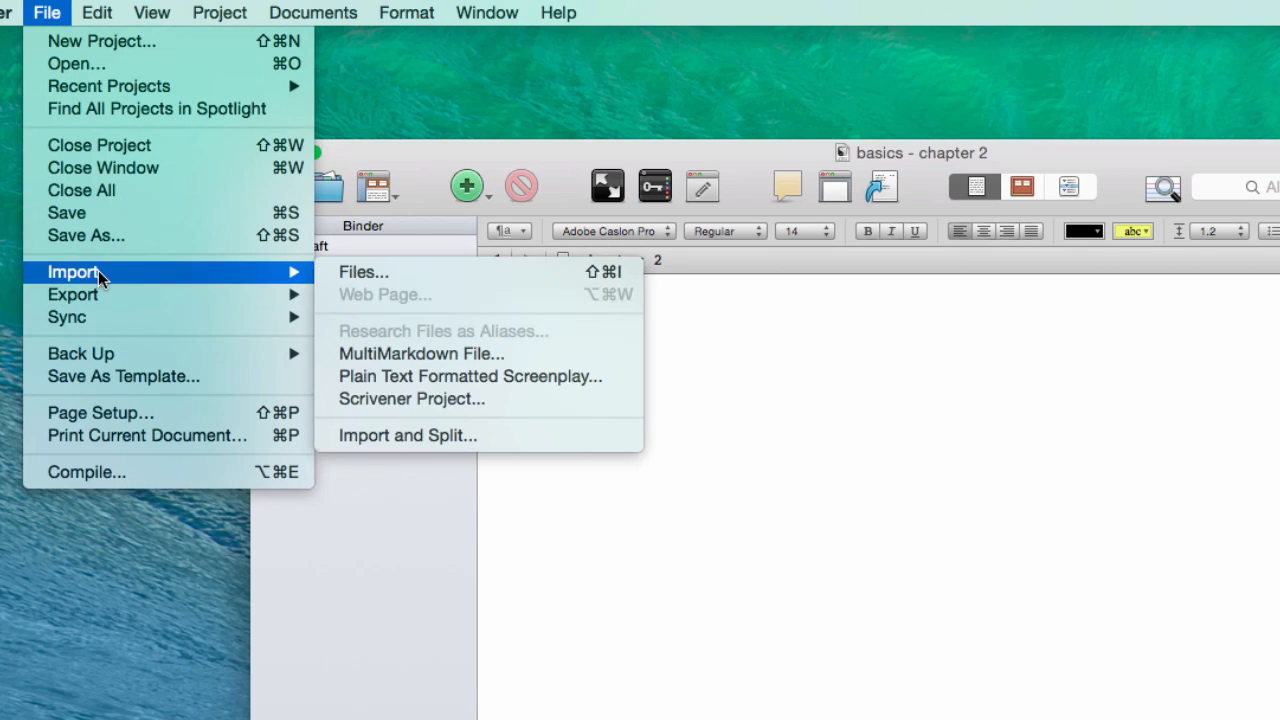
pyautogui.click(385, 278)
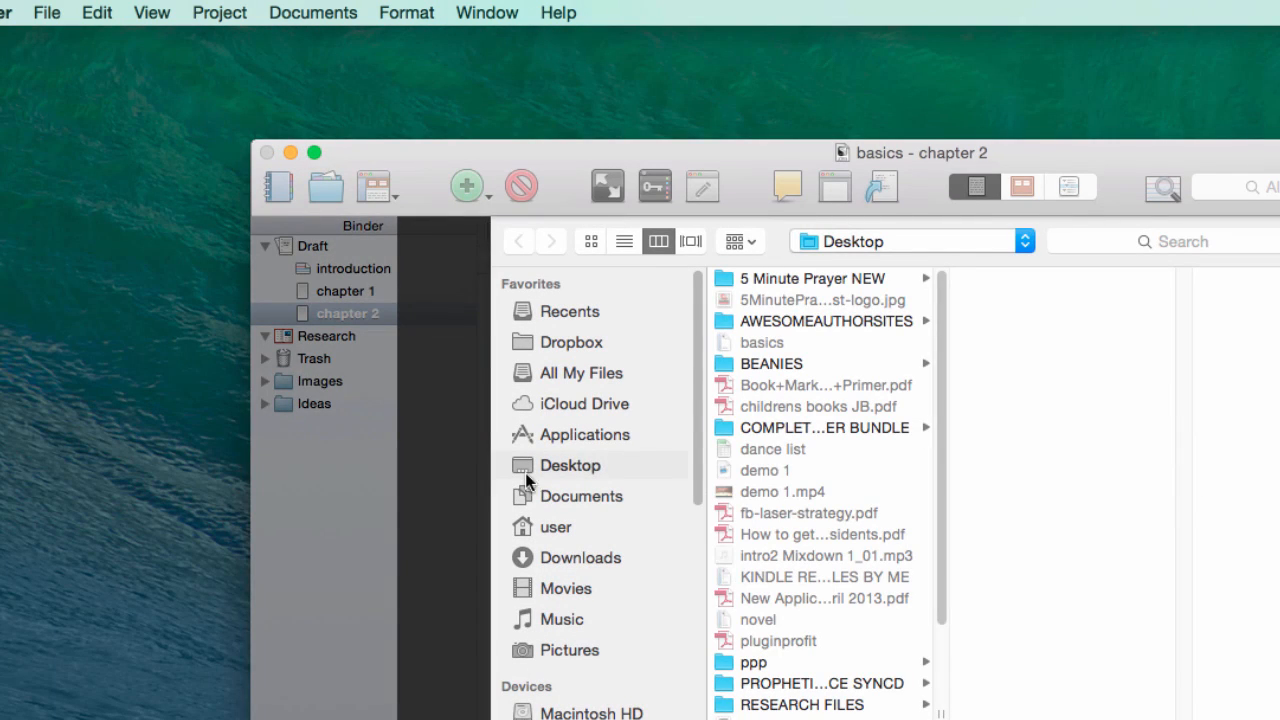
pyautogui.press('Escape')
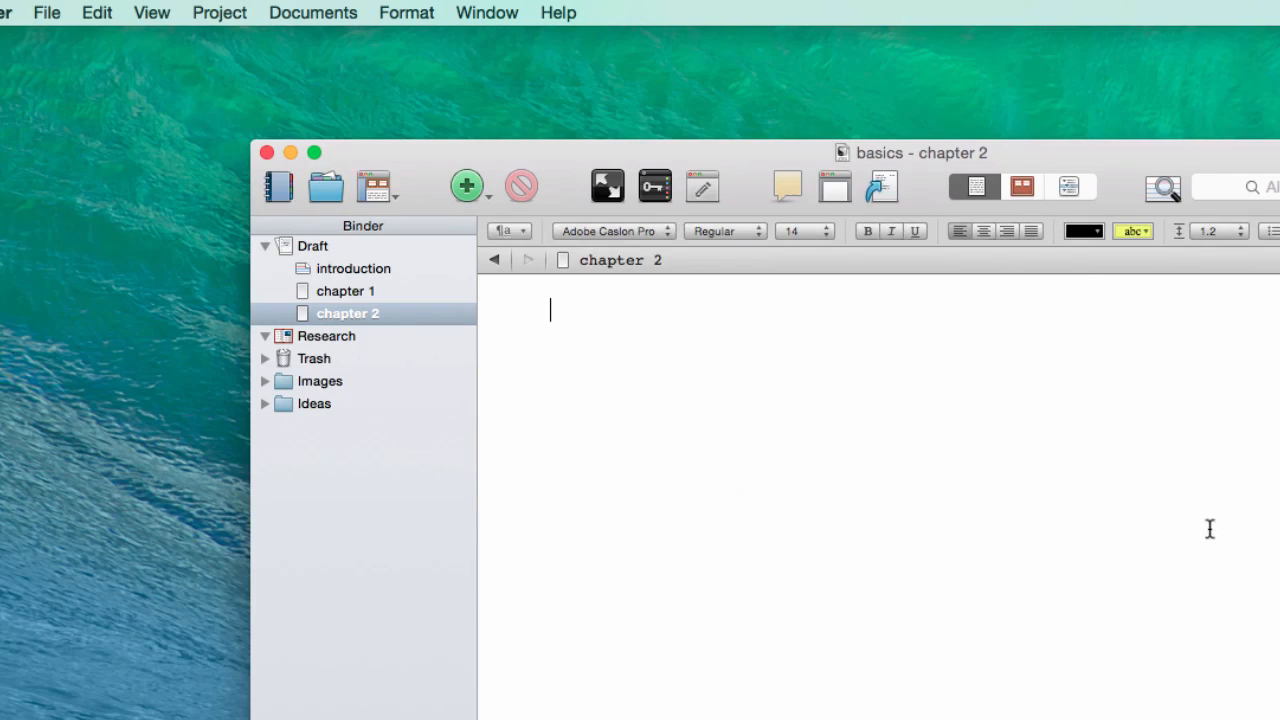
# Switch to Finder and import the Freedom-text file from the RESEARCH FILES folder into the Draft folder below chapter 2
pyautogui.press('super+Tab')
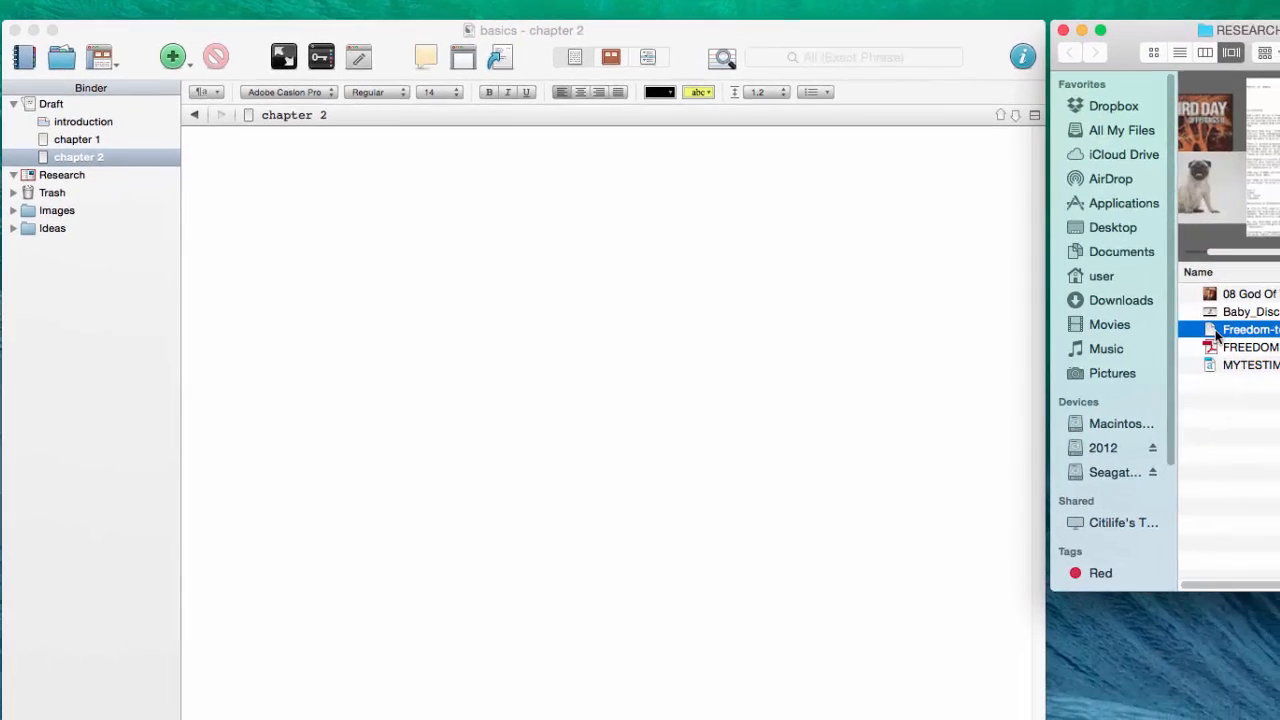
pyautogui.moveTo(1213, 337); pyautogui.dragTo(55, 104)
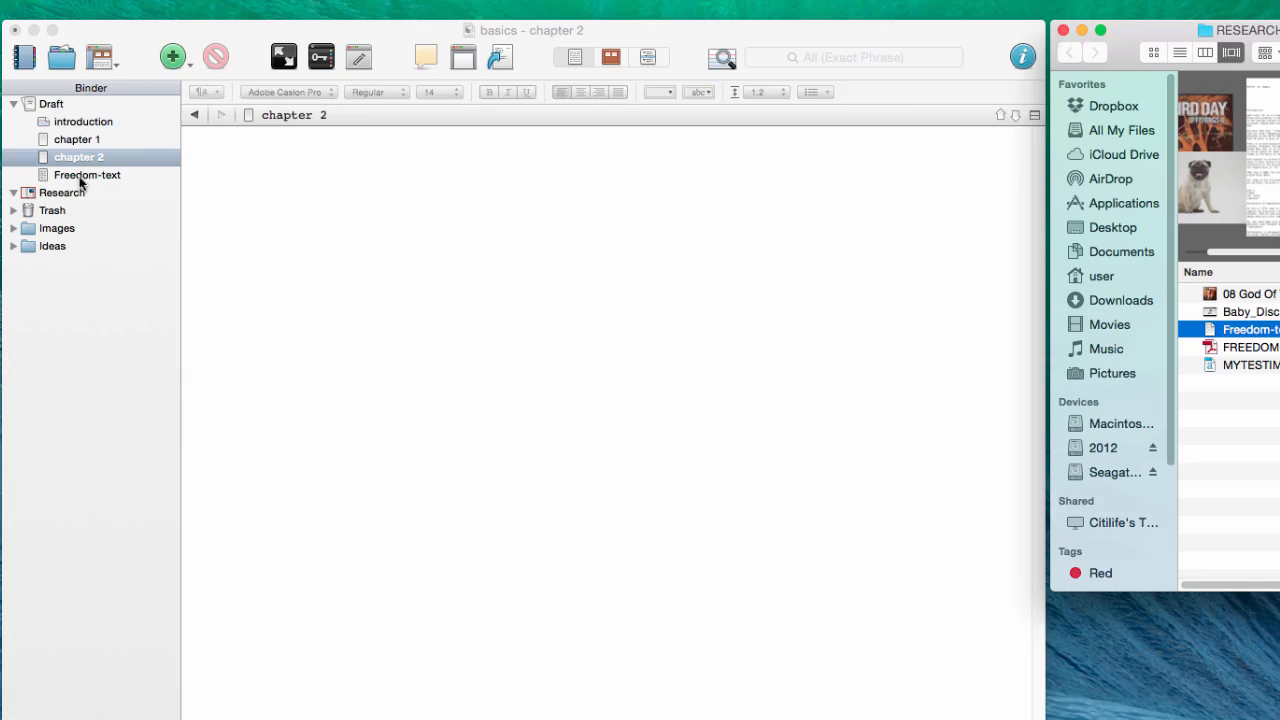
# Open the imported Freedom-text document and look through its text
pyautogui.click(79, 175)
pyautogui.click(79, 175)
pyautogui.scroll(-20, 371, 491)
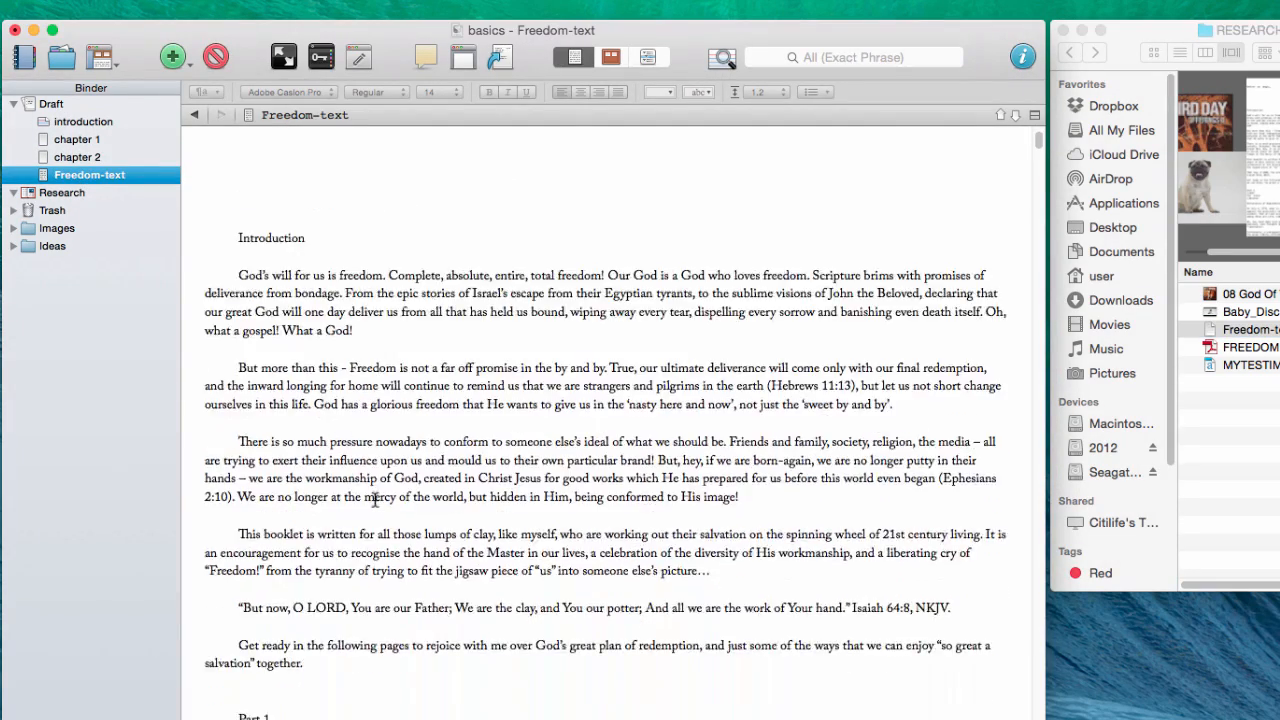
pyautogui.scroll(-5, 372, 491)
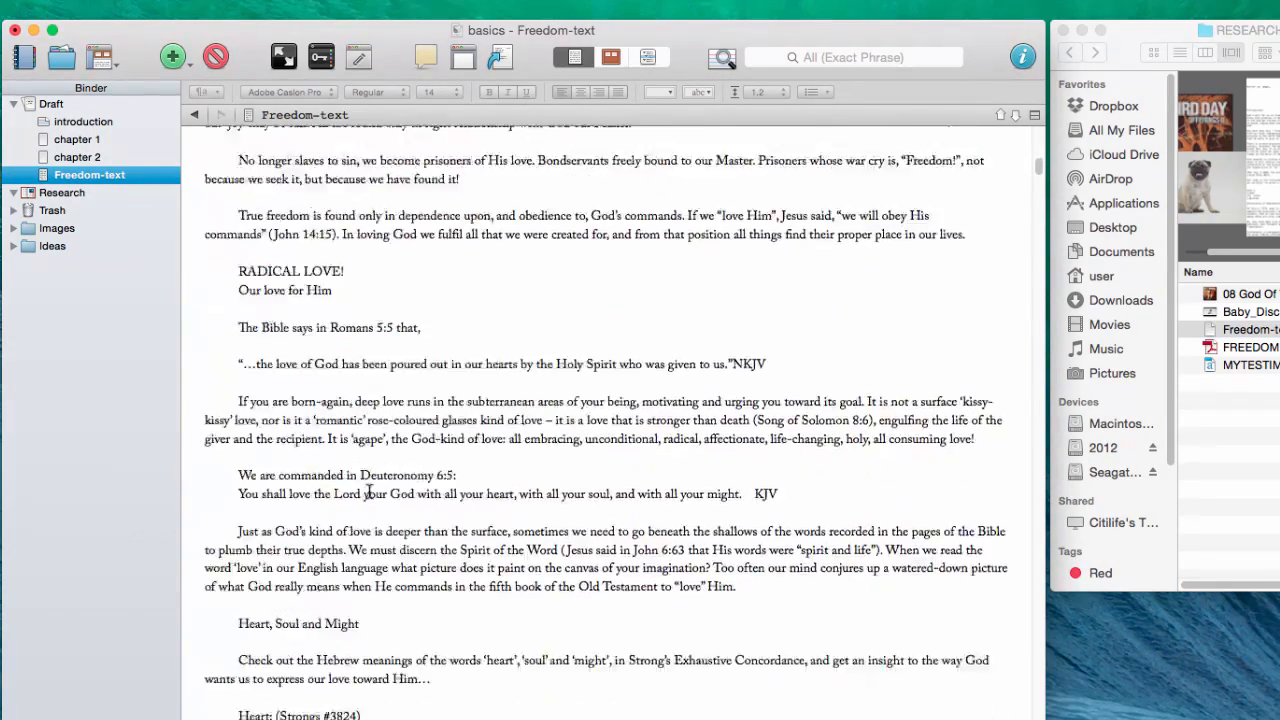
pyautogui.scroll(9, 369, 489)
pyautogui.scroll(6, 357, 451)
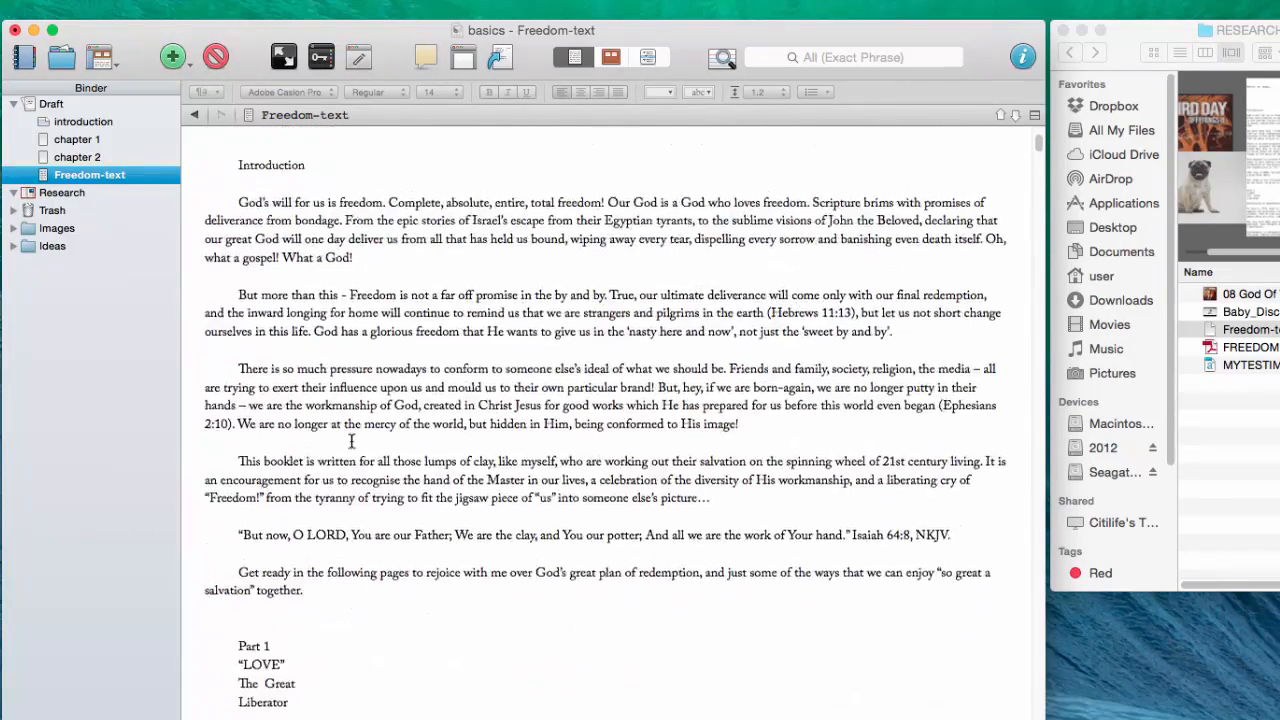
# Import the MYTESTIMONY file from the Finder window into the Draft folder below Freedom-text and open it
pyautogui.click(1211, 364)
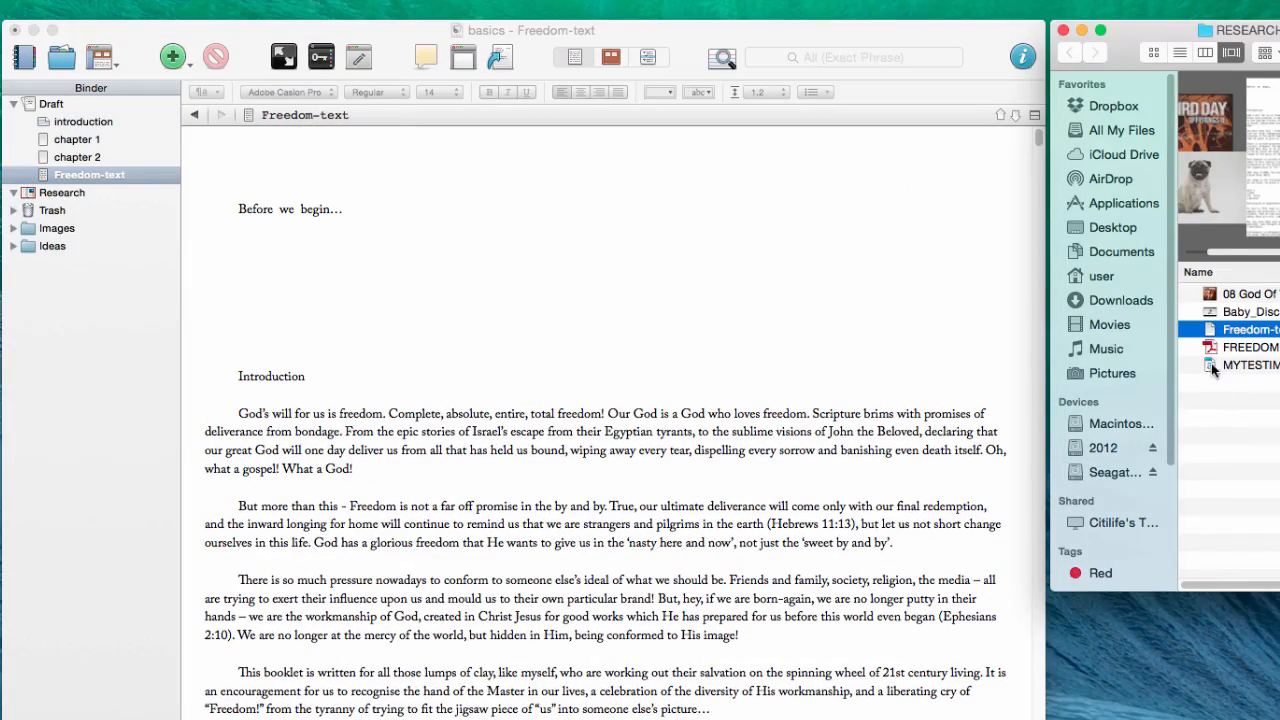
pyautogui.moveTo(1211, 364); pyautogui.dragTo(62, 108)
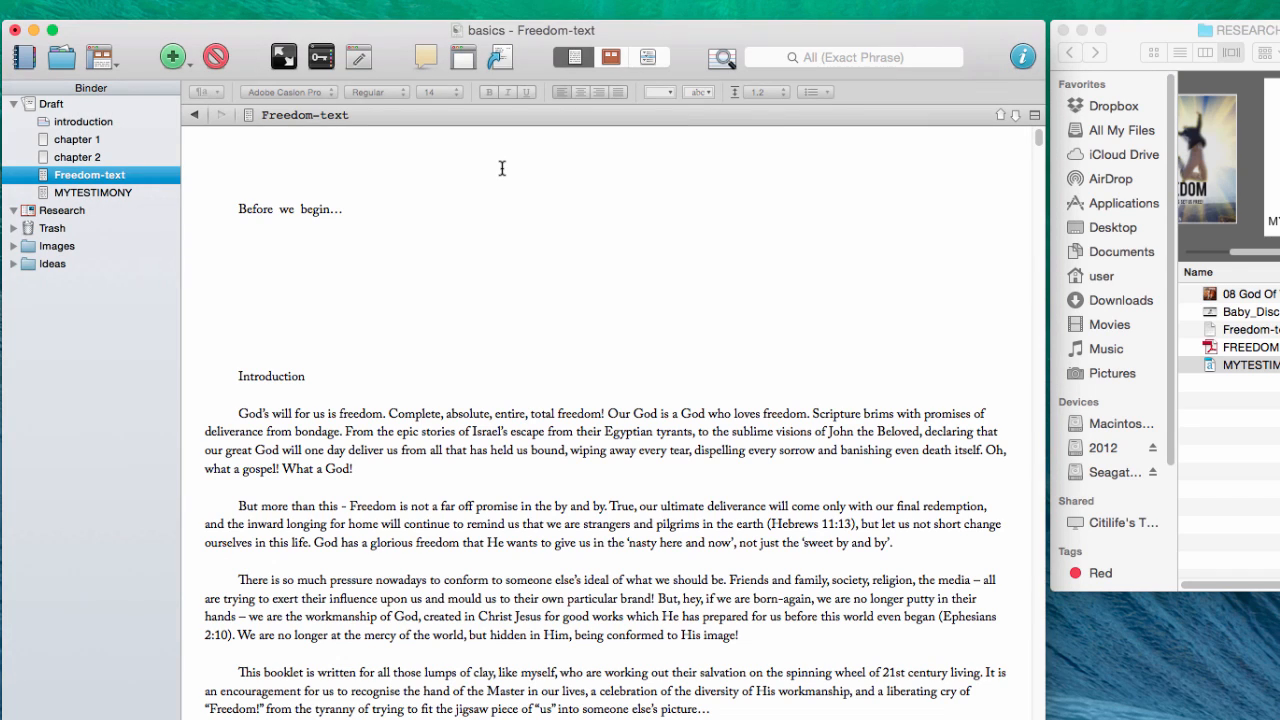
pyautogui.click(113, 192)
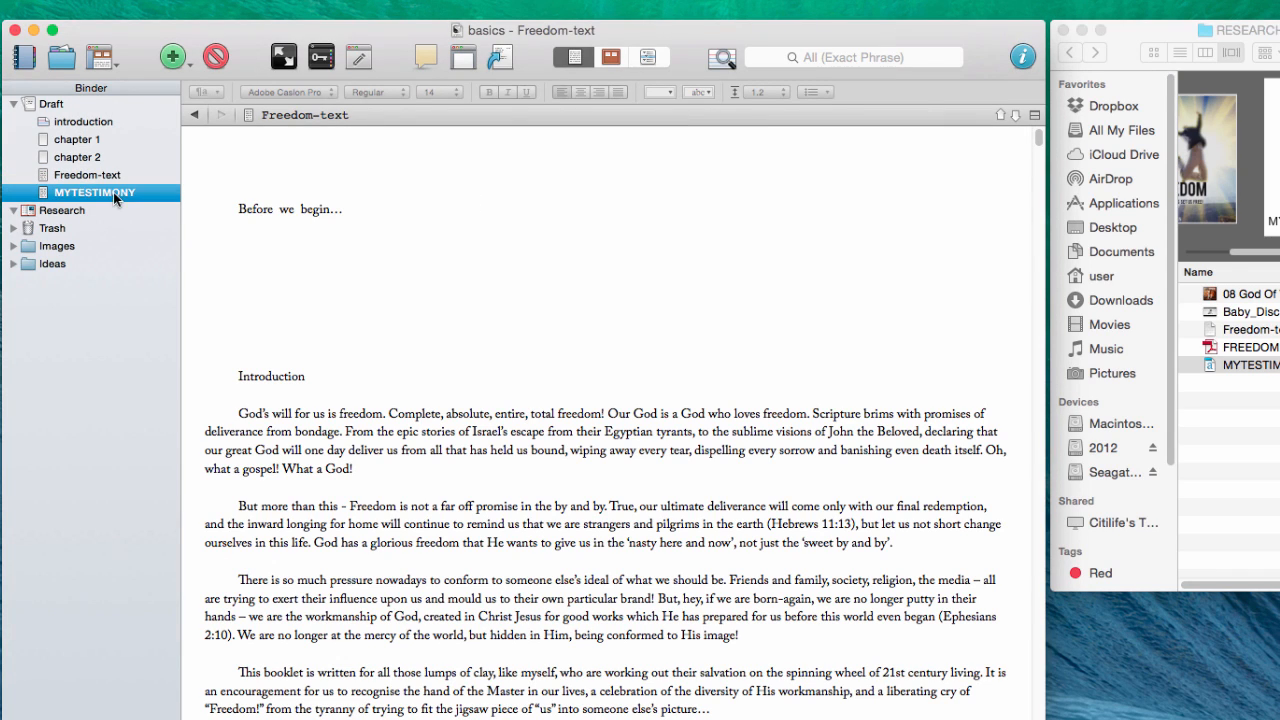
# Look through the MYTESTIMONY document down to the Meet the Author section and return to its beginning
pyautogui.scroll(-15, 456, 420)
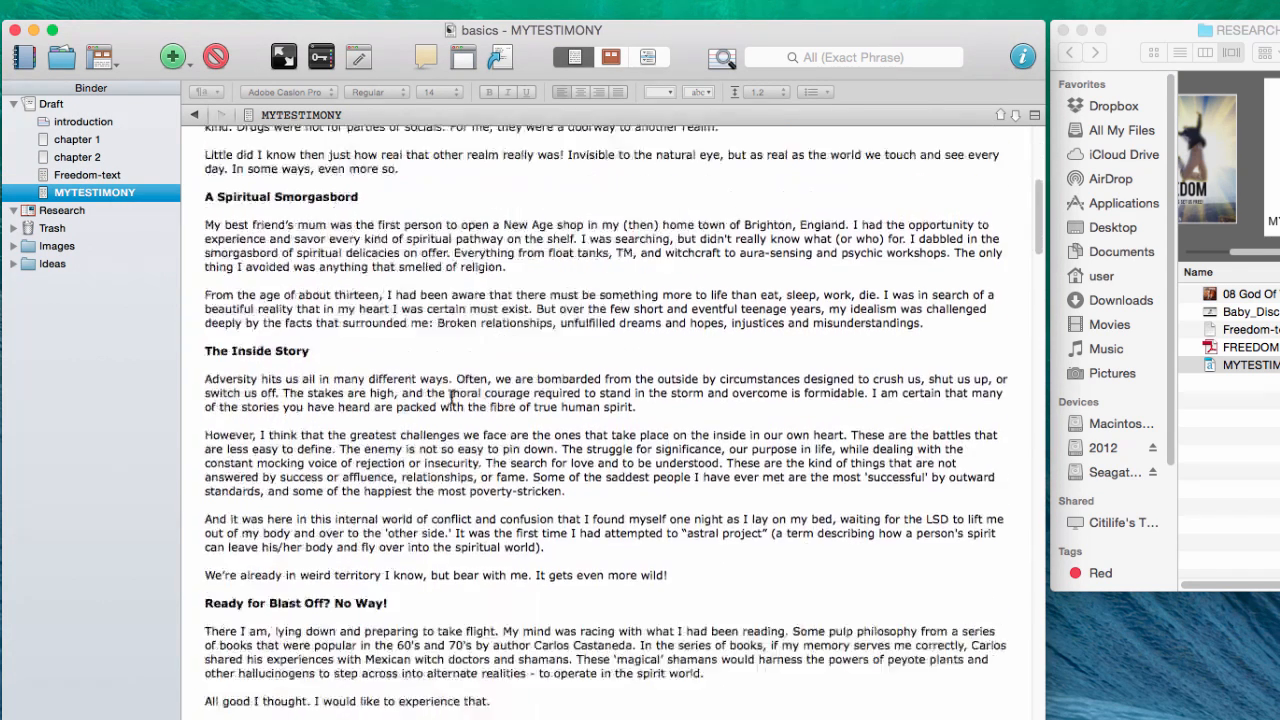
pyautogui.scroll(-20, 444, 393)
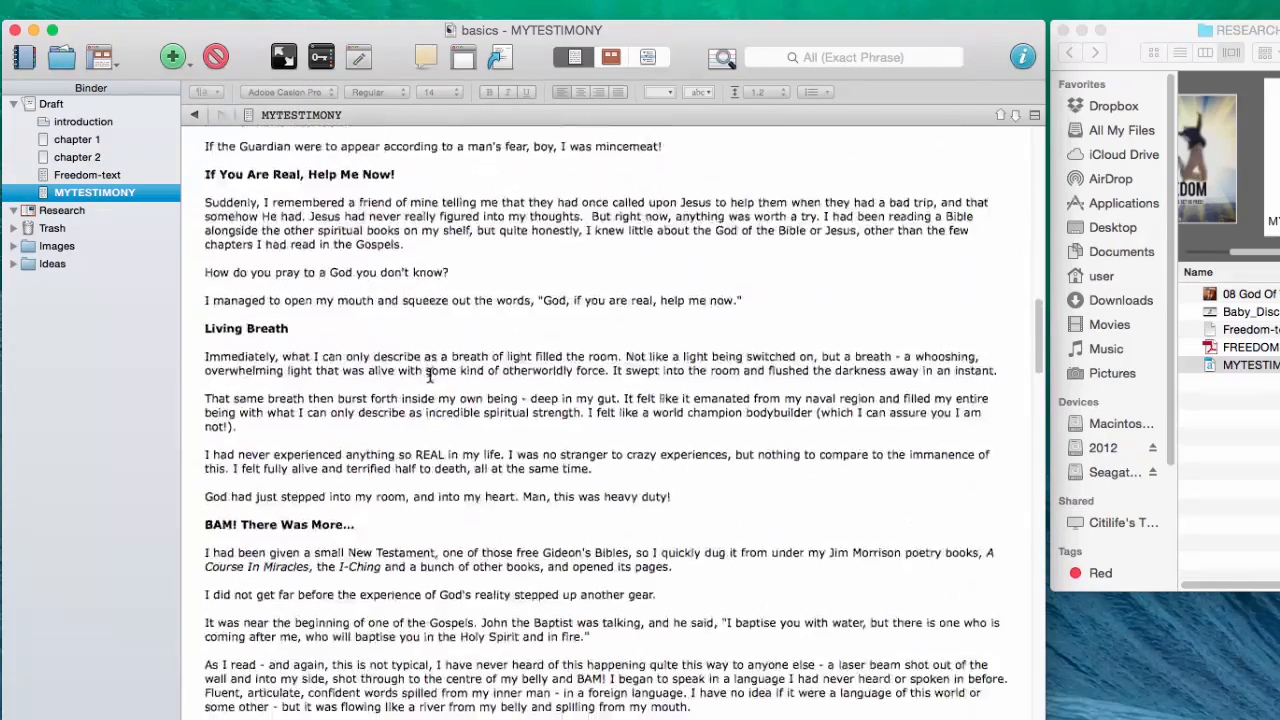
pyautogui.scroll(-20, 424, 380)
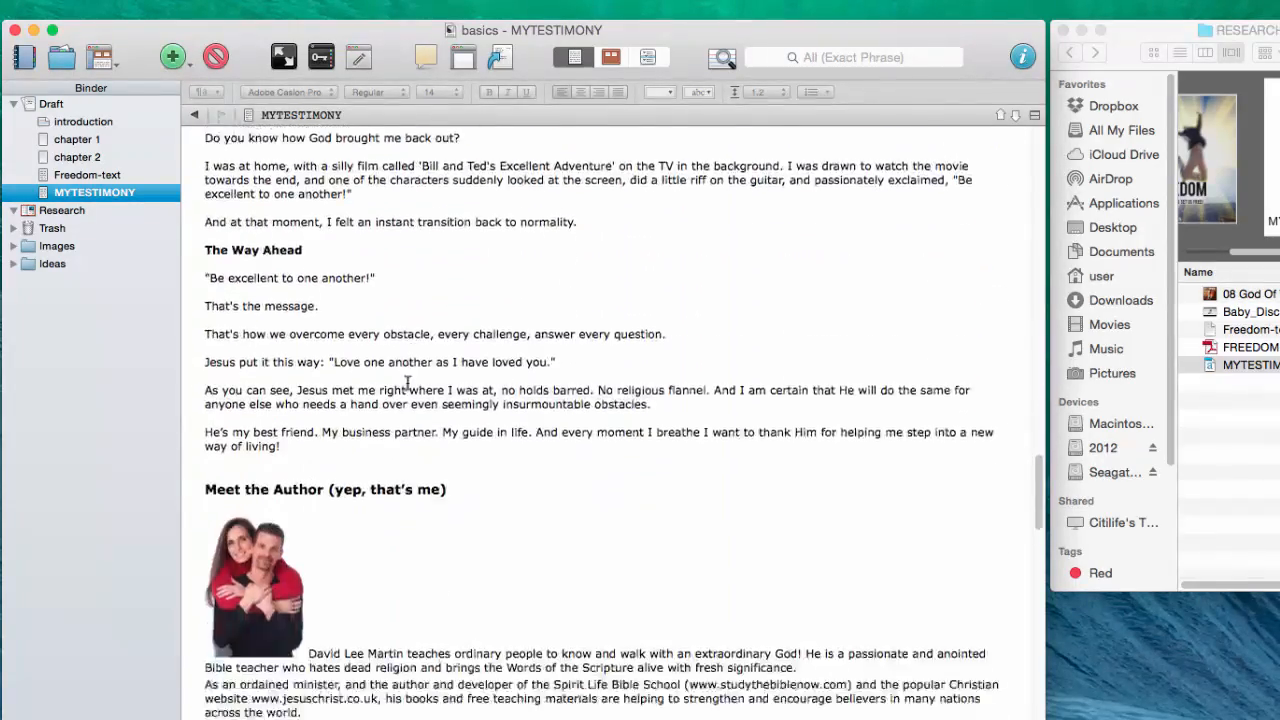
pyautogui.scroll(20, 399, 380)
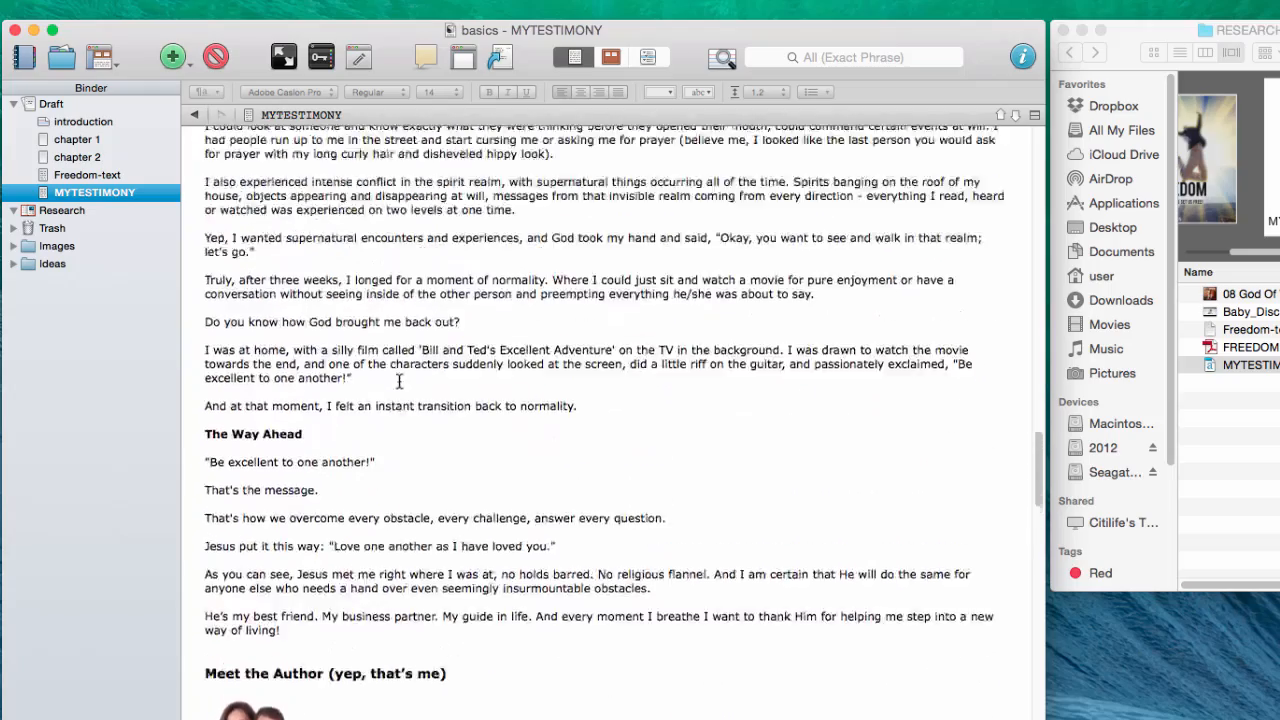
pyautogui.scroll(10, 400, 388)
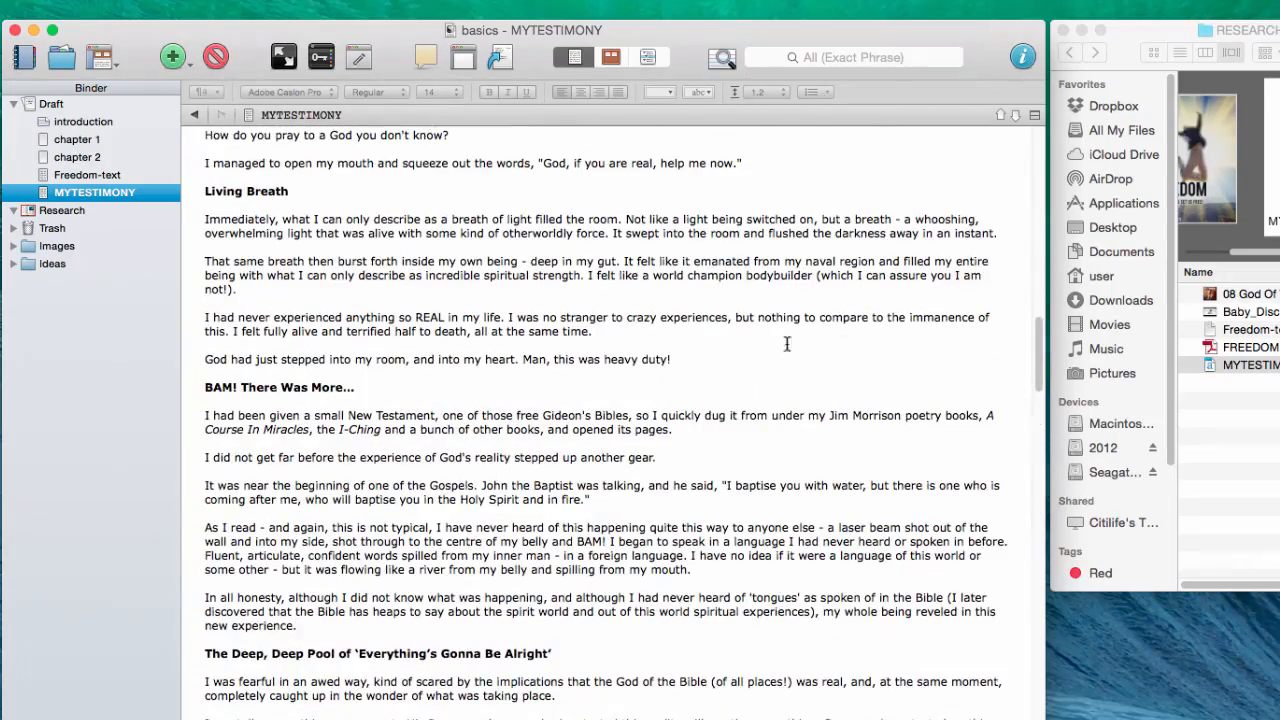
pyautogui.scroll(2, 1043, 355)
pyautogui.moveTo(1043, 355); pyautogui.dragTo(1046, 160)
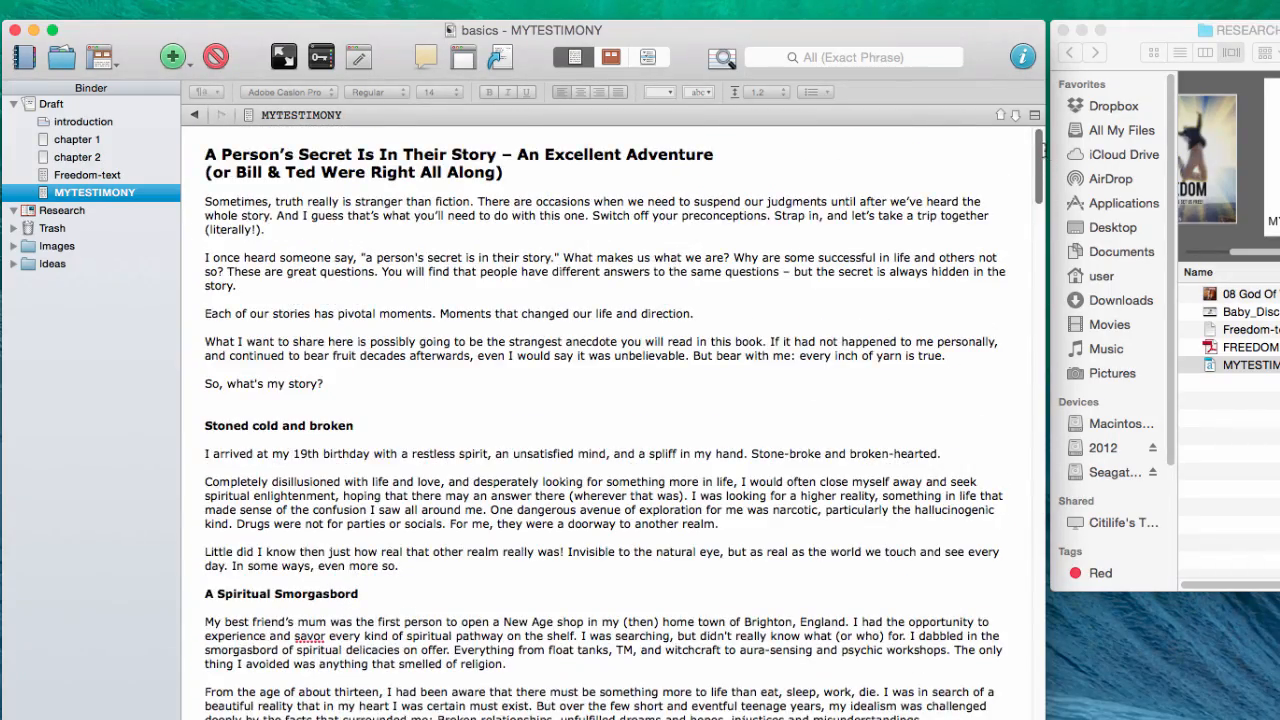
# Compare the text formatting of the Freedom-text and MYTESTIMONY documents
pyautogui.click(114, 174)
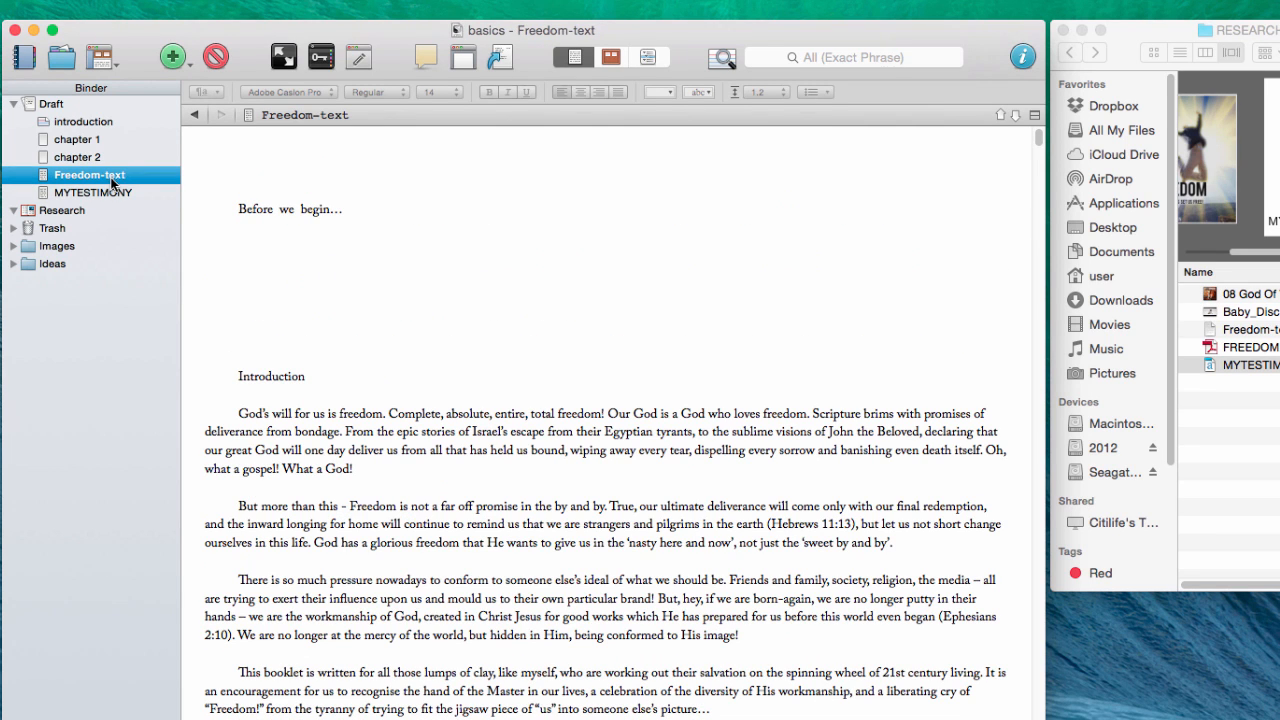
pyautogui.click(122, 195)
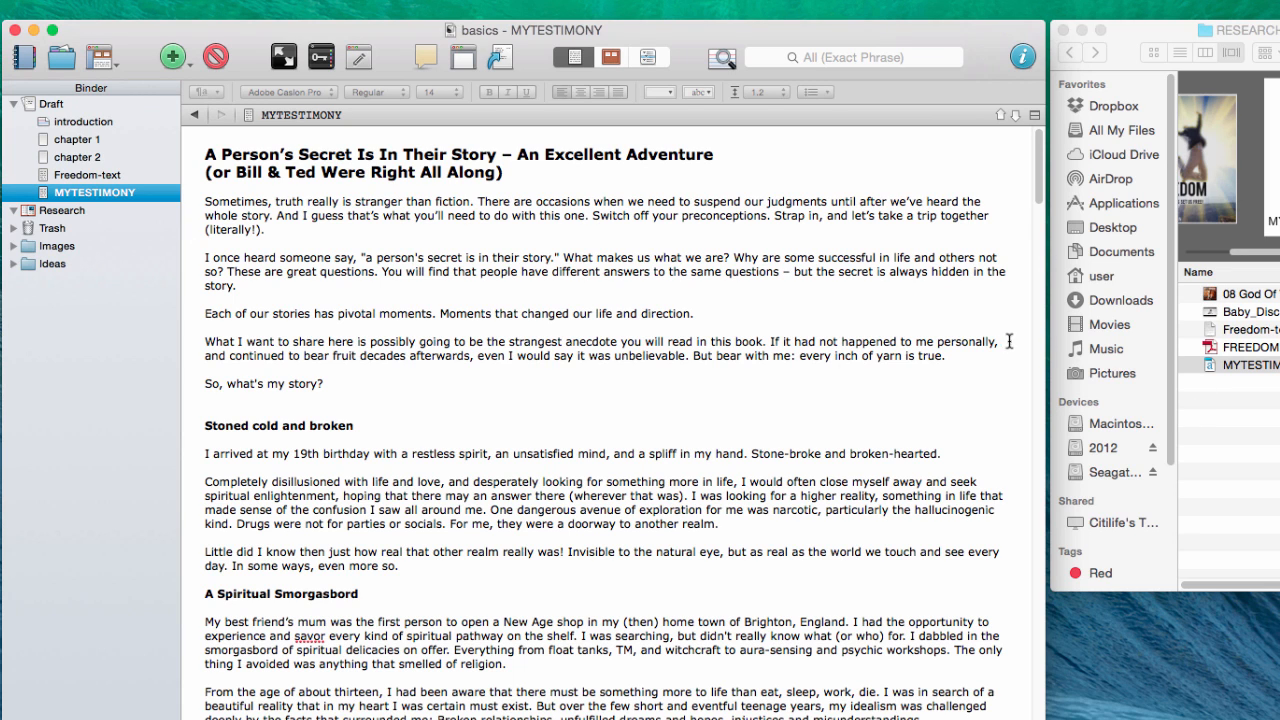
pyautogui.click(119, 175)
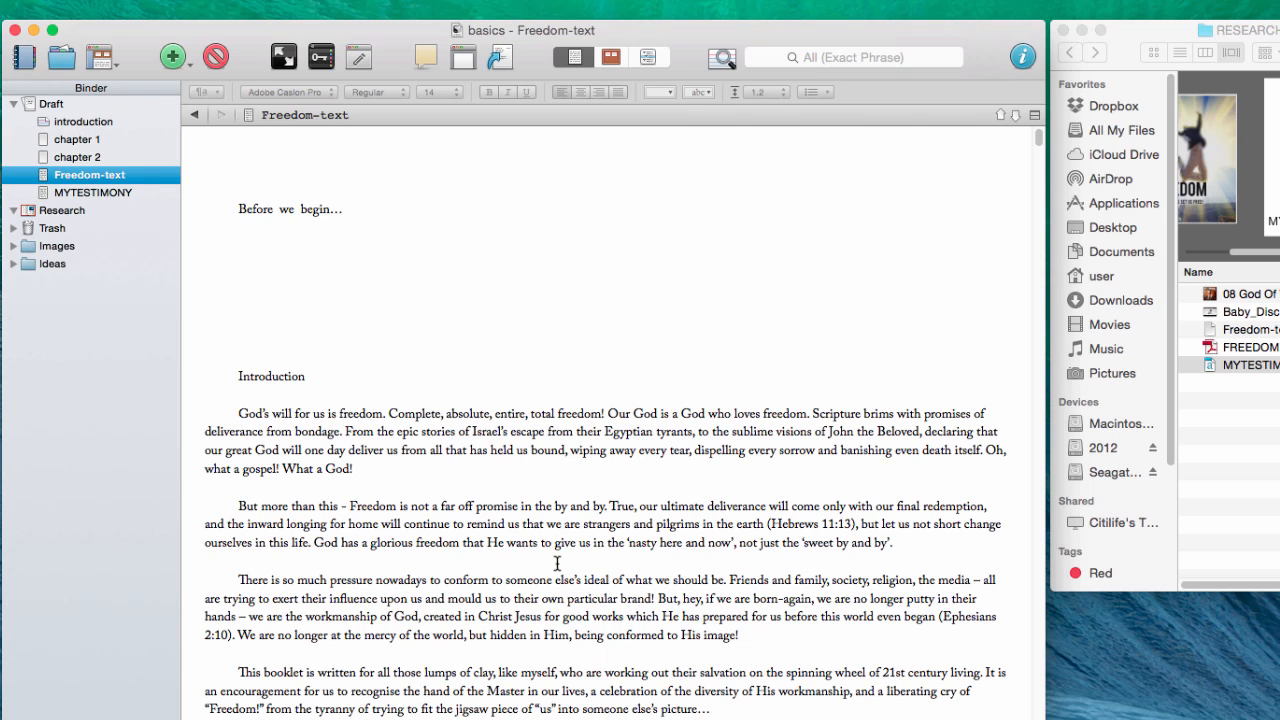
# Look at the Formatting preferences that define the main text style for new documents, and close the preferences
pyautogui.click(0, 0)
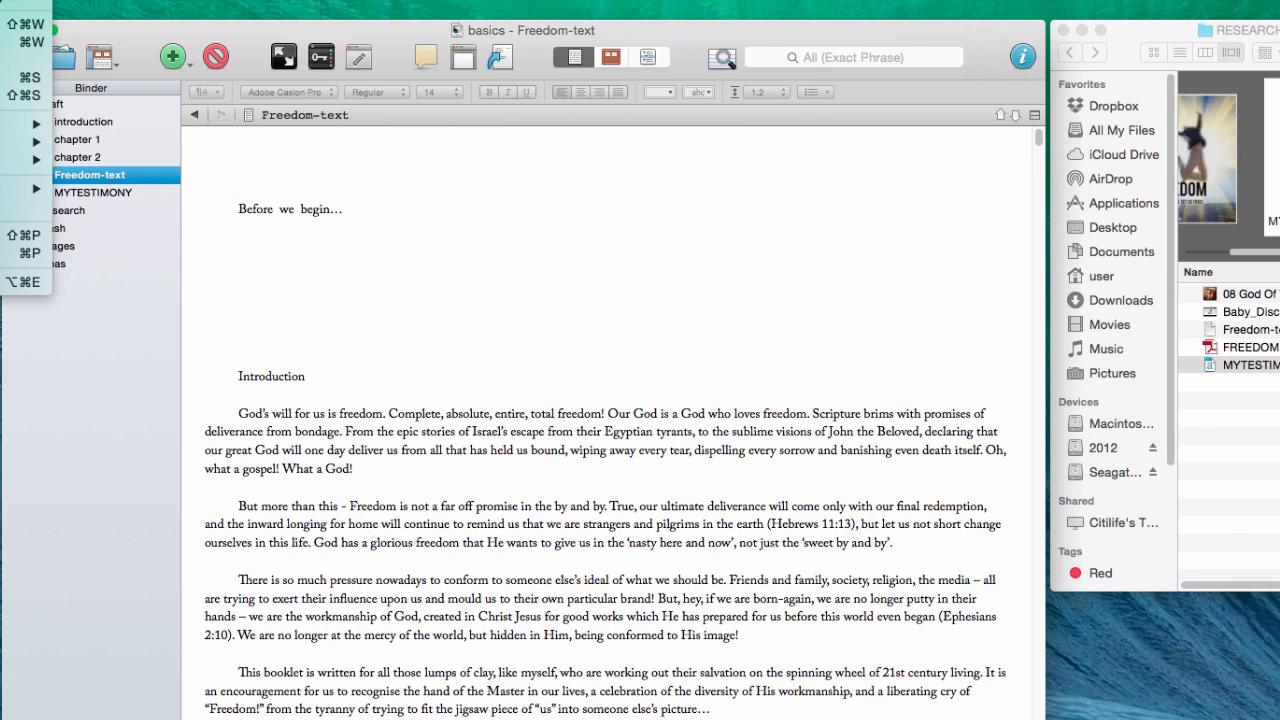
pyautogui.click(0, 3)
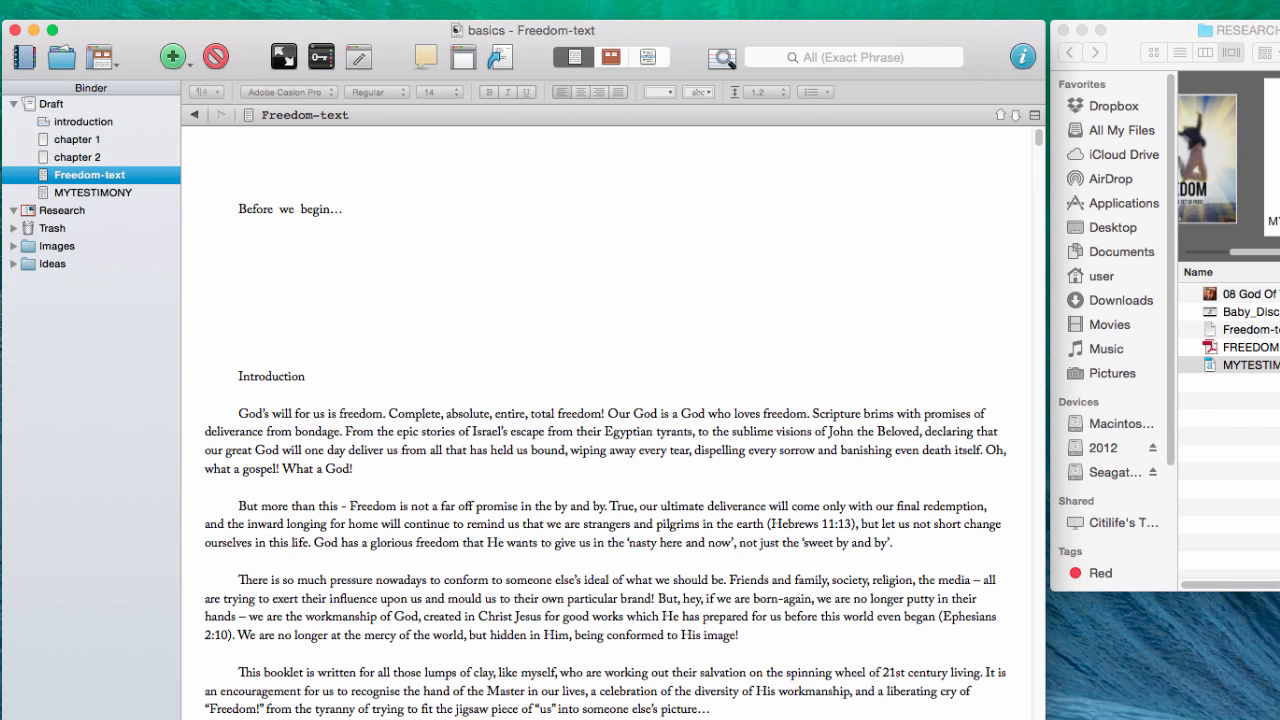
pyautogui.press('super+comma')
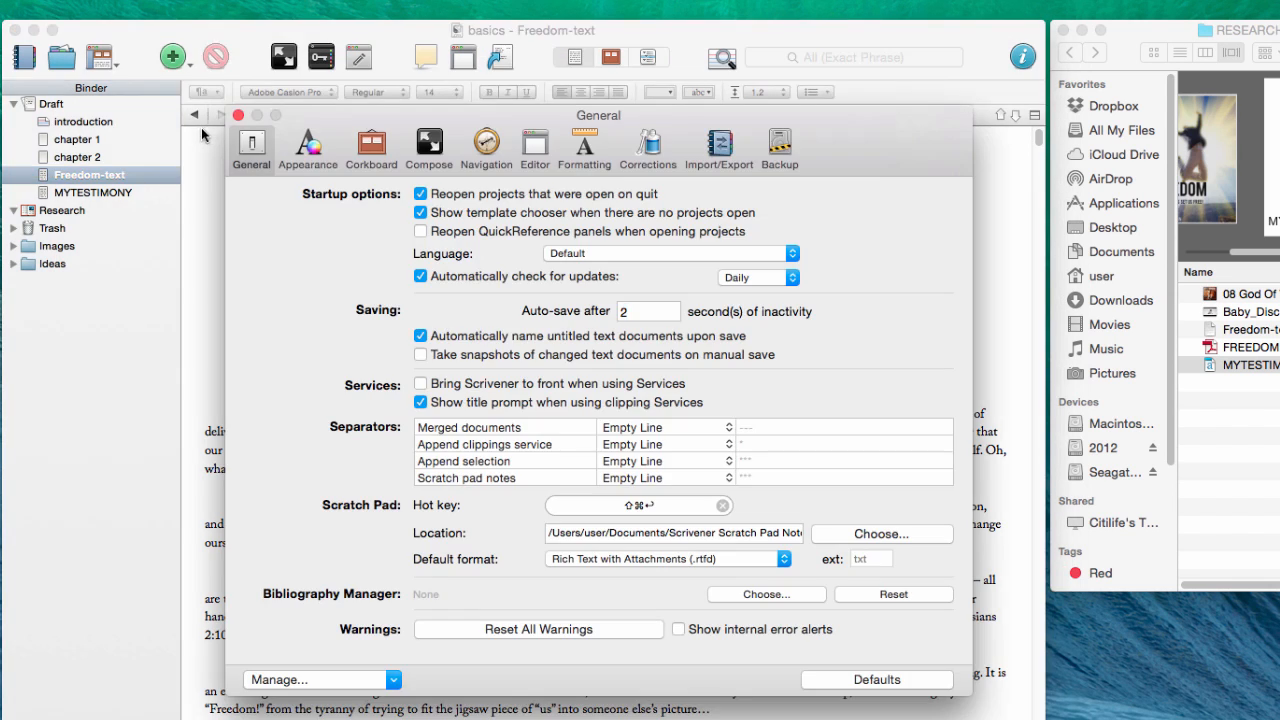
pyautogui.click(308, 147)
pyautogui.click(580, 147)
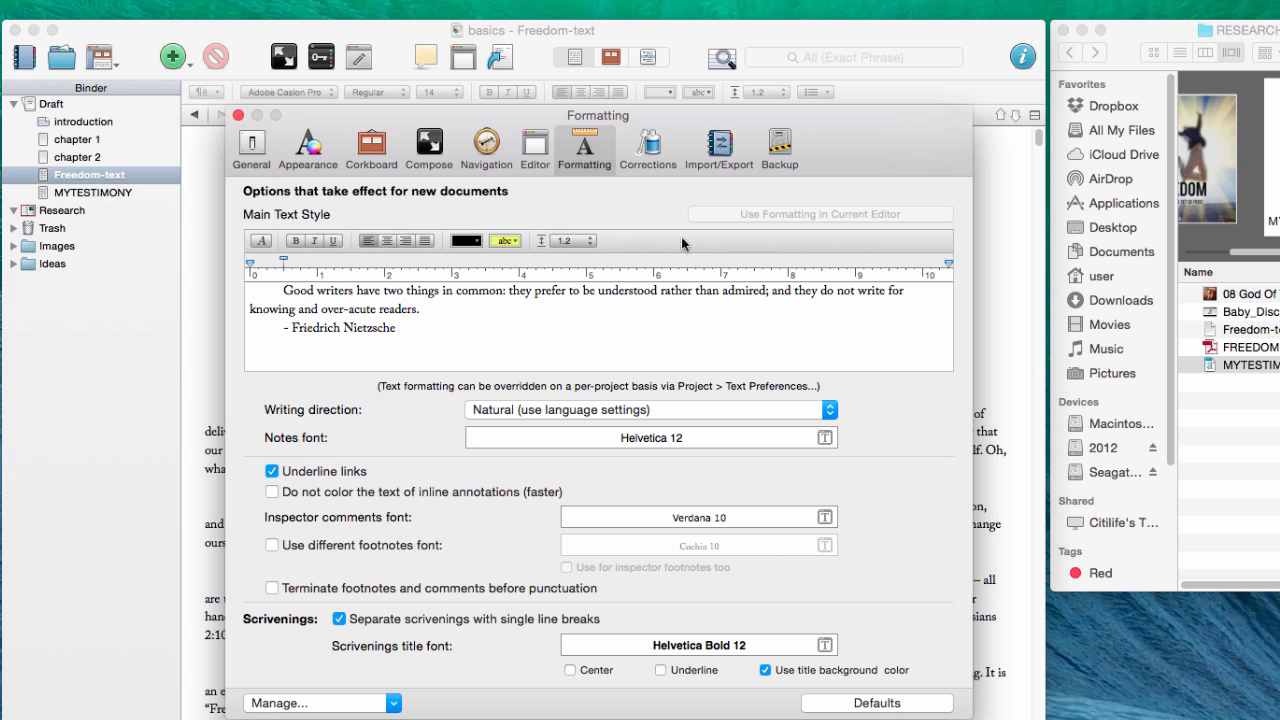
pyautogui.click(238, 115)
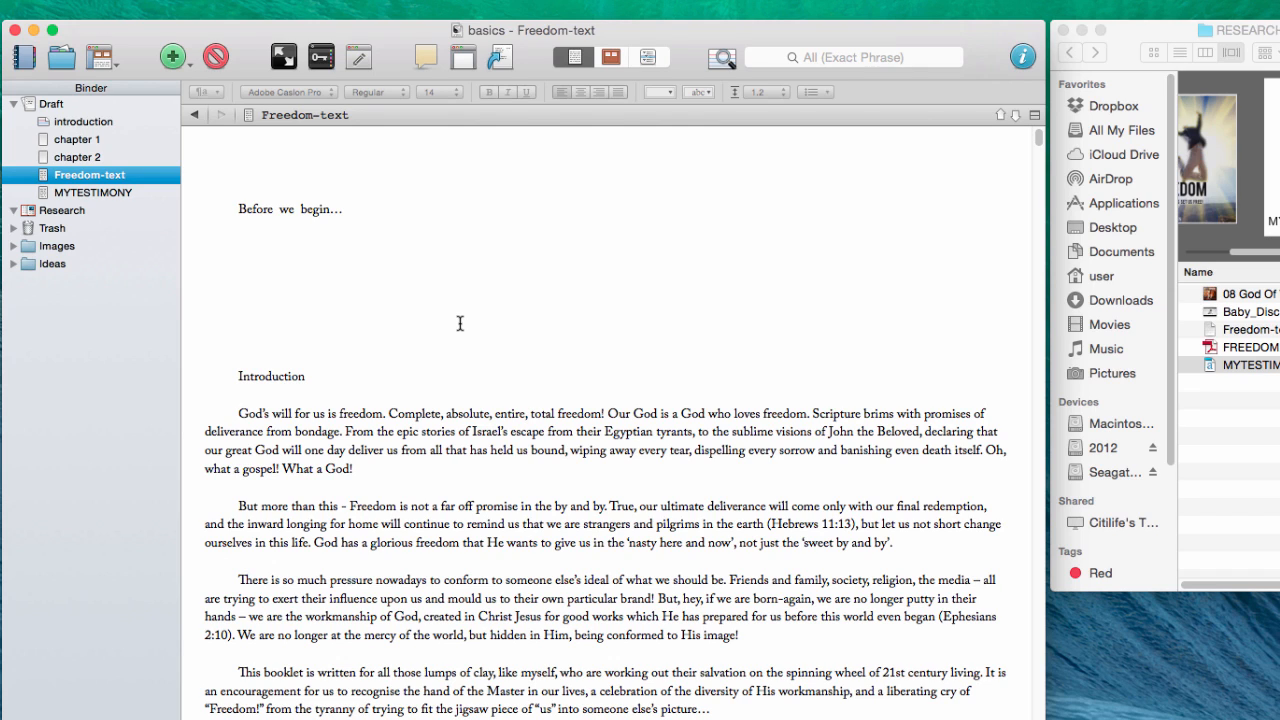
# Delete blank space above the Introduction heading in the Freedom-text document
pyautogui.click(236, 377)
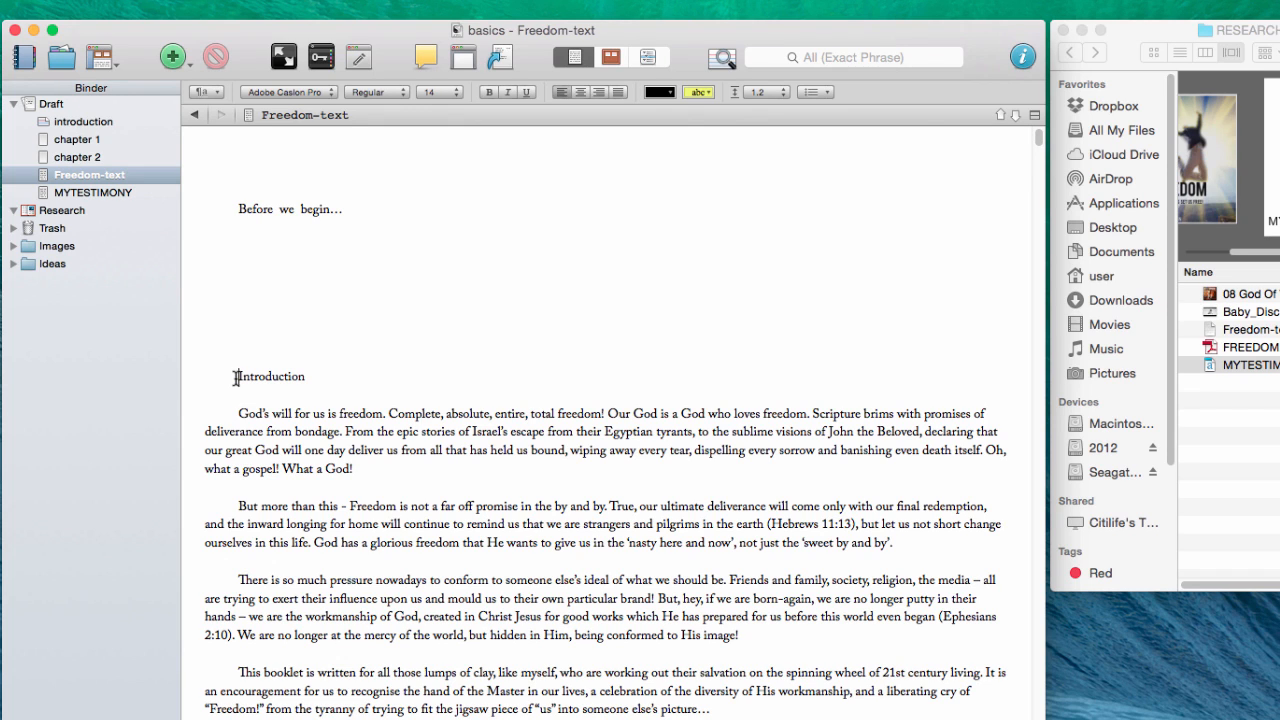
pyautogui.press('BackSpace')
pyautogui.press('BackSpace')
pyautogui.press('BackSpace')
pyautogui.press('BackSpace')
pyautogui.press('BackSpace')
pyautogui.press('BackSpace')
pyautogui.press('BackSpace')
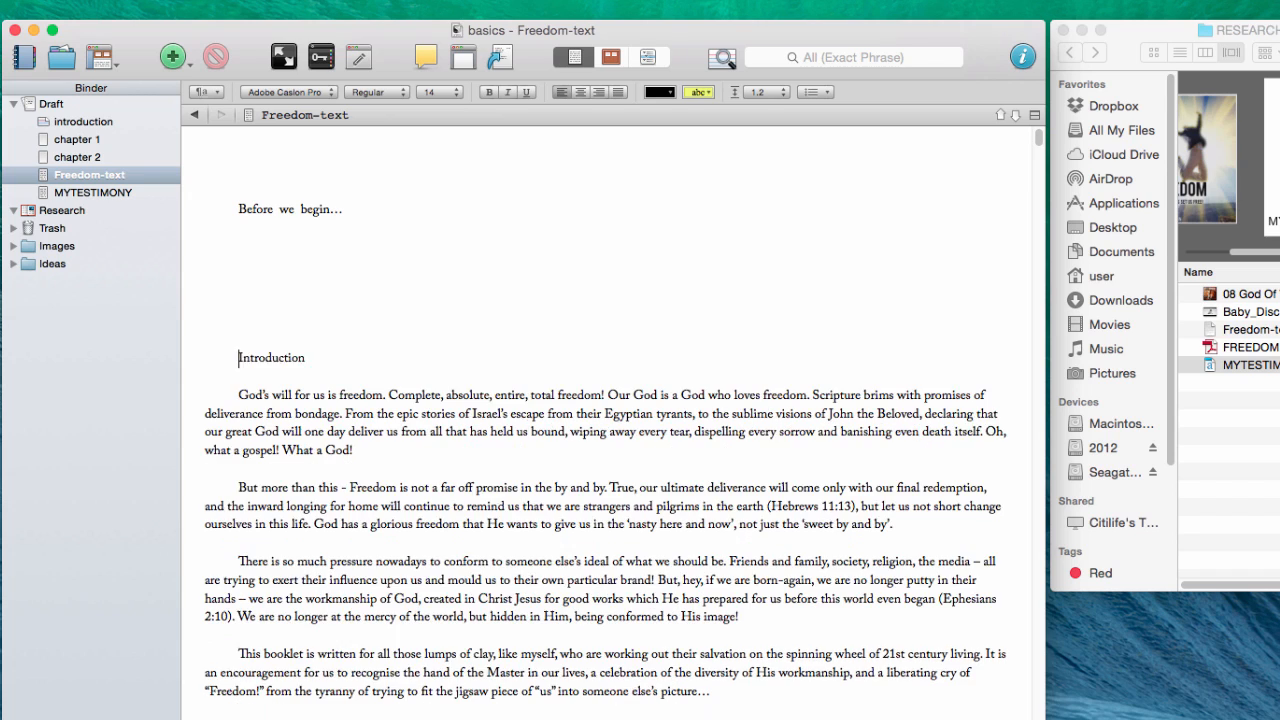
# View each document in the Draft folder in turn, from introduction to MYTESTIMONY
pyautogui.click(93, 192)
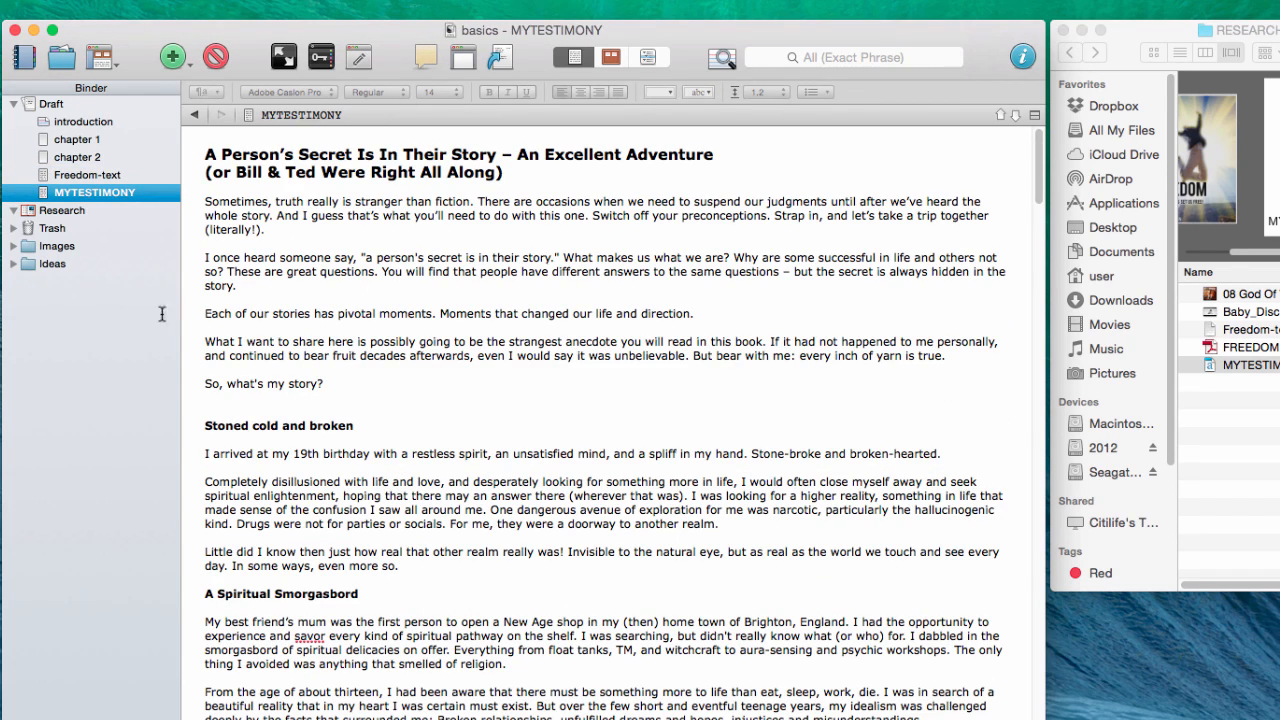
pyautogui.click(88, 122)
pyautogui.click(89, 140)
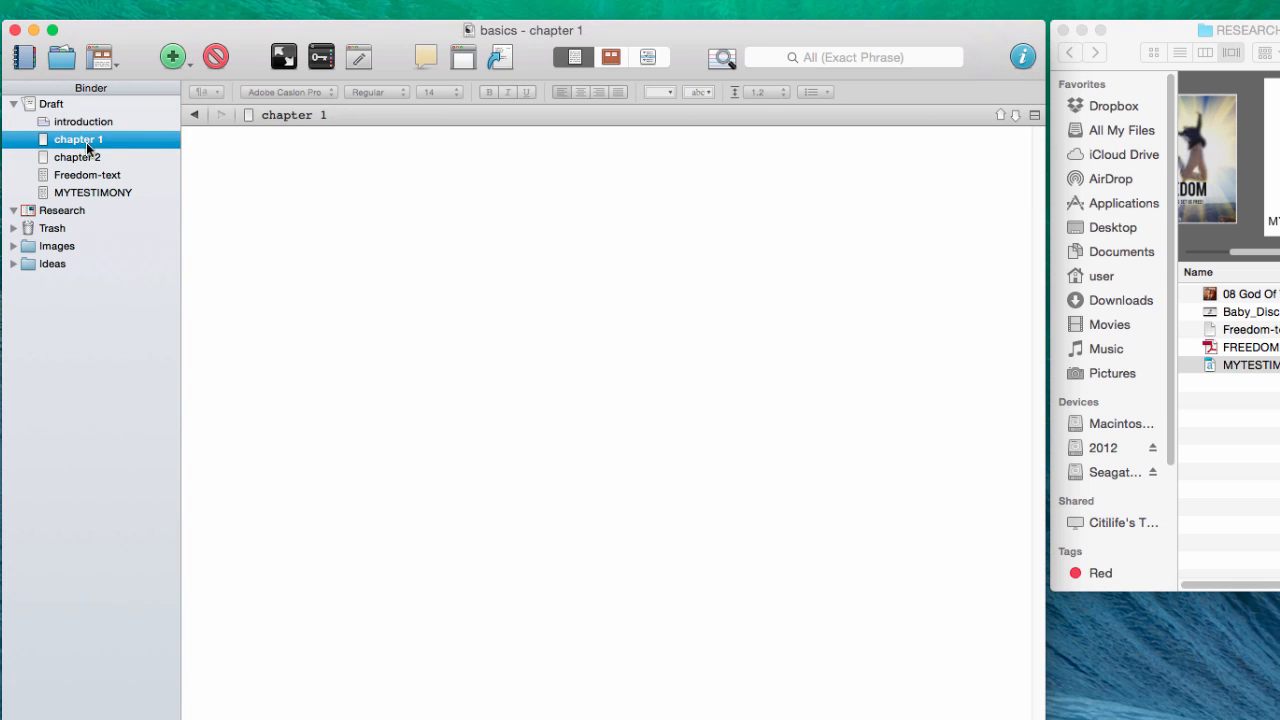
pyautogui.click(85, 158)
pyautogui.click(85, 175)
pyautogui.click(84, 191)
pyautogui.click(87, 122)
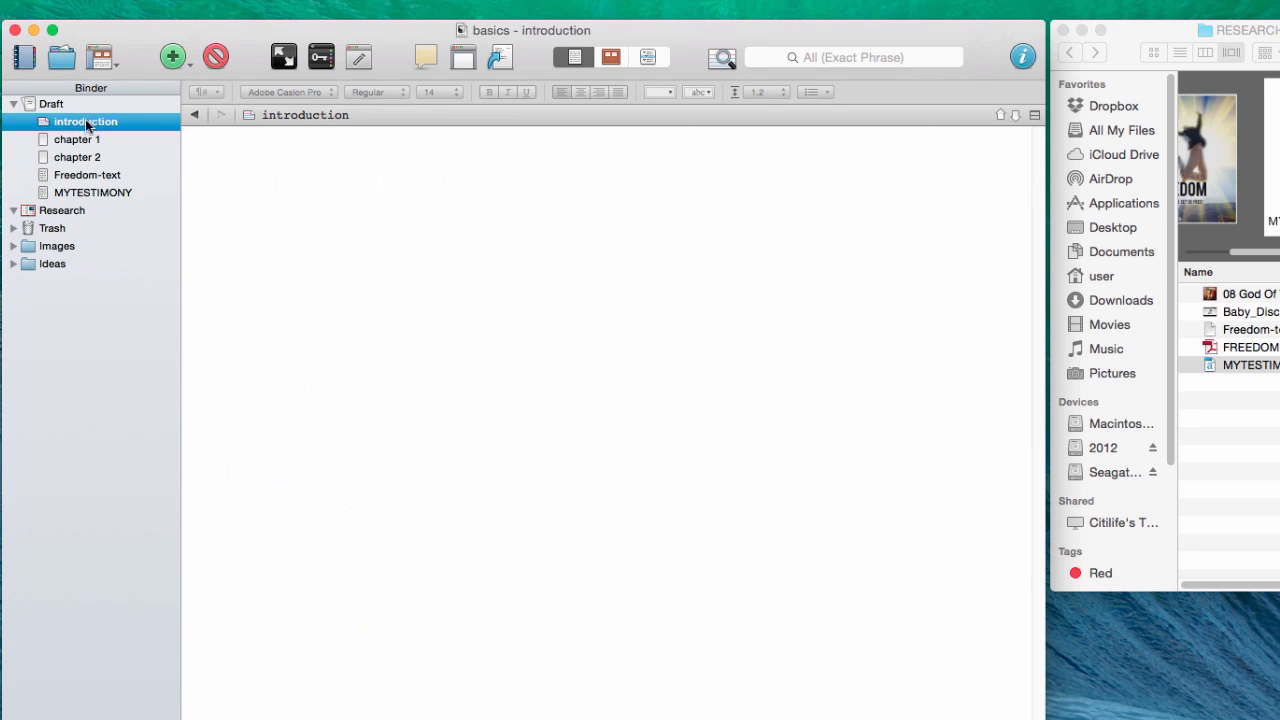
pyautogui.click(86, 140)
pyautogui.click(85, 157)
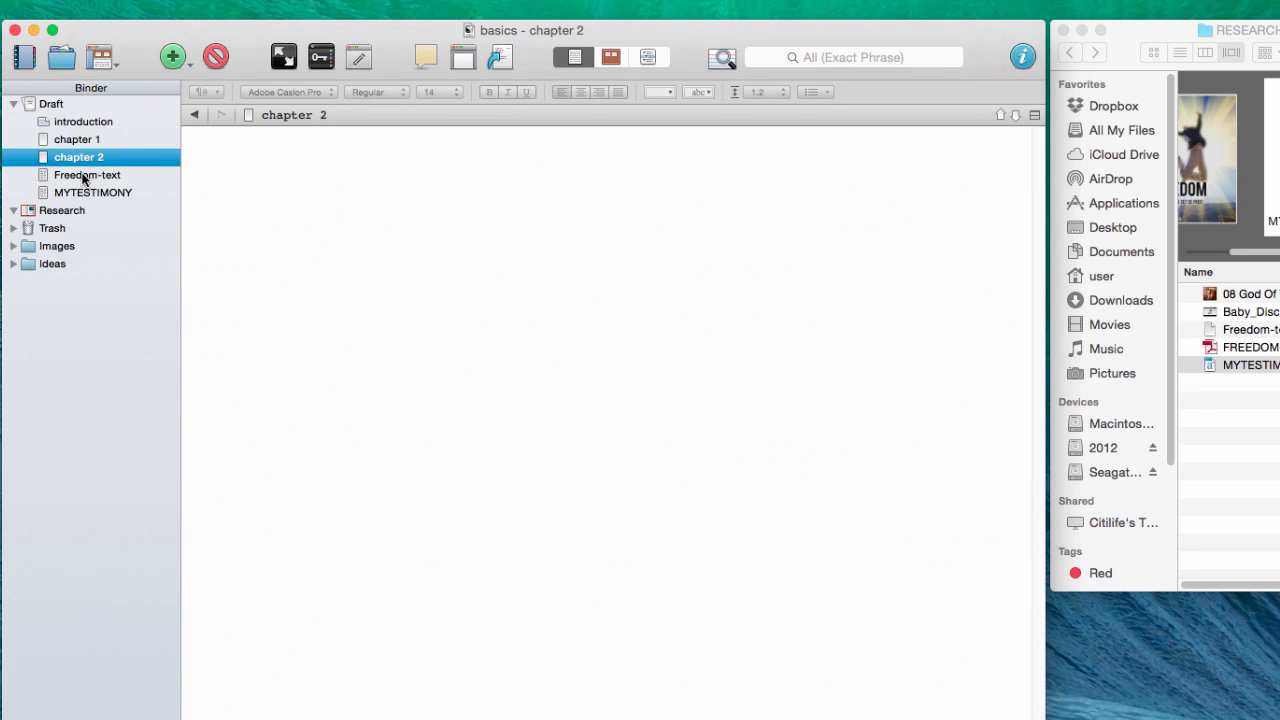
pyautogui.click(86, 176)
pyautogui.click(93, 193)
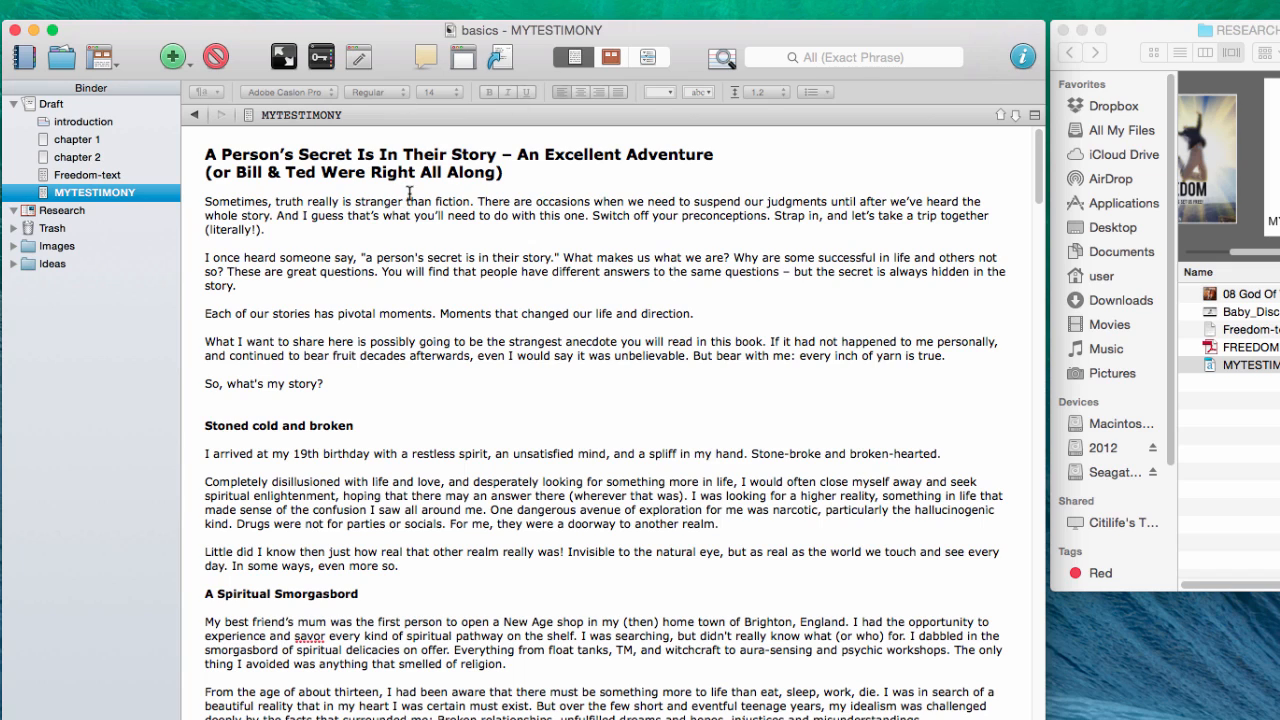
# Set the font size of the sentence "Moments that changed our life and direction." in MYTESTIMONY to 14
pyautogui.click(347, 304)
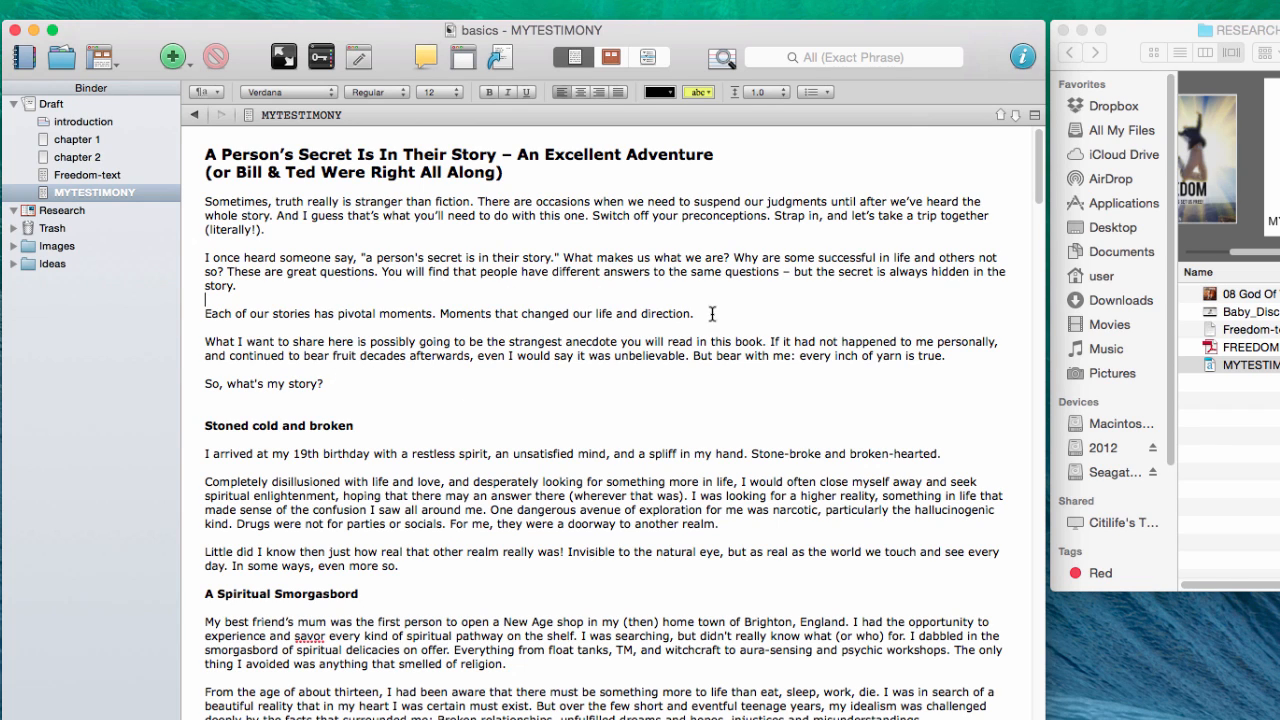
pyautogui.moveTo(700, 313); pyautogui.dragTo(439, 313)
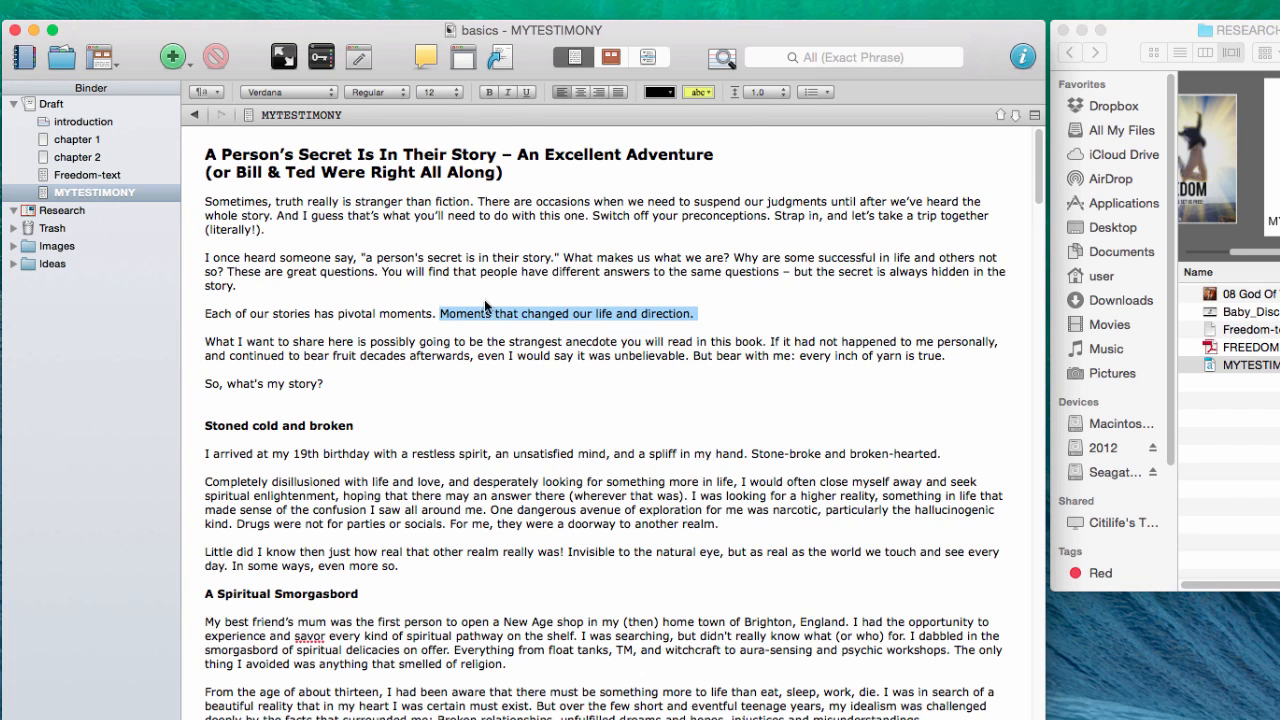
pyautogui.click(456, 93)
pyautogui.click(446, 116)
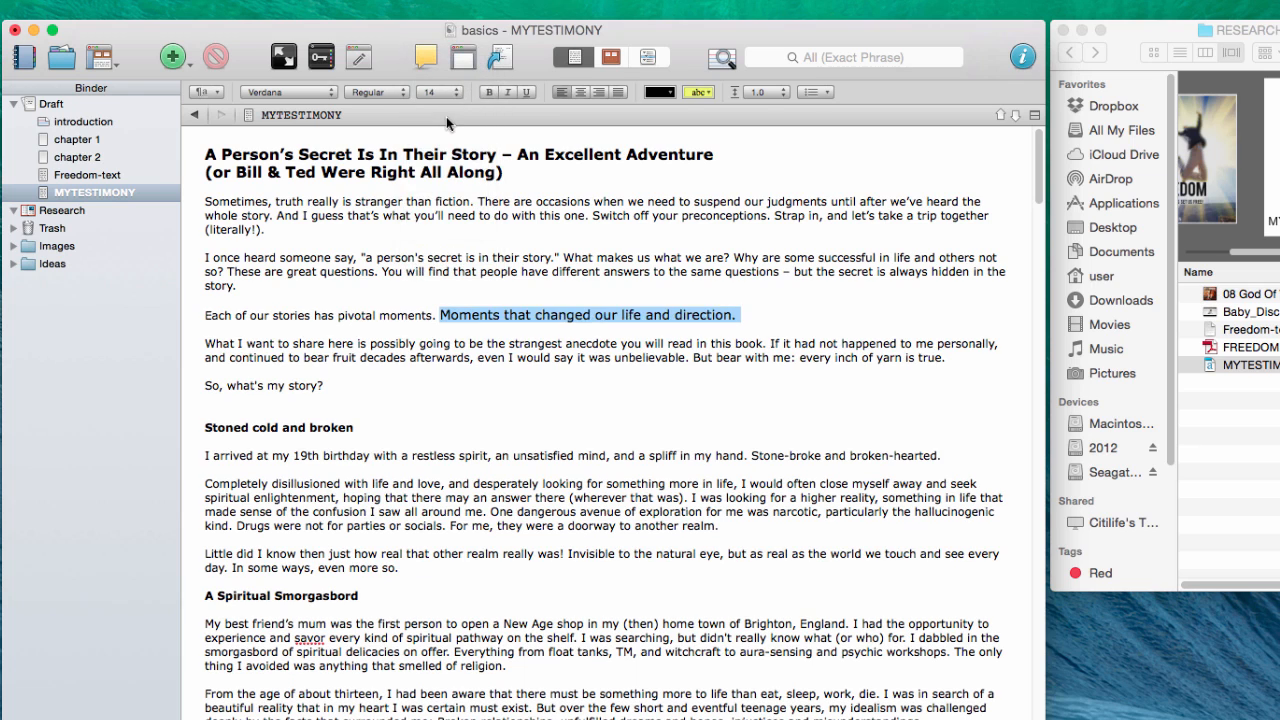
# Try bold on the selected sentence, remove it, and make the sentence italic
pyautogui.click(496, 90)
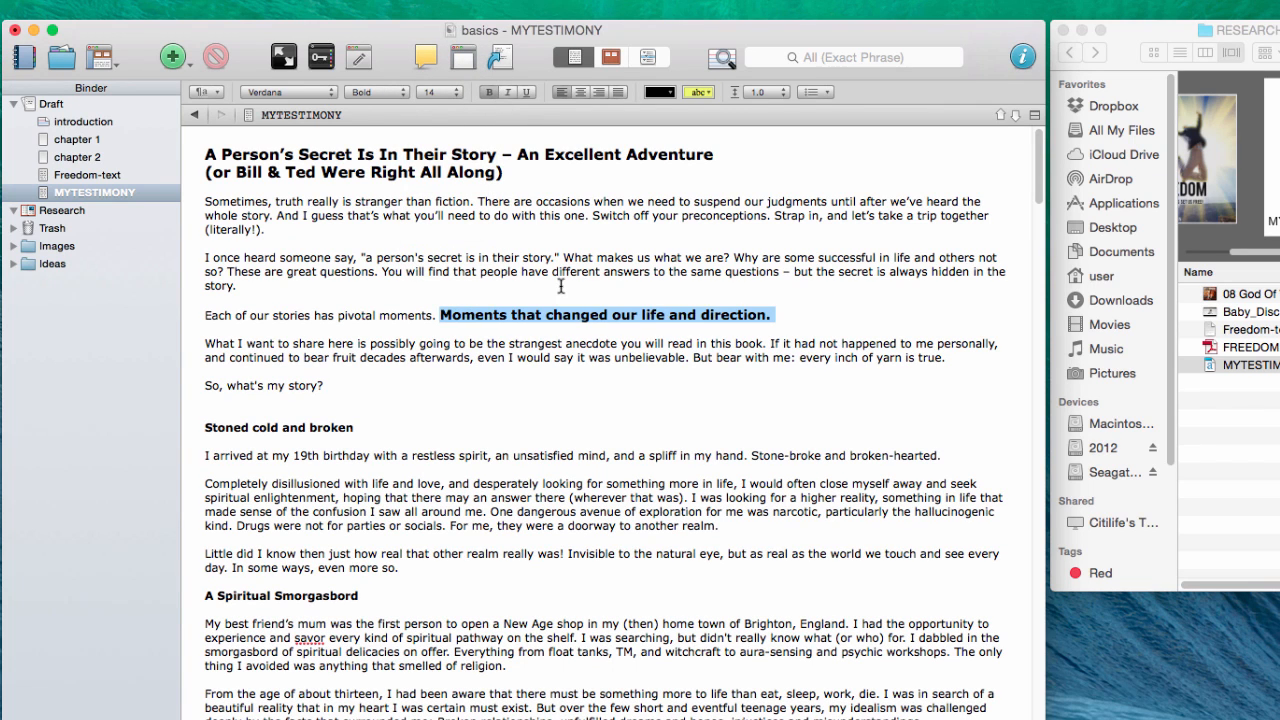
pyautogui.click(490, 90)
pyautogui.click(507, 91)
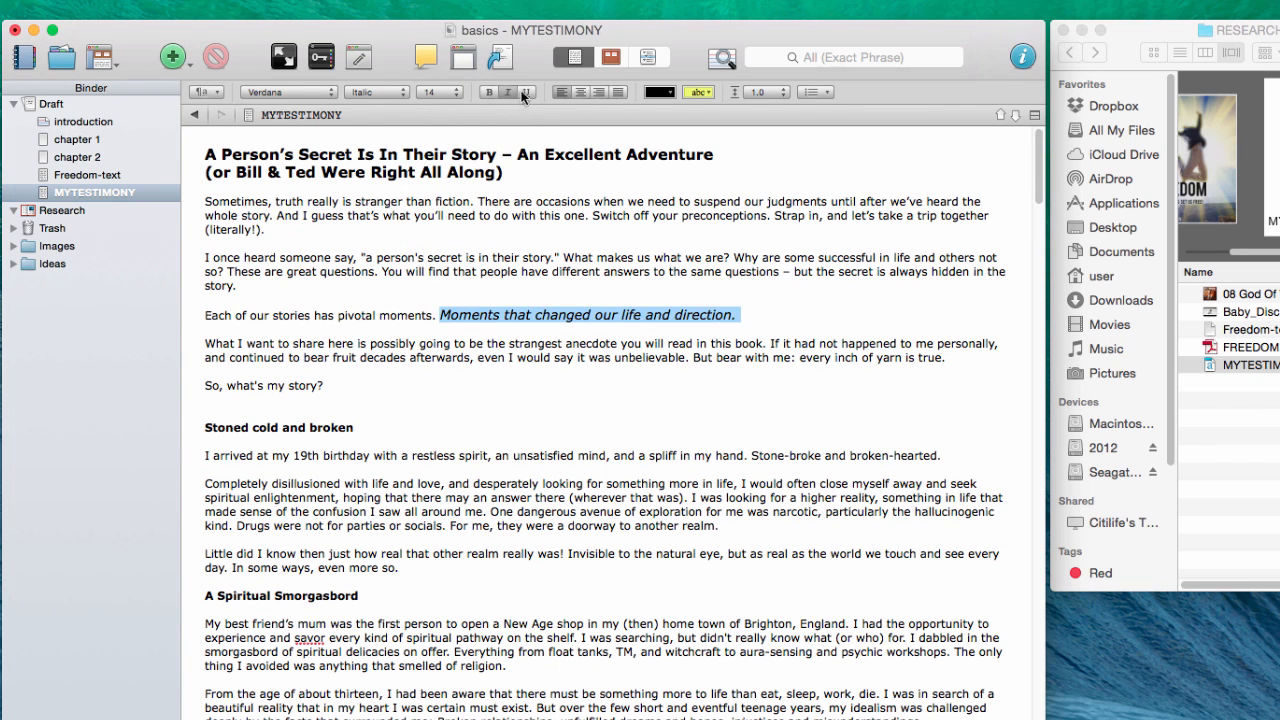
# Try underlining the selected sentence and right-aligning its paragraph, and revert both to no underline and left alignment
pyautogui.click(526, 92)
pyautogui.click(526, 92)
pyautogui.click(598, 92)
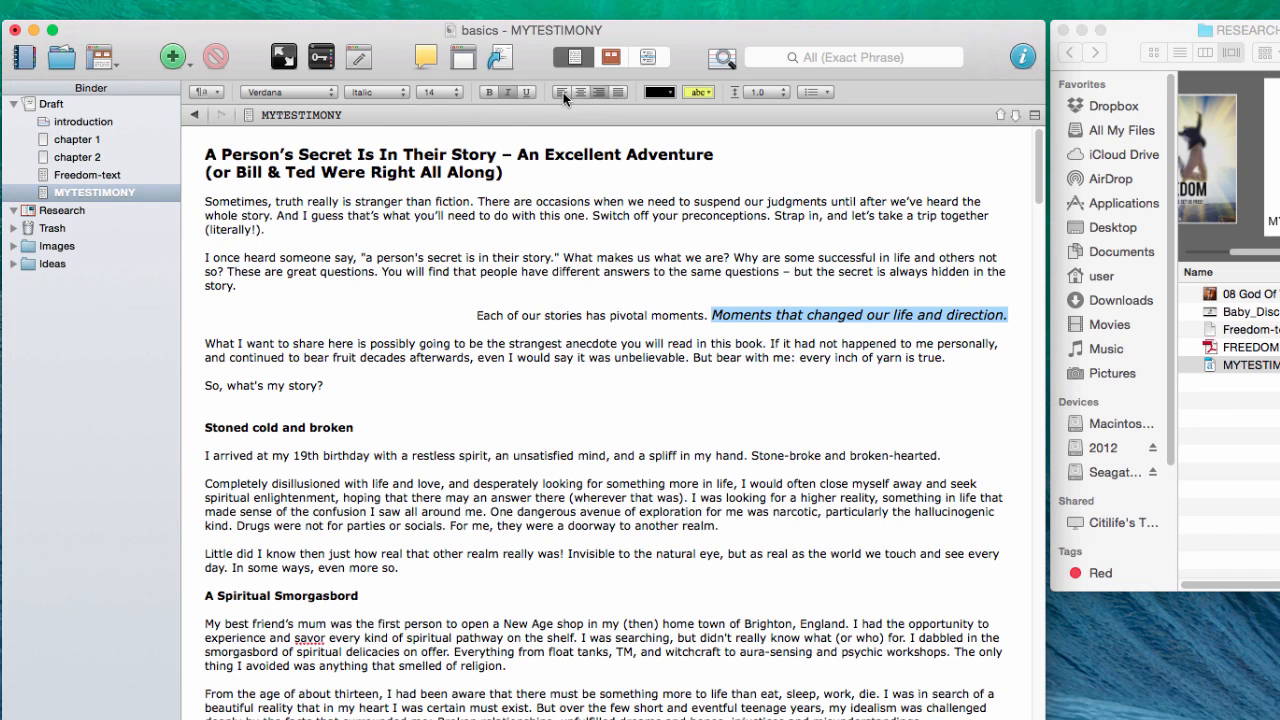
pyautogui.click(563, 92)
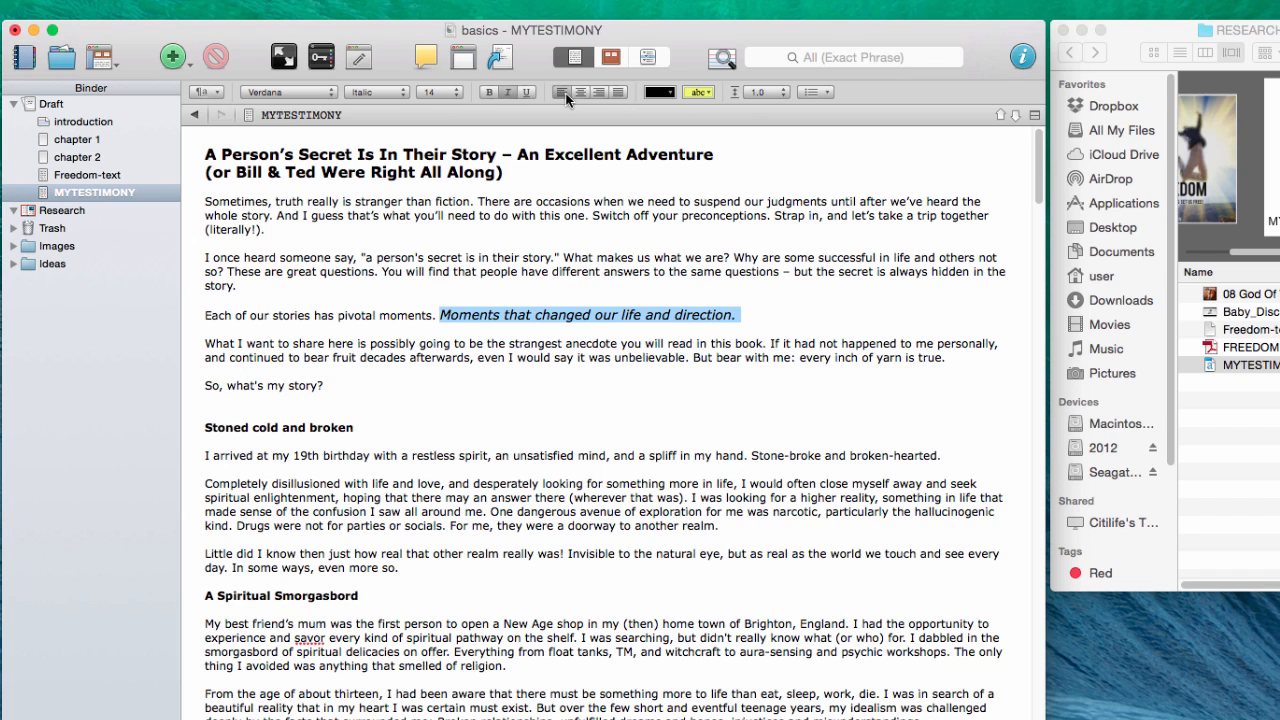
# Set the line spacing of the paragraph containing "Moments that changed our life and direction." to 1.1
pyautogui.click(760, 92)
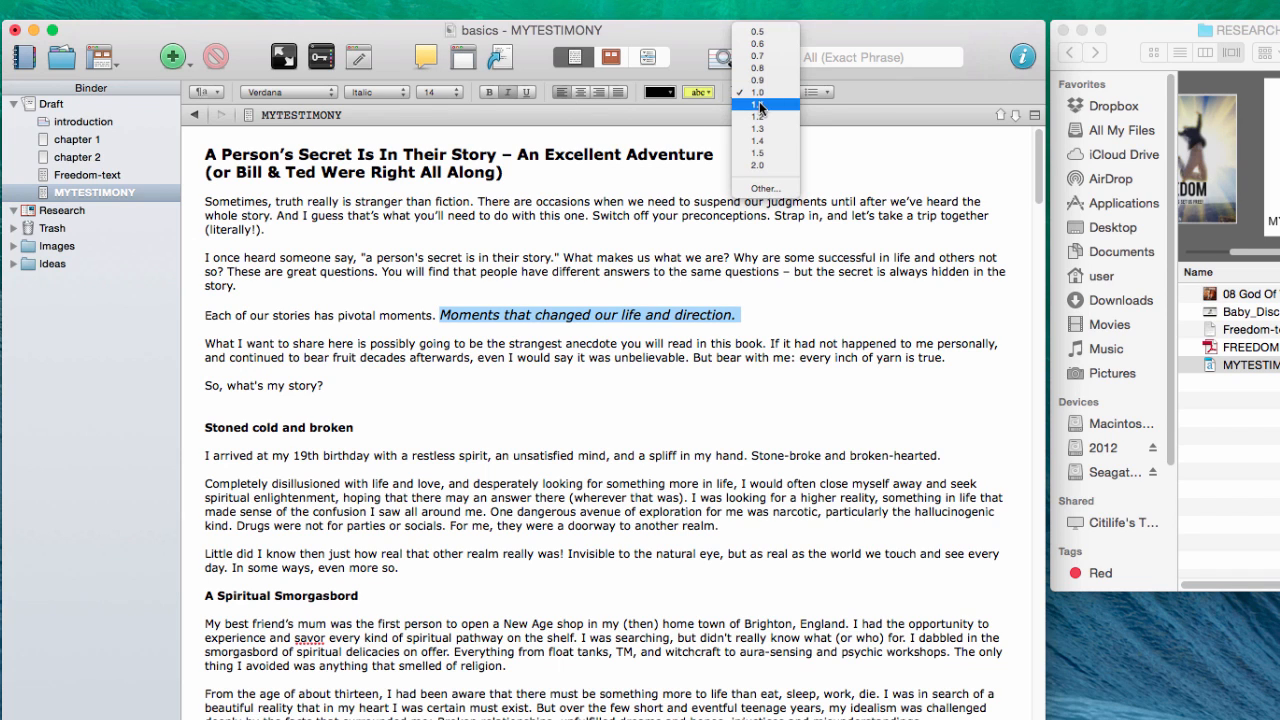
pyautogui.click(760, 104)
pyautogui.click(408, 312)
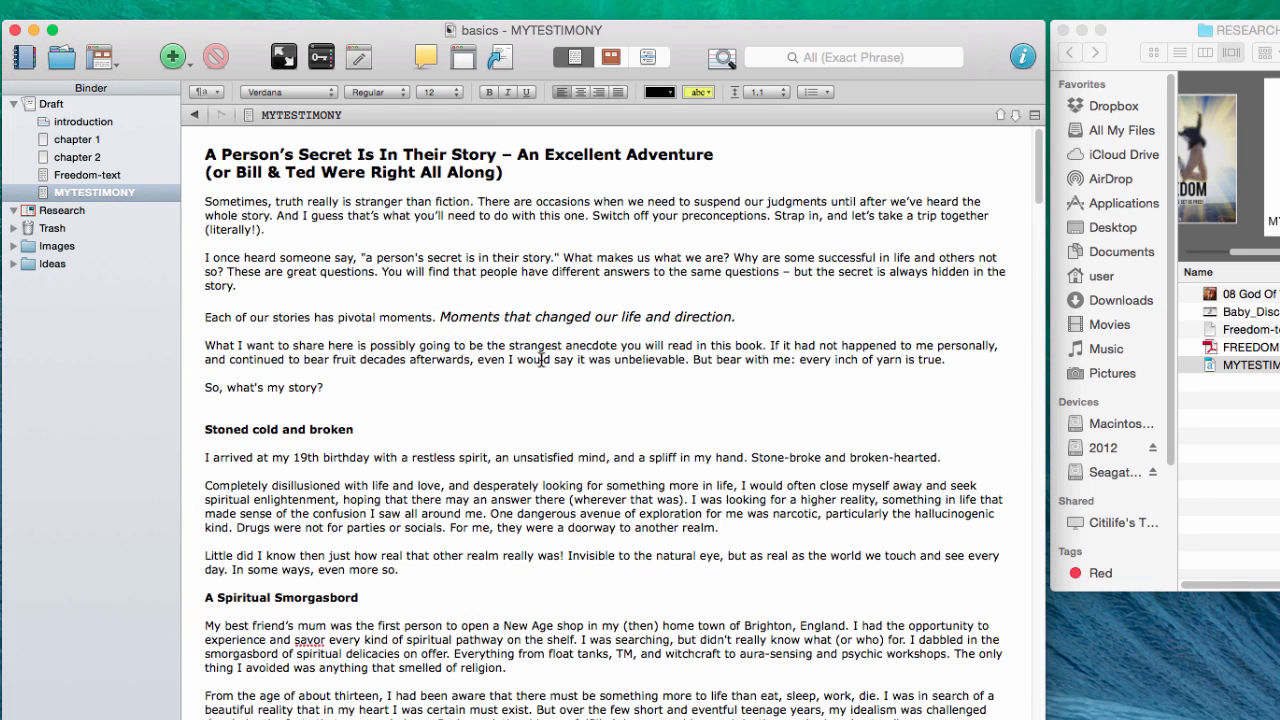
# Try the Heading preset on the paragraph starting "Each of our stories has pivotal moments", and replace it with the Sub-heading preset
pyautogui.moveTo(744, 318); pyautogui.dragTo(205, 322)
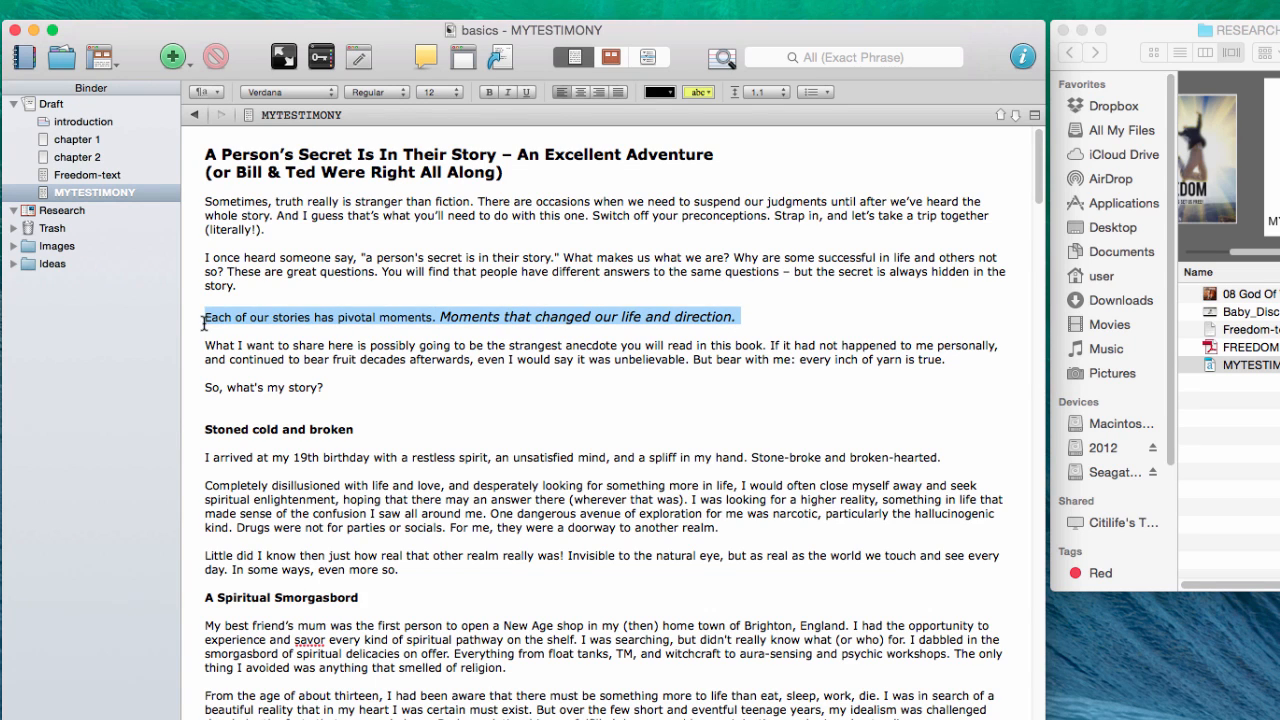
pyautogui.click(215, 93)
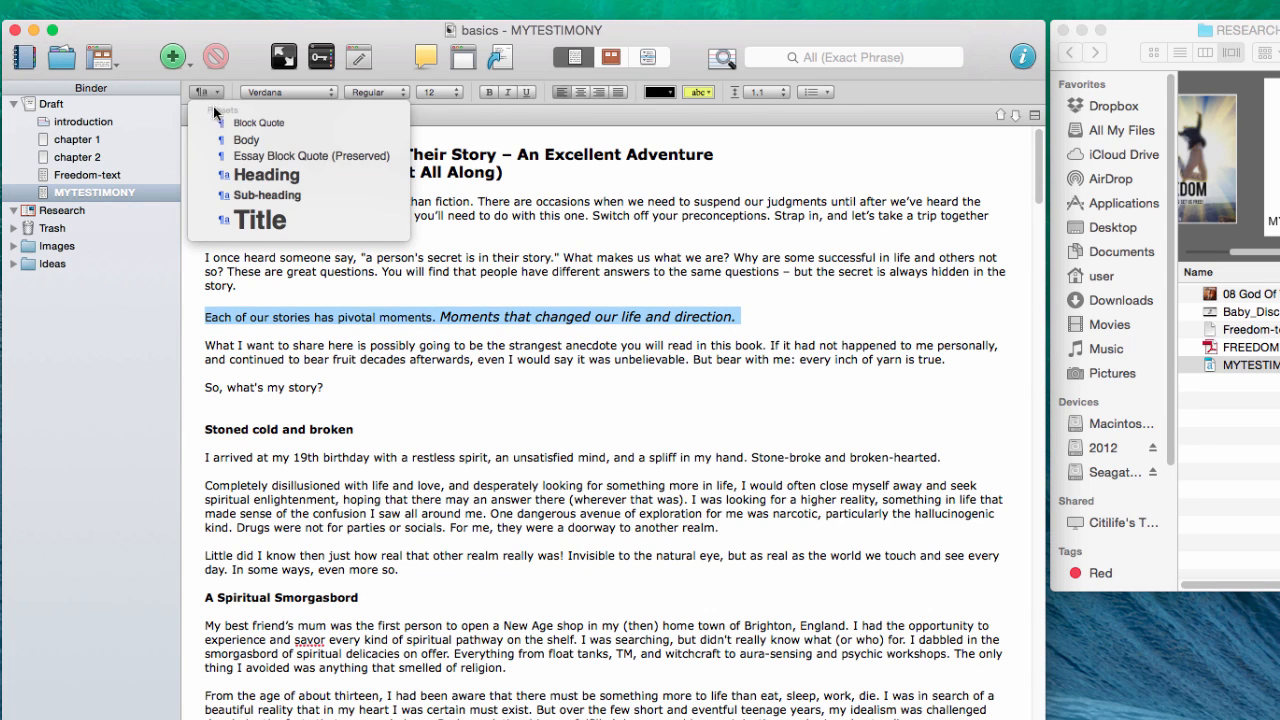
pyautogui.click(266, 176)
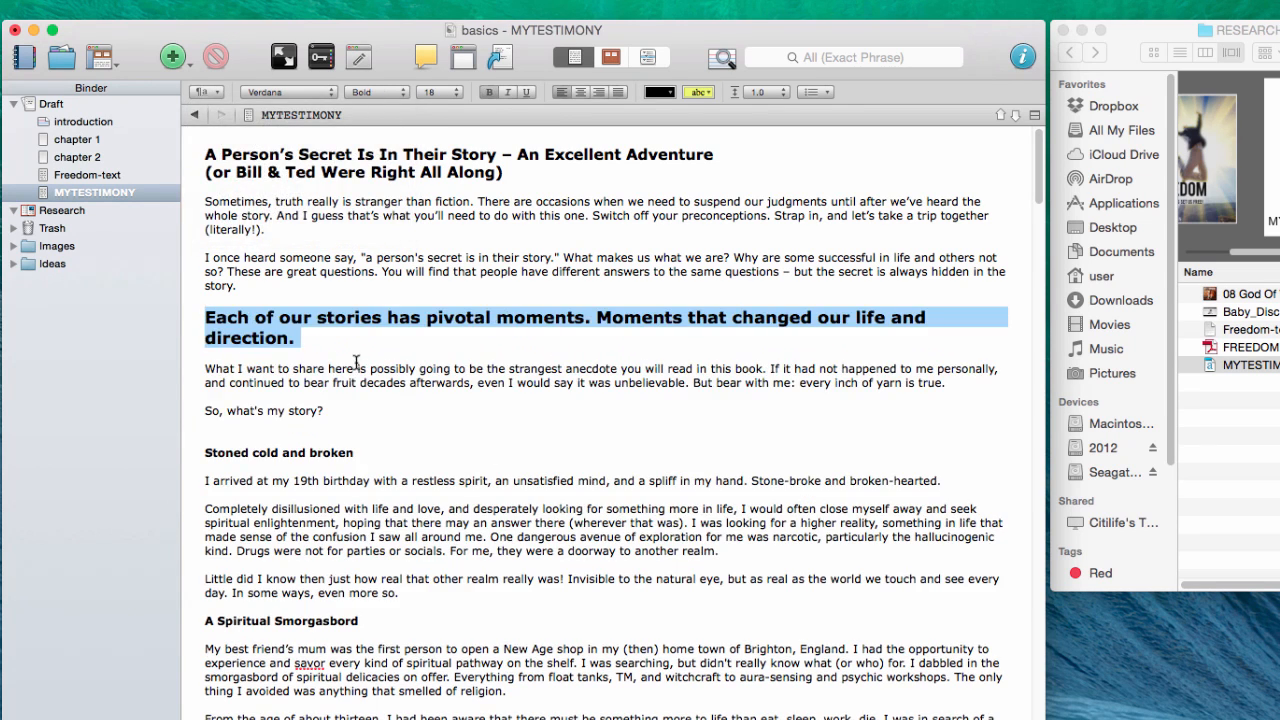
pyautogui.click(221, 93)
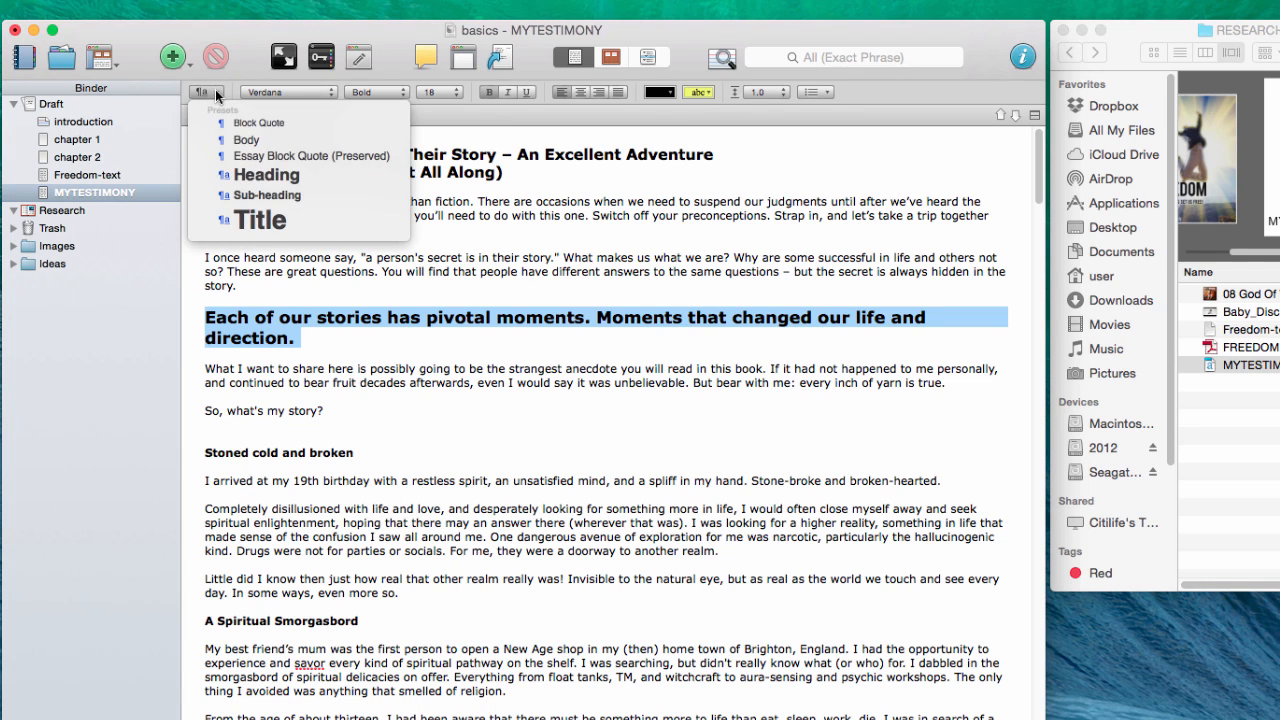
pyautogui.click(247, 196)
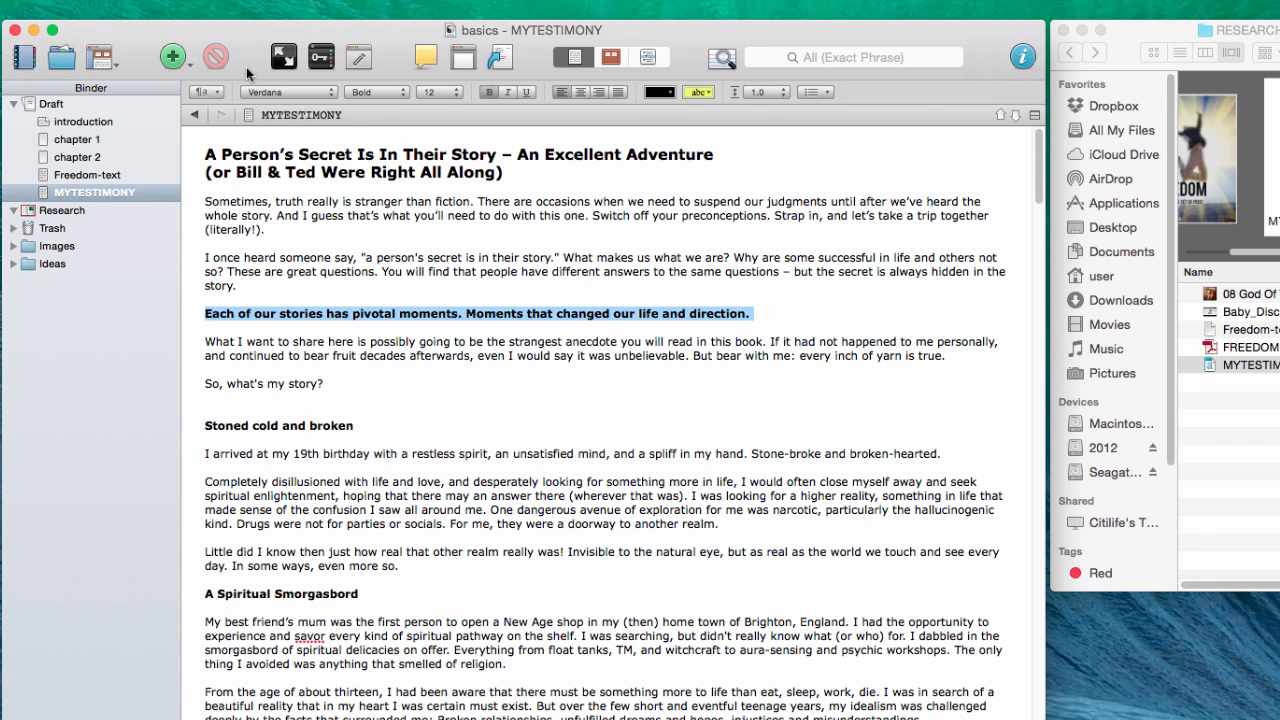
pyautogui.click(276, 215)
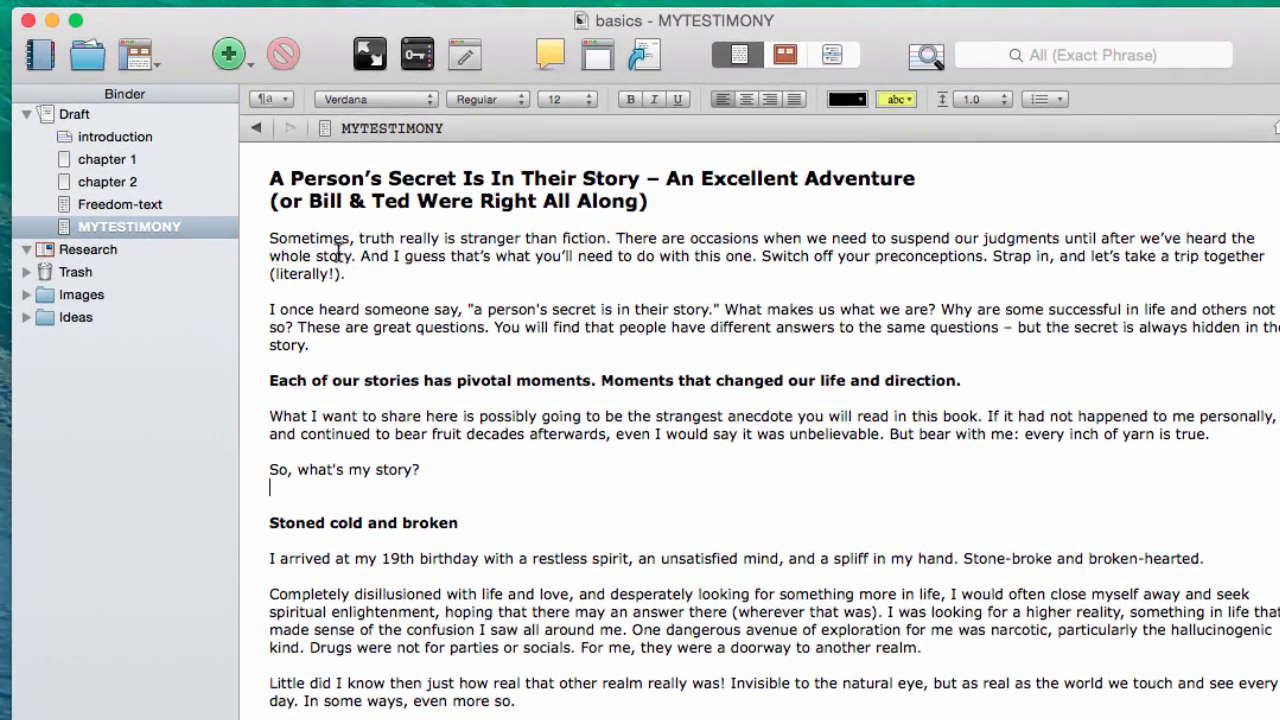
# Create a formatting preset named "body text new" from the "God's will for us is freedom" paragraph in Freedom-text, saving all formatting, font and size
pyautogui.click(150, 205)
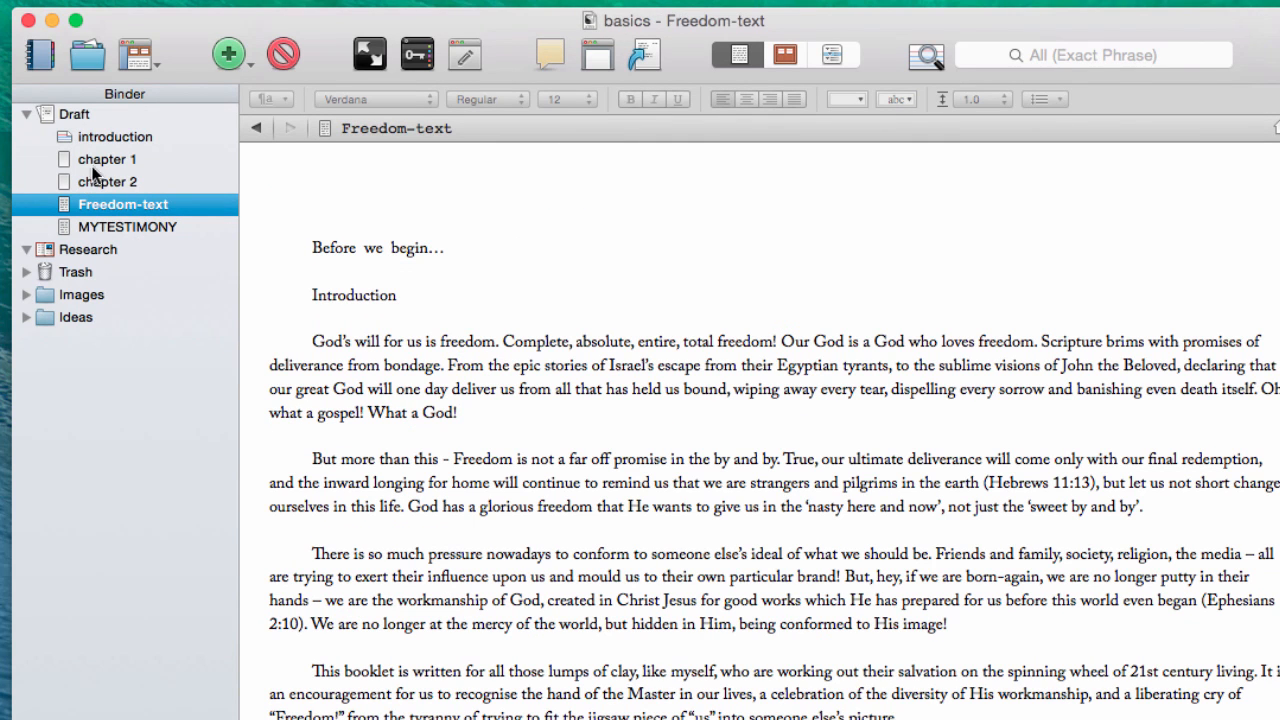
pyautogui.moveTo(476, 415); pyautogui.dragTo(284, 339)
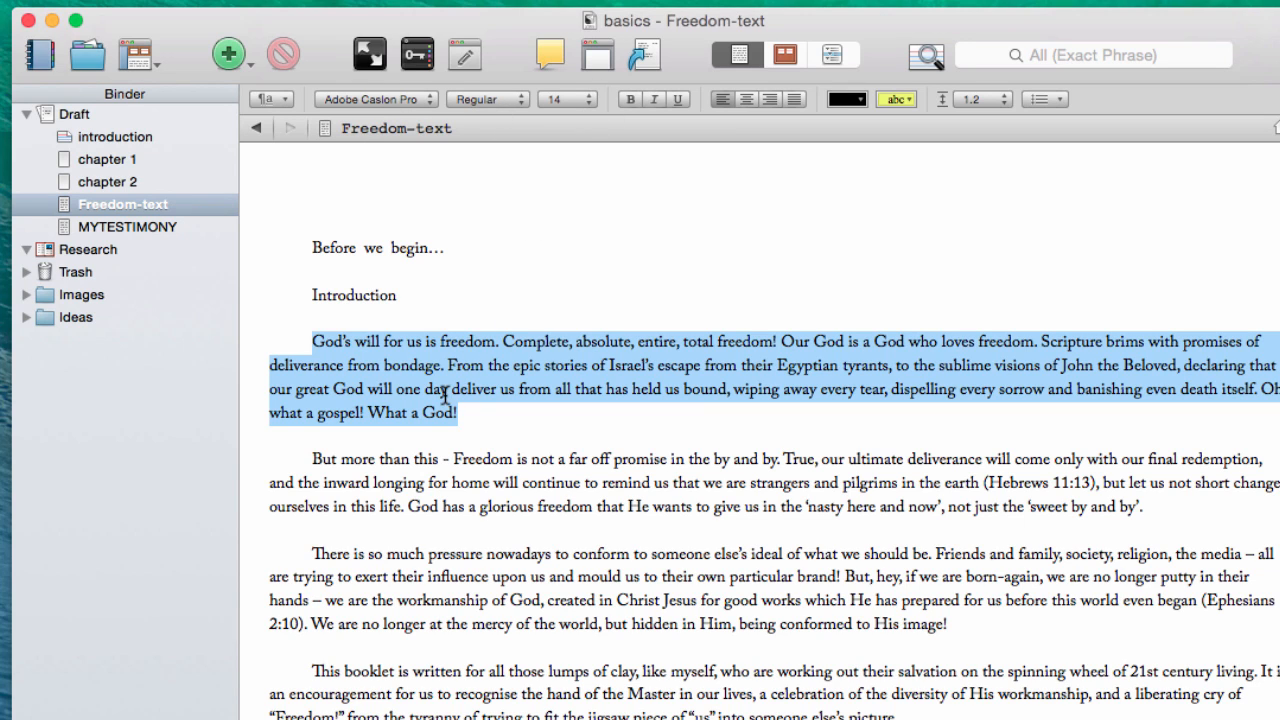
pyautogui.click(498, 420)
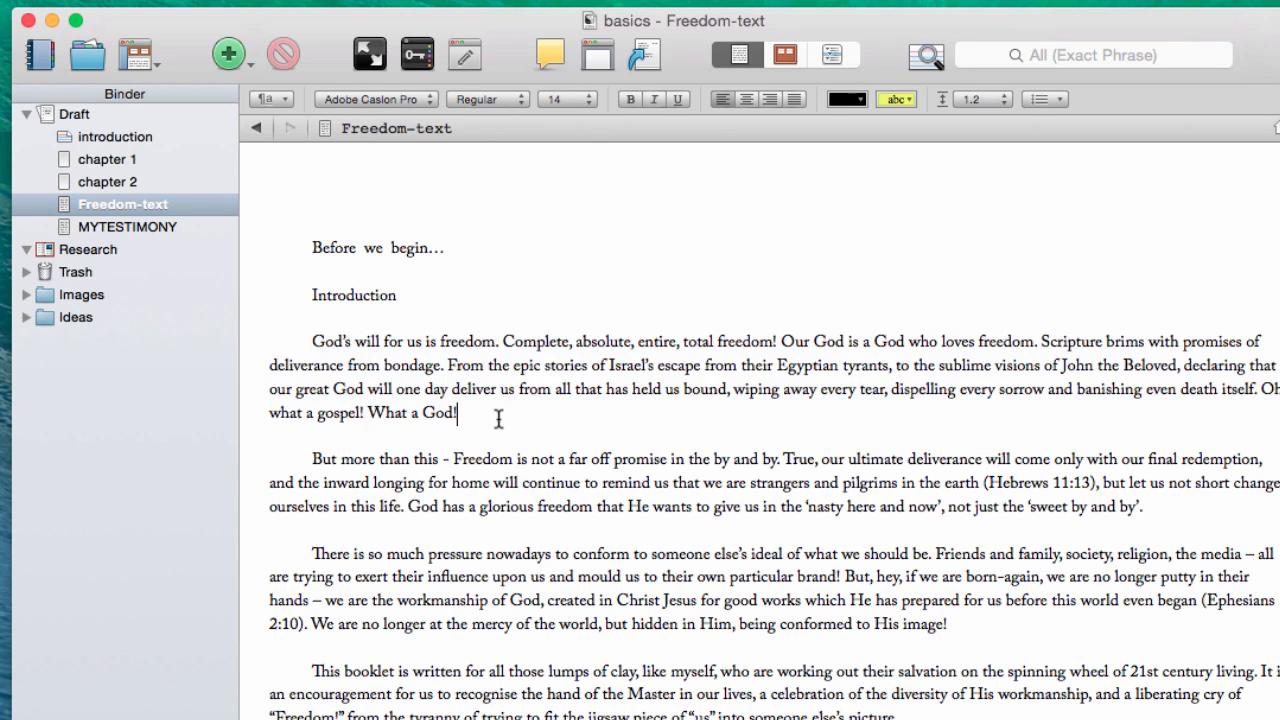
pyautogui.moveTo(486, 414); pyautogui.dragTo(294, 337)
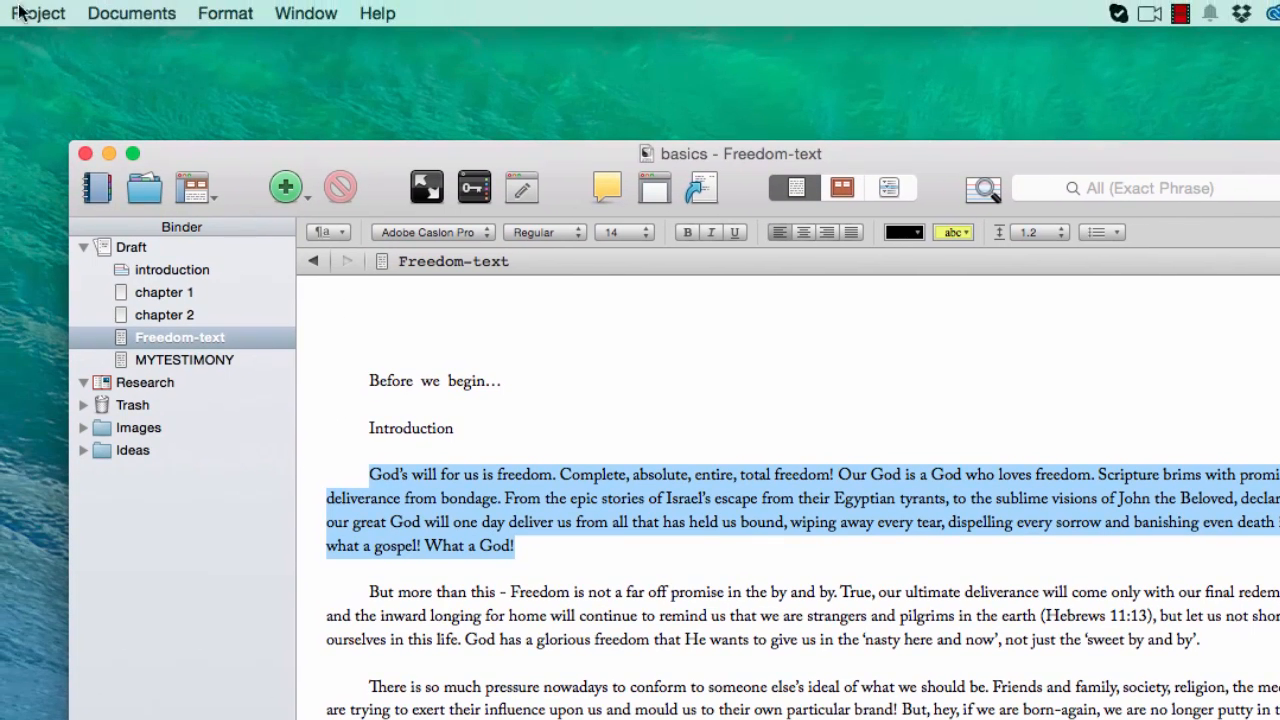
pyautogui.click(205, 11)
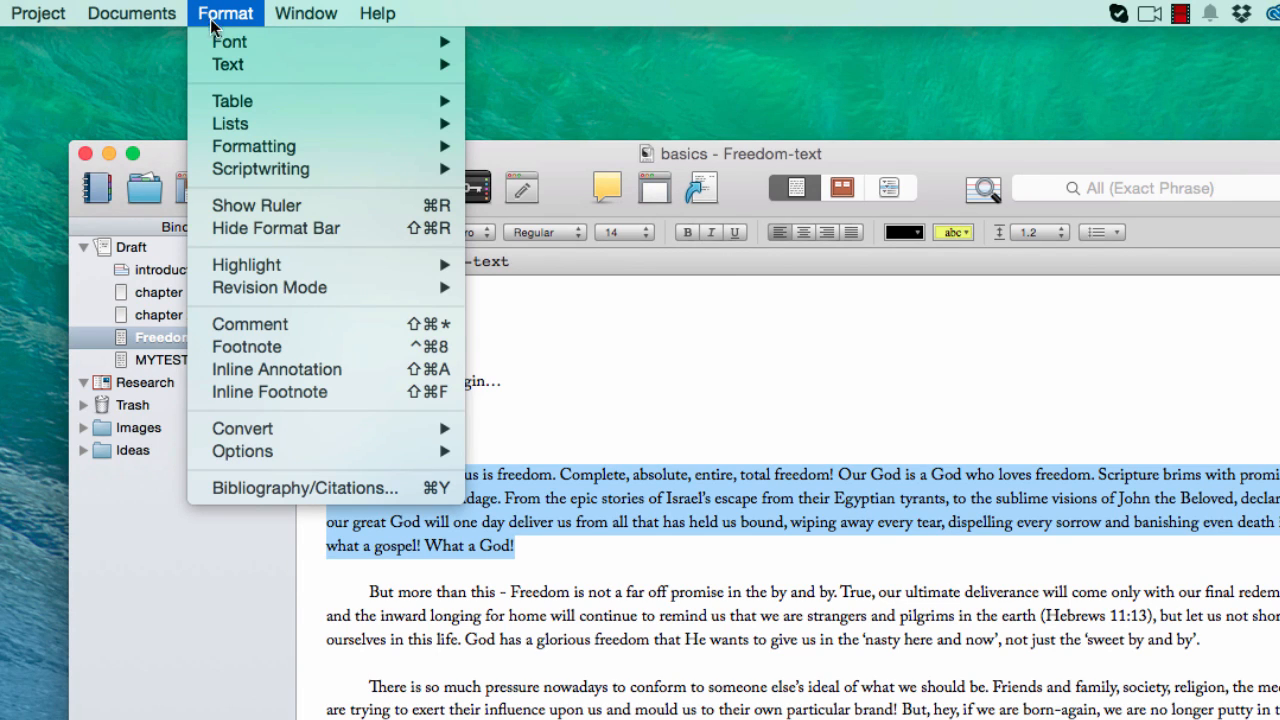
pyautogui.moveTo(225, 151)
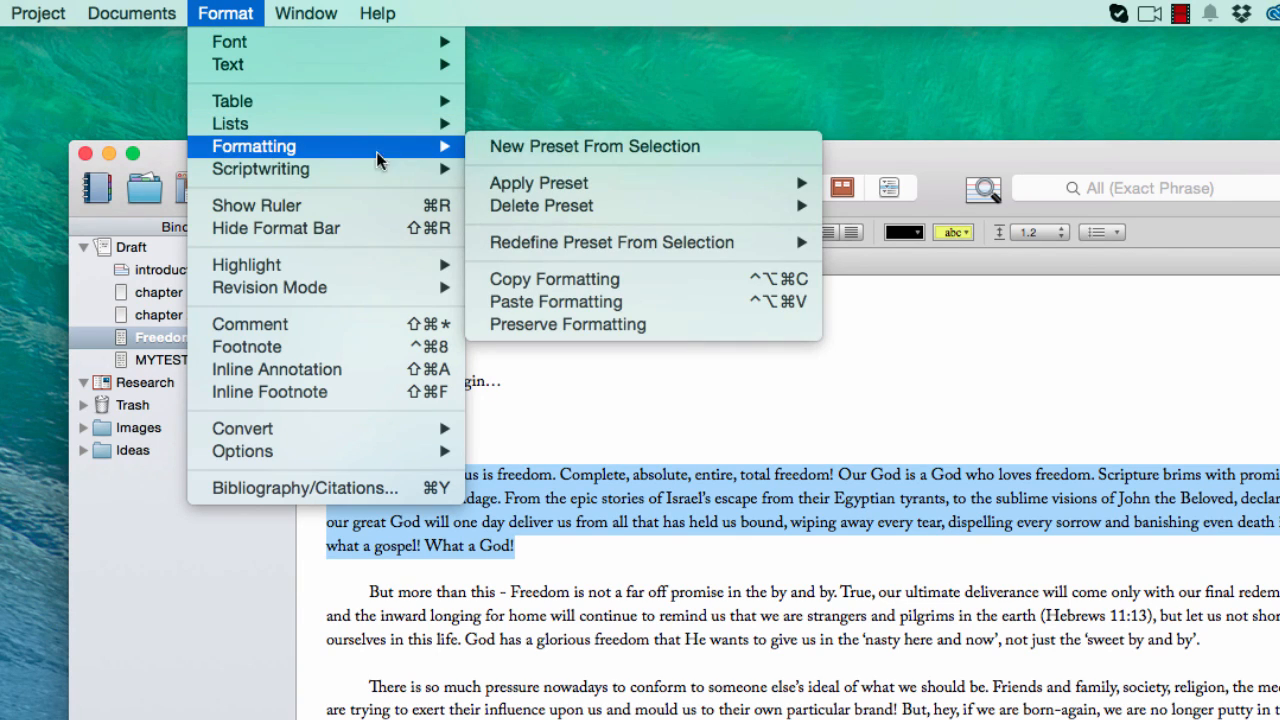
pyautogui.click(522, 148)
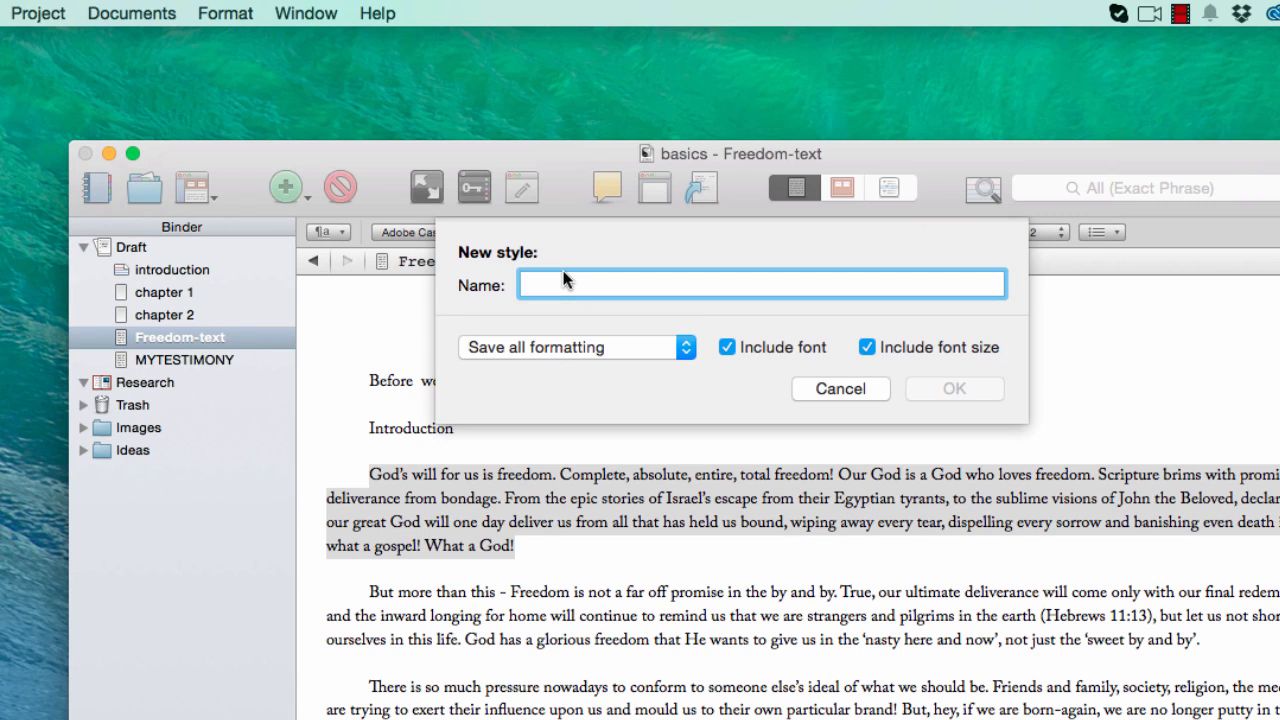
pyautogui.write('body te')
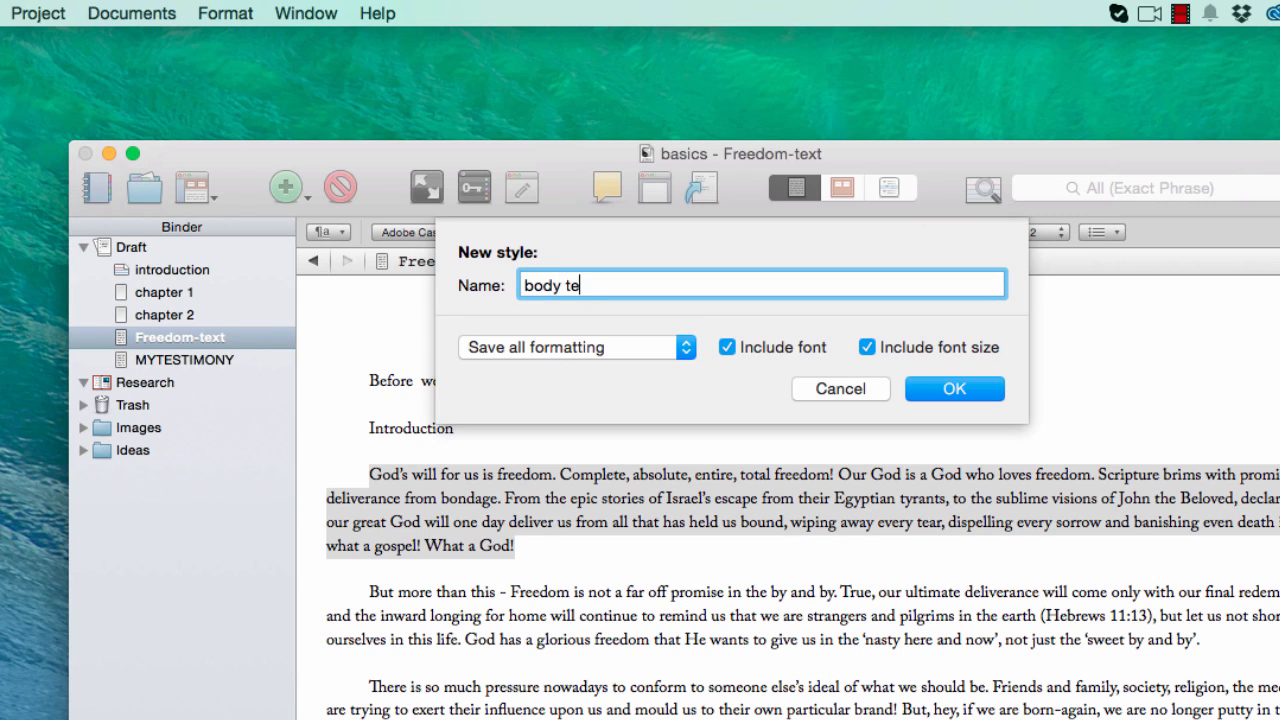
pyautogui.write('xt new')
pyautogui.click(910, 396)
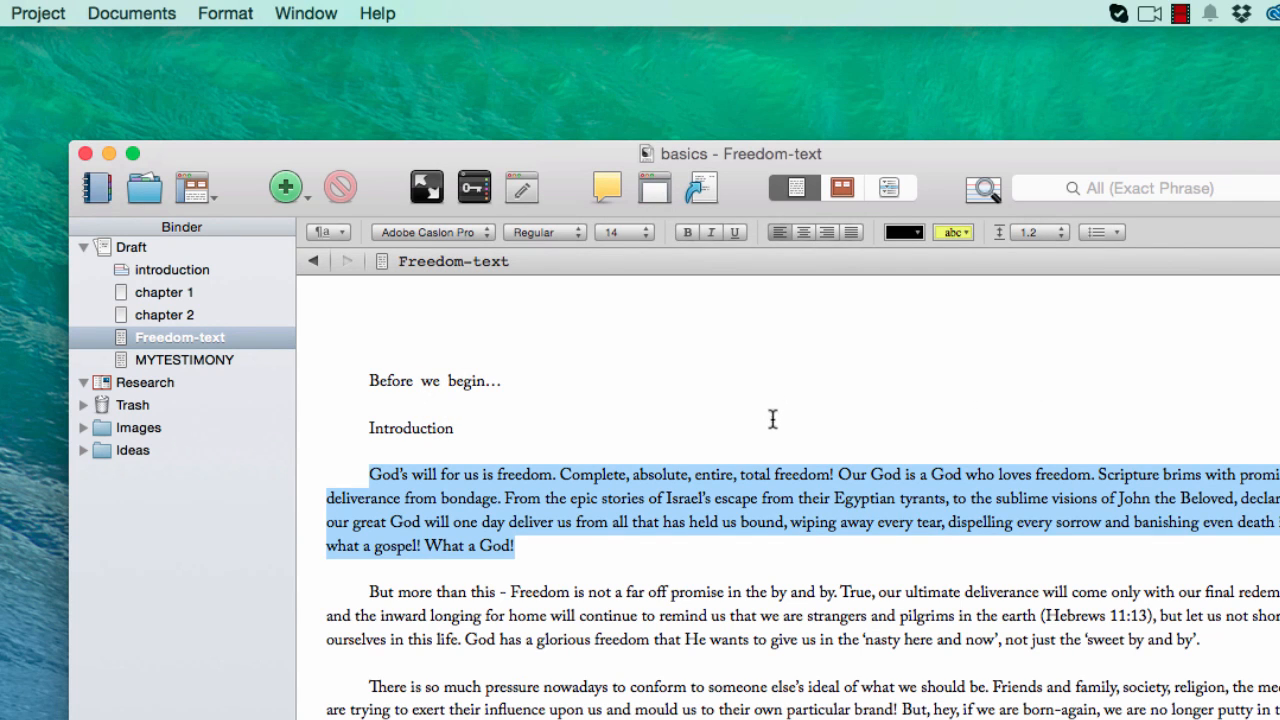
# Apply the "body text new" preset to the entire text of MYTESTIMONY
pyautogui.click(208, 362)
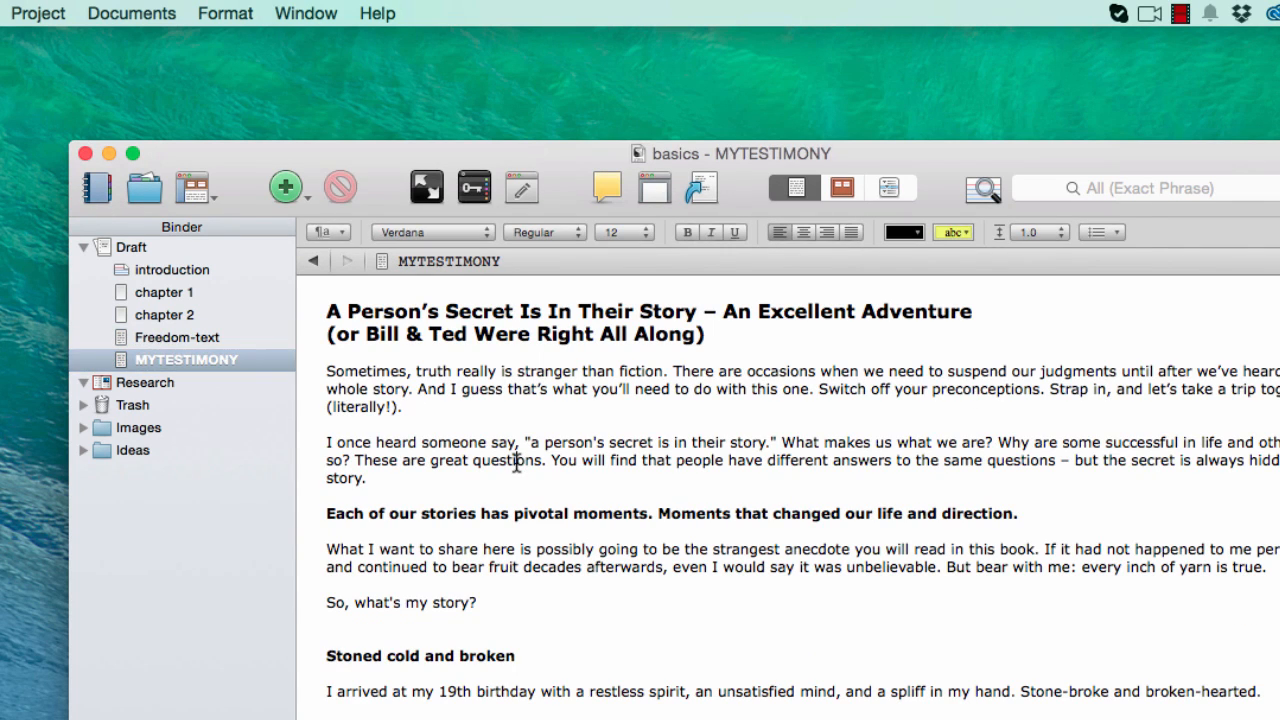
pyautogui.press('super+a')
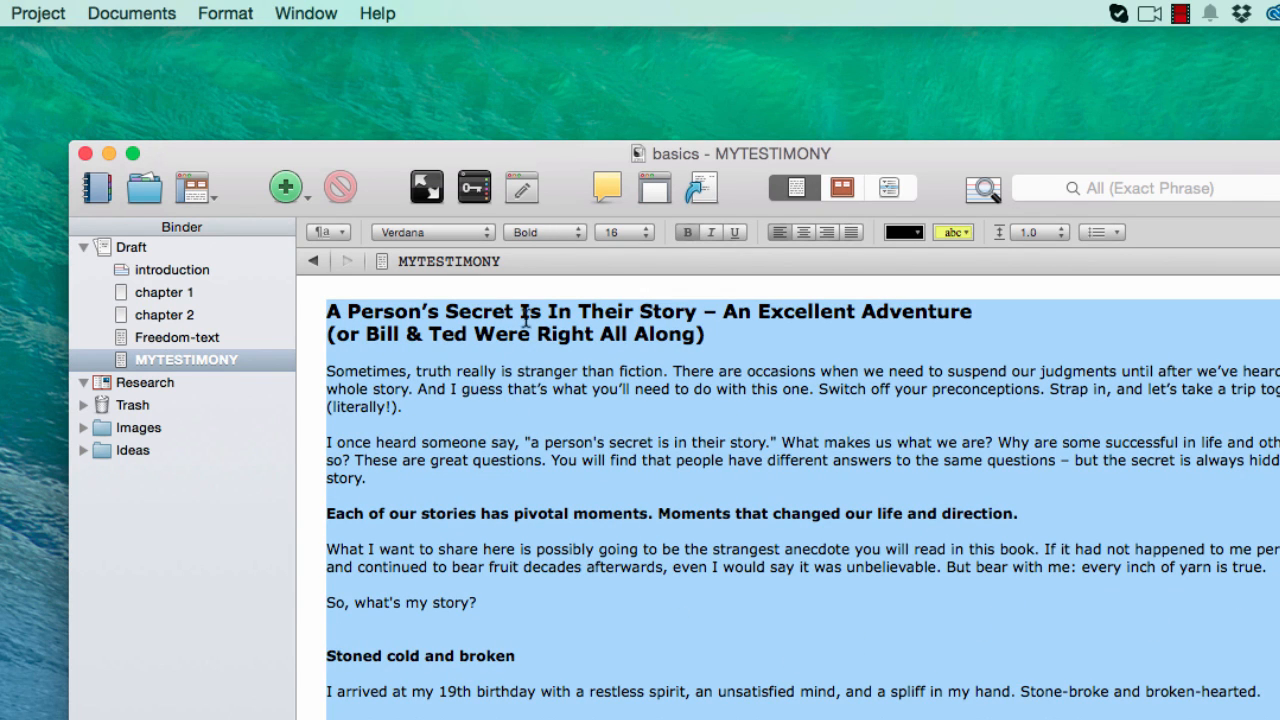
pyautogui.click(337, 232)
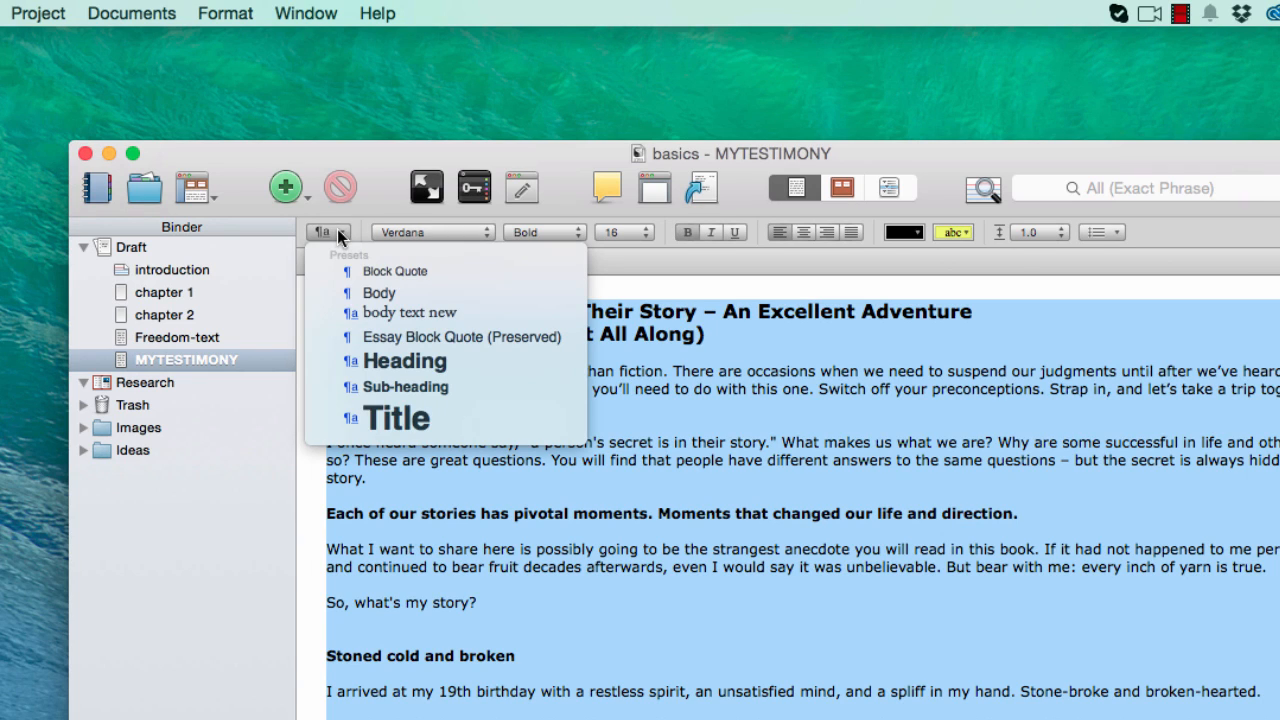
pyautogui.click(437, 318)
pyautogui.click(505, 519)
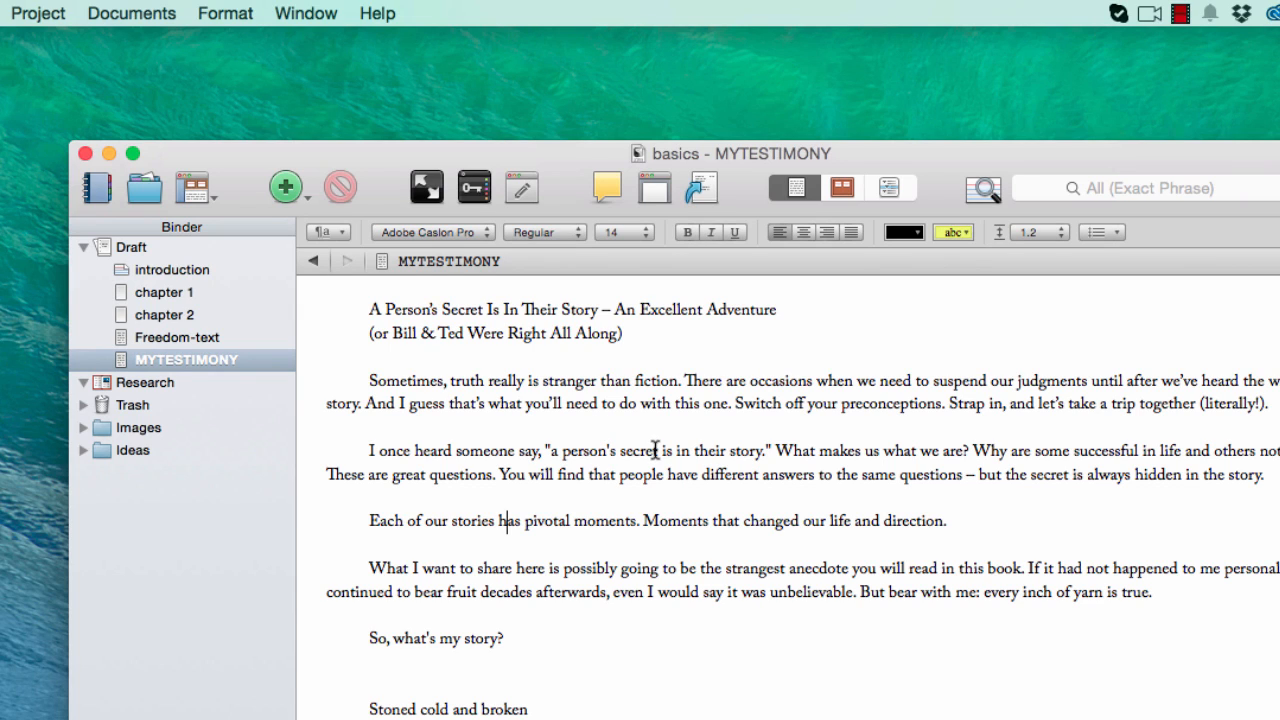
pyautogui.click(537, 420)
# In the Formatting preferences, make the current editor's formatting the main text style for new documents, and close the preferences
pyautogui.click(120, 12)
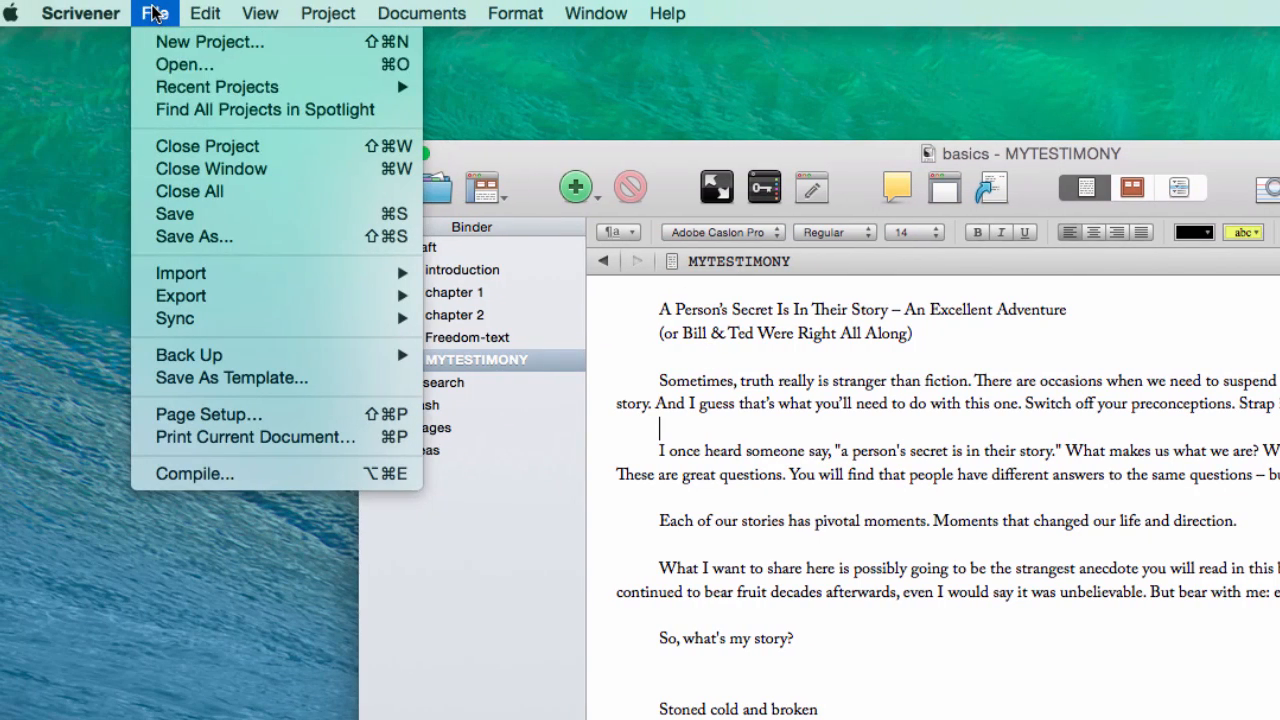
pyautogui.moveTo(120, 14)
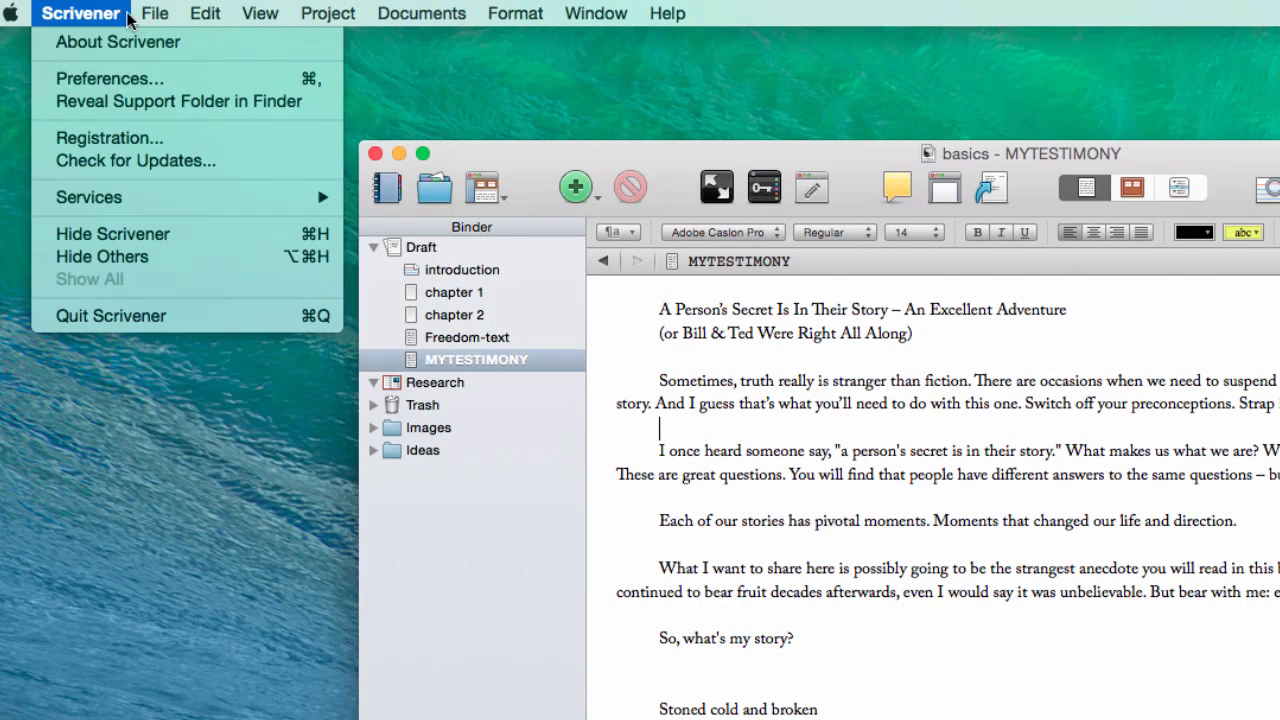
pyautogui.click(110, 79)
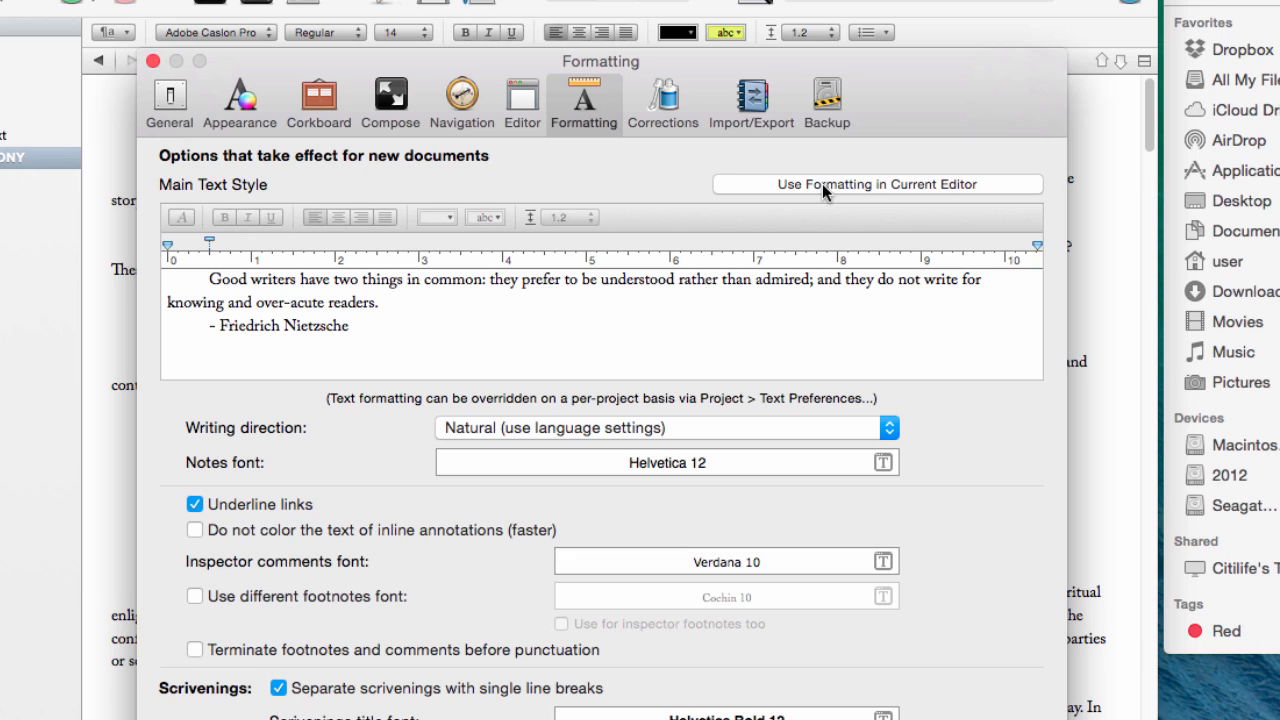
pyautogui.click(394, 337)
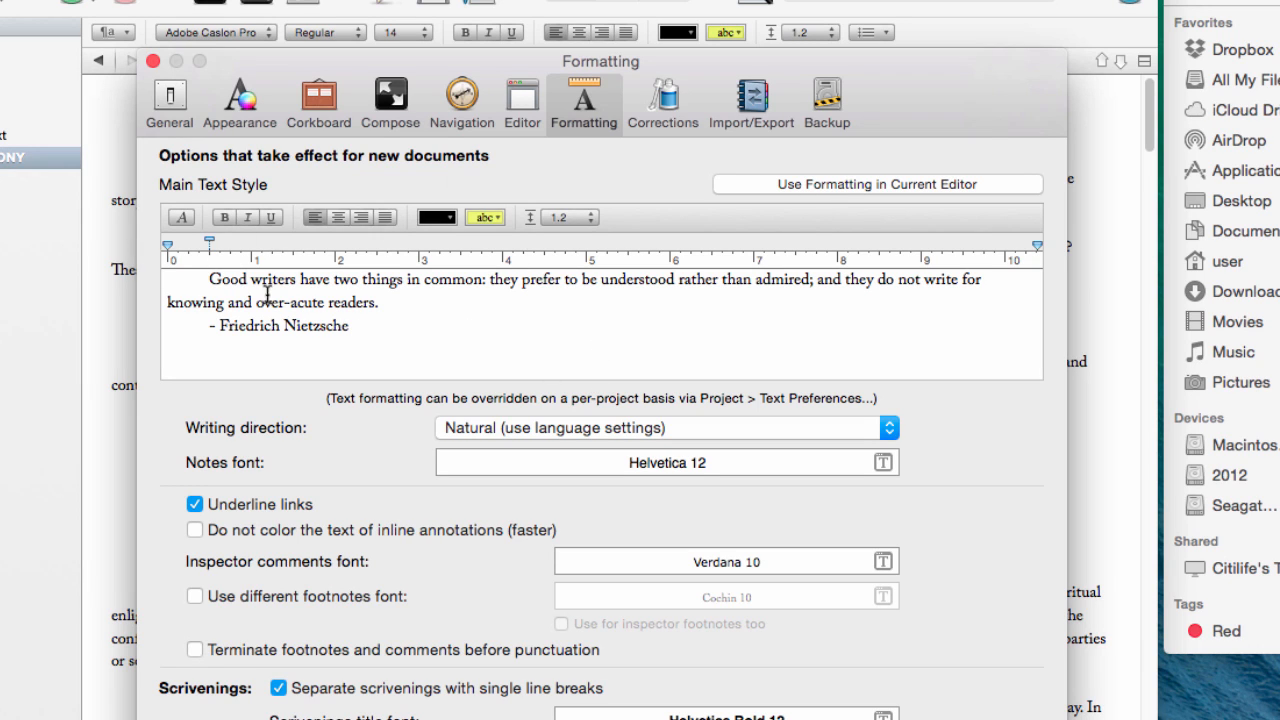
pyautogui.moveTo(645, 90); pyautogui.dragTo(614, 172)
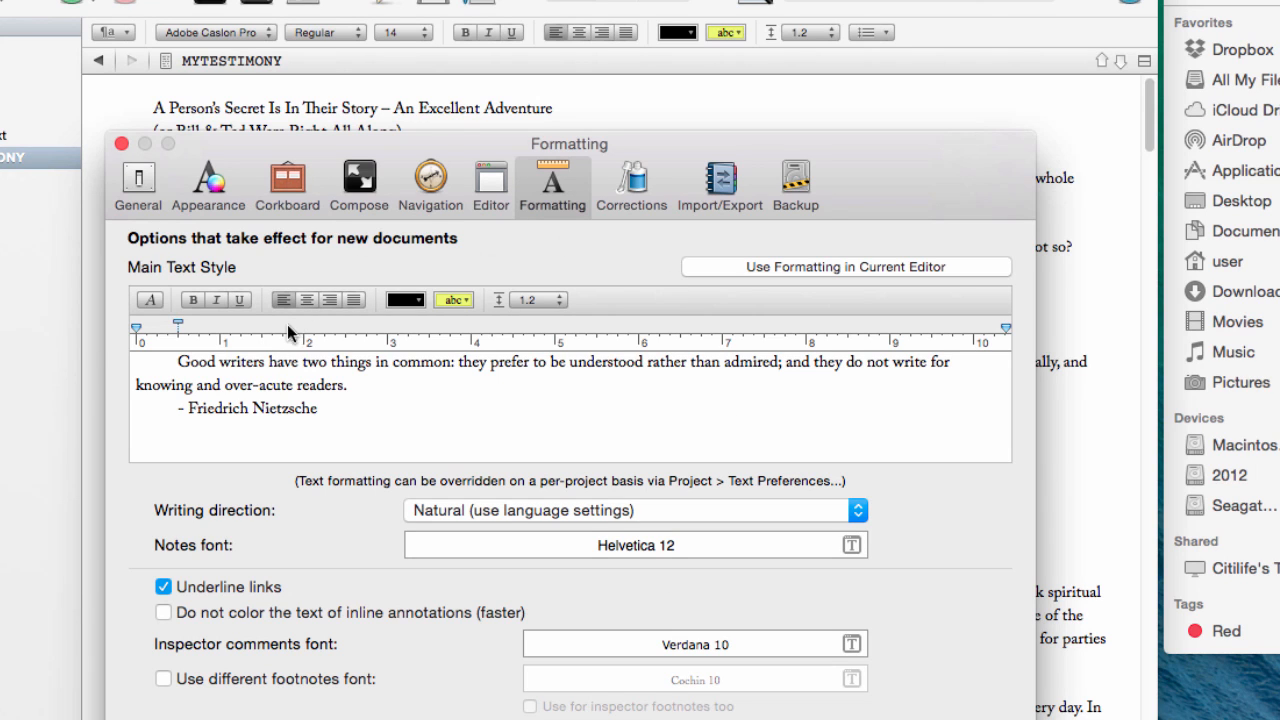
pyautogui.click(121, 146)
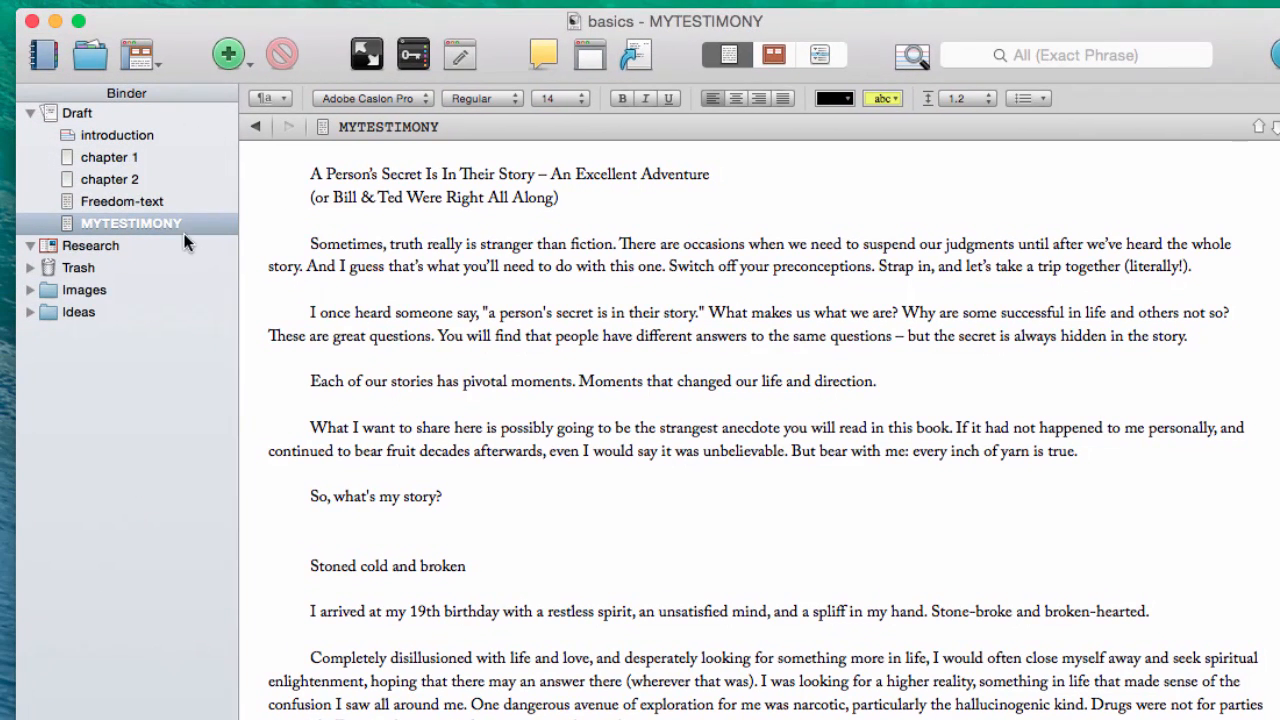
# Add a new text document after MYTESTIMONY in the Draft folder and write "This takes on my default styles." in it
pyautogui.click(228, 55)
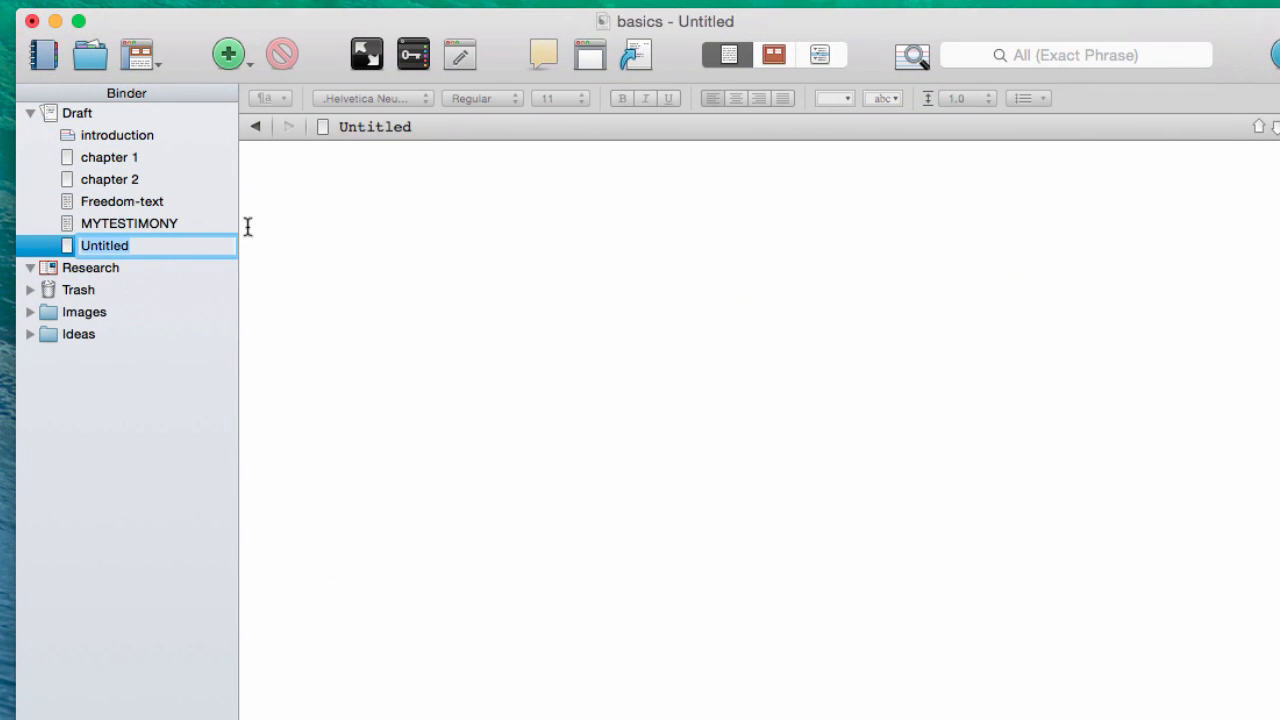
pyautogui.click(410, 197)
pyautogui.write('t')
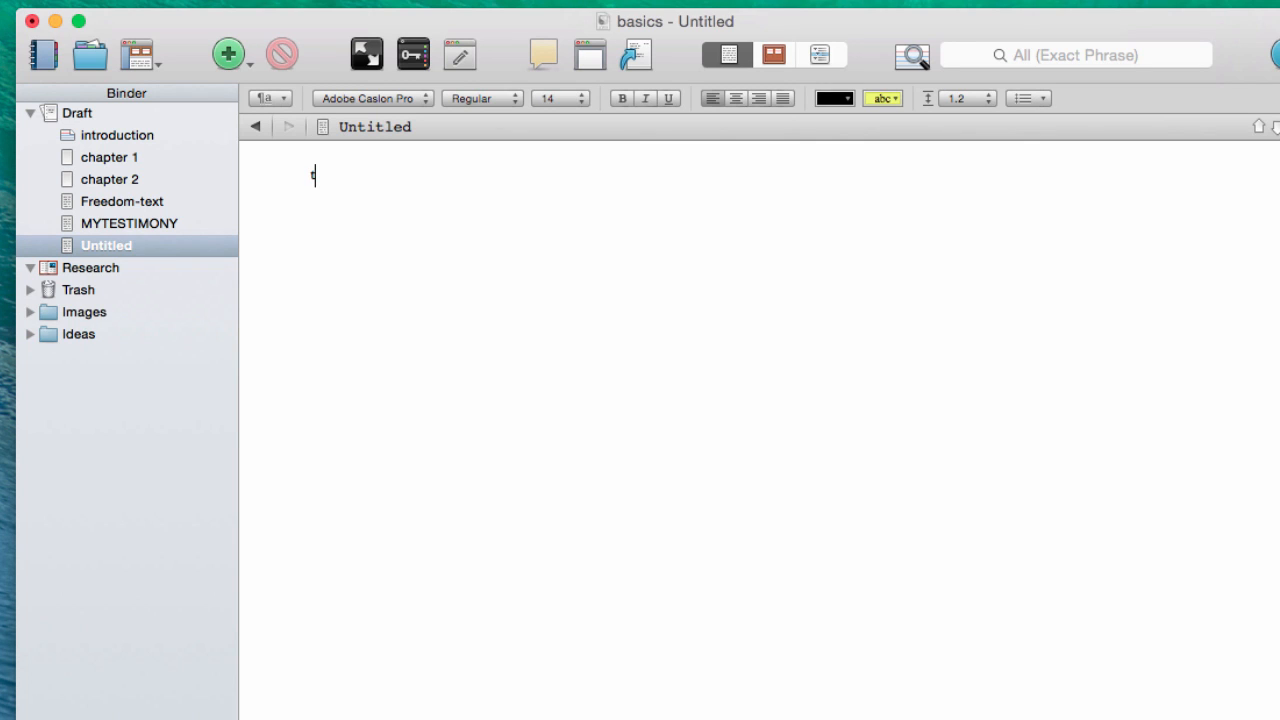
pyautogui.write('his takes on my ')
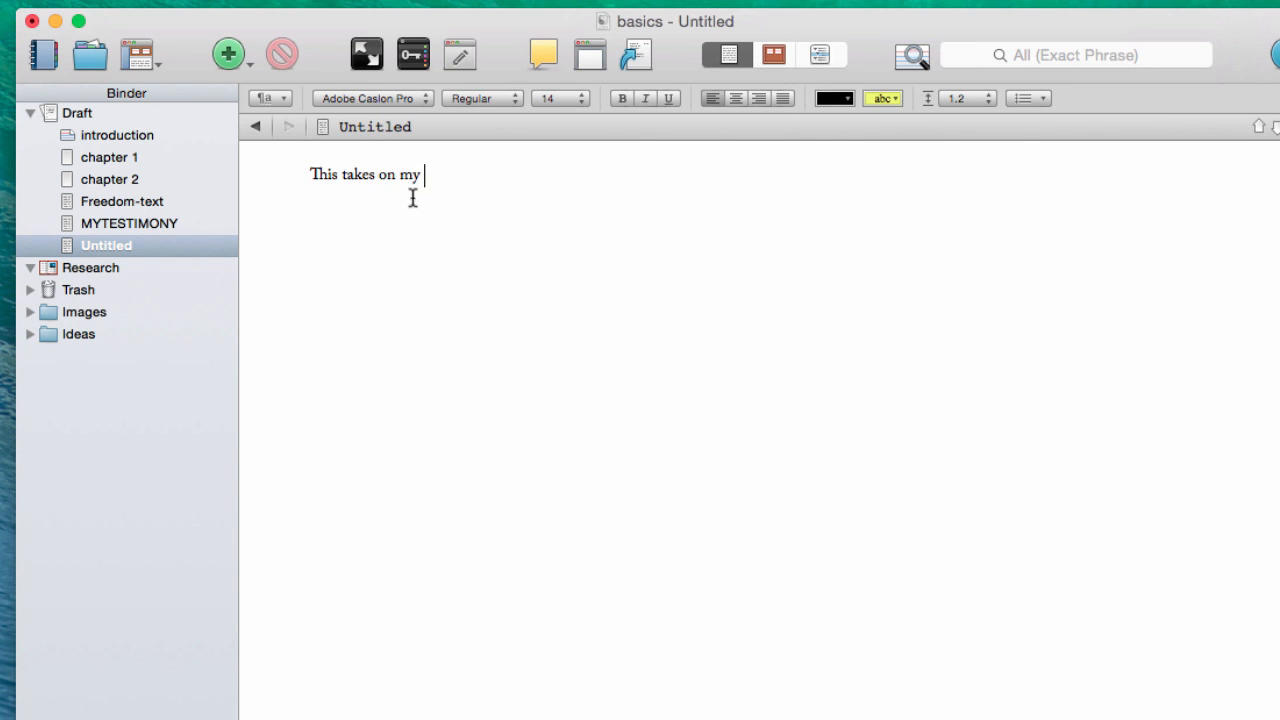
pyautogui.write('default styles.')
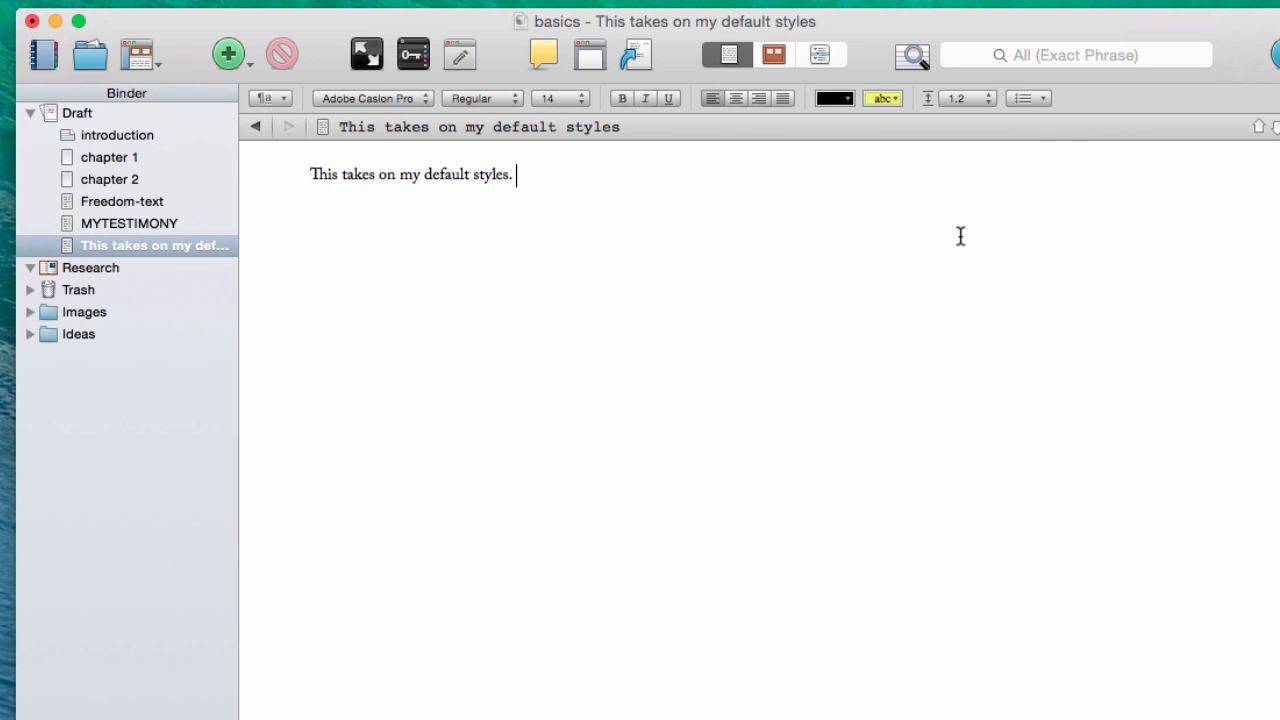
# Copy the Word document's text from its title through "So, what's my story?" and paste it into the new Scrivener document below the first sentence
pyautogui.press('super+Tab')
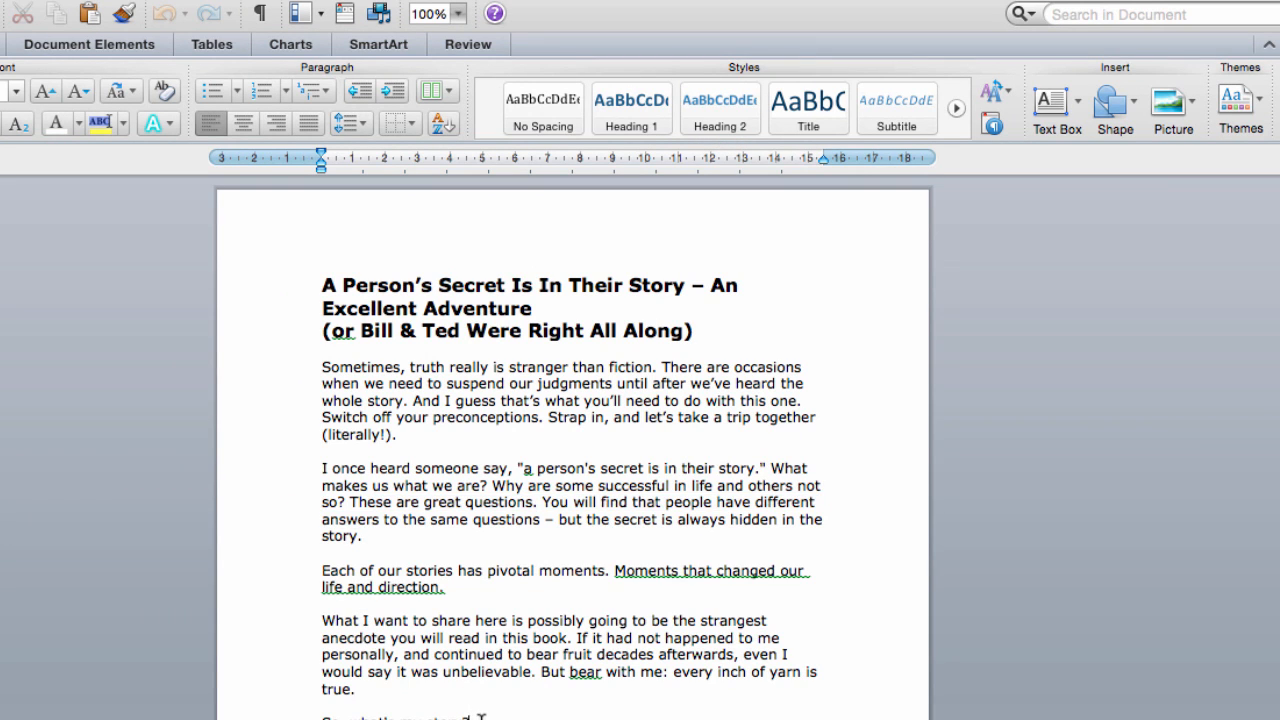
pyautogui.moveTo(478, 712); pyautogui.dragTo(250, 295)
pyautogui.press('super+c')
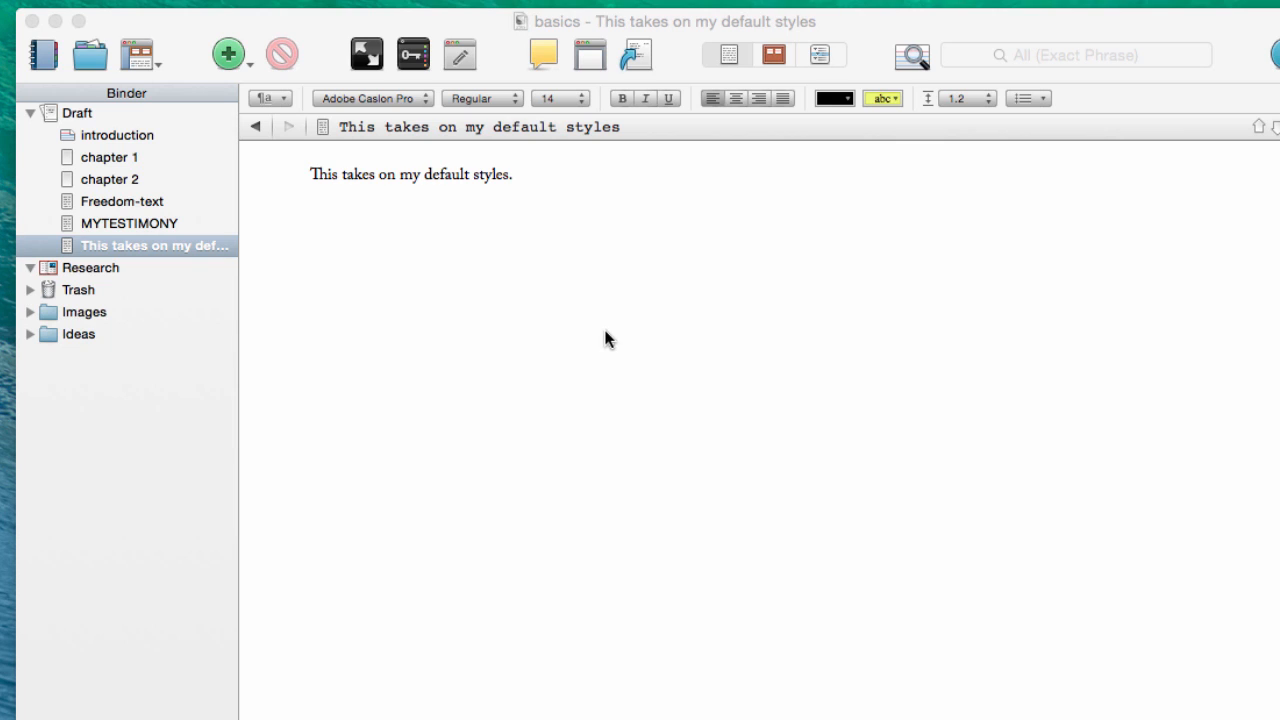
pyautogui.click(583, 240)
pyautogui.press('Return')
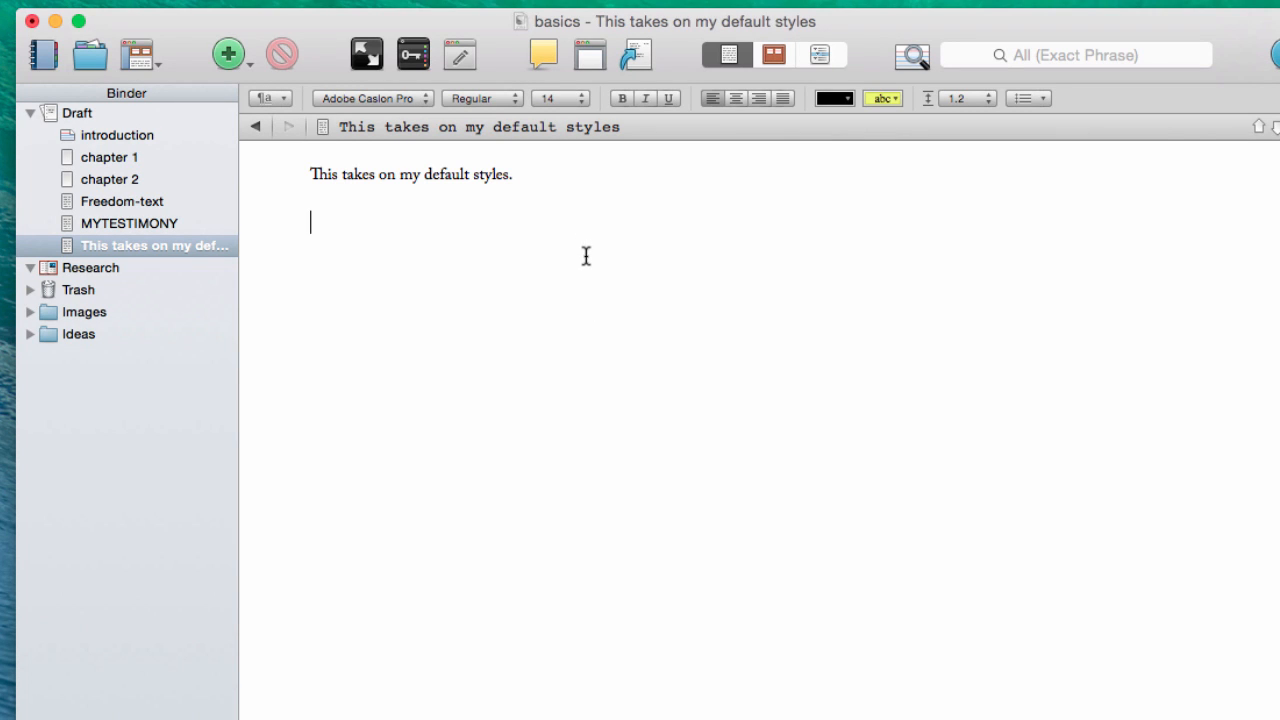
pyautogui.press('super+v')
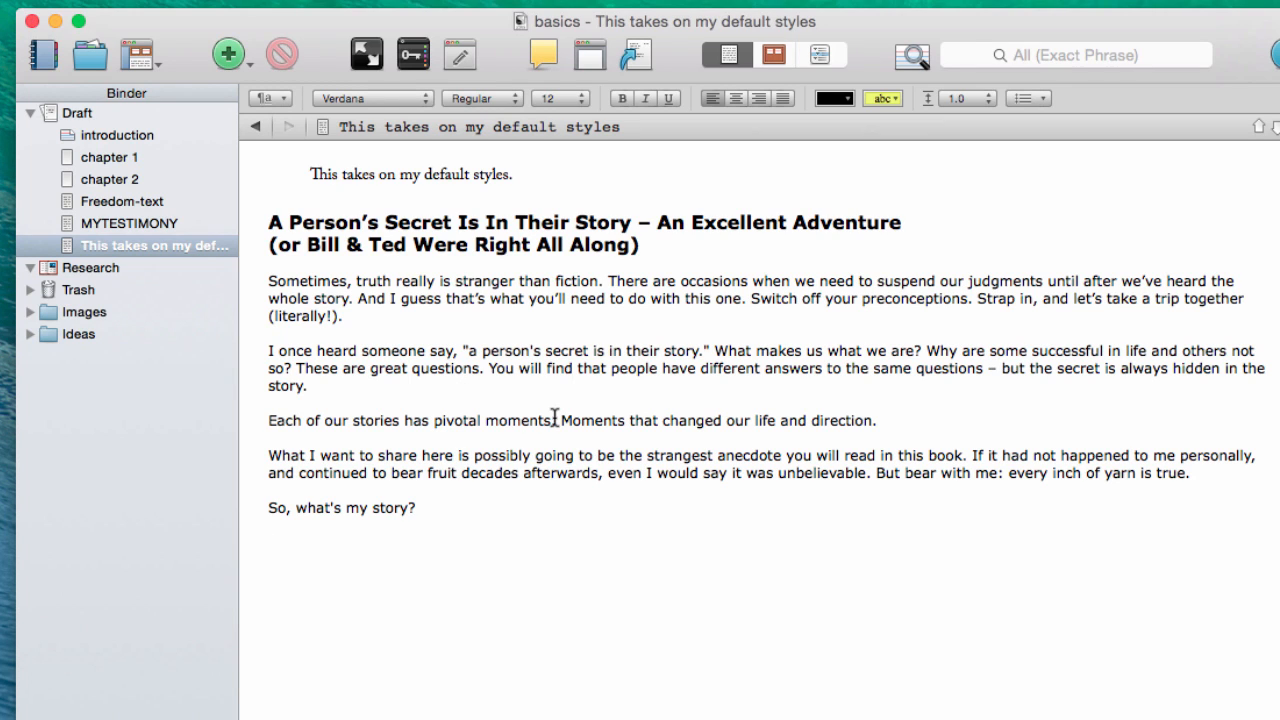
# Undo the last paste and paste the copied text again below the first sentence, matching the document's own style
pyautogui.press('super+z')
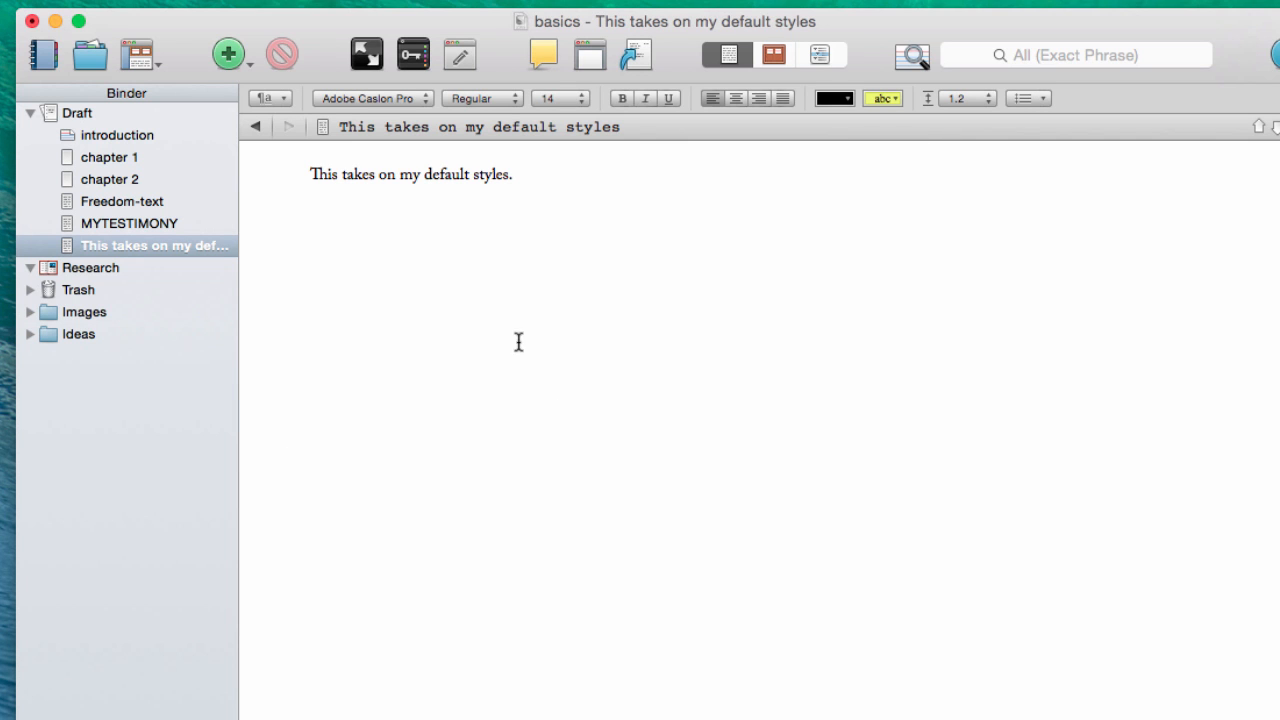
pyautogui.click(180, 14)
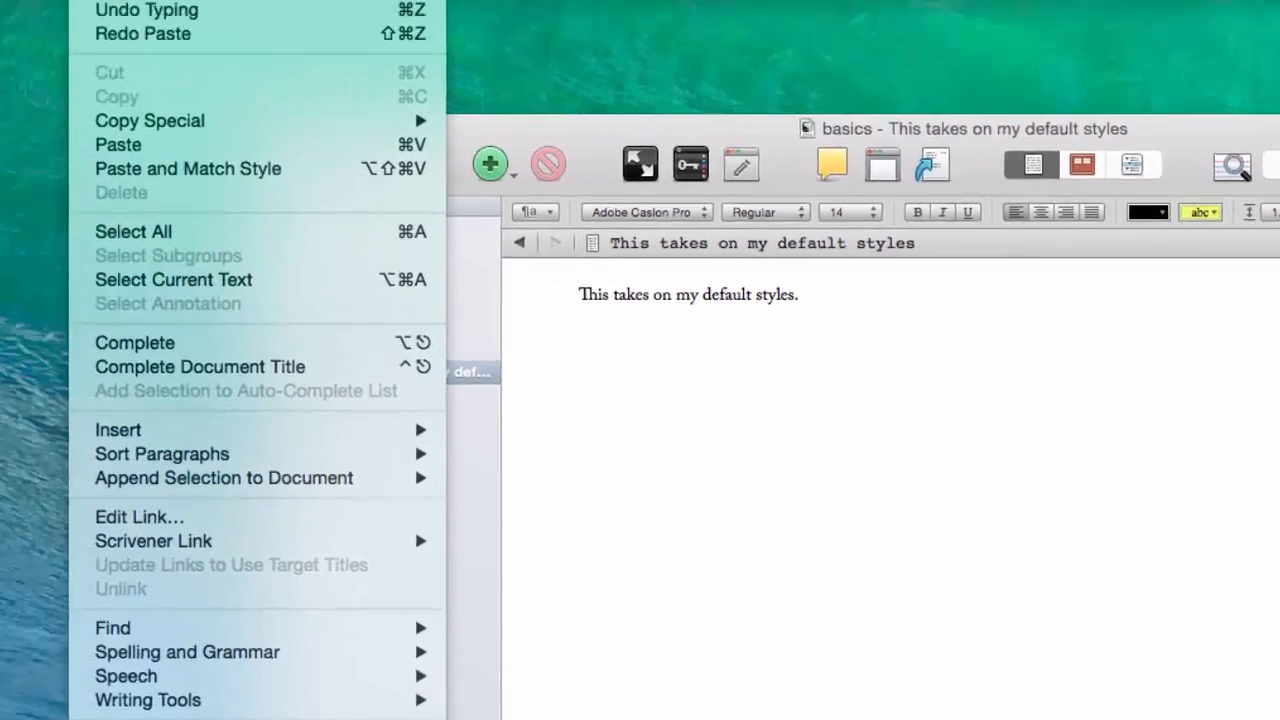
pyautogui.moveTo(228, 8)
pyautogui.moveTo(168, 8)
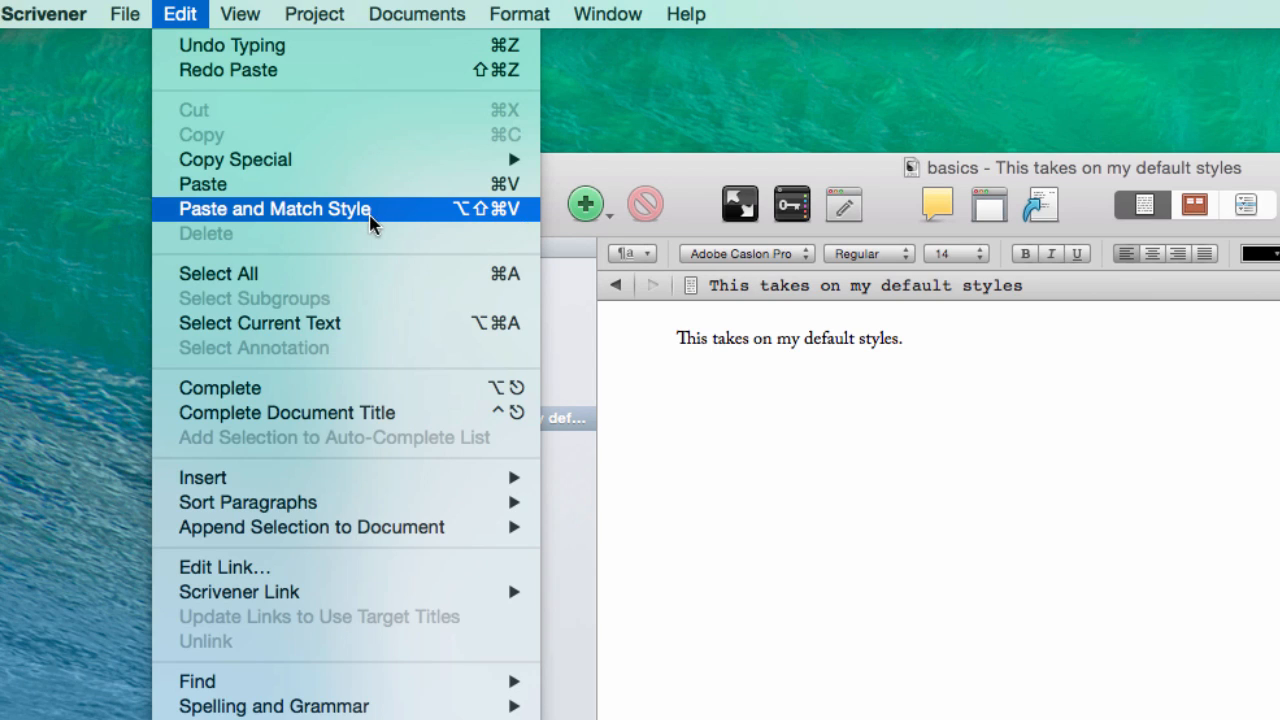
pyautogui.click(422, 212)
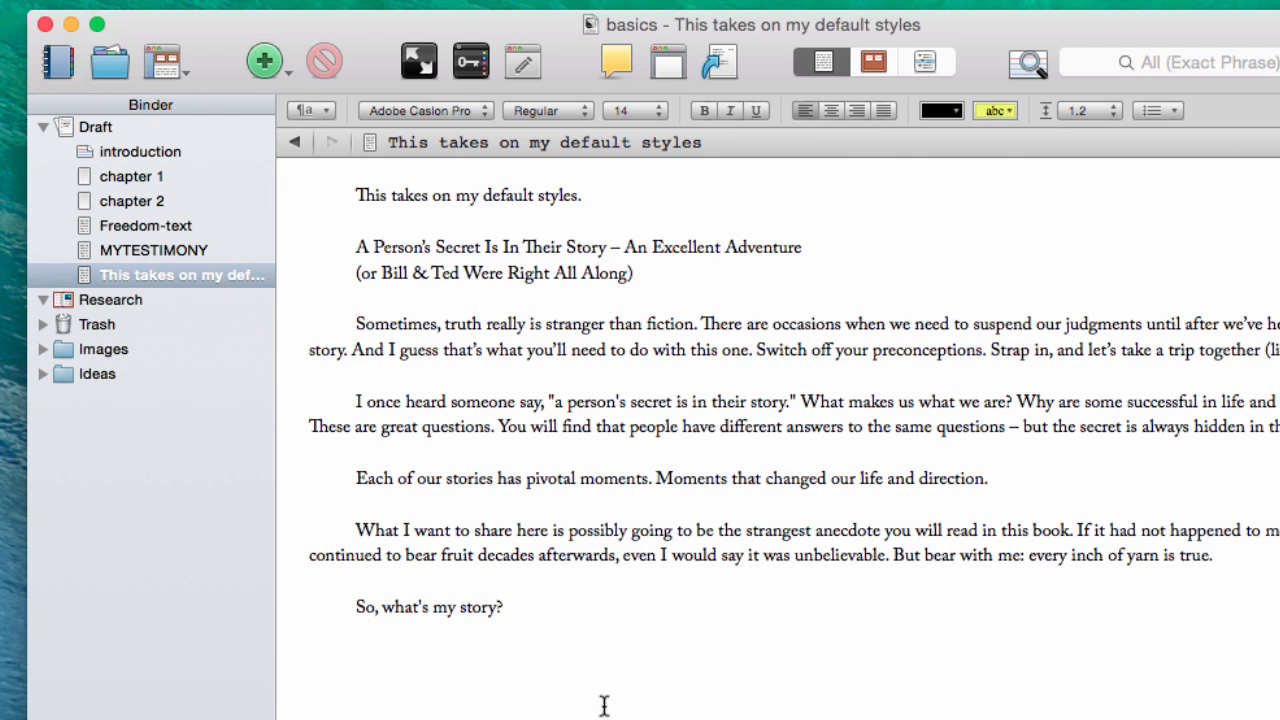
pyautogui.click(612, 678)
# Display the whole Draft folder as one continuous composite text and read through its combined documents
pyautogui.click(872, 63)
pyautogui.click(823, 63)
pyautogui.click(104, 134)
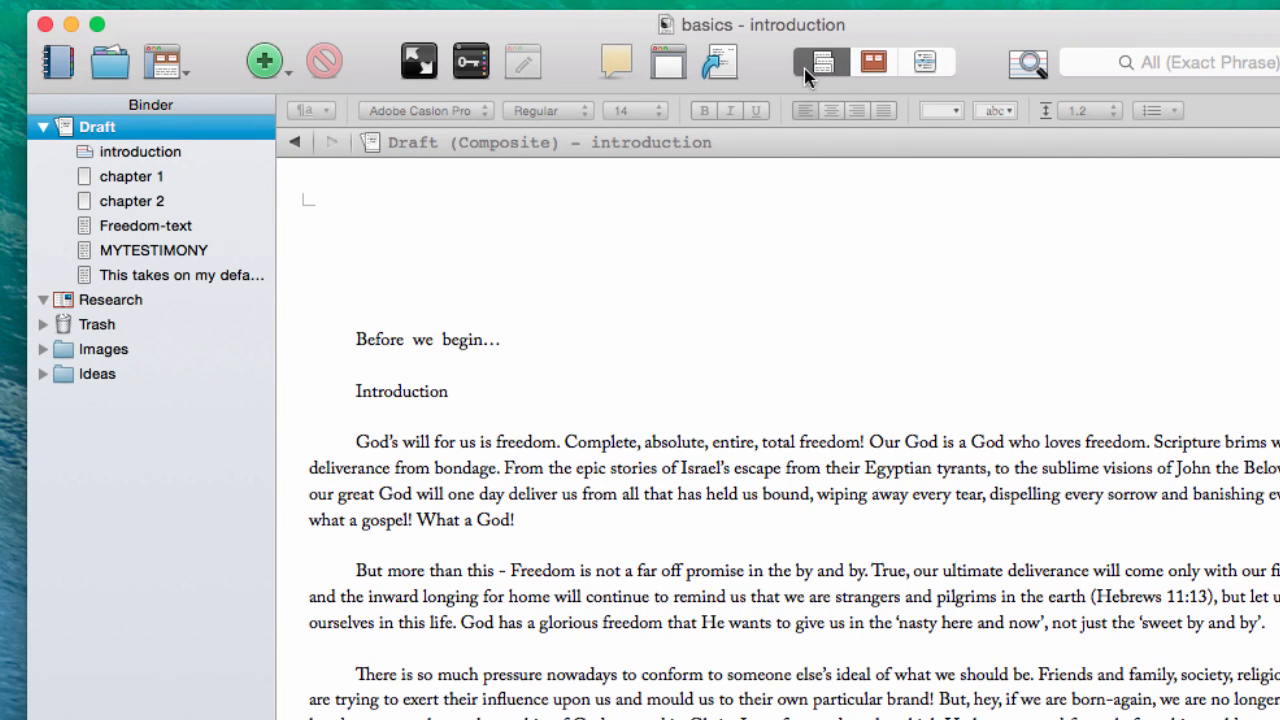
pyautogui.scroll(-10, 669, 380)
pyautogui.scroll(-20, 669, 380)
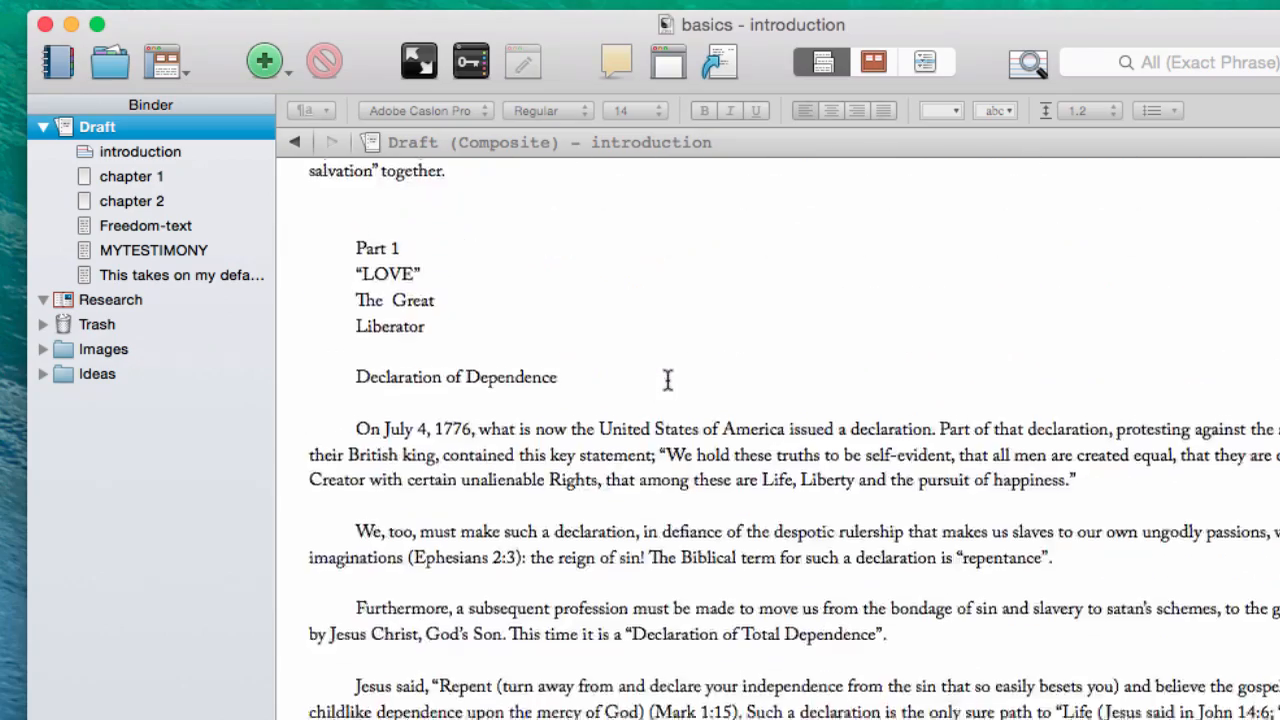
pyautogui.scroll(-20, 655, 383)
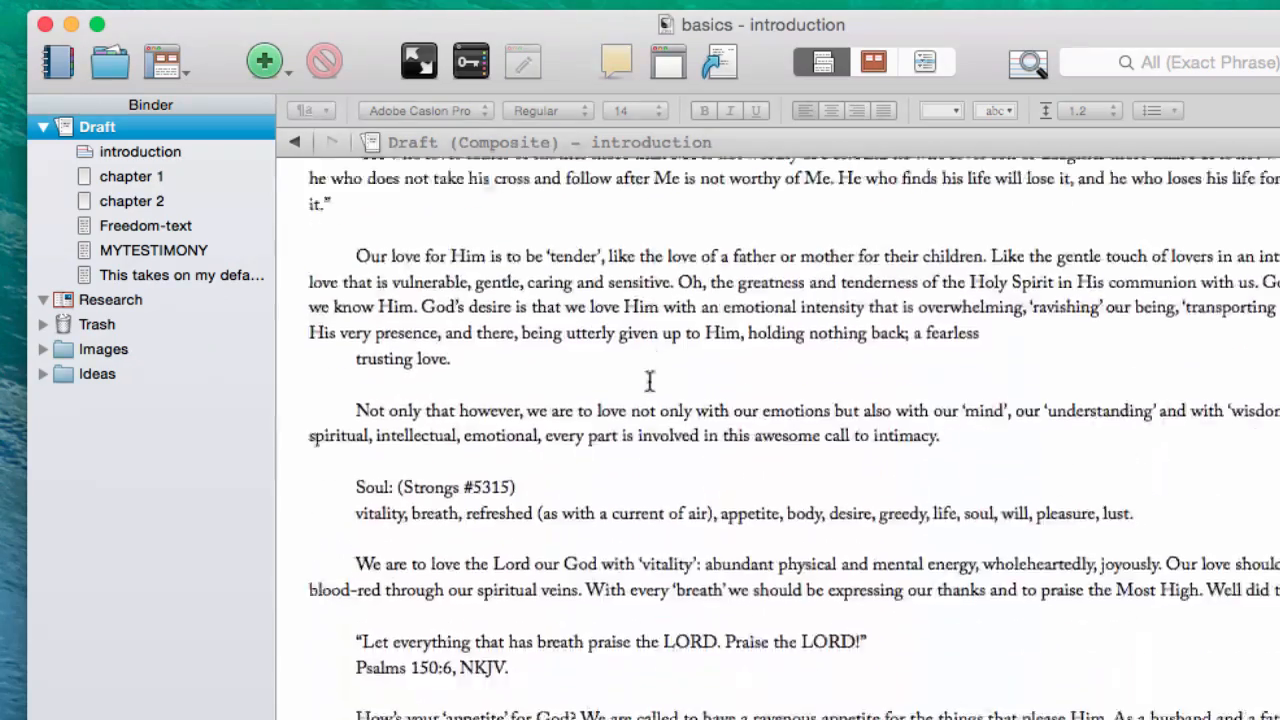
pyautogui.scroll(-20, 630, 385)
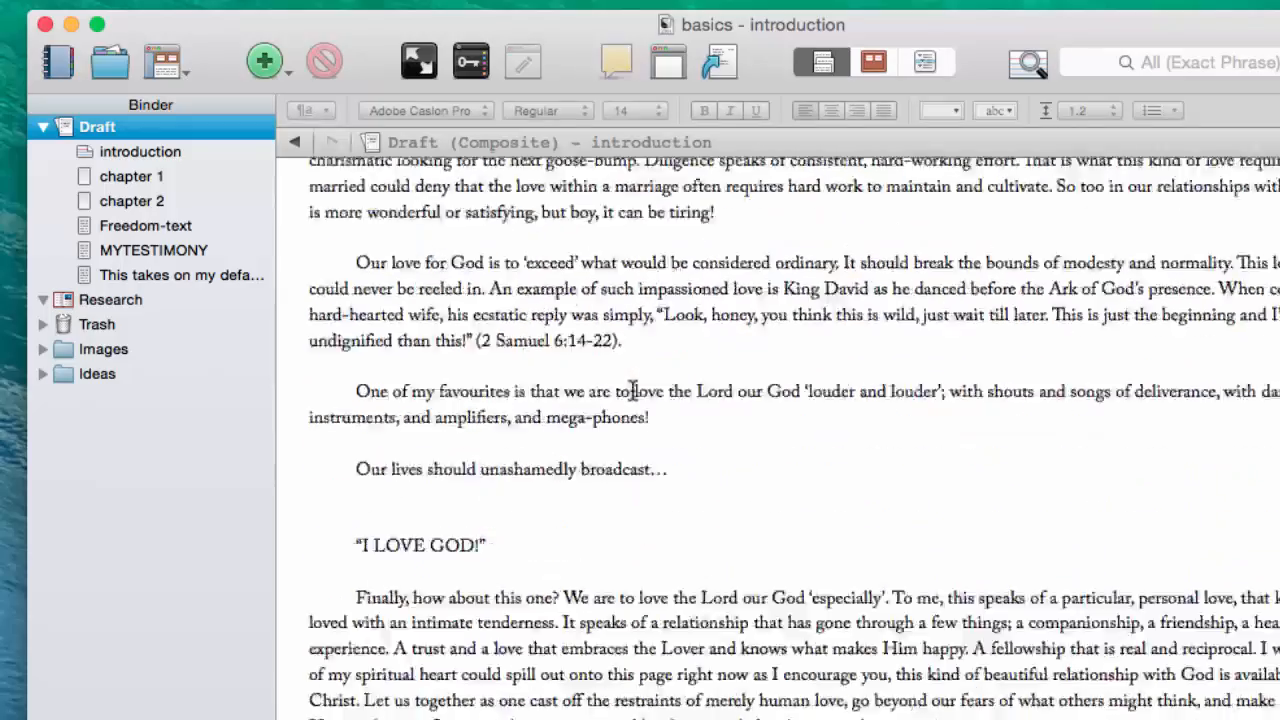
pyautogui.scroll(-20, 607, 372)
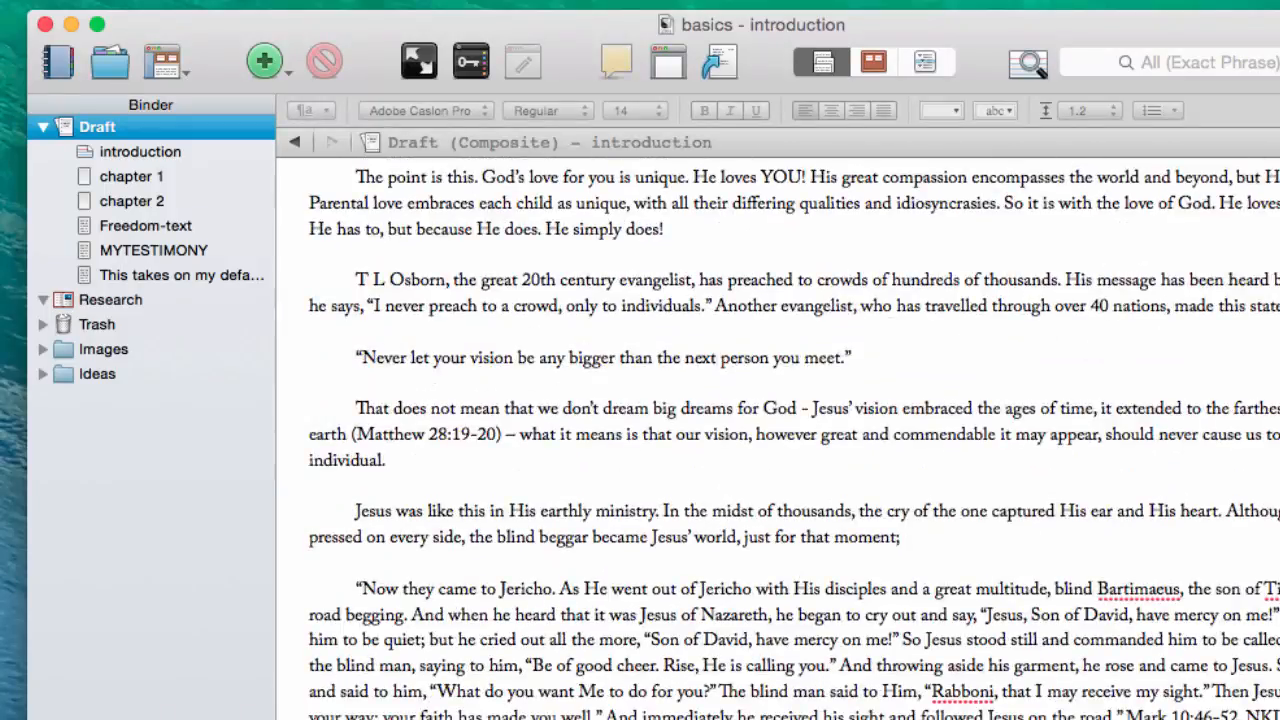
pyautogui.scroll(-20, 790, 440)
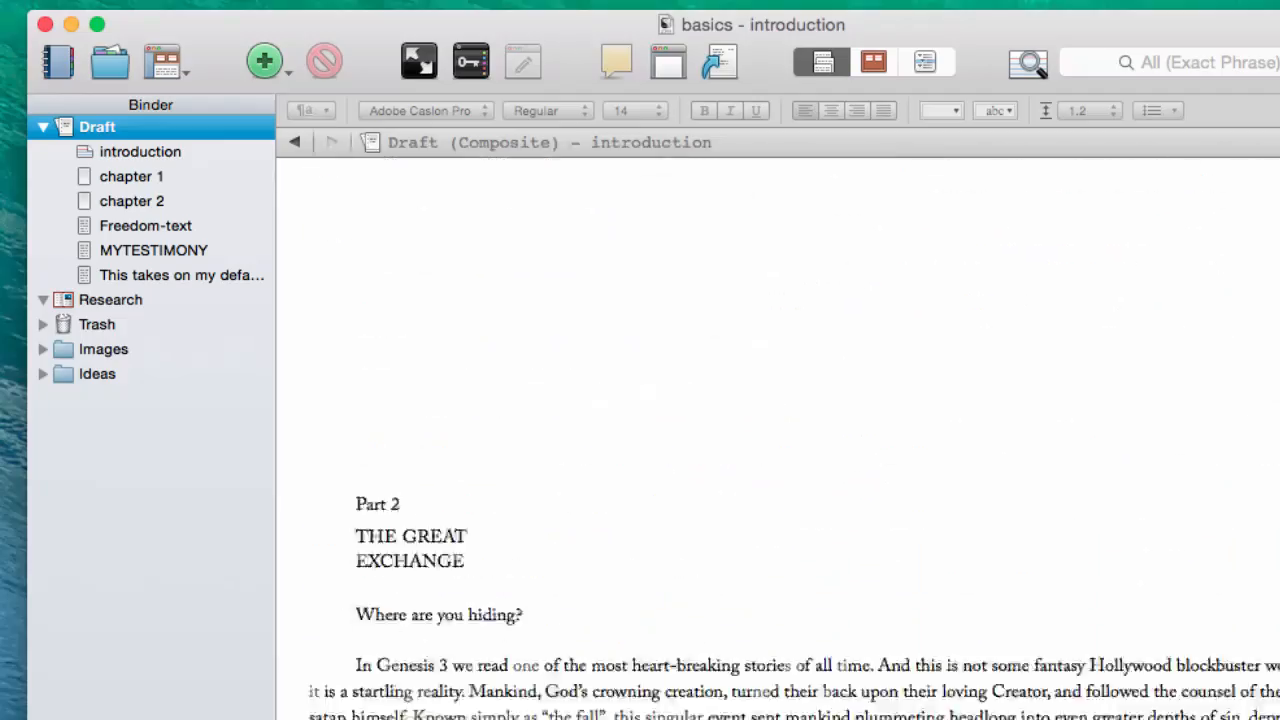
pyautogui.scroll(-20, 780, 440)
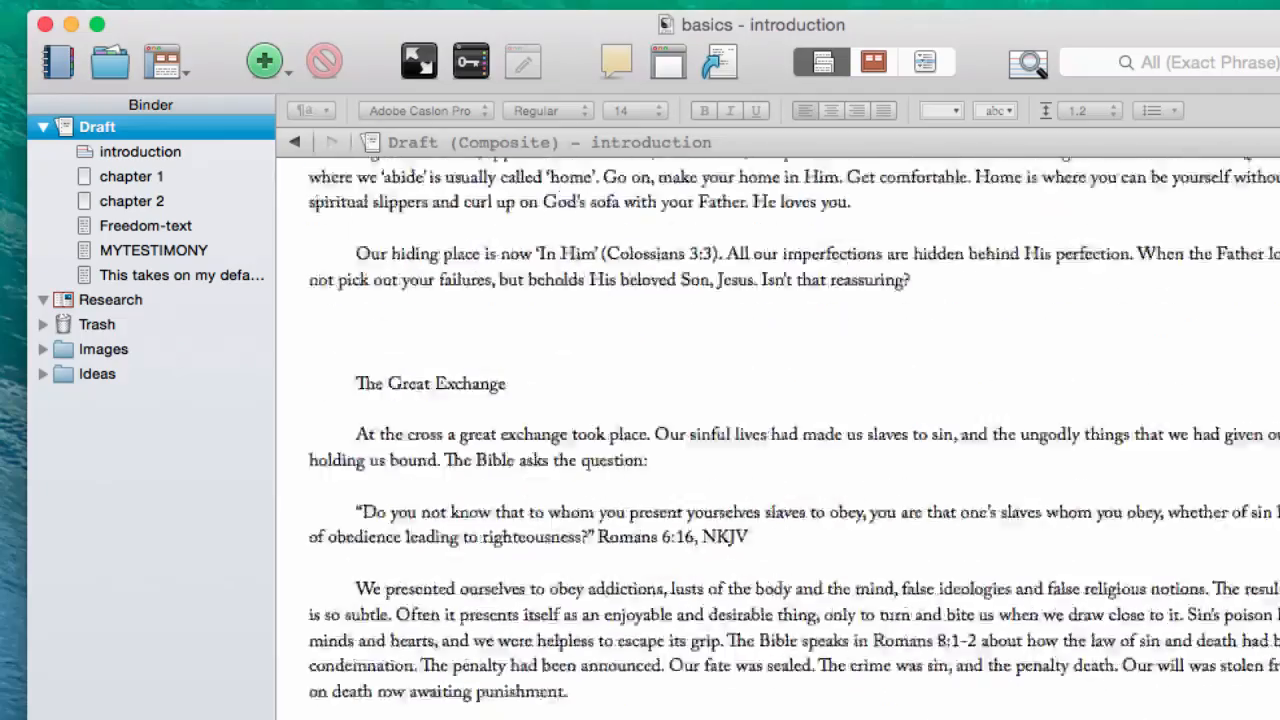
pyautogui.scroll(20, 780, 440)
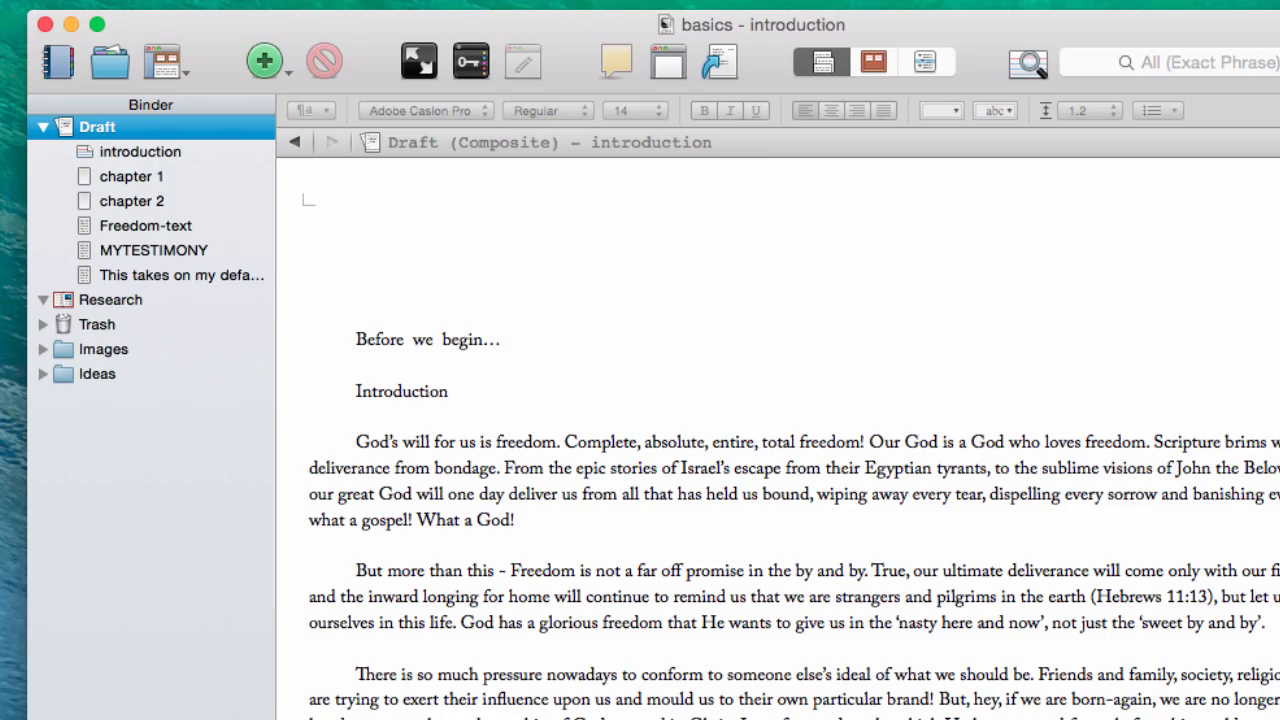
pyautogui.scroll(-20, 790, 450)
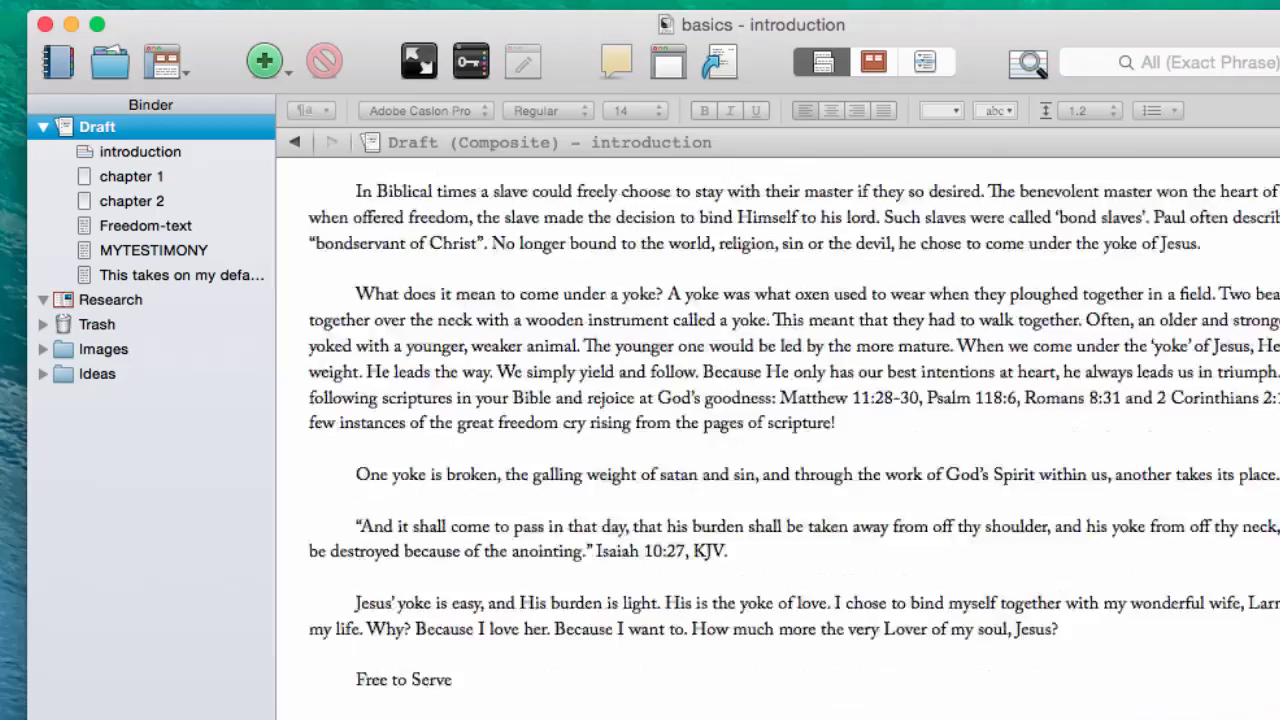
pyautogui.scroll(-20, 790, 450)
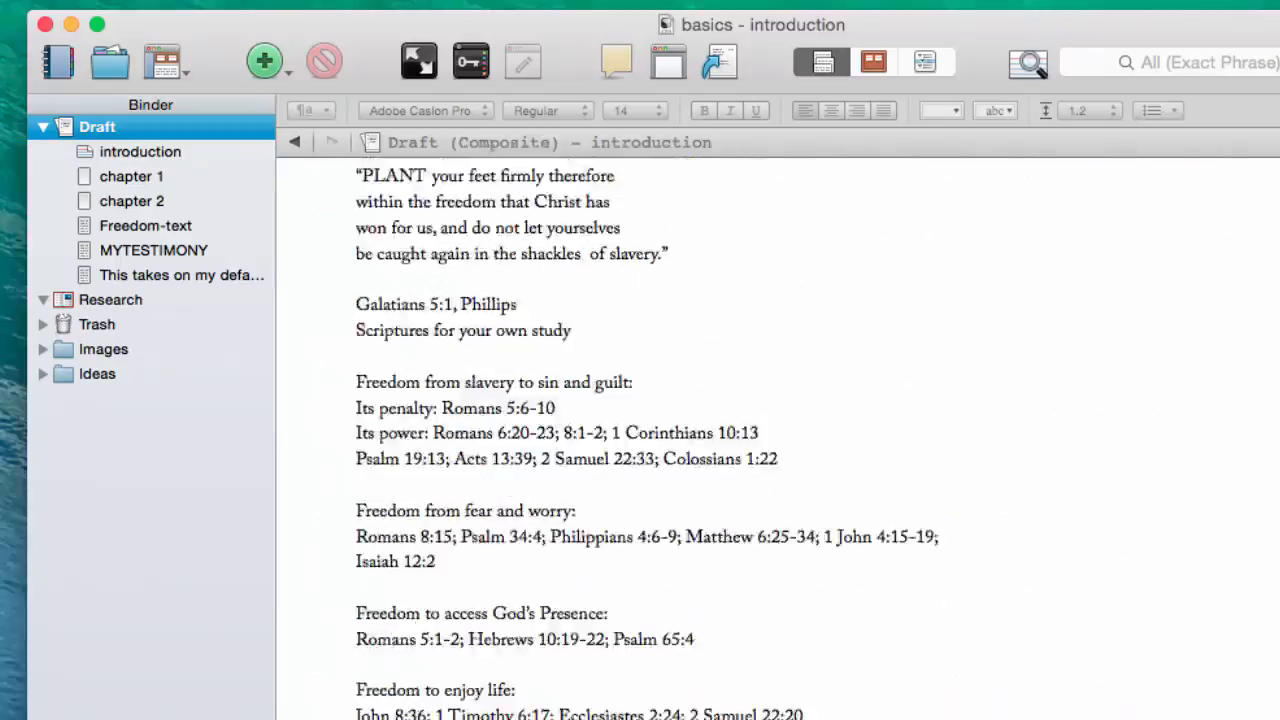
pyautogui.scroll(-20, 790, 450)
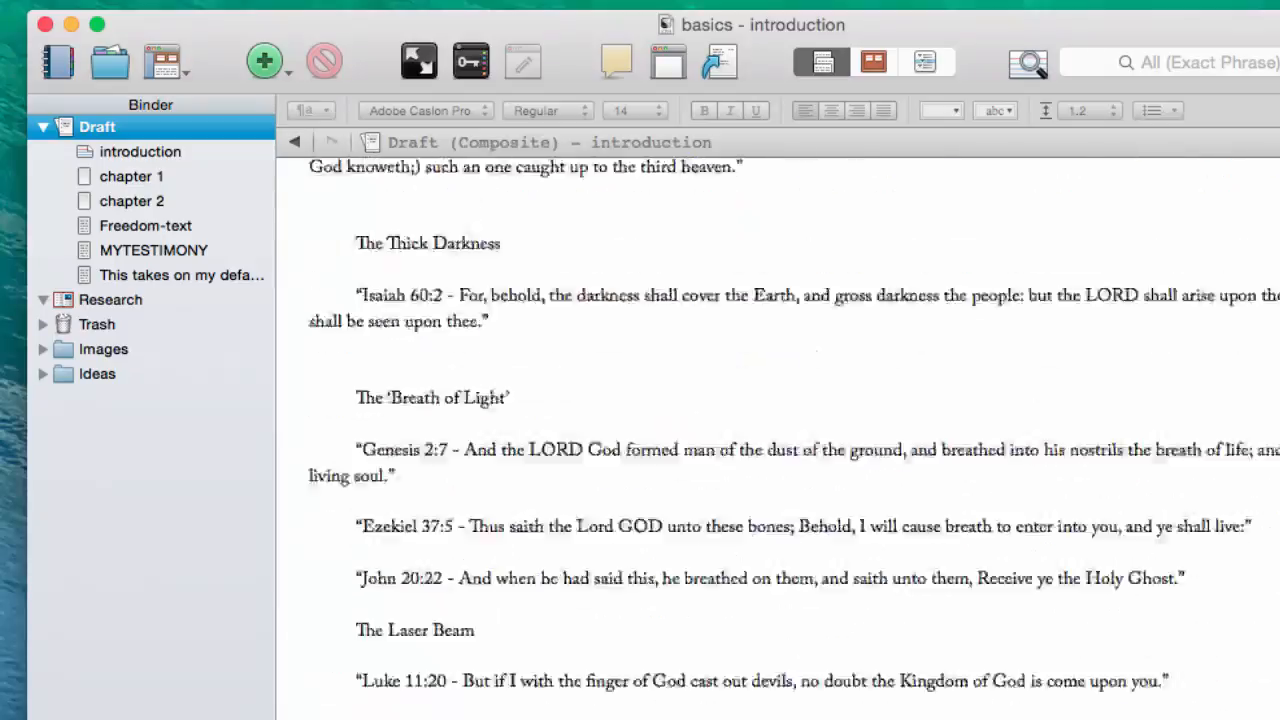
pyautogui.scroll(-20, 790, 450)
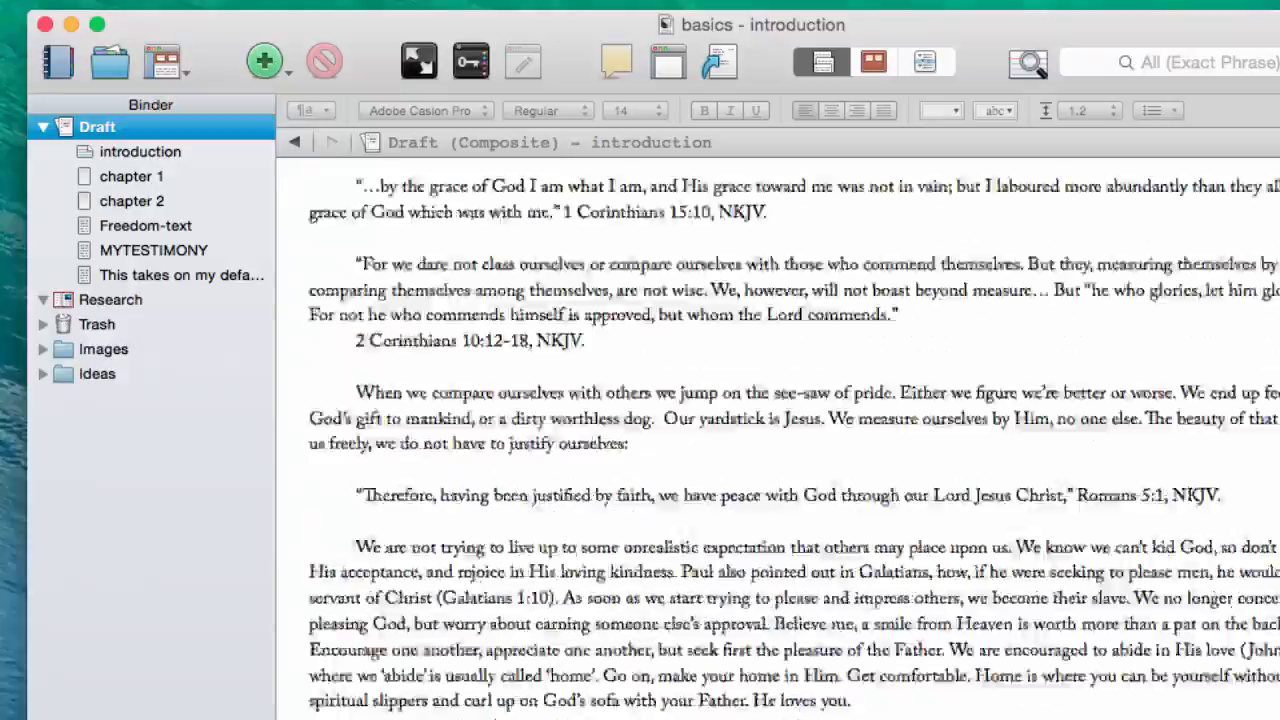
pyautogui.scroll(20, 790, 450)
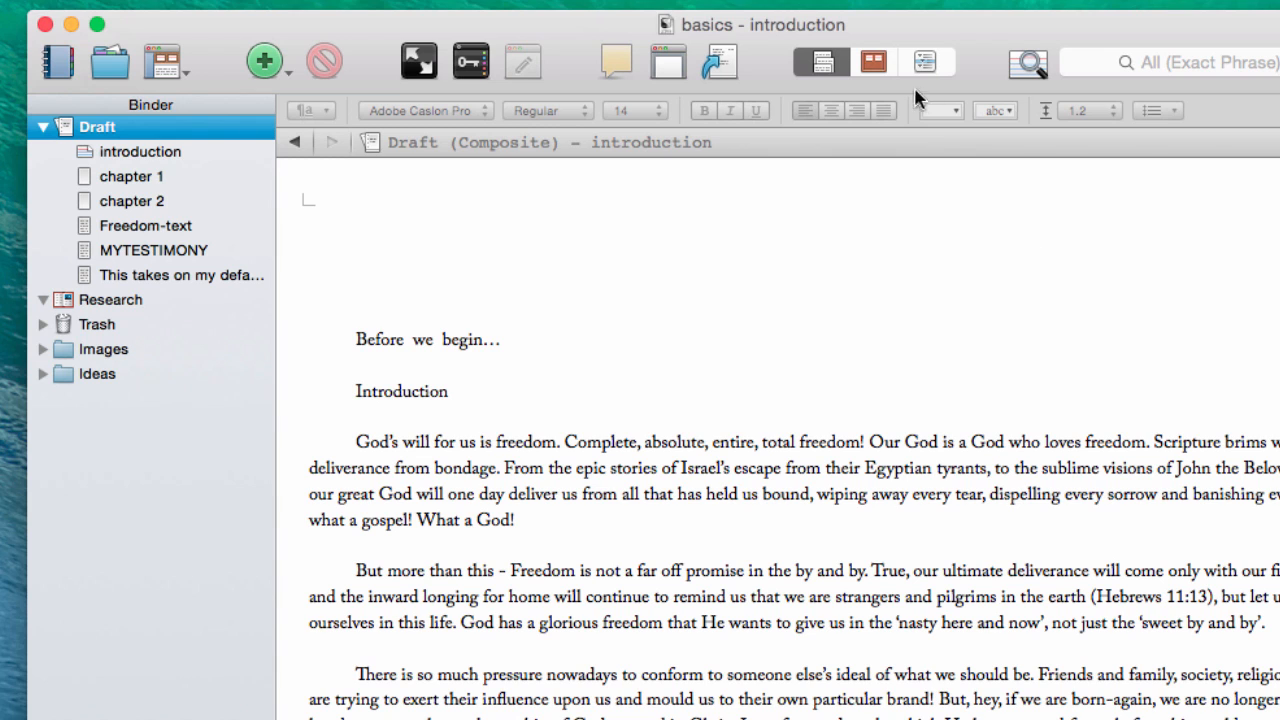
# View the introduction and Freedom-text documents individually, and return to the composite text of the Draft folder
pyautogui.click(177, 155)
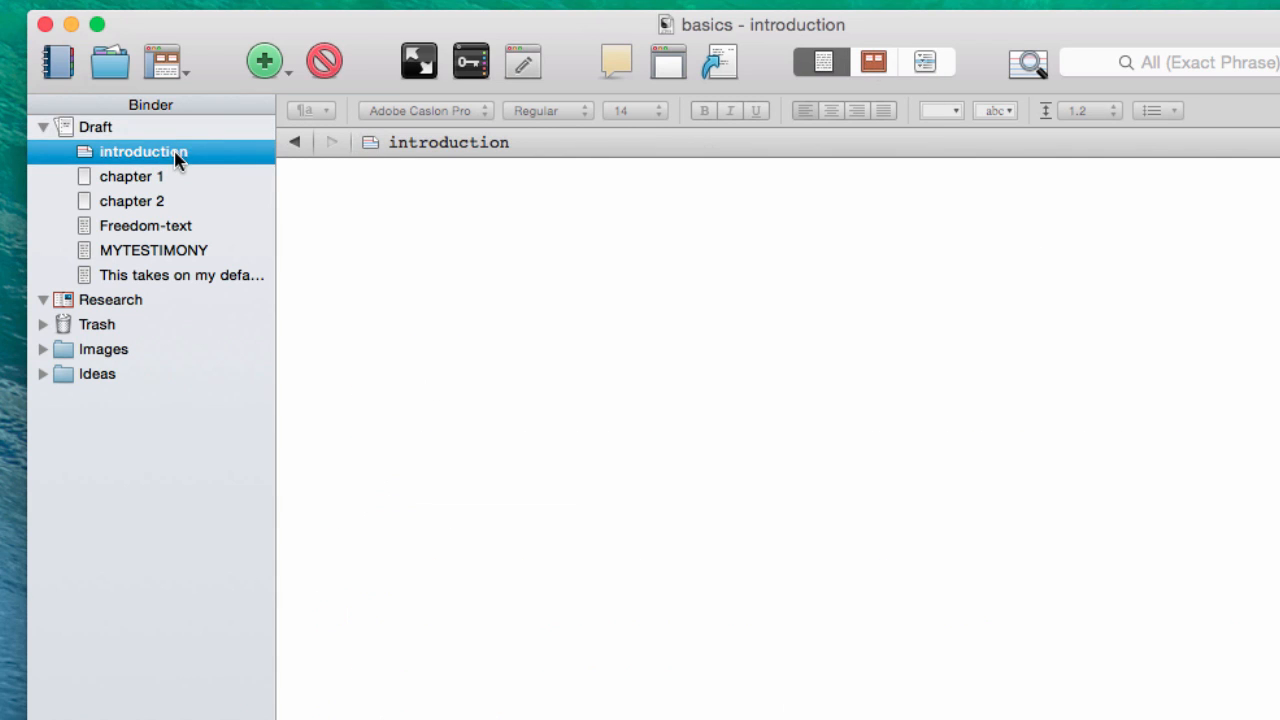
pyautogui.click(157, 225)
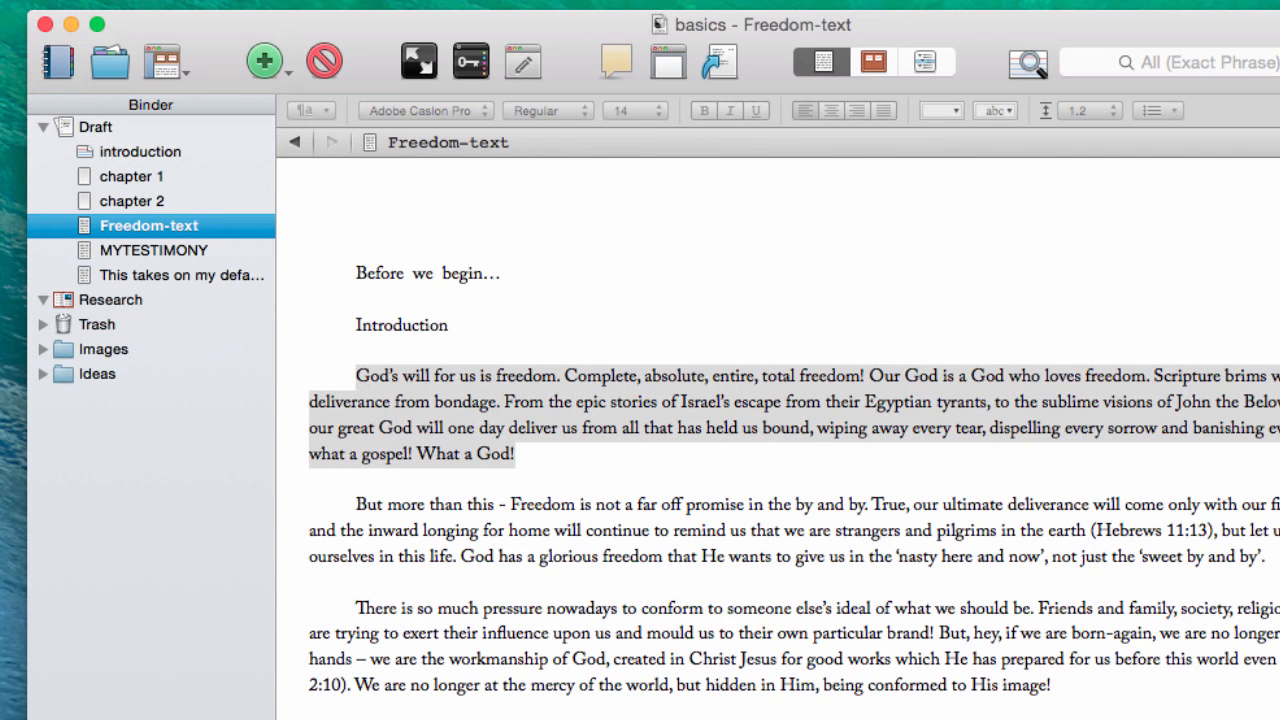
pyautogui.scroll(-20, 778, 438)
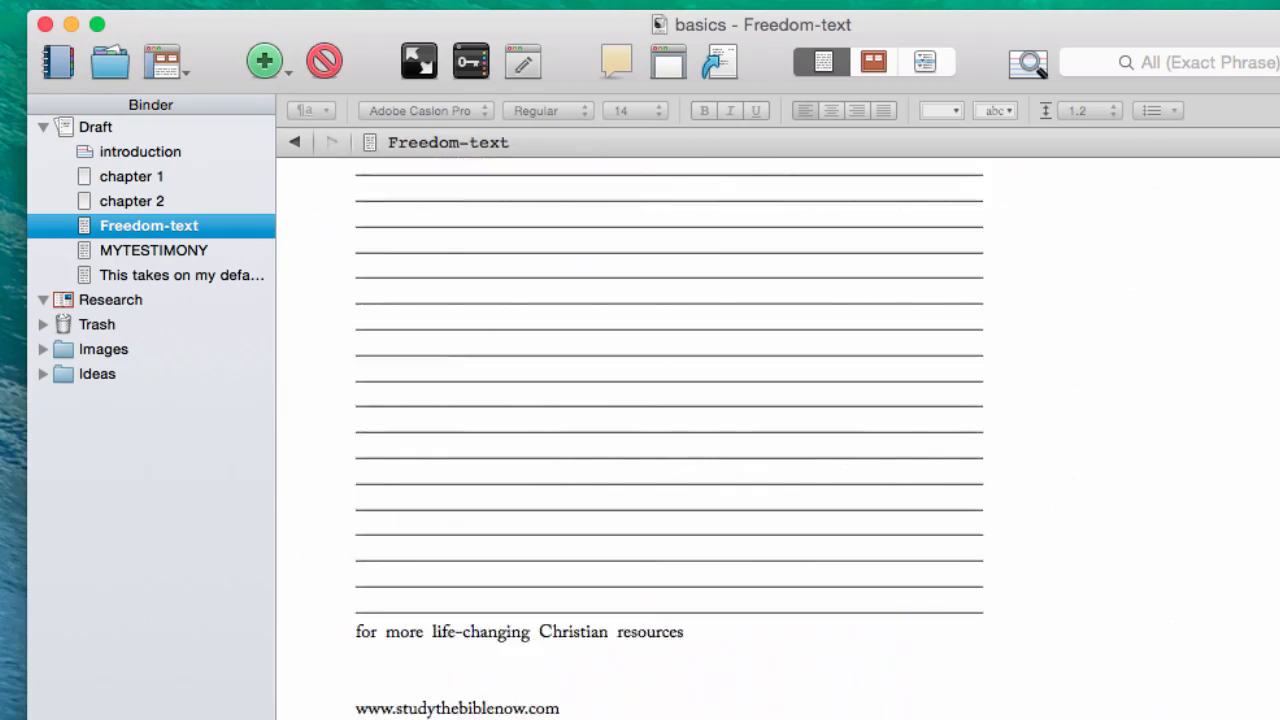
pyautogui.scroll(20, 778, 438)
pyautogui.scroll(20, 778, 438)
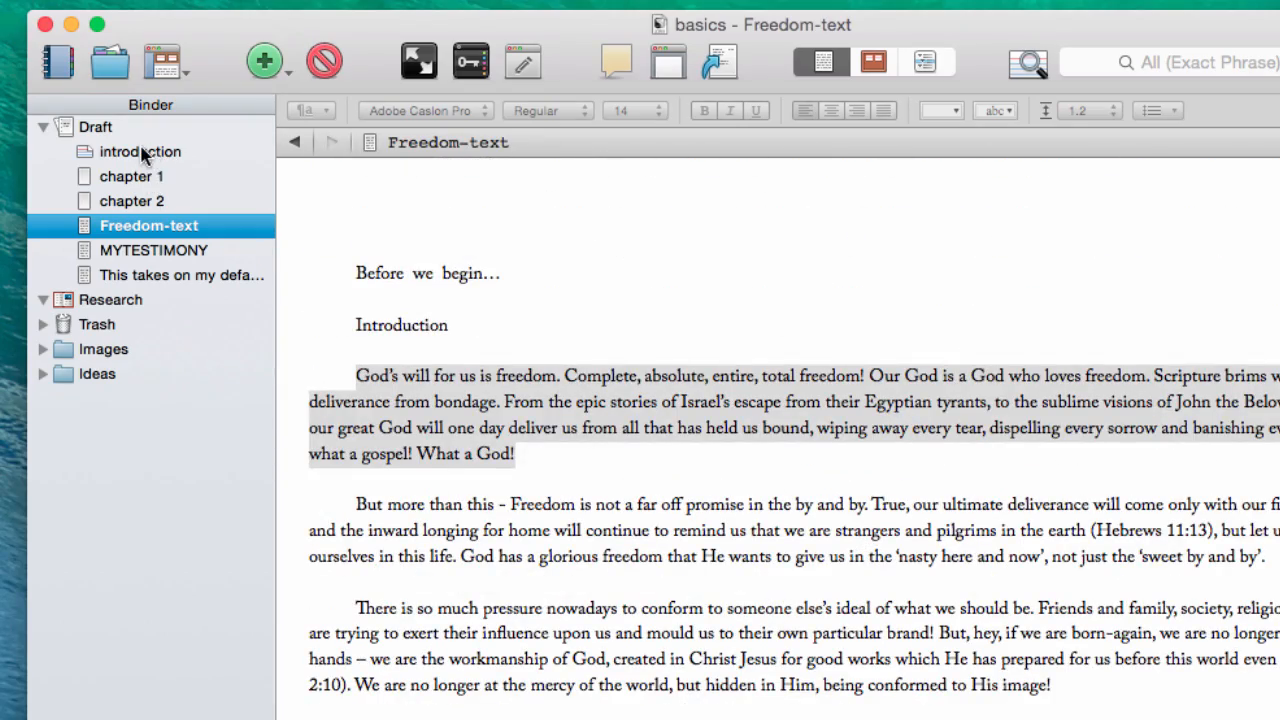
pyautogui.click(110, 131)
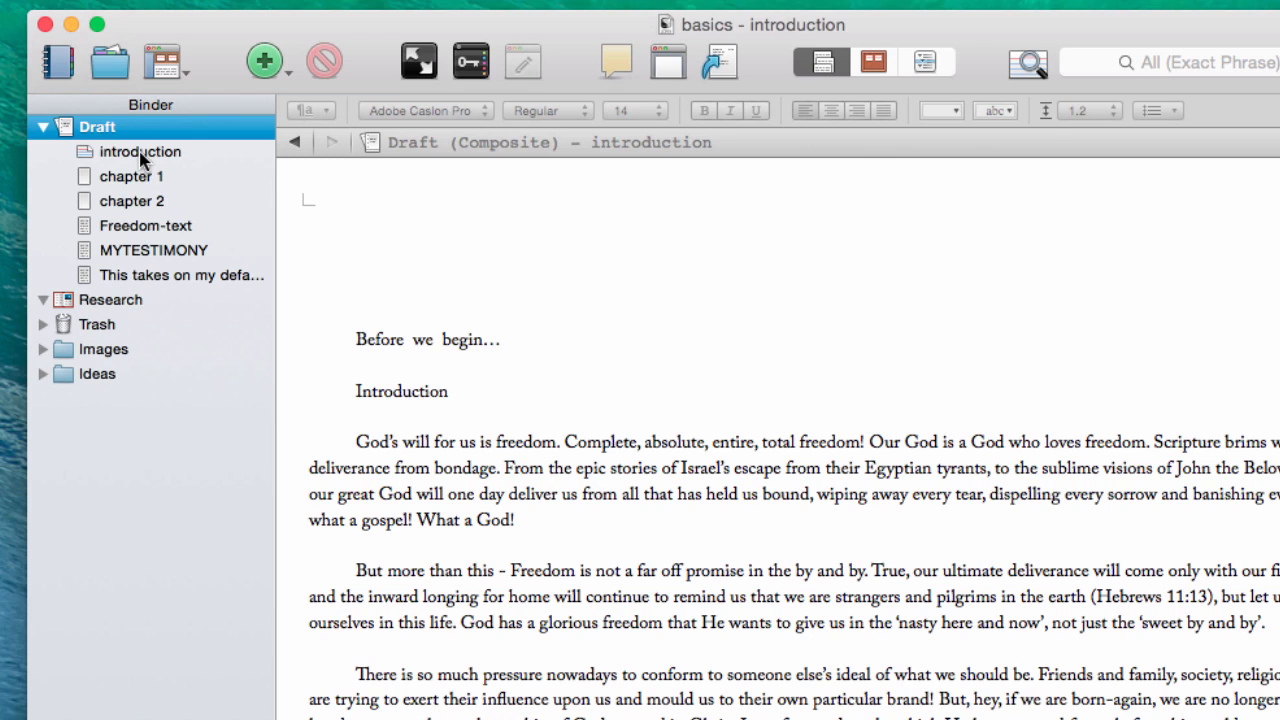
pyautogui.moveTo(140, 160)
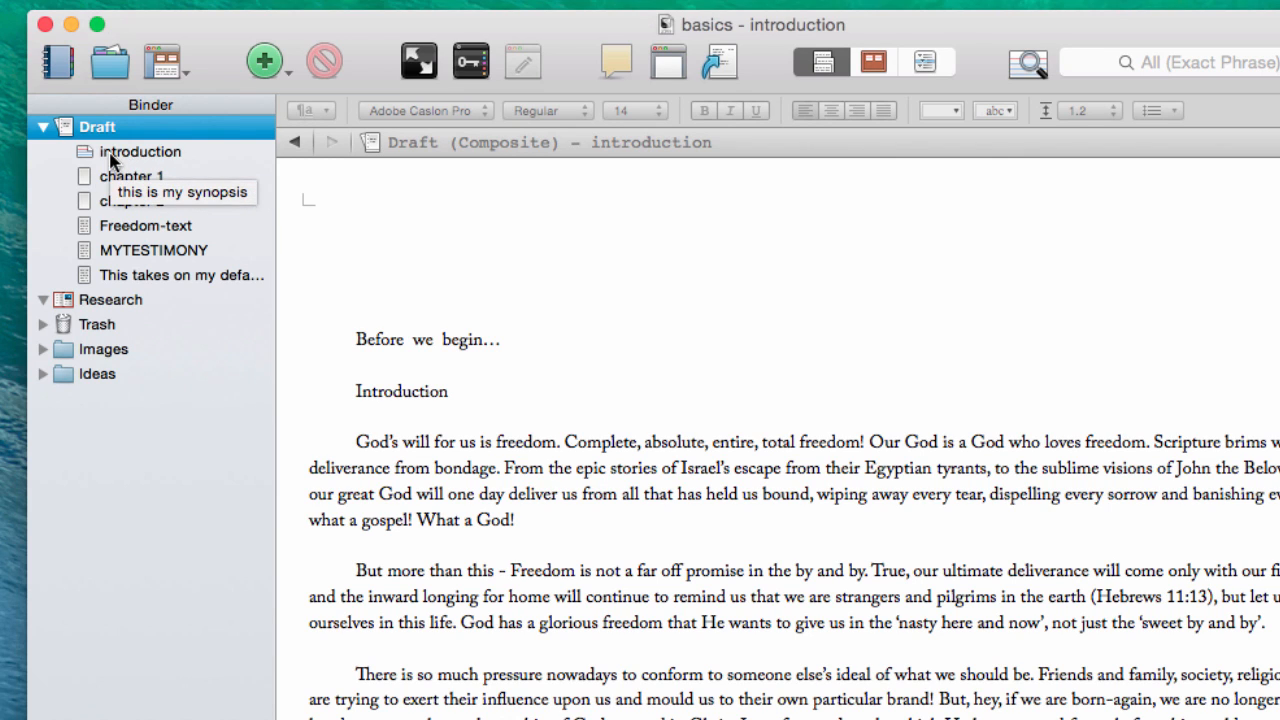
# Reorder the Draft folder so the default styles document follows chapter 2, with MYTESTIMONY and Freedom-text after it, and view the recombined text
pyautogui.click(163, 280)
pyautogui.moveTo(158, 278); pyautogui.dragTo(138, 190)
pyautogui.click(148, 228)
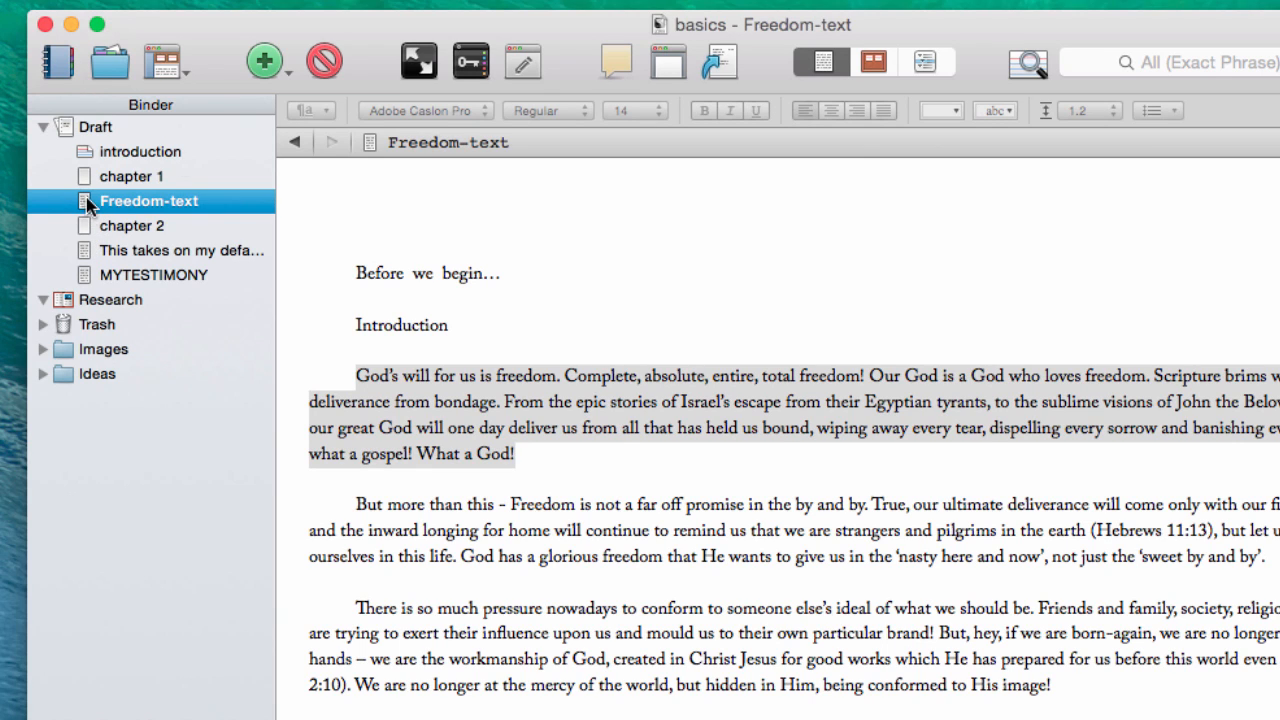
pyautogui.moveTo(88, 203); pyautogui.dragTo(84, 288)
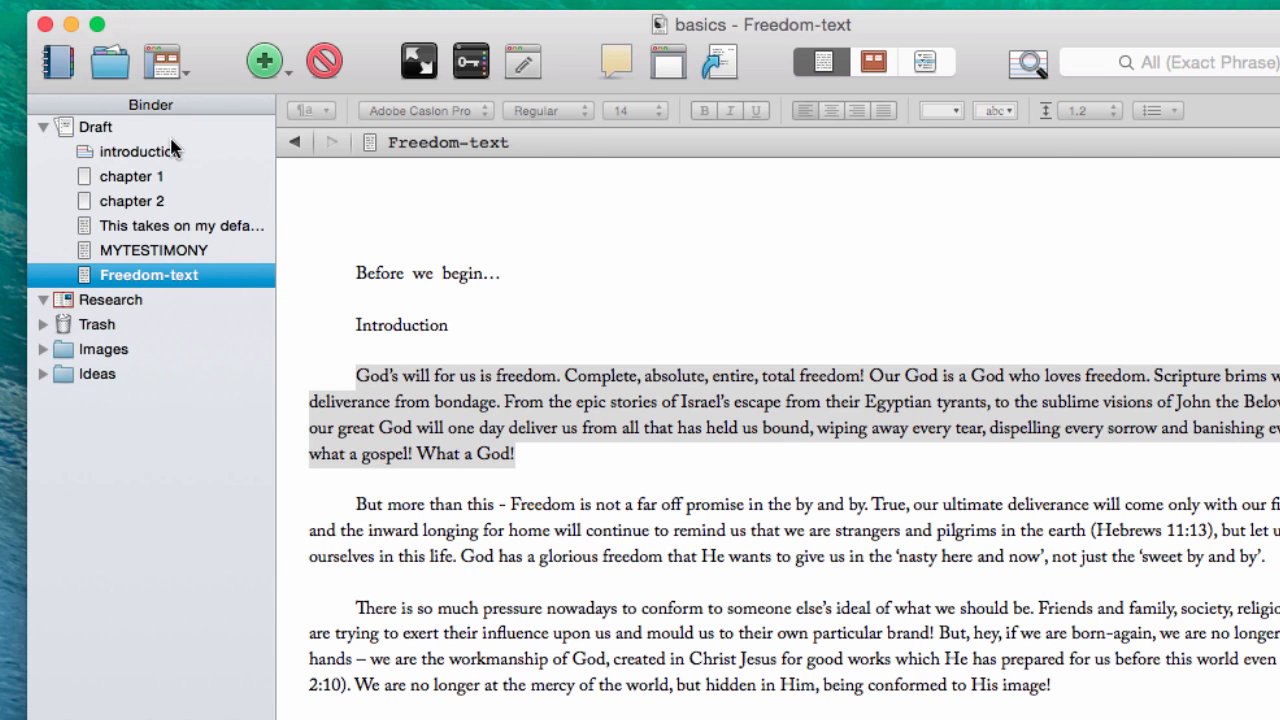
pyautogui.click(68, 128)
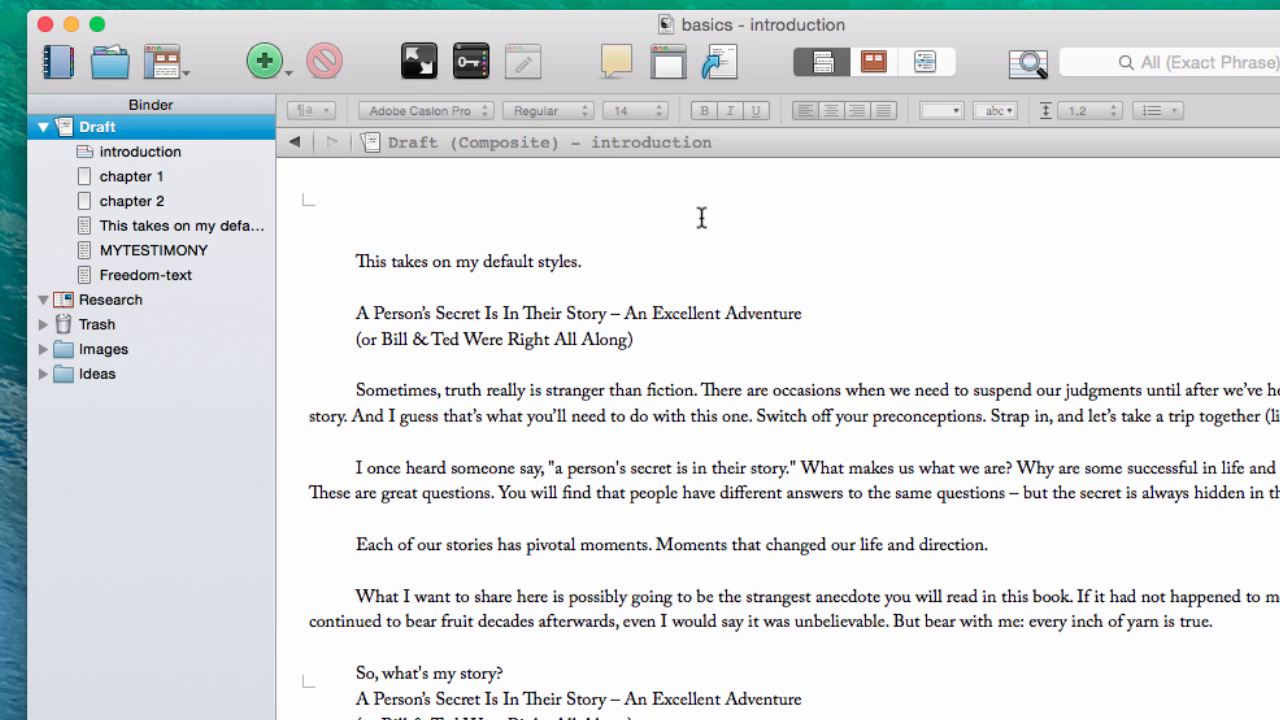
# Show the Draft folder as an outline and widen its Label and Status columns so the entries are fully readable
pyautogui.click(940, 62)
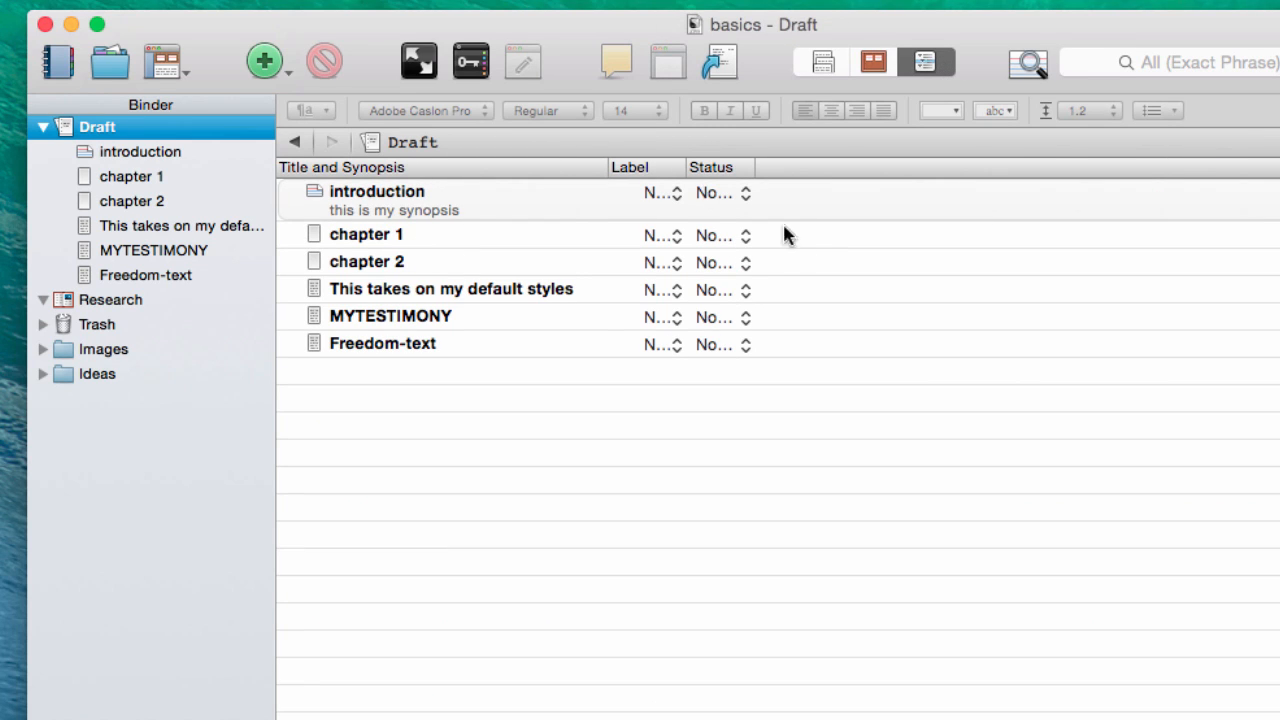
pyautogui.moveTo(688, 167); pyautogui.dragTo(778, 167)
pyautogui.moveTo(895, 163); pyautogui.dragTo(914, 165)
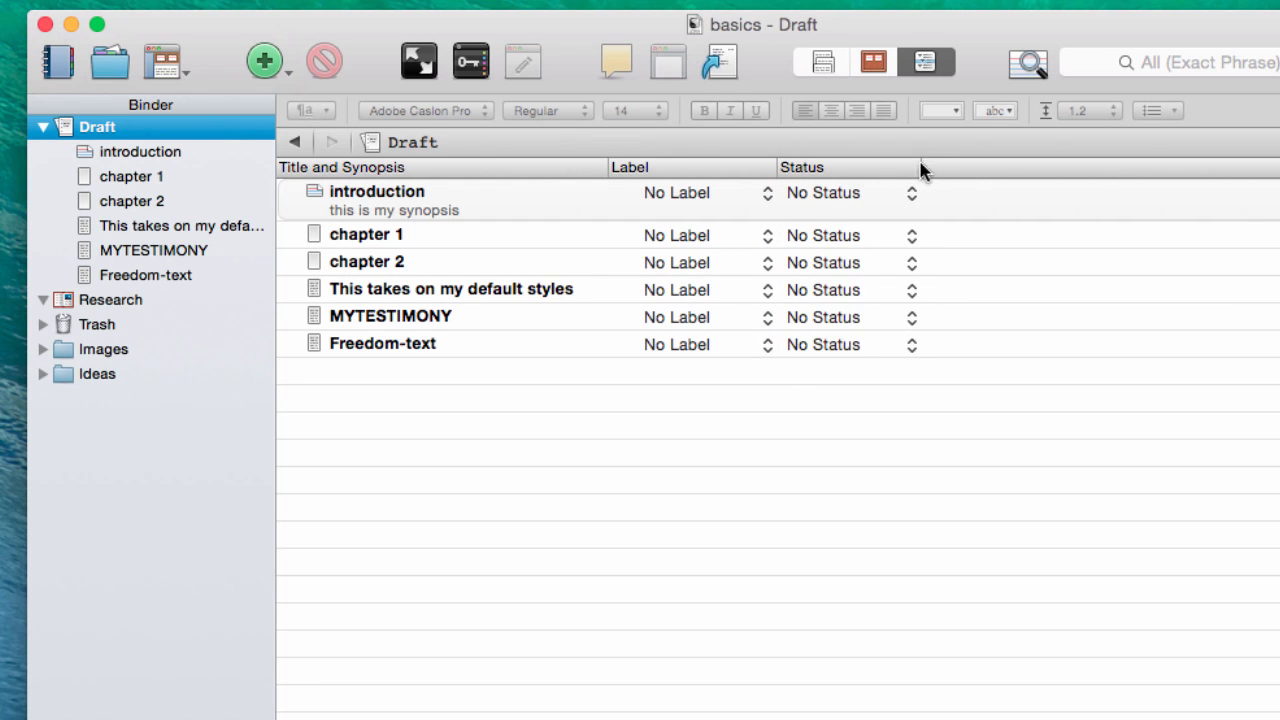
# Add a Word Count column to the Draft outline, and look over the other available columns without changing them
pyautogui.rightClick(958, 172)
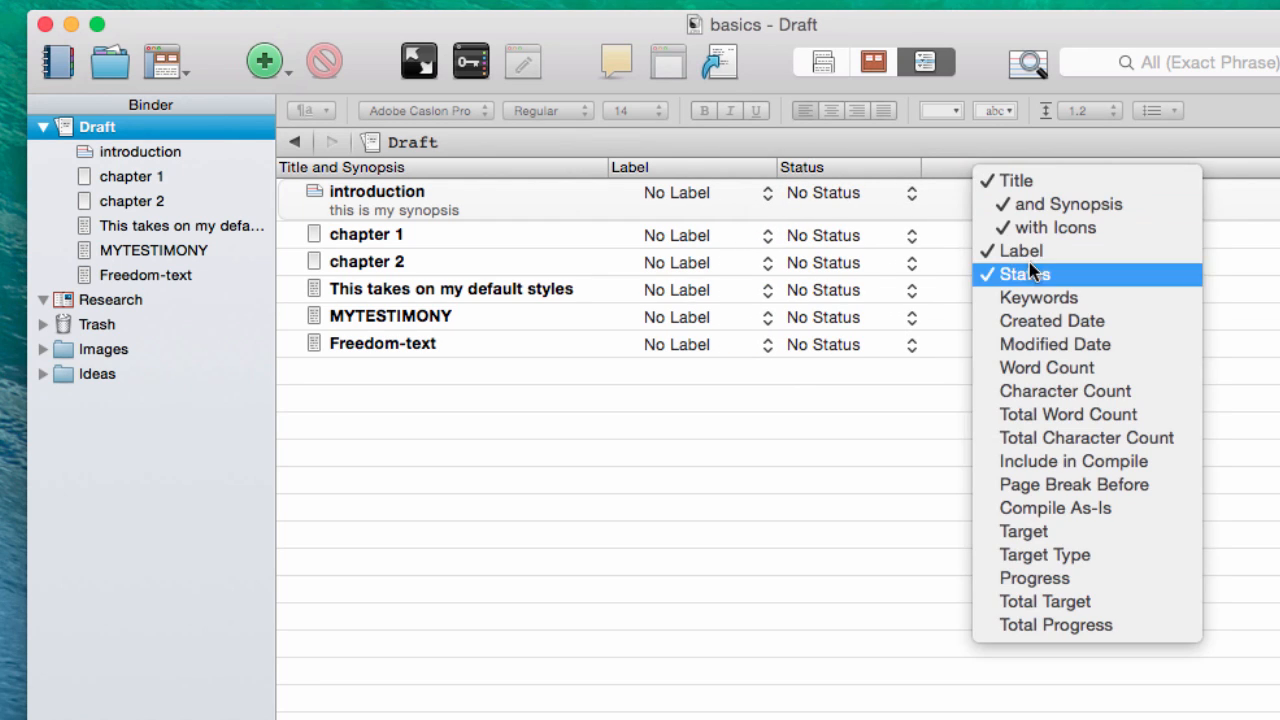
pyautogui.click(1046, 368)
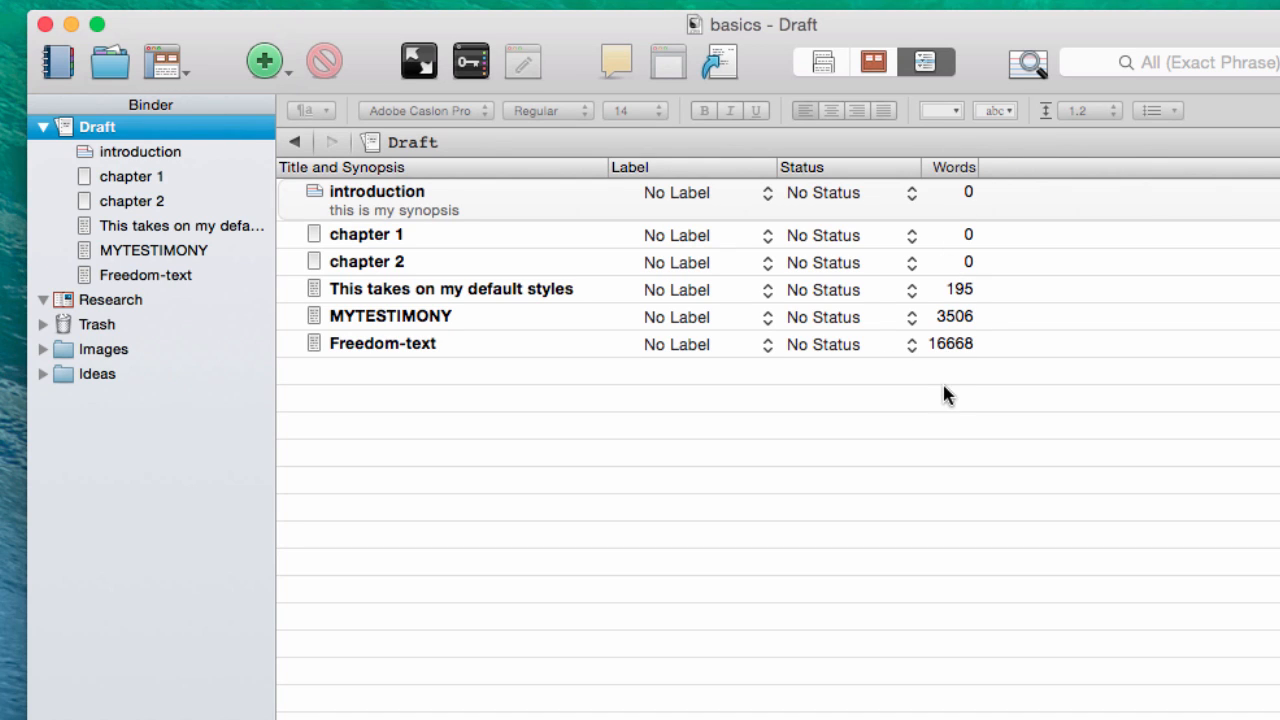
pyautogui.rightClick(1021, 164)
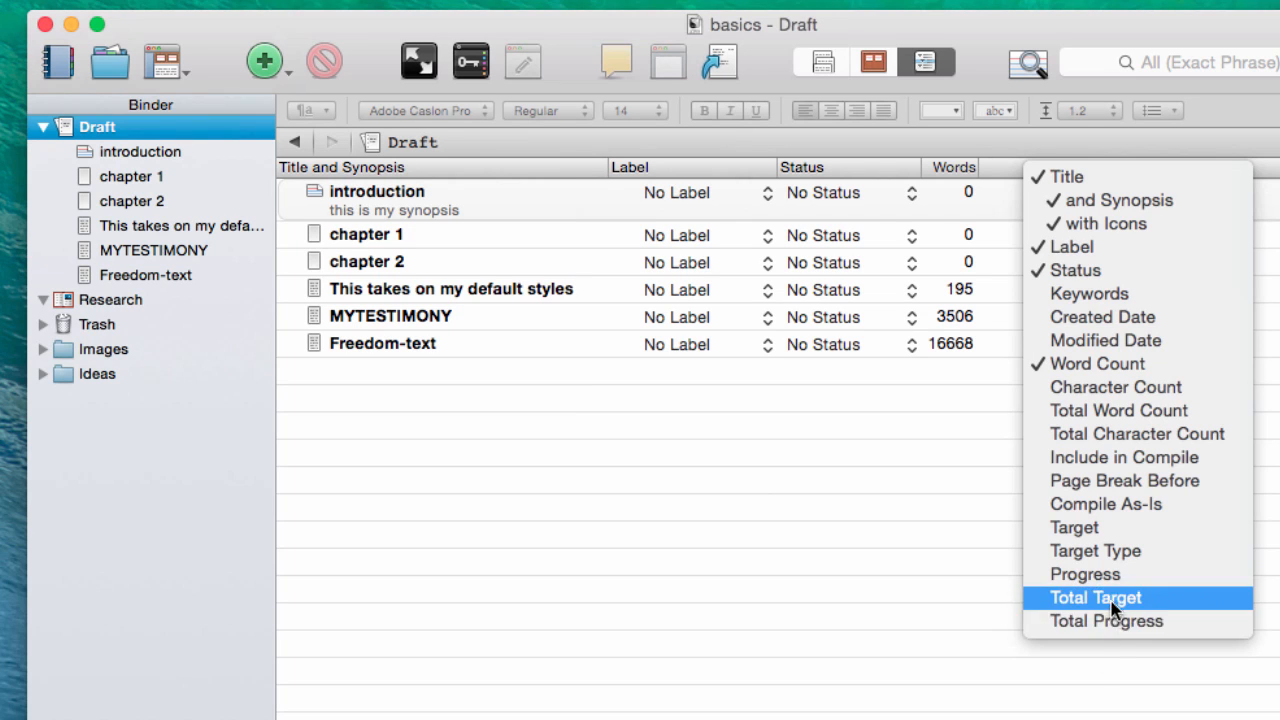
pyautogui.click(870, 655)
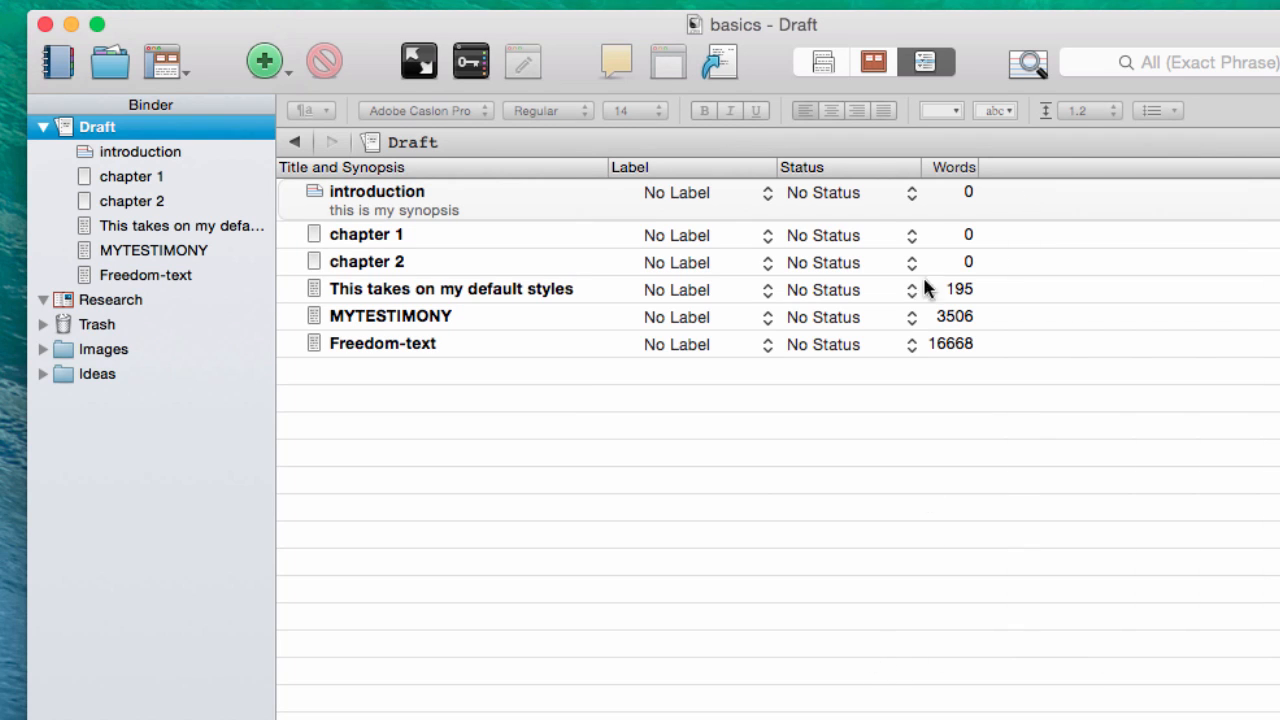
# Show the Draft folder as index cards on the corkboard and open the introduction card's synopsis for editing
pyautogui.click(874, 62)
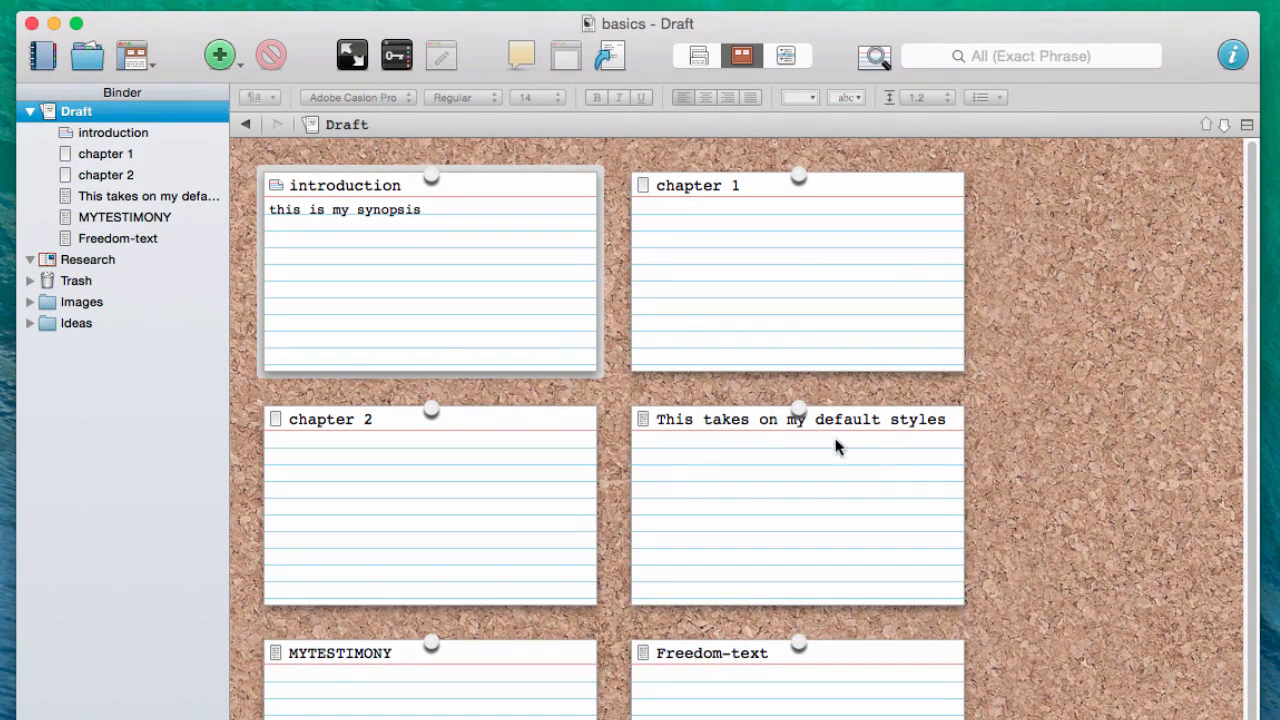
pyautogui.click(464, 263)
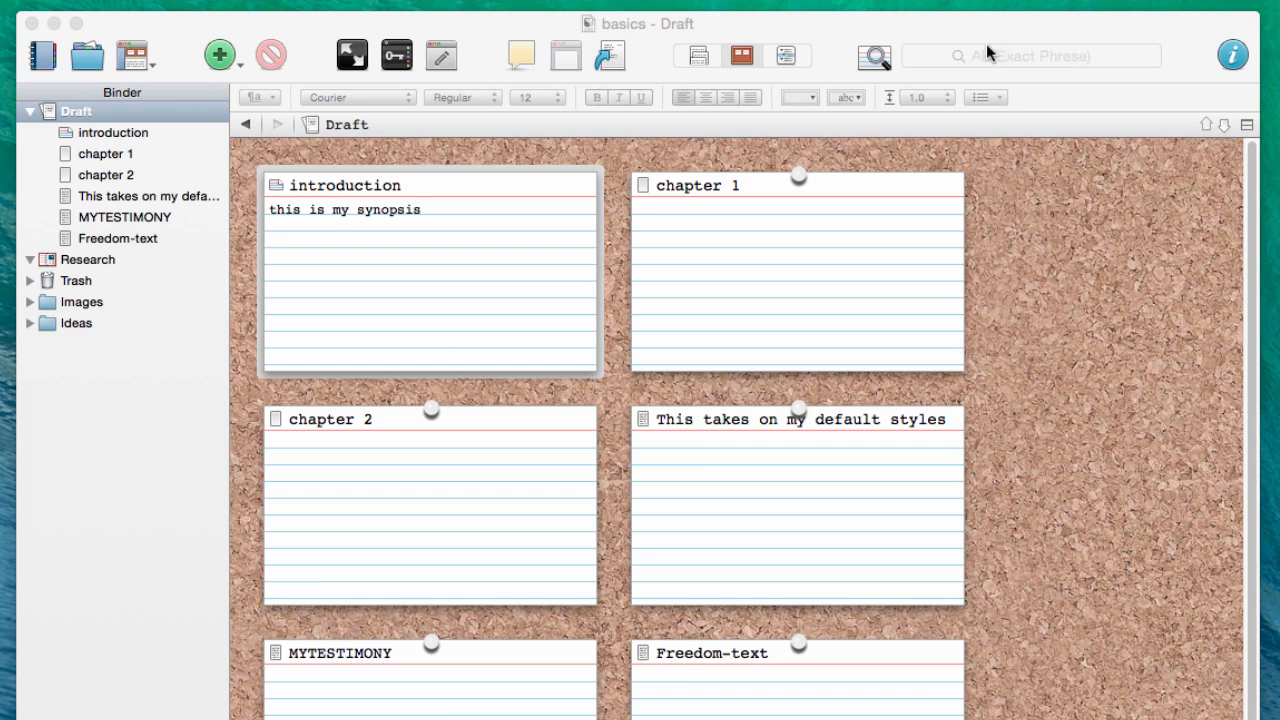
pyautogui.click(921, 25)
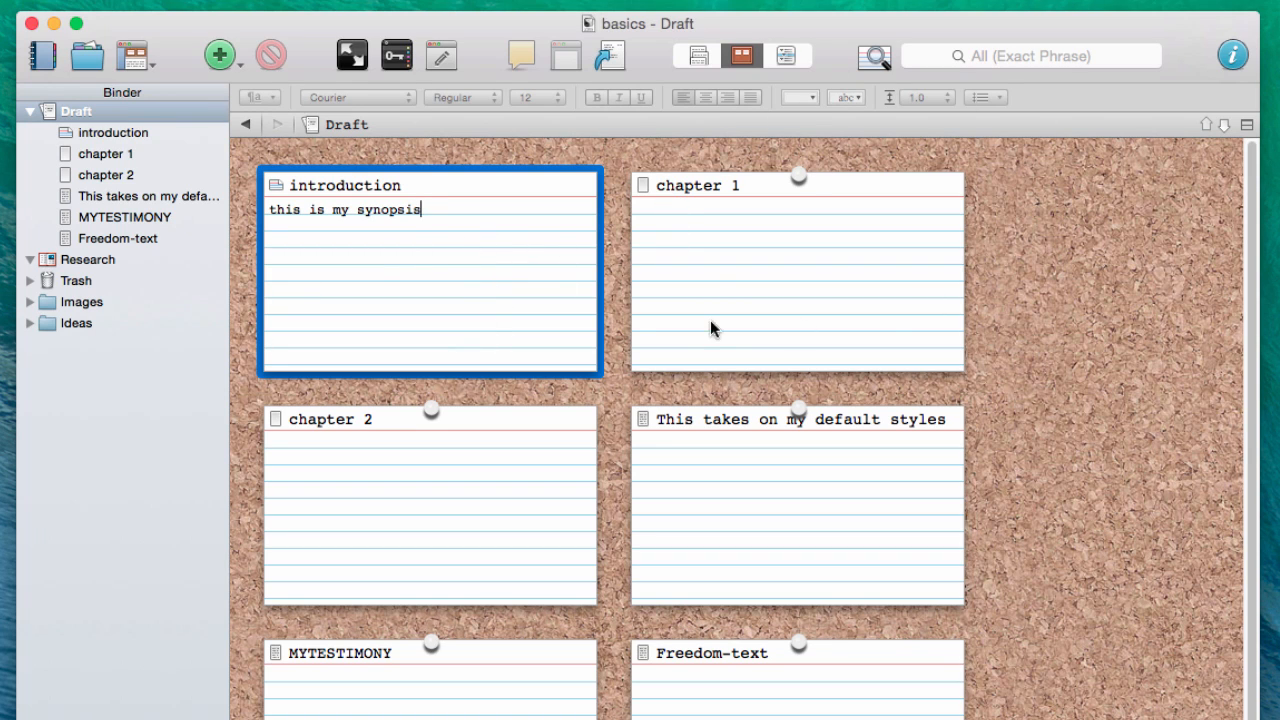
# Rename the chapter 1 card to "faith" and give it the synopsis "the importance of faith"
pyautogui.click(722, 291)
pyautogui.click(712, 218)
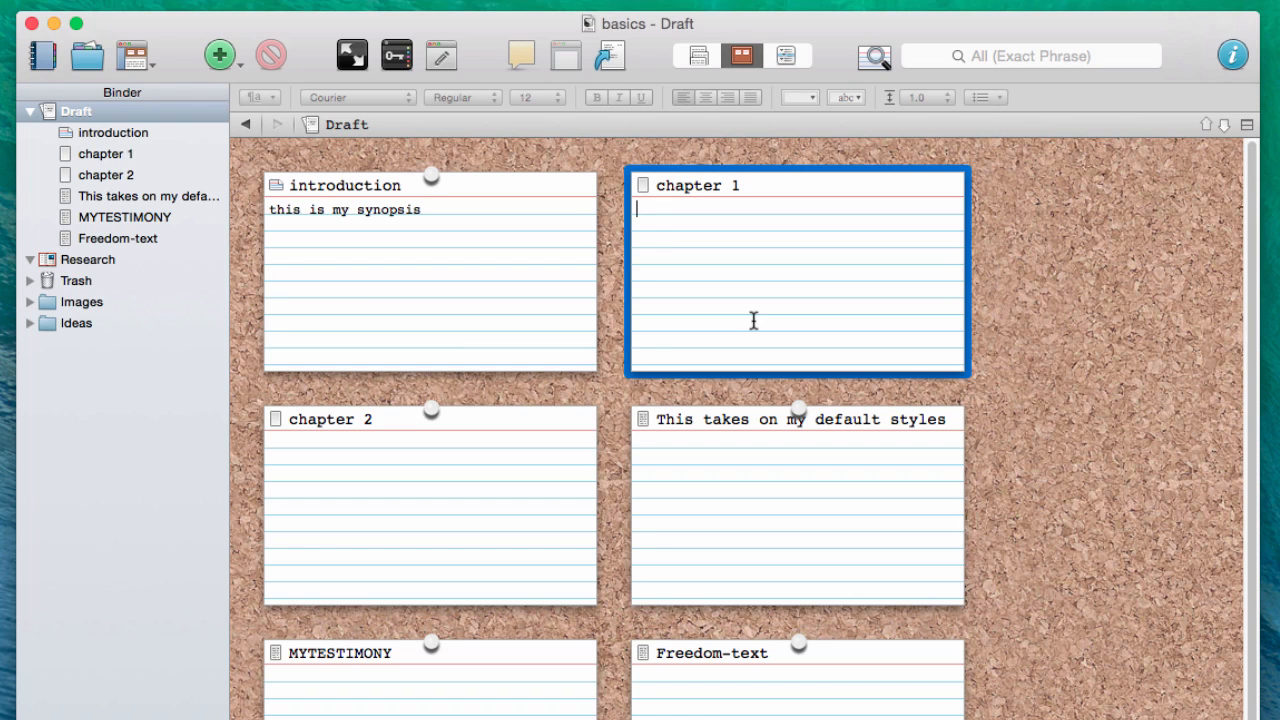
pyautogui.click(712, 184)
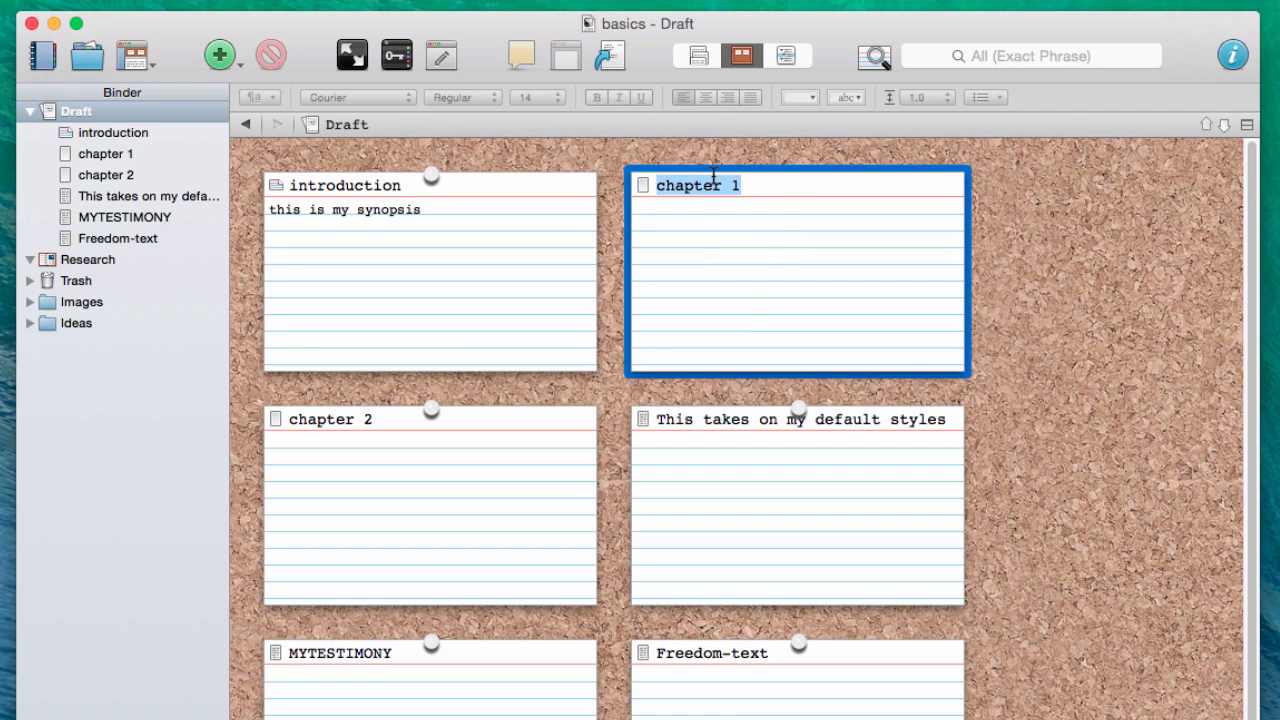
pyautogui.click(712, 184)
pyautogui.tripleClick(711, 184)
pyautogui.write('faith')
pyautogui.press('Return')
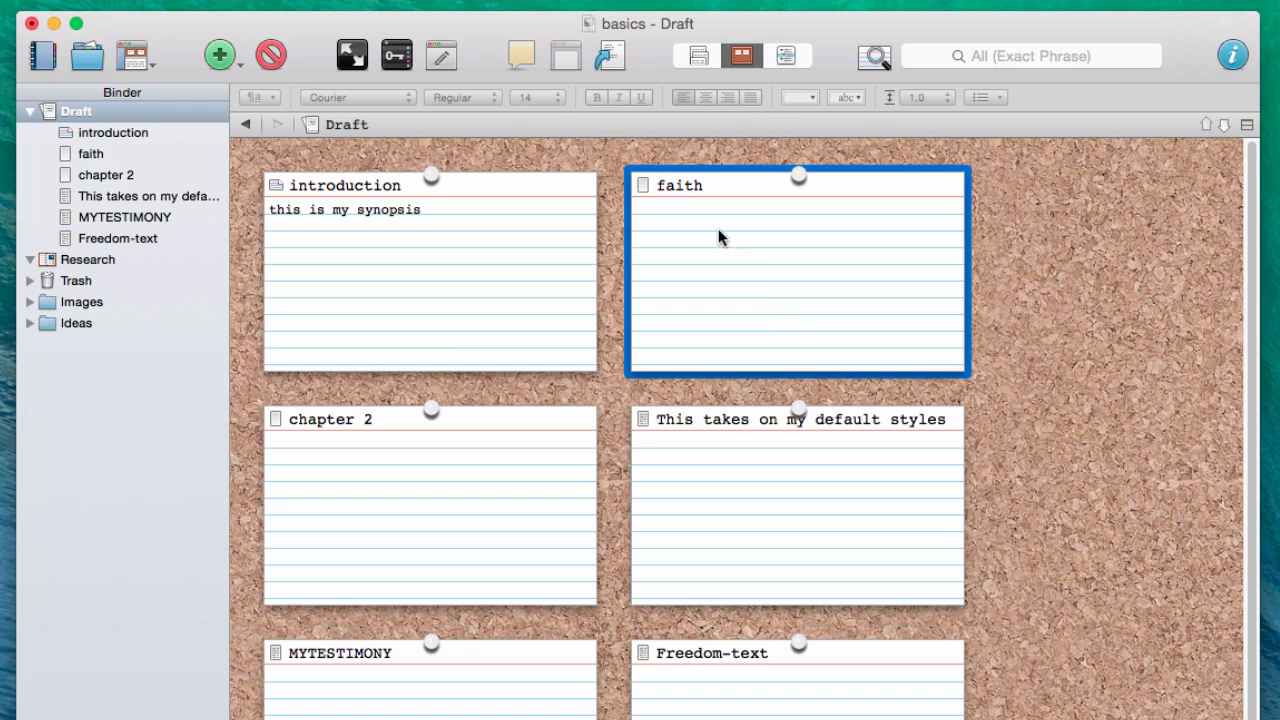
pyautogui.click(712, 221)
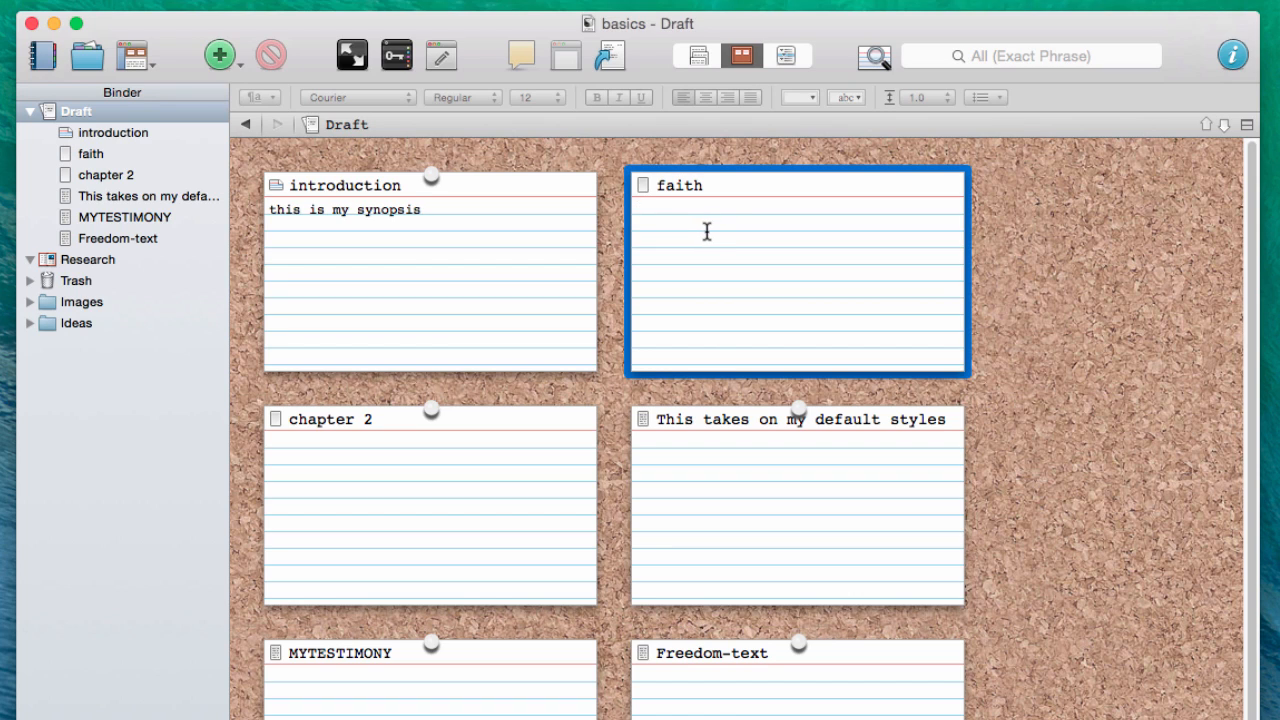
pyautogui.write('the importance of faith')
# Rename the chapter 2 card to "hope" and give it the synopsis "the blue print of things expected"
pyautogui.click(426, 500)
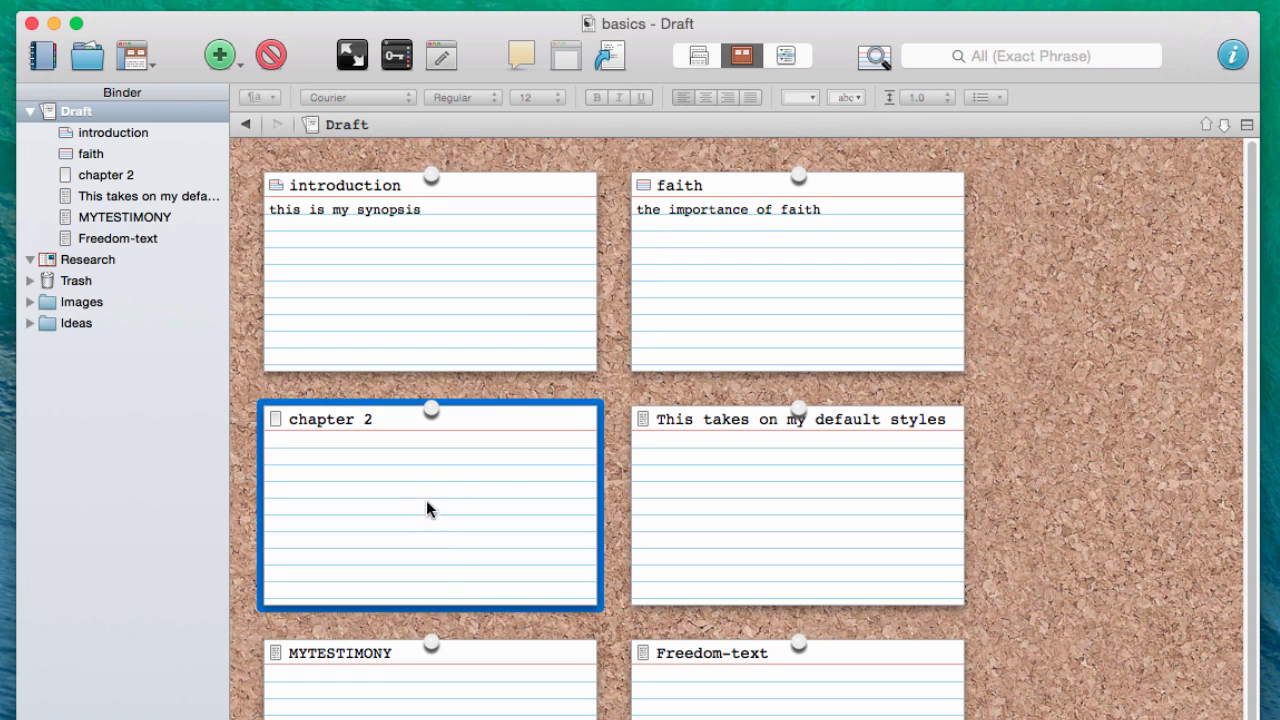
pyautogui.click(351, 422)
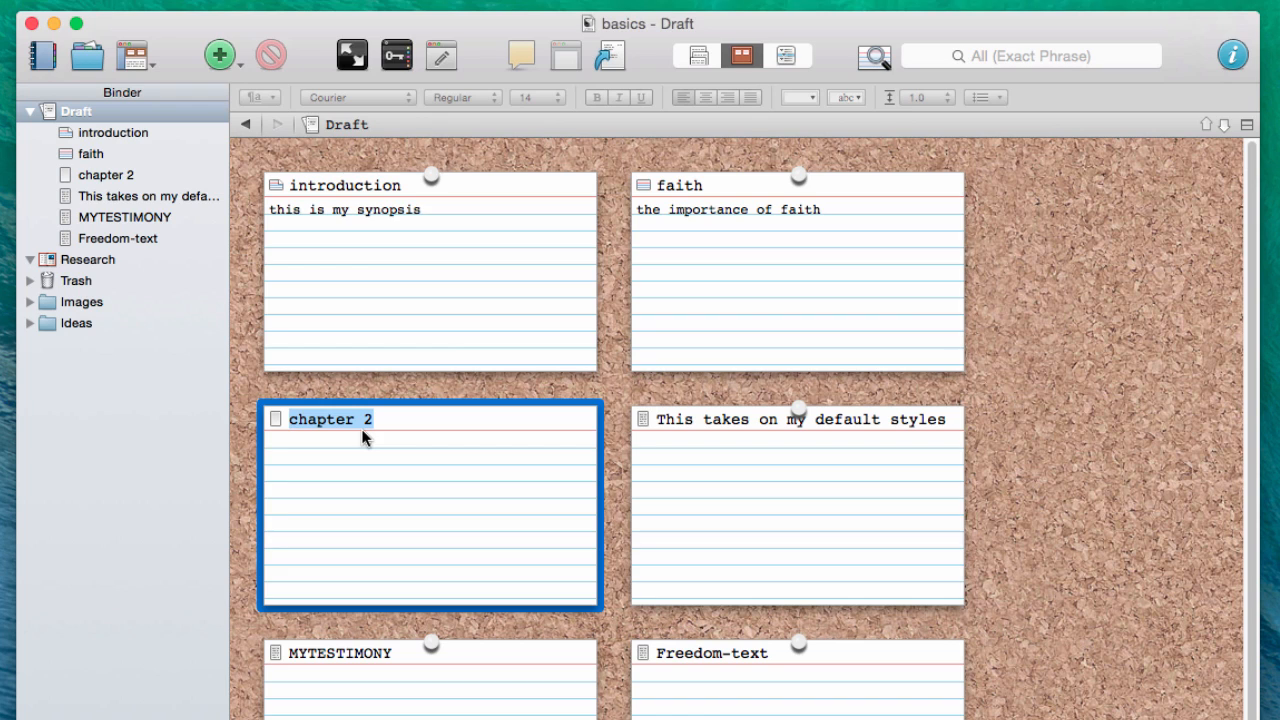
pyautogui.write('hope')
pyautogui.press('Return')
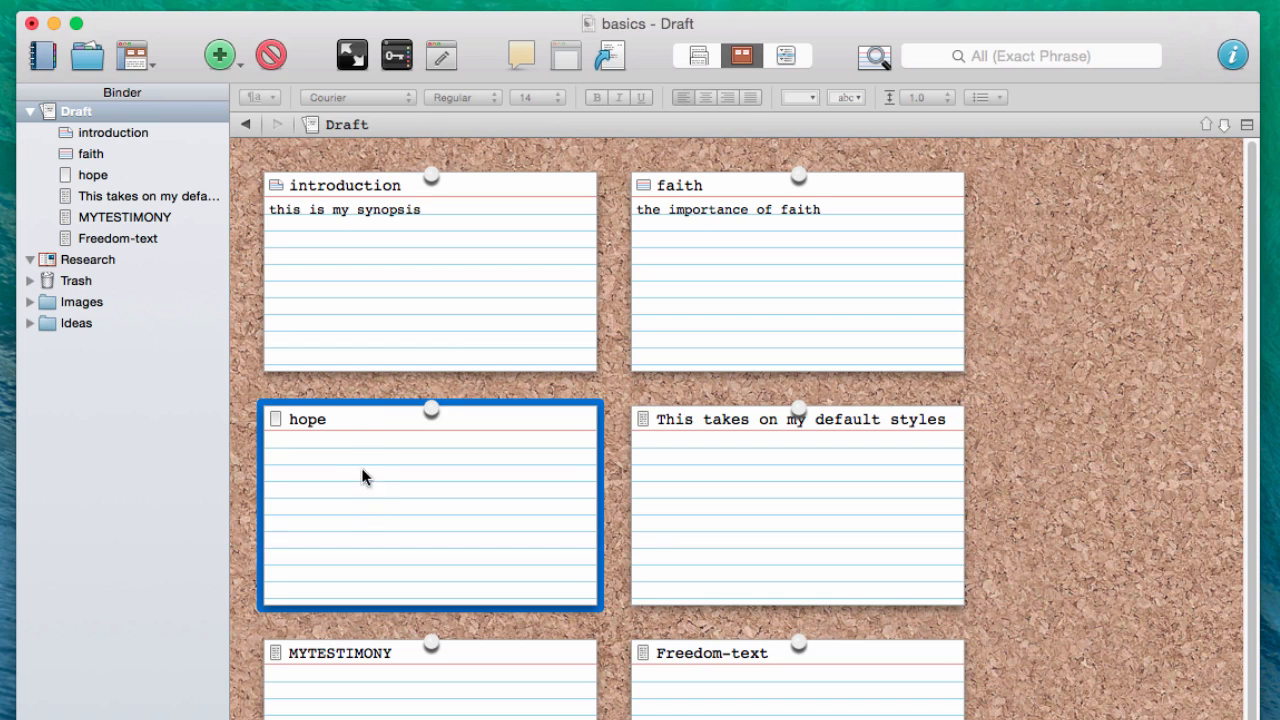
pyautogui.click(337, 454)
pyautogui.write('th')
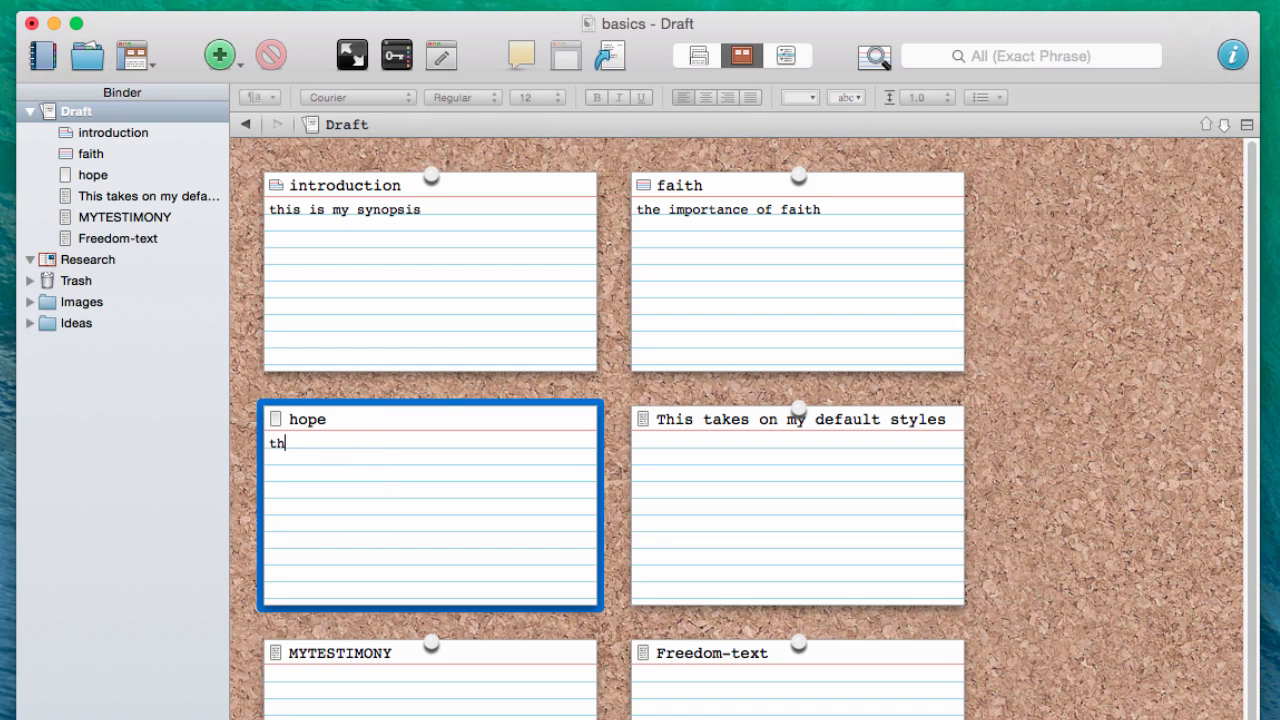
pyautogui.write('e blue print of thin')
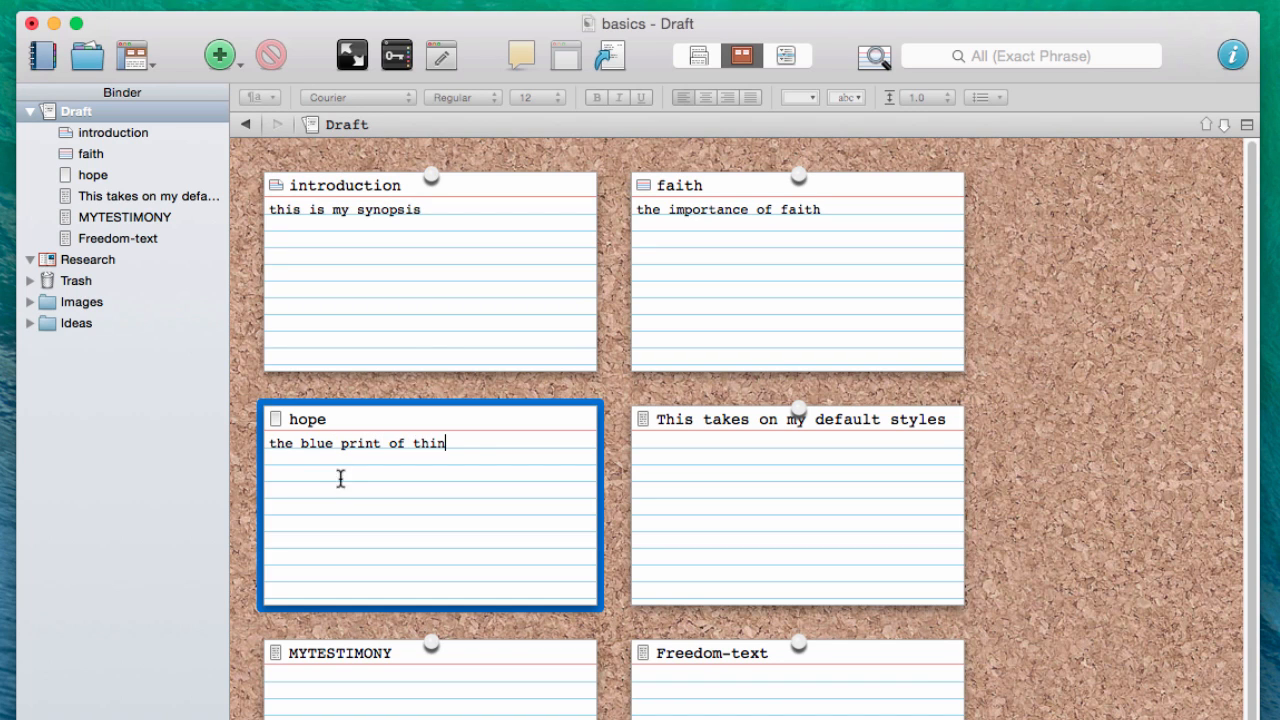
pyautogui.write('gs expected')
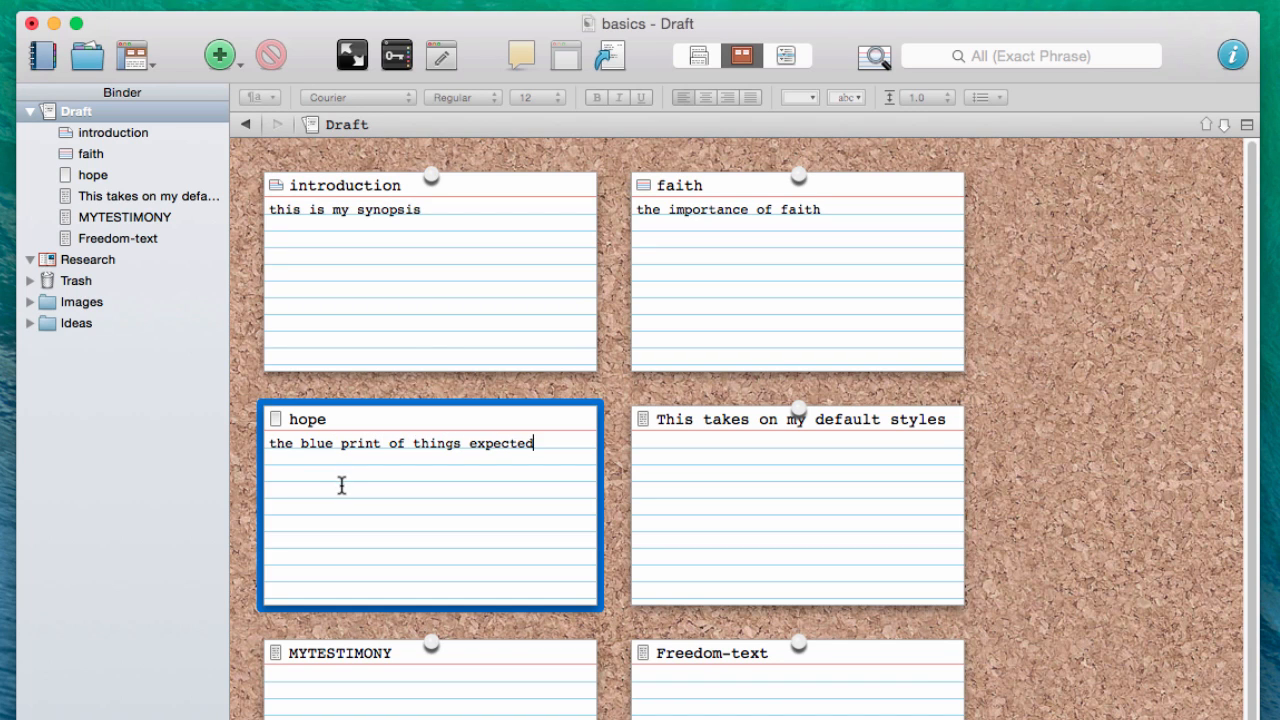
# Rename the "This takes on my default styles" card to "love" and write "the motivation to pray" as its synopsis
pyautogui.click(729, 463)
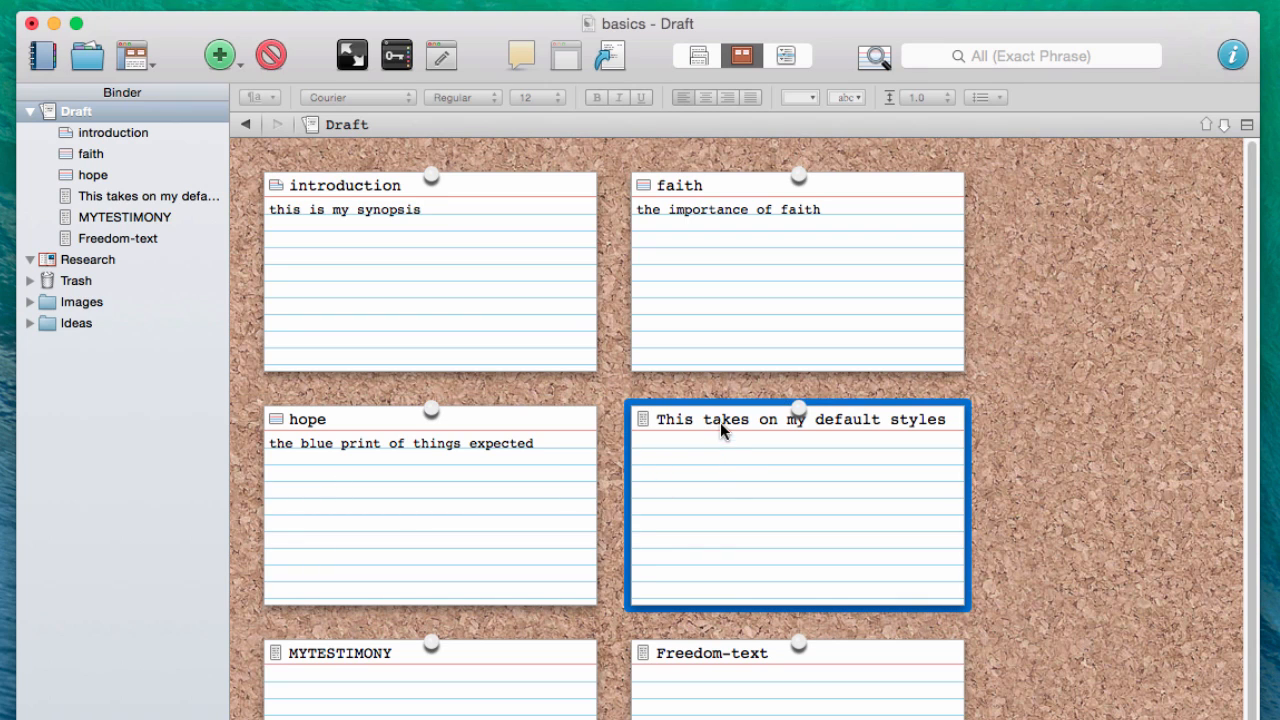
pyautogui.click(720, 422)
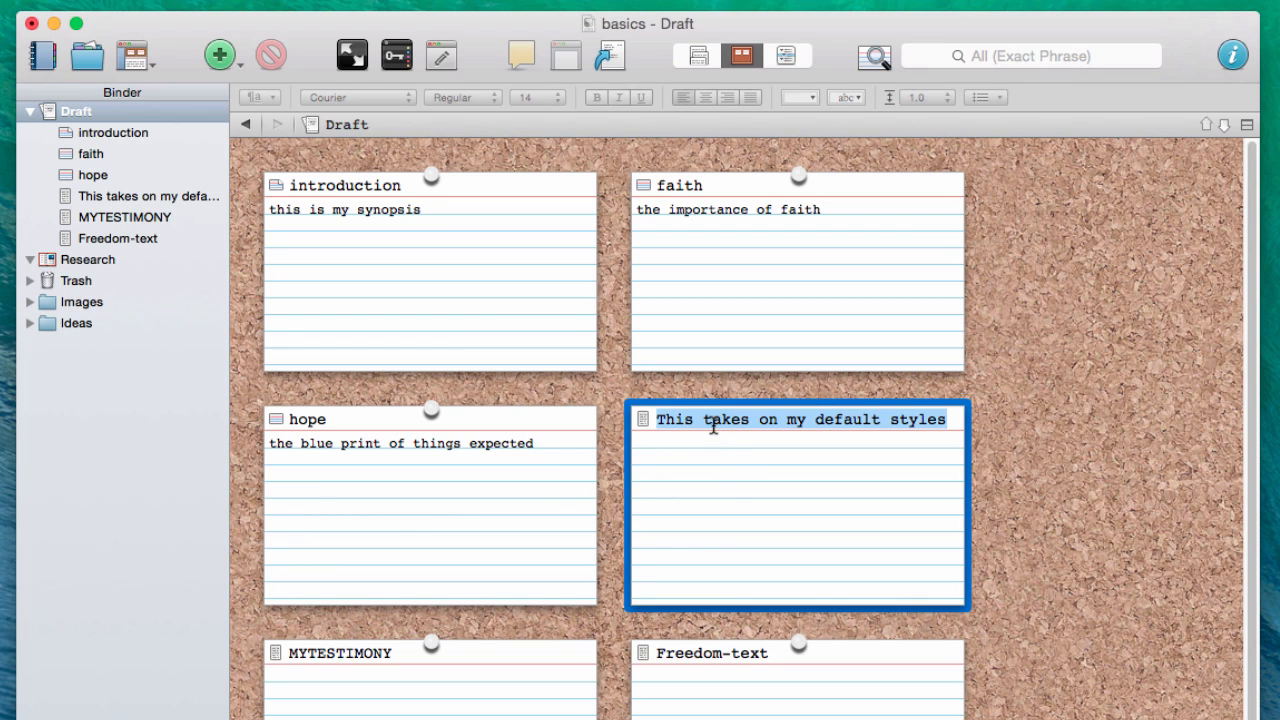
pyautogui.write('lve')
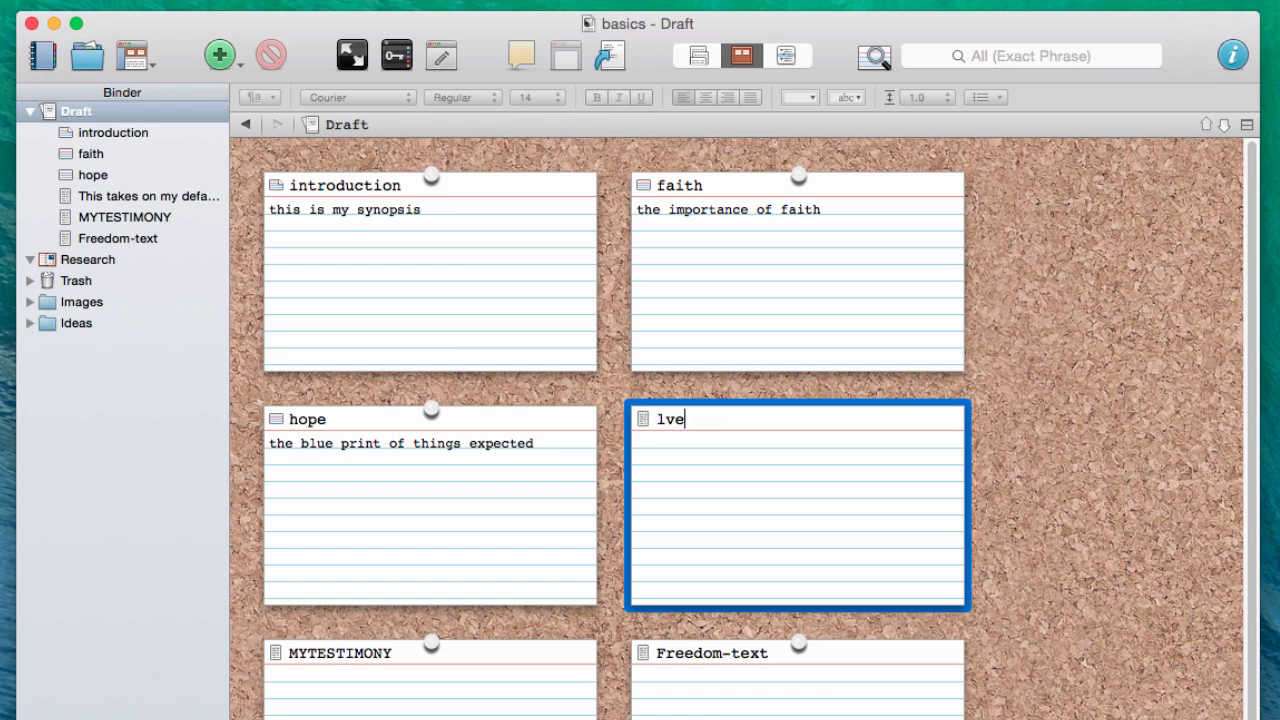
pyautogui.press('BackSpace')
pyautogui.press('BackSpace')
pyautogui.write('ove')
pyautogui.click(686, 457)
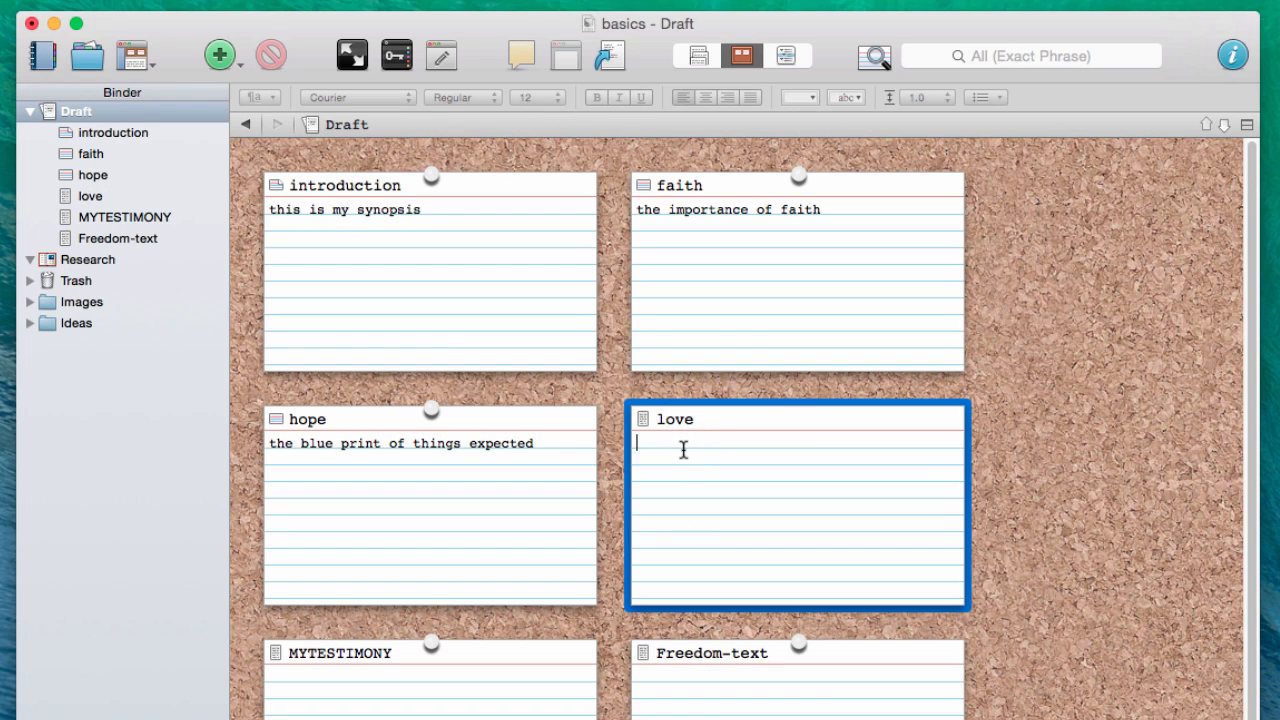
pyautogui.write('the motivation to pray')
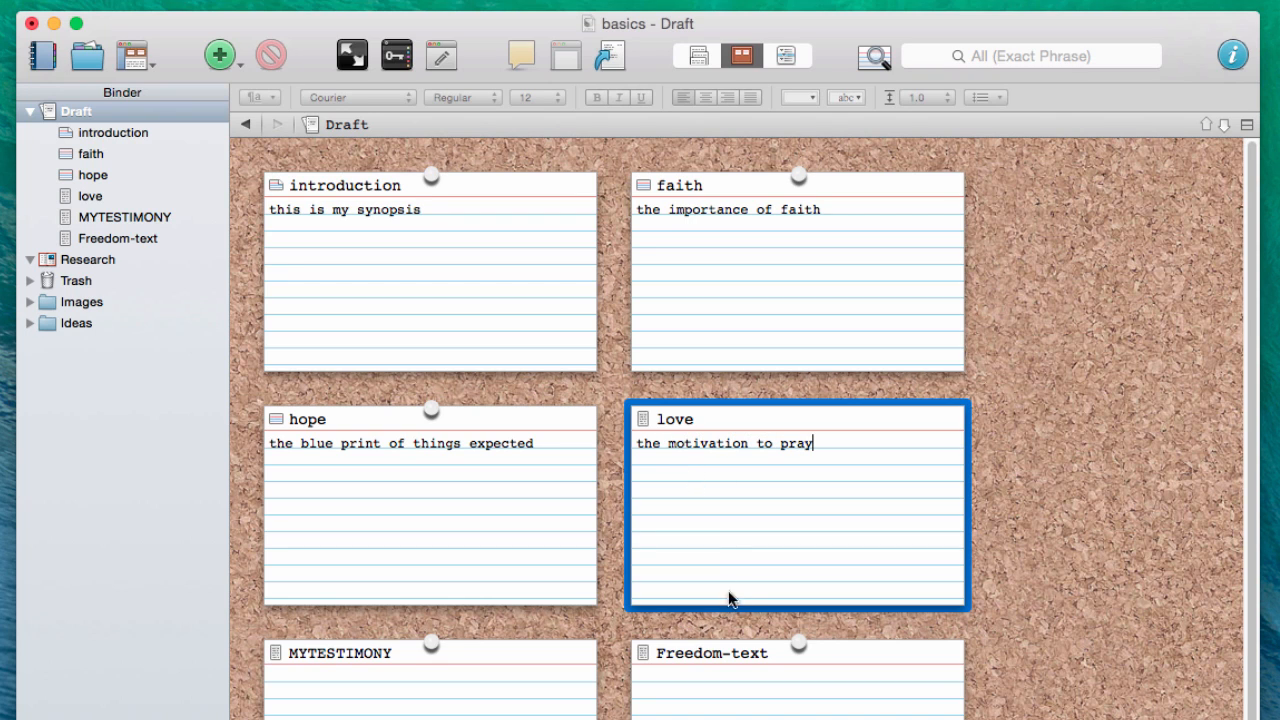
# Move the Freedom-text and MYTESTIMONY cards to the trash
pyautogui.click(710, 670)
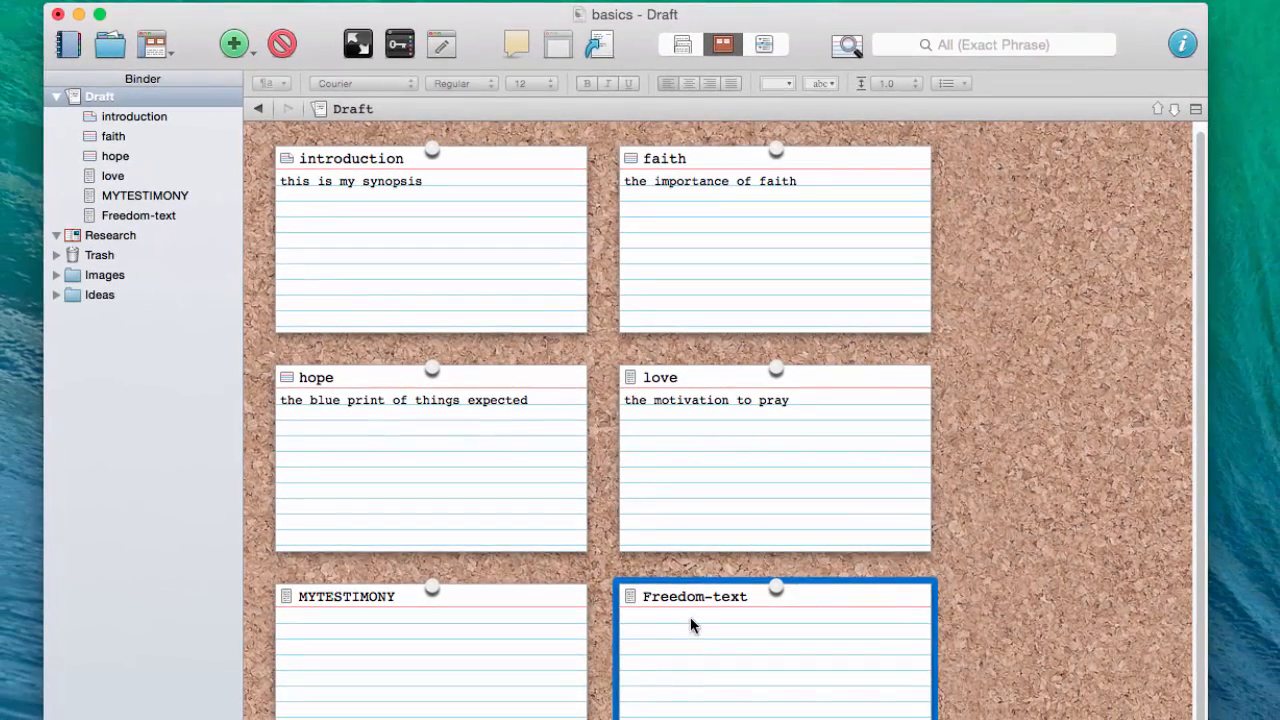
pyautogui.rightClick(692, 632)
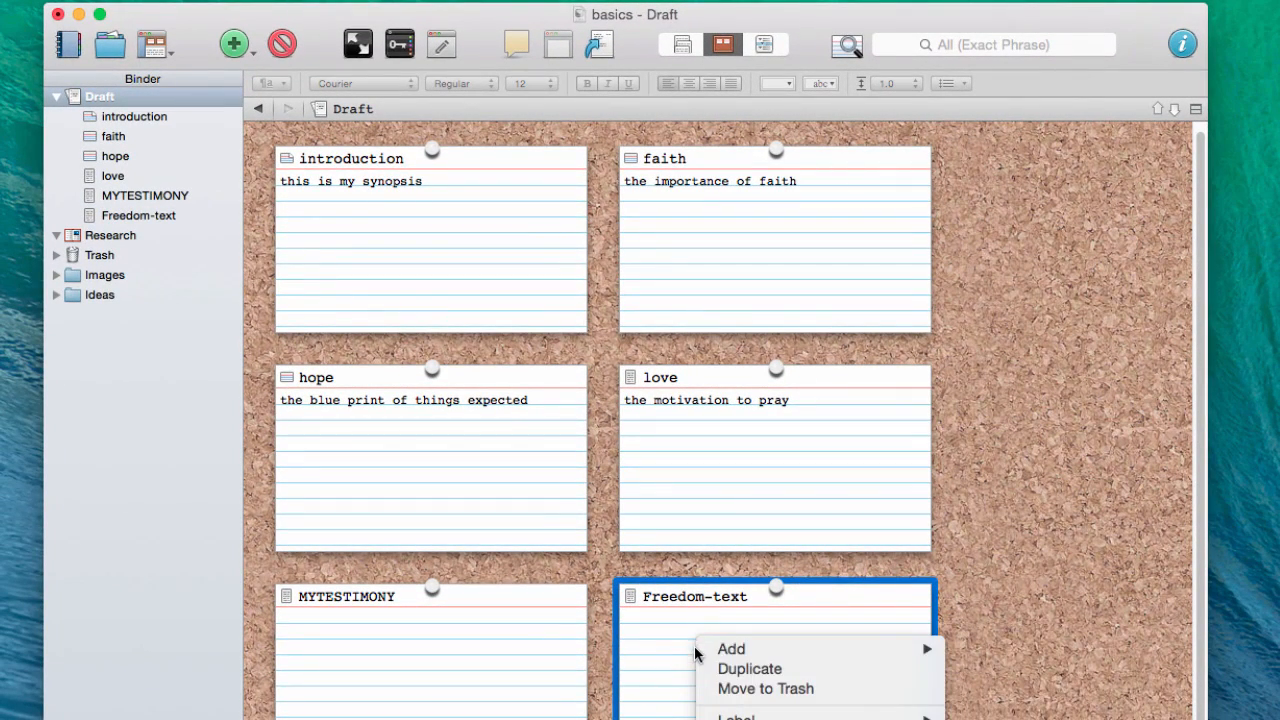
pyautogui.click(725, 692)
pyautogui.rightClick(429, 680)
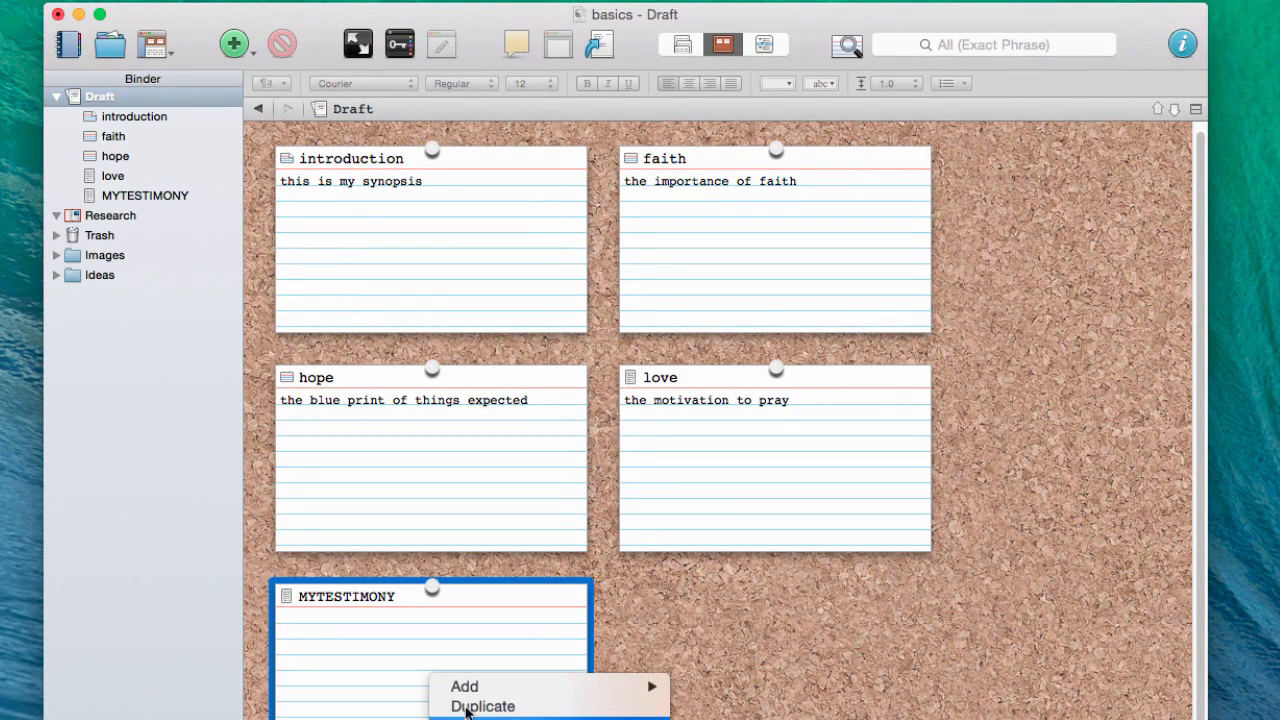
pyautogui.click(546, 494)
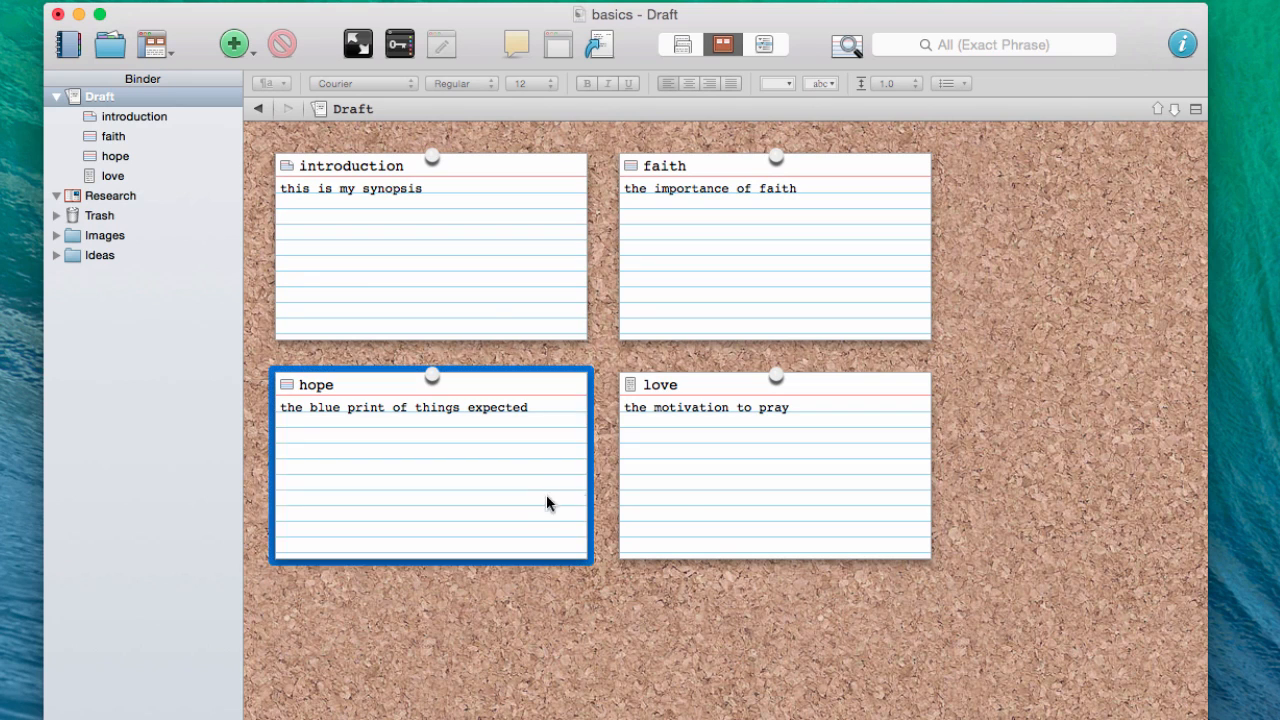
pyautogui.press('Right')
pyautogui.press('Left')
pyautogui.click(494, 244)
pyautogui.press('Right')
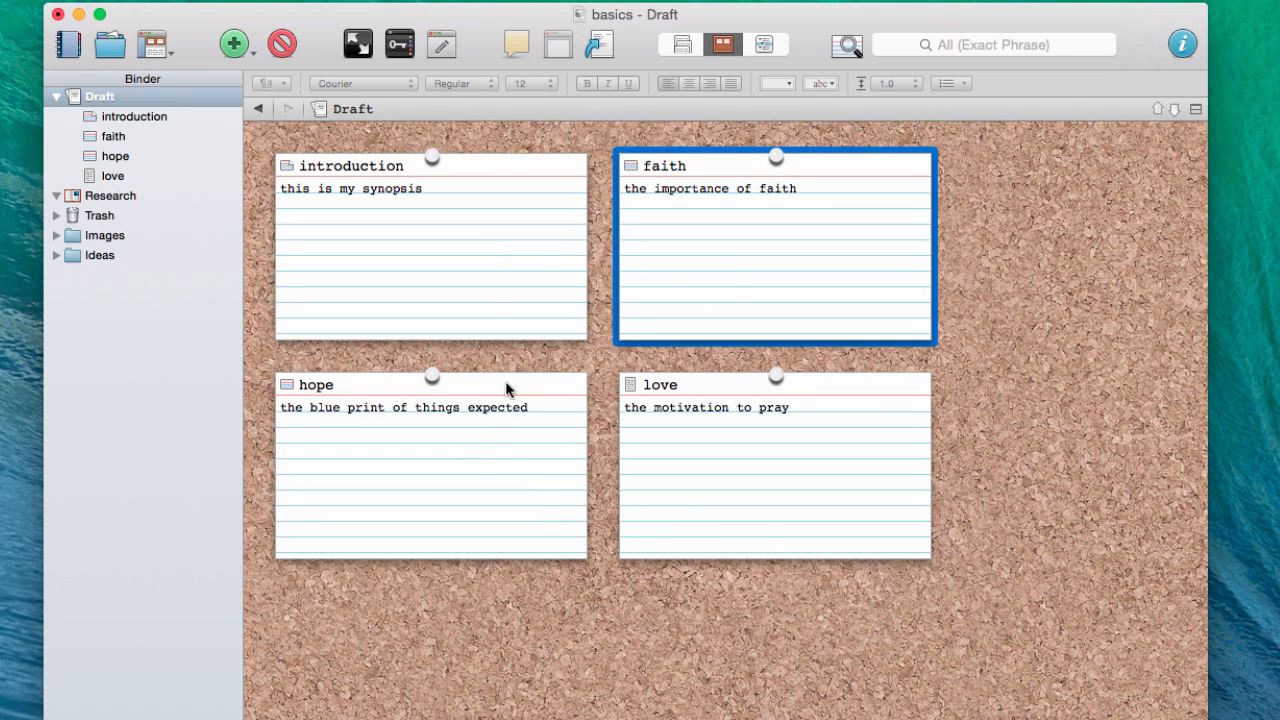
pyautogui.click(452, 430)
pyautogui.click(722, 421)
pyautogui.press('Up')
pyautogui.click(526, 280)
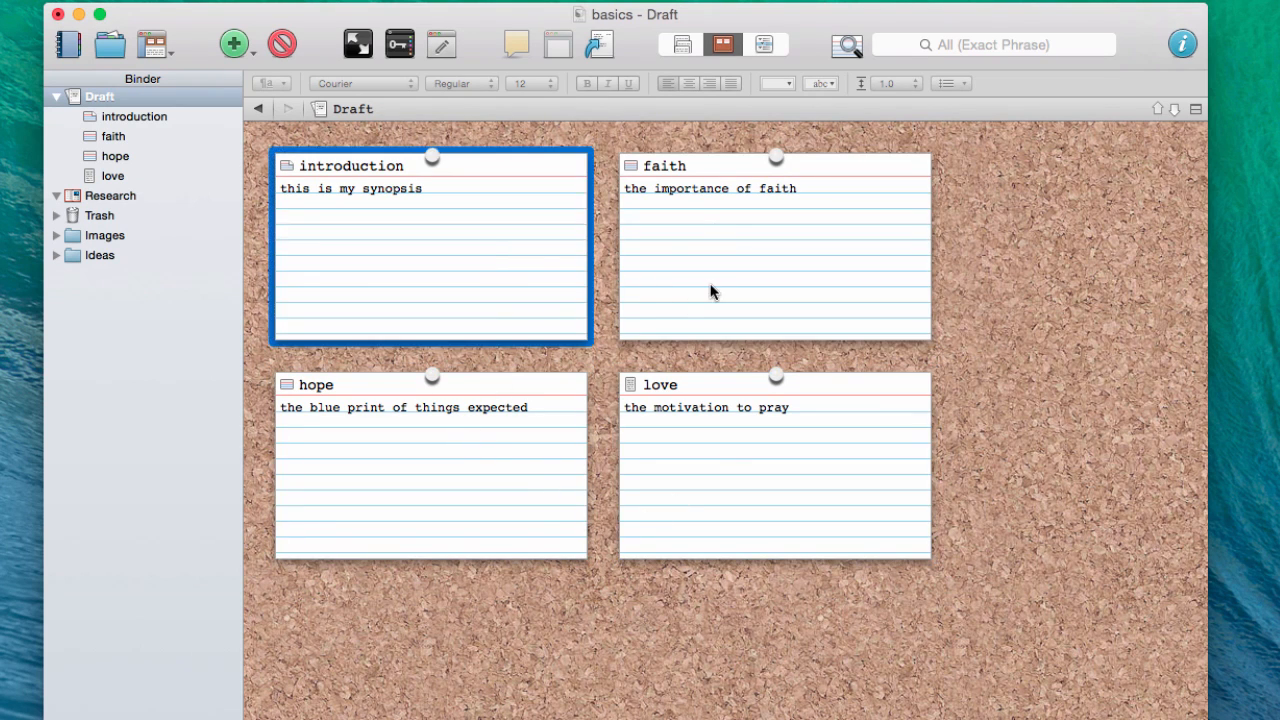
# Rearrange the index cards on the corkboard into the order introduction, hope, faith, love
pyautogui.click(711, 291)
pyautogui.moveTo(720, 453); pyautogui.dragTo(728, 290)
pyautogui.moveTo(472, 495); pyautogui.dragTo(612, 298)
pyautogui.moveTo(657, 376); pyautogui.dragTo(627, 294)
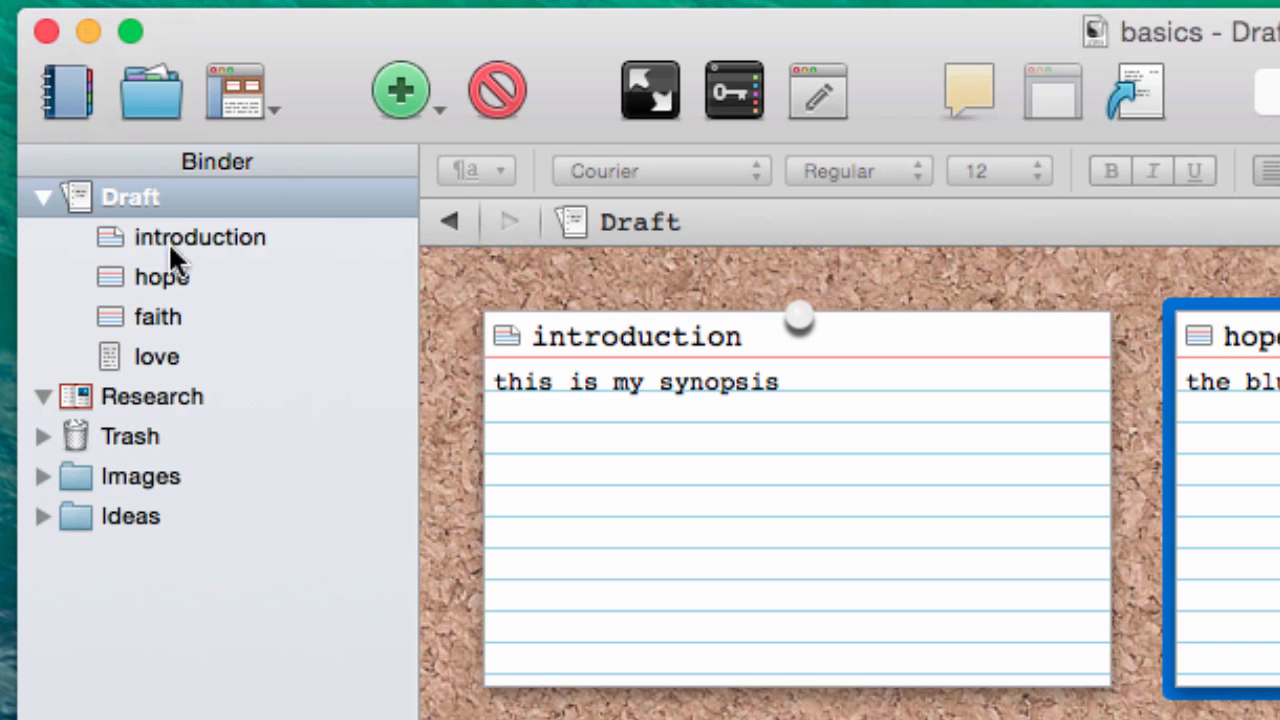
# Open the introduction, love and faith documents in turn to compare their binder icons and contents
pyautogui.click(112, 240)
pyautogui.click(108, 238)
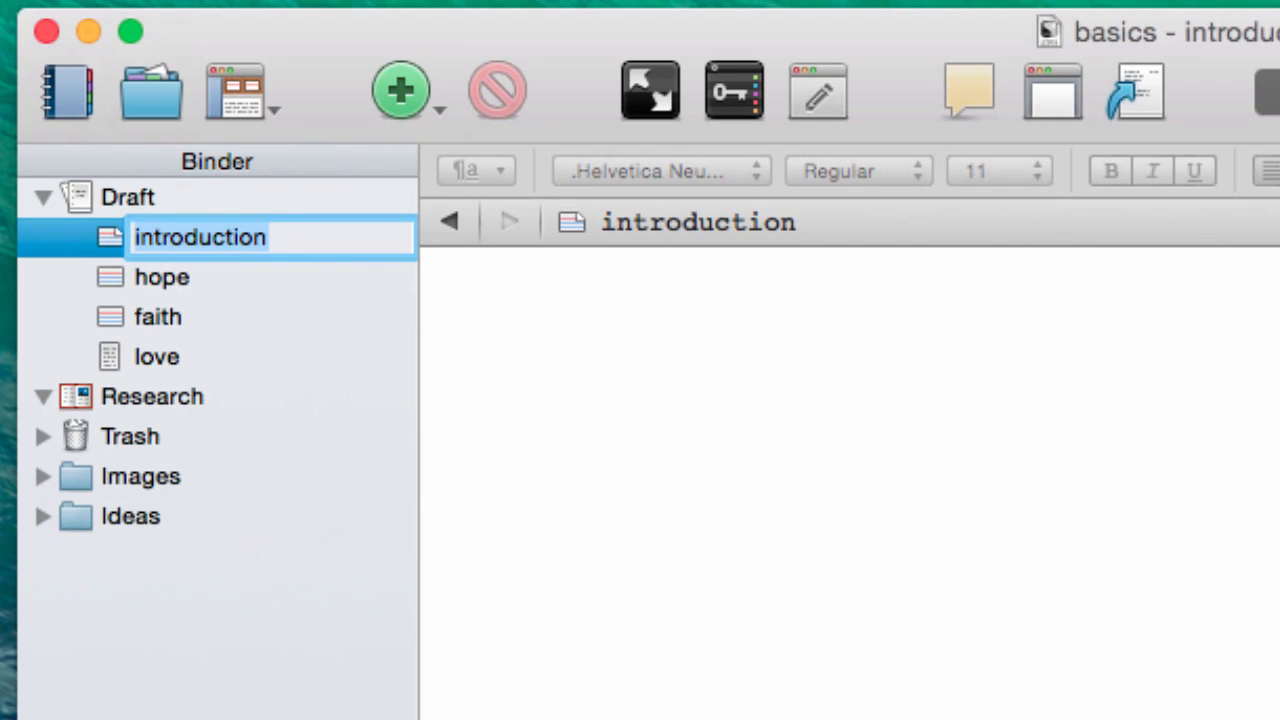
pyautogui.press('Return')
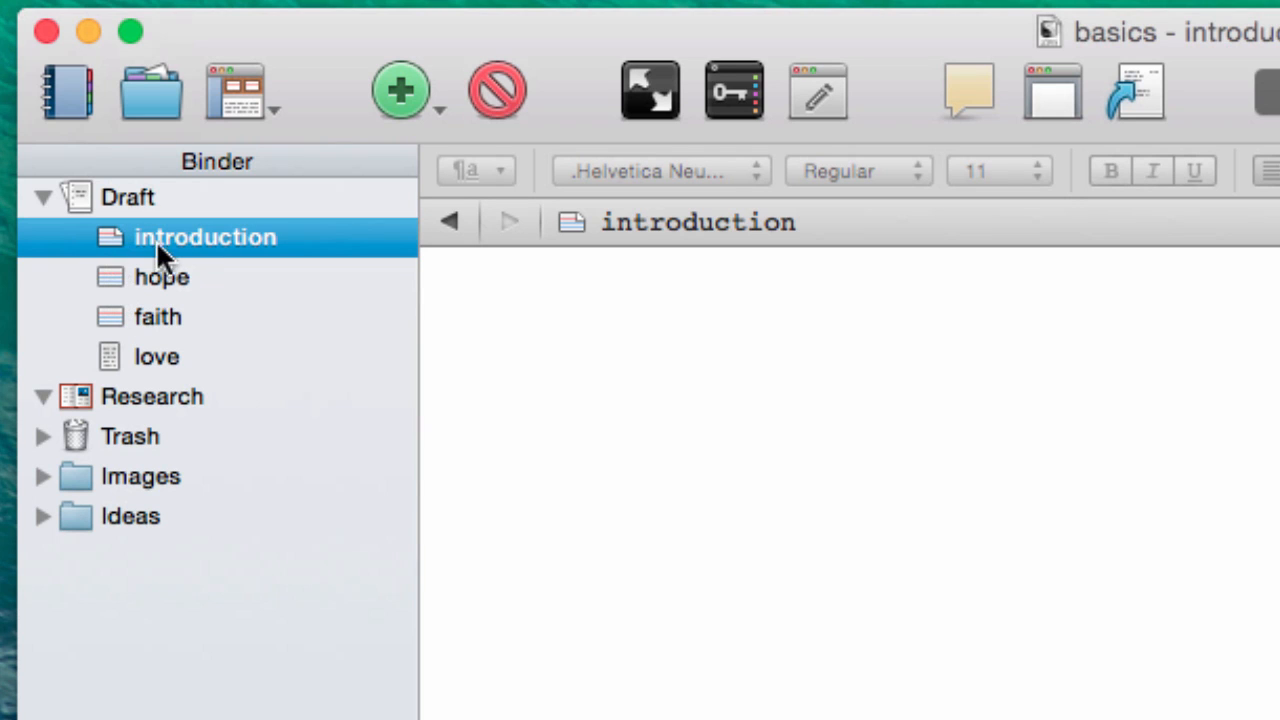
pyautogui.click(150, 366)
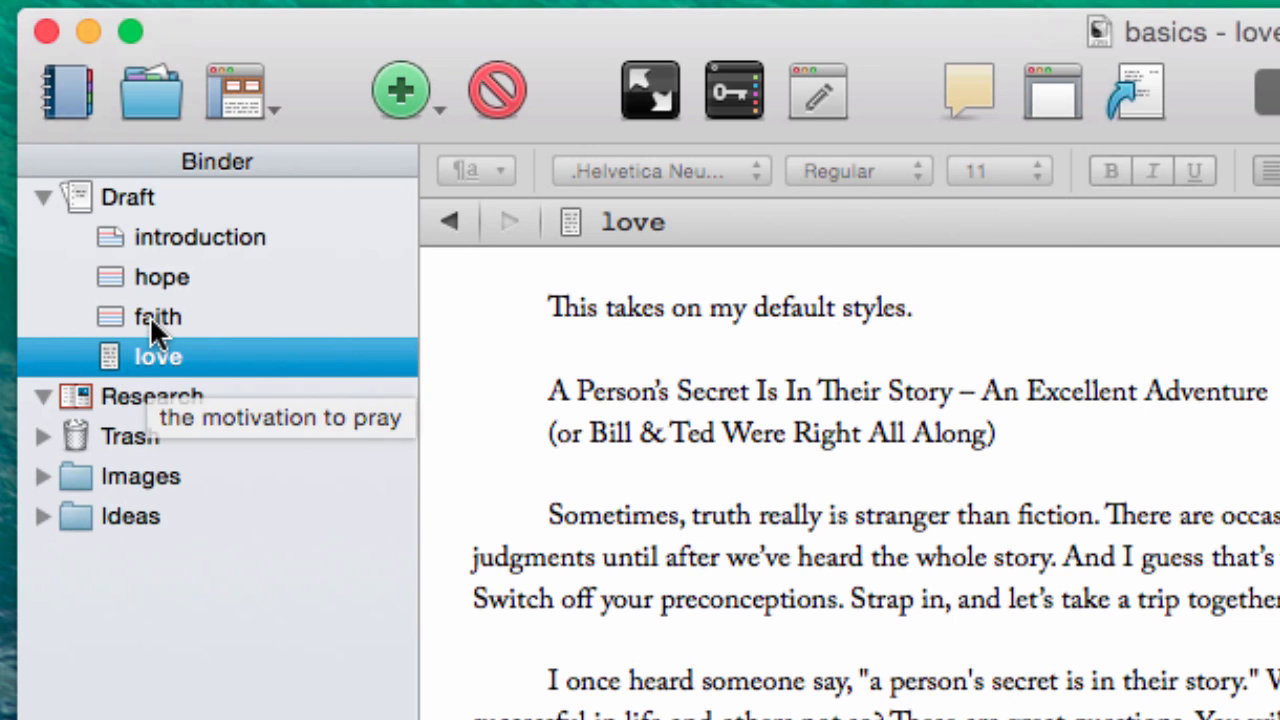
pyautogui.click(149, 315)
# Write "text" as the body of the introduction, hope and faith documents
pyautogui.click(149, 236)
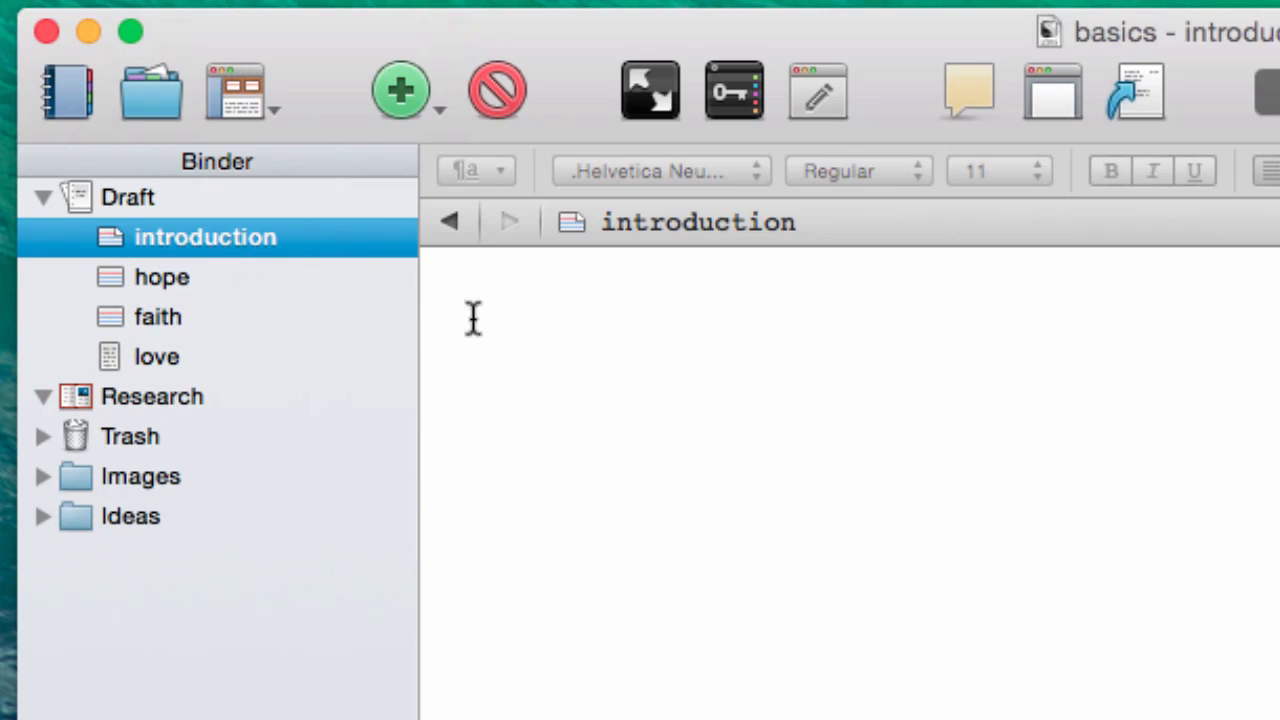
pyautogui.click(548, 345)
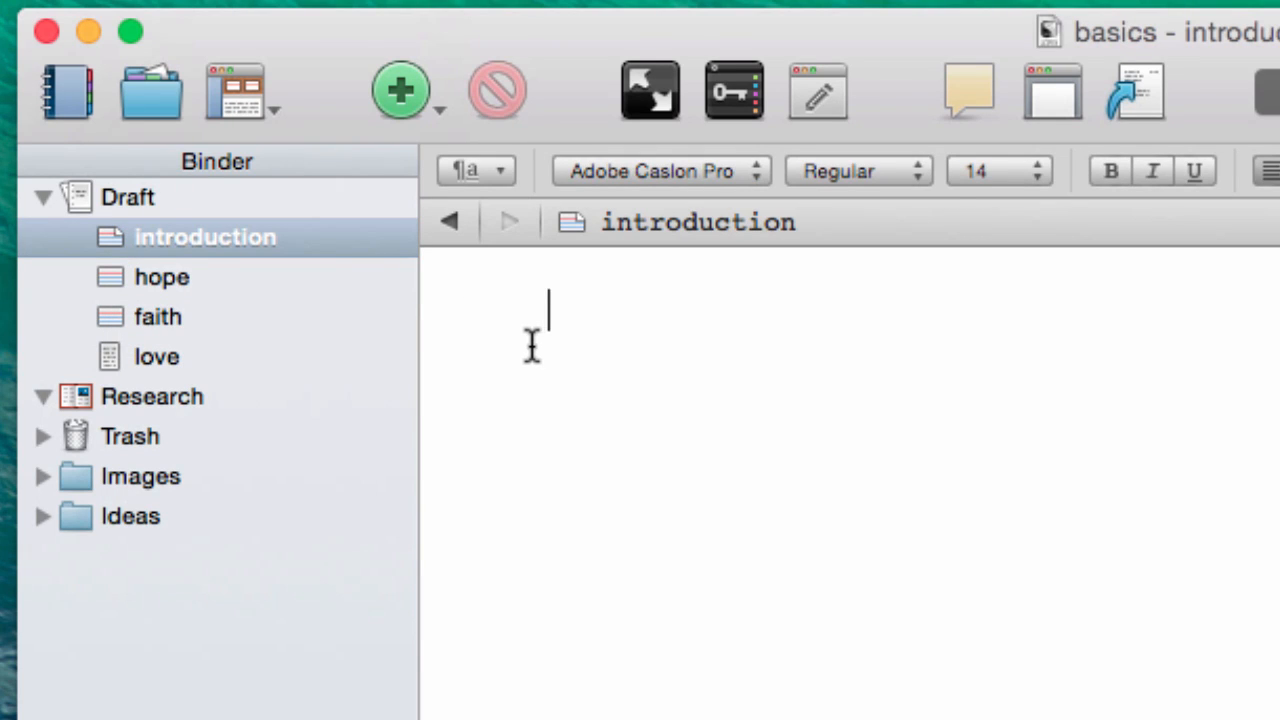
pyautogui.write('text')
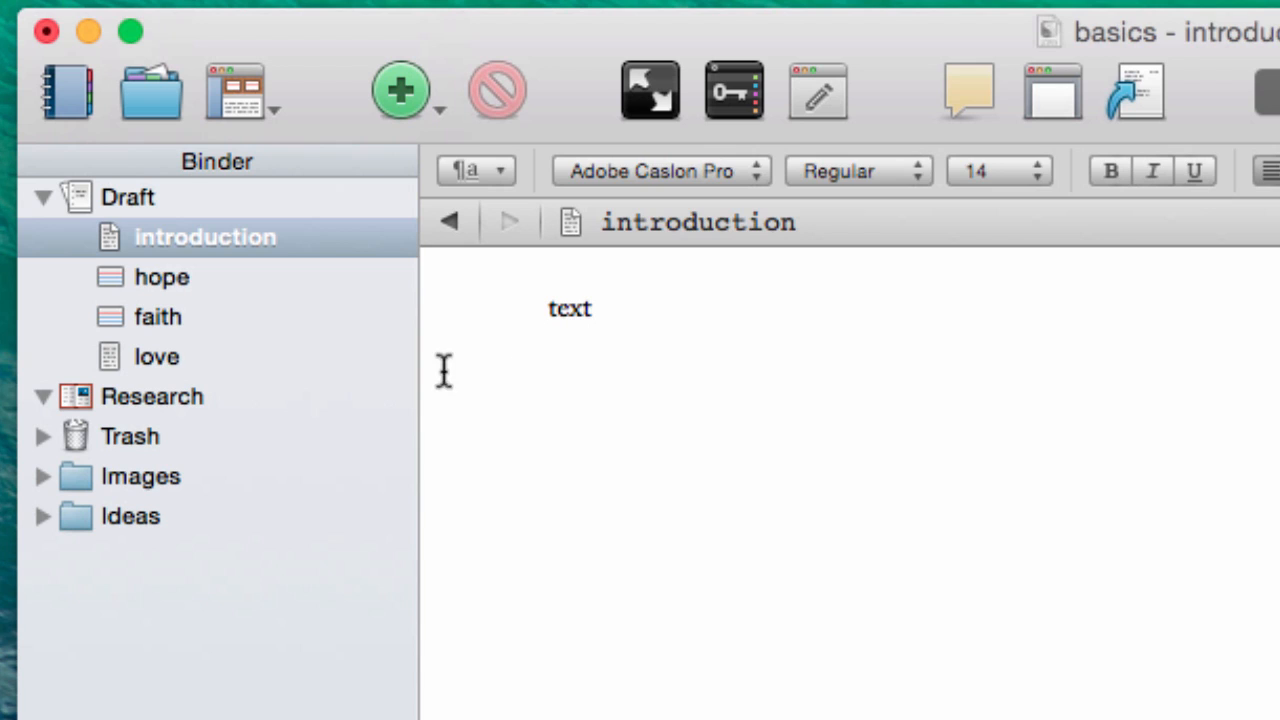
pyautogui.click(212, 250)
pyautogui.click(212, 277)
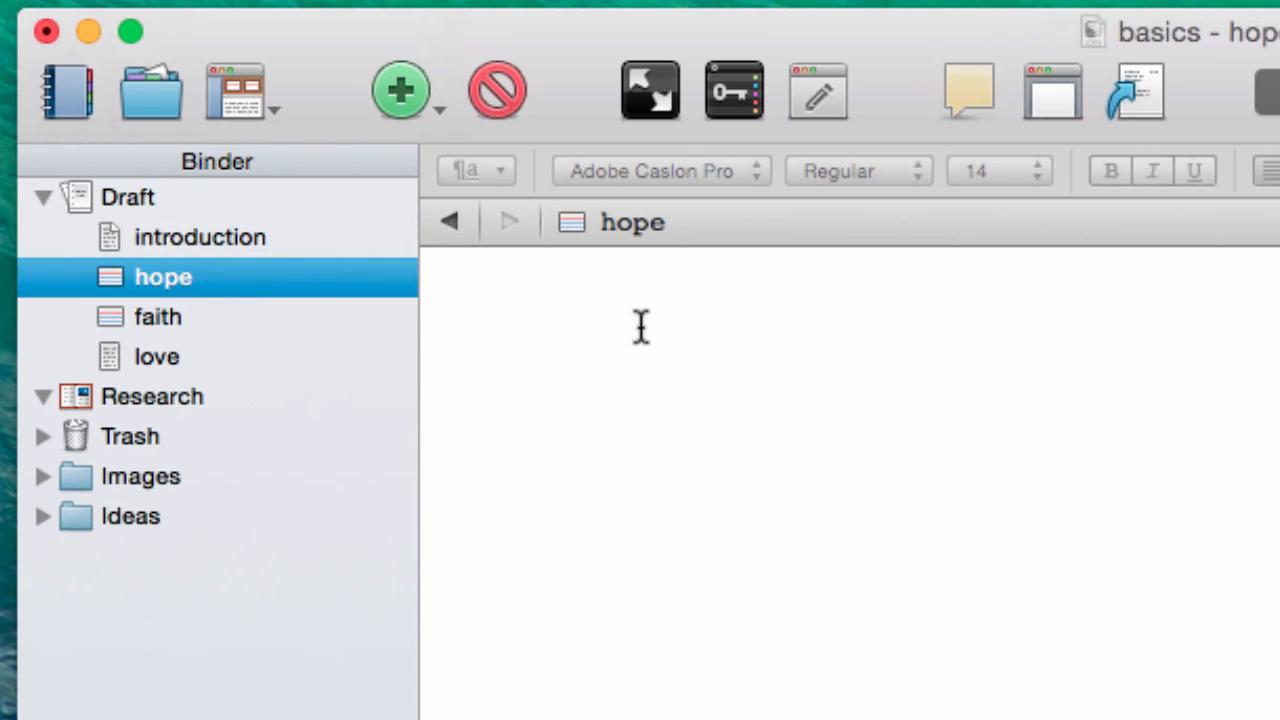
pyautogui.click(664, 329)
pyautogui.write('text')
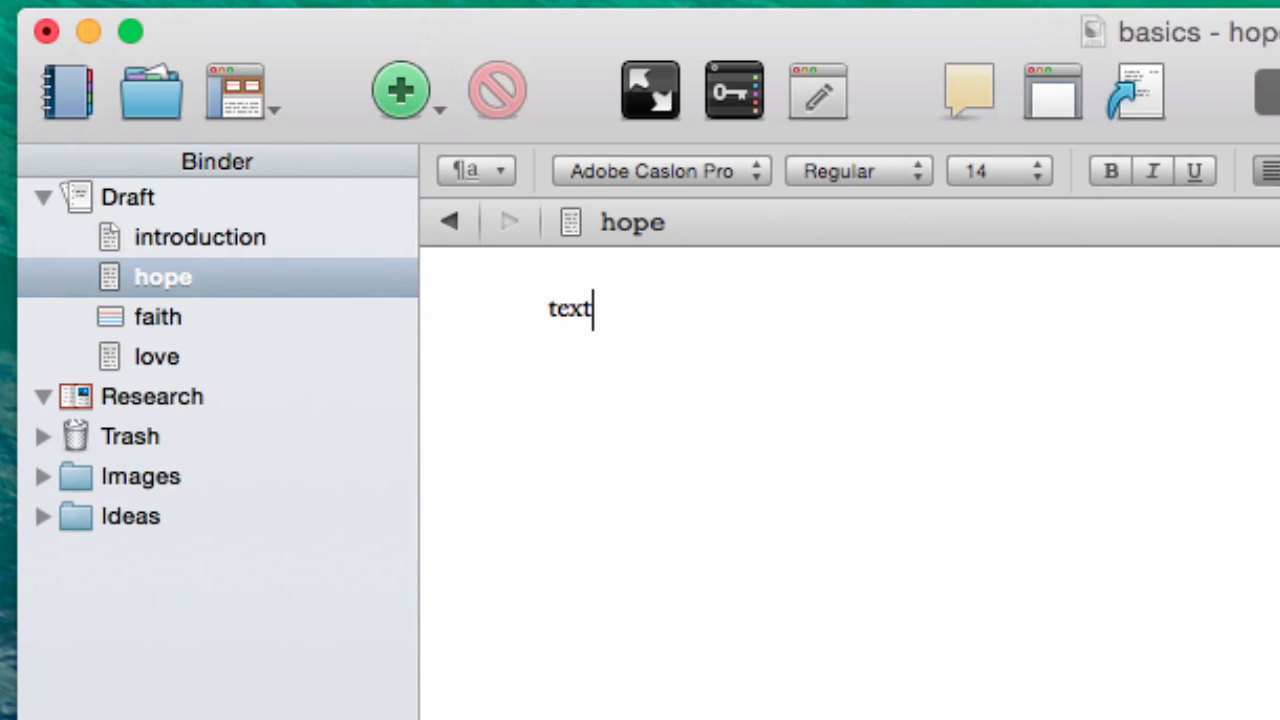
pyautogui.click(177, 318)
pyautogui.click(577, 366)
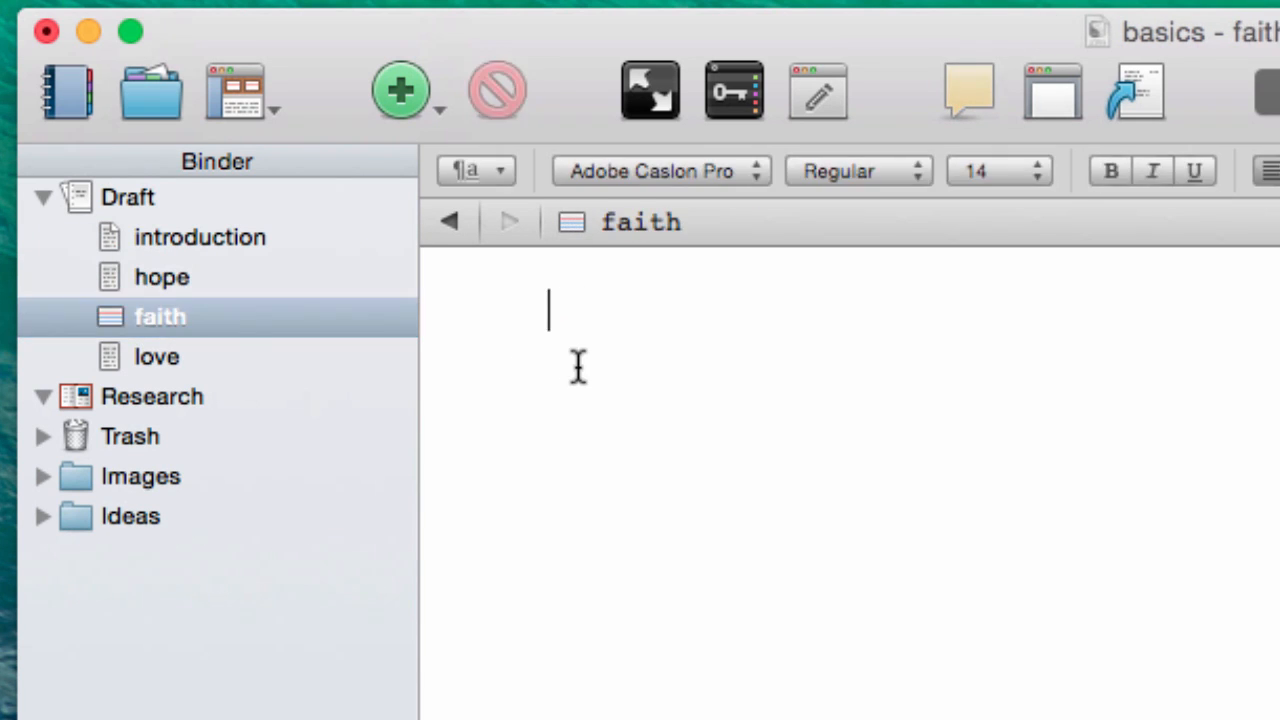
pyautogui.write('text')
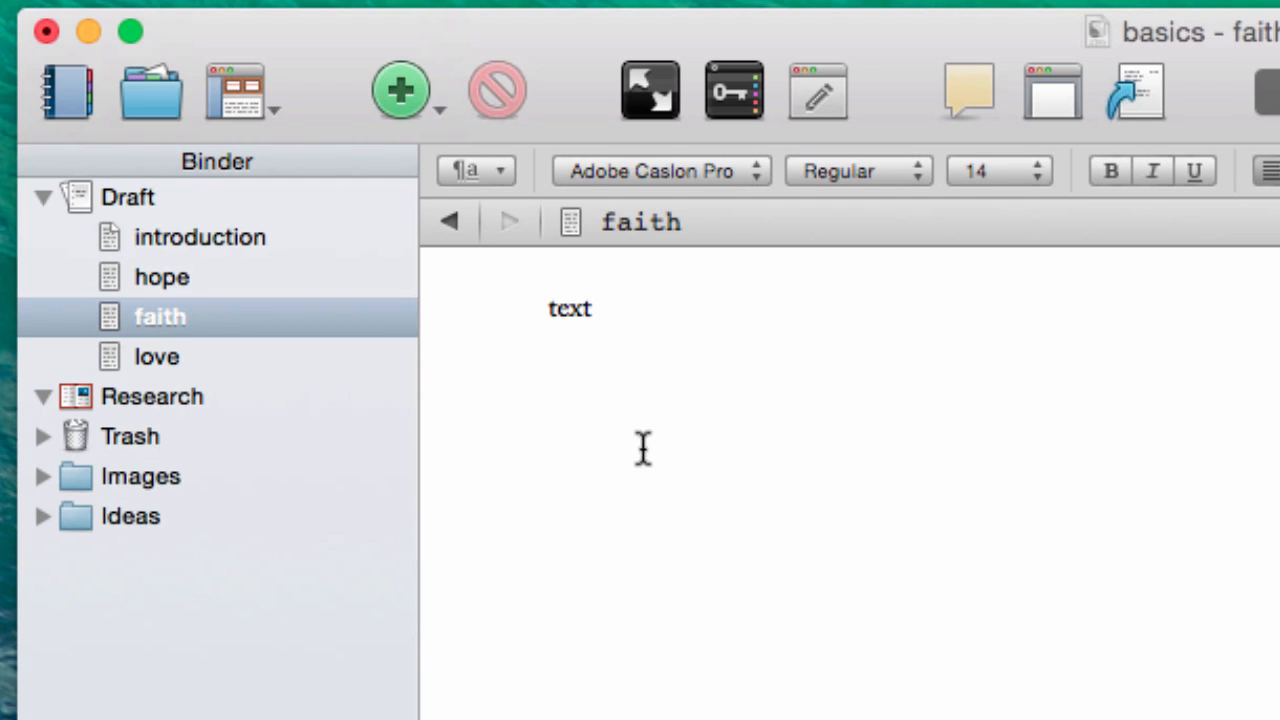
# Show the Draft folder's index cards on the corkboard with the Inspector open beside them
pyautogui.click(302, 588)
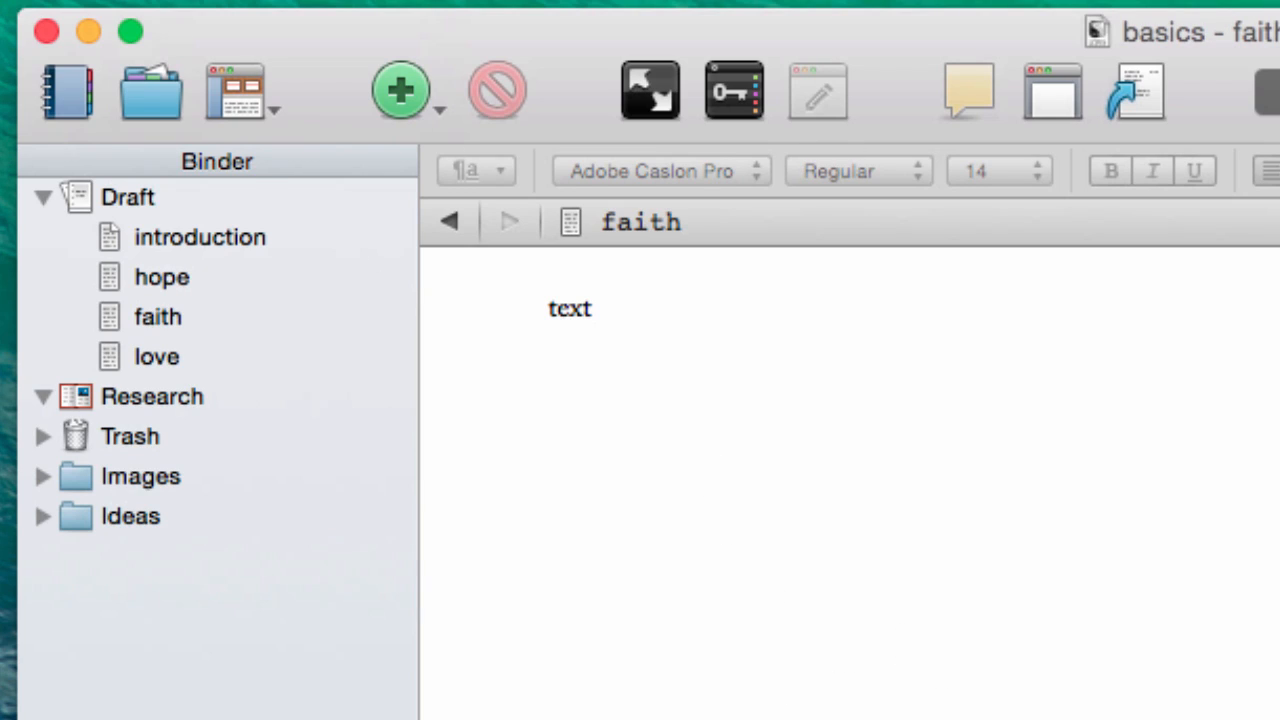
pyautogui.click(1174, 77)
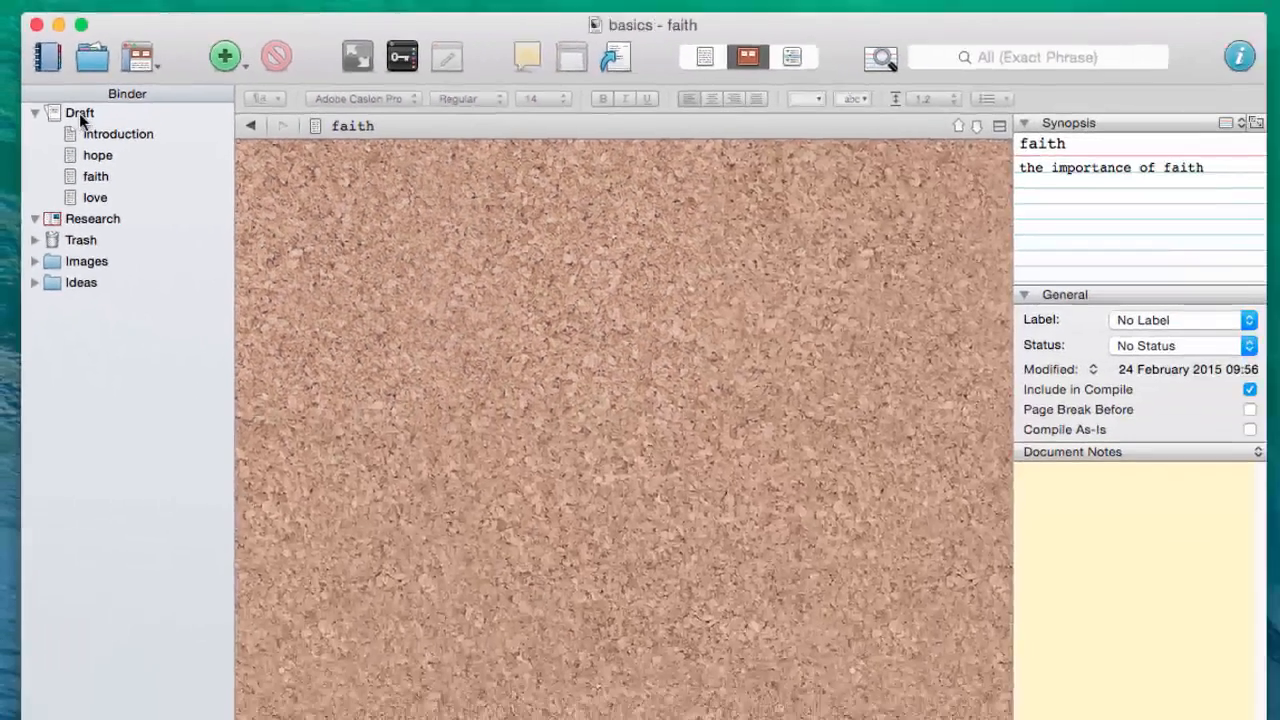
pyautogui.click(128, 197)
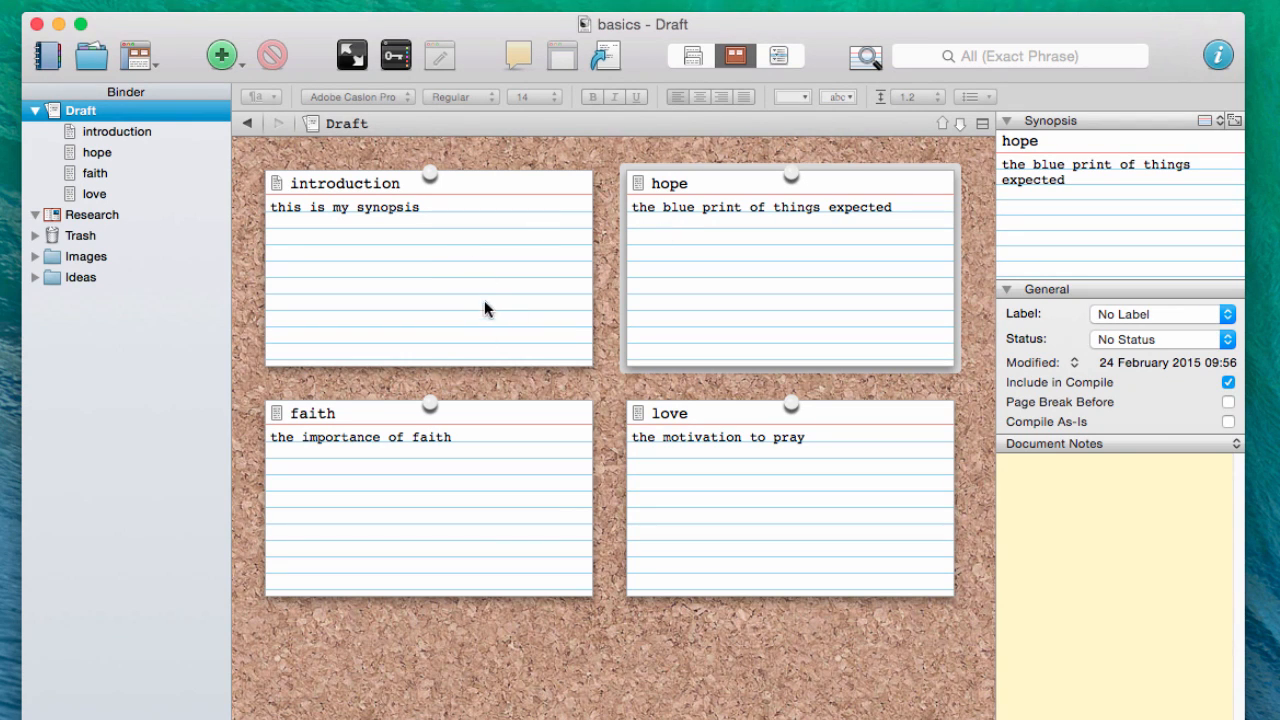
# Look over the label choices for the hope card and set its status to Final Draft
pyautogui.click(1132, 315)
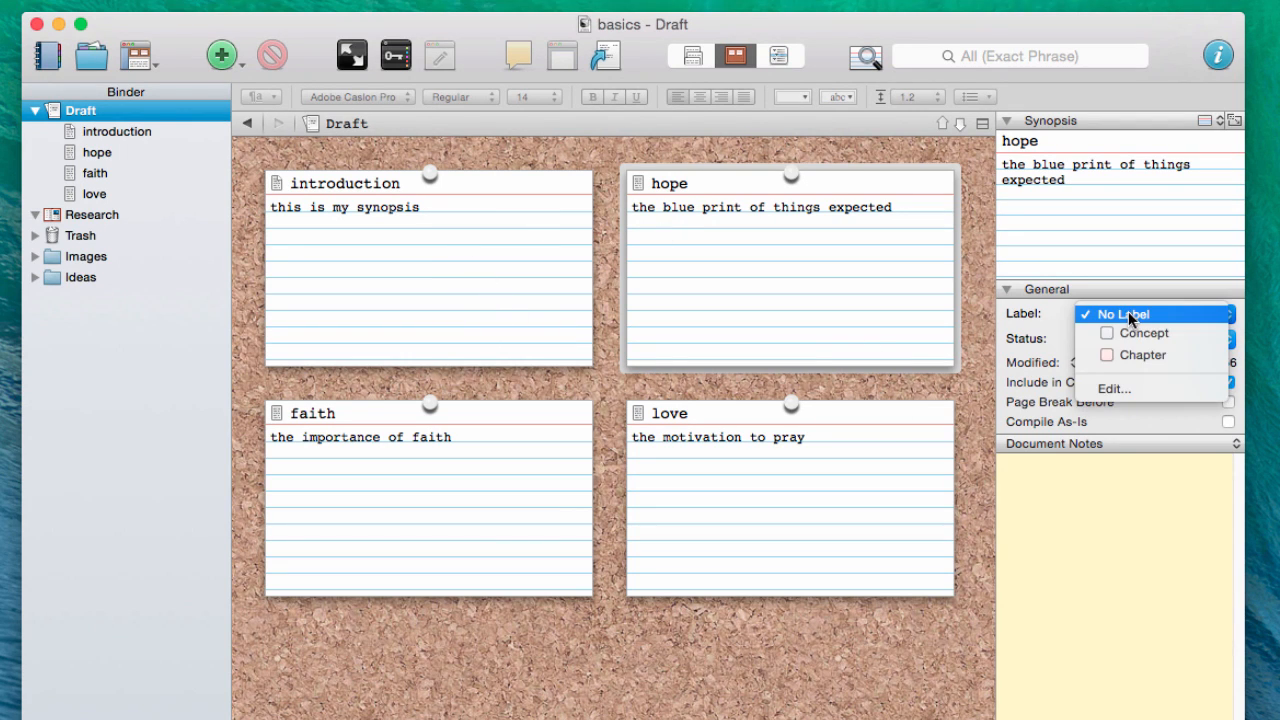
pyautogui.click(1129, 314)
pyautogui.click(1139, 343)
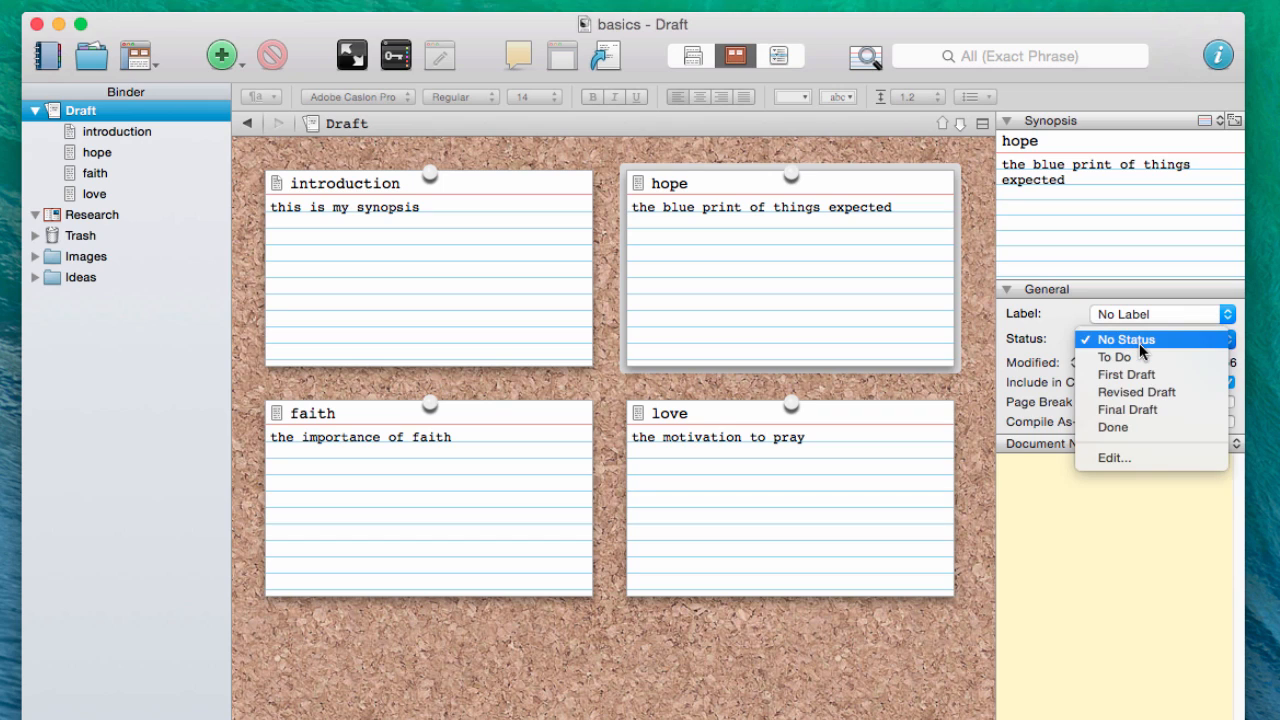
pyautogui.click(1135, 338)
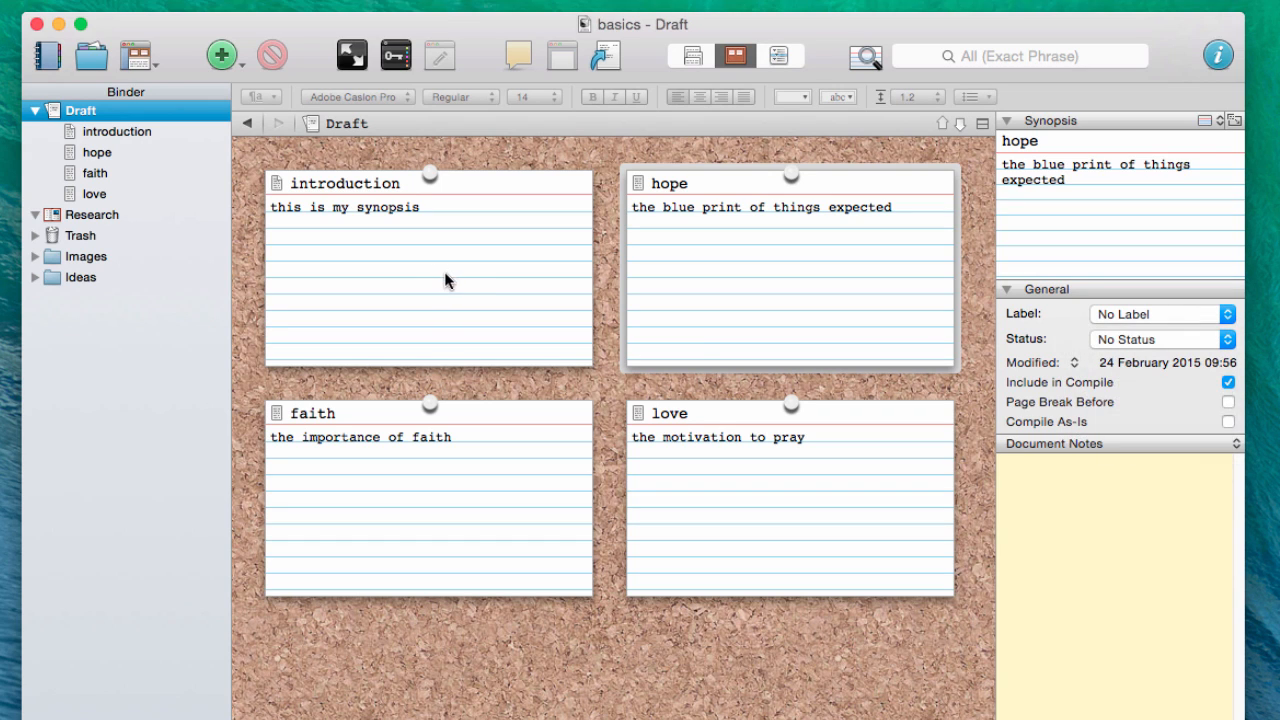
pyautogui.click(1154, 338)
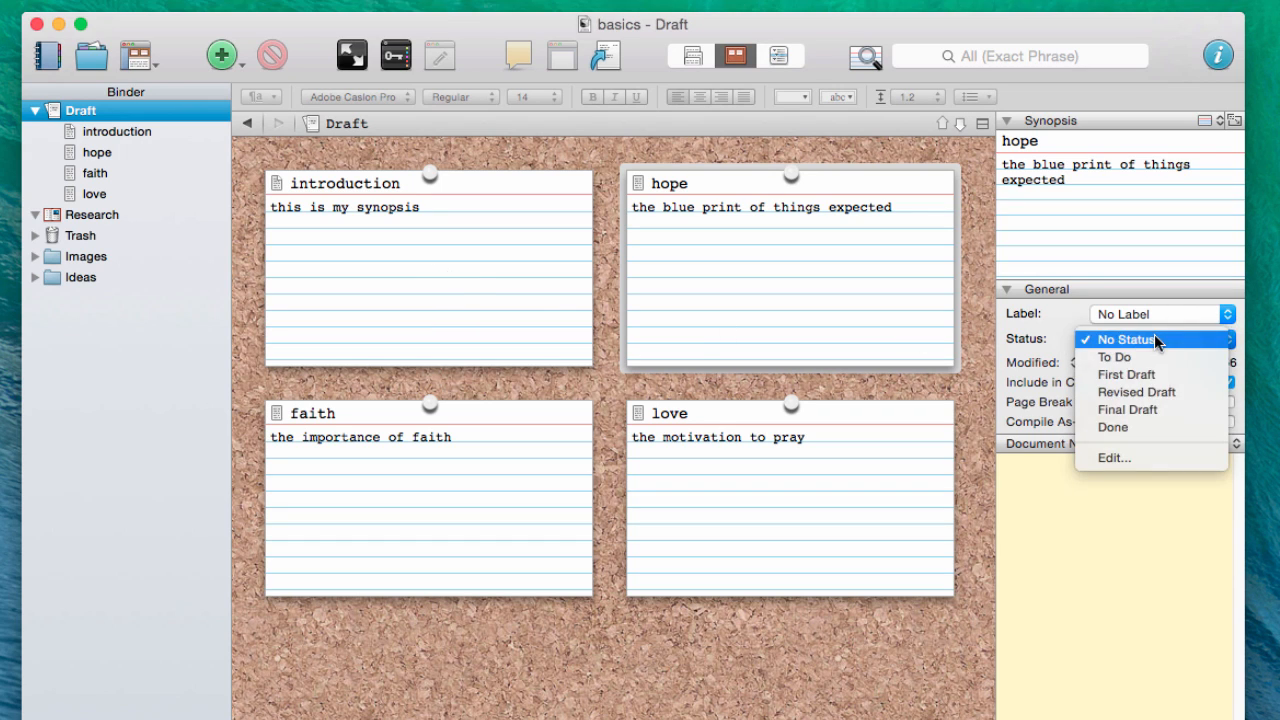
pyautogui.click(1154, 412)
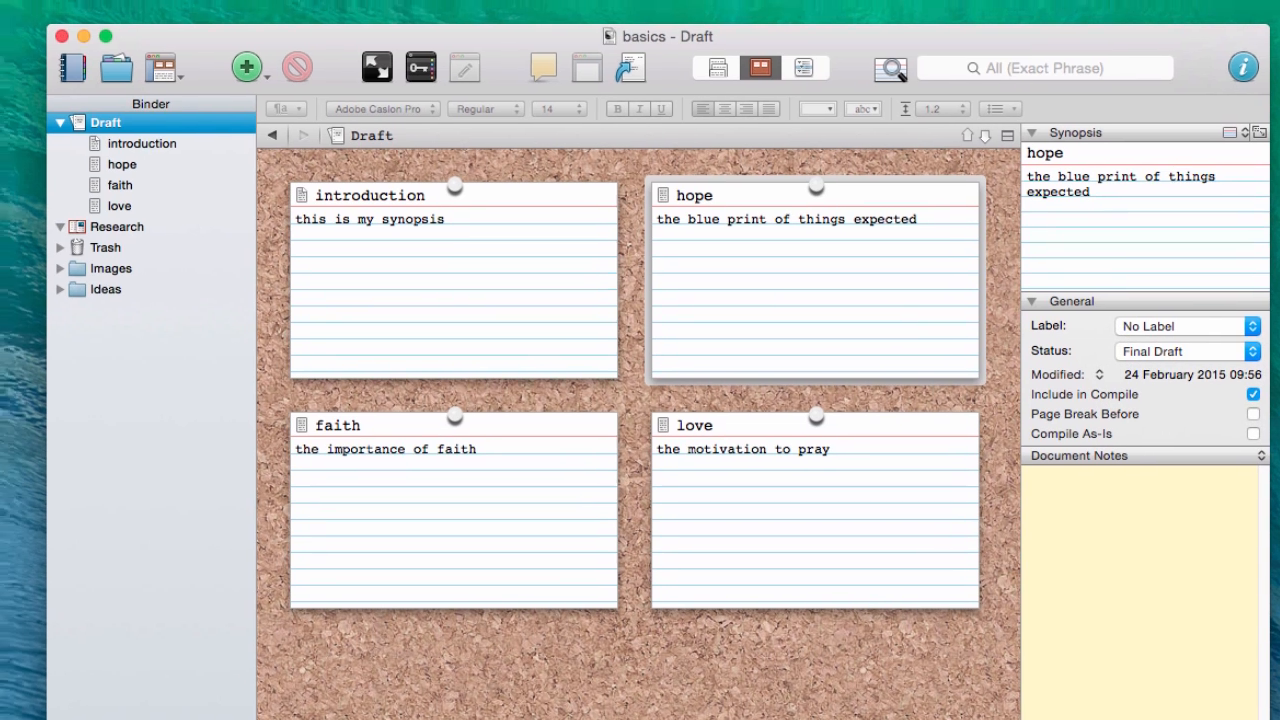
# Turn on status stamps for the corkboard's index cards and check that the option is enabled
pyautogui.click(116, 4)
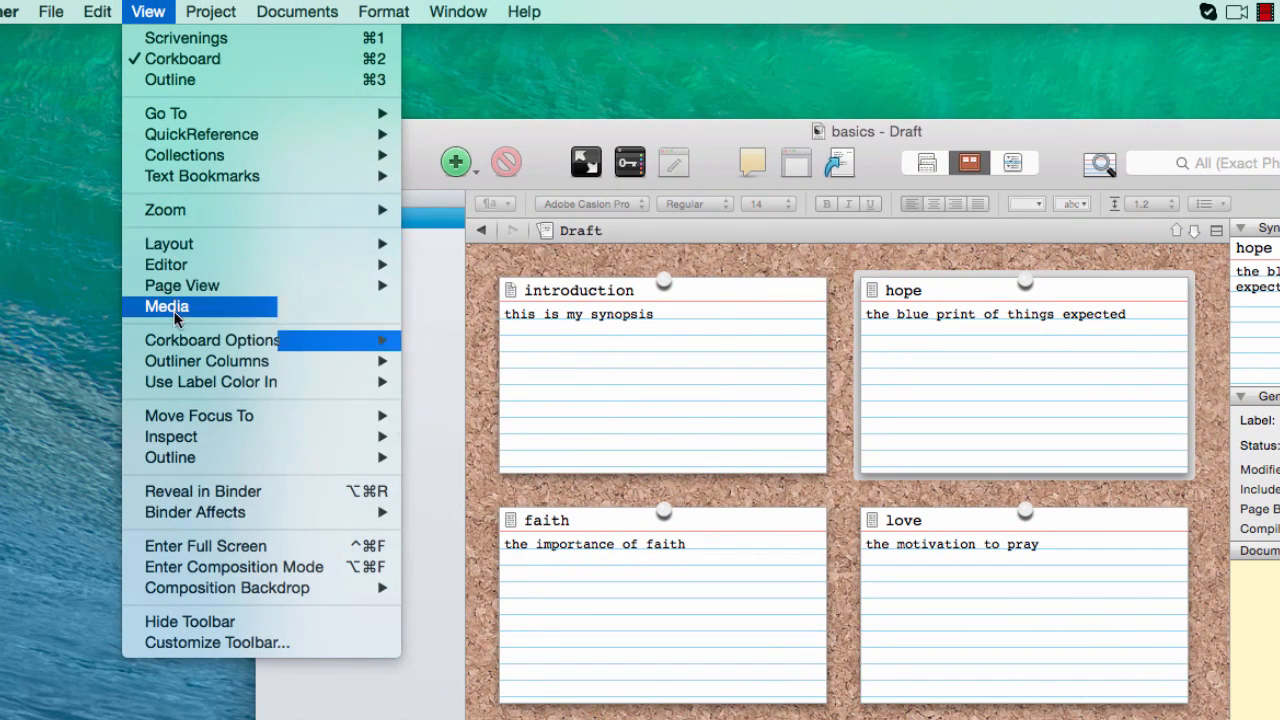
pyautogui.moveTo(171, 344)
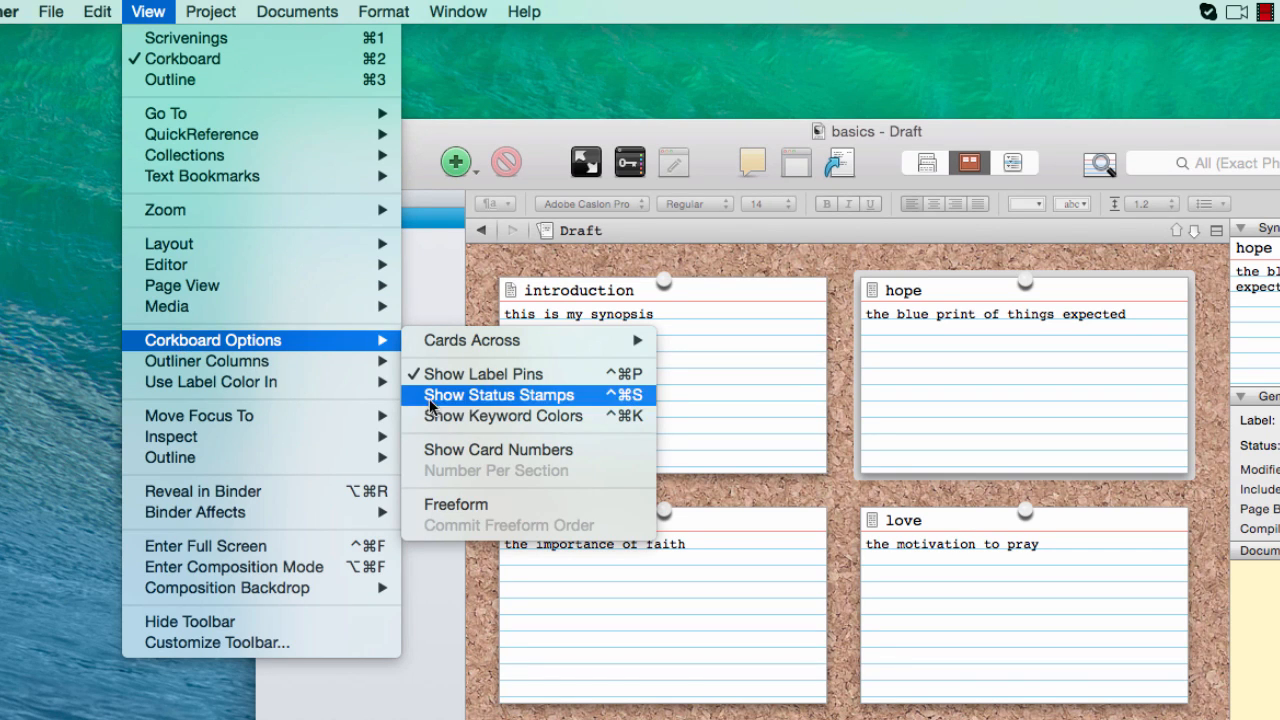
pyautogui.click(460, 396)
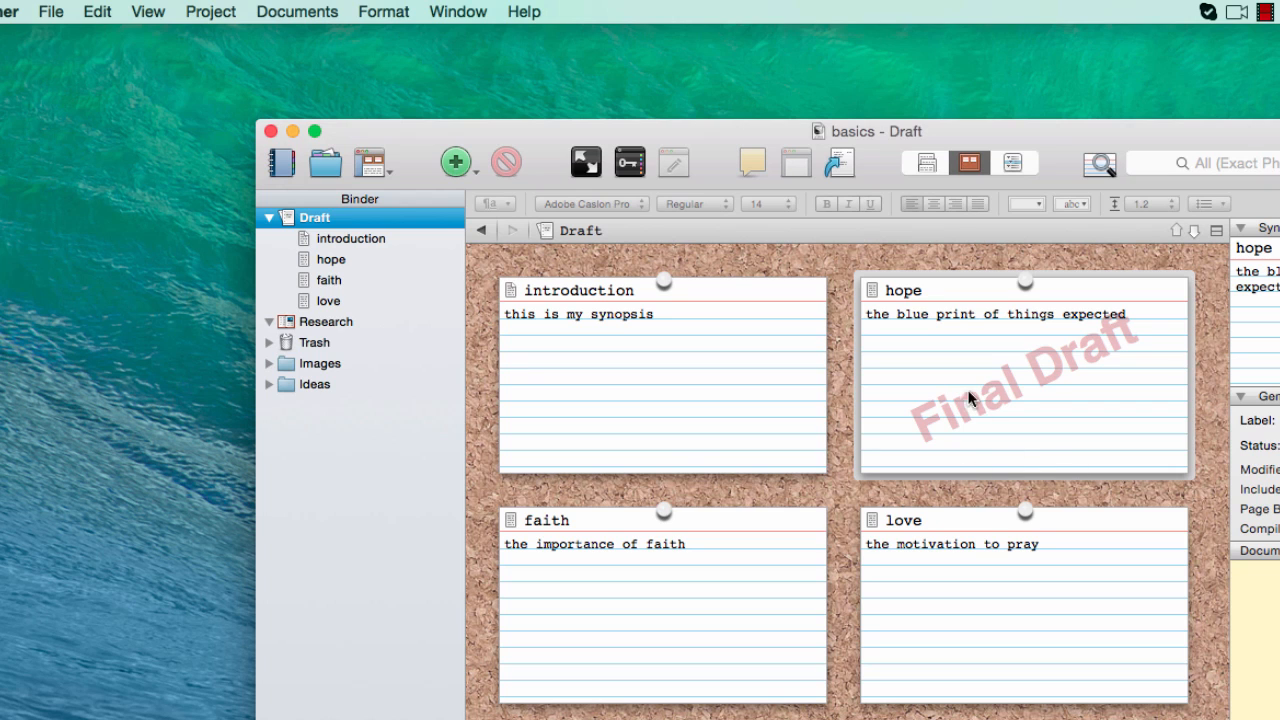
pyautogui.click(133, 8)
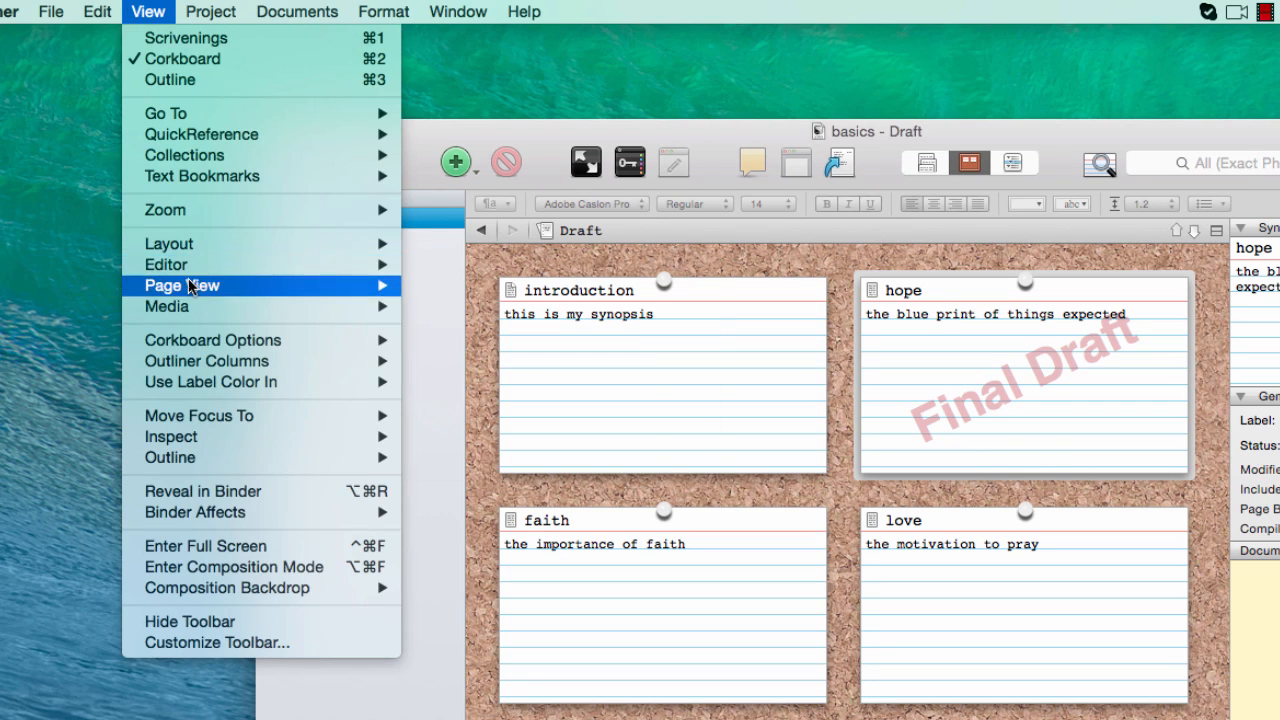
pyautogui.moveTo(205, 348)
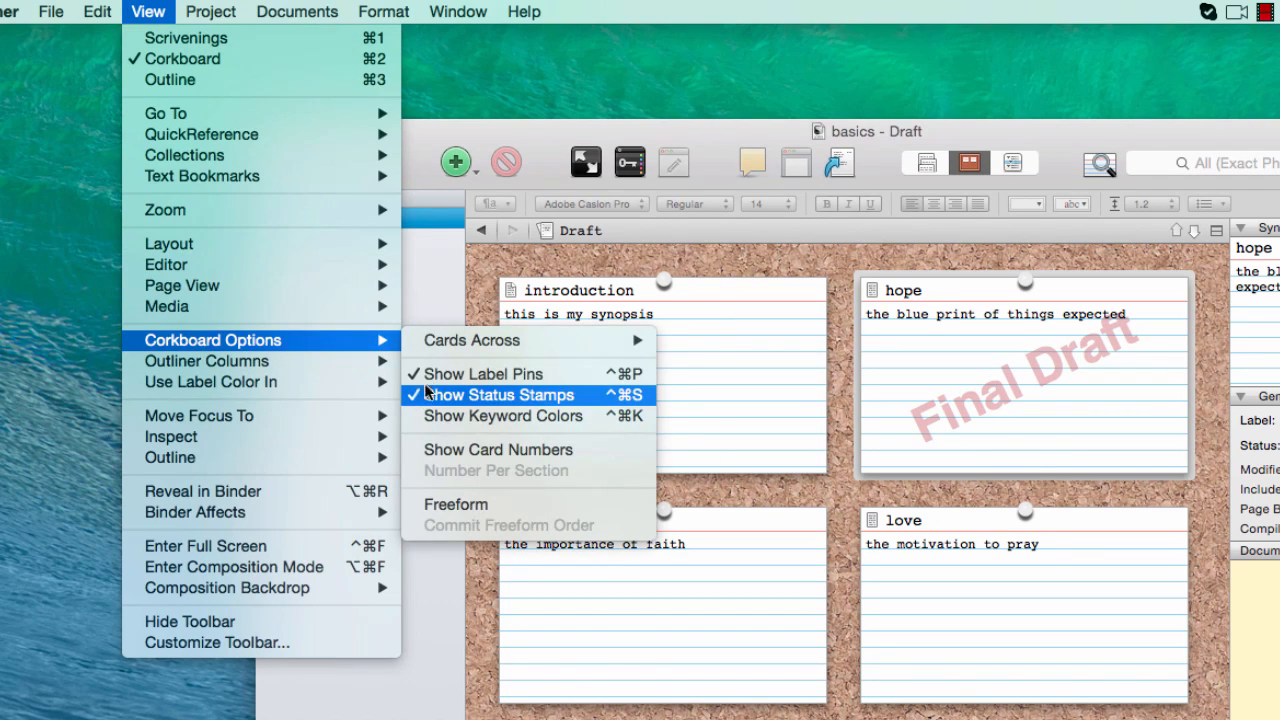
pyautogui.click(815, 663)
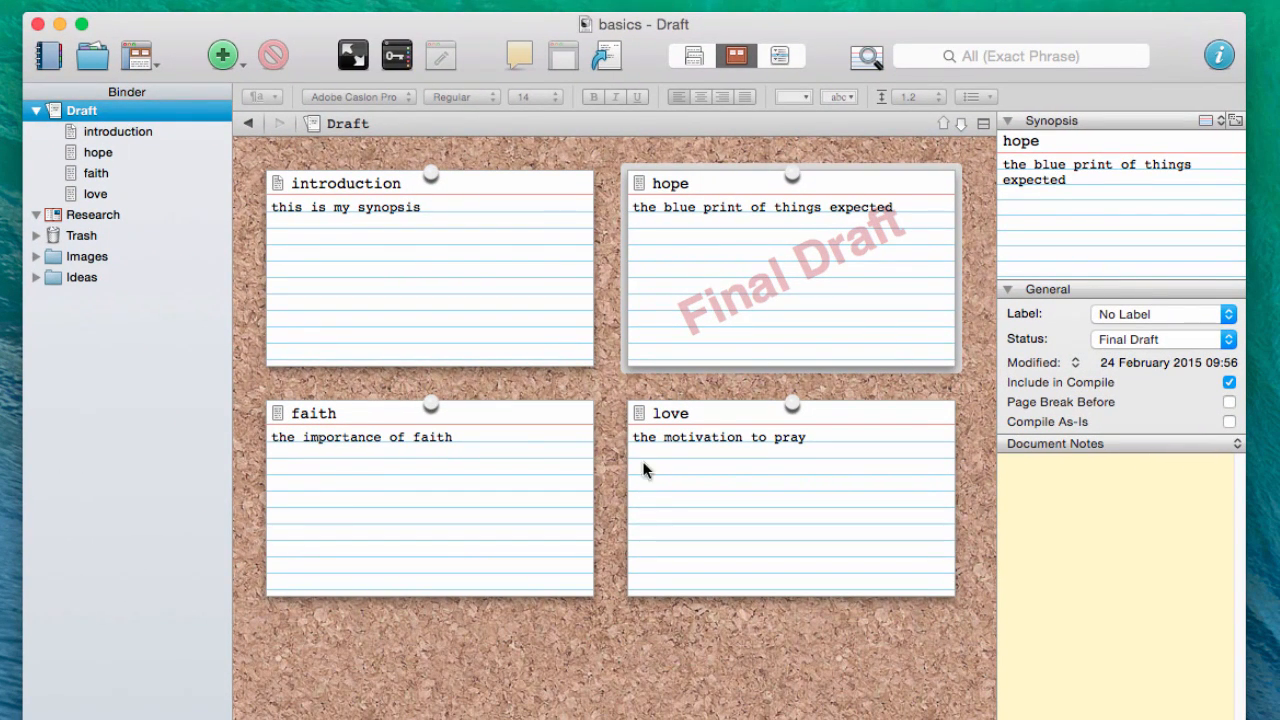
# Set the status of the faith card to To Do and the love card to First Draft
pyautogui.click(507, 591)
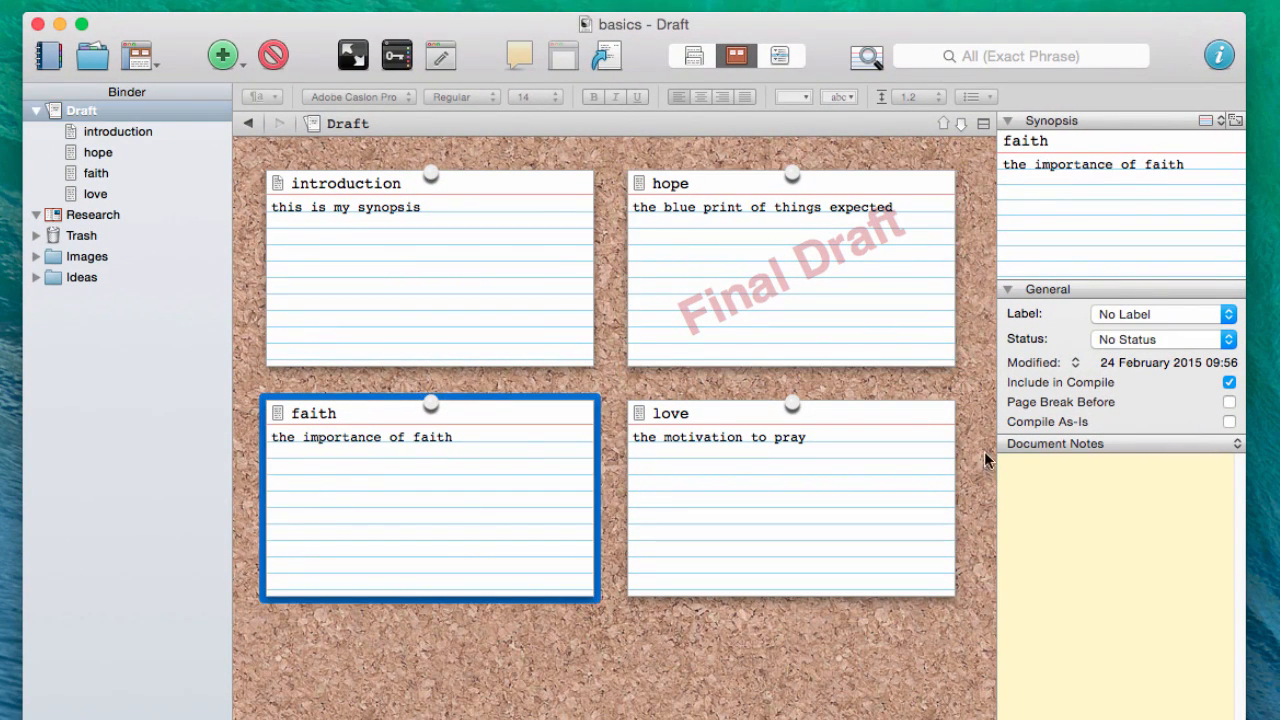
pyautogui.click(1154, 336)
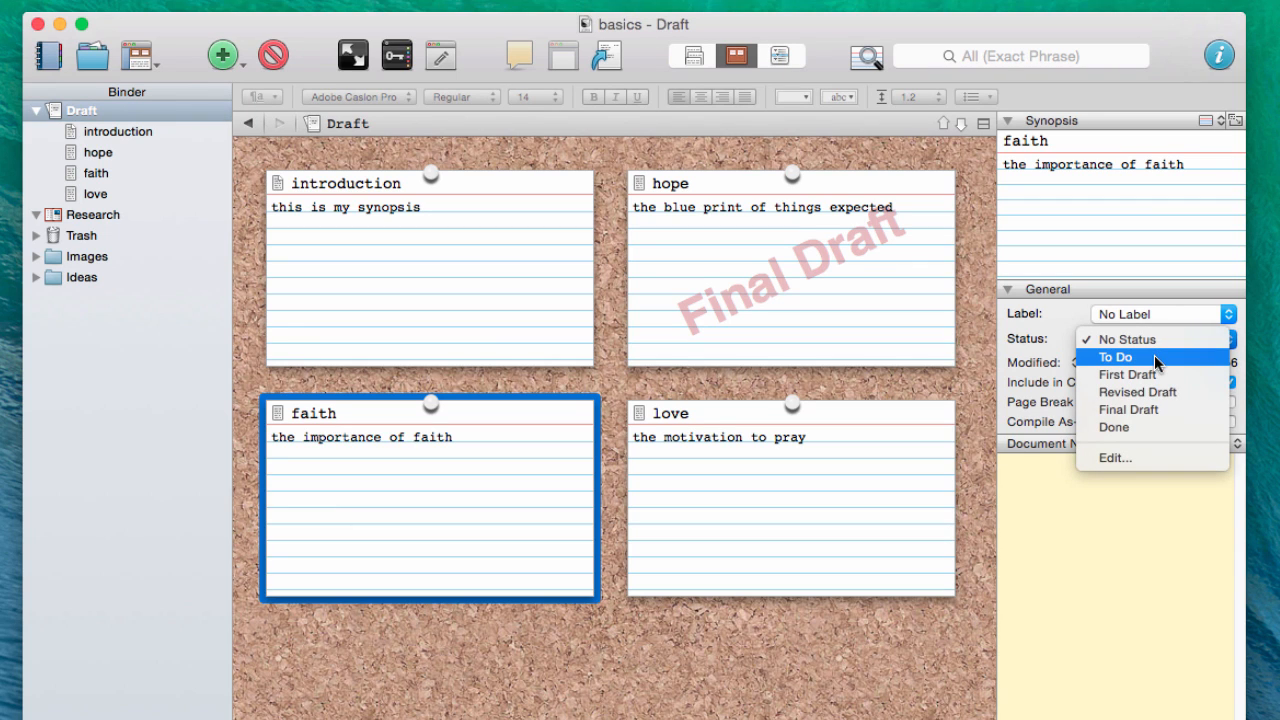
pyautogui.click(1155, 358)
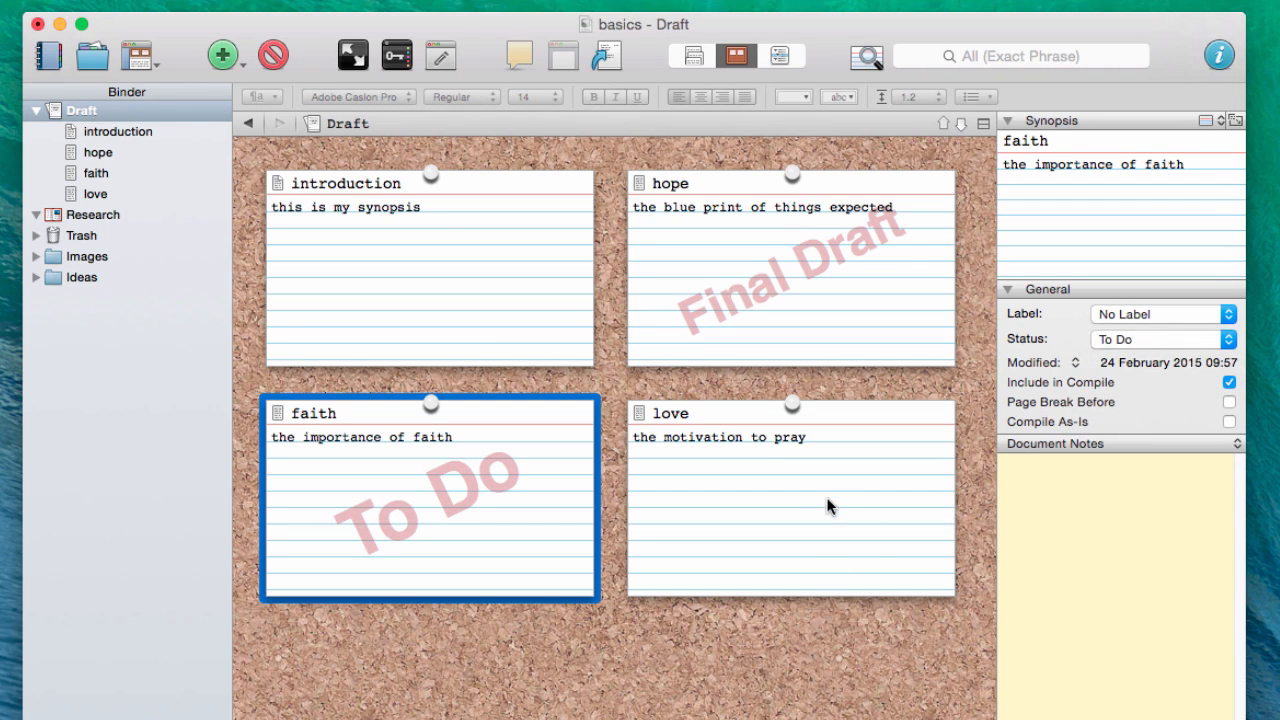
pyautogui.click(830, 506)
pyautogui.click(1168, 342)
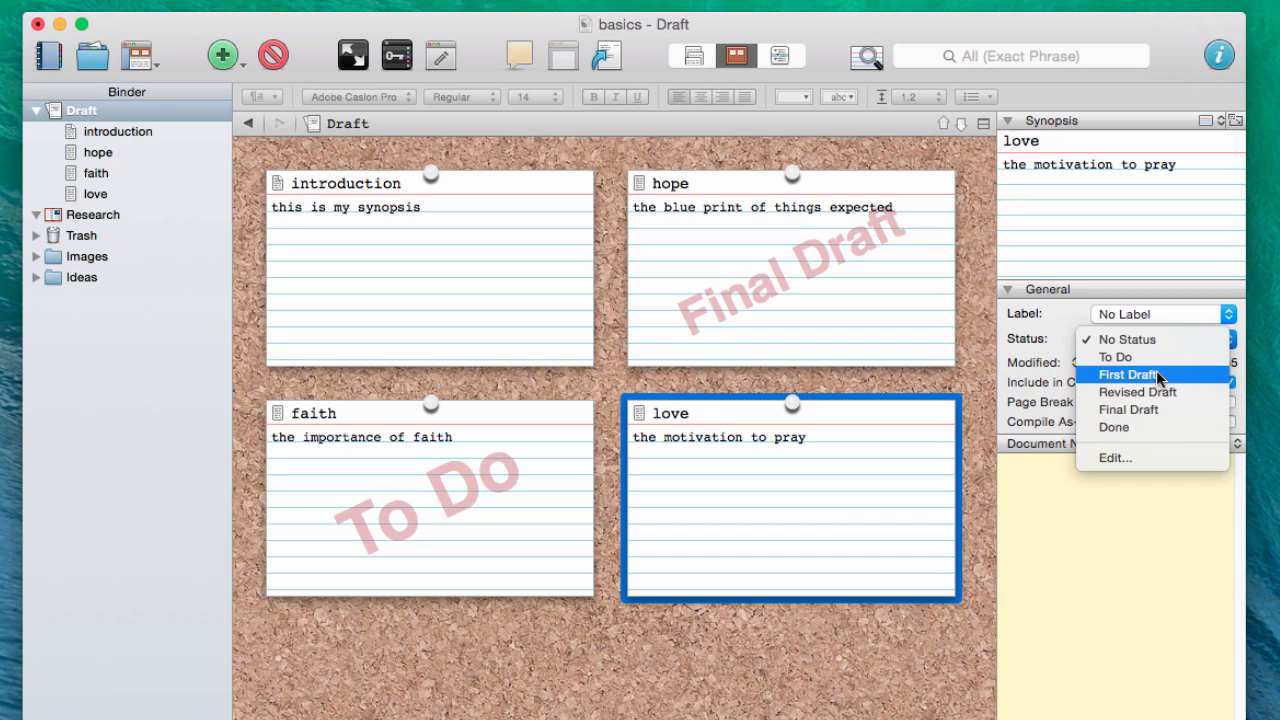
pyautogui.click(1160, 375)
pyautogui.click(805, 638)
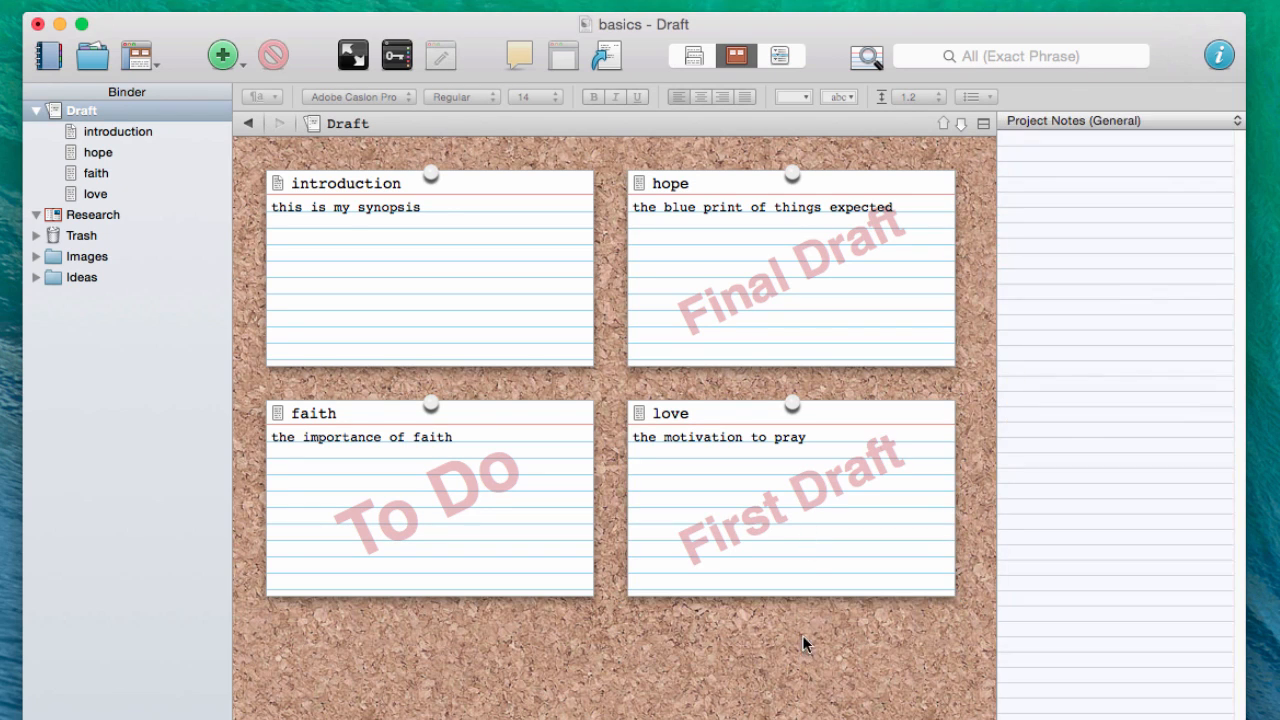
# Set the status of the introduction card to Done
pyautogui.click(346, 230)
pyautogui.click(1166, 339)
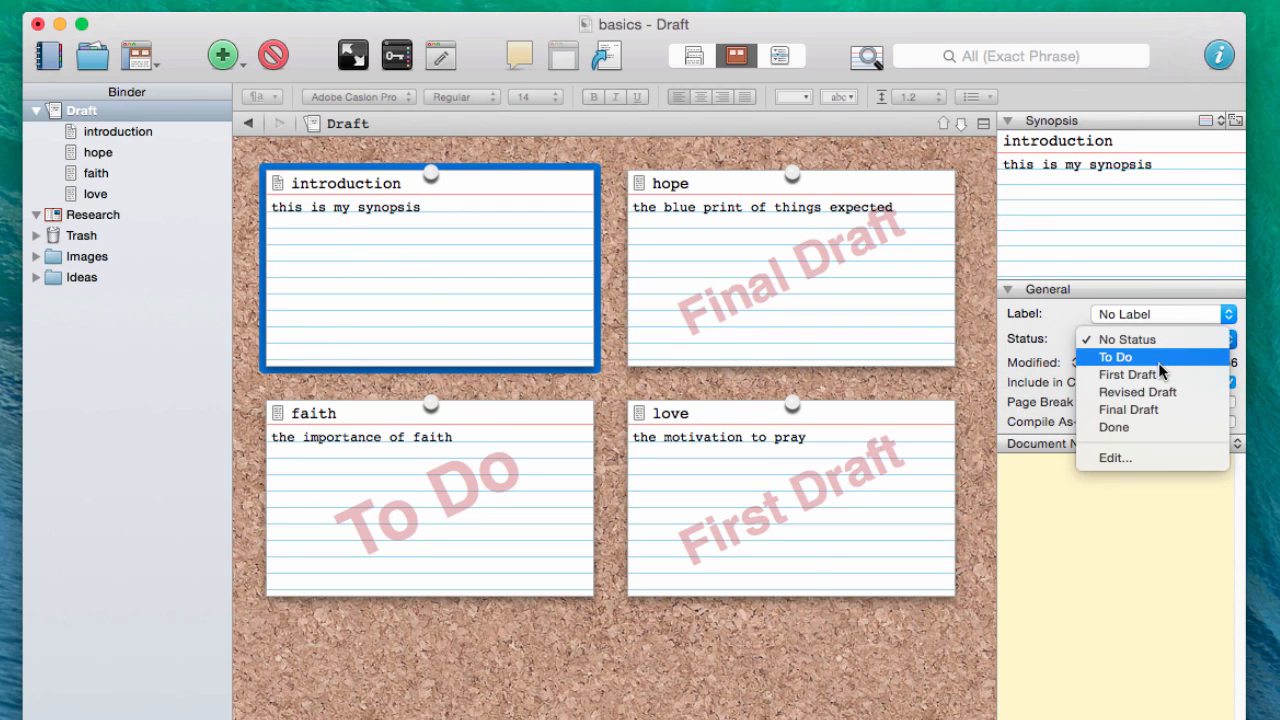
pyautogui.click(1152, 428)
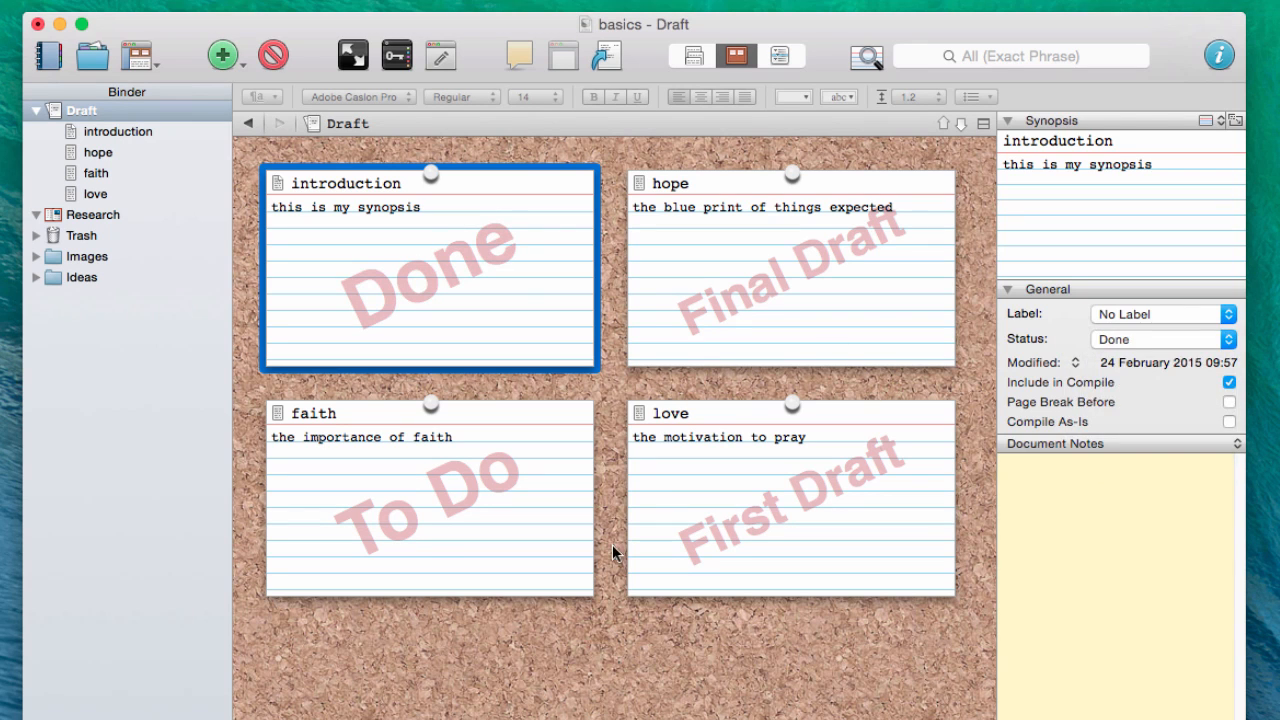
pyautogui.click(606, 581)
# View the Draft documents one by one and as a combined Scrivenings text, ending back on the Draft corkboard
pyautogui.click(696, 52)
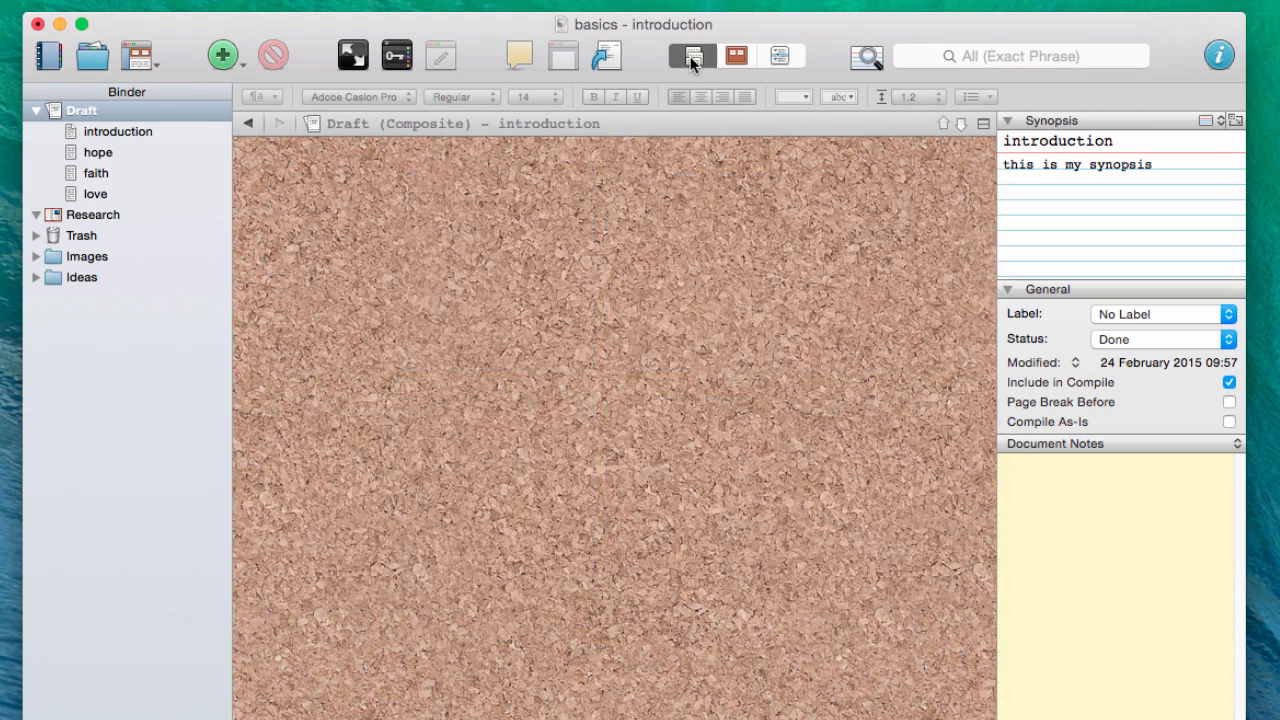
pyautogui.click(100, 134)
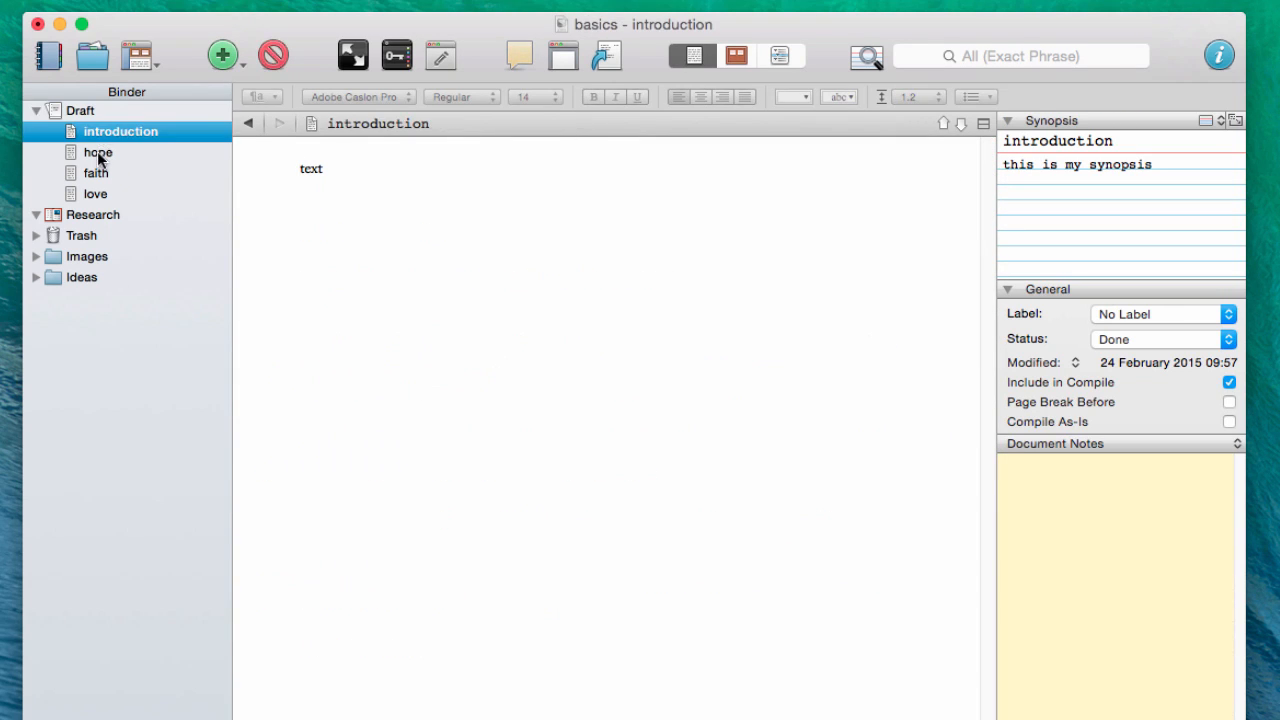
pyautogui.click(98, 152)
pyautogui.click(96, 173)
pyautogui.click(95, 194)
pyautogui.click(82, 111)
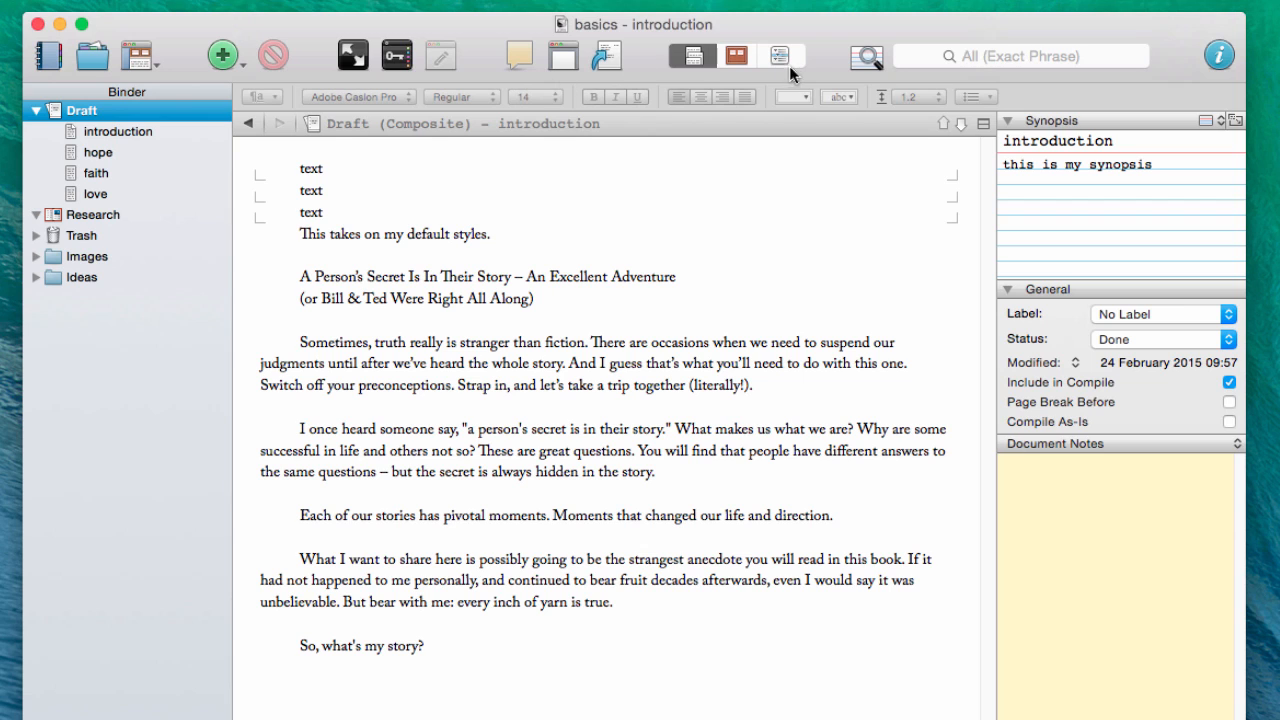
pyautogui.click(744, 56)
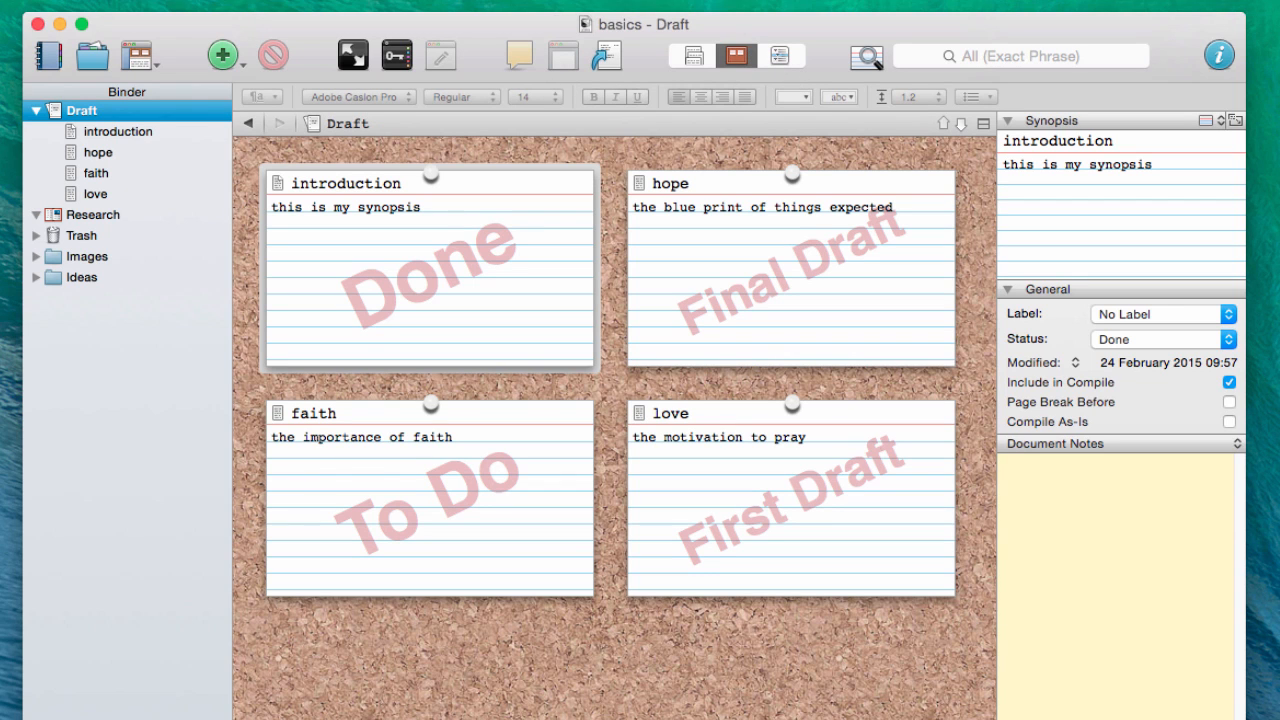
# Inspect the hope and love index cards and open the love document's text
pyautogui.click(735, 228)
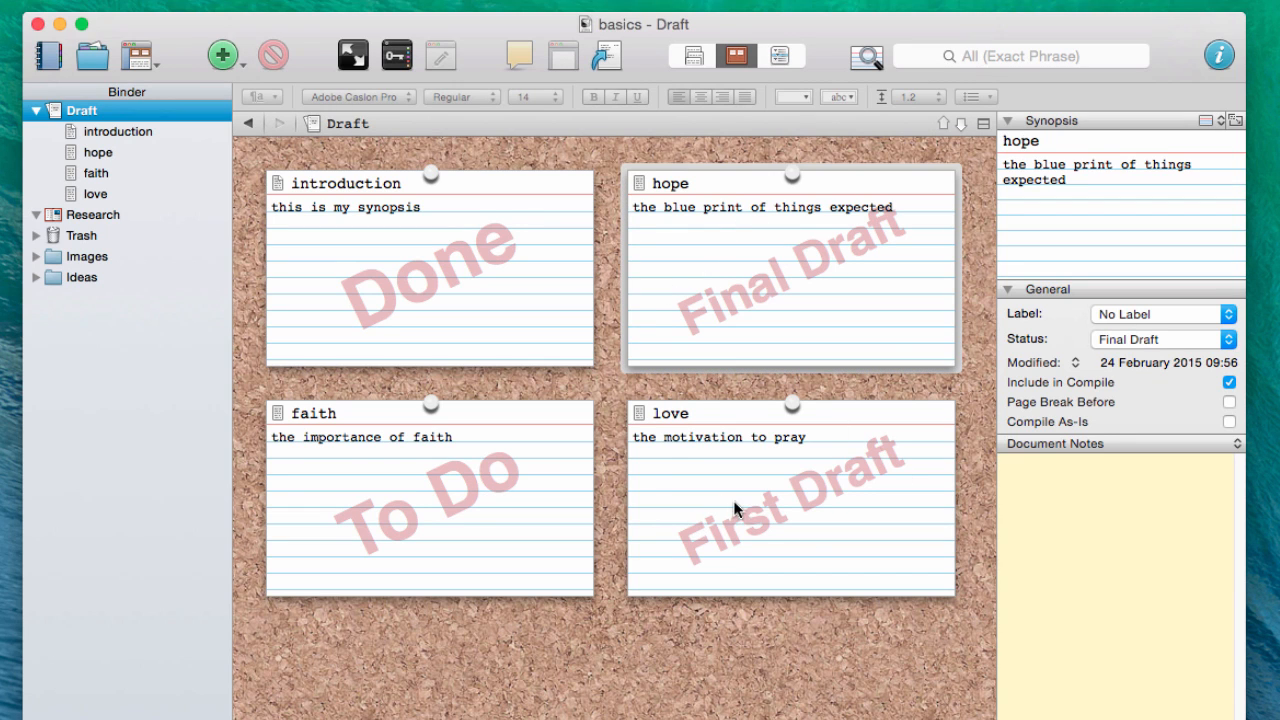
pyautogui.click(733, 500)
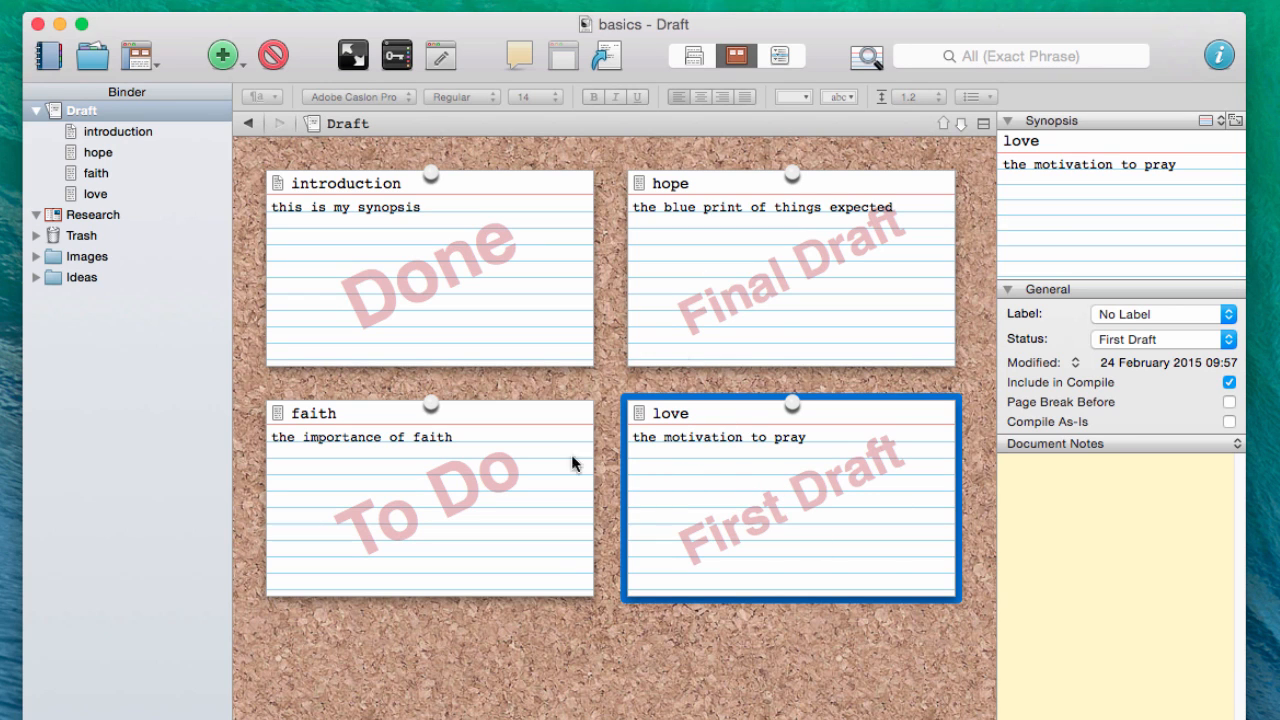
pyautogui.click(95, 194)
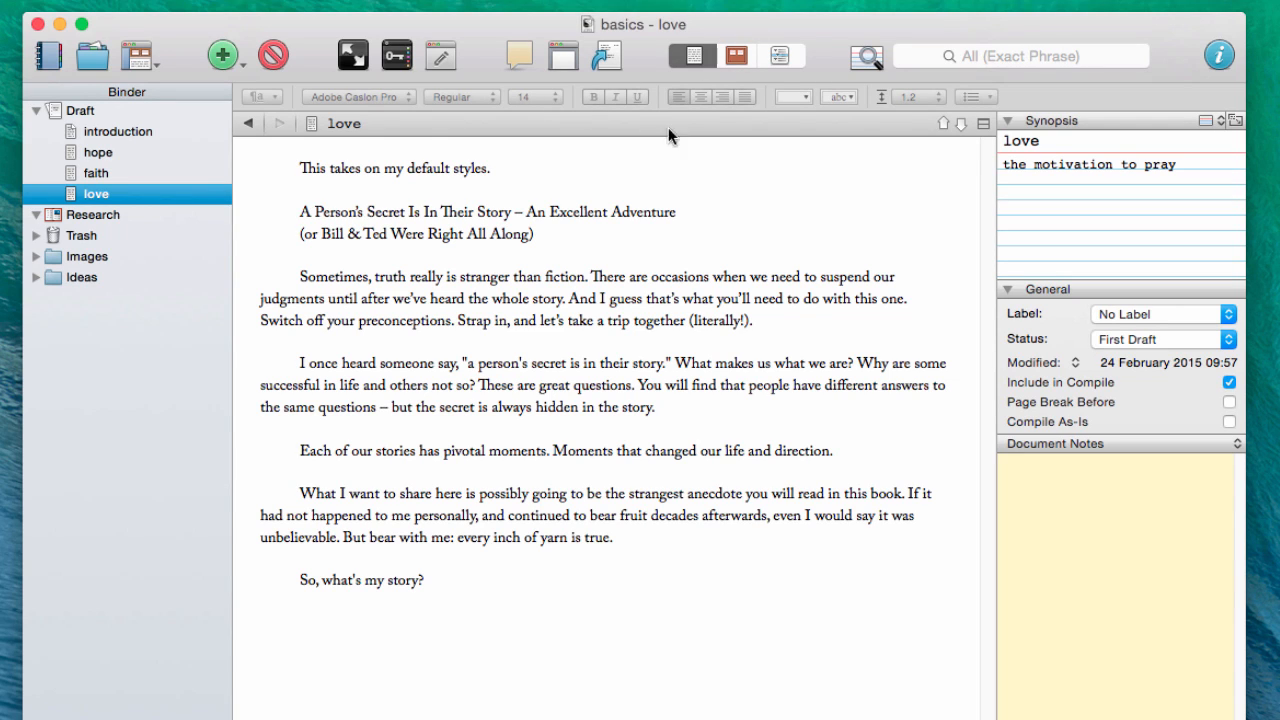
pyautogui.click(495, 595)
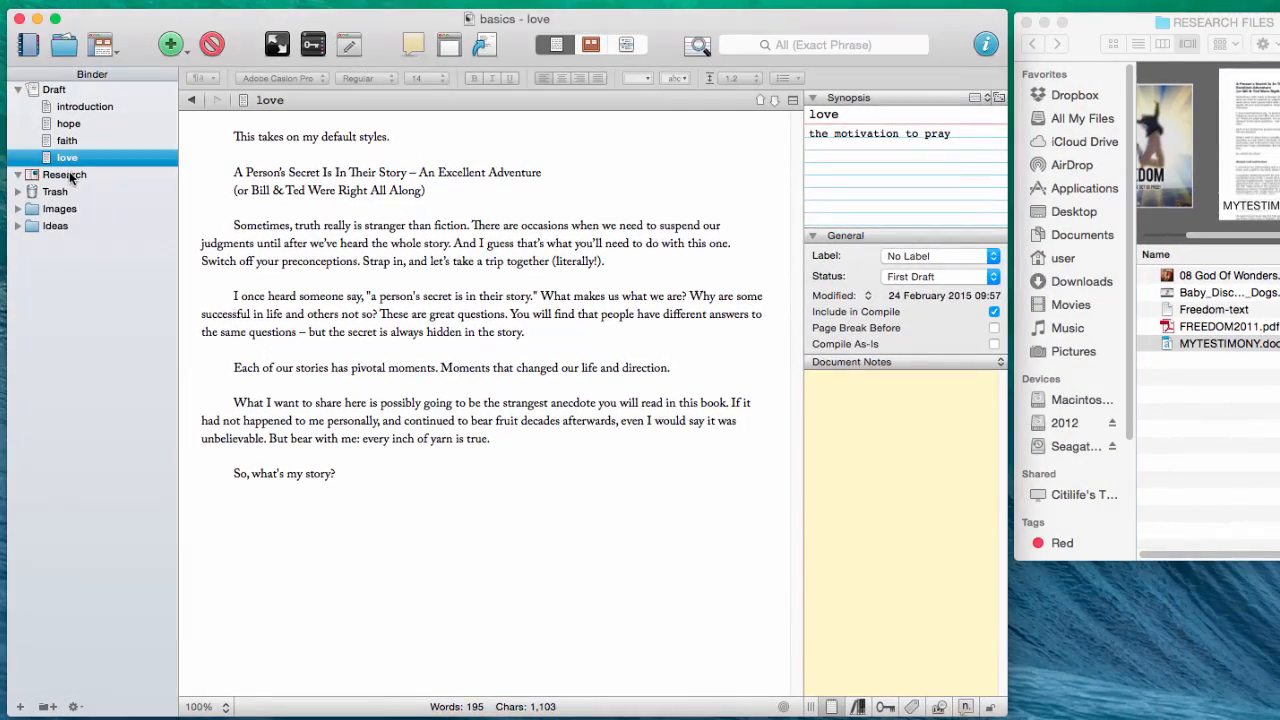
# Import the 08 God Of Wonders audio file from the RESEARCH FILES folder in Finder into the Research folder
pyautogui.click(95, 215)
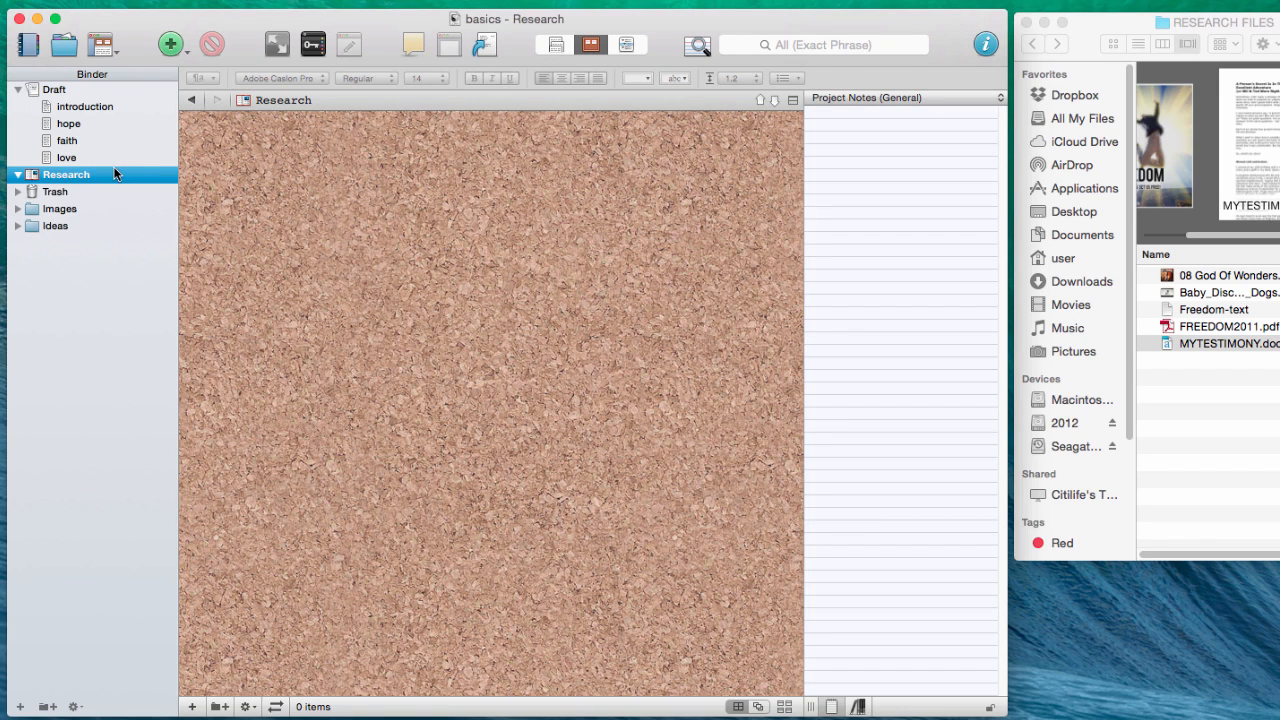
pyautogui.click(1250, 282)
pyautogui.click(1250, 277)
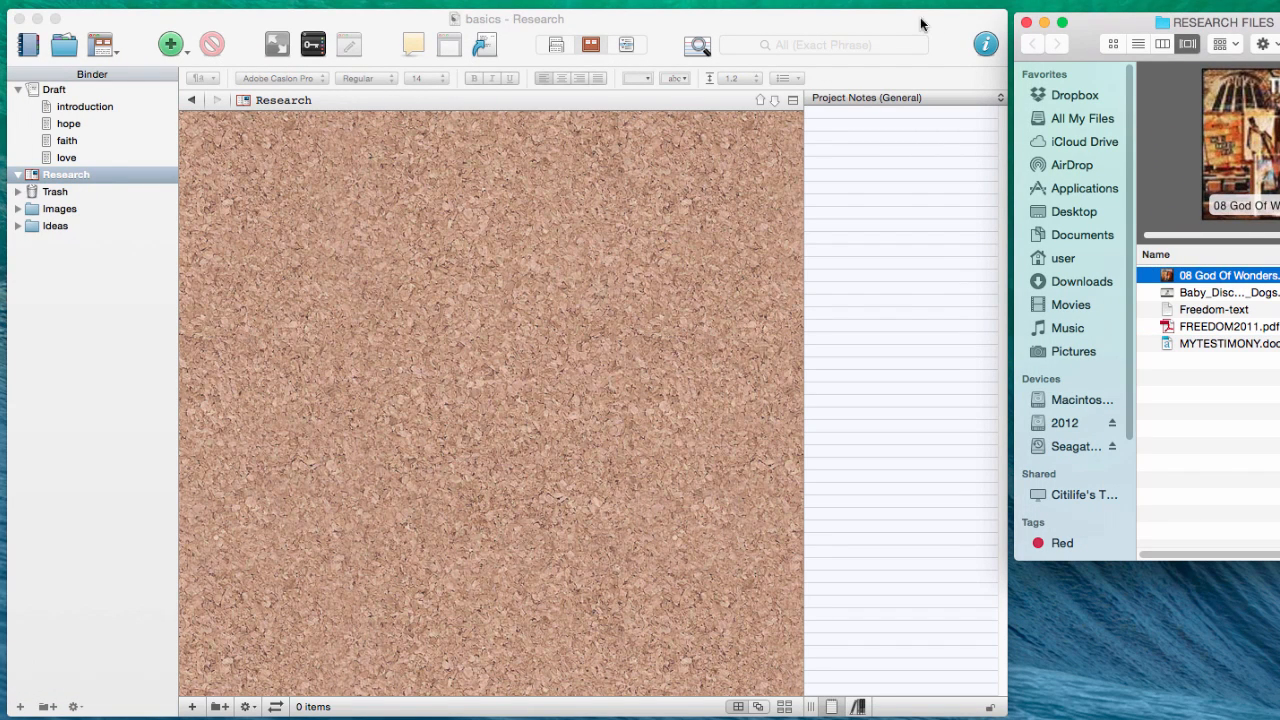
pyautogui.moveTo(1152, 283); pyautogui.dragTo(57, 175)
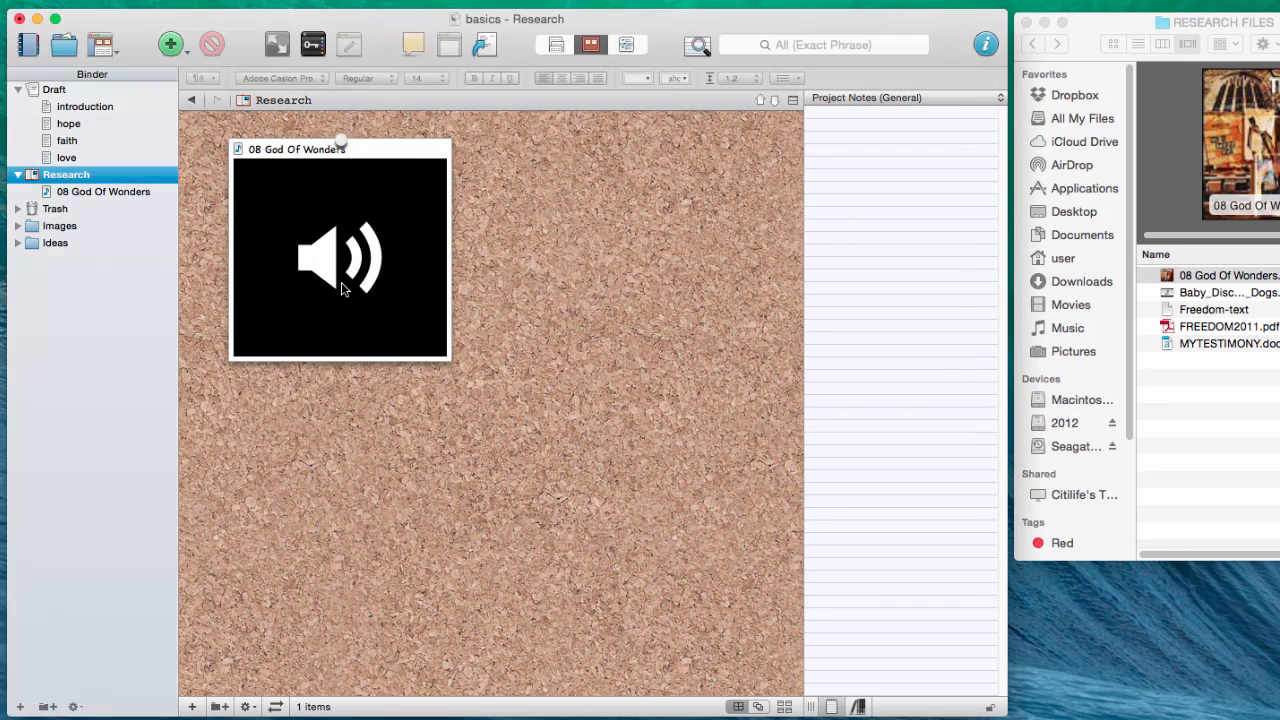
# Open the 08 God Of Wonders audio item from the binder, play a short part of it and pause it
pyautogui.doubleClick(337, 145)
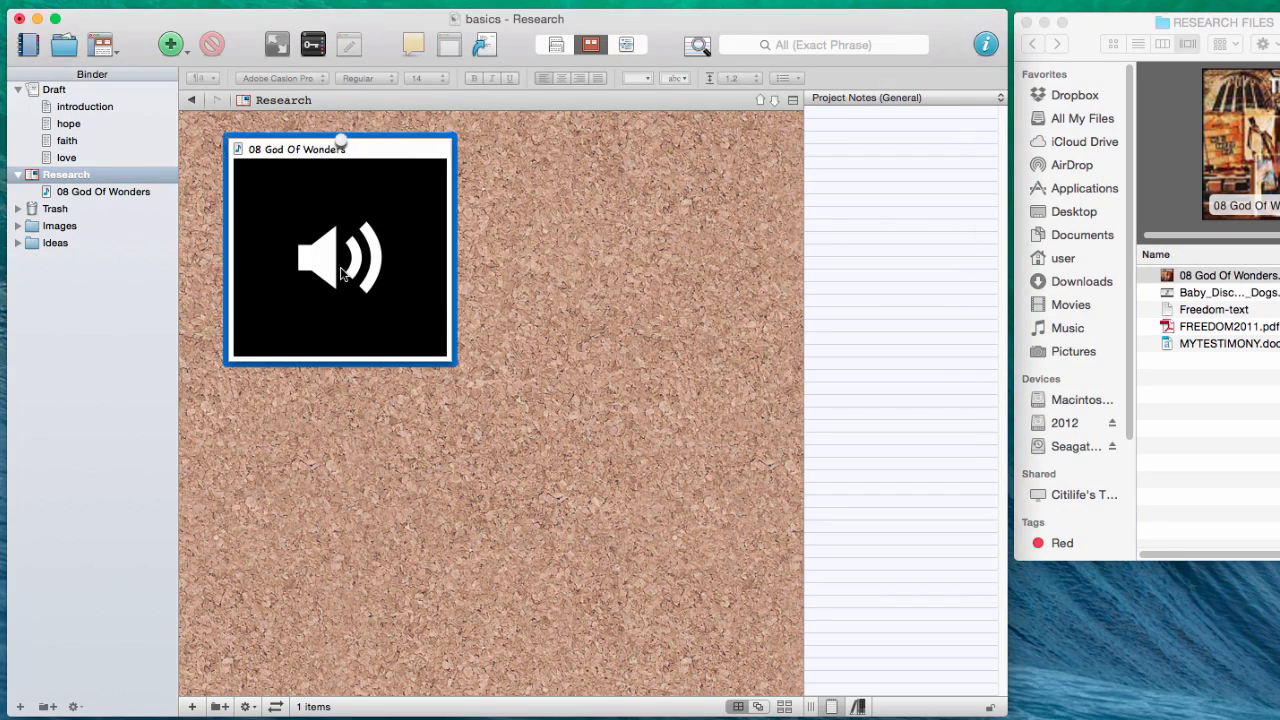
pyautogui.click(62, 191)
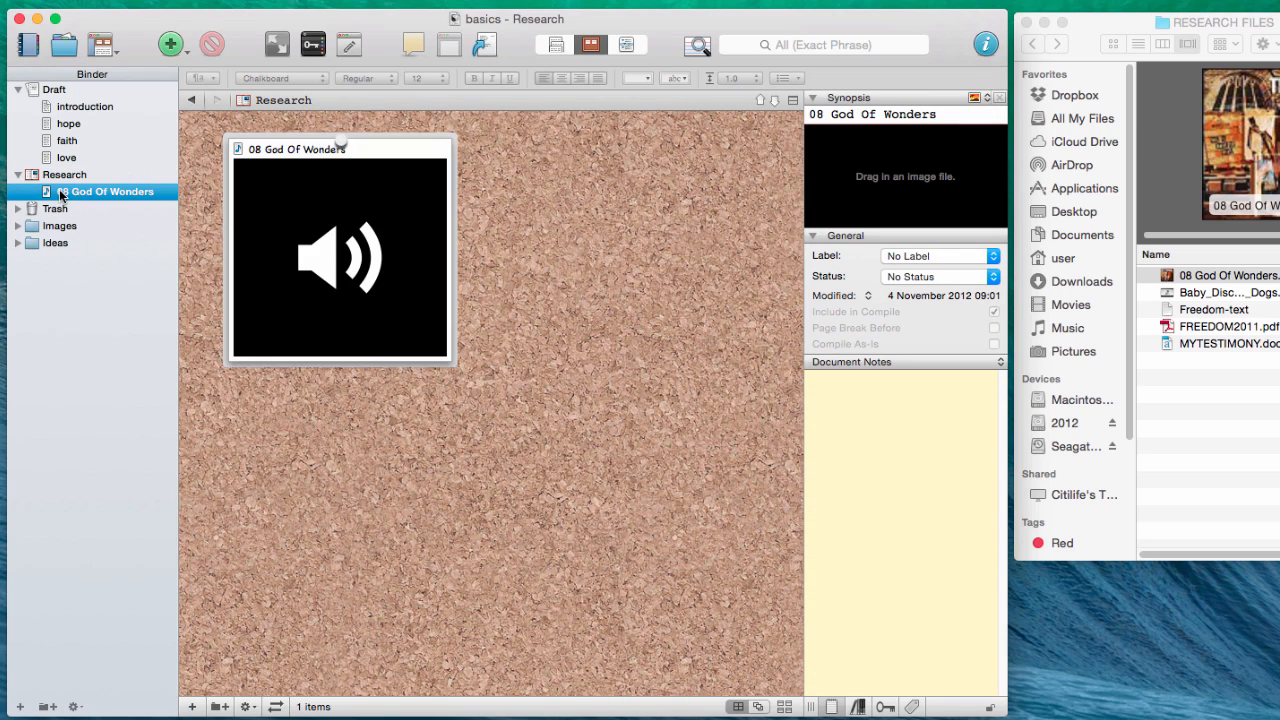
pyautogui.click(490, 684)
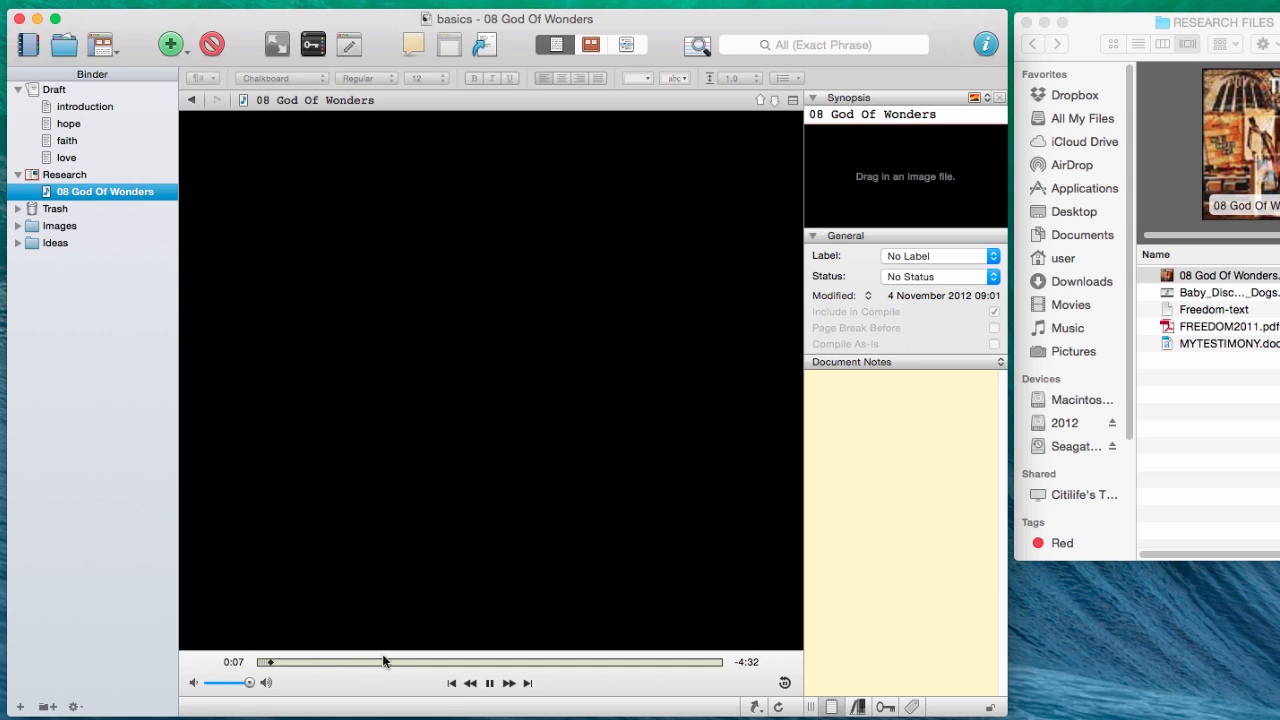
pyautogui.click(490, 685)
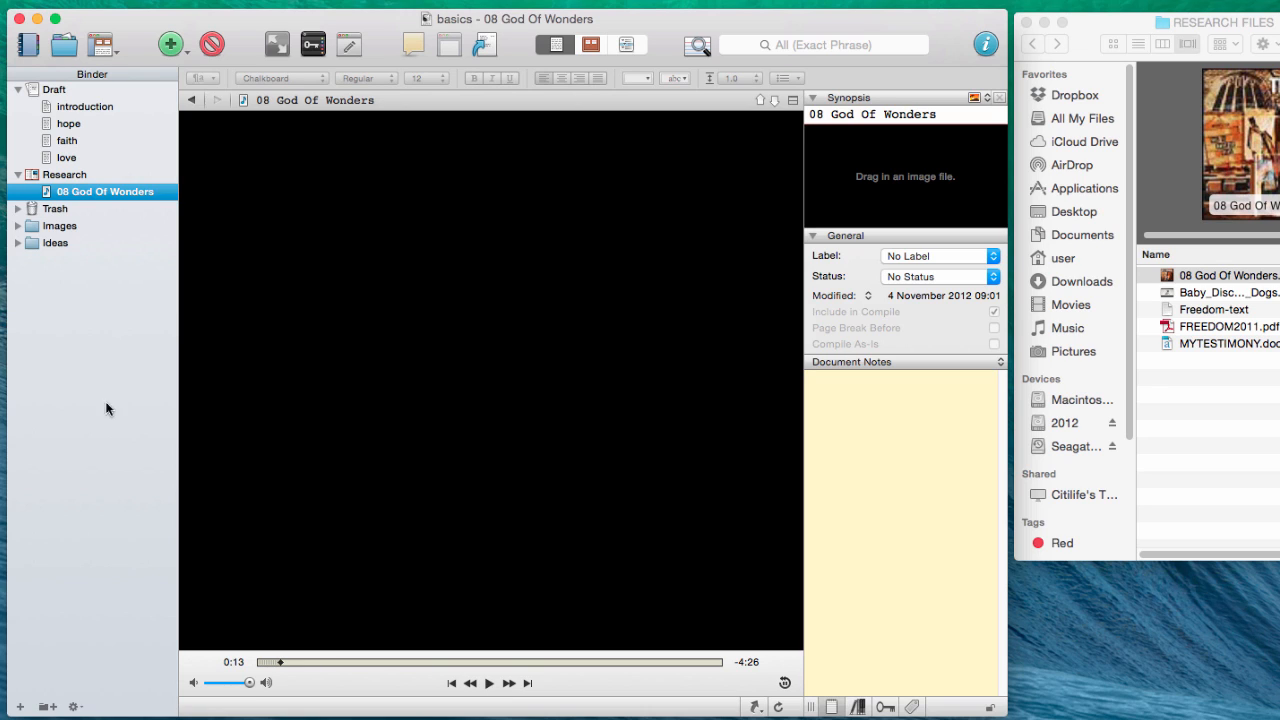
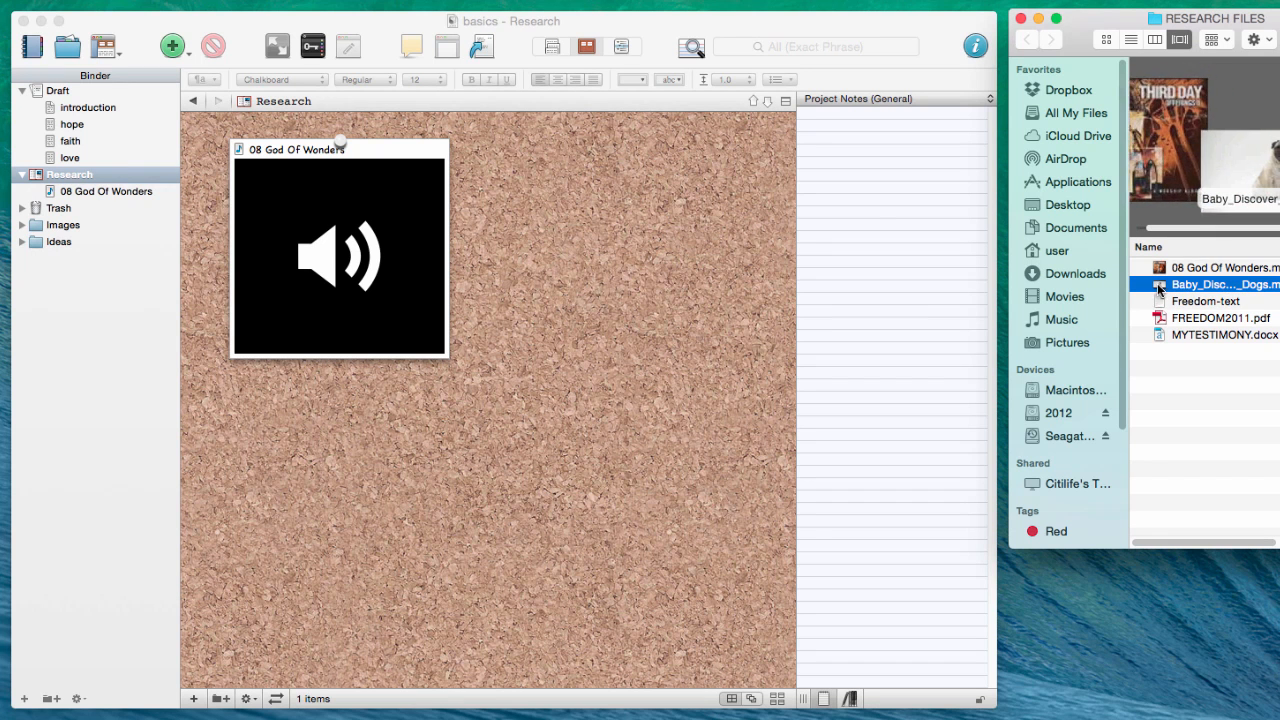
# Import the Baby_Discover_Dogs video from Finder into the Research folder, play a few seconds of it and pause it
pyautogui.moveTo(1212, 285); pyautogui.dragTo(95, 180)
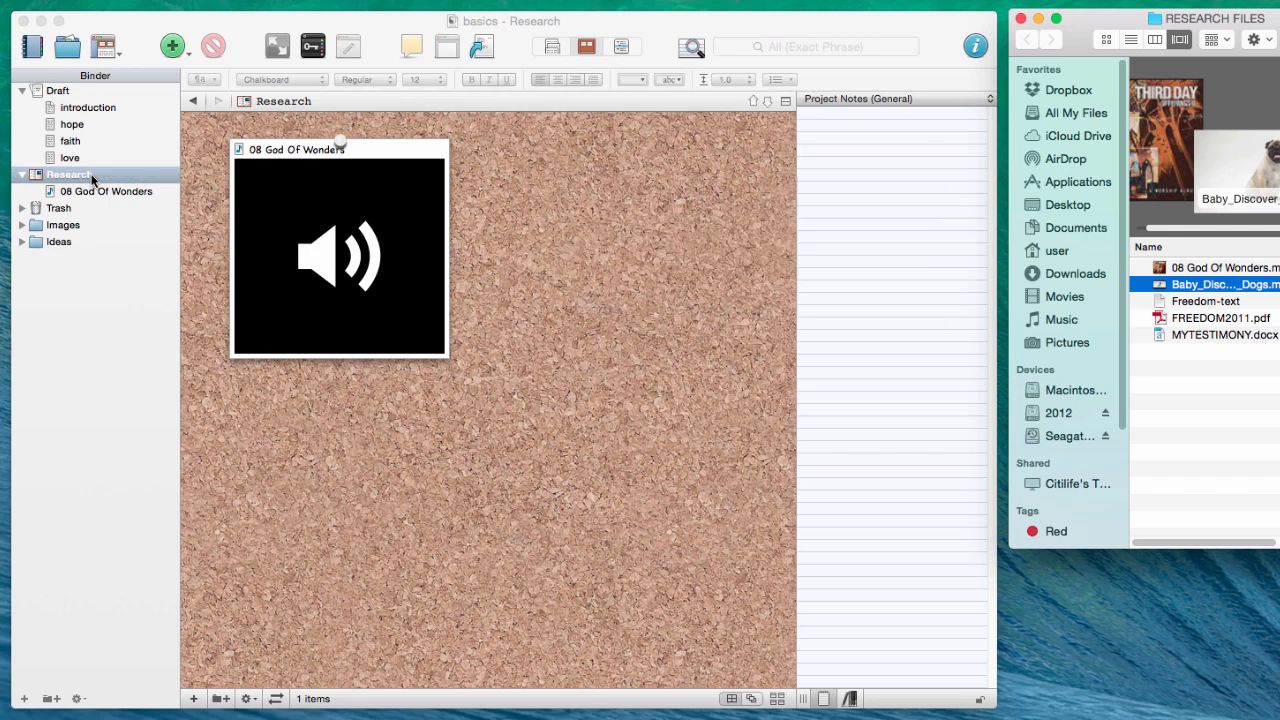
pyautogui.click(584, 265)
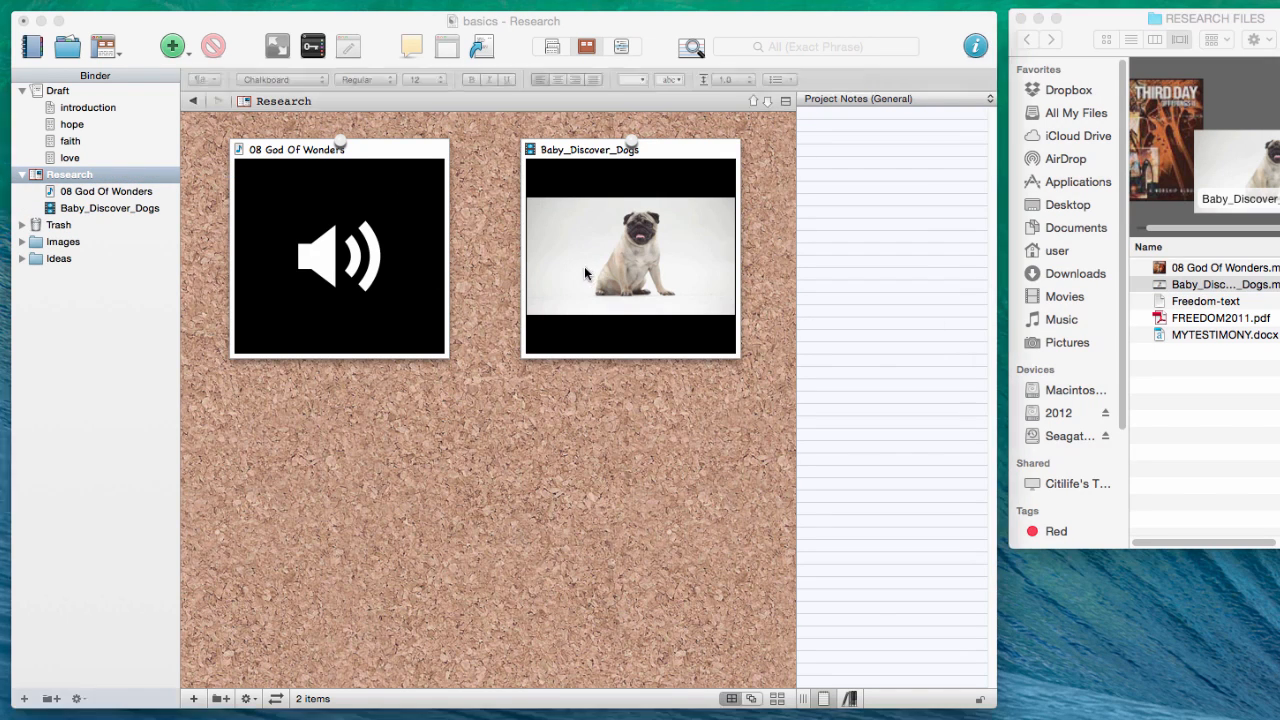
pyautogui.click(128, 207)
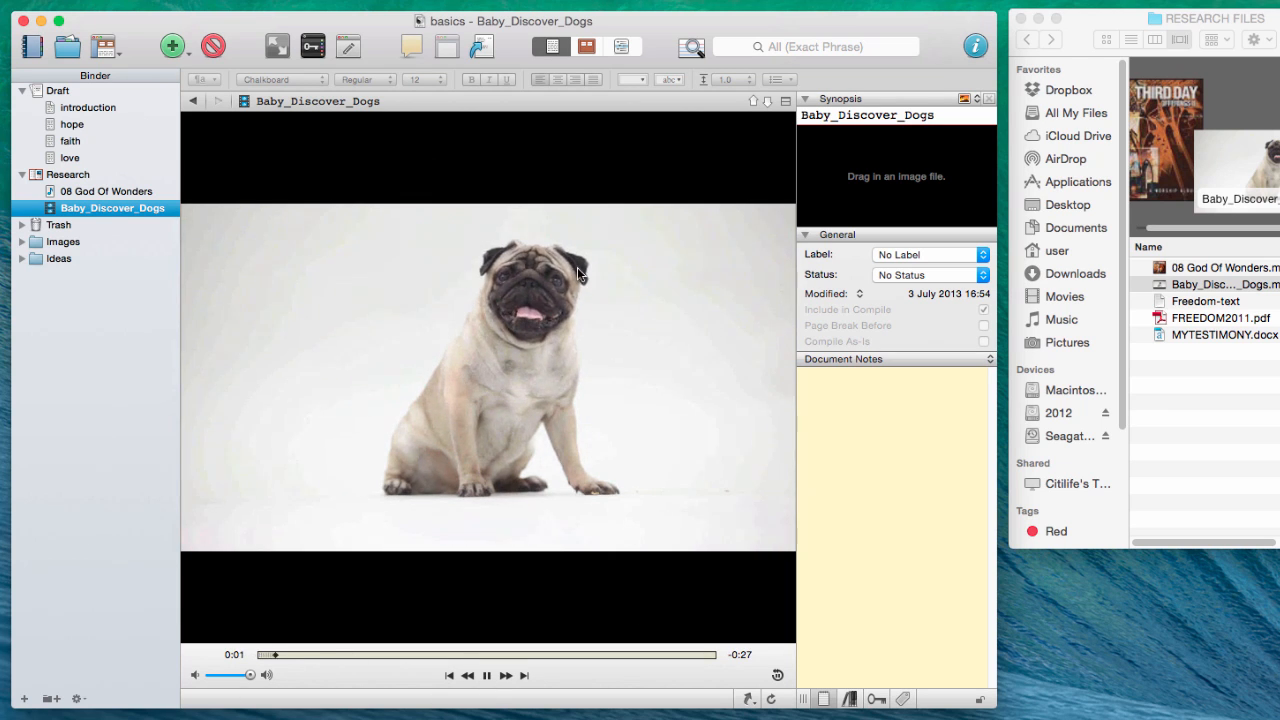
pyautogui.click(488, 676)
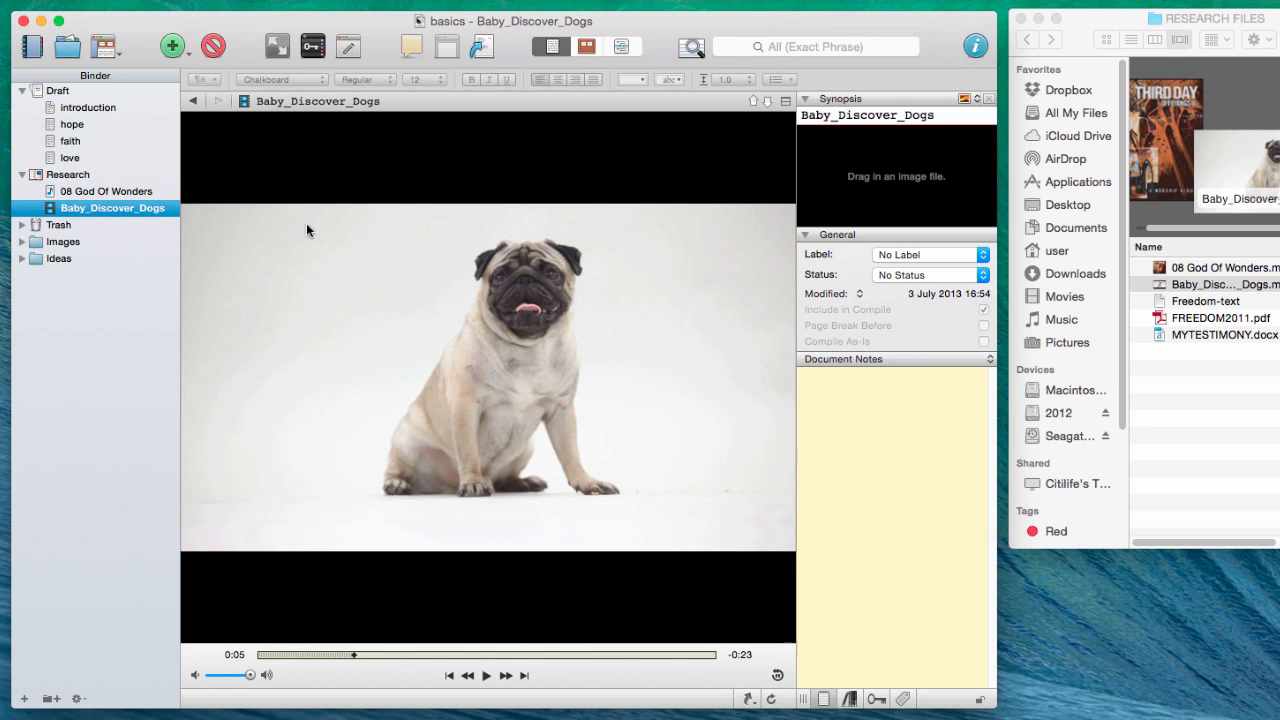
# Import the Freedom-text file from Finder into the Research folder
pyautogui.click(1182, 305)
pyautogui.click(1162, 303)
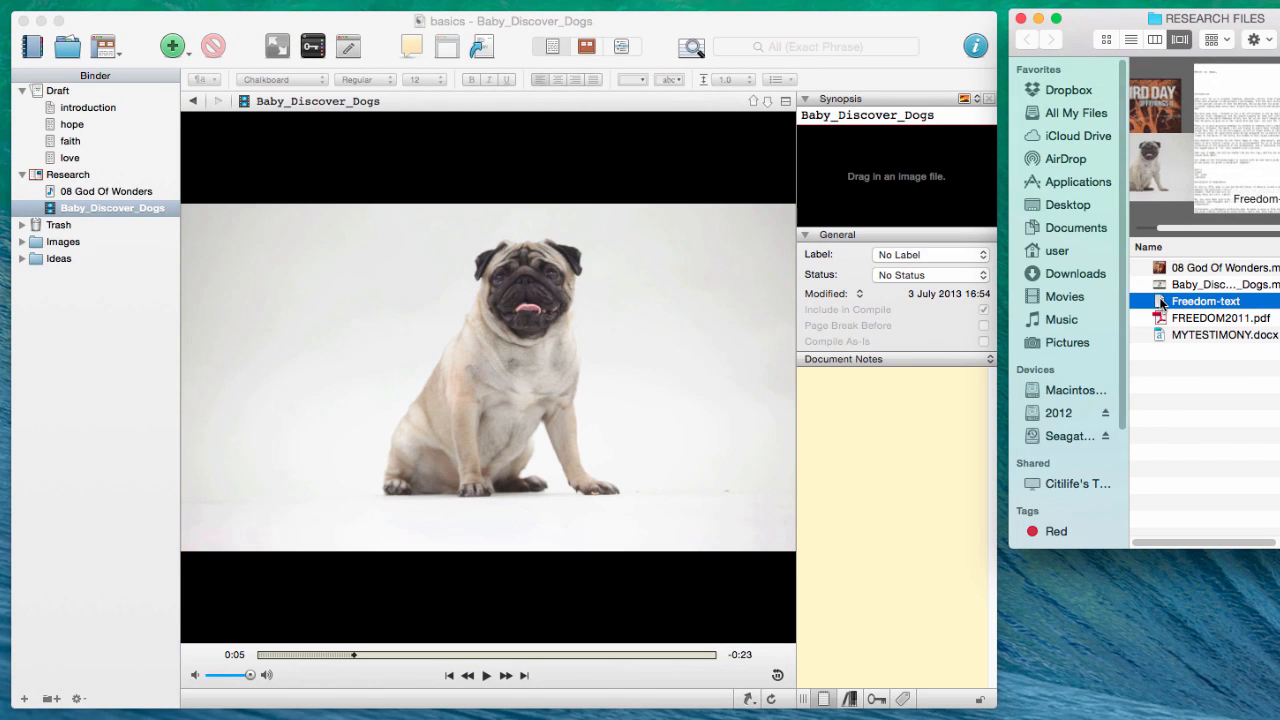
pyautogui.moveTo(1162, 303); pyautogui.dragTo(55, 180)
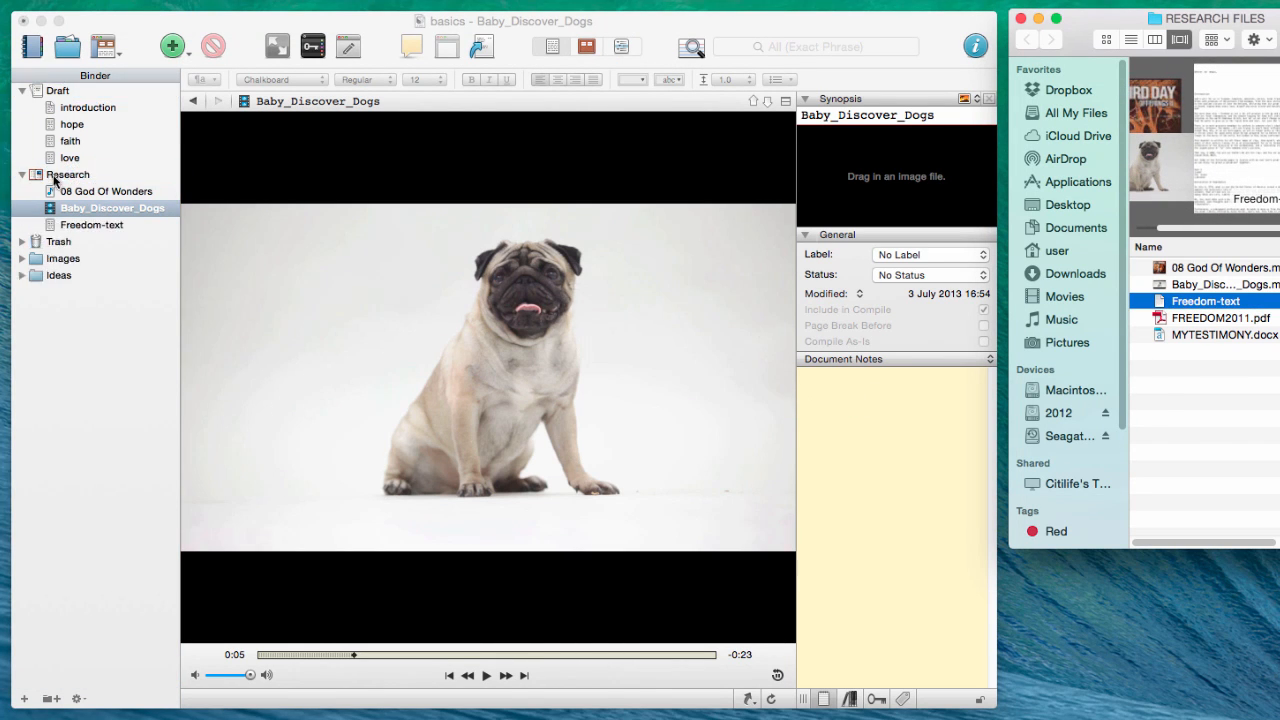
# Import FREEDOM2011.pdf from the RESEARCH FILES folder into the project's Research folder
pyautogui.click(1241, 319)
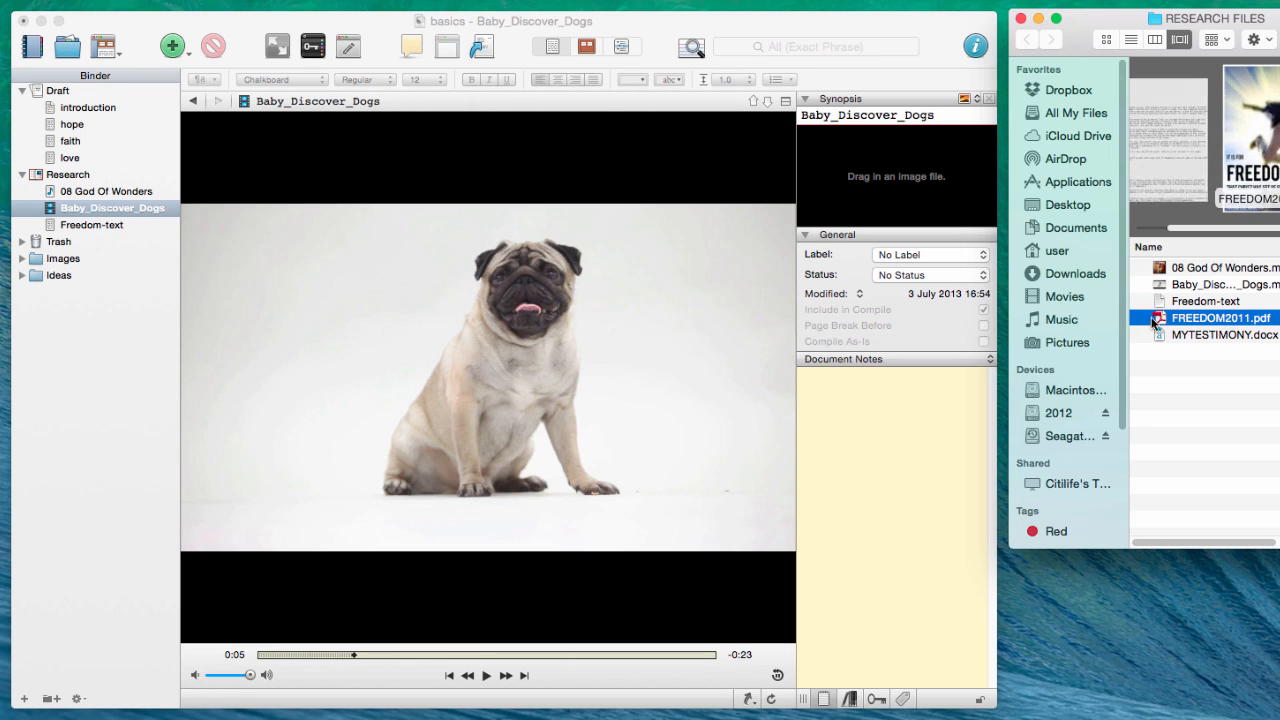
pyautogui.click(1174, 322)
pyautogui.click(1157, 319)
pyautogui.moveTo(1157, 319); pyautogui.dragTo(796, 359)
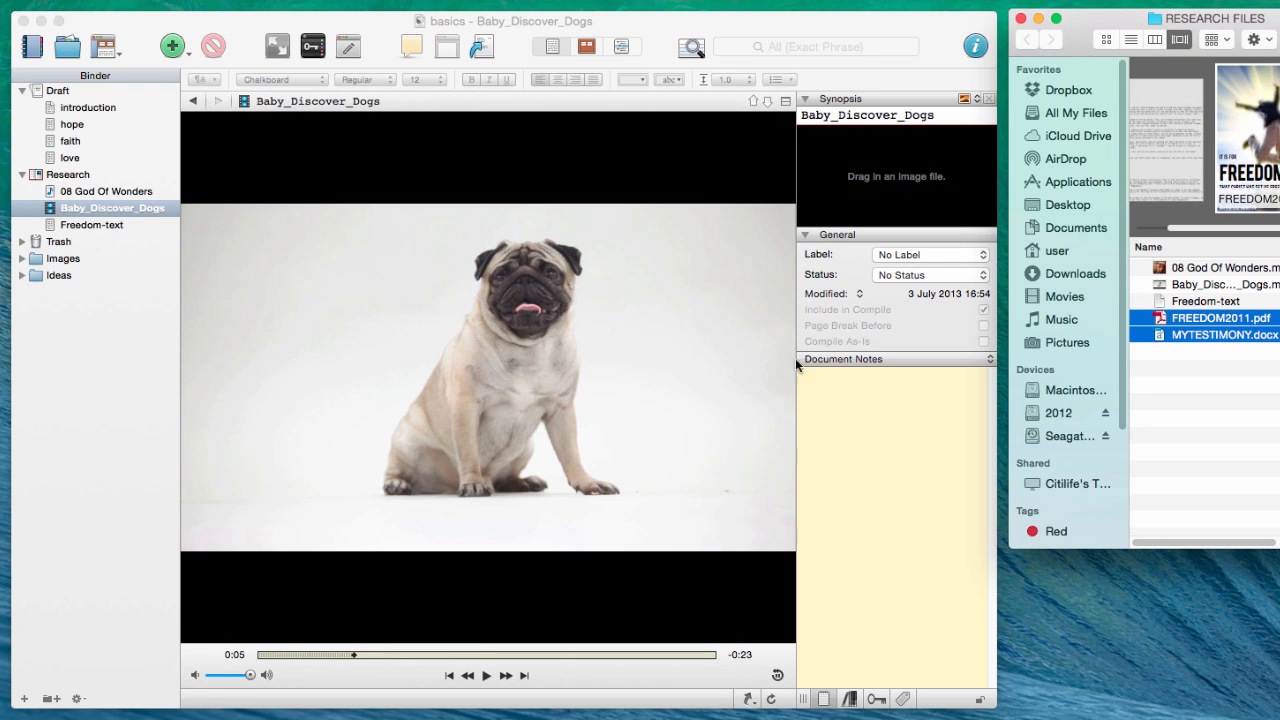
pyautogui.click(1160, 322)
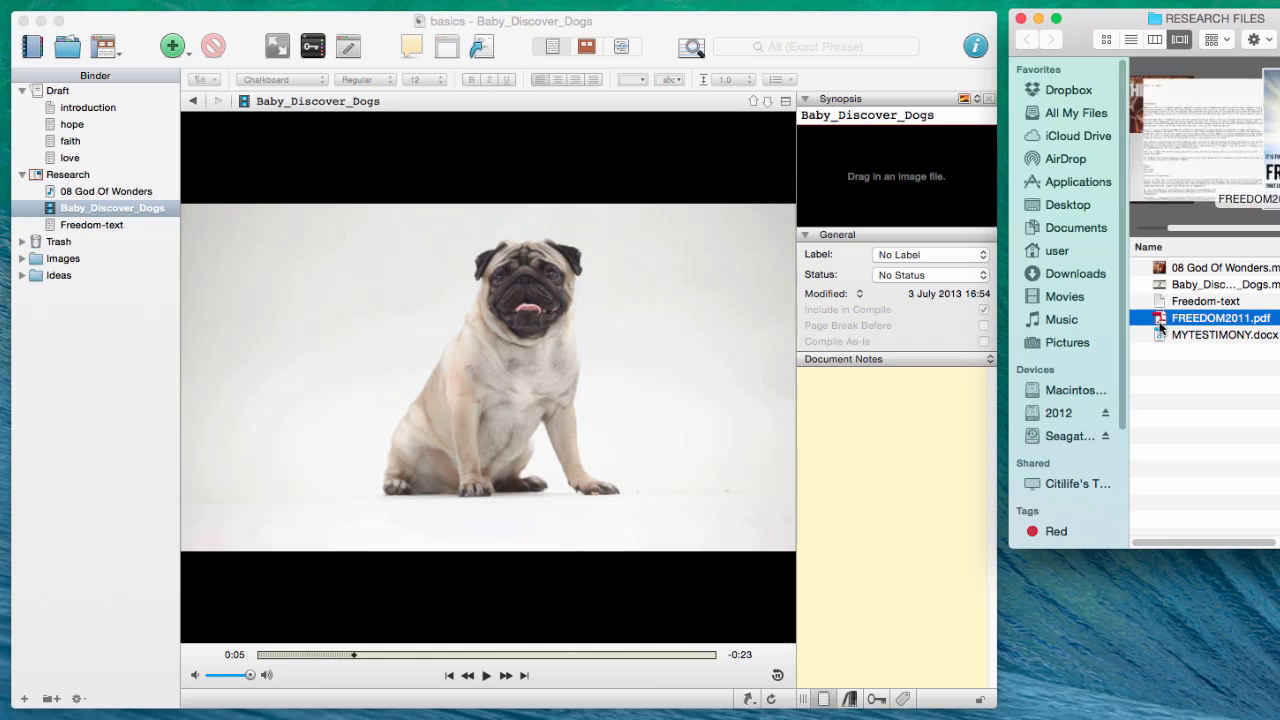
pyautogui.moveTo(1160, 326); pyautogui.dragTo(66, 180)
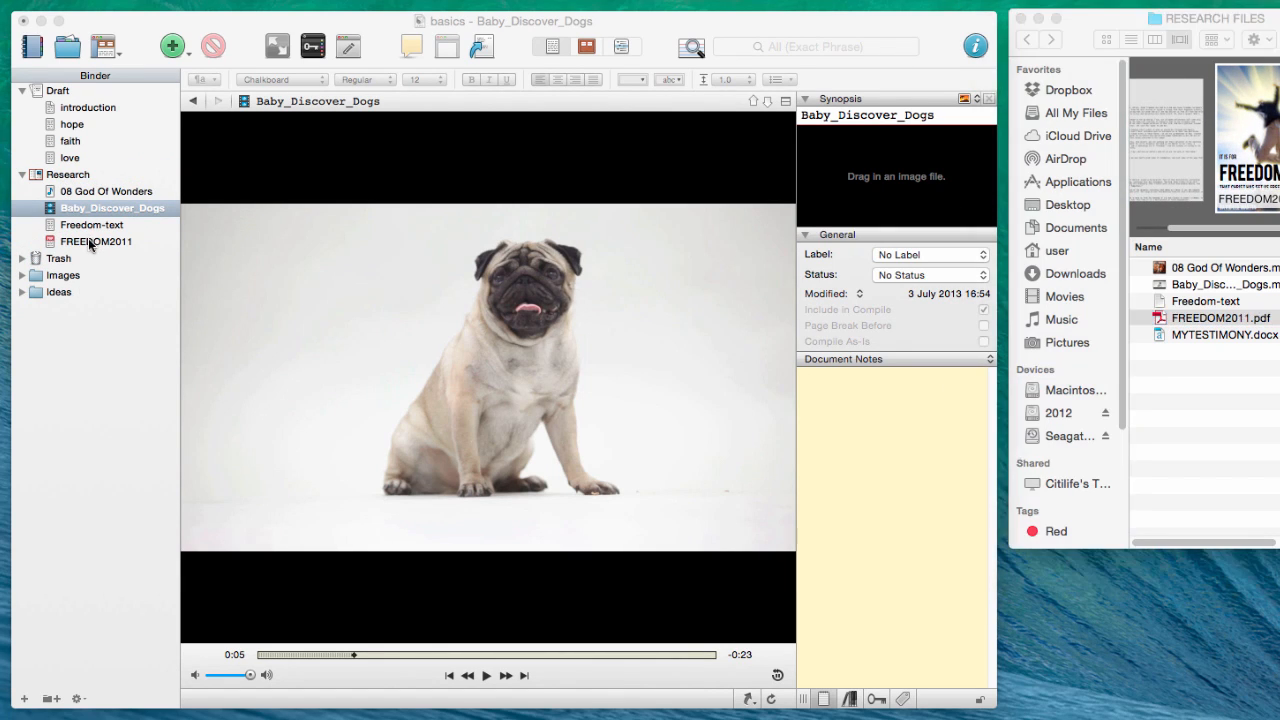
# Open the imported FREEDOM2011 document and look through its opening pages
pyautogui.click(90, 242)
pyautogui.scroll(-10, 542, 506)
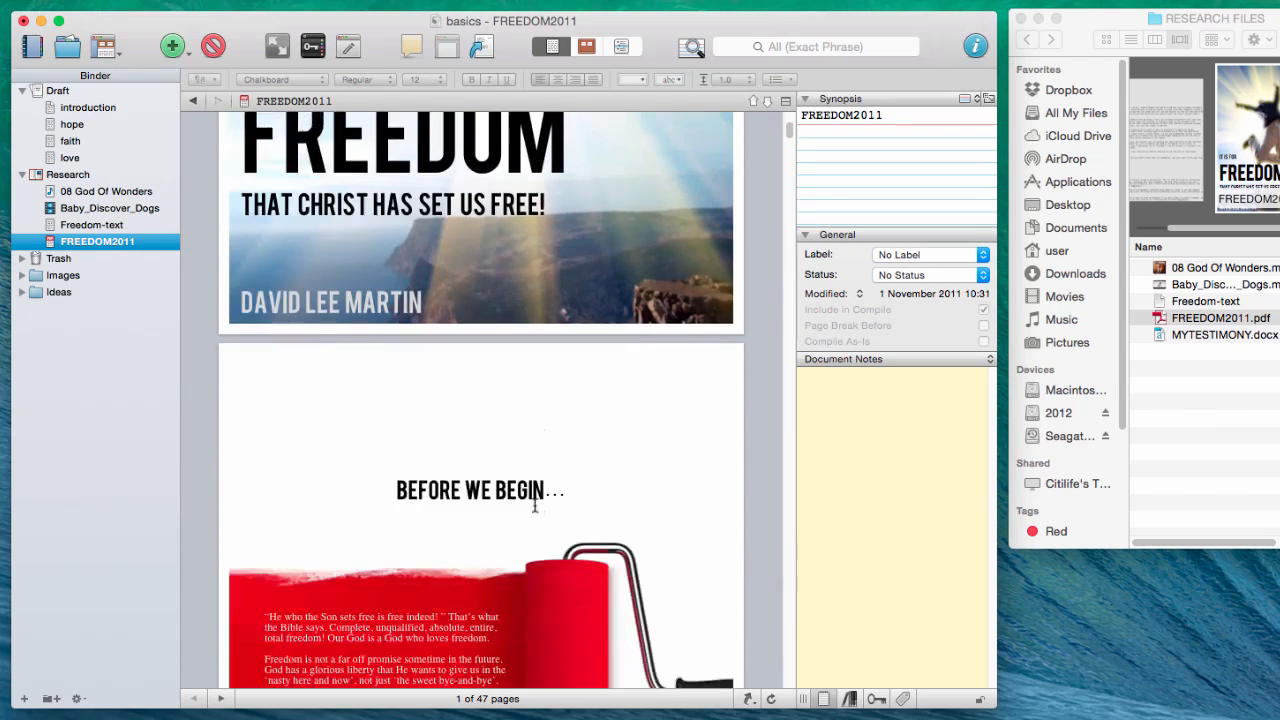
pyautogui.scroll(-15, 535, 506)
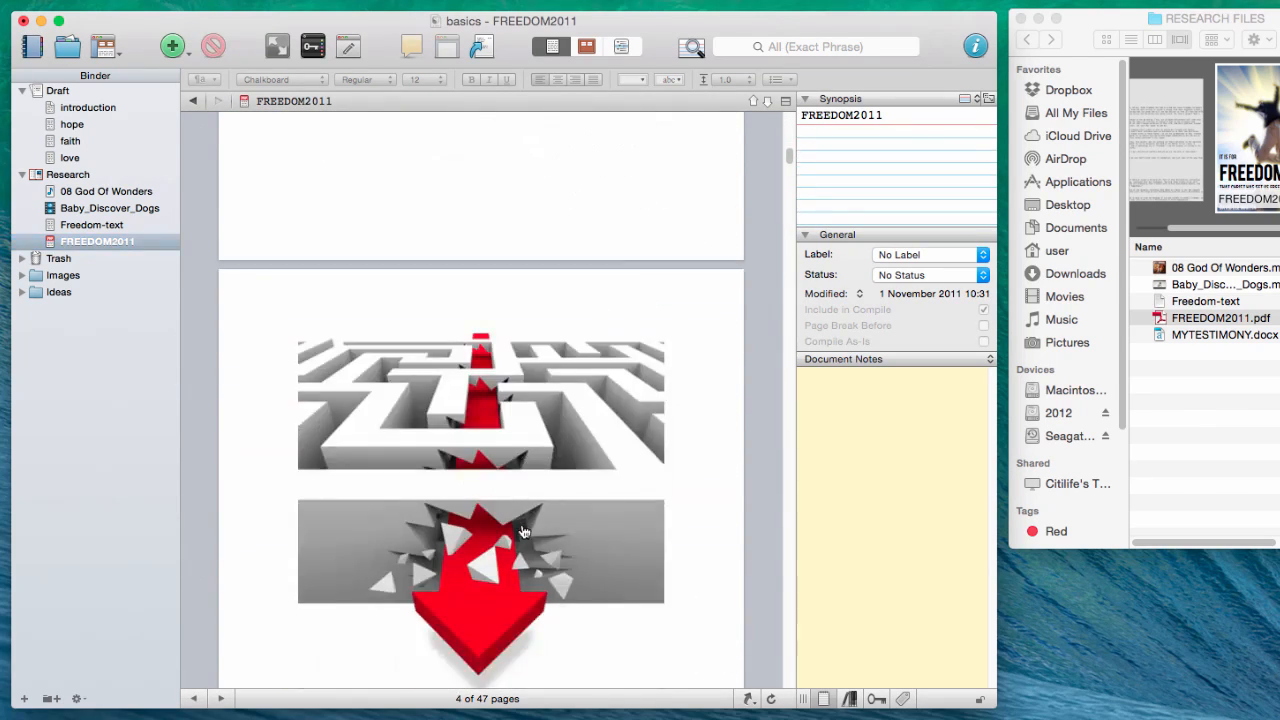
pyautogui.scroll(-20, 523, 531)
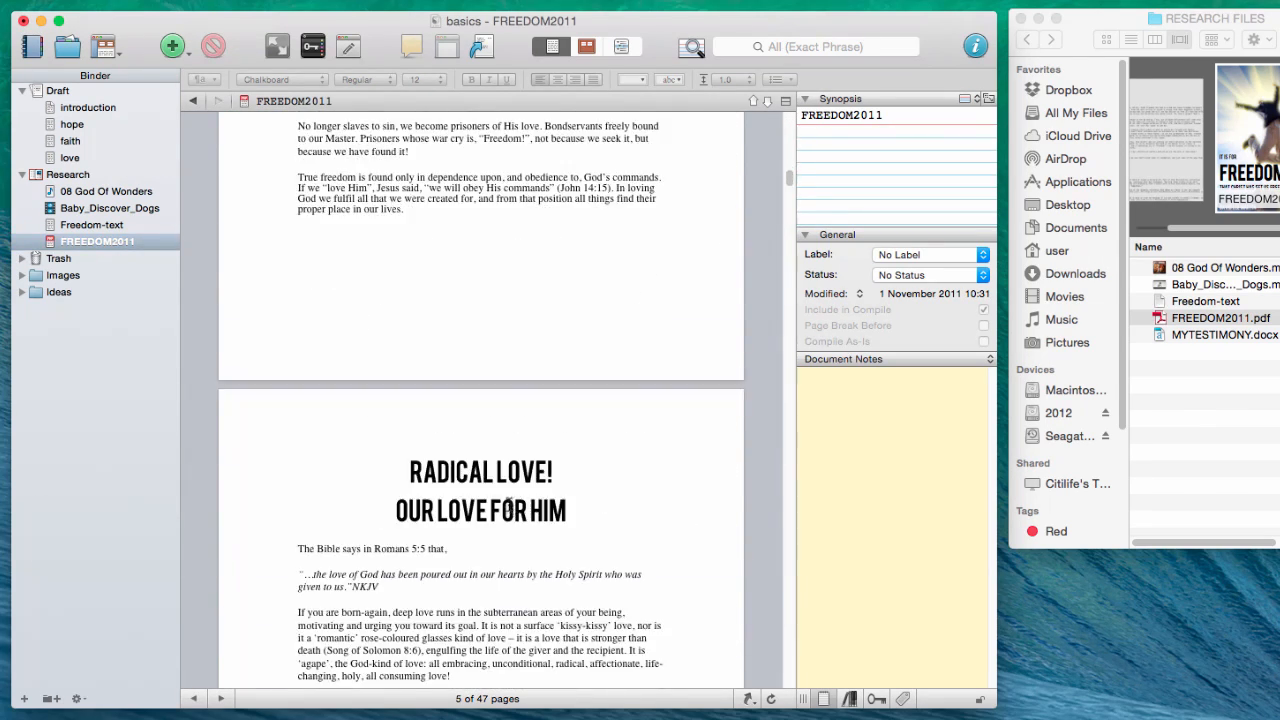
pyautogui.scroll(-20, 510, 510)
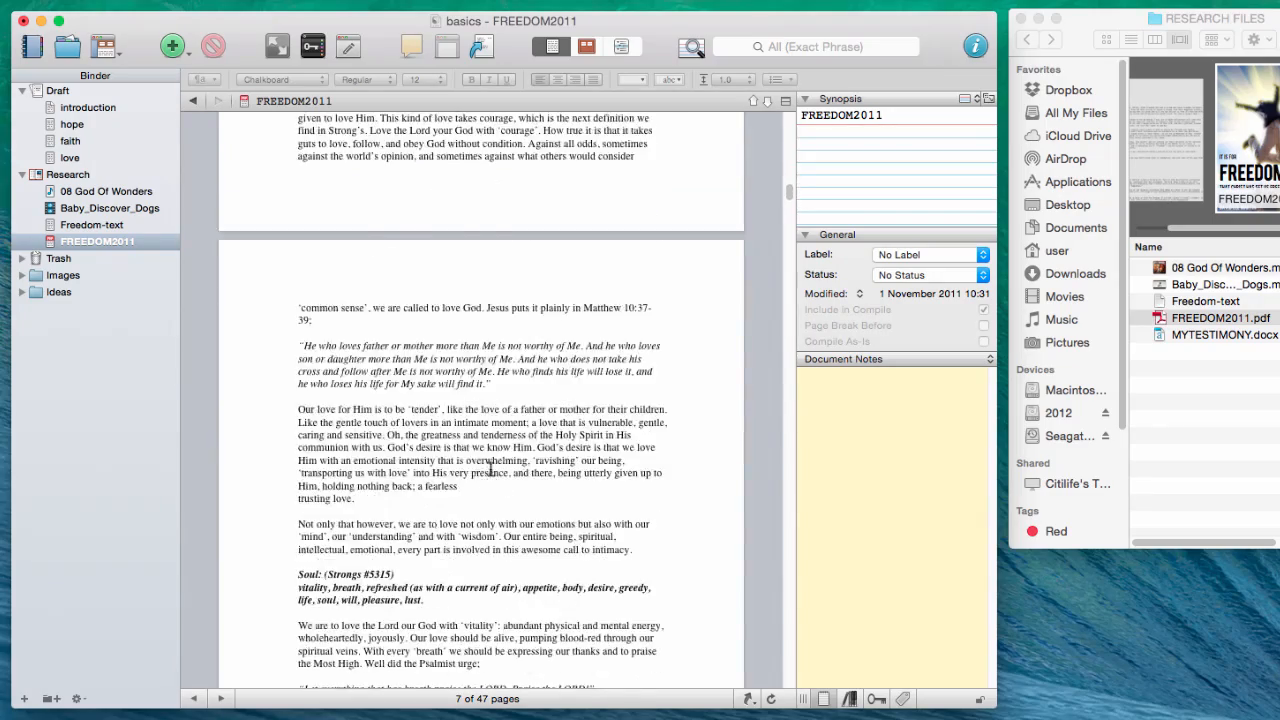
pyautogui.scroll(20, 490, 470)
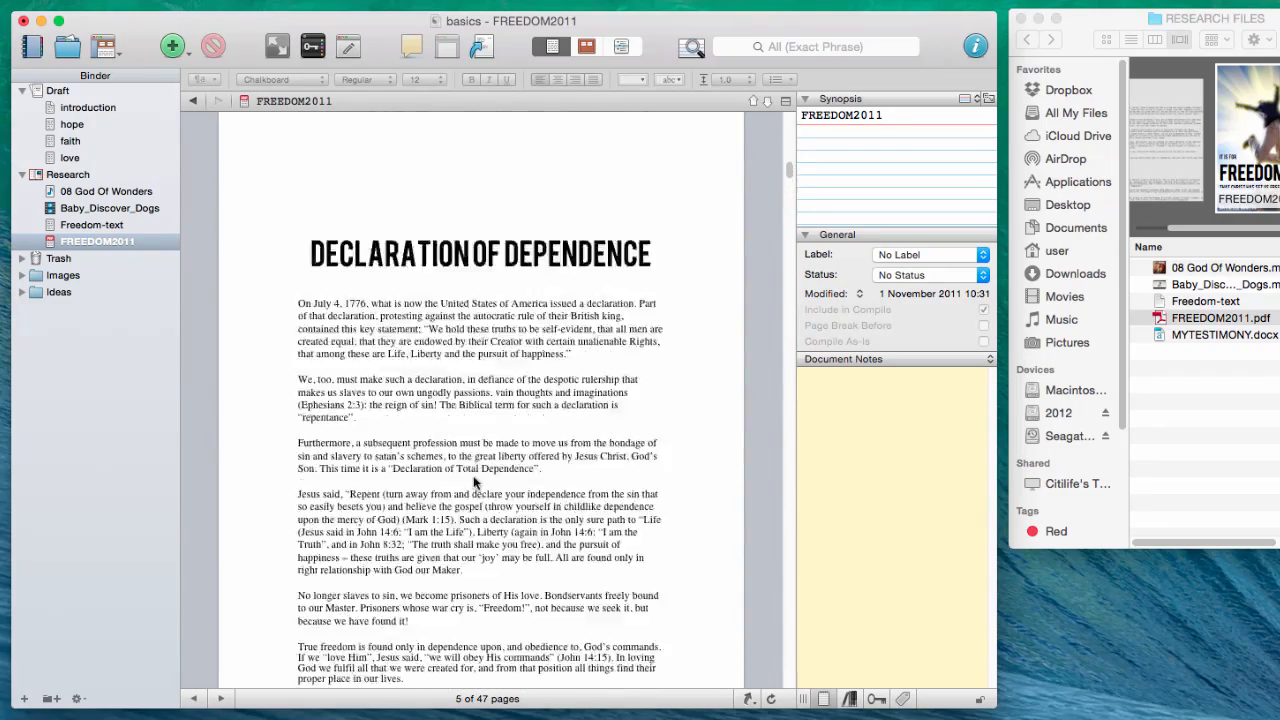
pyautogui.scroll(5, 475, 483)
pyautogui.moveTo(788, 166); pyautogui.dragTo(789, 118)
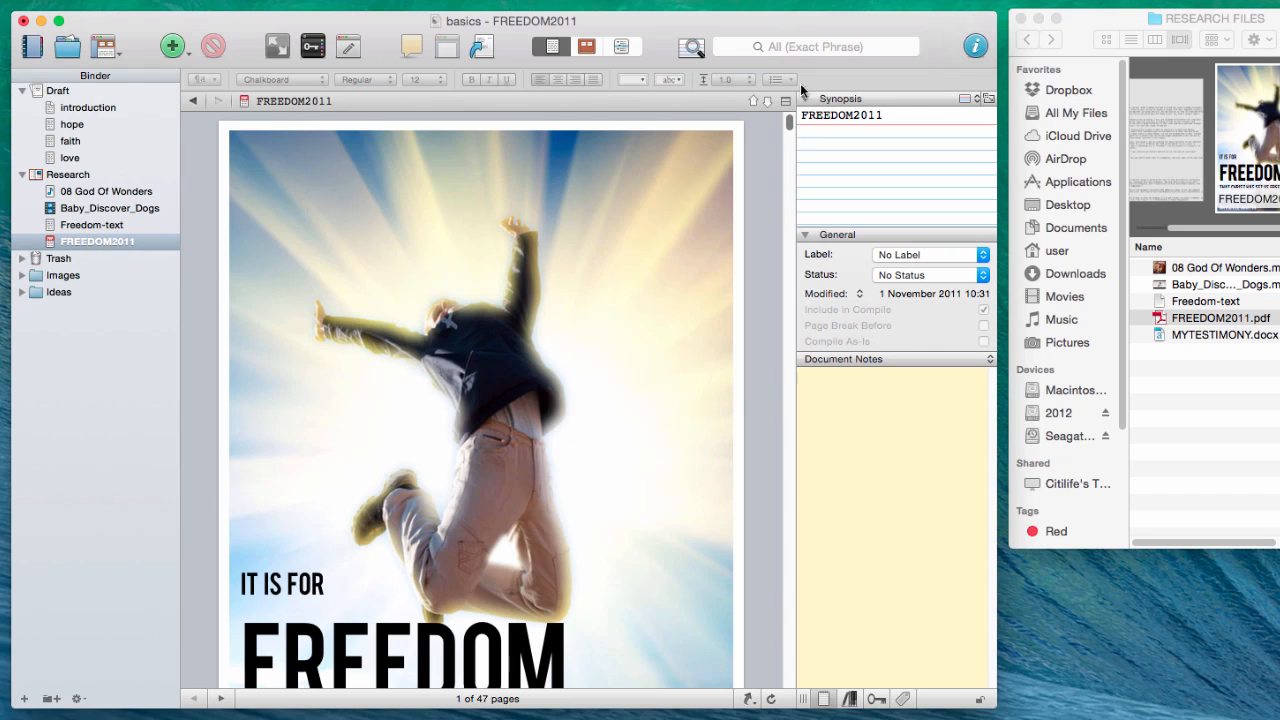
pyautogui.scroll(-10, 366, 490)
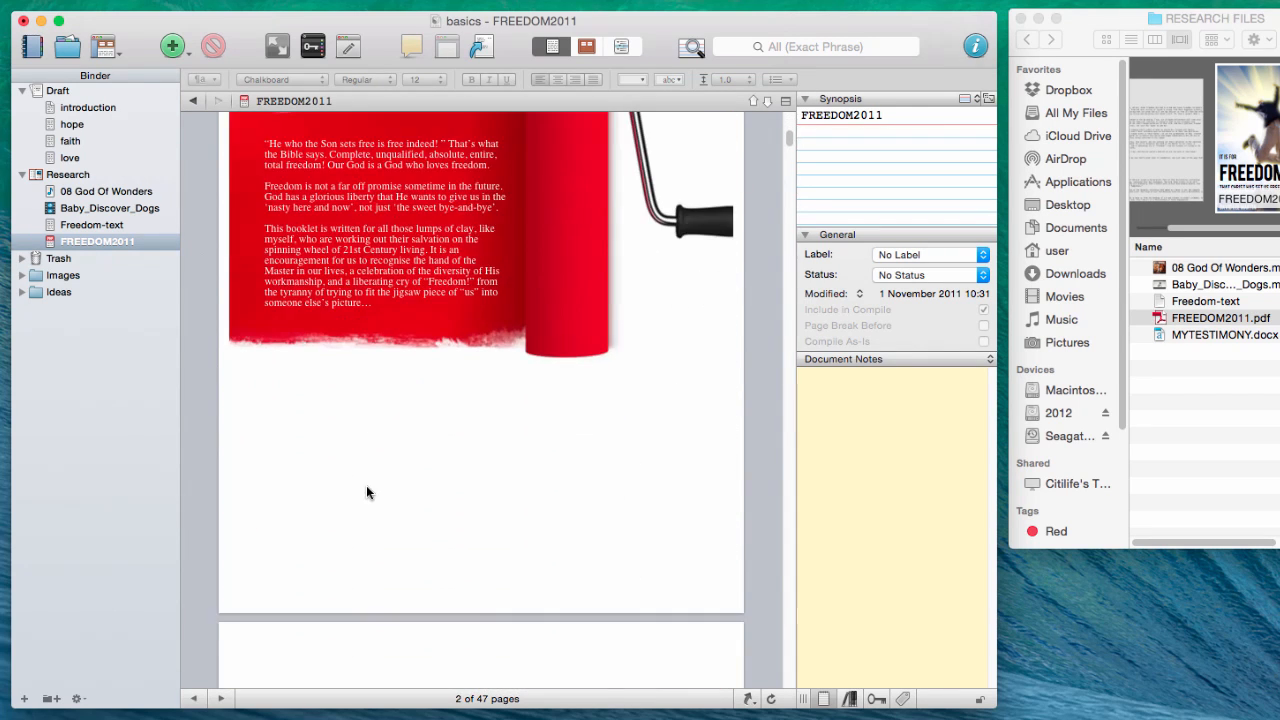
pyautogui.scroll(3, 366, 491)
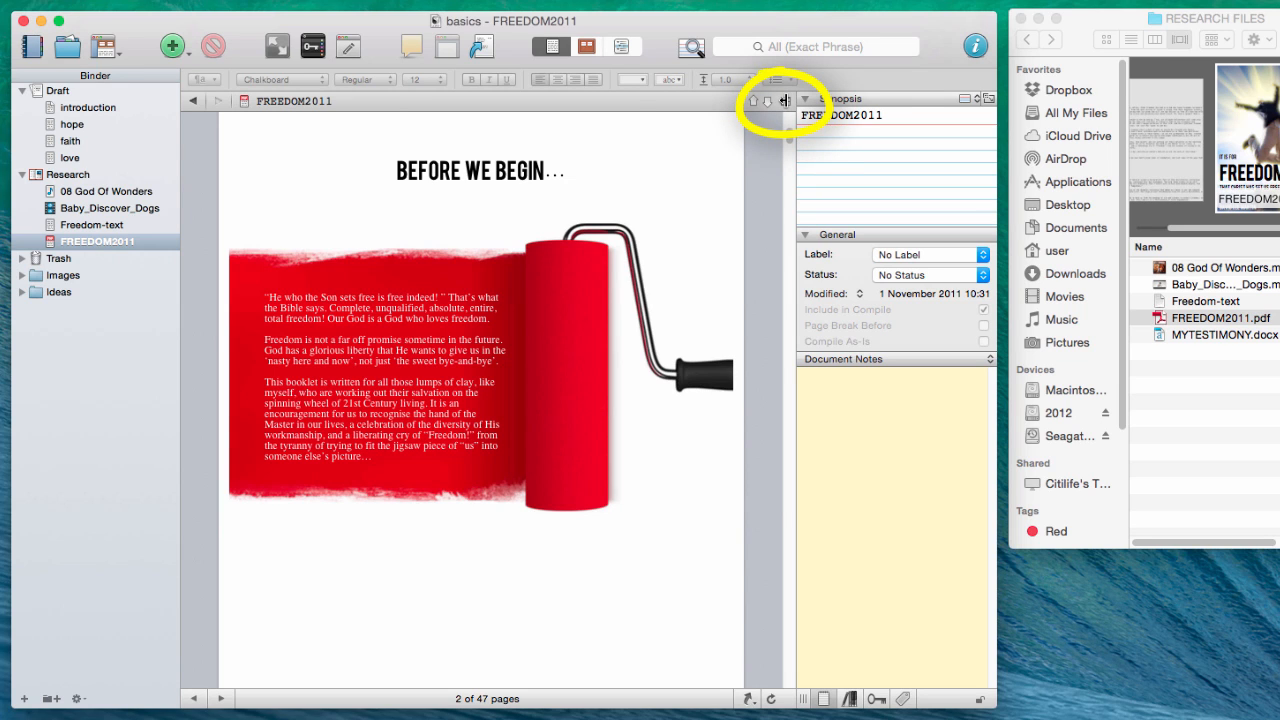
# Split the editor into two stacked panes and enlarge the project window
pyautogui.click(786, 100)
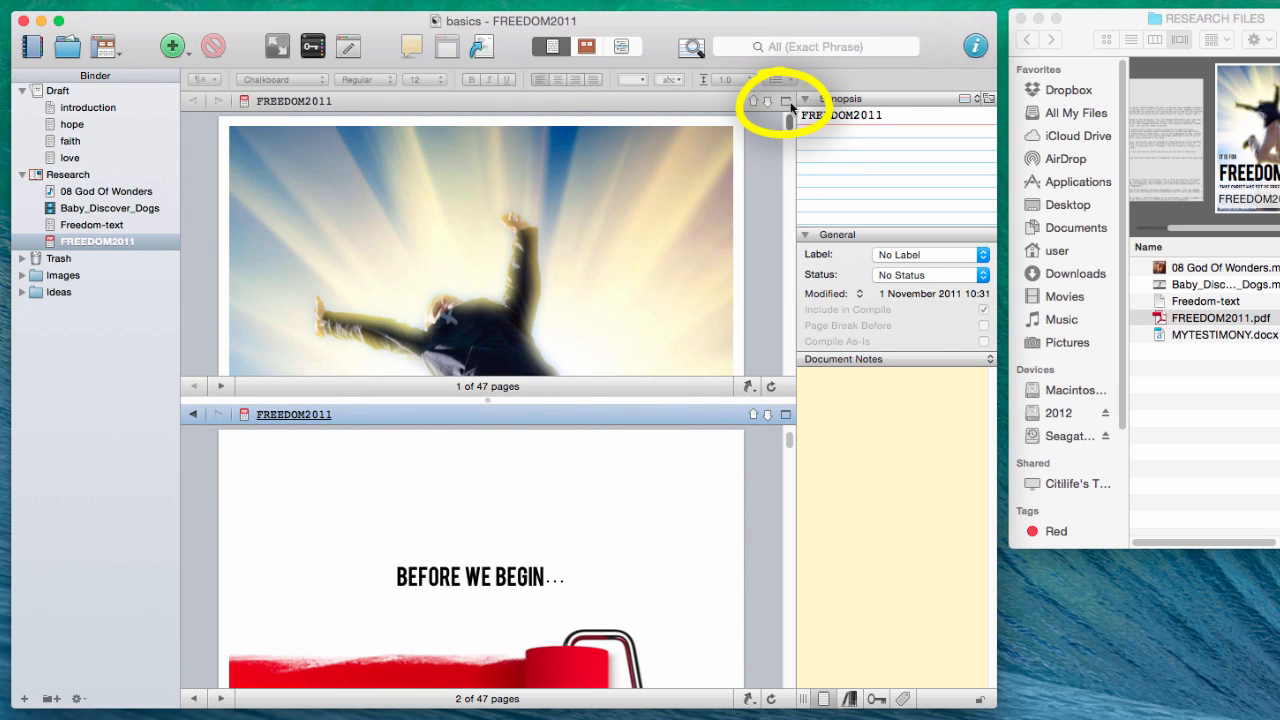
pyautogui.click(786, 100)
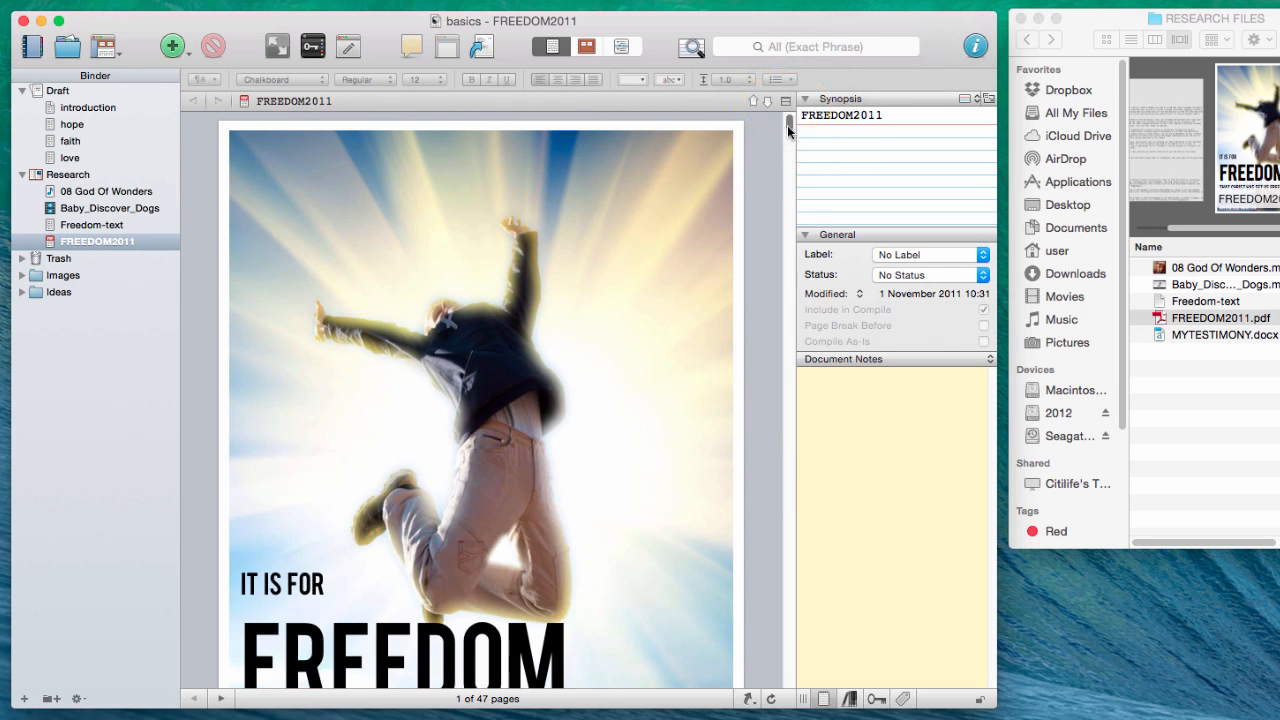
pyautogui.click(786, 100)
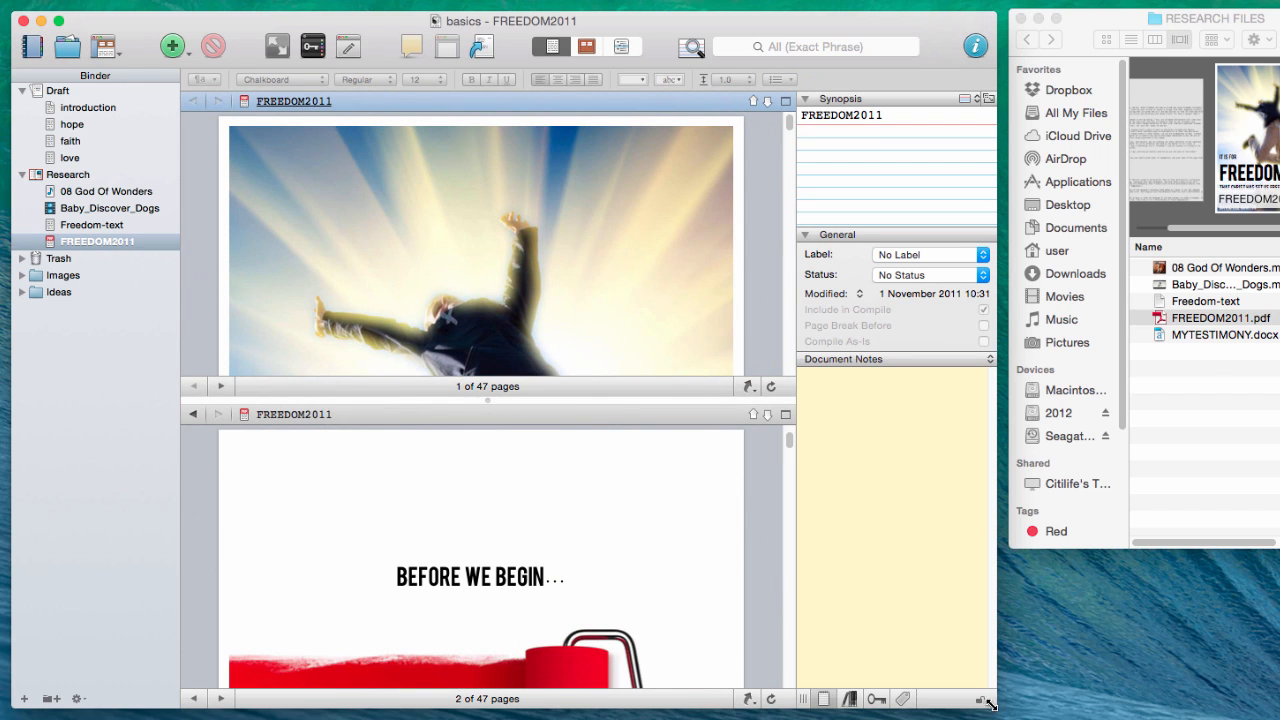
pyautogui.moveTo(988, 705); pyautogui.dragTo(1274, 719)
# Open the introduction draft in the upper pane and bring the PDF's Introduction page into view in the lower pane
pyautogui.click(477, 101)
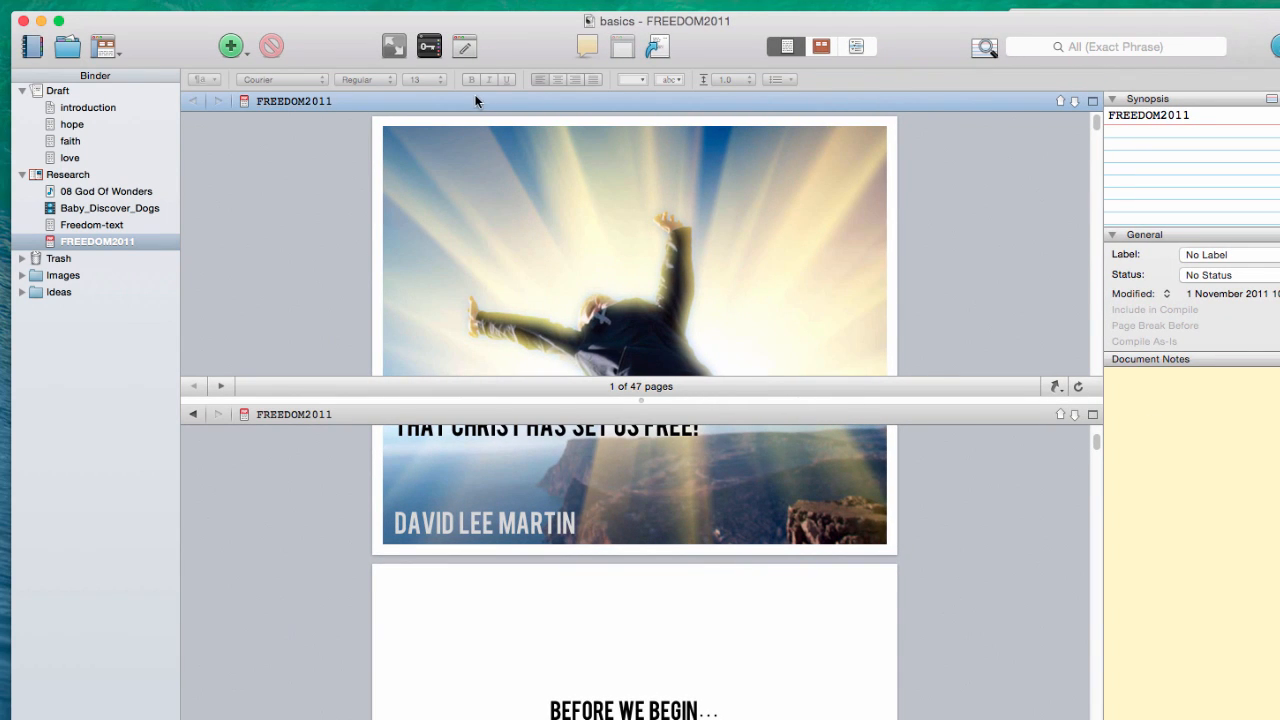
pyautogui.click(80, 107)
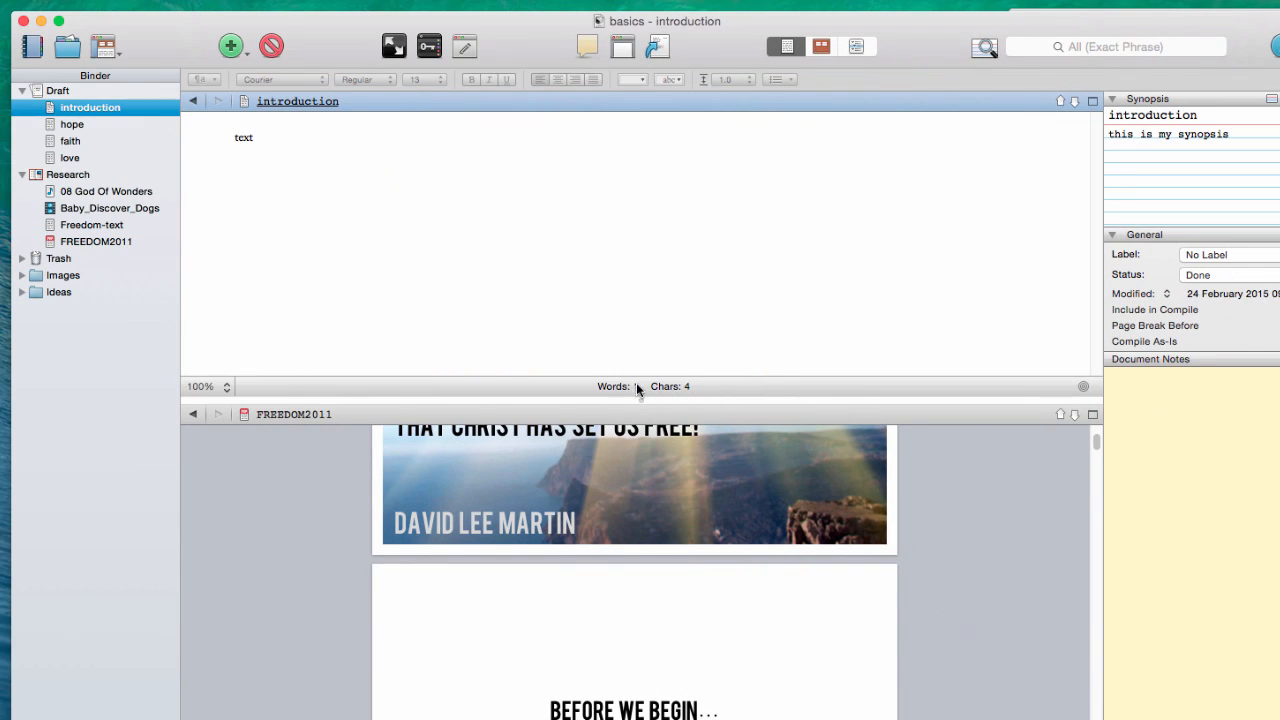
pyautogui.click(300, 137)
pyautogui.scroll(-5, 477, 590)
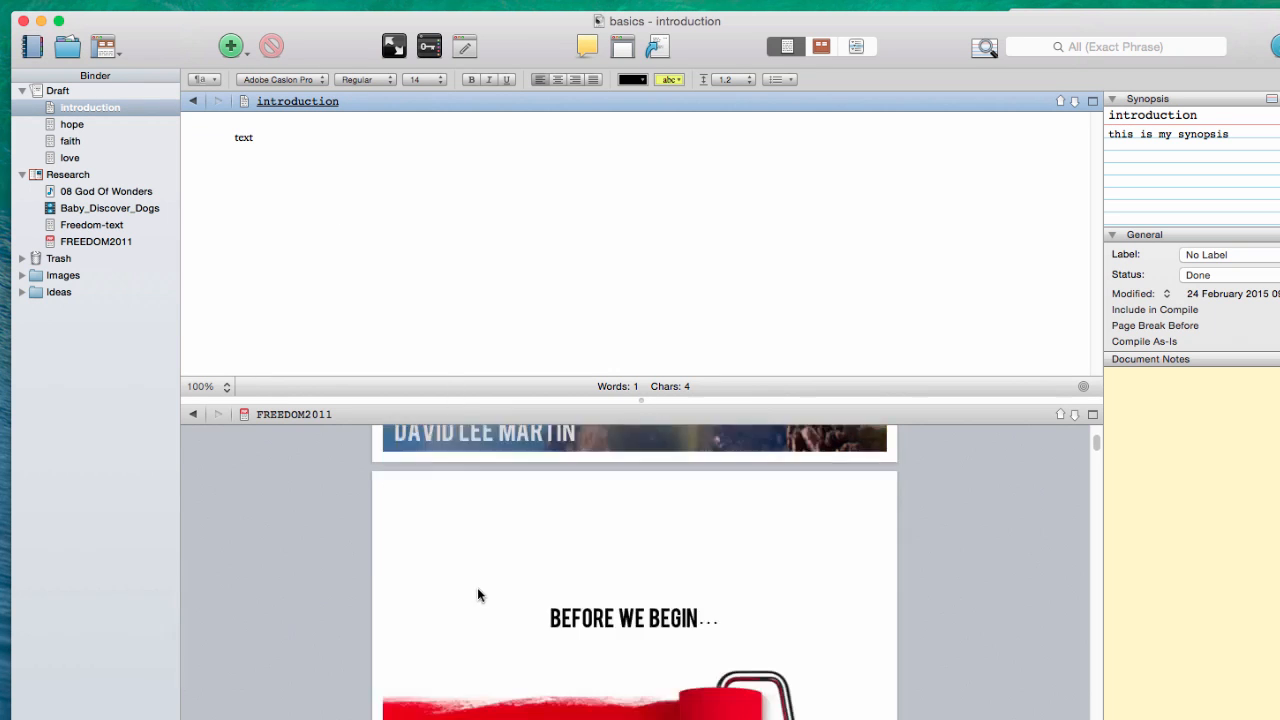
pyautogui.scroll(-10, 477, 587)
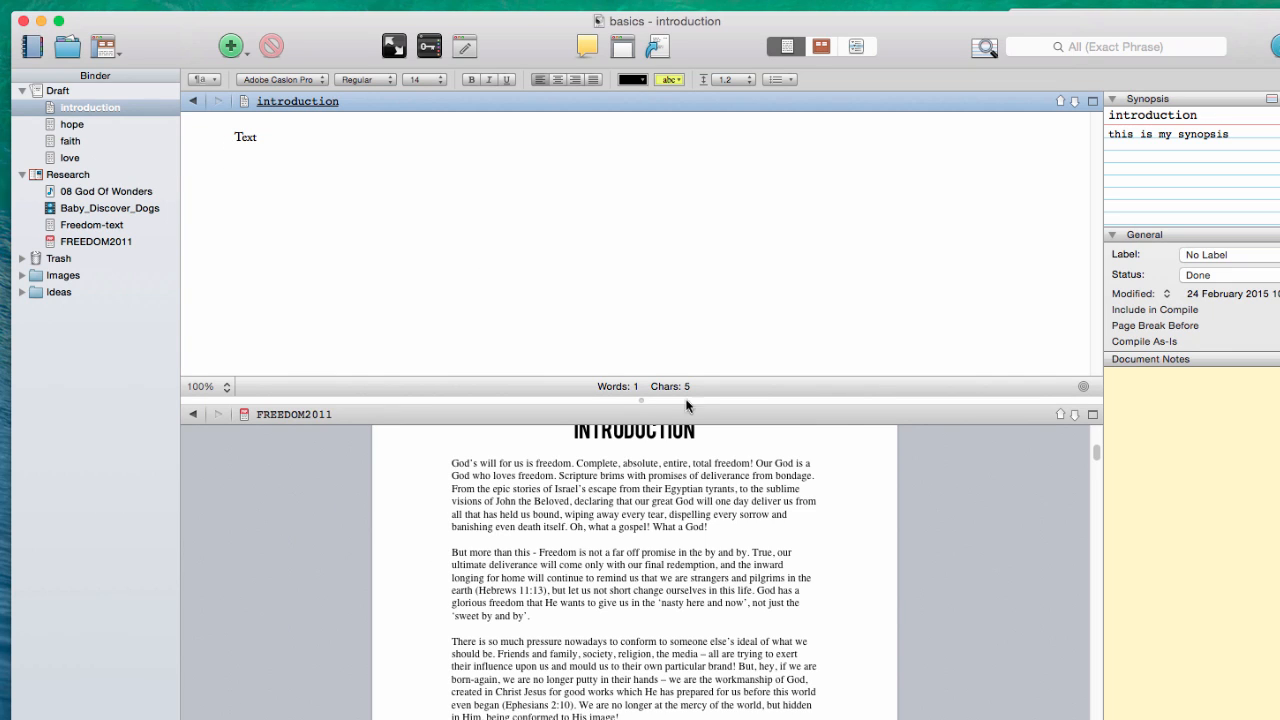
# Give the upper writing pane more height and show the start of the PDF's Introduction text in the lower pane
pyautogui.moveTo(641, 400); pyautogui.dragTo(645, 594)
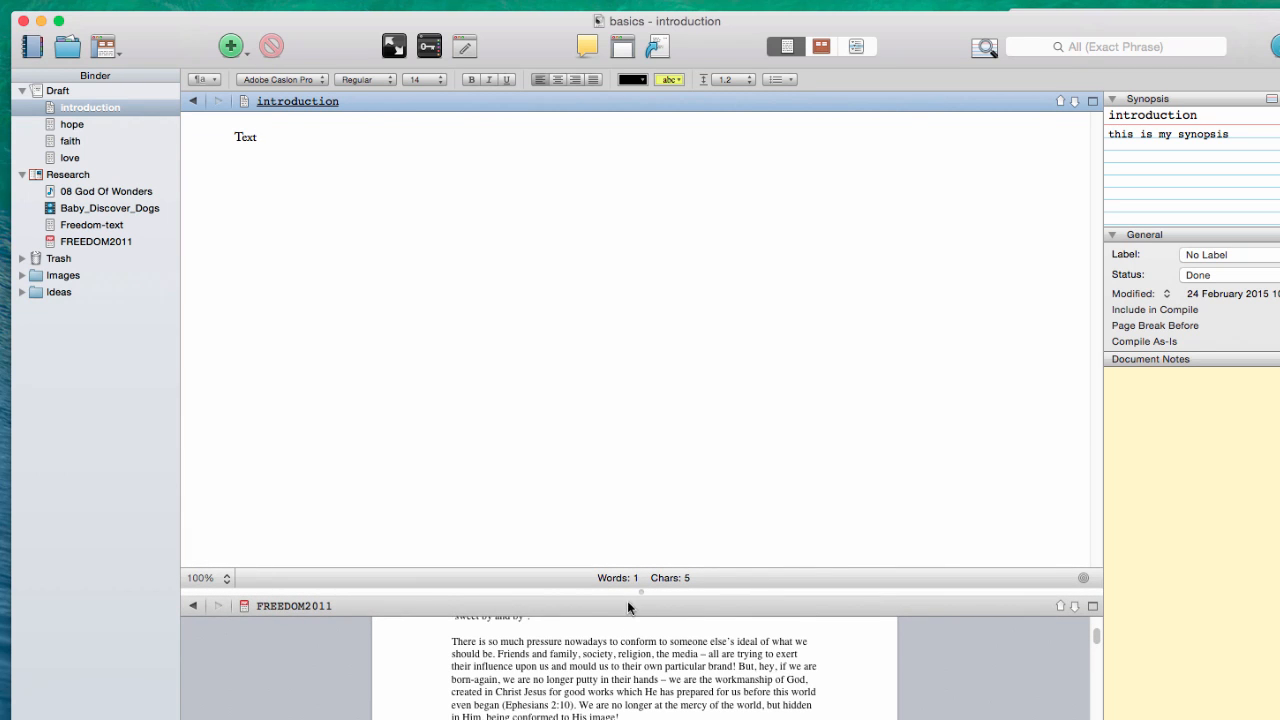
pyautogui.scroll(6, 634, 650)
pyautogui.scroll(-3, 645, 690)
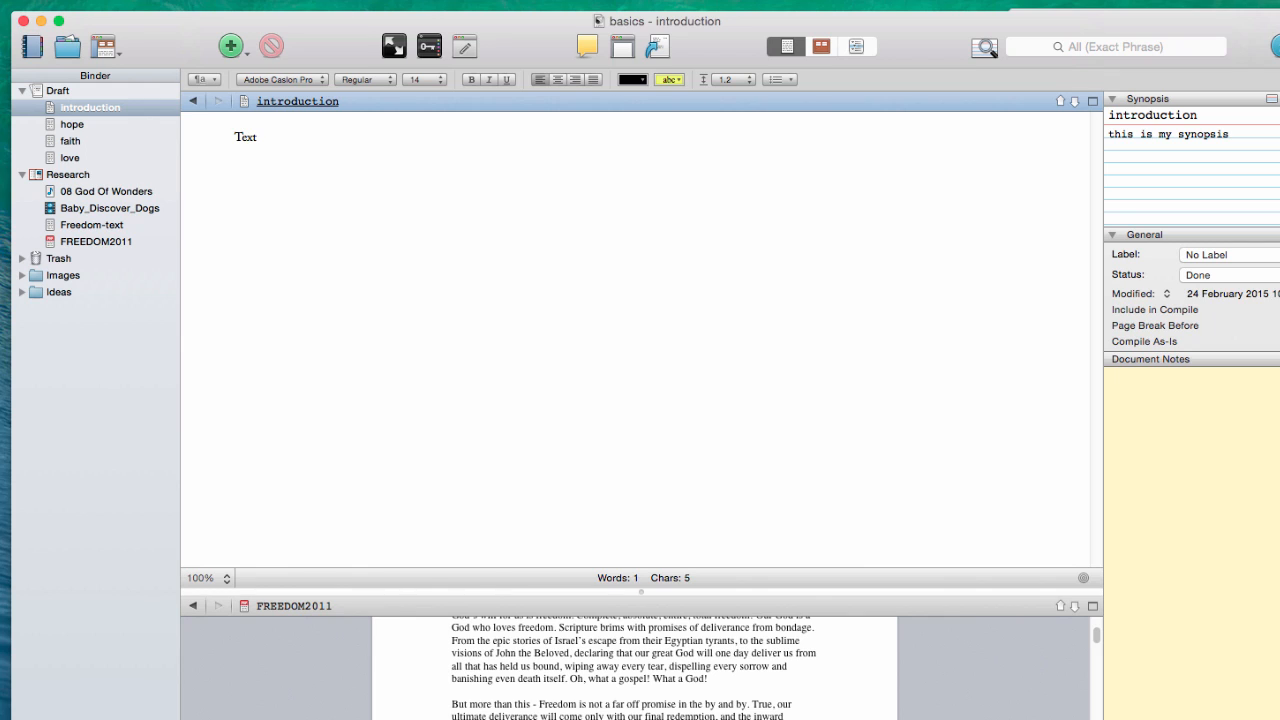
# Switch to the web browser, place its window beside the project, and open the blog post "Stake Your Claim To Your Name"
pyautogui.press('super+Tab')
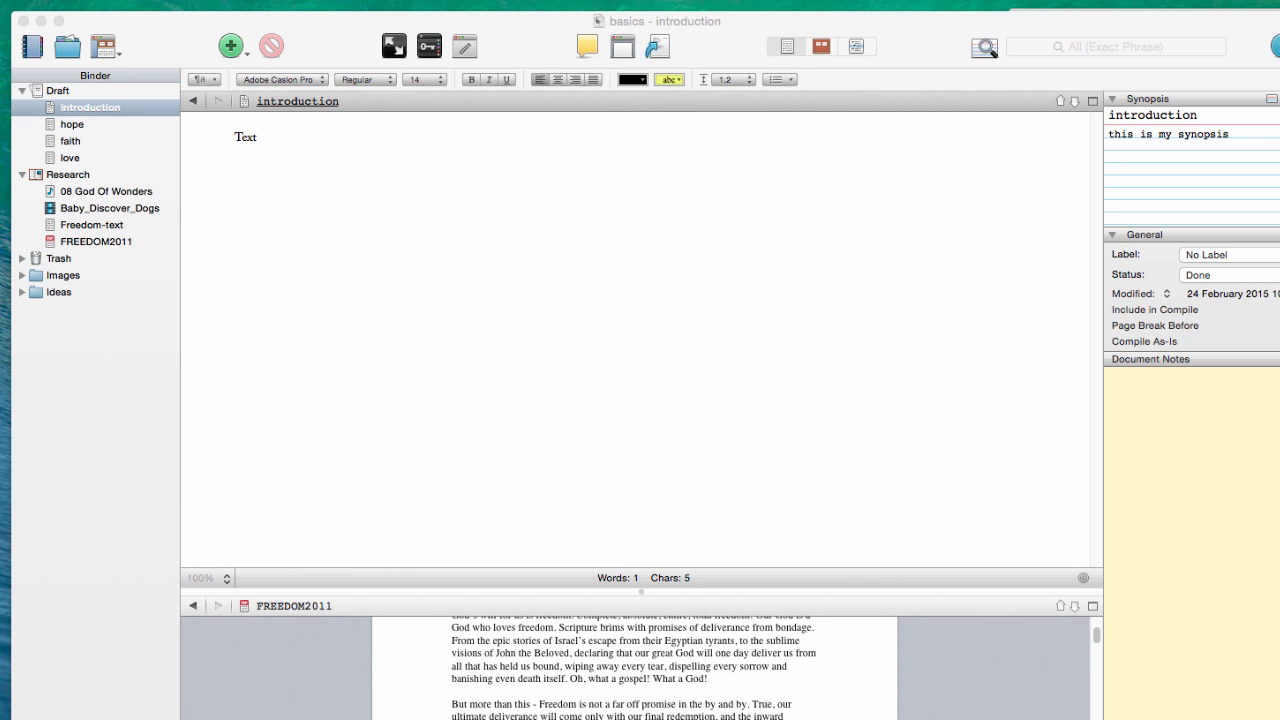
pyautogui.moveTo(0, 122); pyautogui.dragTo(1279, 47)
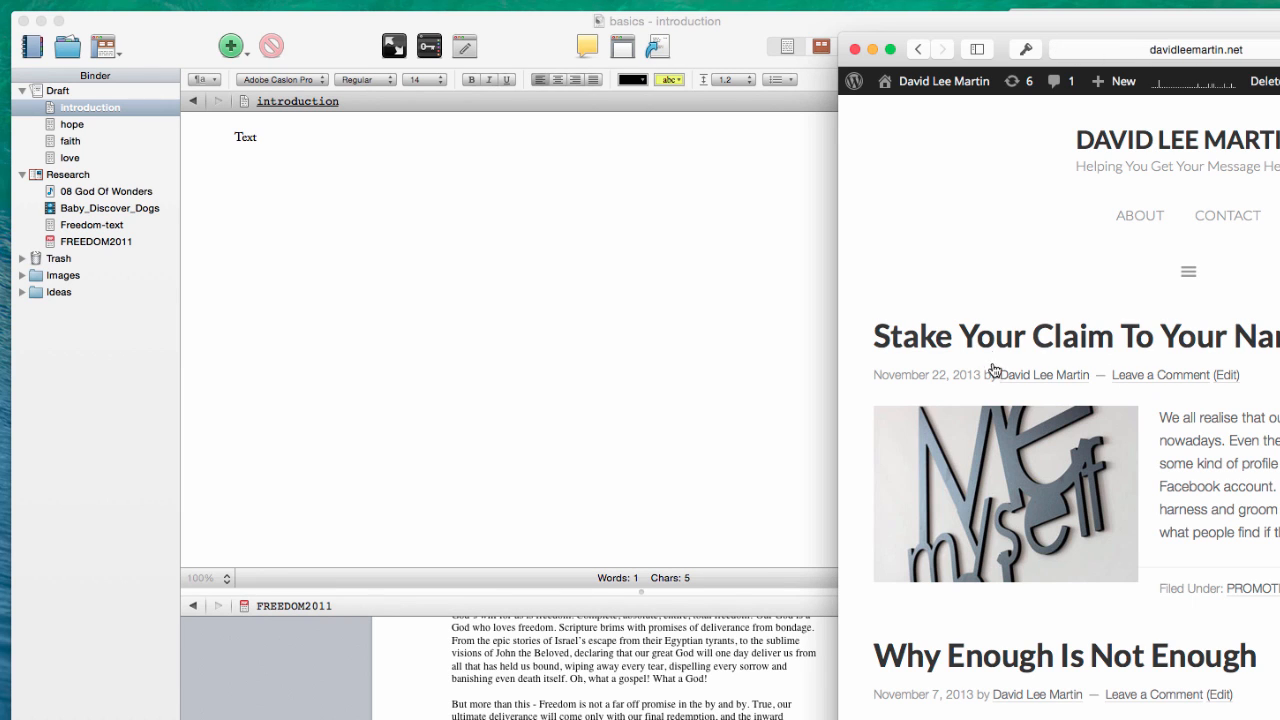
pyautogui.click(945, 342)
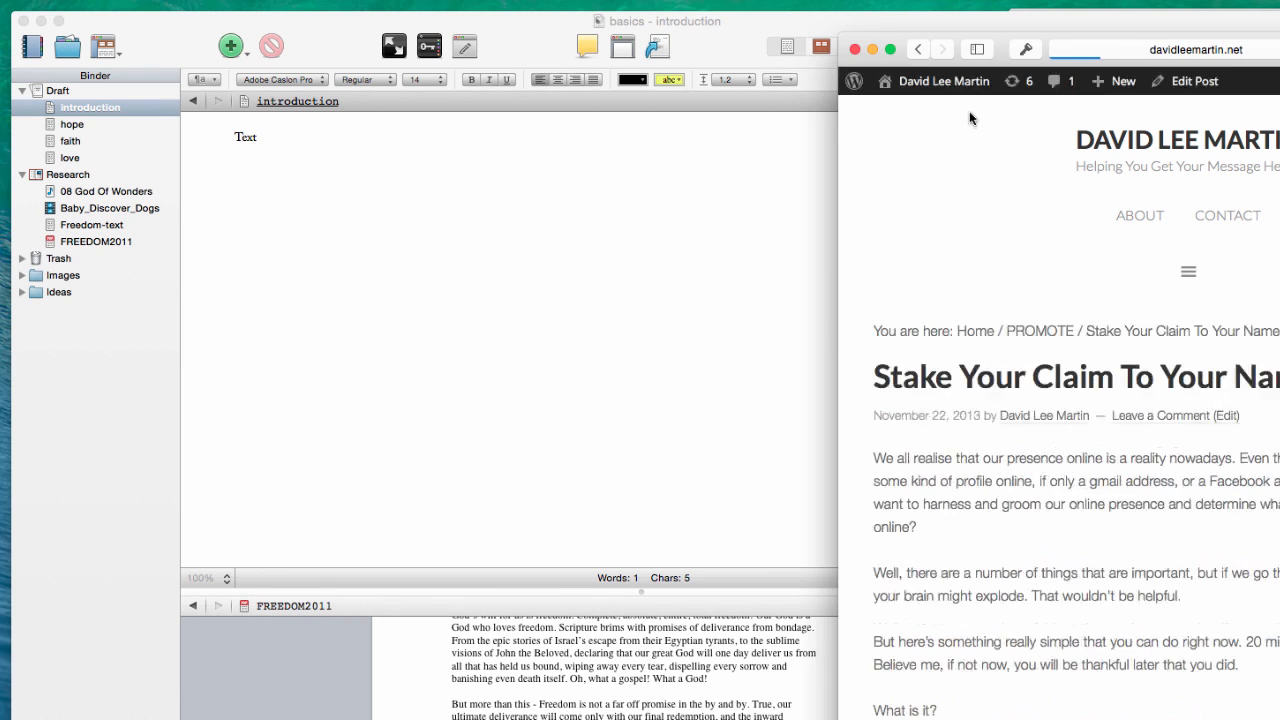
pyautogui.scroll(-5, 1000, 208)
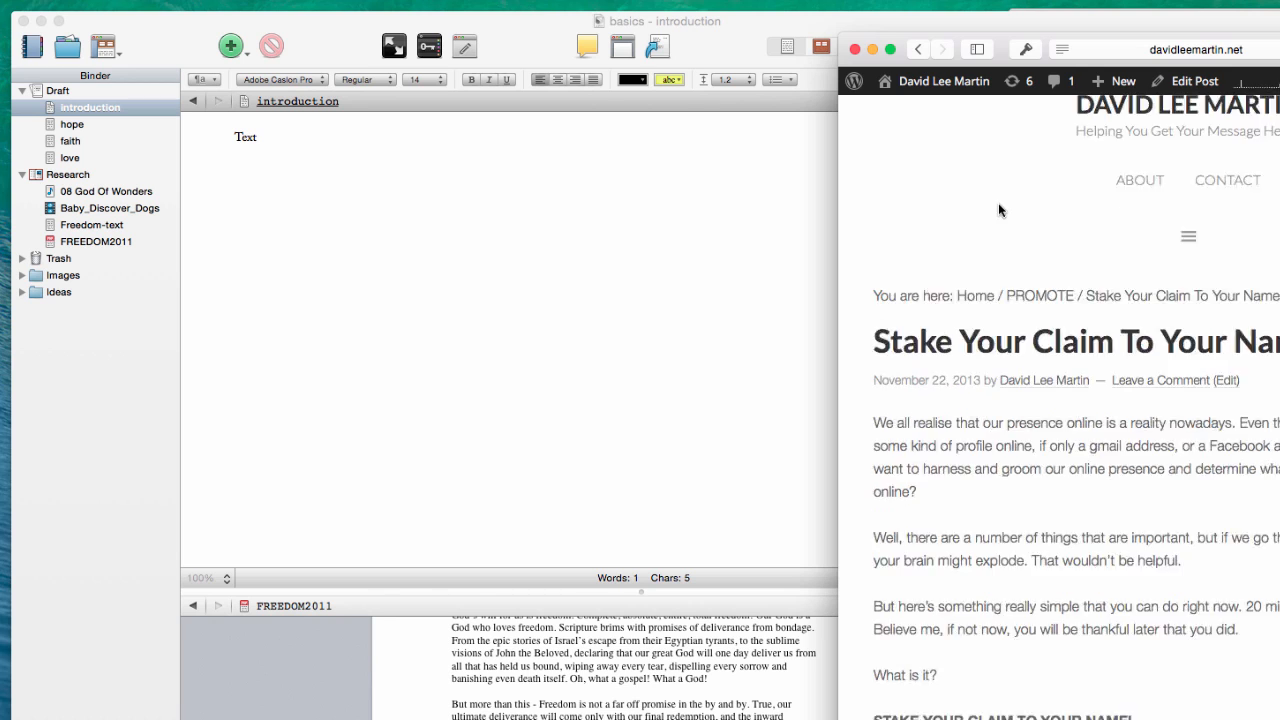
pyautogui.scroll(5, 1000, 206)
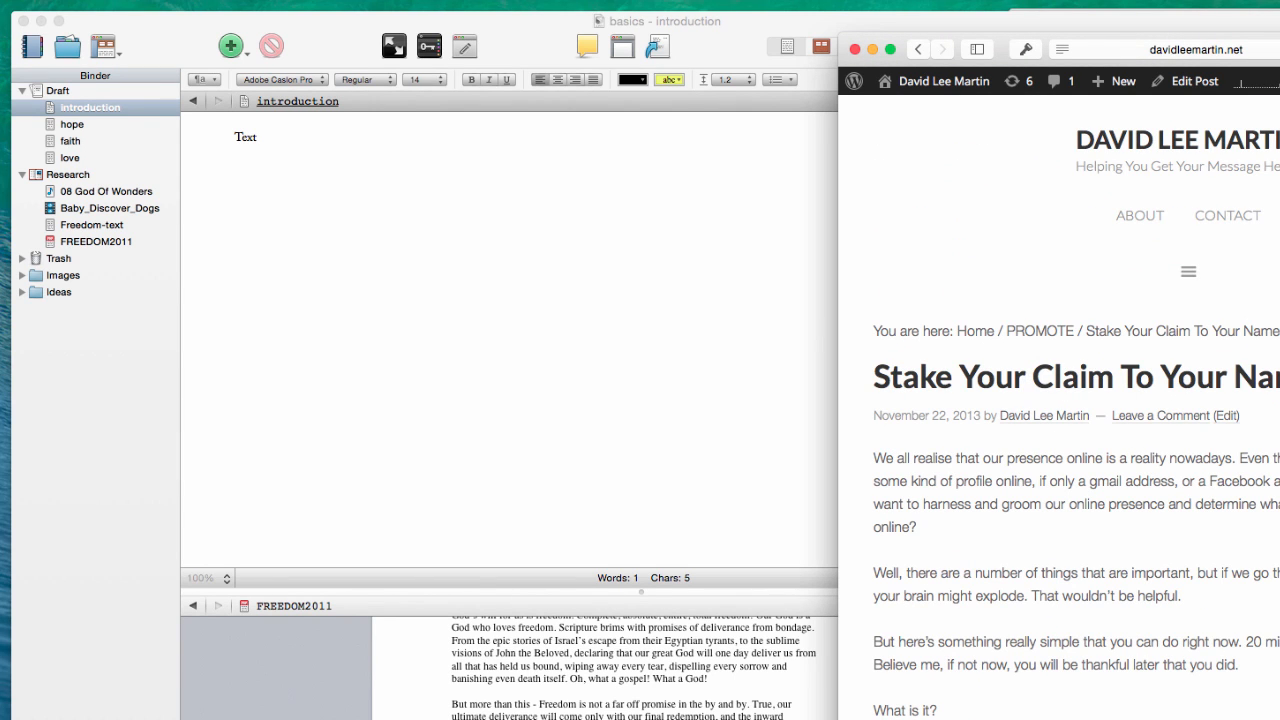
# Import the blog post's web page into the Research folder from its address and check the imported copy
pyautogui.moveTo(1279, 400); pyautogui.dragTo(1270, 400)
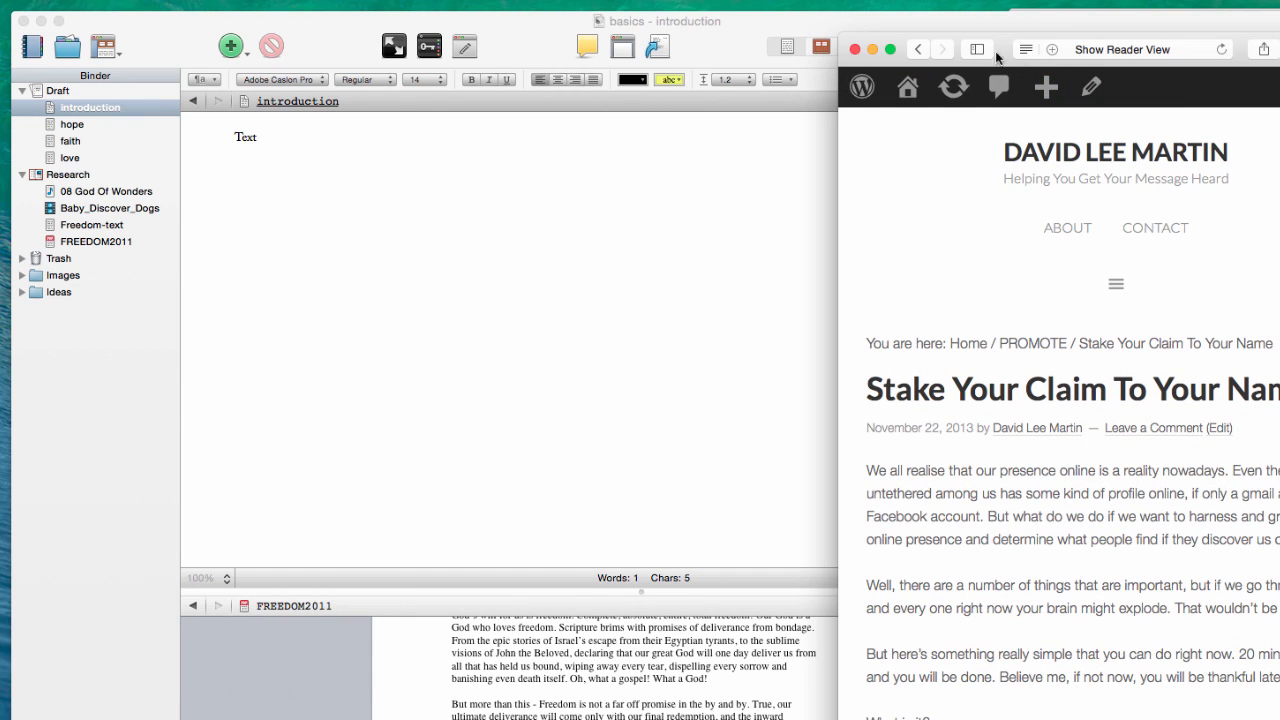
pyautogui.click(1050, 50)
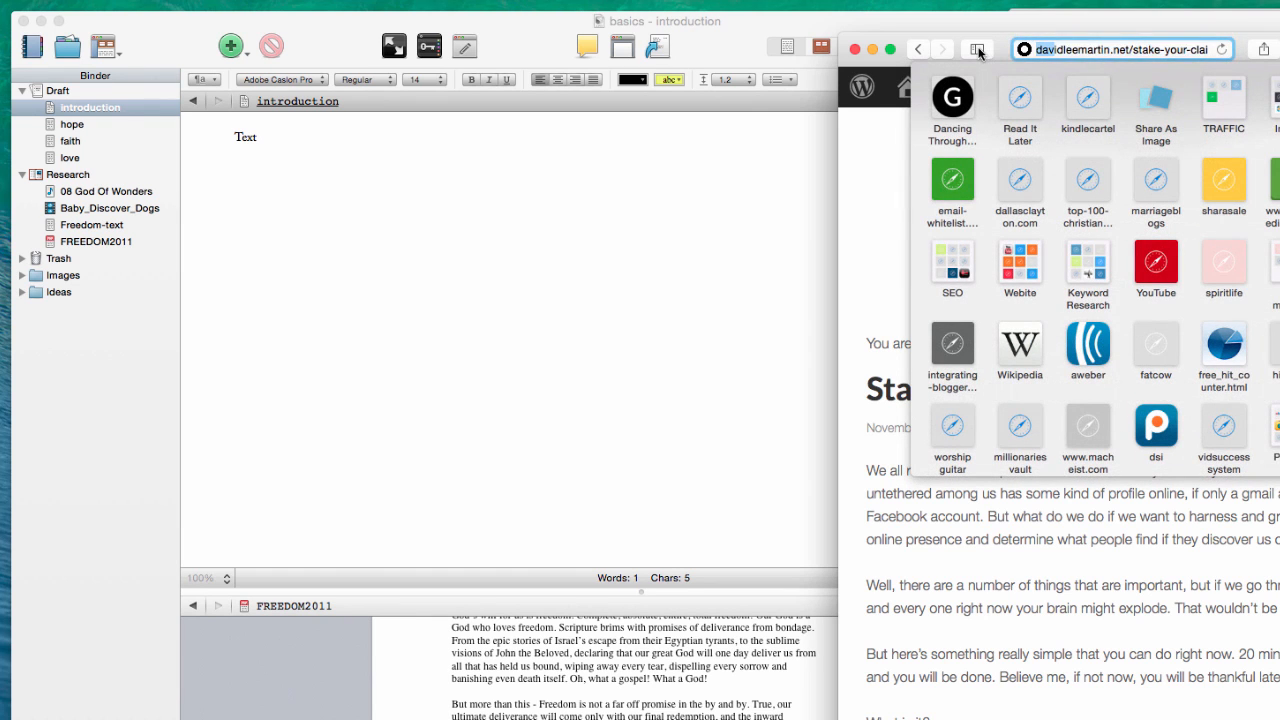
pyautogui.moveTo(1024, 52); pyautogui.dragTo(75, 179)
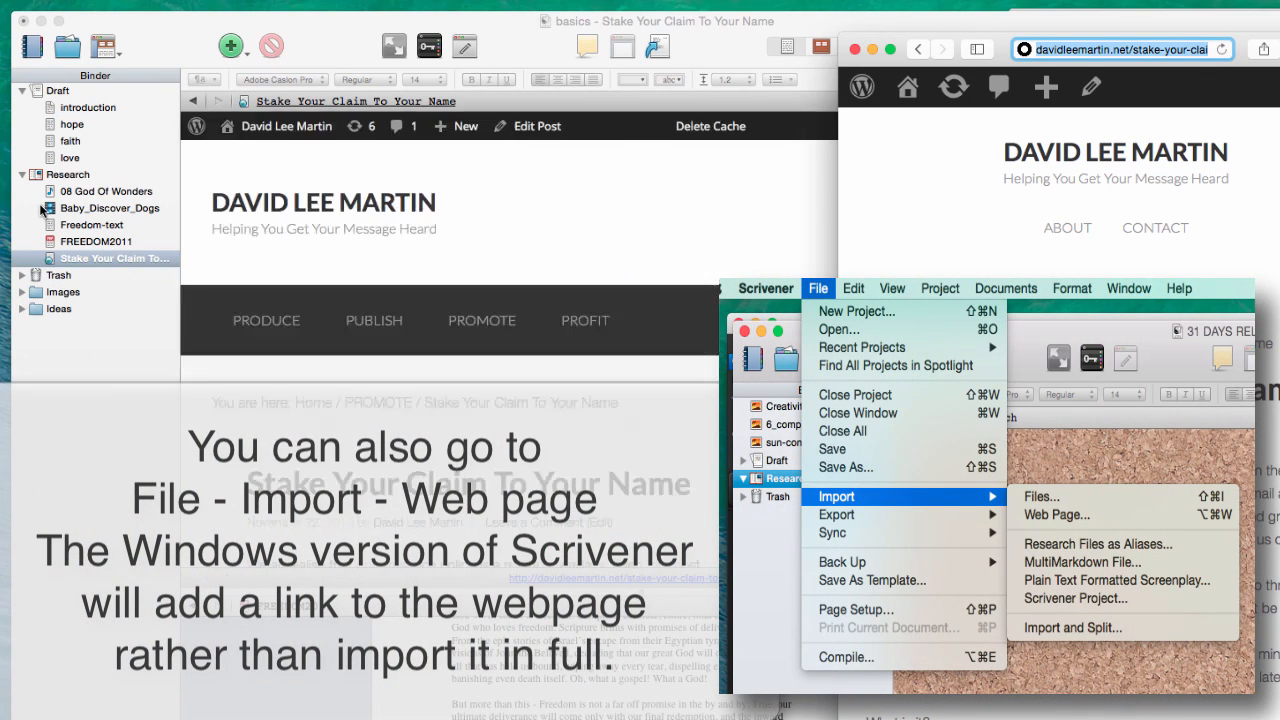
pyautogui.scroll(-20, 559, 268)
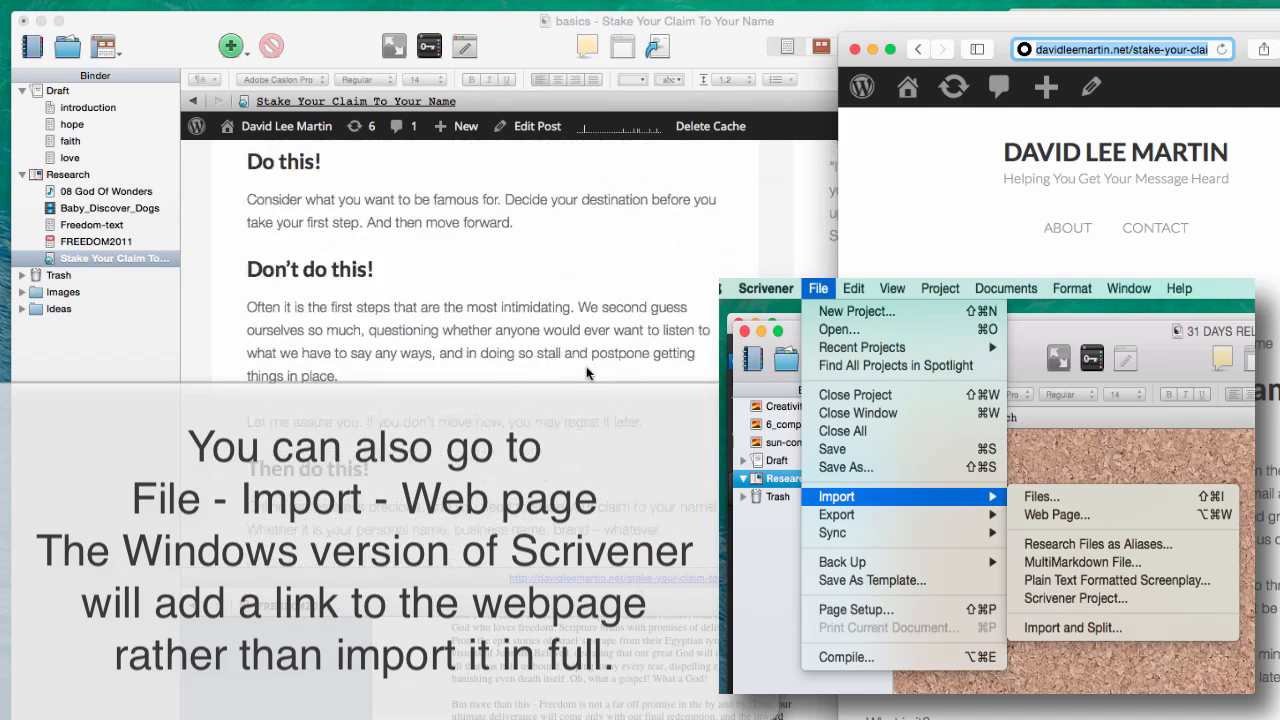
pyautogui.scroll(20, 580, 370)
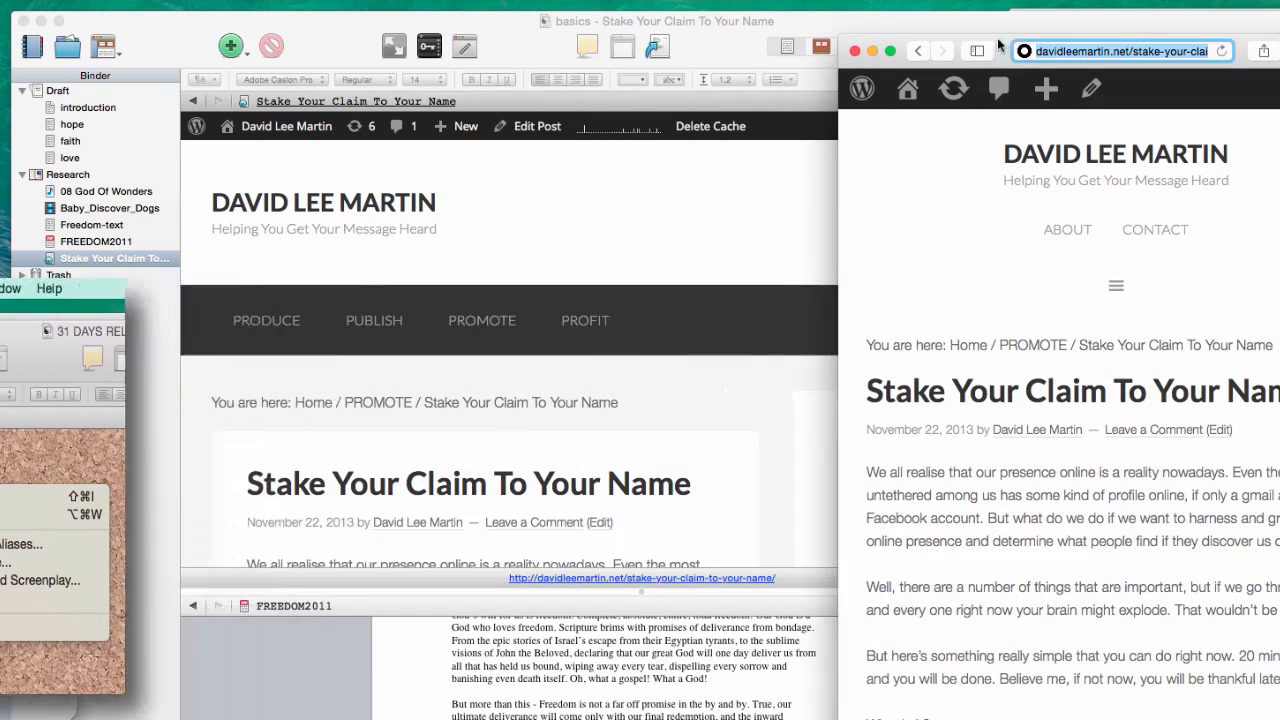
# Close the browser window and review the imported web page in the upper pane
pyautogui.moveTo(992, 44); pyautogui.dragTo(1175, 90)
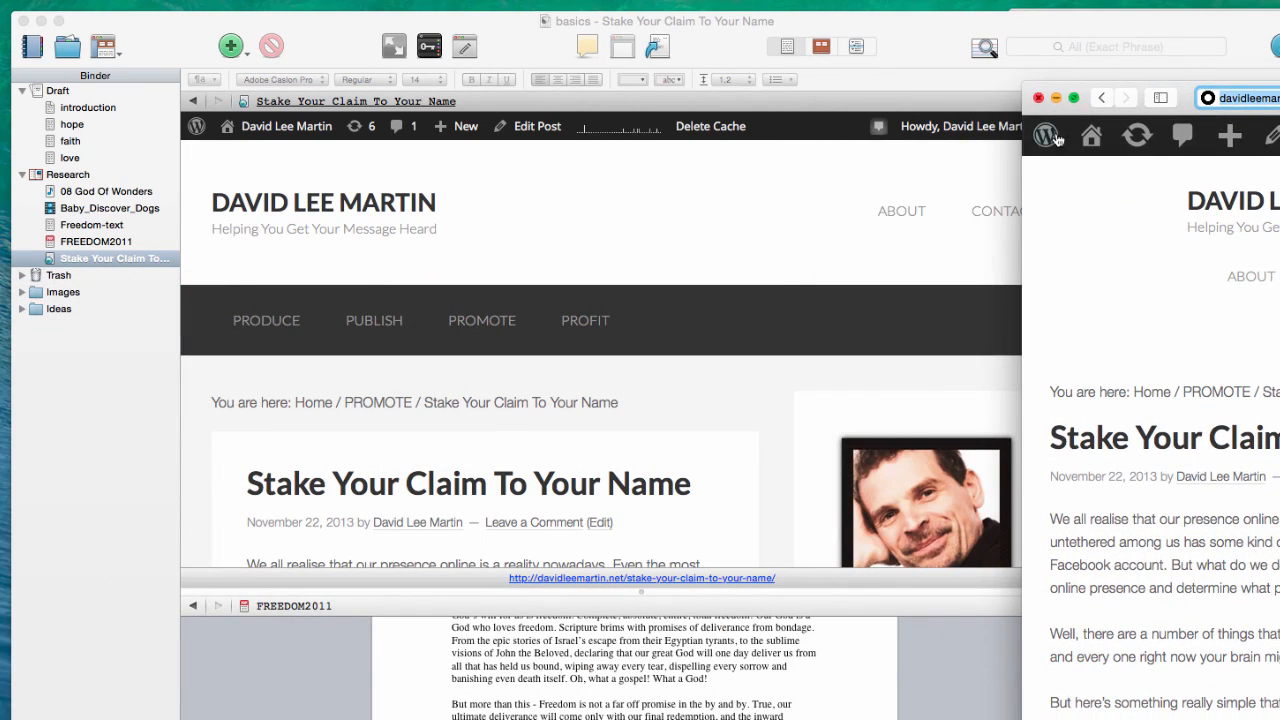
pyautogui.click(1038, 103)
pyautogui.scroll(-20, 370, 410)
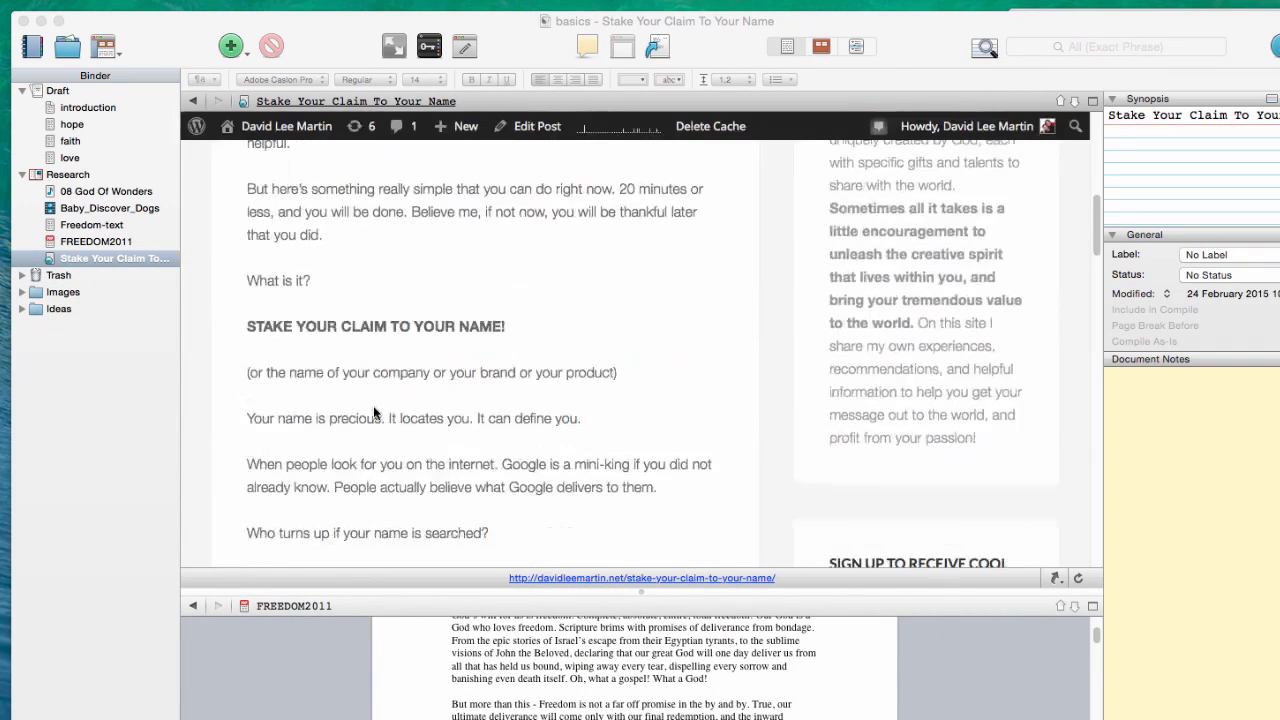
pyautogui.scroll(20, 367, 405)
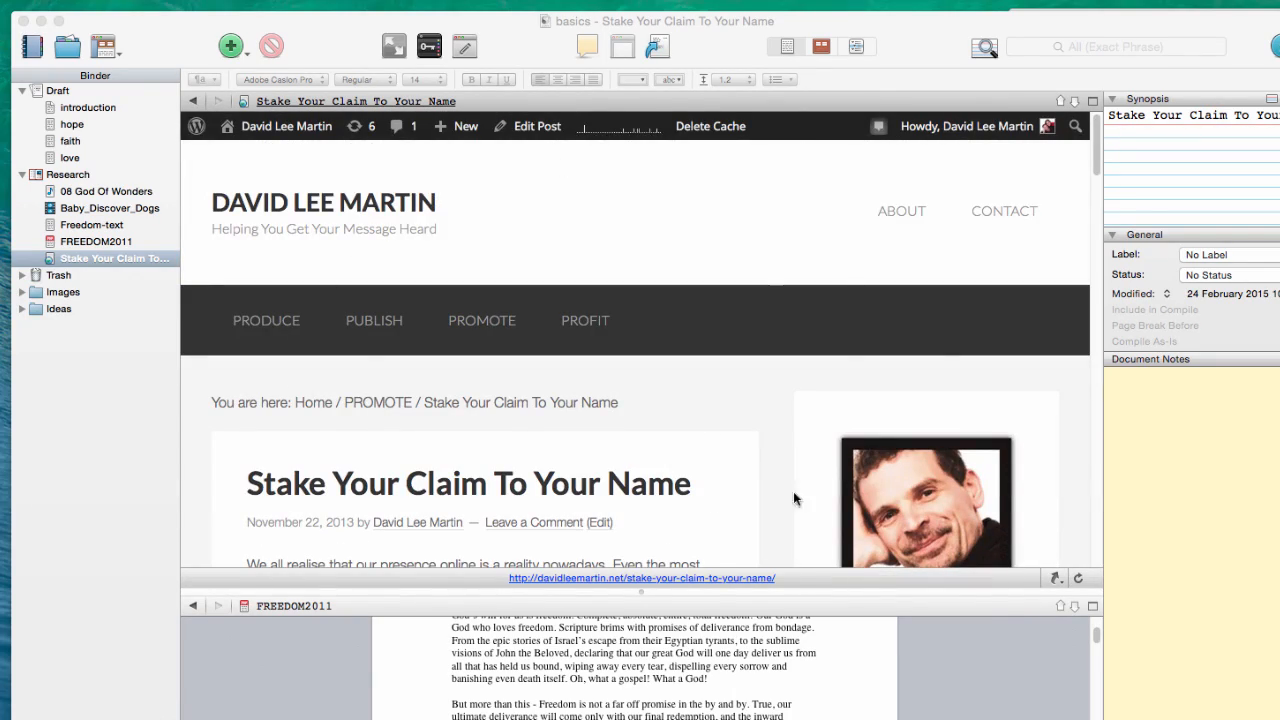
pyautogui.scroll(-10, 793, 491)
pyautogui.scroll(10, 530, 452)
# Go through the Research items Freedom-text, FREEDOM2011 and the imported "Stake Your Claim To Your Name" web page
pyautogui.click(139, 252)
pyautogui.click(113, 227)
pyautogui.click(112, 242)
pyautogui.click(110, 256)
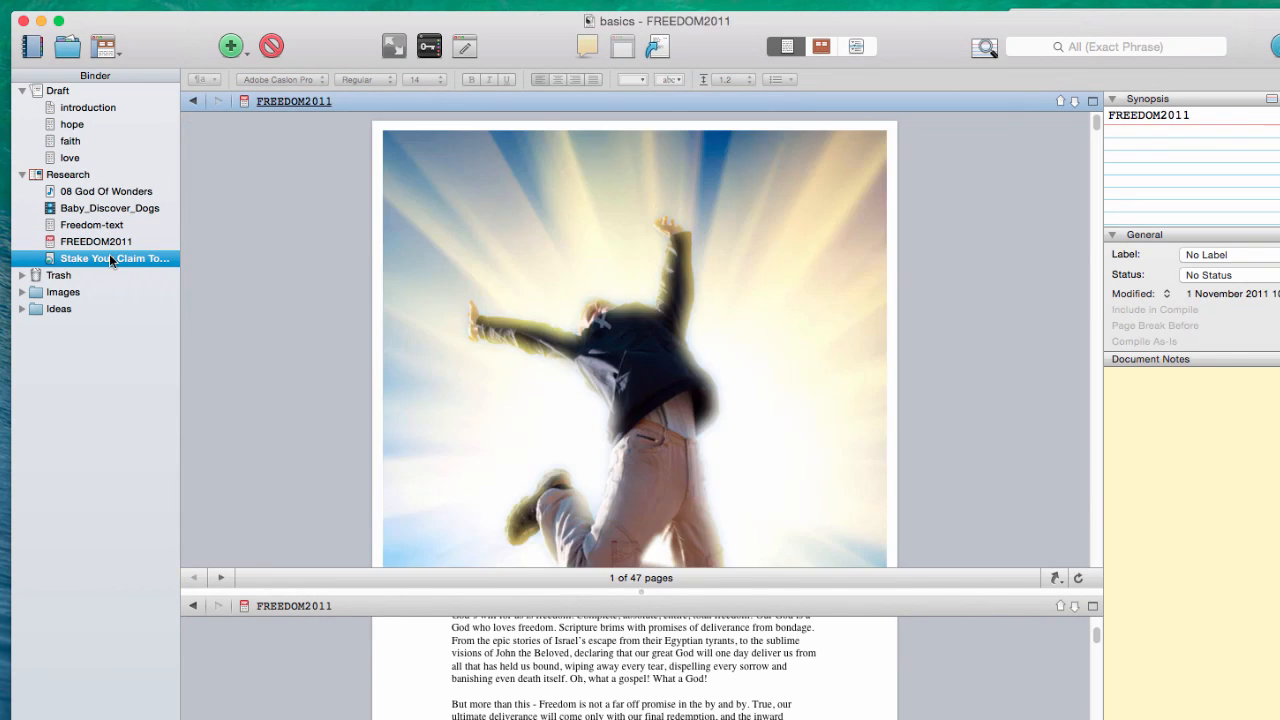
# Look through the imported "Stake Your Claim To Your Name" web page in the upper editor pane
pyautogui.scroll(-10, 510, 401)
pyautogui.scroll(10, 514, 377)
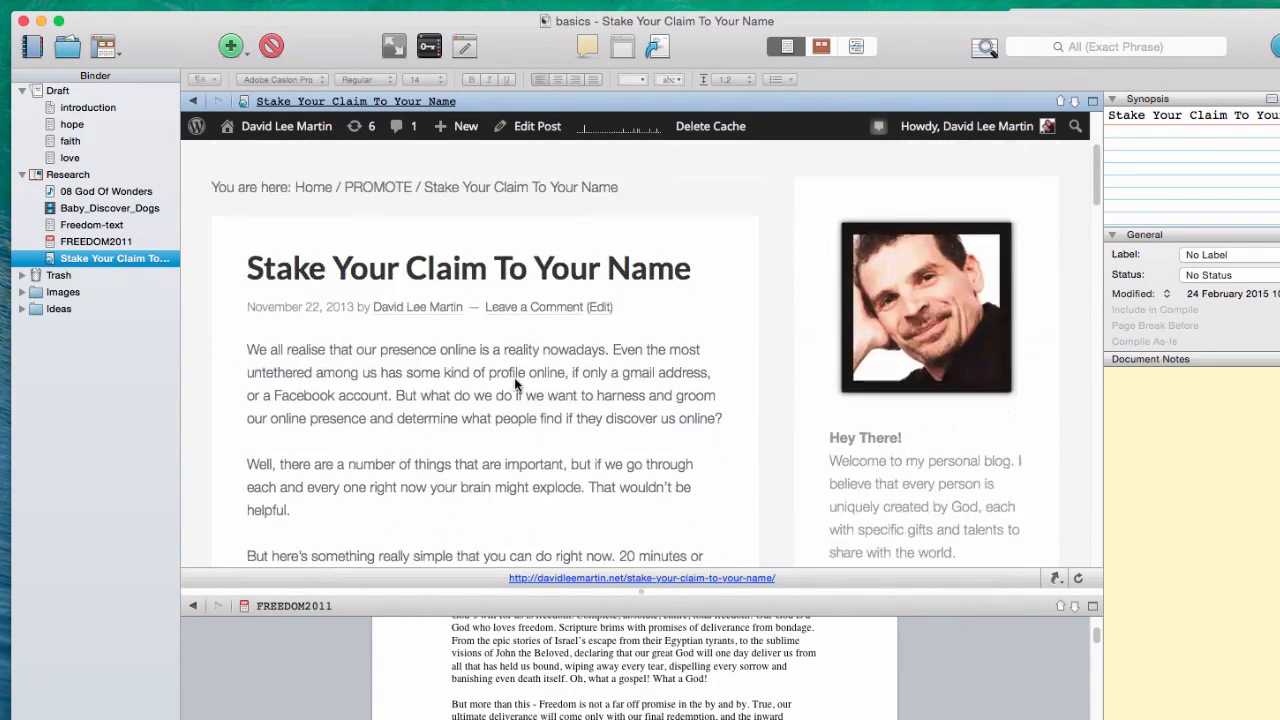
pyautogui.scroll(5, 517, 377)
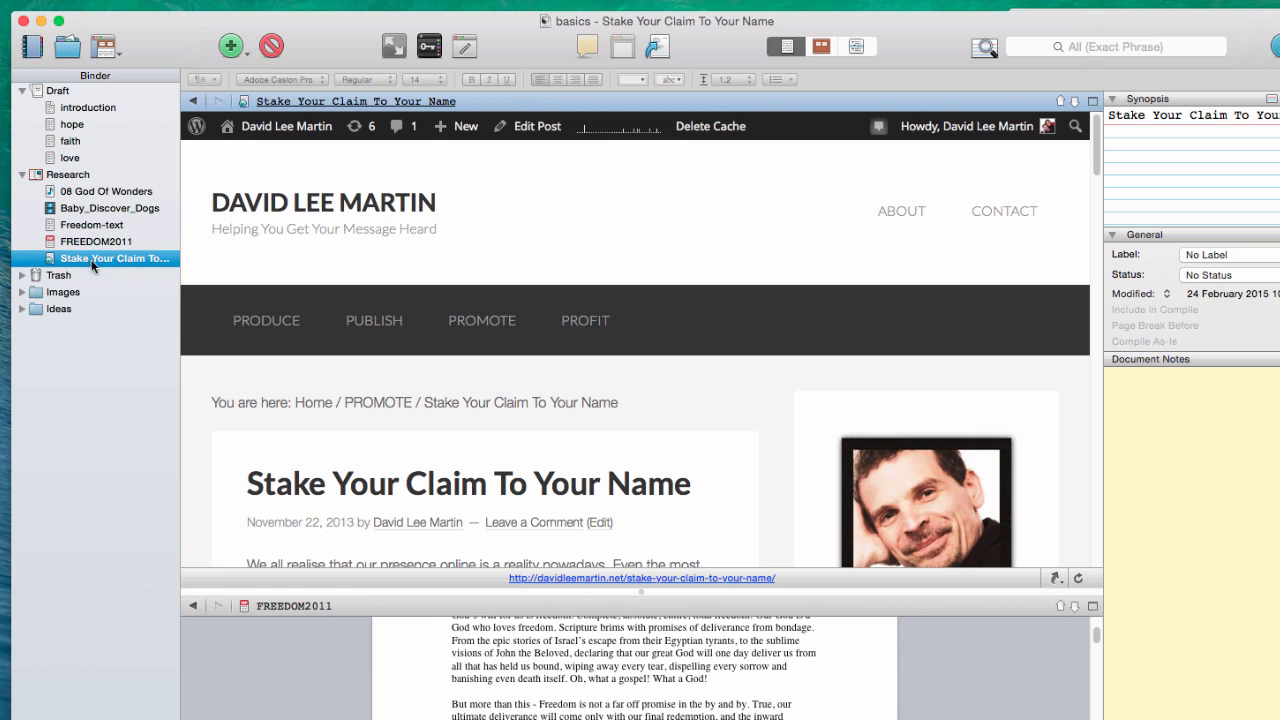
# Collapse the Research and Draft folders in the binder, expand Draft again and open the introduction document
pyautogui.click(21, 176)
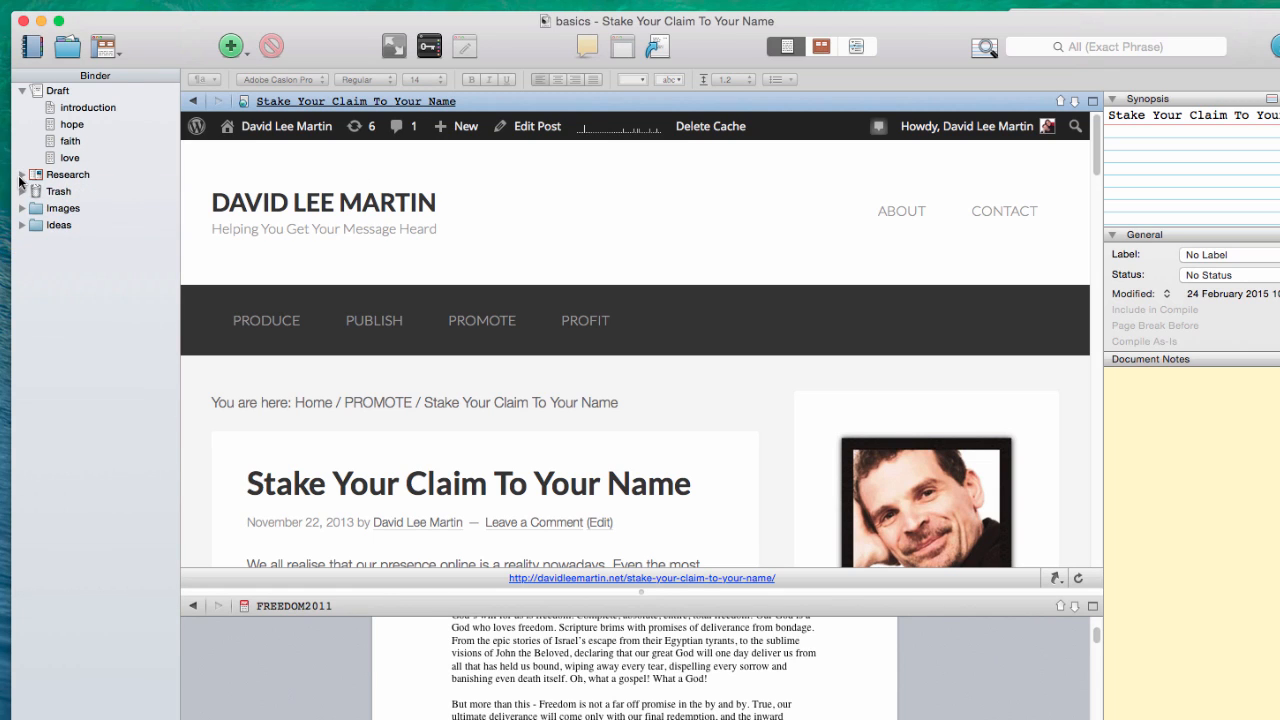
pyautogui.click(22, 91)
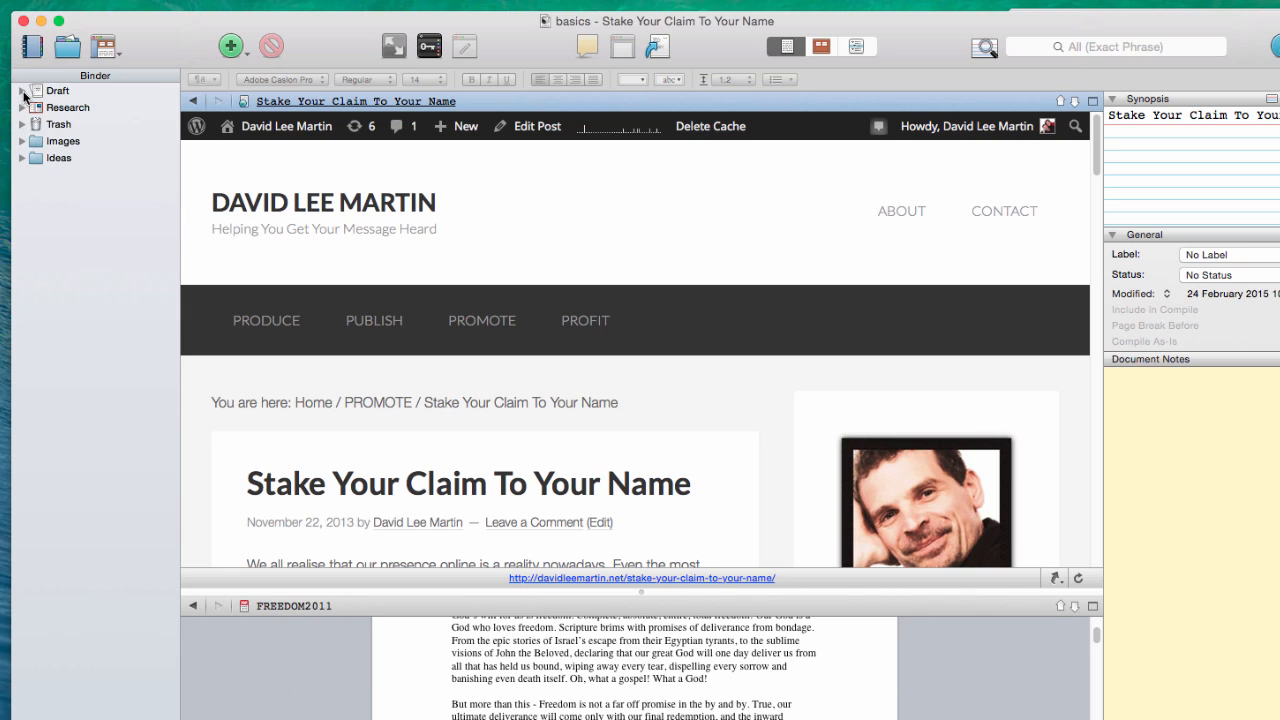
pyautogui.click(22, 91)
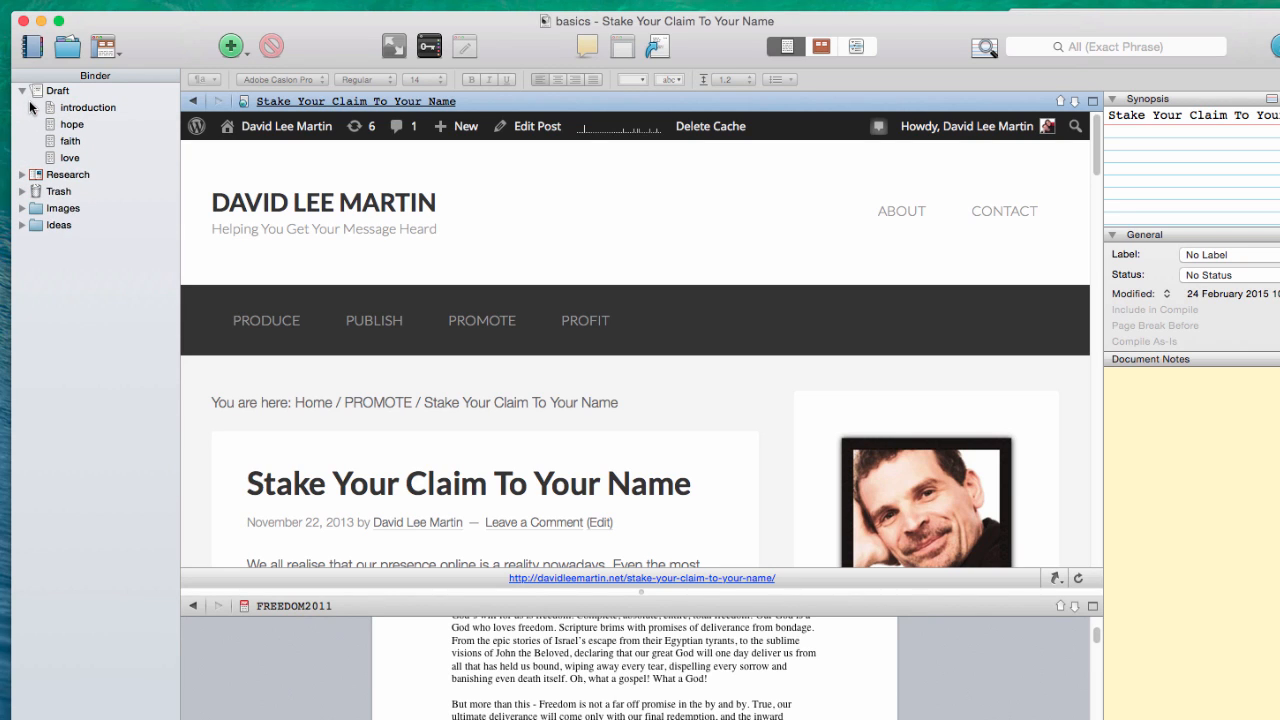
pyautogui.click(29, 102)
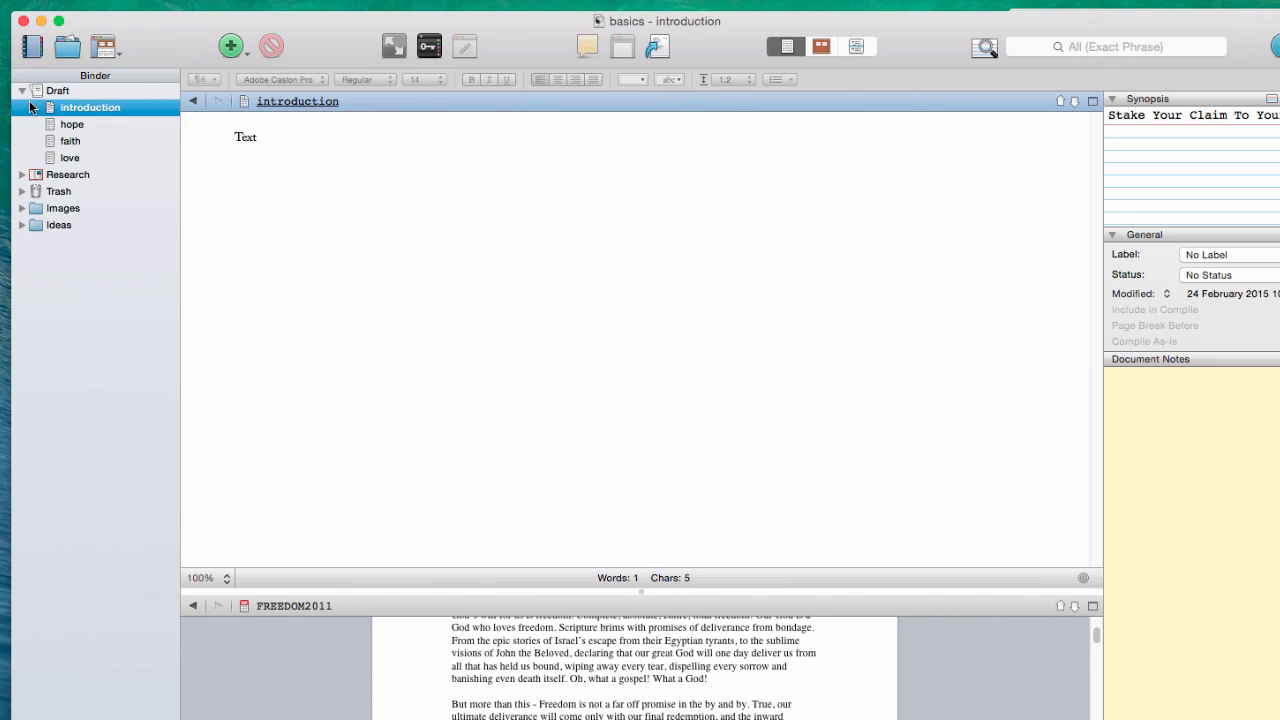
# View the Research folder's items as index cards, expand the folder and open Freedom-text
pyautogui.click(70, 175)
pyautogui.click(22, 175)
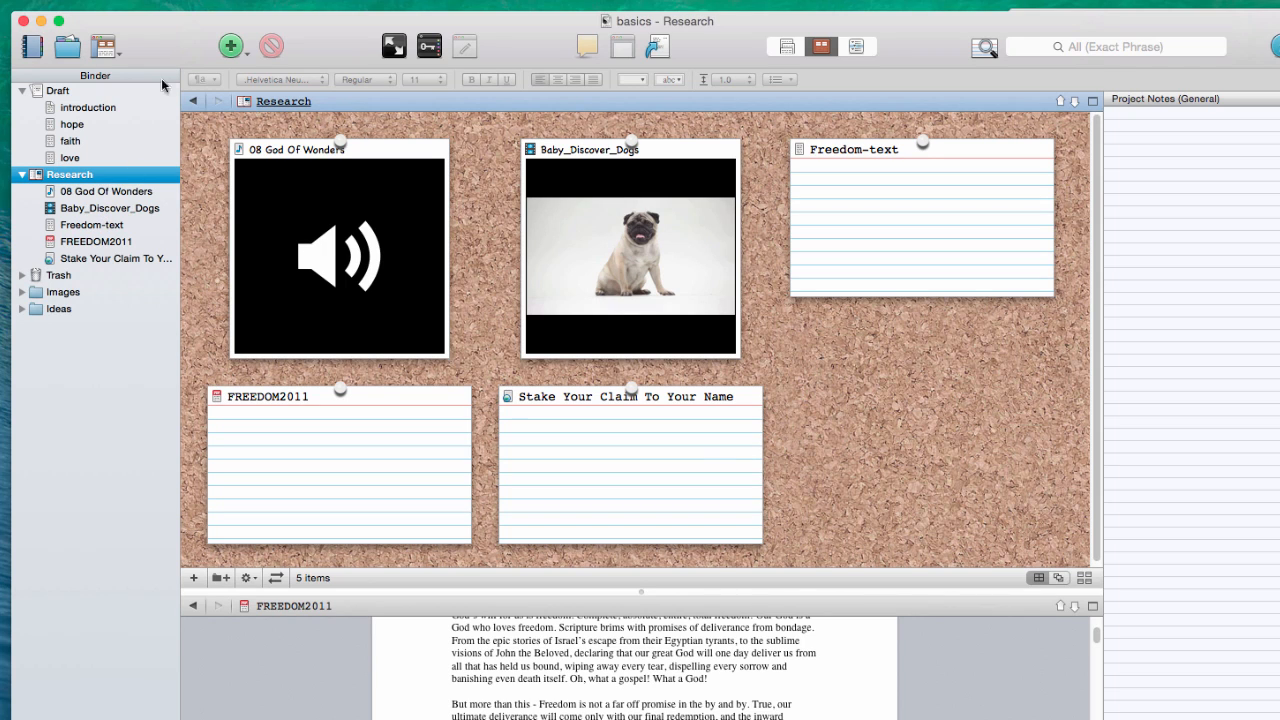
pyautogui.click(96, 224)
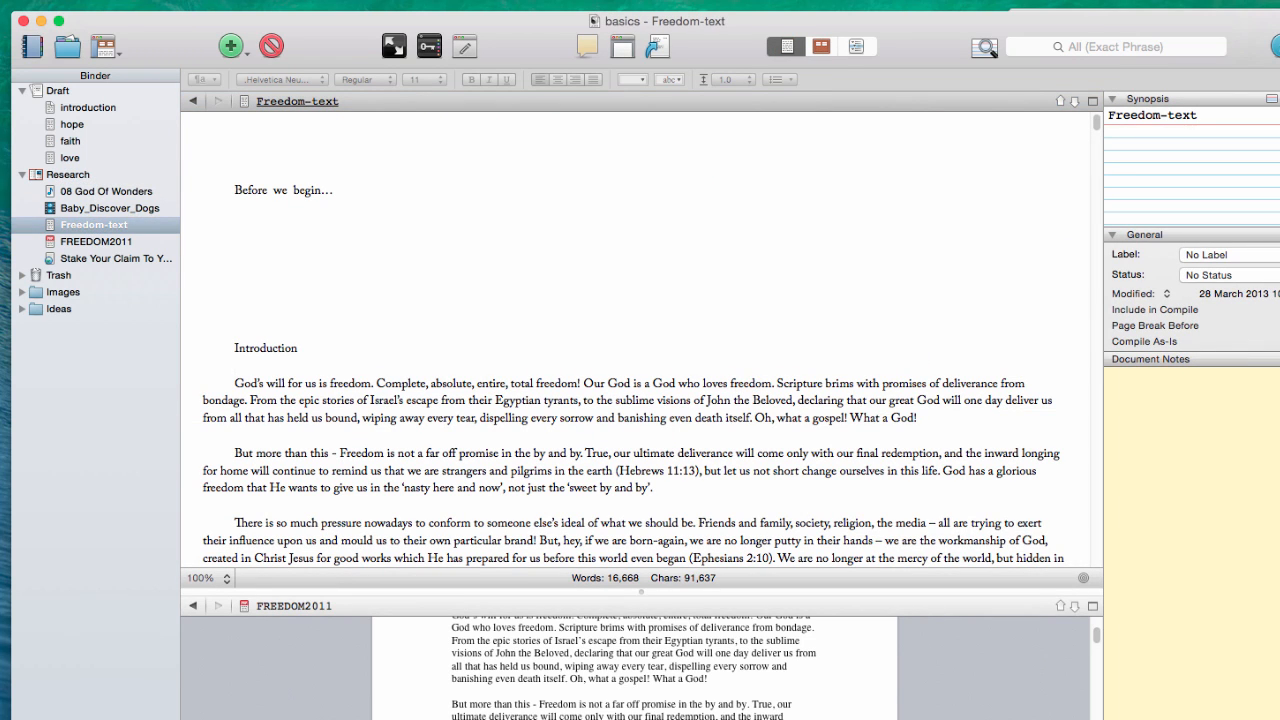
# Add the Scrivener-Unleashed image file to the Research folder and move it into the Images folder
pyautogui.moveTo(1279, 385); pyautogui.dragTo(99, 178)
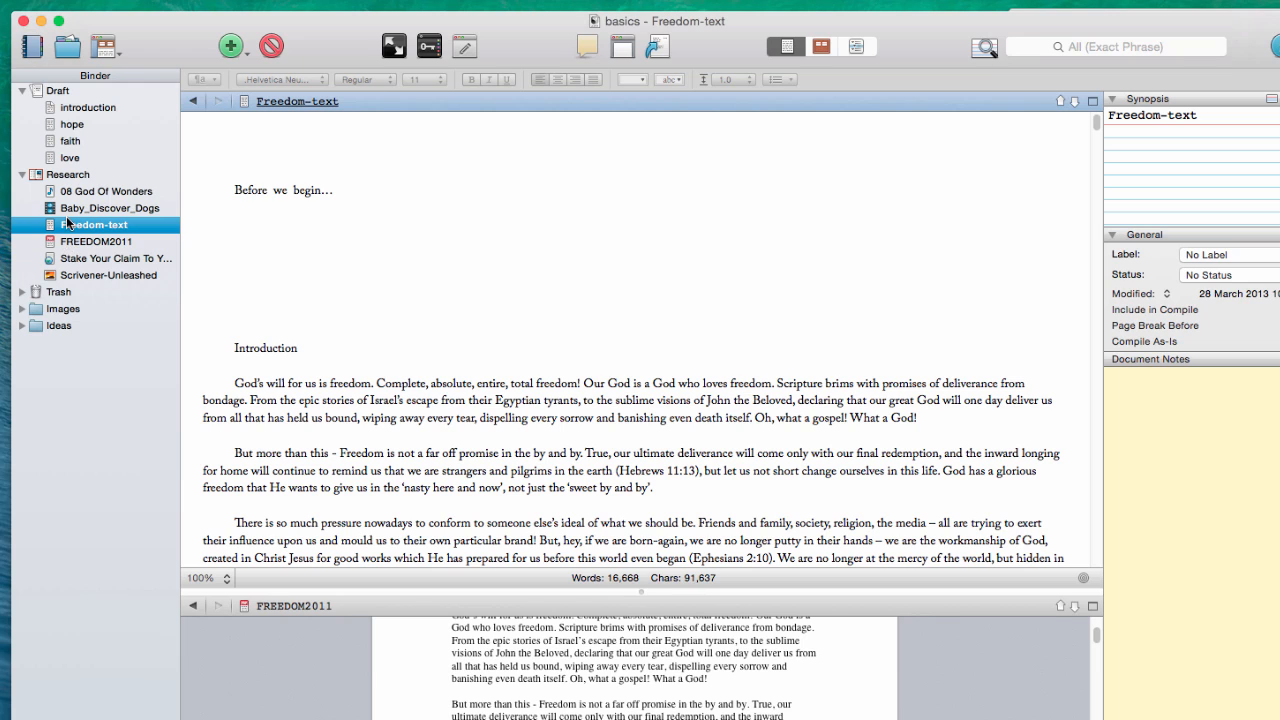
pyautogui.click(74, 277)
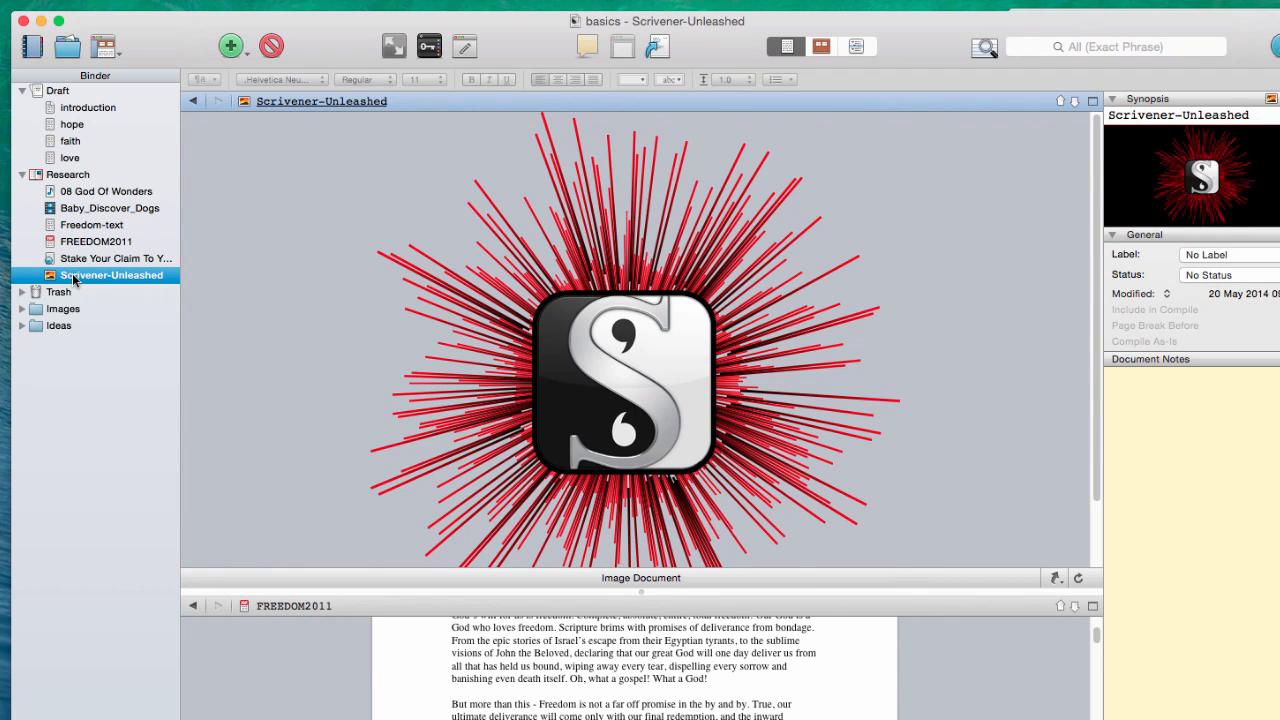
pyautogui.moveTo(72, 280); pyautogui.dragTo(62, 309)
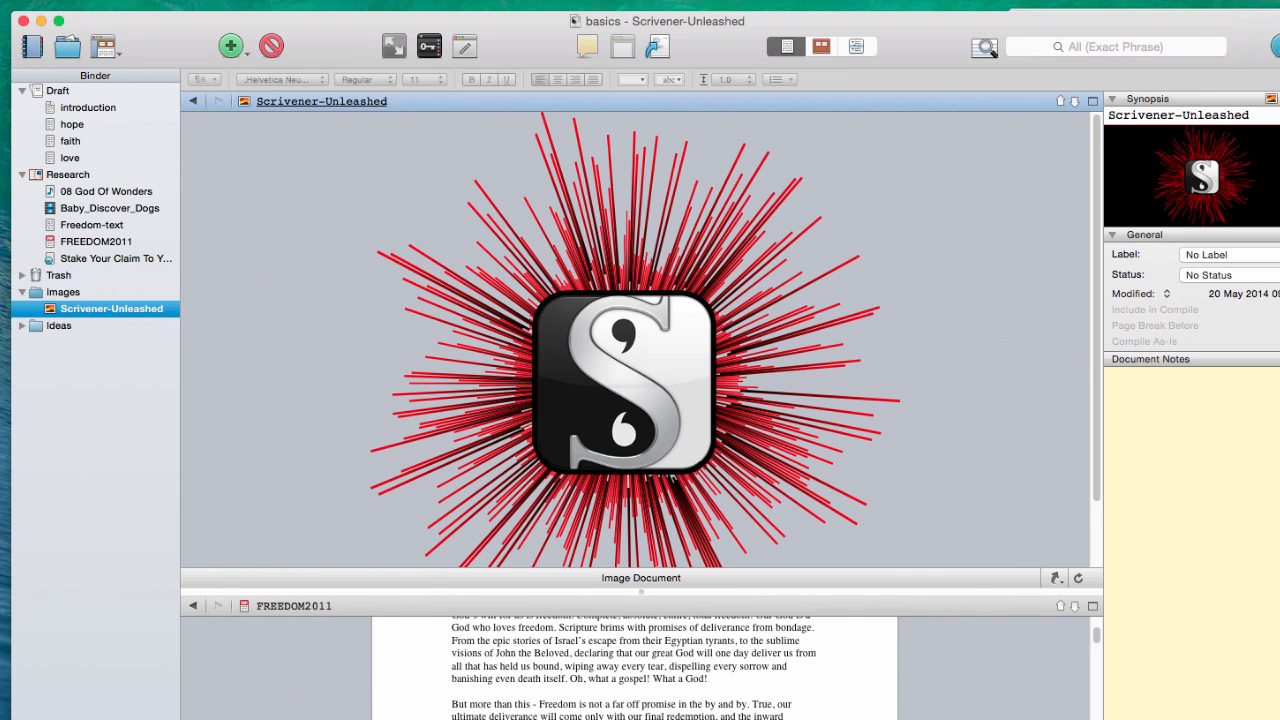
# Close the RESEARCH FILES window and return the project to a single, unsplit editor
pyautogui.click(1278, 290)
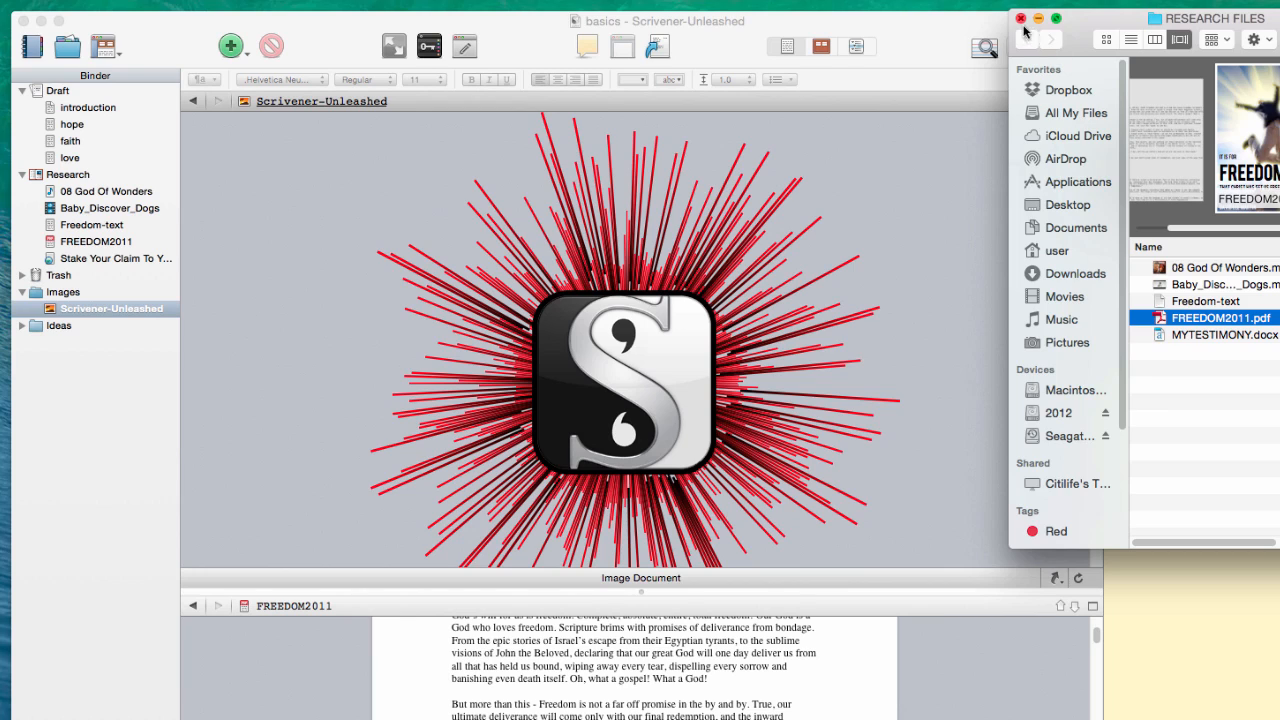
pyautogui.click(1021, 19)
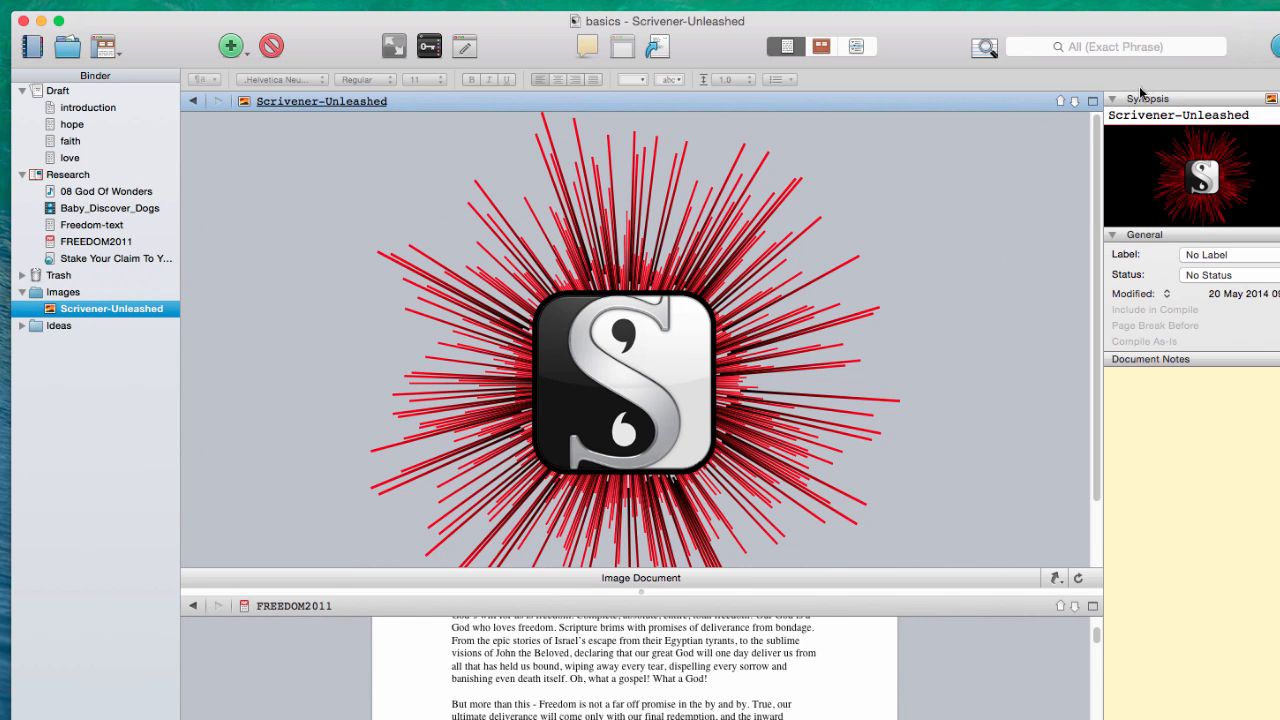
pyautogui.click(1092, 101)
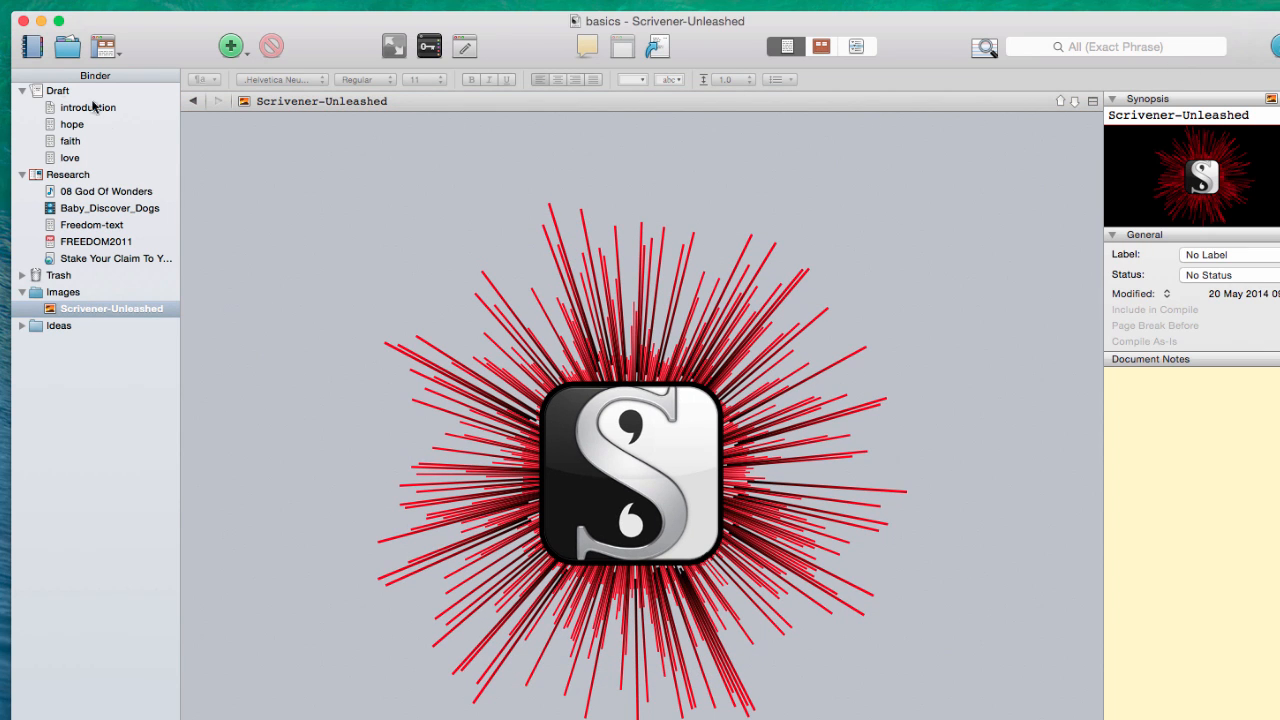
# View the Draft folder's documents as one continuous text, and the Research folder in the same composite view
pyautogui.click(58, 90)
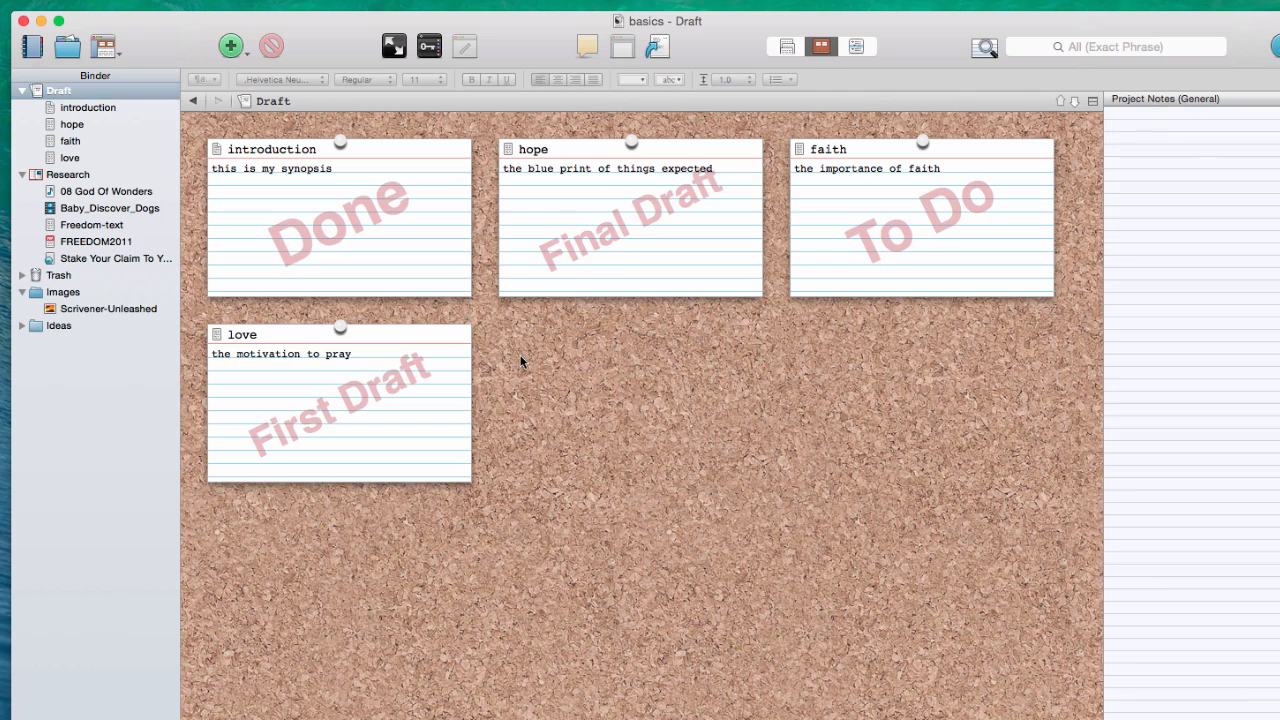
pyautogui.click(787, 47)
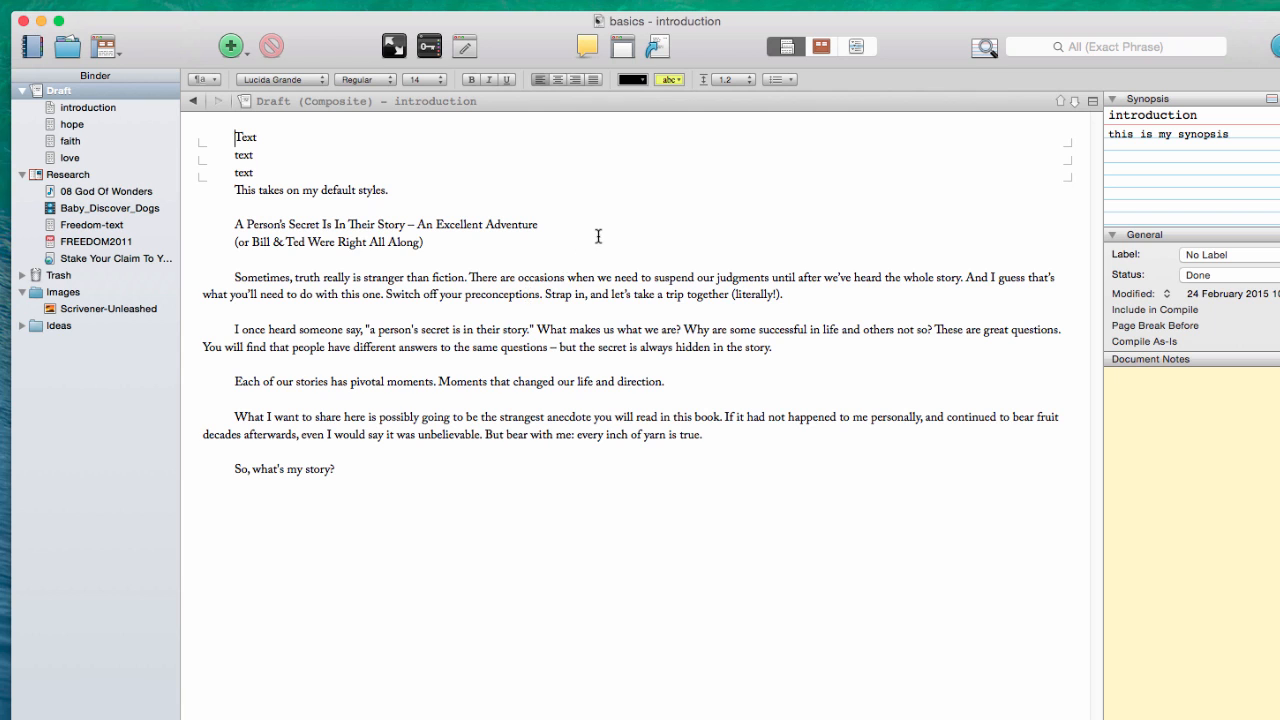
pyautogui.click(70, 176)
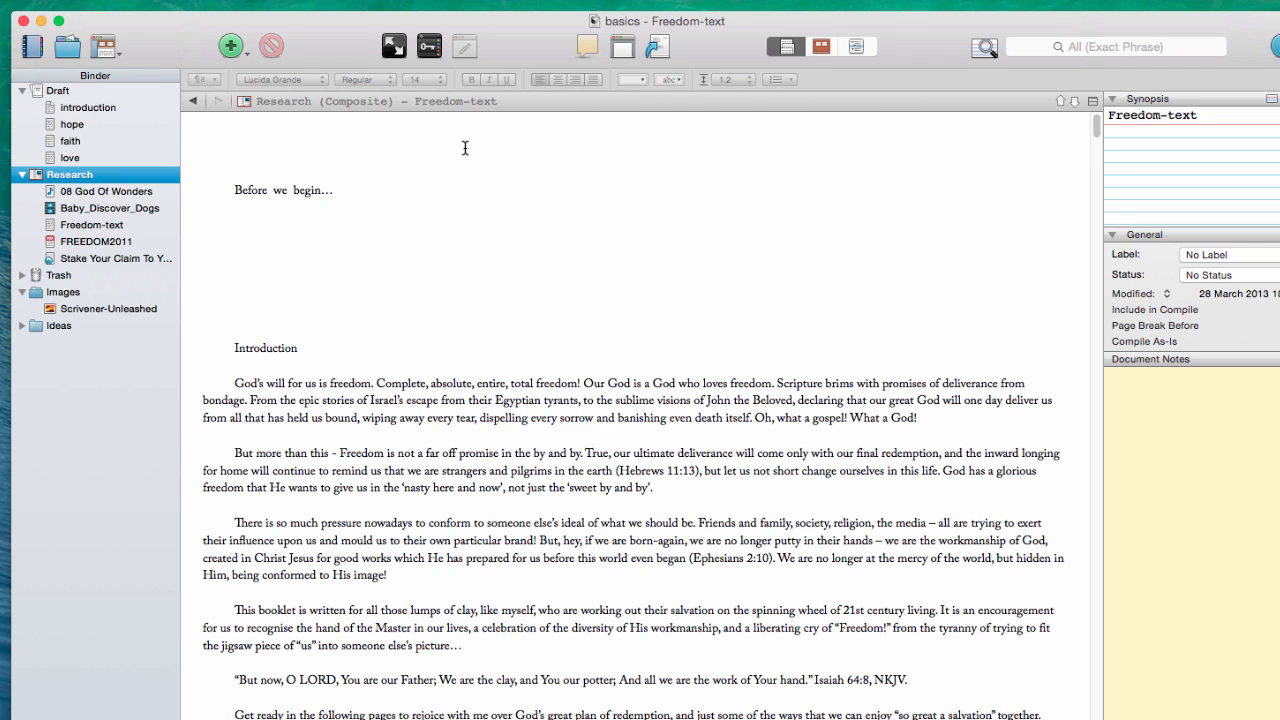
# Show the Scratch Pad and move it off the main text to the edge of the project window
pyautogui.click(350, 1)
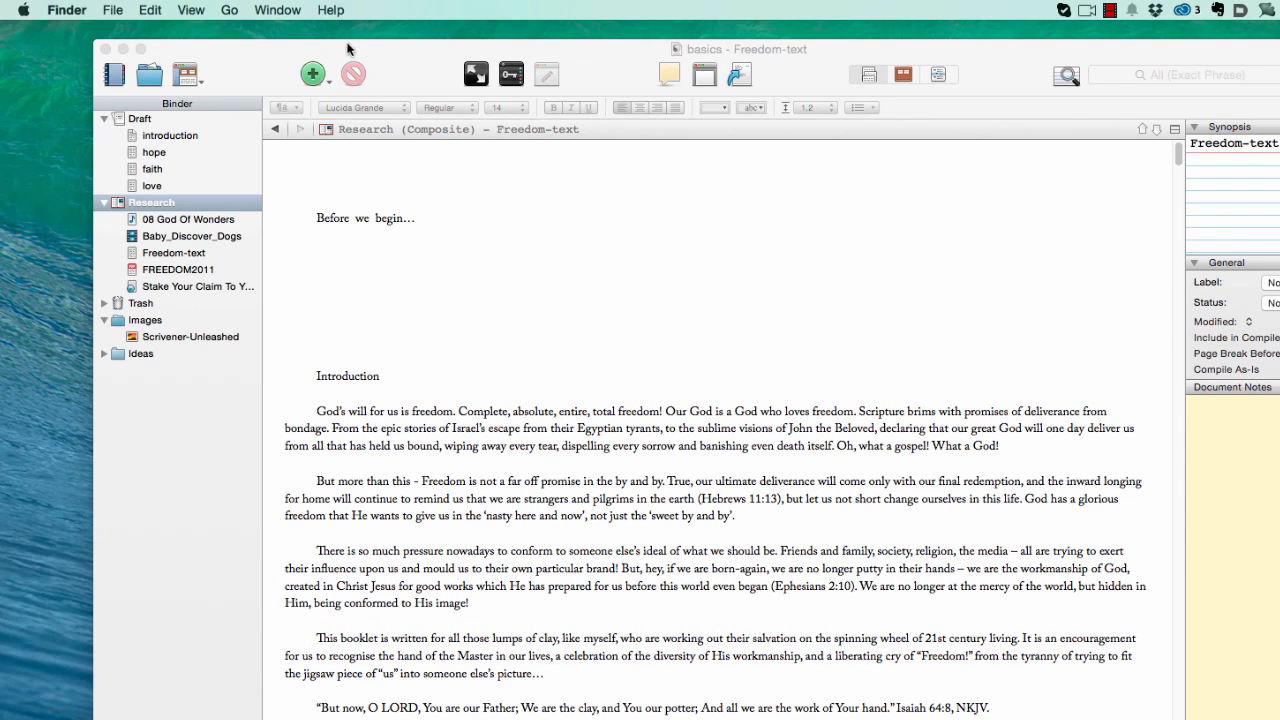
pyautogui.click(306, 177)
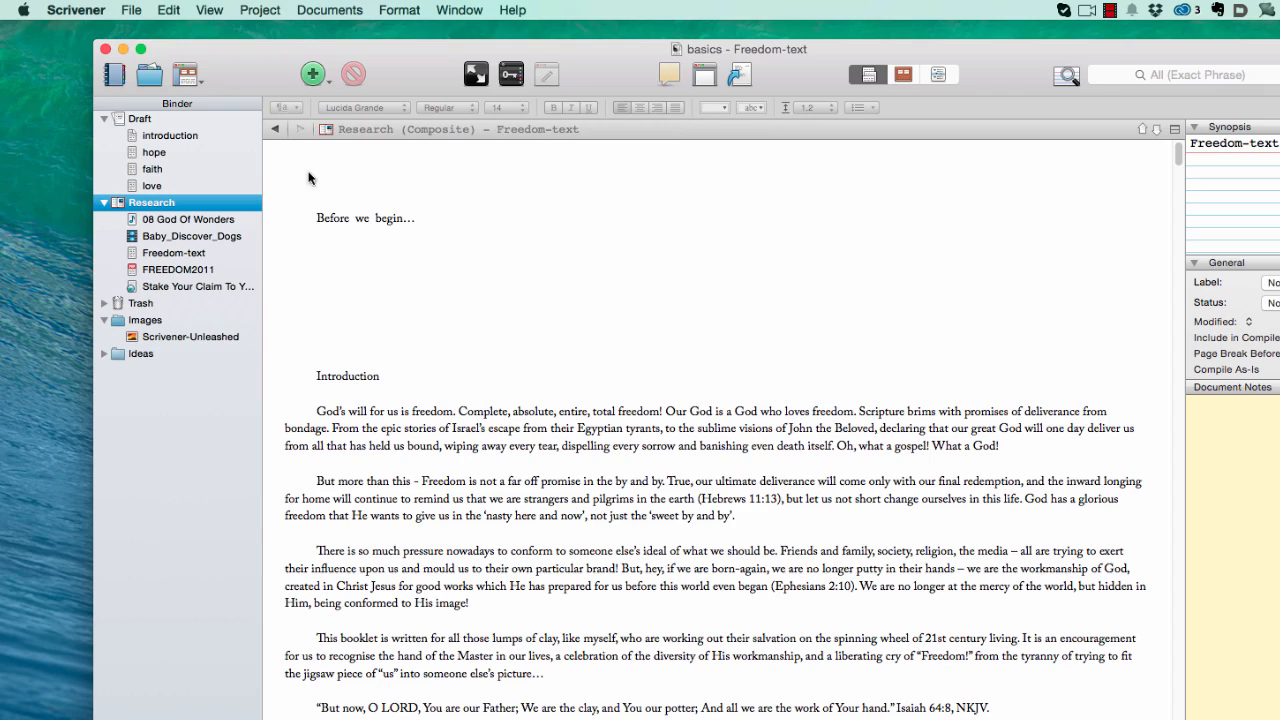
pyautogui.click(455, 11)
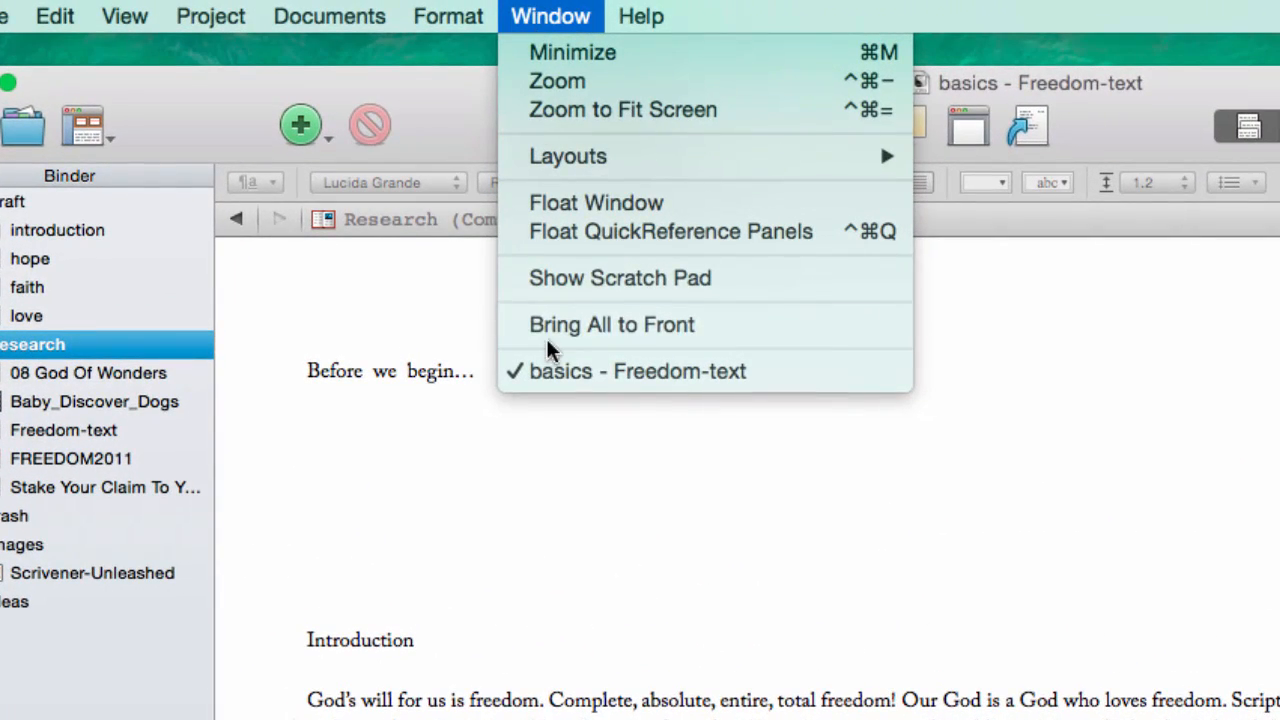
pyautogui.click(572, 285)
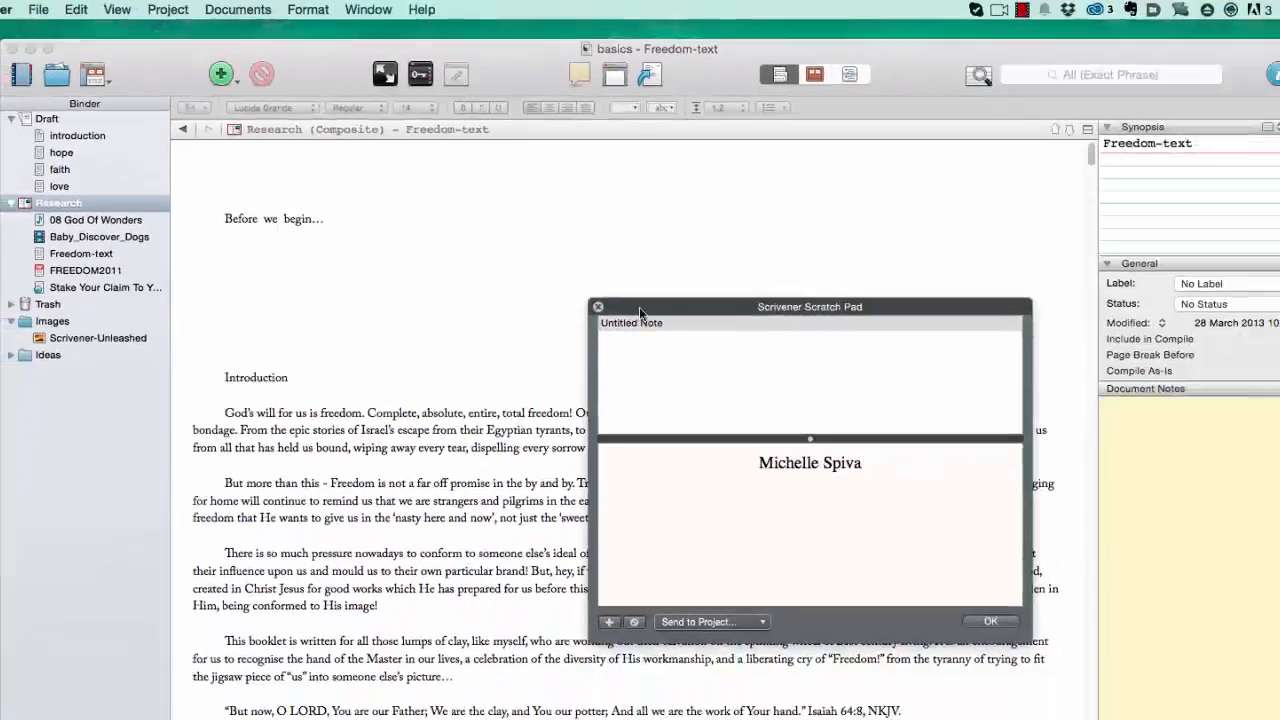
pyautogui.moveTo(639, 307); pyautogui.dragTo(1162, 337)
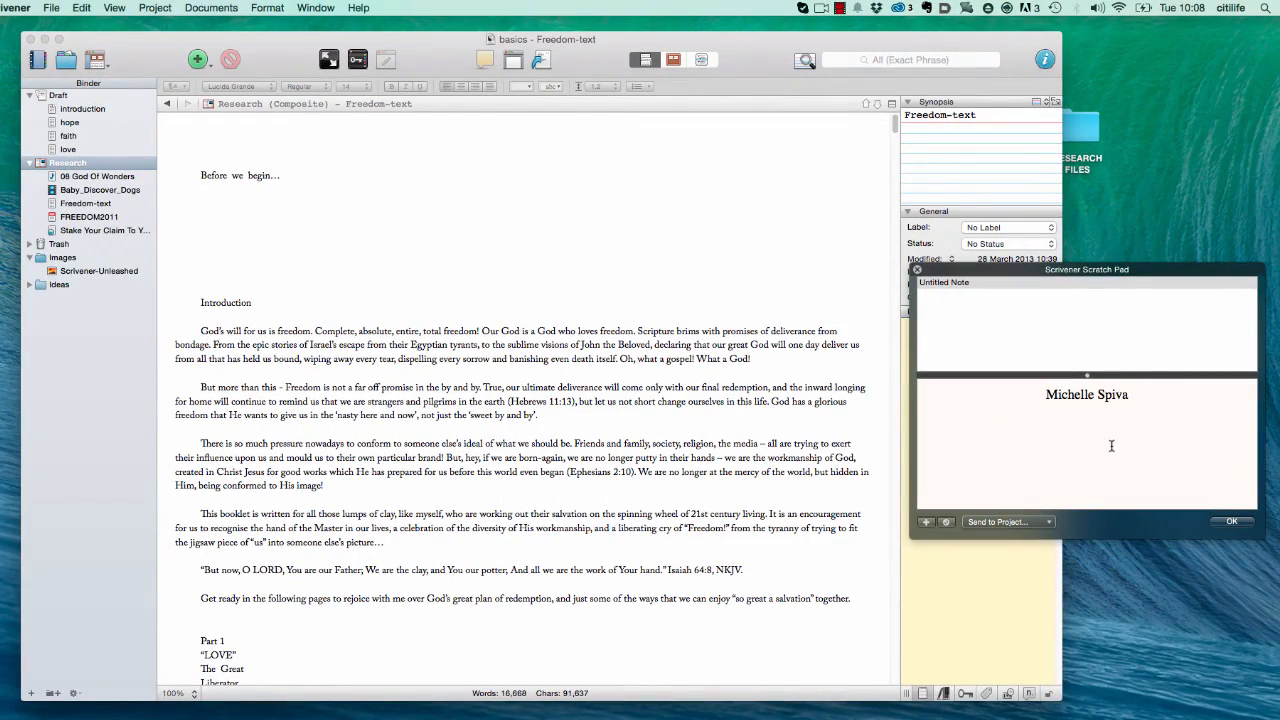
# Clear the text of the Scratch Pad's untitled note, rename it as "note 1" and place the cursor in its body
pyautogui.tripleClick(1062, 400)
pyautogui.click(1017, 332)
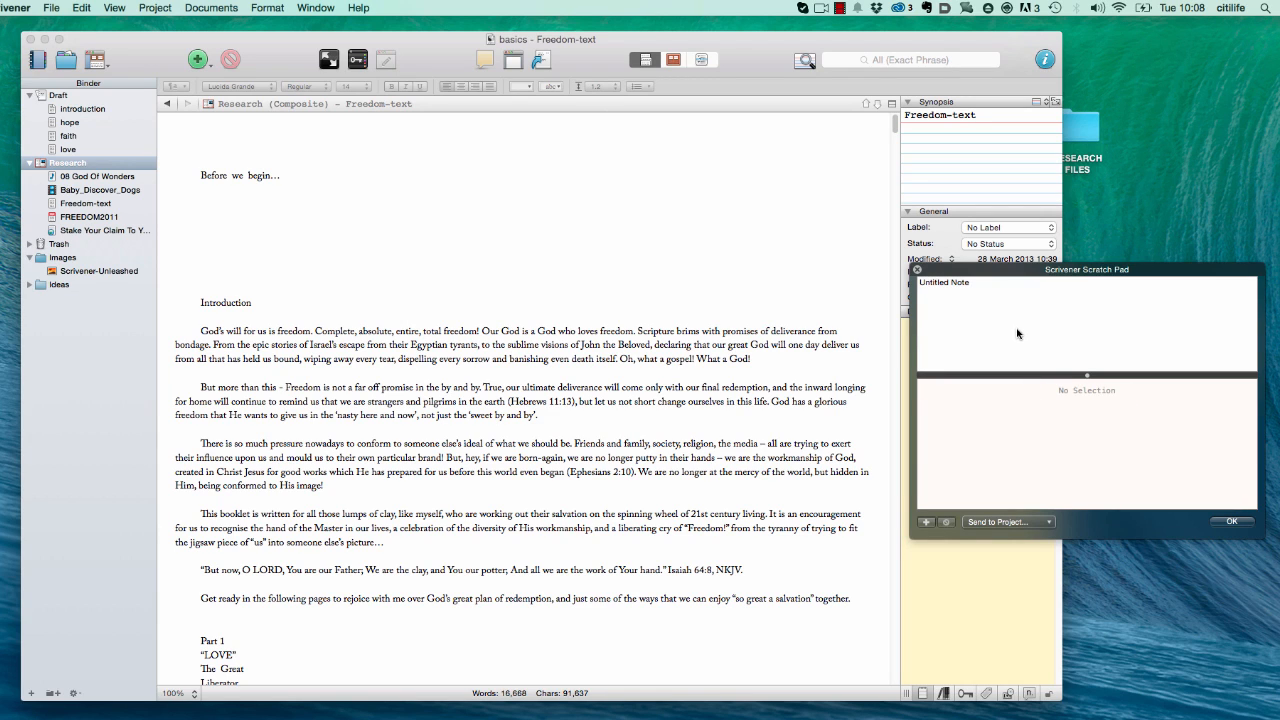
pyautogui.click(979, 288)
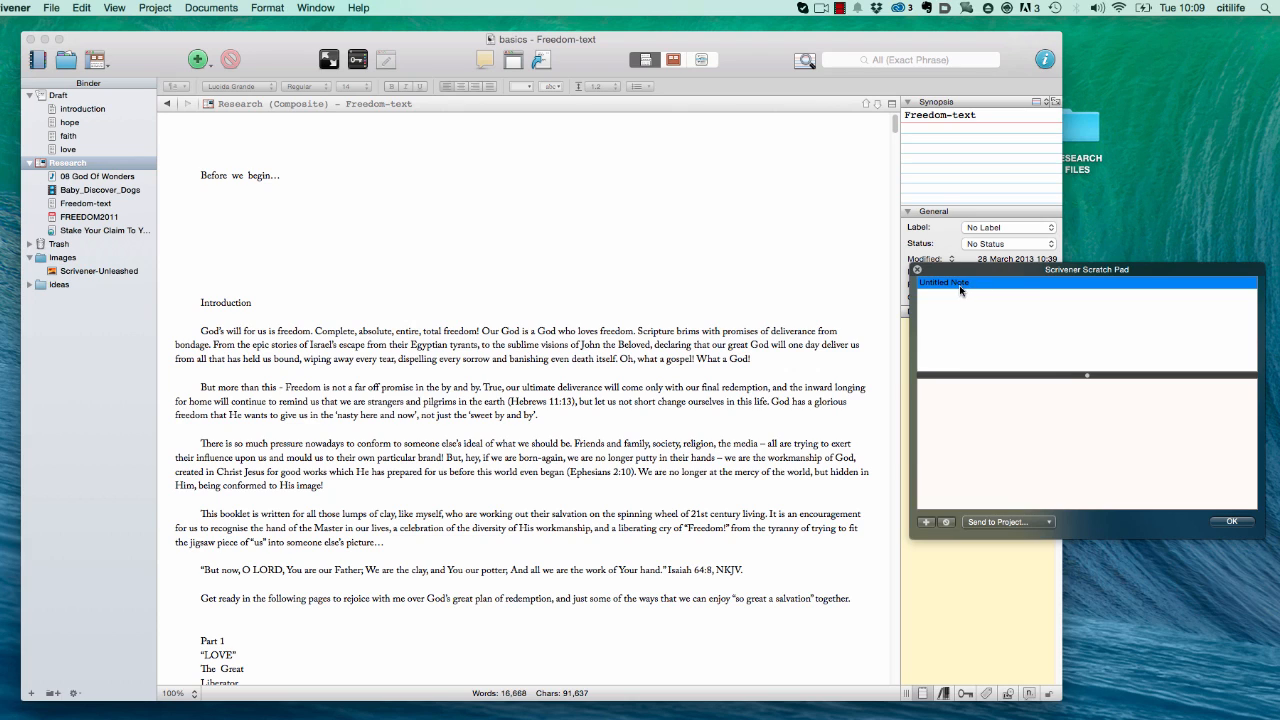
pyautogui.click(960, 290)
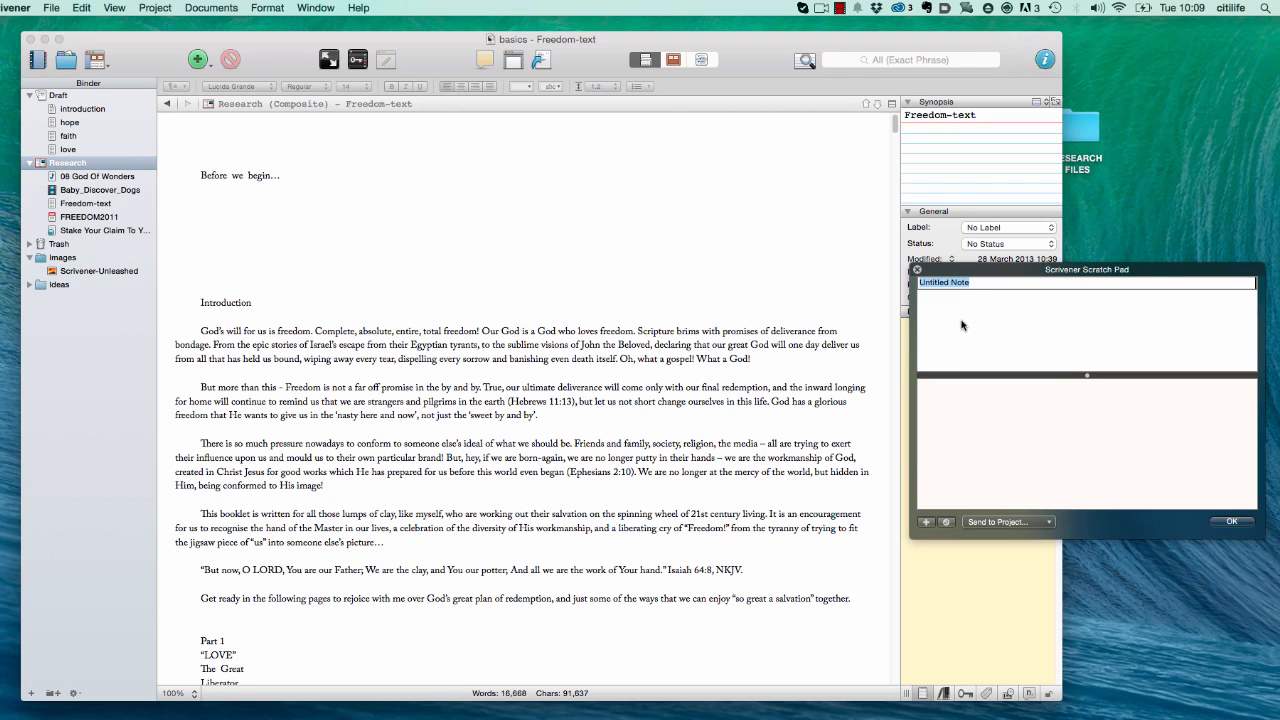
pyautogui.write('note 1')
pyautogui.click(965, 335)
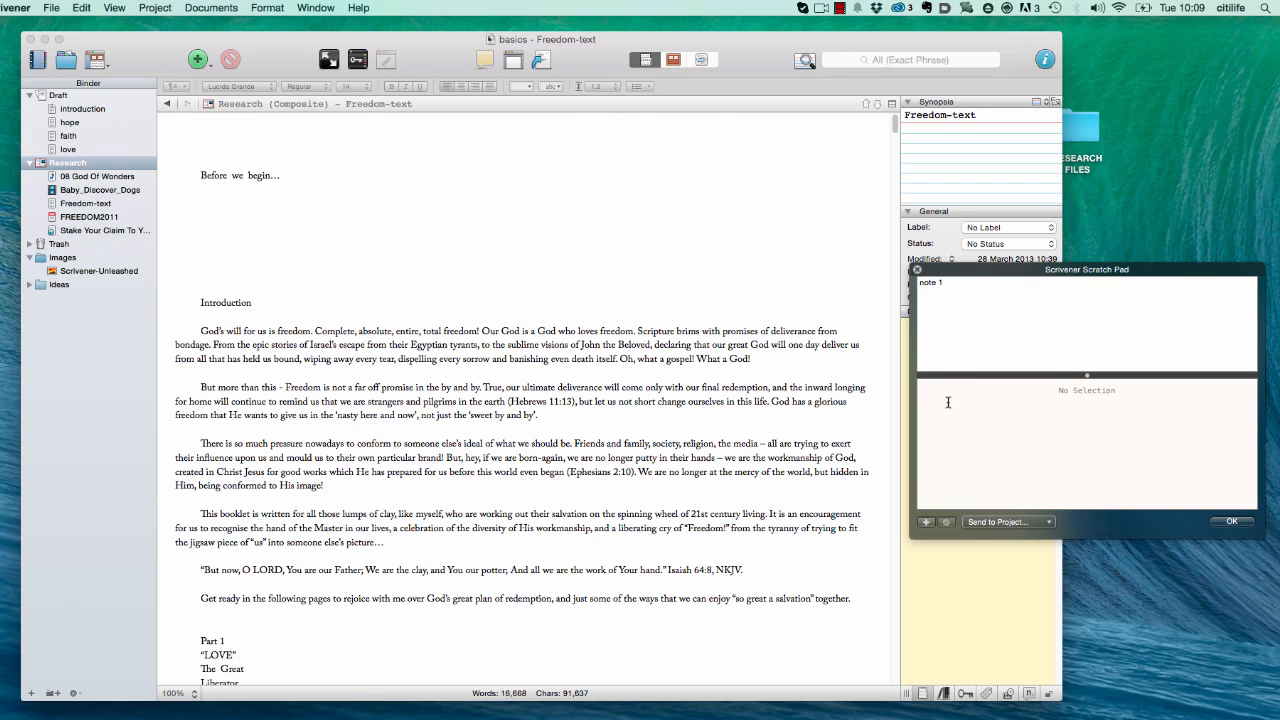
pyautogui.click(961, 284)
pyautogui.click(957, 418)
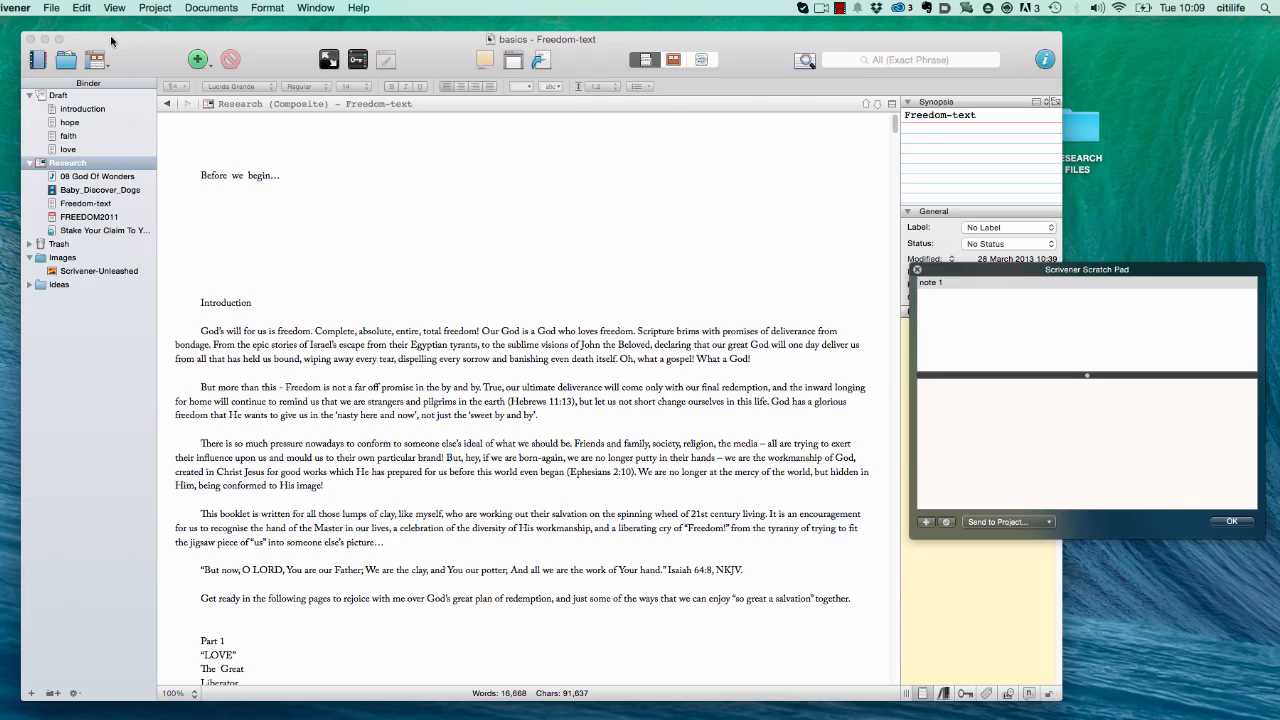
# Minimise the project window, switch to Safari, widen its window and open the "Dancing Through T..." favourite
pyautogui.click(45, 38)
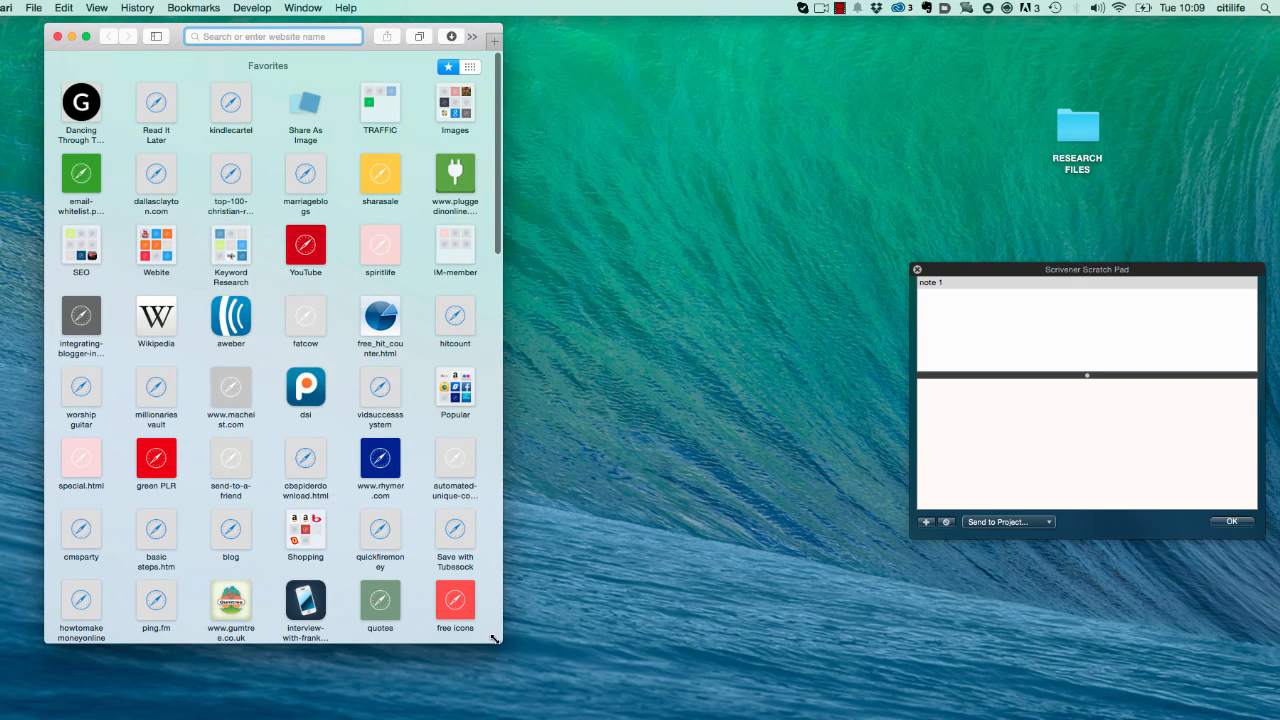
pyautogui.moveTo(487, 645); pyautogui.dragTo(714, 655)
pyautogui.click(124, 112)
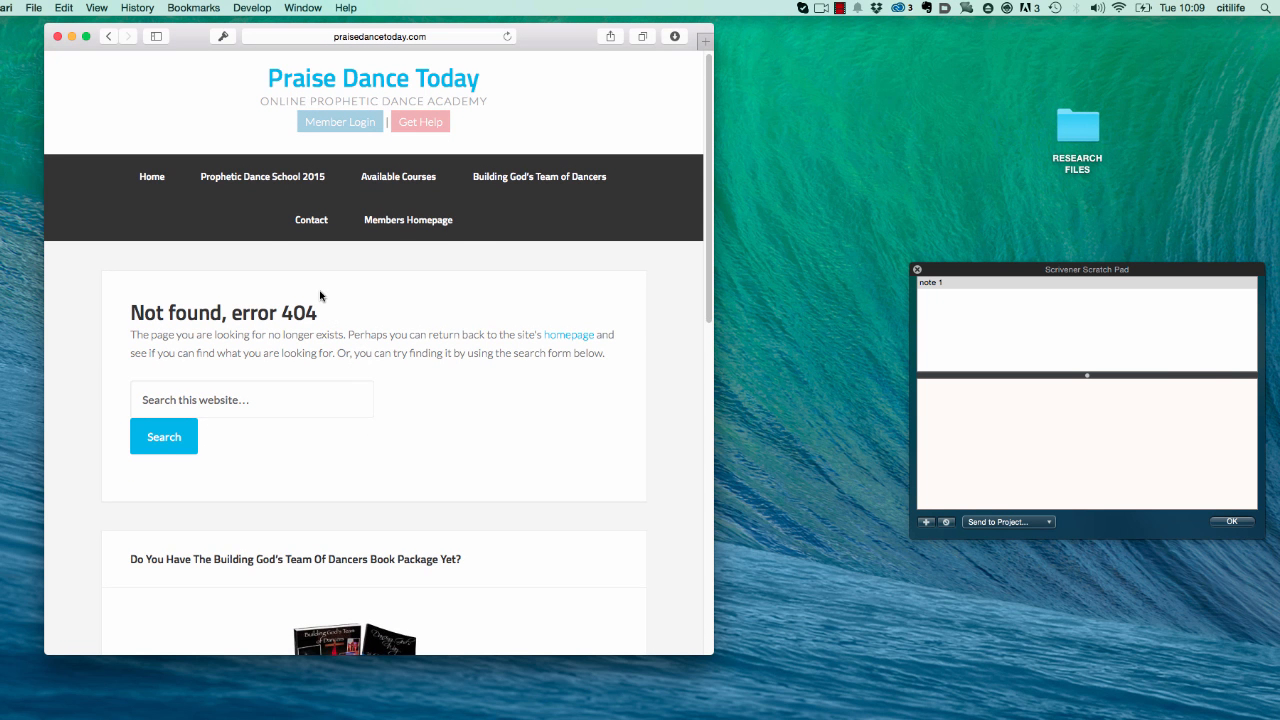
# Go to the Praise Dance Today home page and locate the "Dancing Through the Tabernacle Online Workshop" entry
pyautogui.click(164, 180)
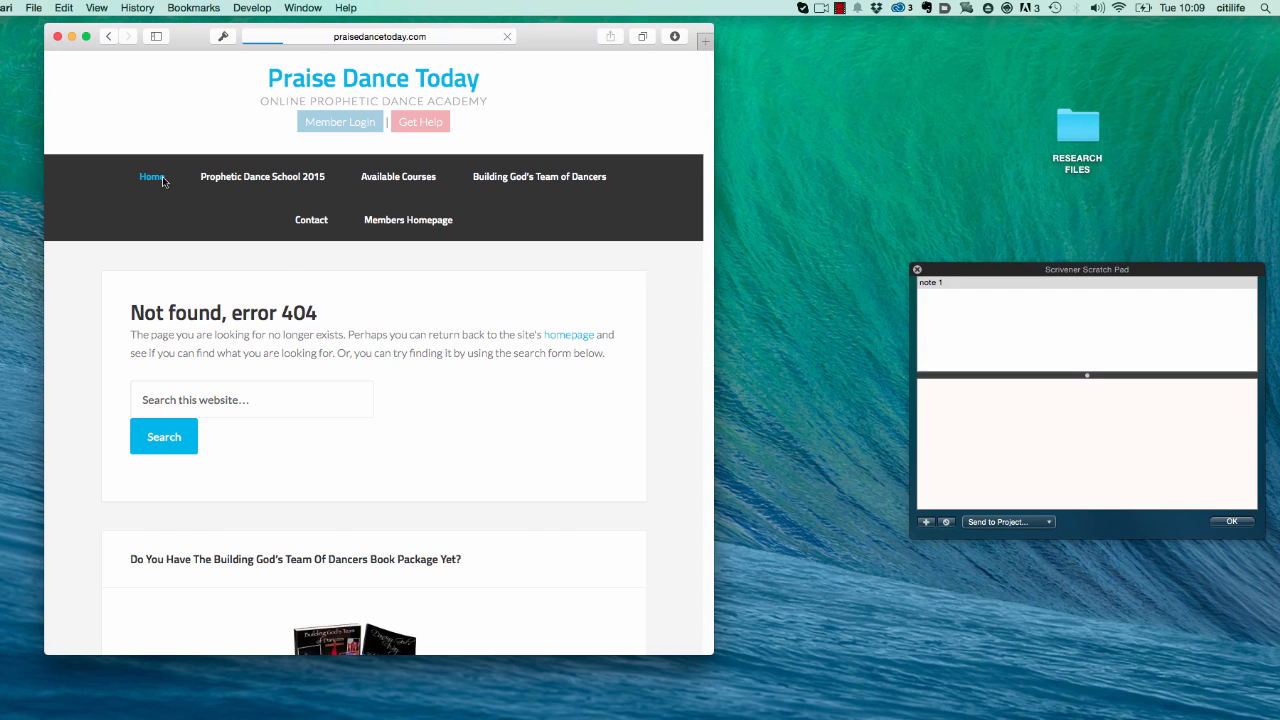
pyautogui.scroll(-5, 257, 462)
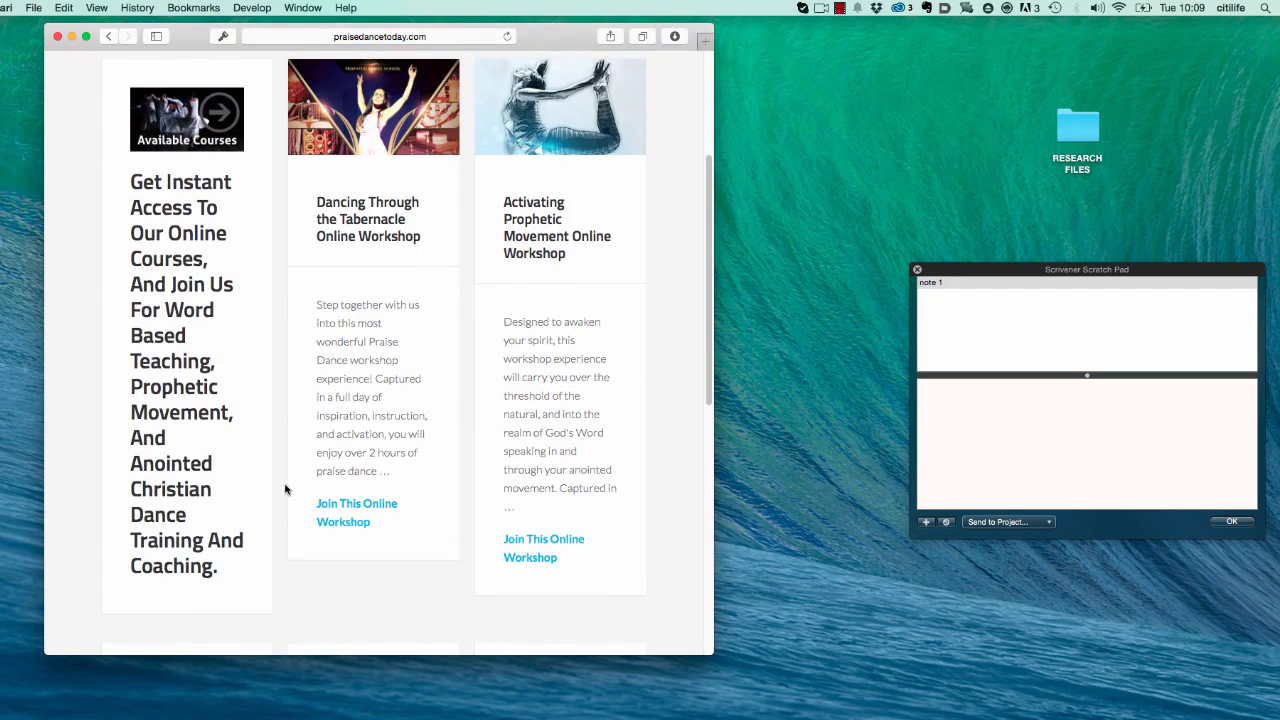
pyautogui.scroll(2, 300, 375)
pyautogui.scroll(-2, 305, 395)
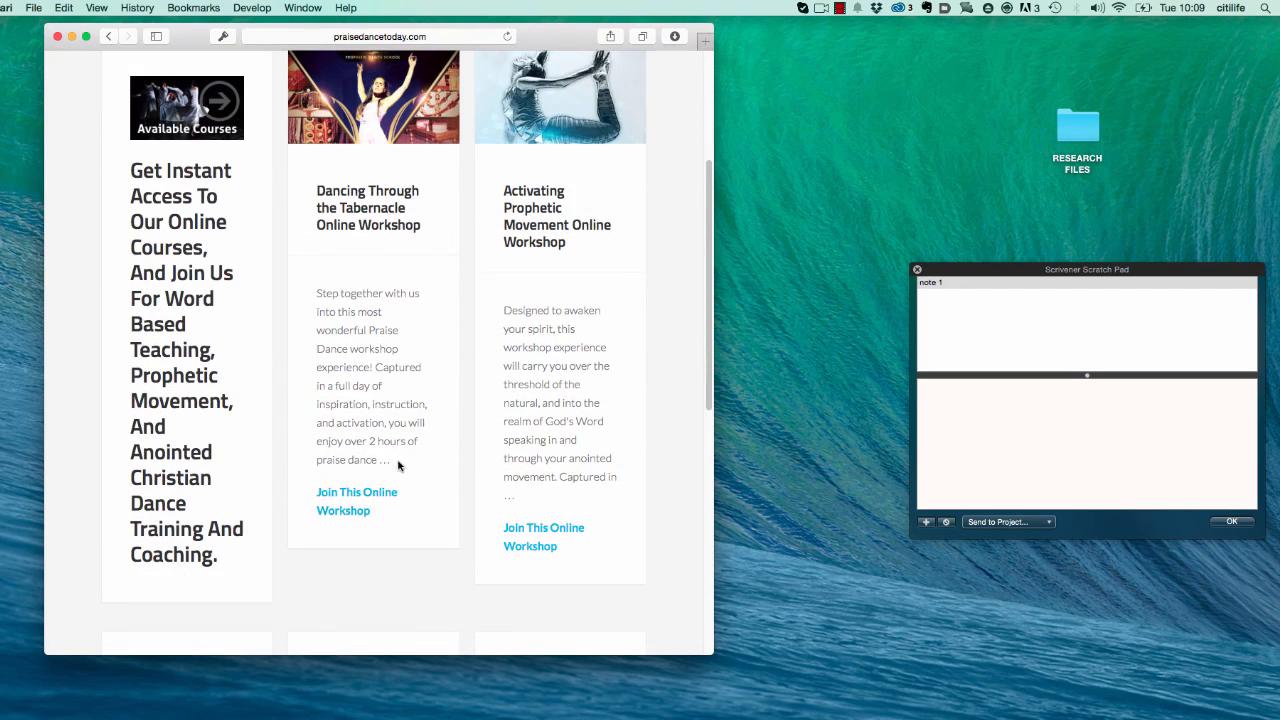
# Copy the "Dancing Through the Tabernacle Online Workshop" heading and description from the page into note 1 in the Scratch Pad
pyautogui.moveTo(397, 466); pyautogui.dragTo(320, 176)
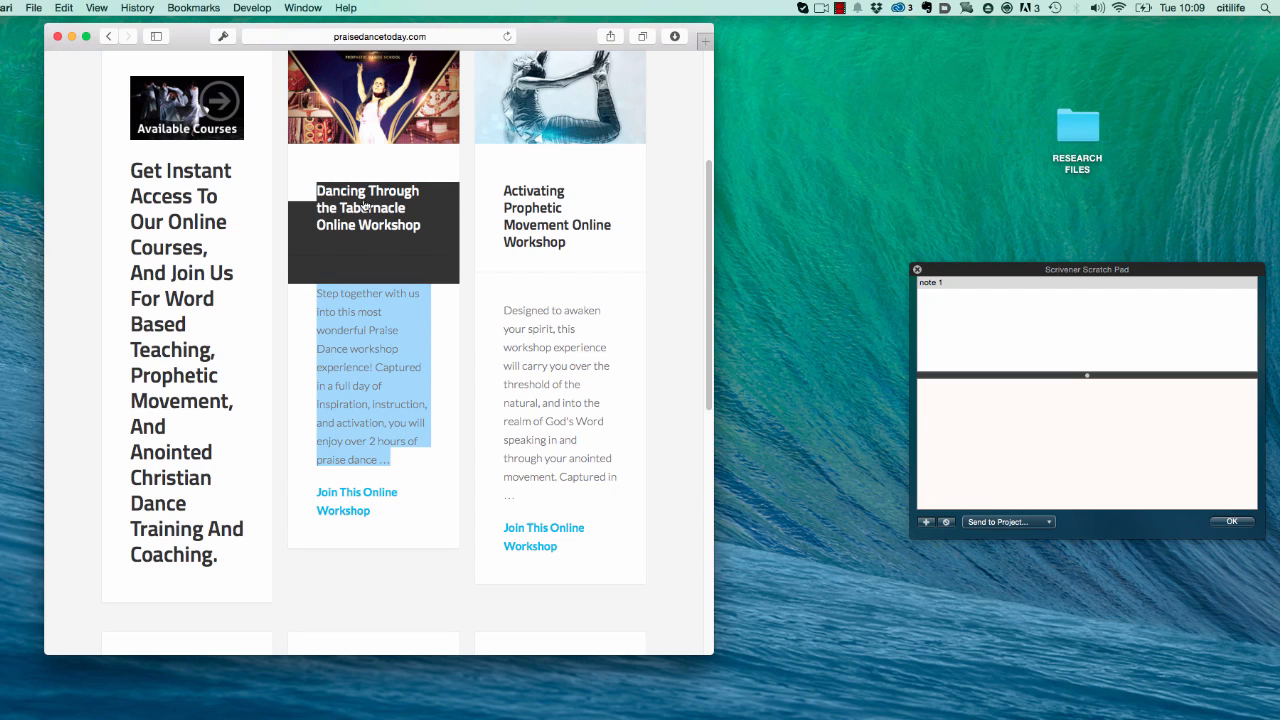
pyautogui.press('super+c')
pyautogui.click(1123, 436)
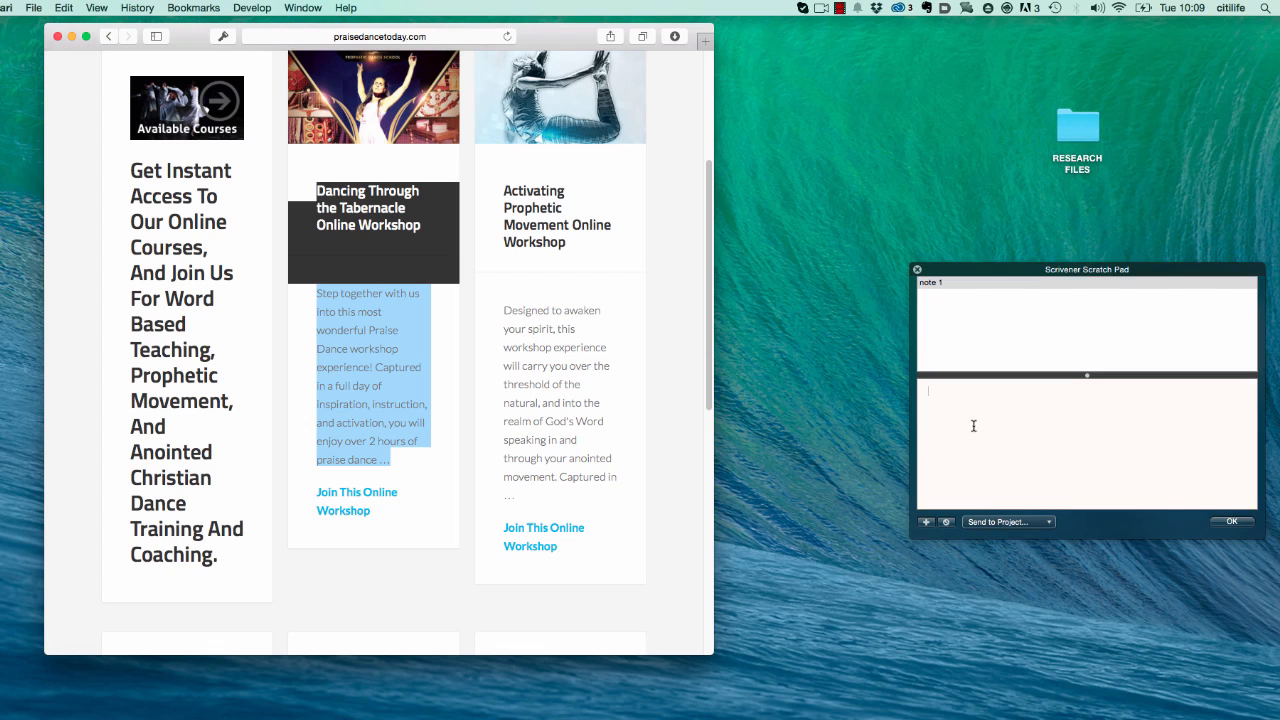
pyautogui.press('super+v')
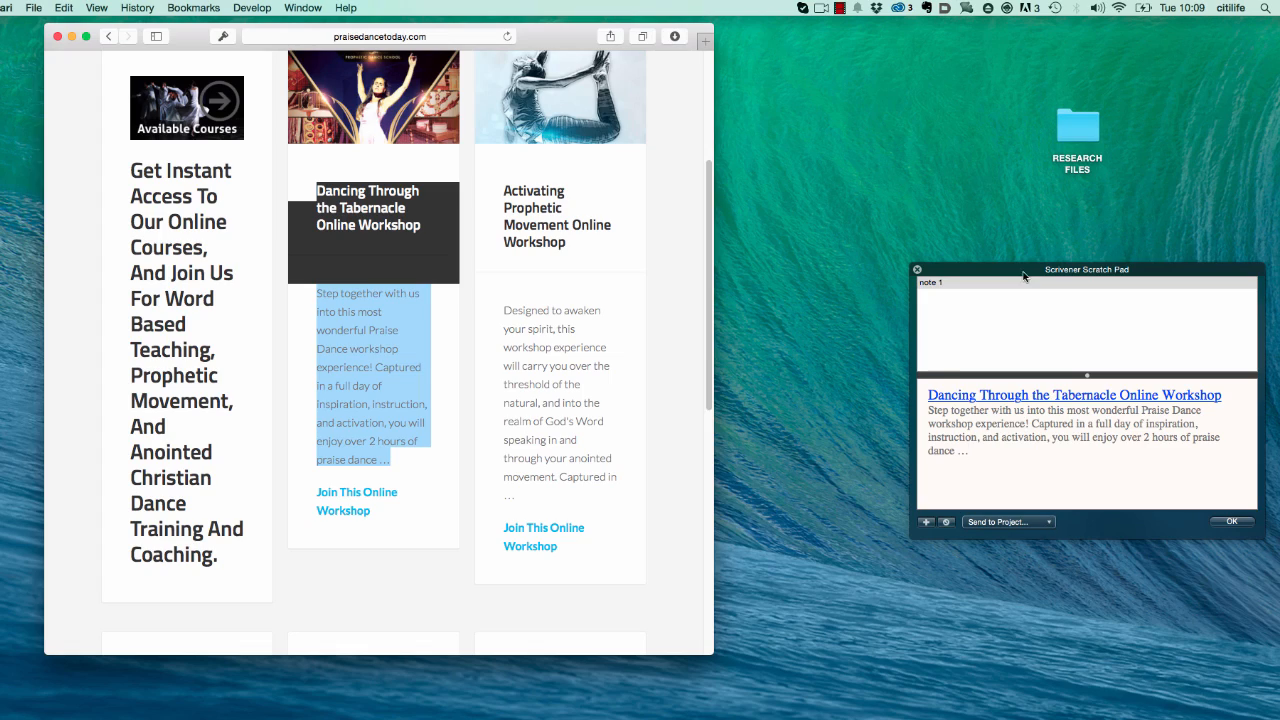
# Send note 1 from the Scratch Pad to basics.scriv as a subdocument of Ideas and open the imported note in the project
pyautogui.moveTo(1026, 271); pyautogui.dragTo(873, 271)
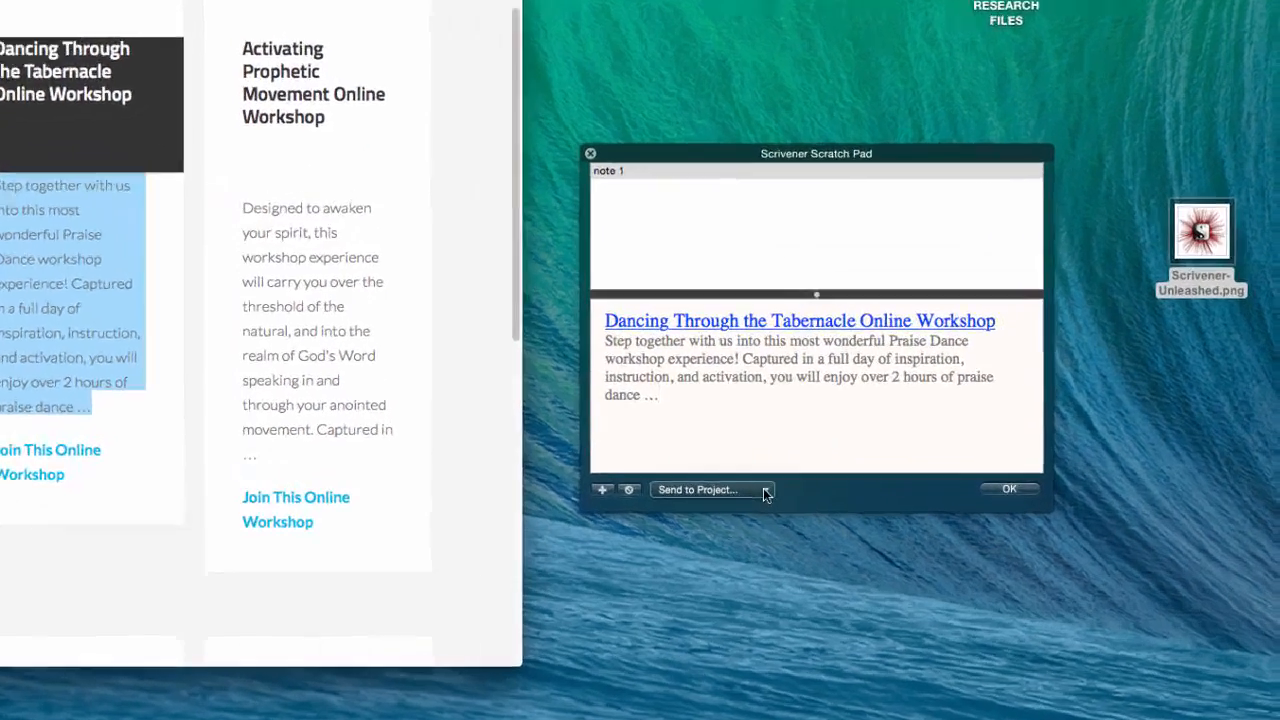
pyautogui.click(892, 522)
pyautogui.moveTo(885, 537)
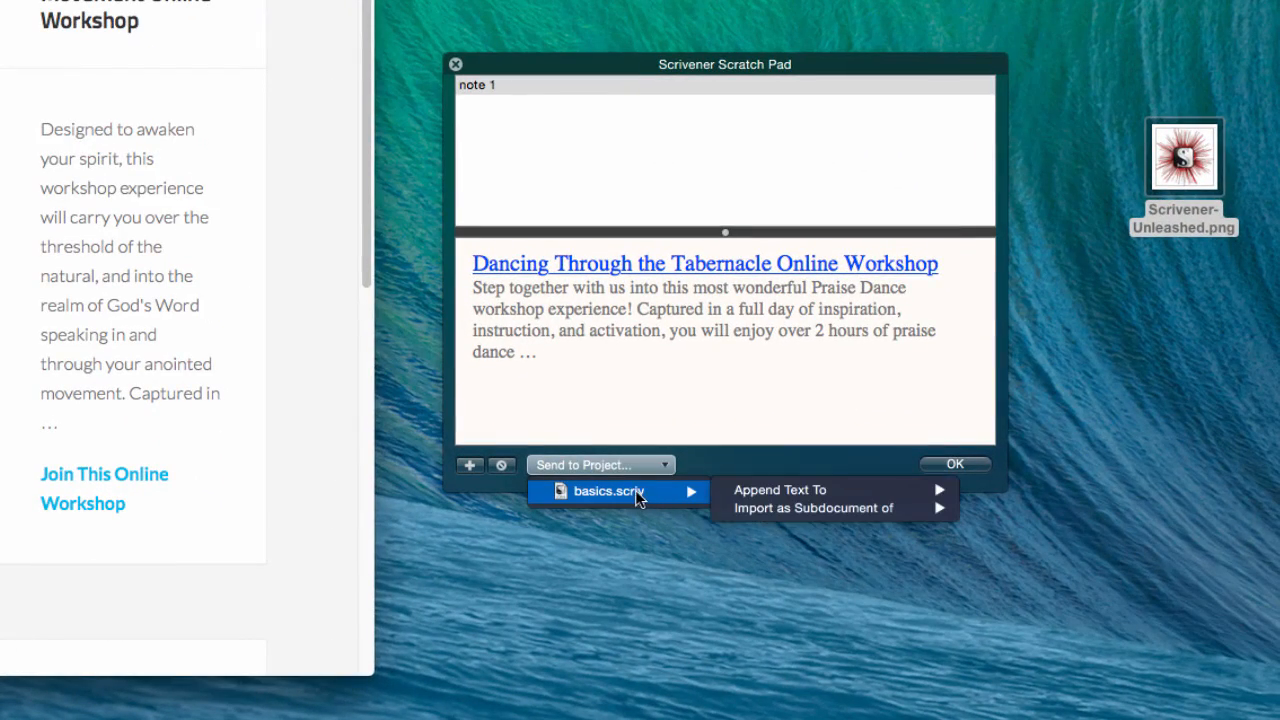
pyautogui.moveTo(746, 490)
pyautogui.moveTo(996, 500)
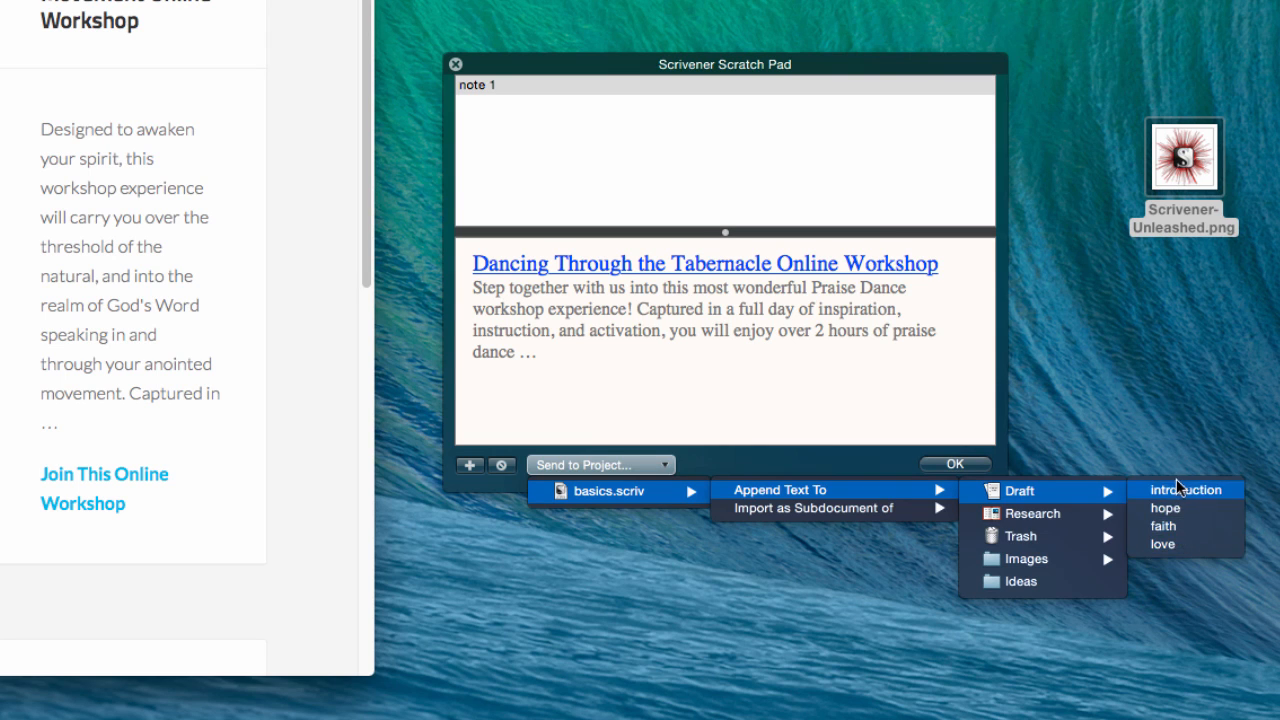
pyautogui.moveTo(1058, 516)
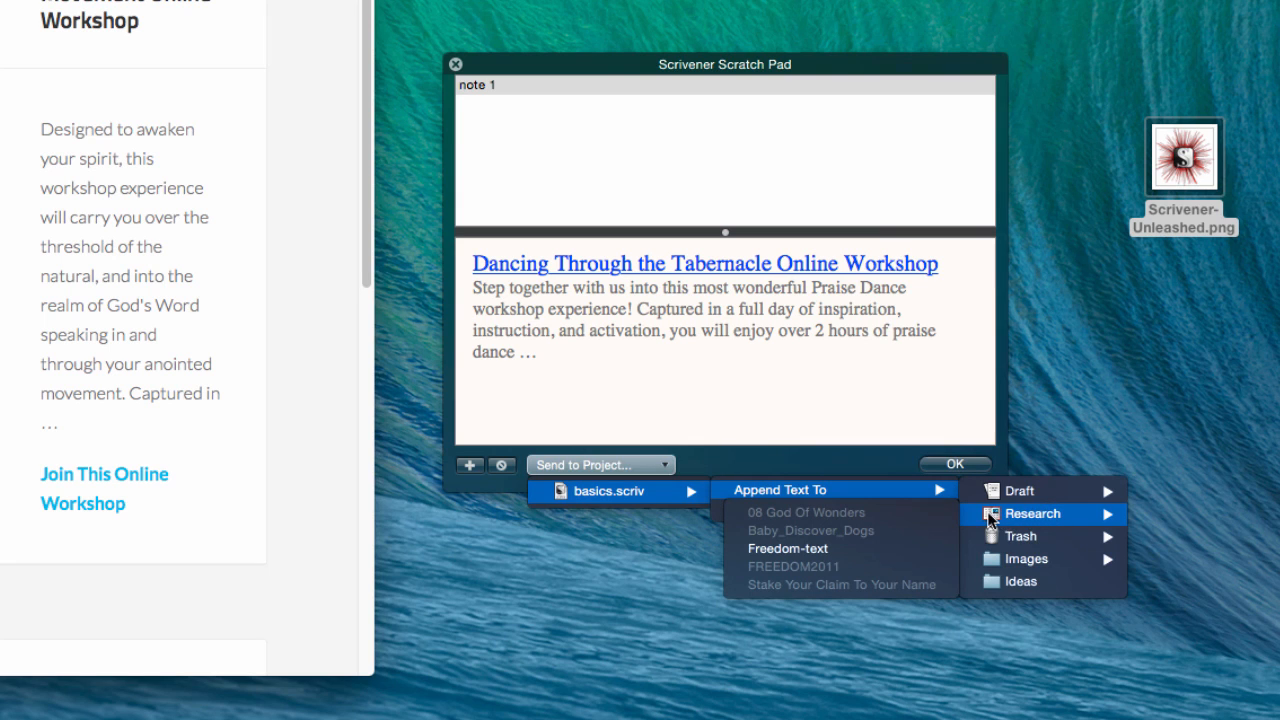
pyautogui.moveTo(789, 517)
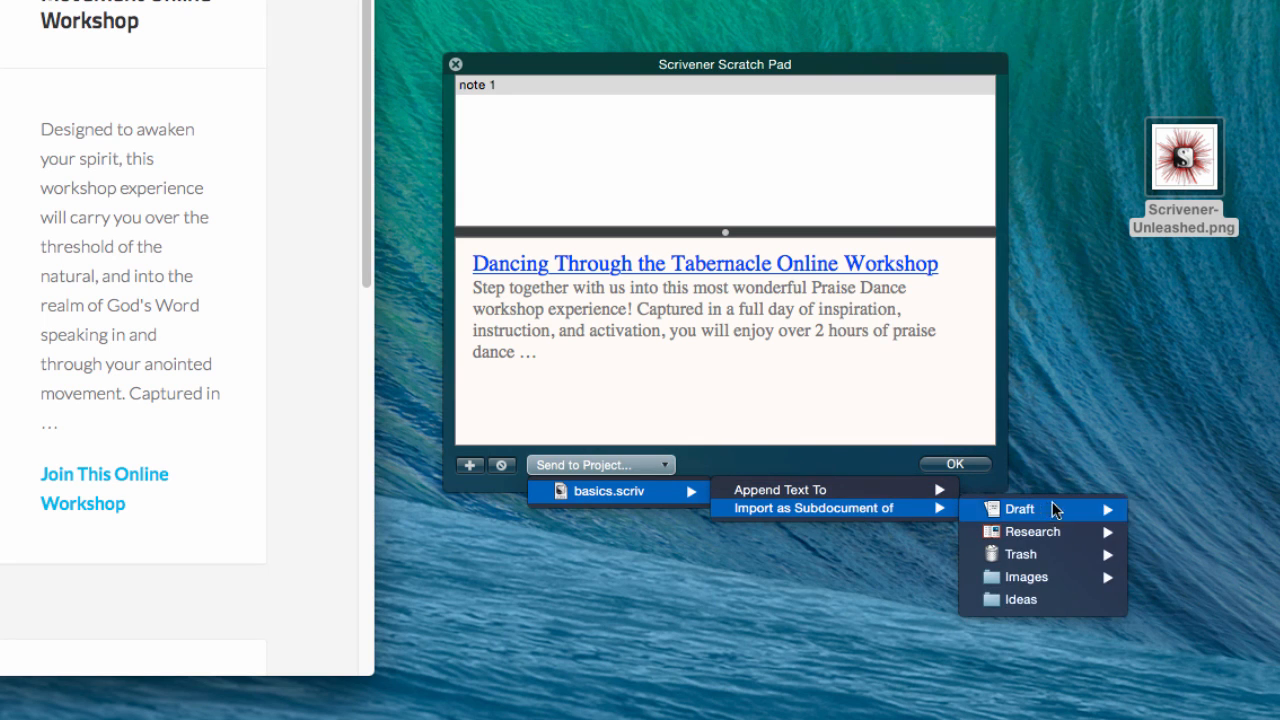
pyautogui.moveTo(1002, 532)
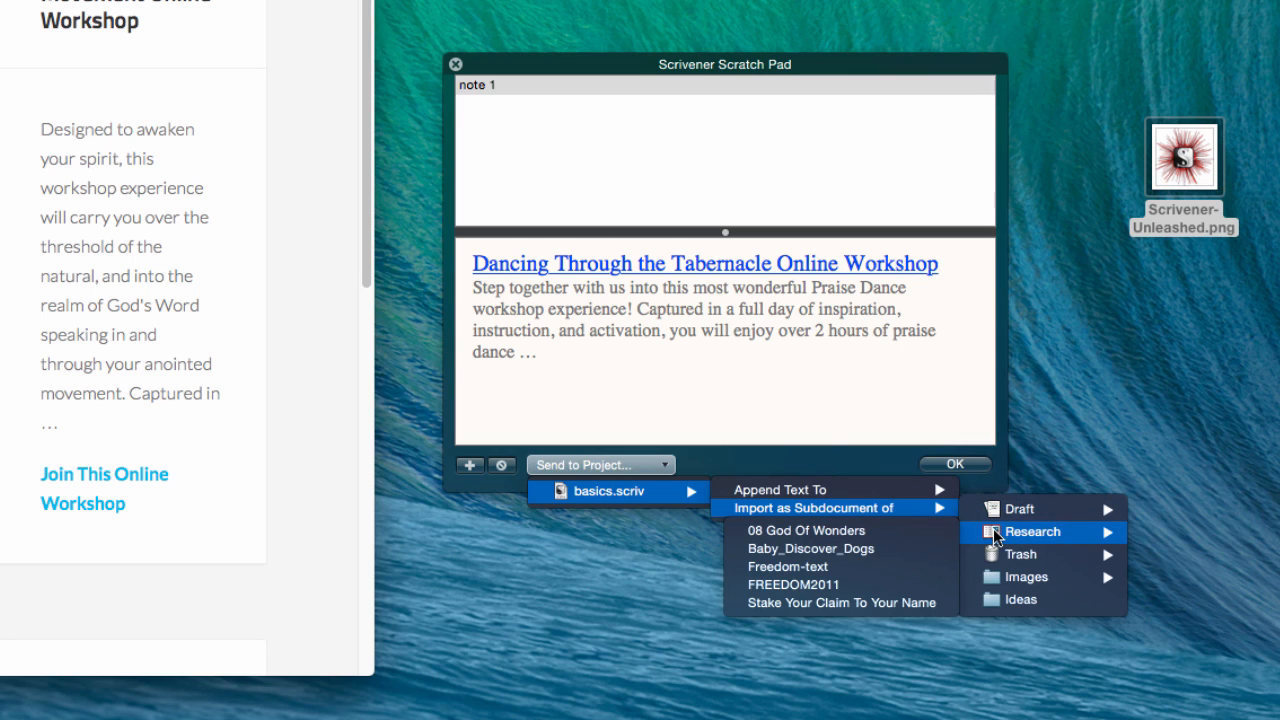
pyautogui.click(987, 598)
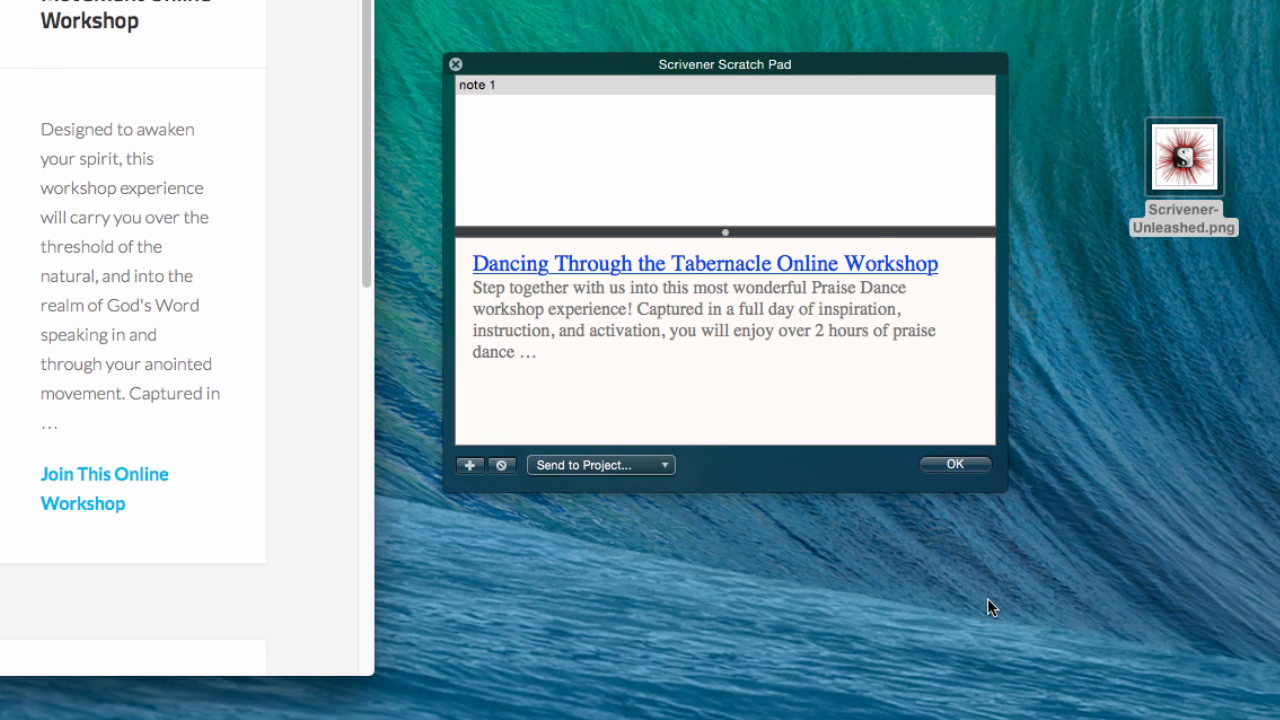
pyautogui.click(953, 464)
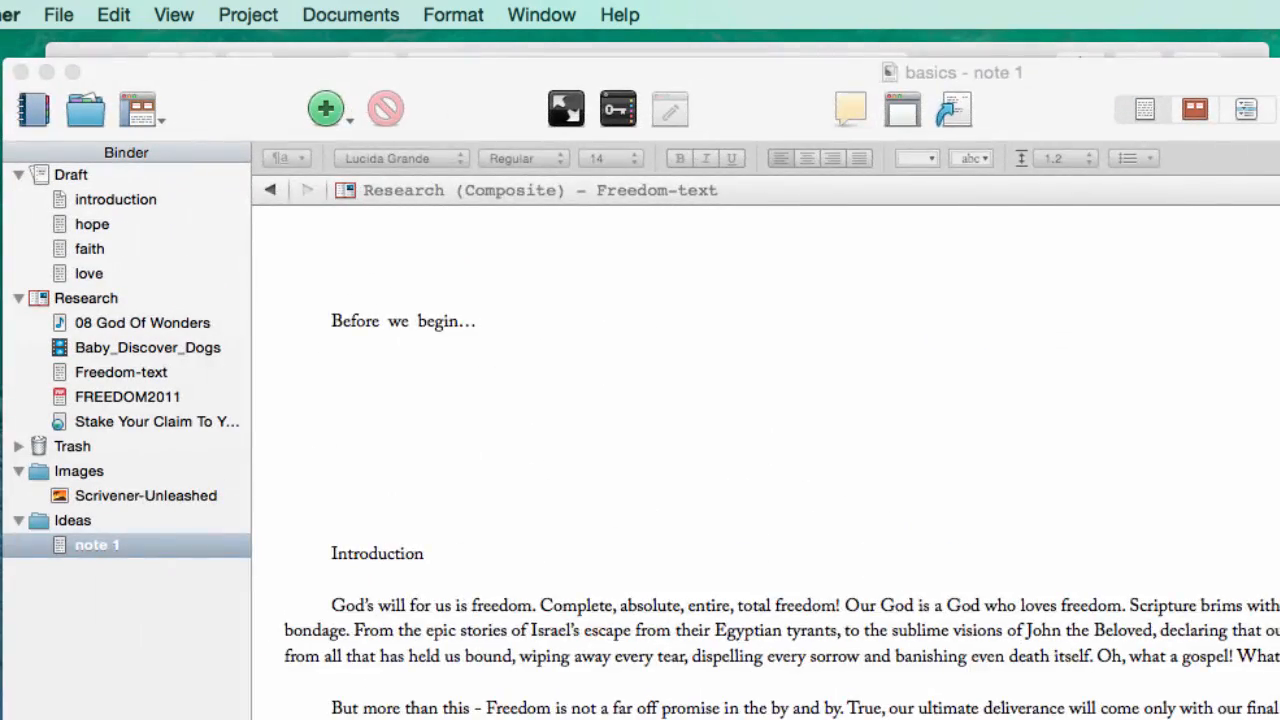
pyautogui.click(97, 545)
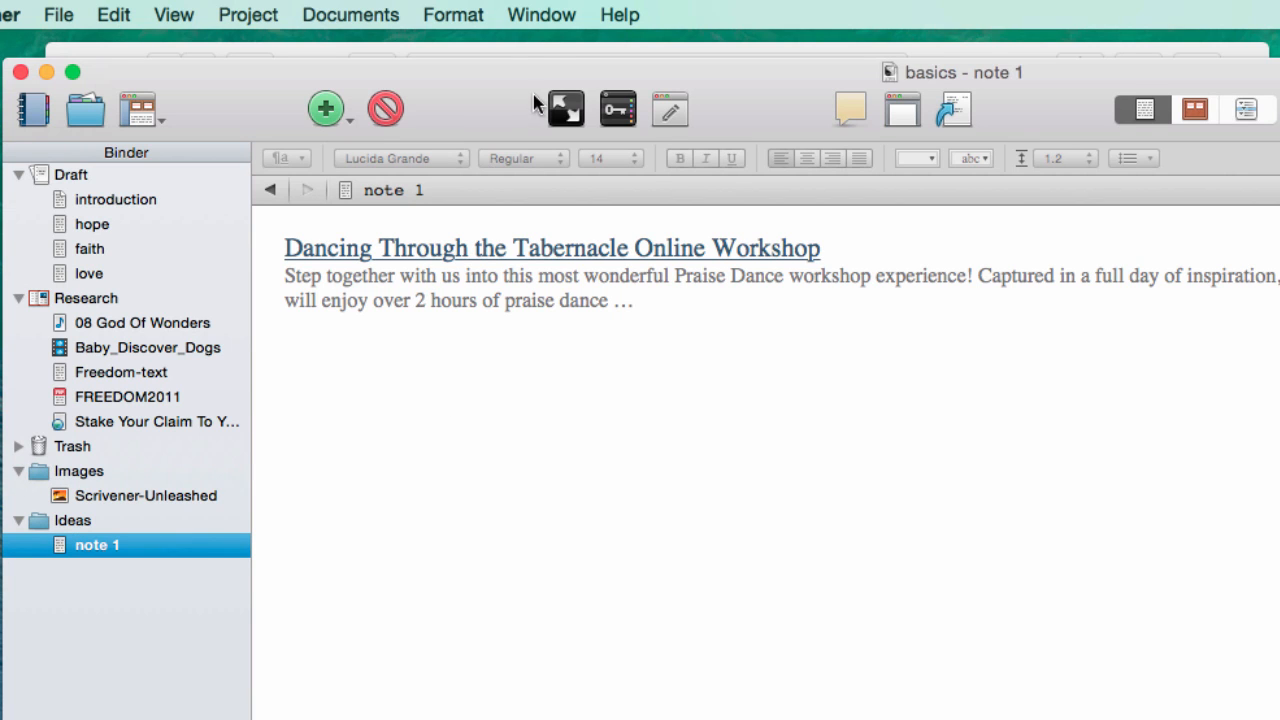
# Close the Safari window and show the Scratch Pad again in Scrivener
pyautogui.click(534, 50)
pyautogui.click(72, 66)
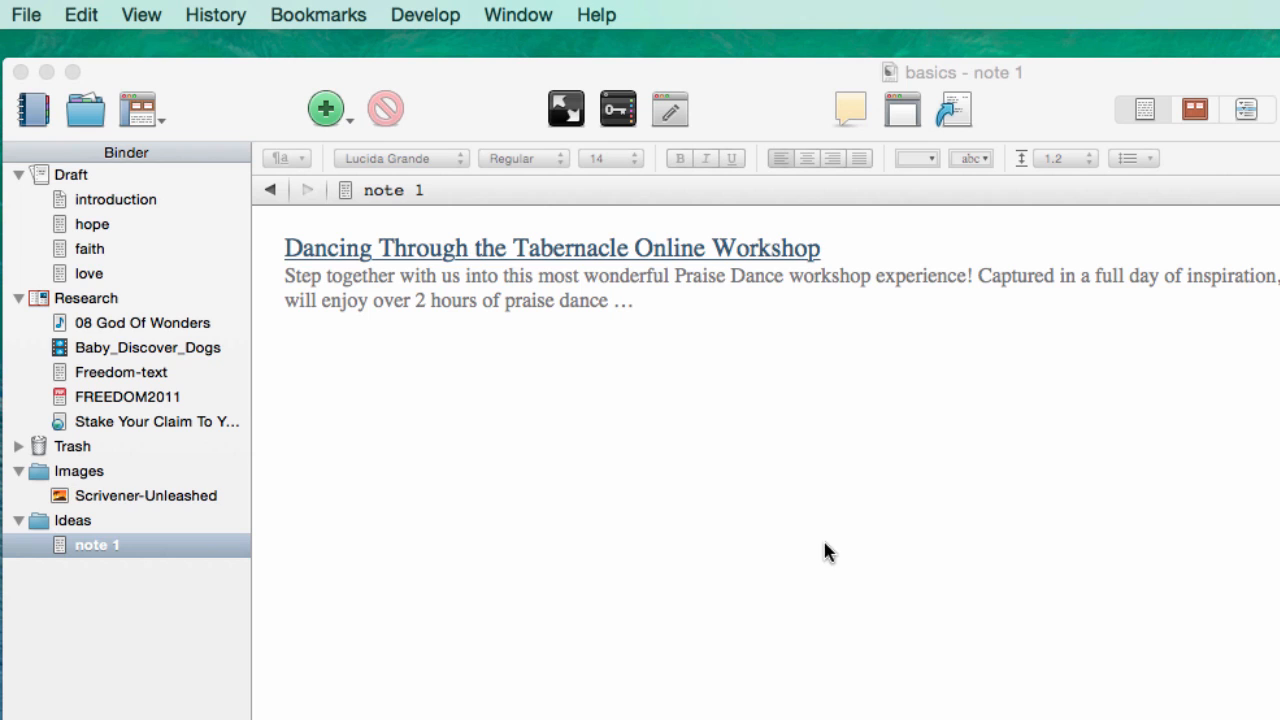
pyautogui.click(530, 12)
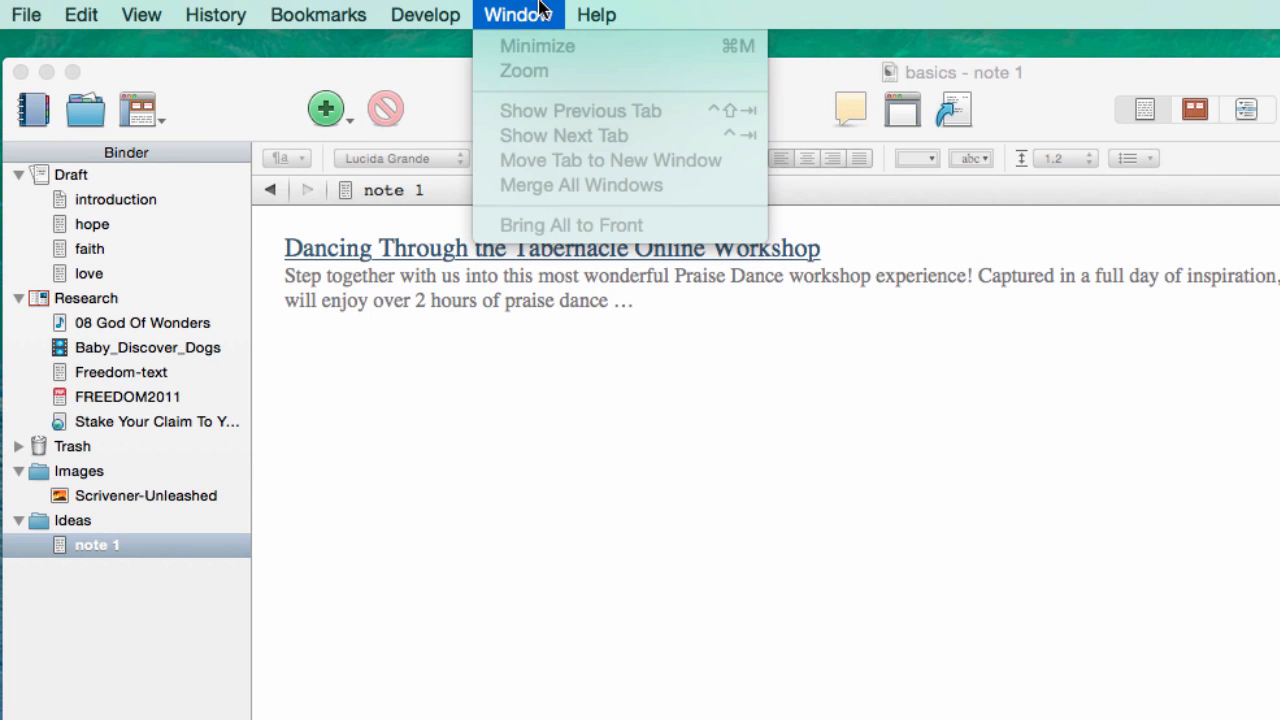
pyautogui.click(546, 229)
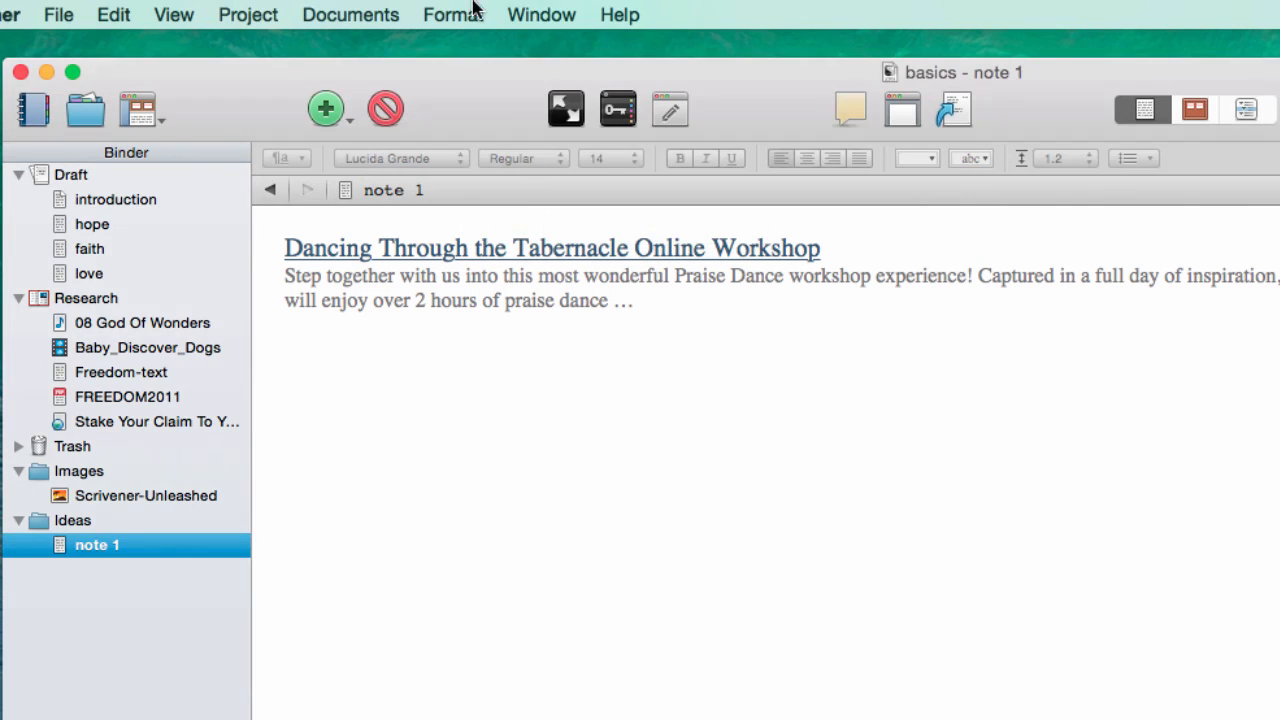
pyautogui.click(527, 12)
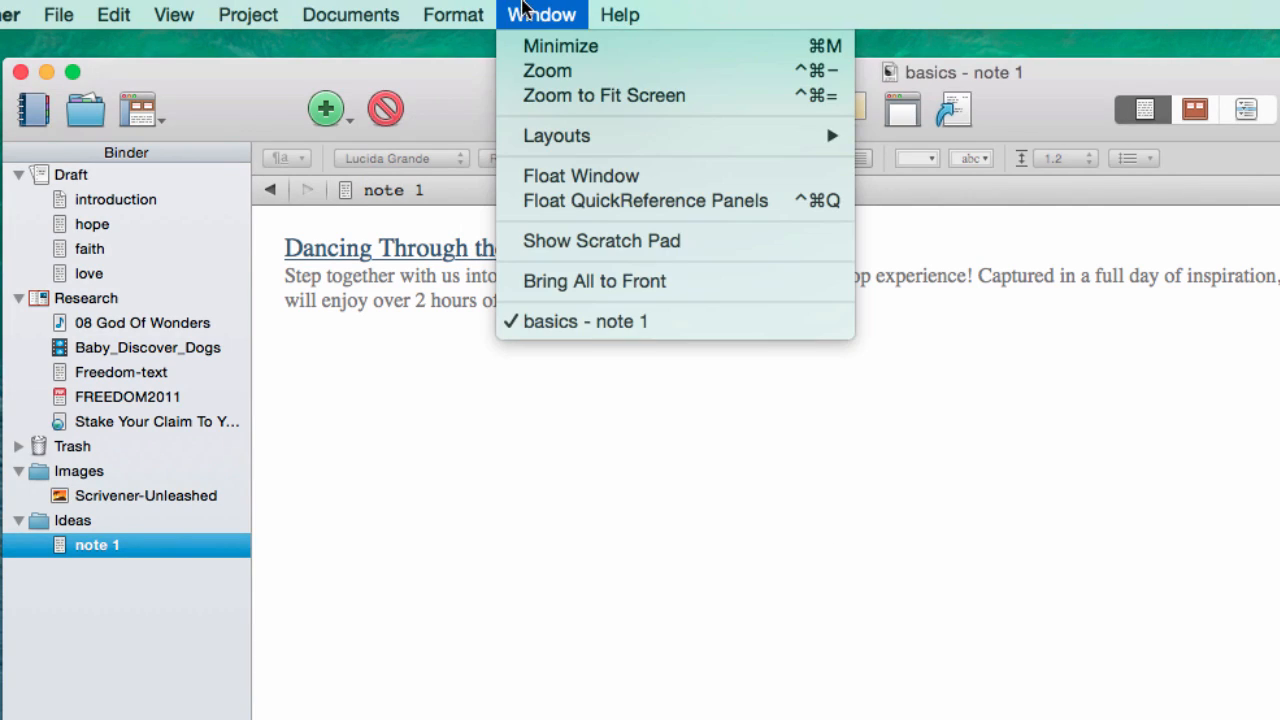
pyautogui.click(583, 240)
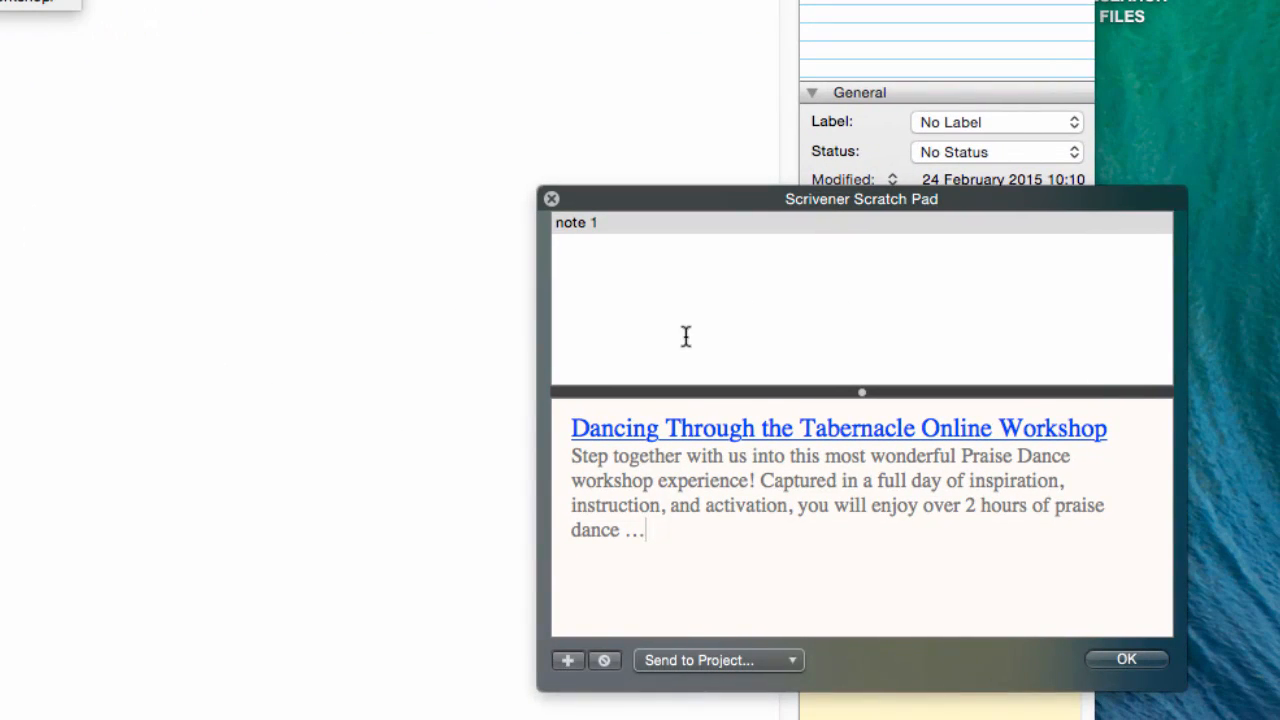
# Add two new notes with their default names to the Scratch Pad and close it
pyautogui.click(567, 660)
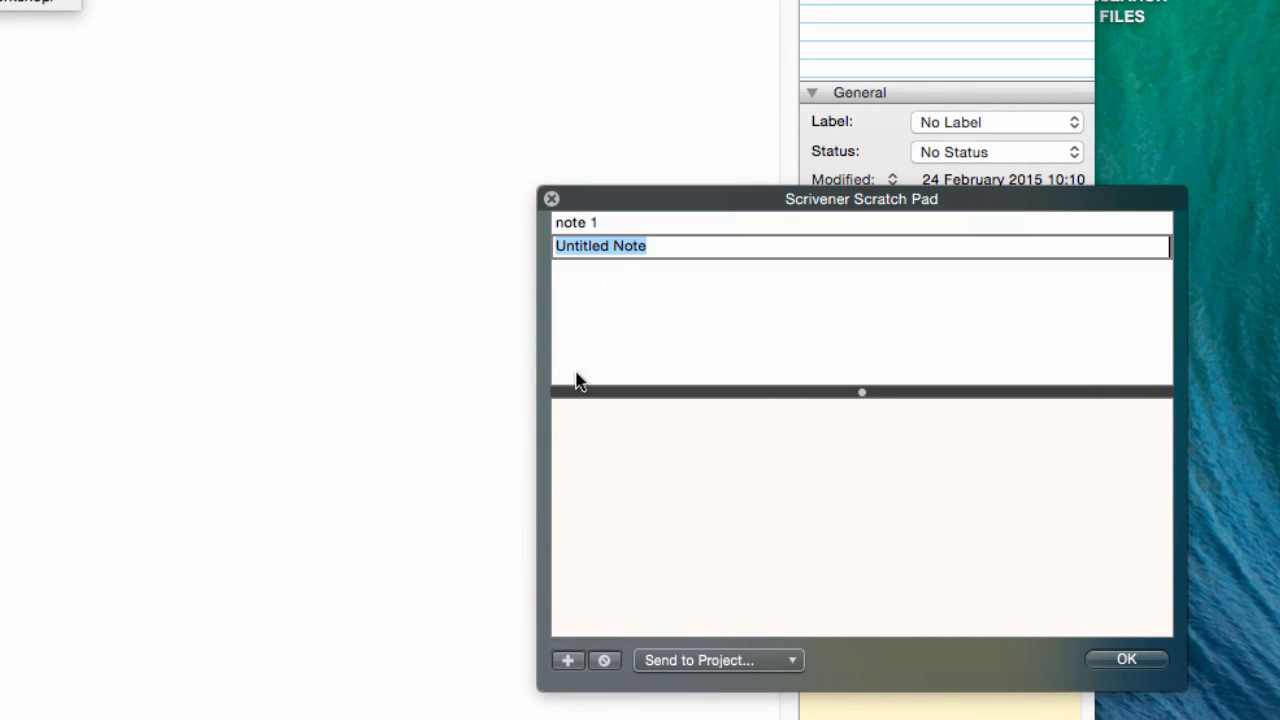
pyautogui.click(565, 665)
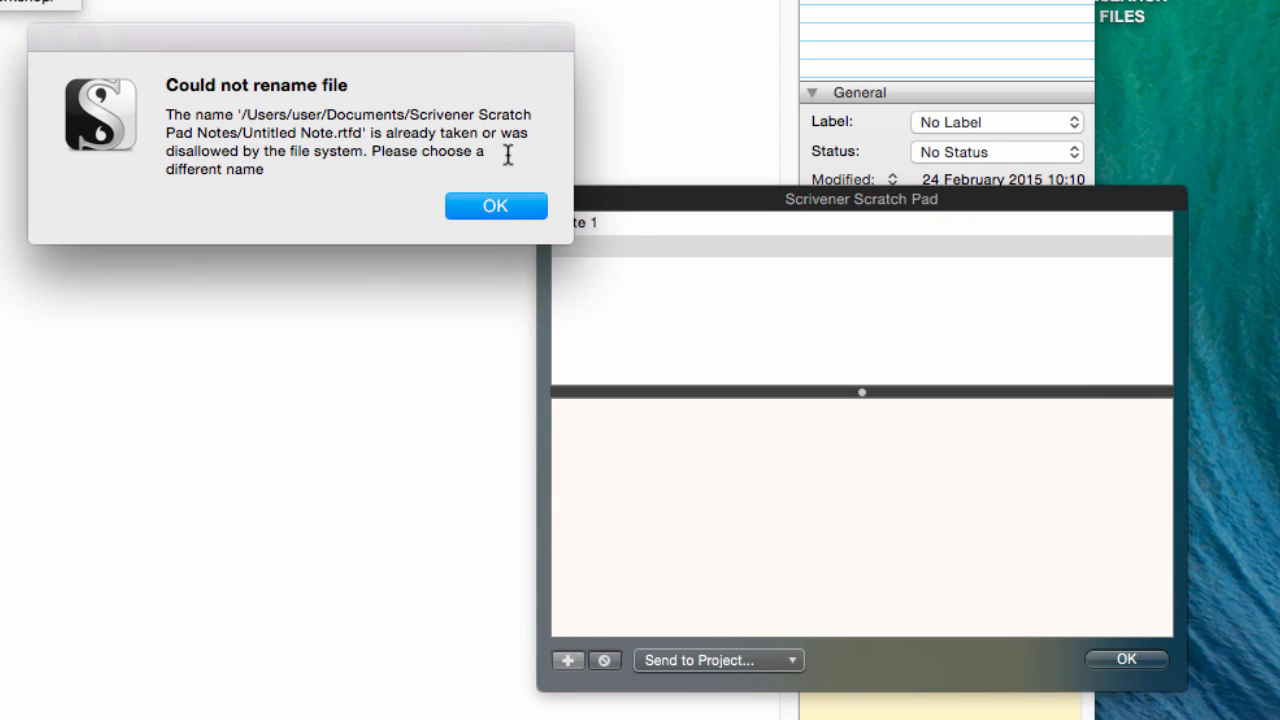
pyautogui.click(496, 206)
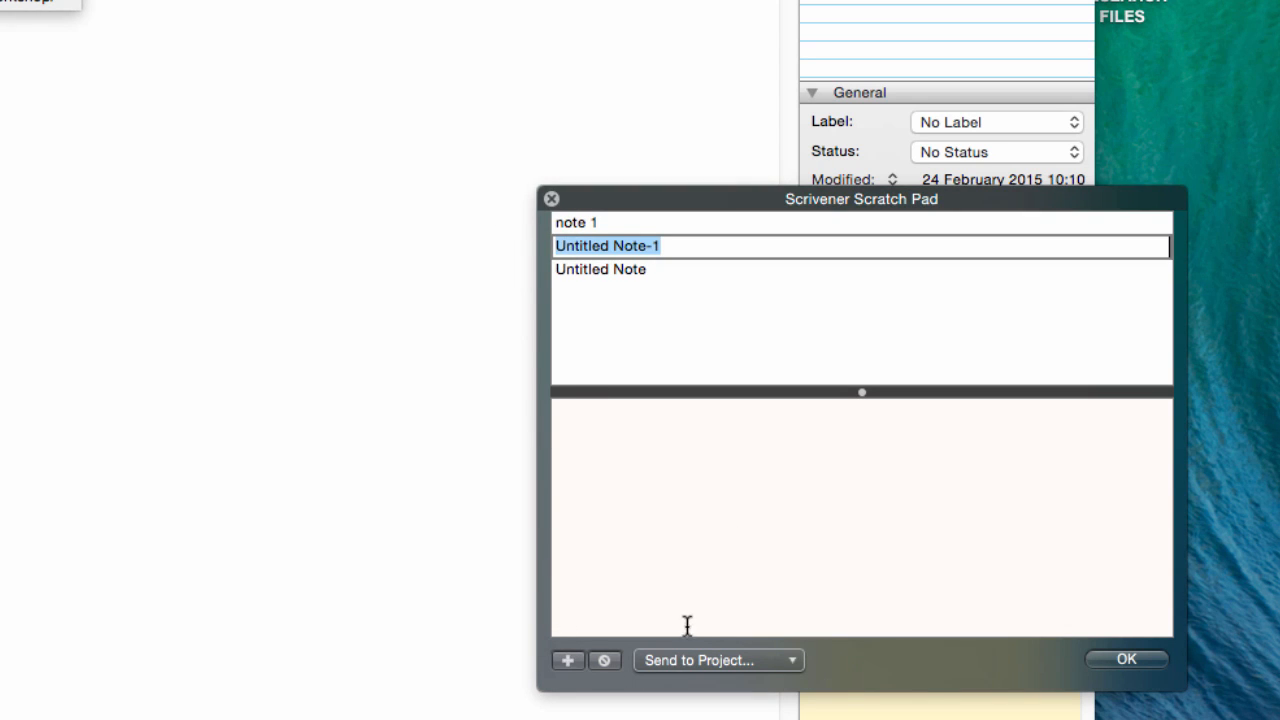
pyautogui.click(698, 660)
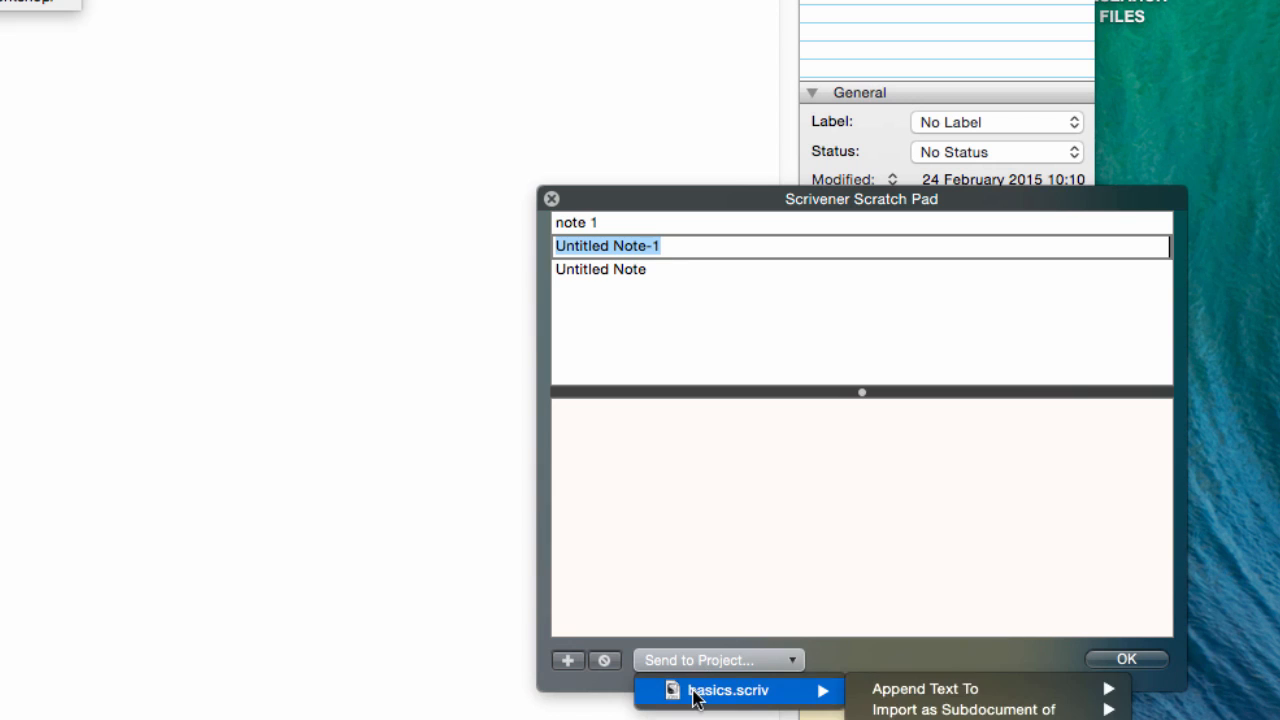
pyautogui.click(551, 199)
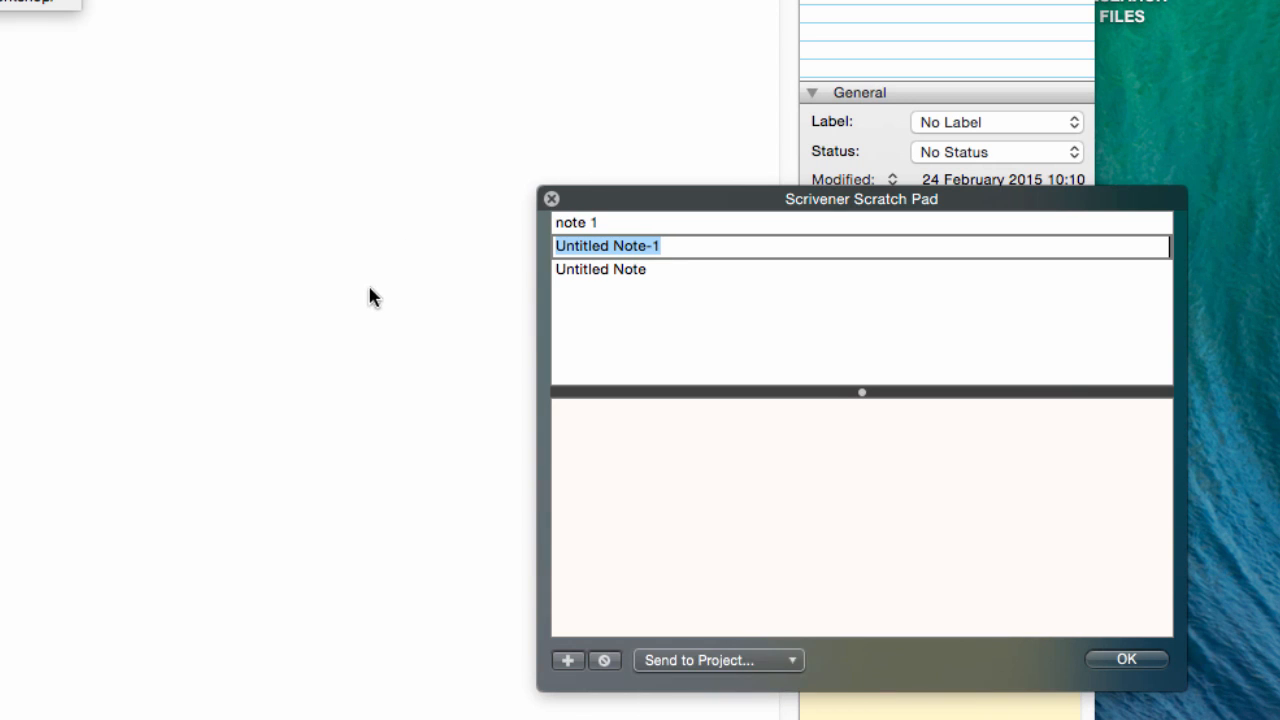
pyautogui.click(551, 199)
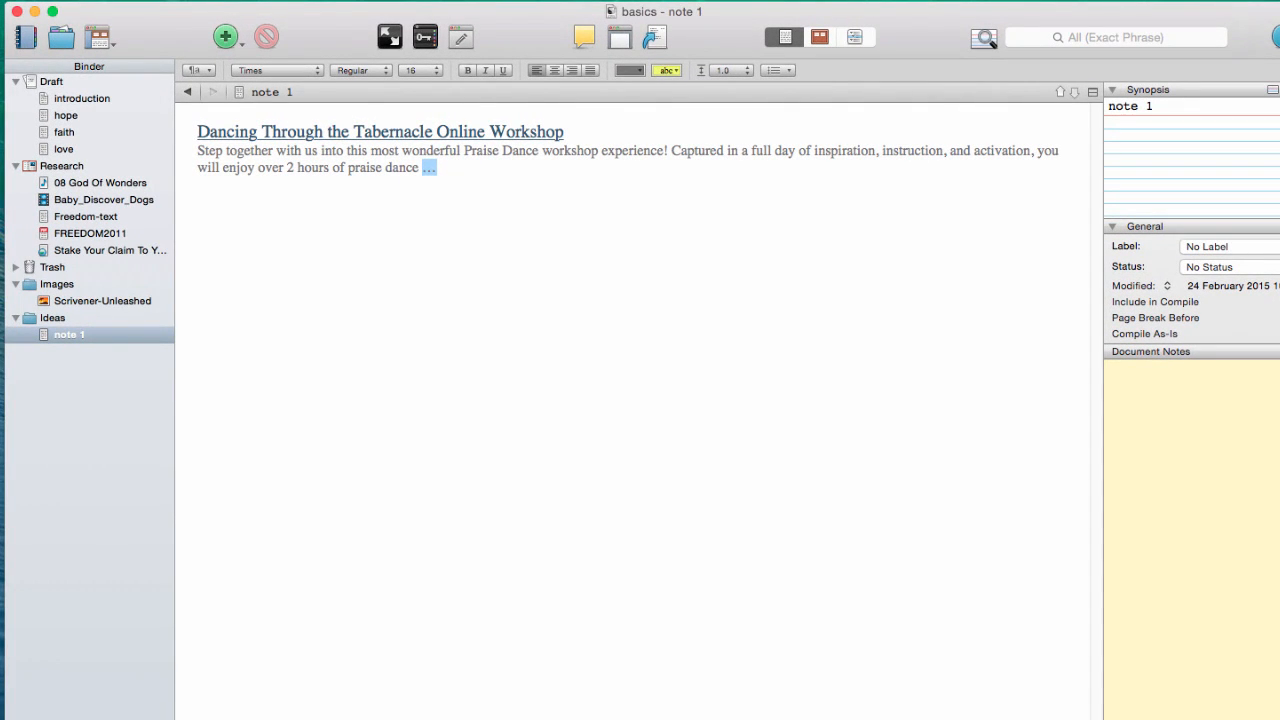
# Open the introduction document and move Baby_Discover_Dogs below Freedom-text in the Research folder
pyautogui.click(47, 97)
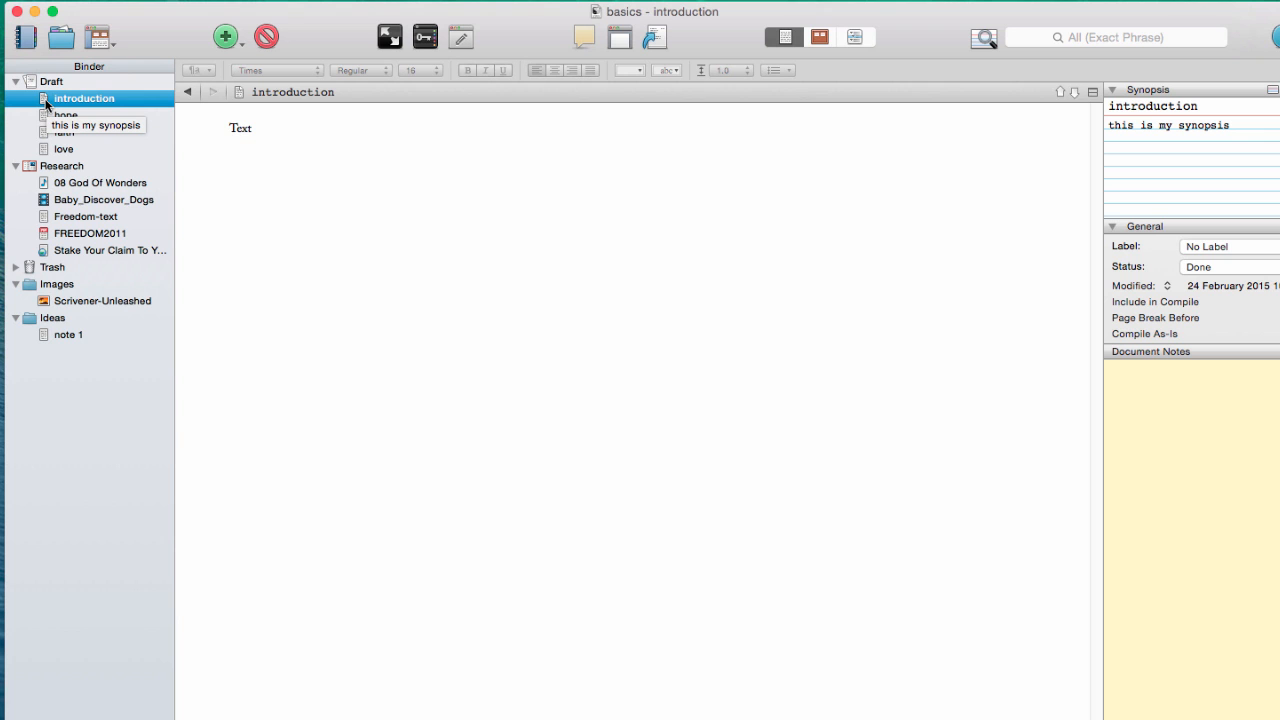
pyautogui.moveTo(47, 100)
pyautogui.mouseDown()
pyautogui.moveTo(33, 131)
pyautogui.moveTo(44, 85)
pyautogui.mouseUp()
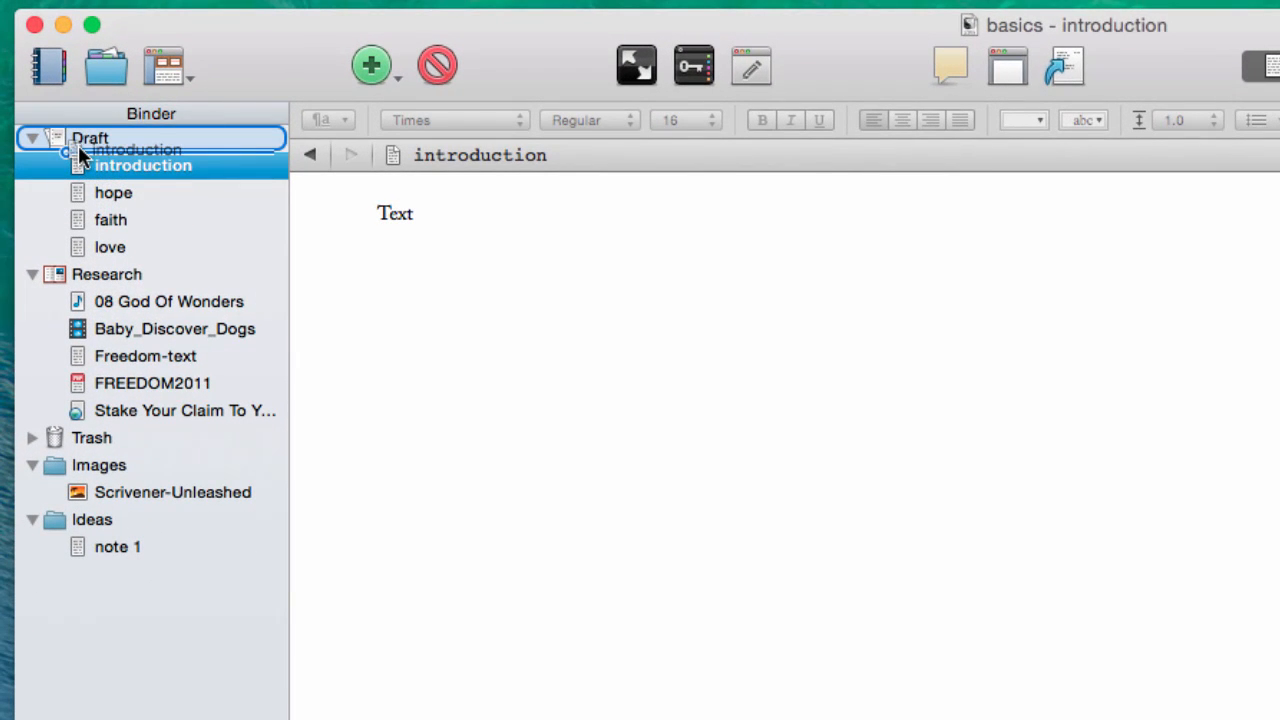
pyautogui.moveTo(78, 145); pyautogui.dragTo(78, 145)
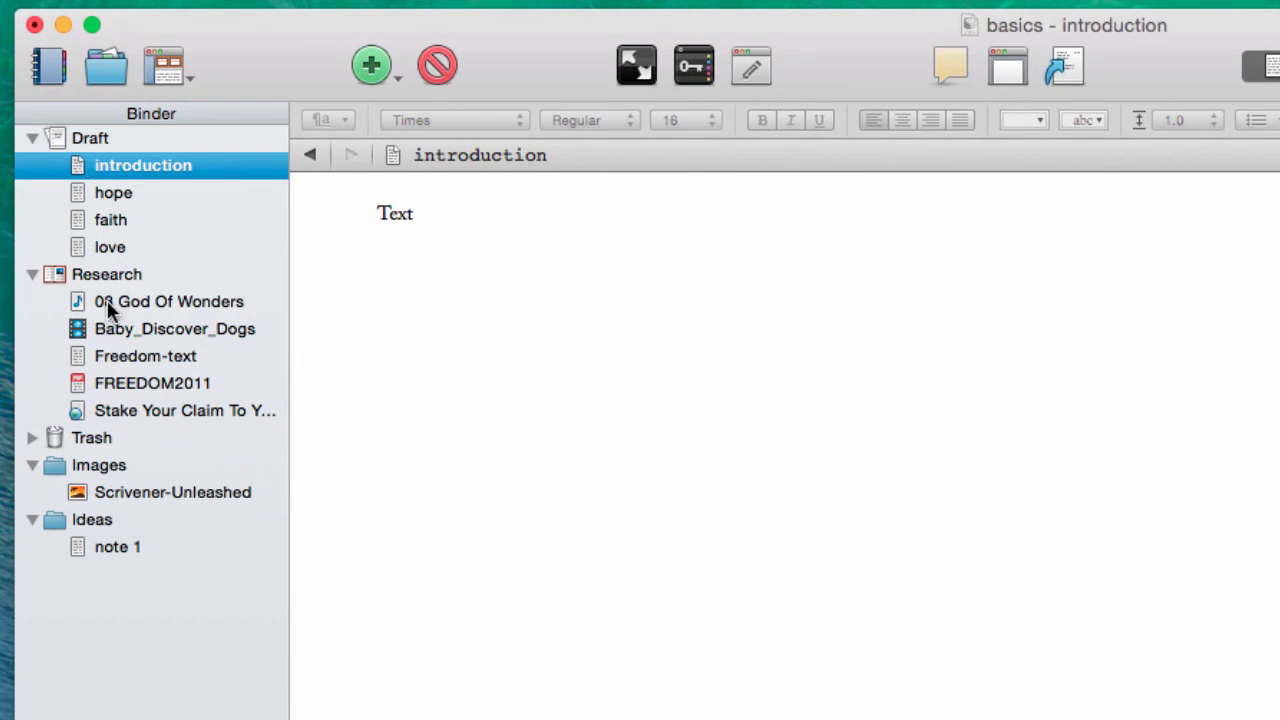
pyautogui.click(140, 336)
pyautogui.moveTo(140, 336); pyautogui.dragTo(140, 372)
pyautogui.click(124, 170)
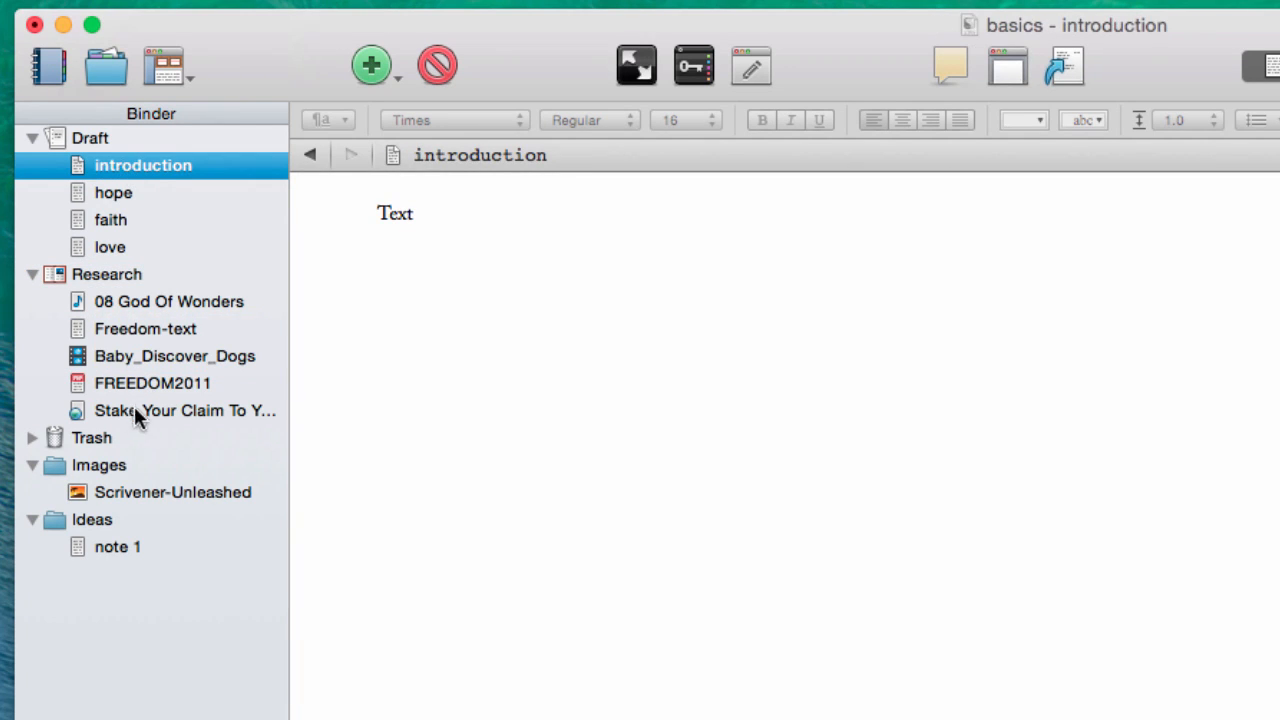
# Move note 1 from the Ideas folder into Draft, between faith and love
pyautogui.click(104, 527)
pyautogui.click(106, 548)
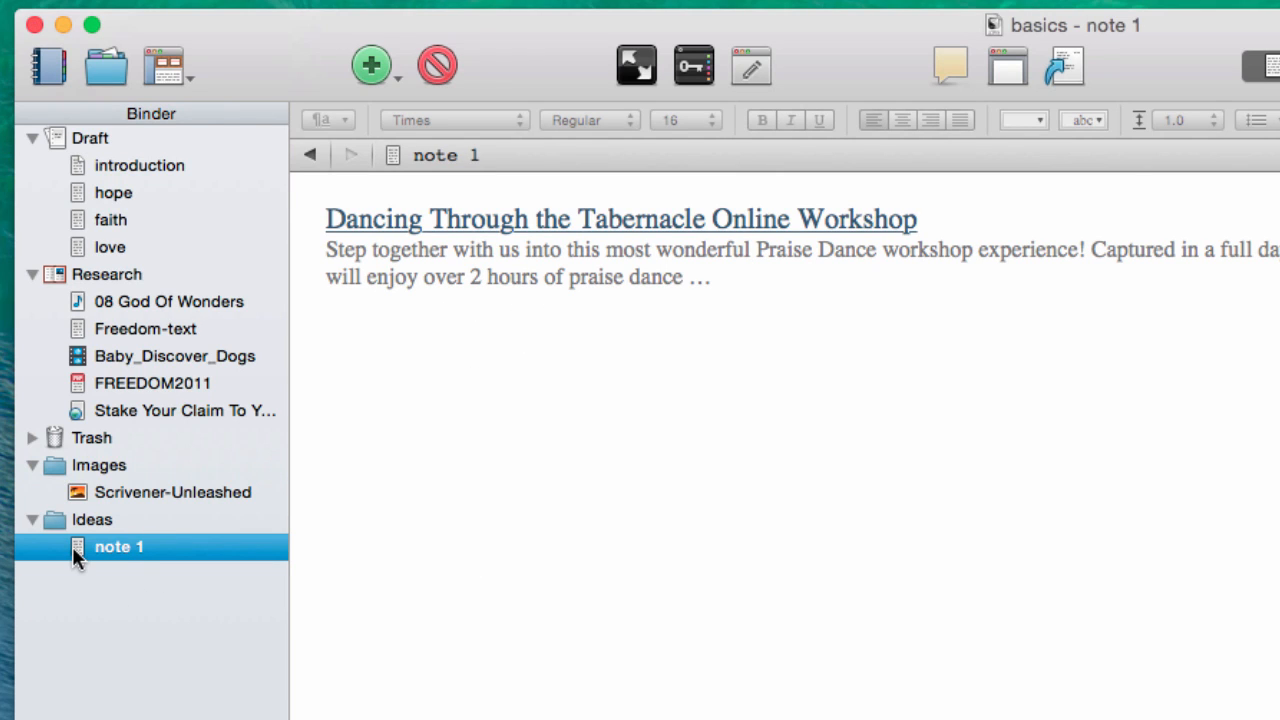
pyautogui.moveTo(72, 546); pyautogui.dragTo(141, 230)
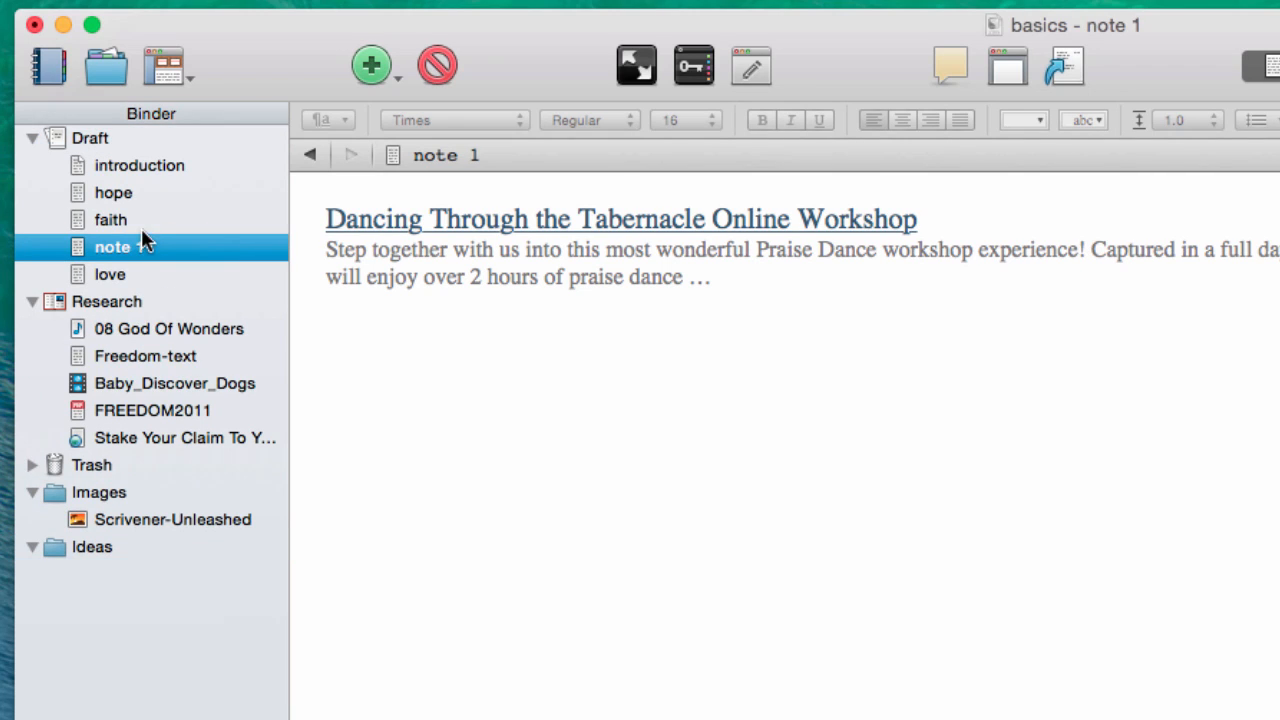
# Try the Ideas folder at the end of Draft and return it to the top level below the Images folder
pyautogui.moveTo(51, 549); pyautogui.dragTo(120, 284)
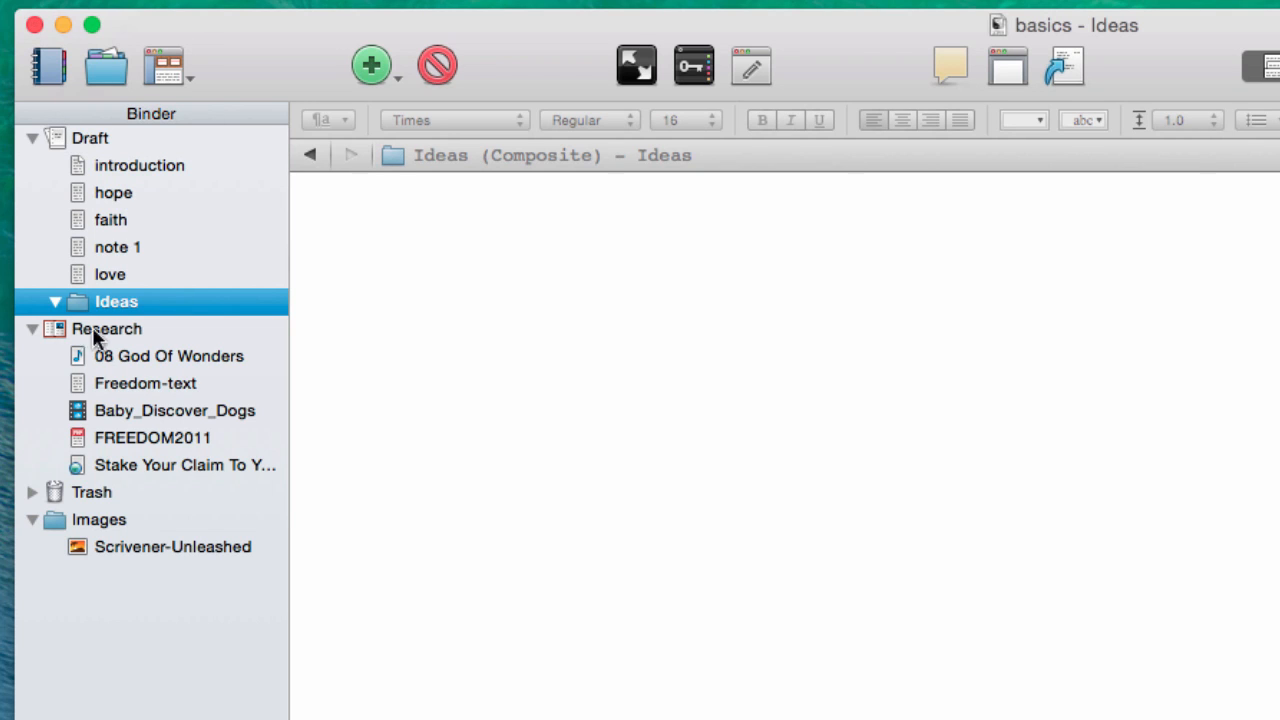
pyautogui.moveTo(79, 297); pyautogui.dragTo(60, 555)
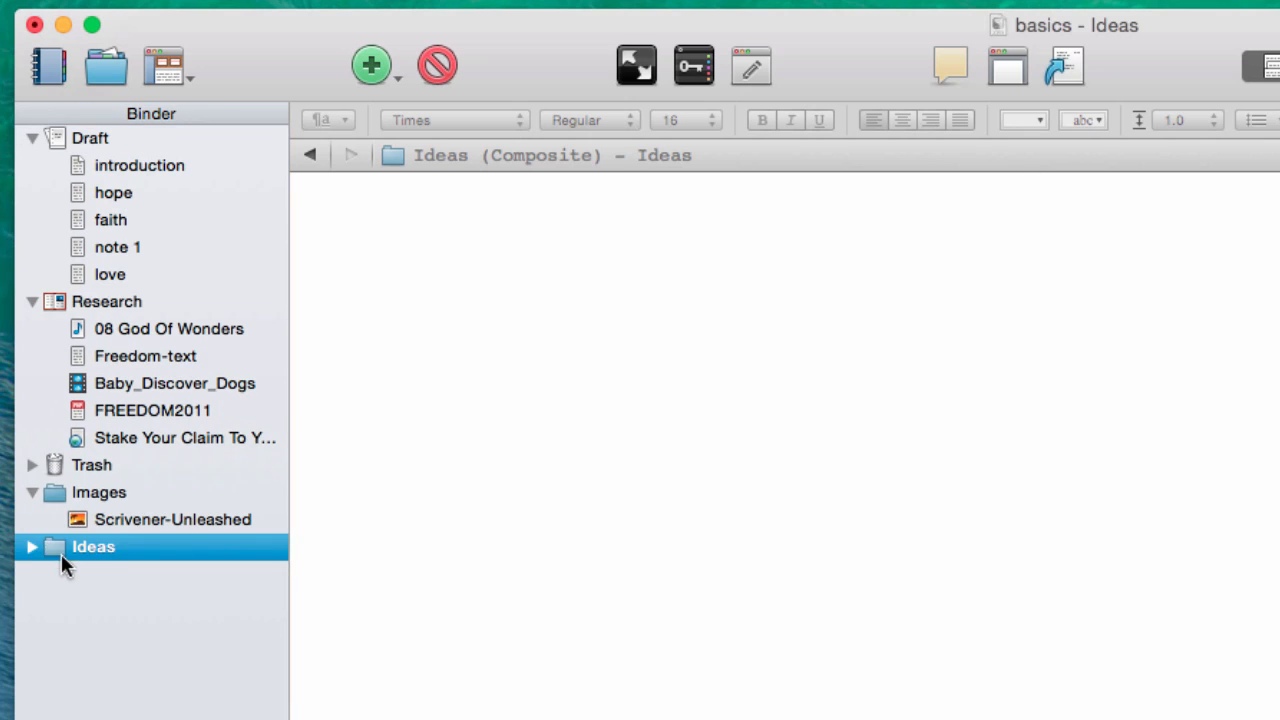
pyautogui.click(86, 660)
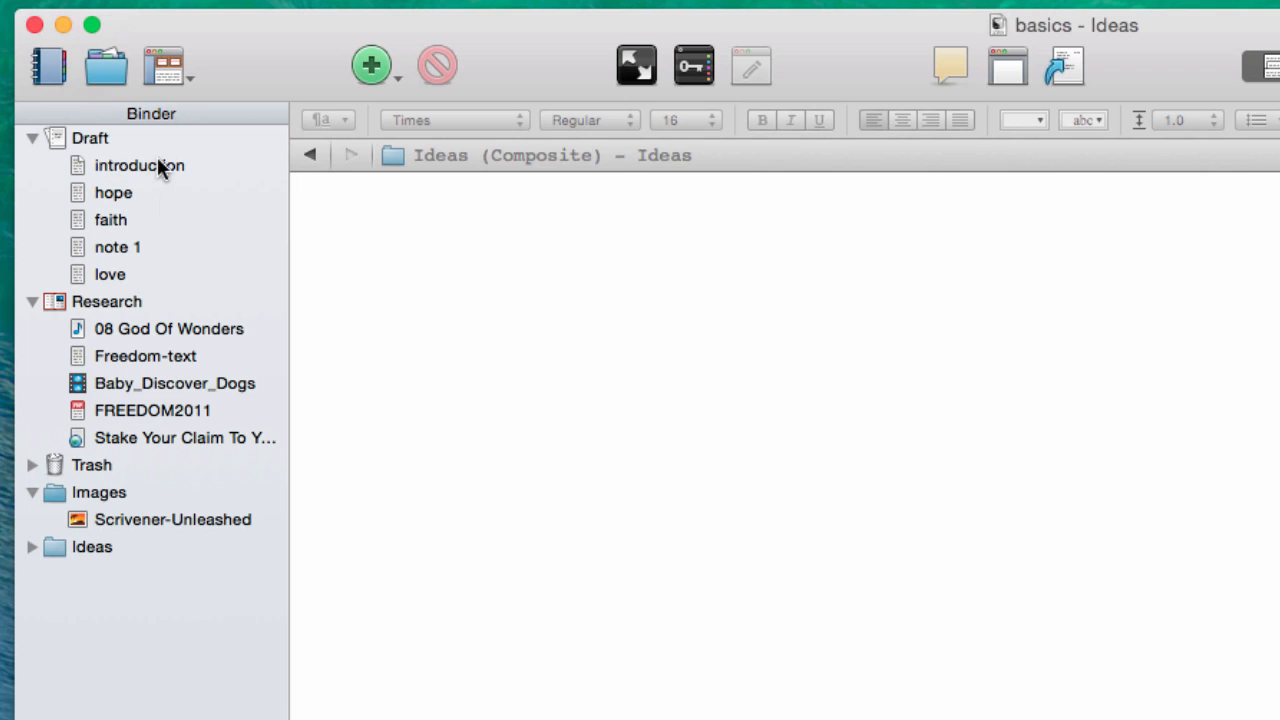
# Collapse the Research and Images folders in the Binder so that only the Draft documents stay listed
pyautogui.moveTo(147, 158)
pyautogui.click(33, 302)
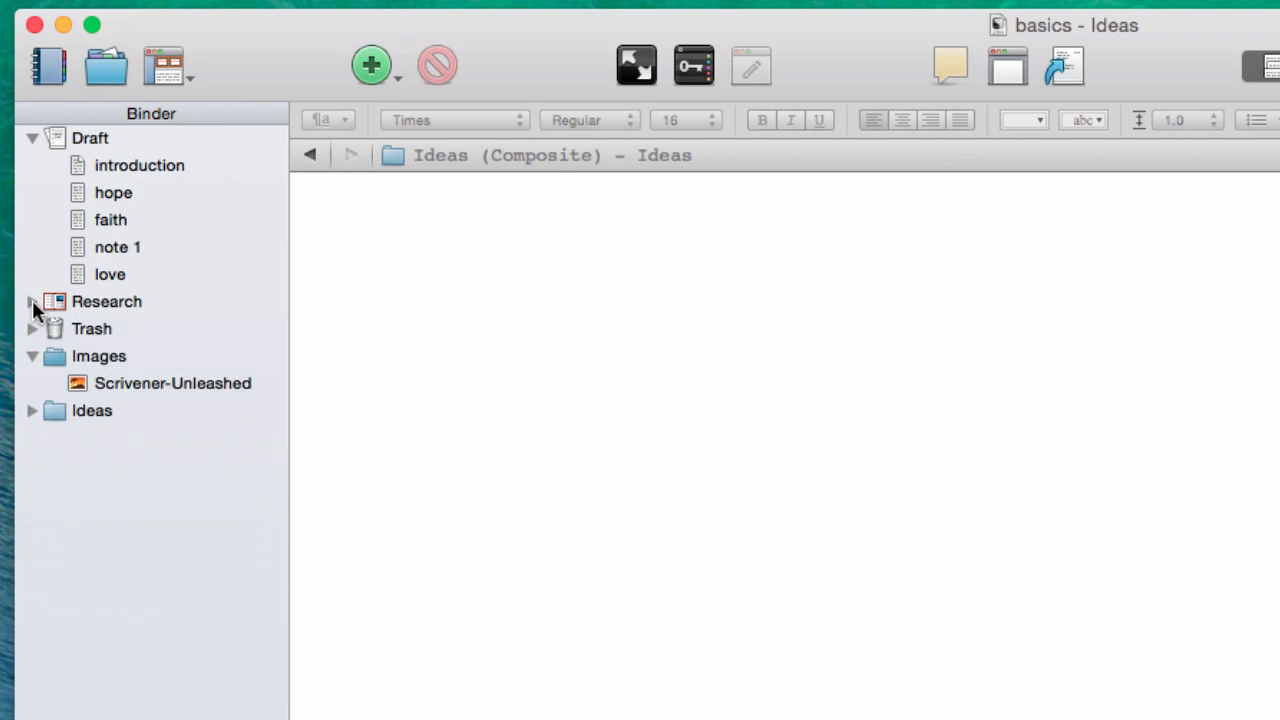
pyautogui.click(33, 356)
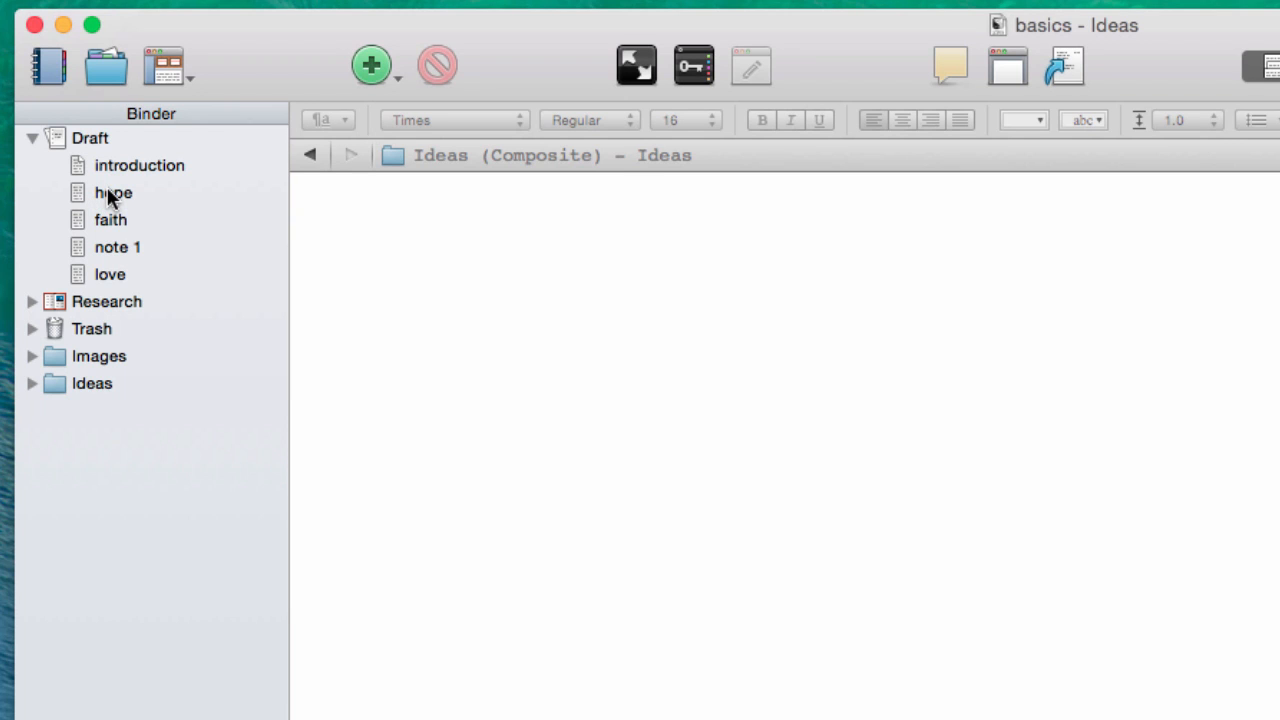
# Close the basics project, widen the novel project's window and open its Manuscript folder
pyautogui.moveTo(107, 190)
pyautogui.click(378, 215)
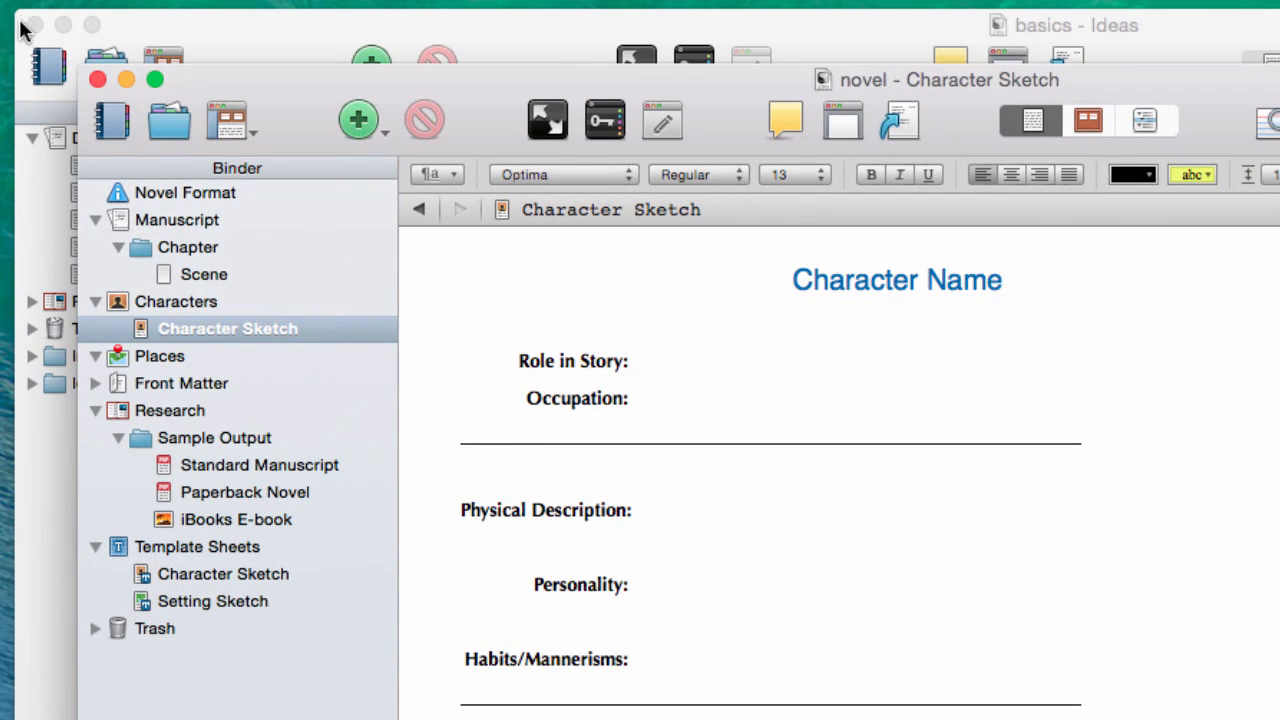
pyautogui.click(34, 26)
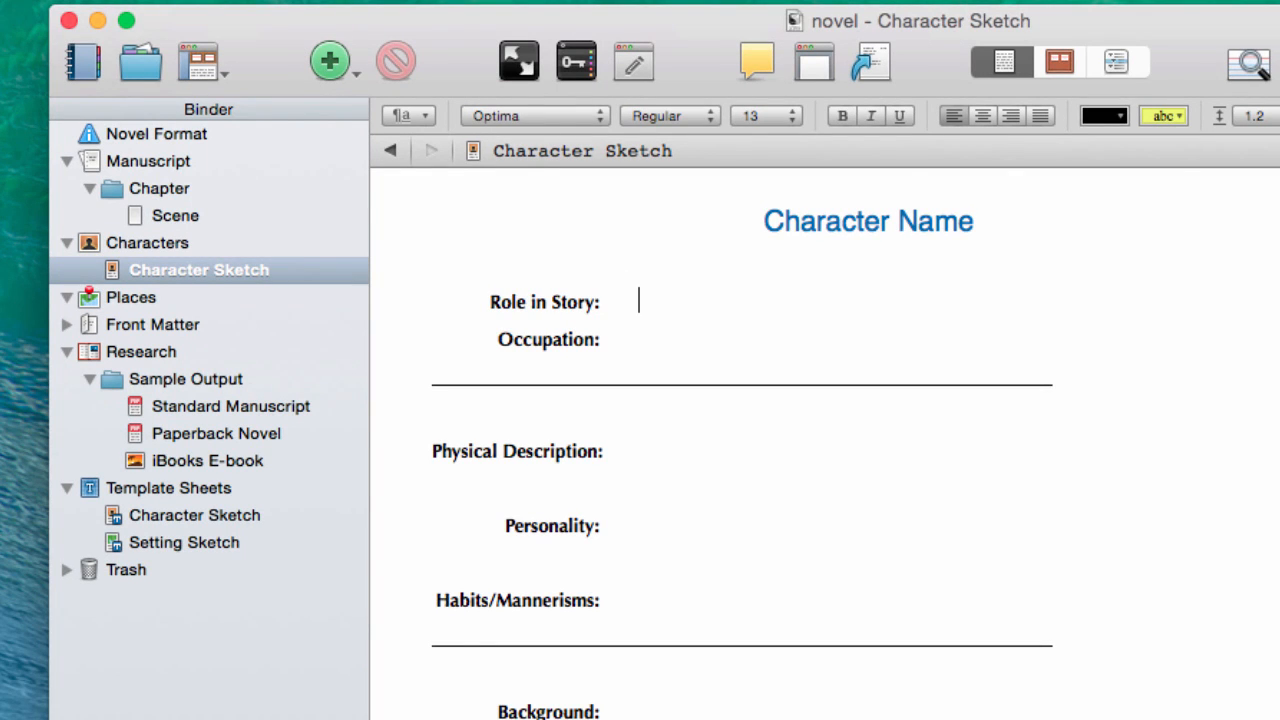
pyautogui.moveTo(1240, 700); pyautogui.dragTo(1279, 700)
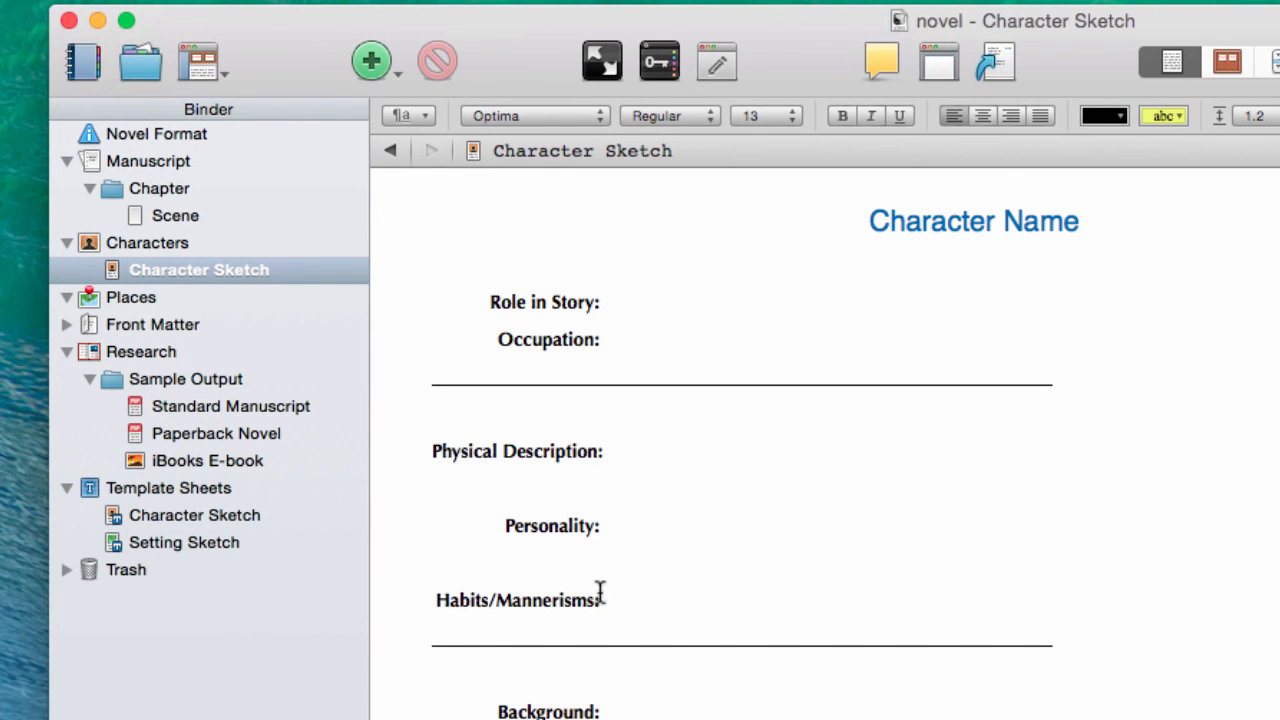
pyautogui.click(157, 163)
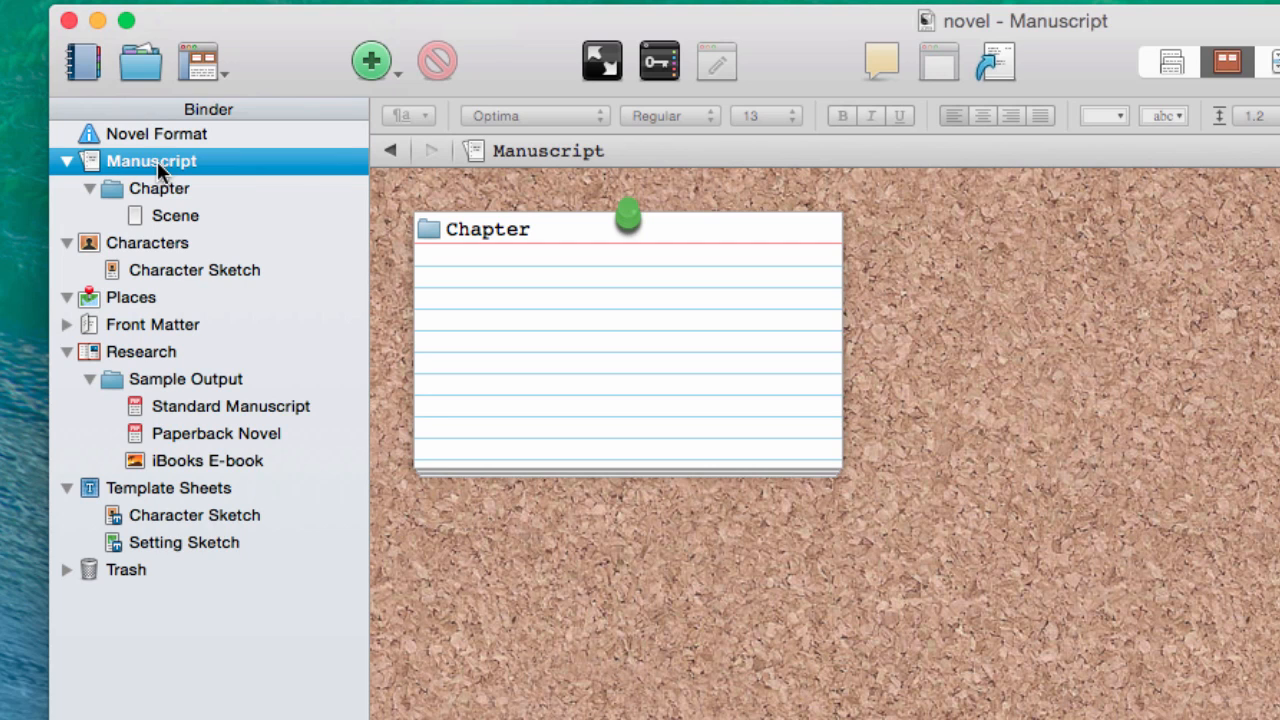
# View the index cards in the Chapter folder and return to the Manuscript folder
pyautogui.click(152, 192)
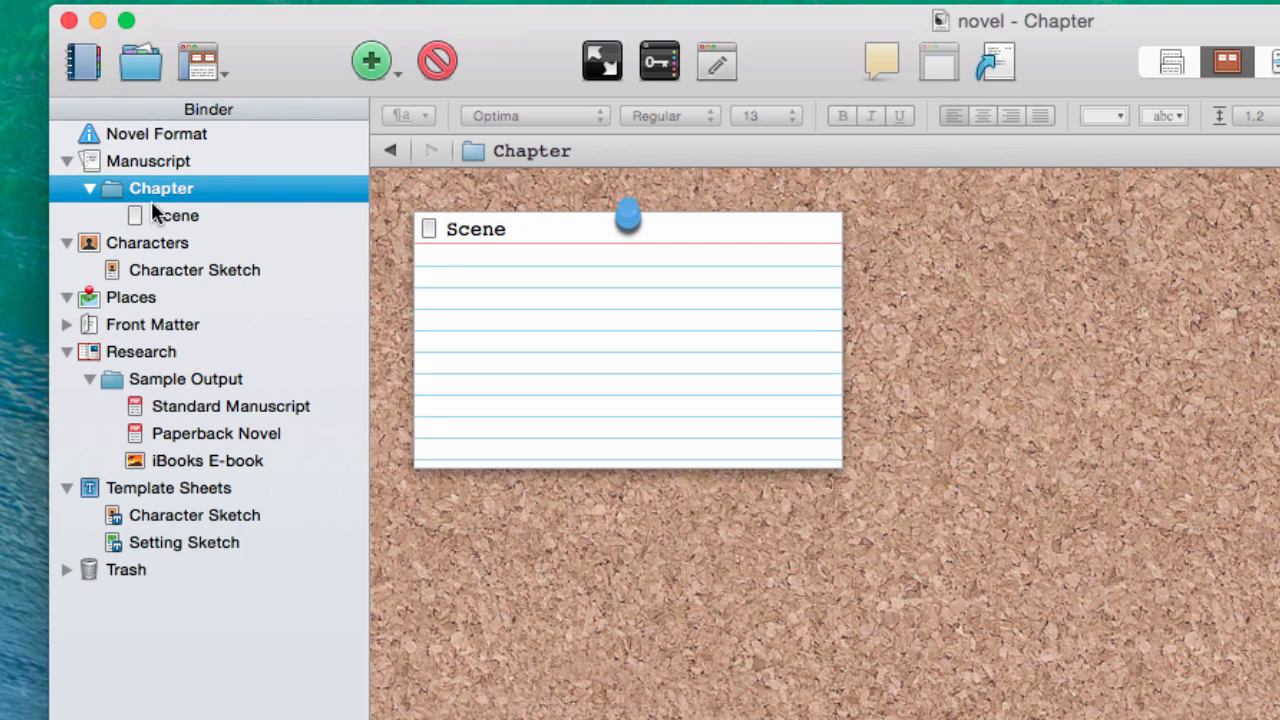
pyautogui.keyDown('shift'); pyautogui.click(151, 204); pyautogui.keyUp('shift')
pyautogui.click(151, 164)
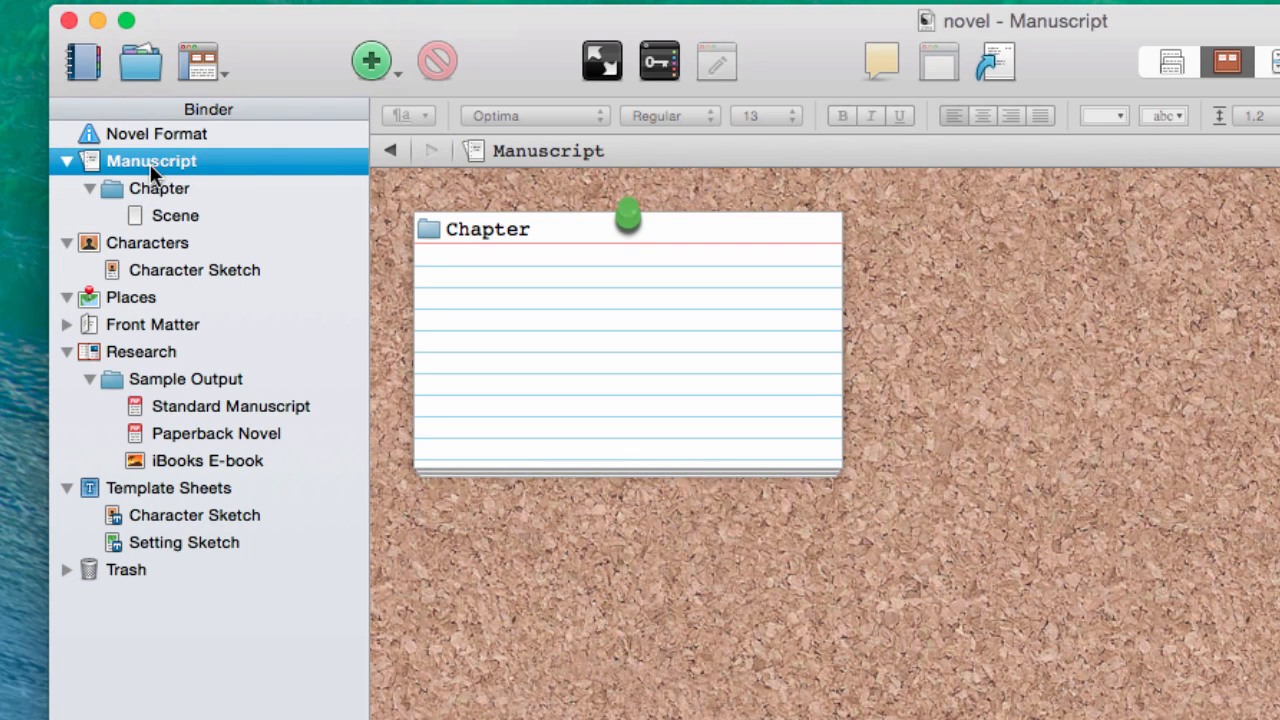
# Collapse the Research, Places, Characters and Template Sheets folders in the Binder
pyautogui.click(66, 352)
pyautogui.click(65, 296)
pyautogui.click(65, 243)
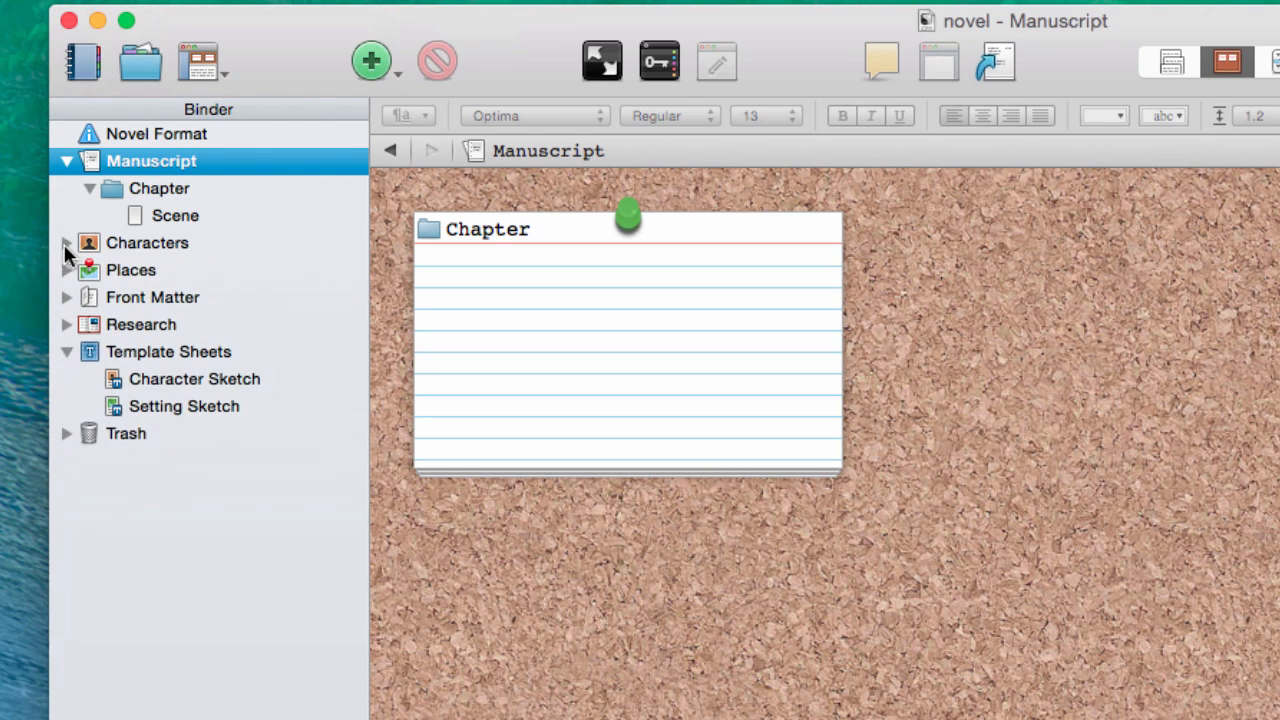
pyautogui.click(63, 351)
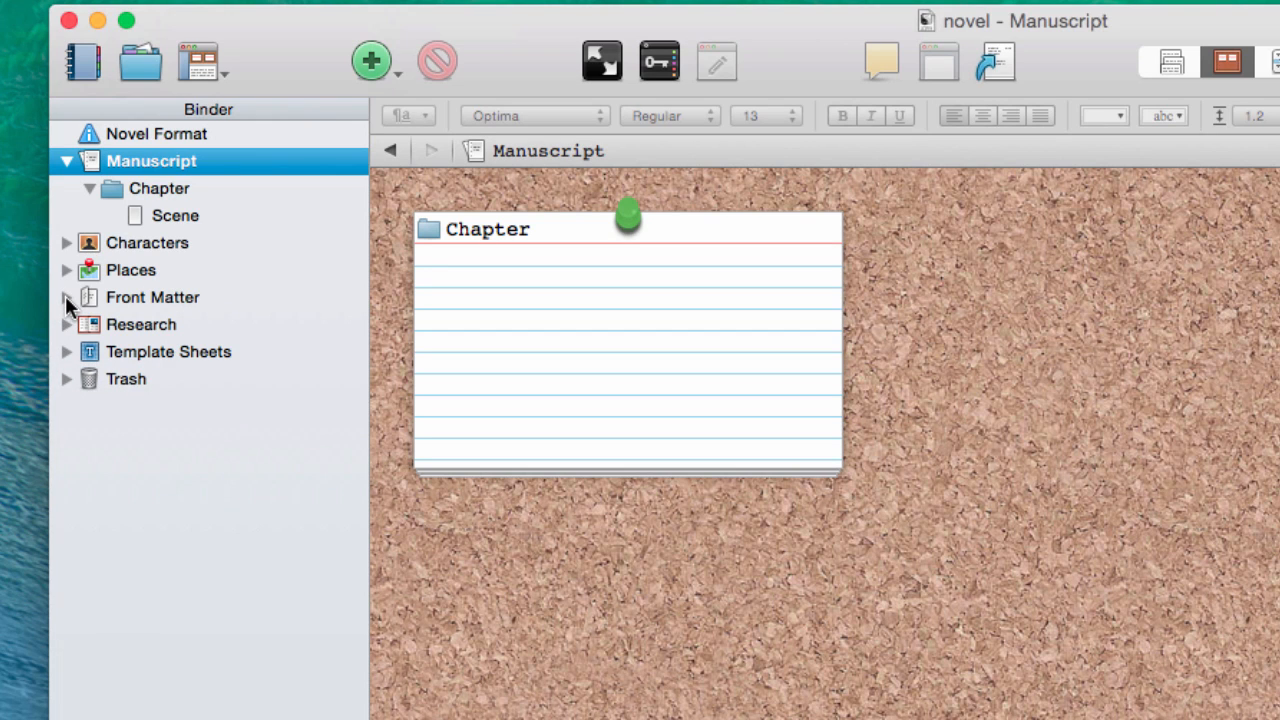
# Expand Front Matter in the Binder together with its Manuscript Format, Paperback Novel and E-Book folders
pyautogui.click(65, 296)
pyautogui.click(140, 325)
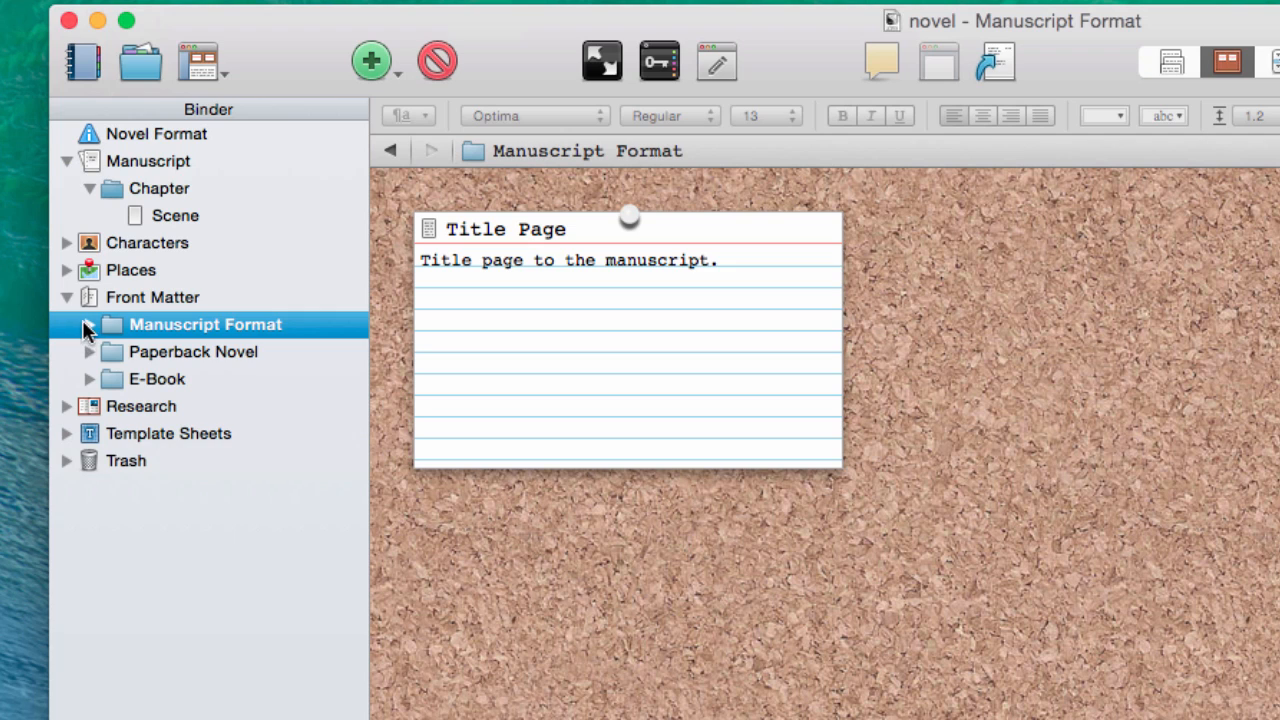
pyautogui.click(89, 324)
pyautogui.click(89, 379)
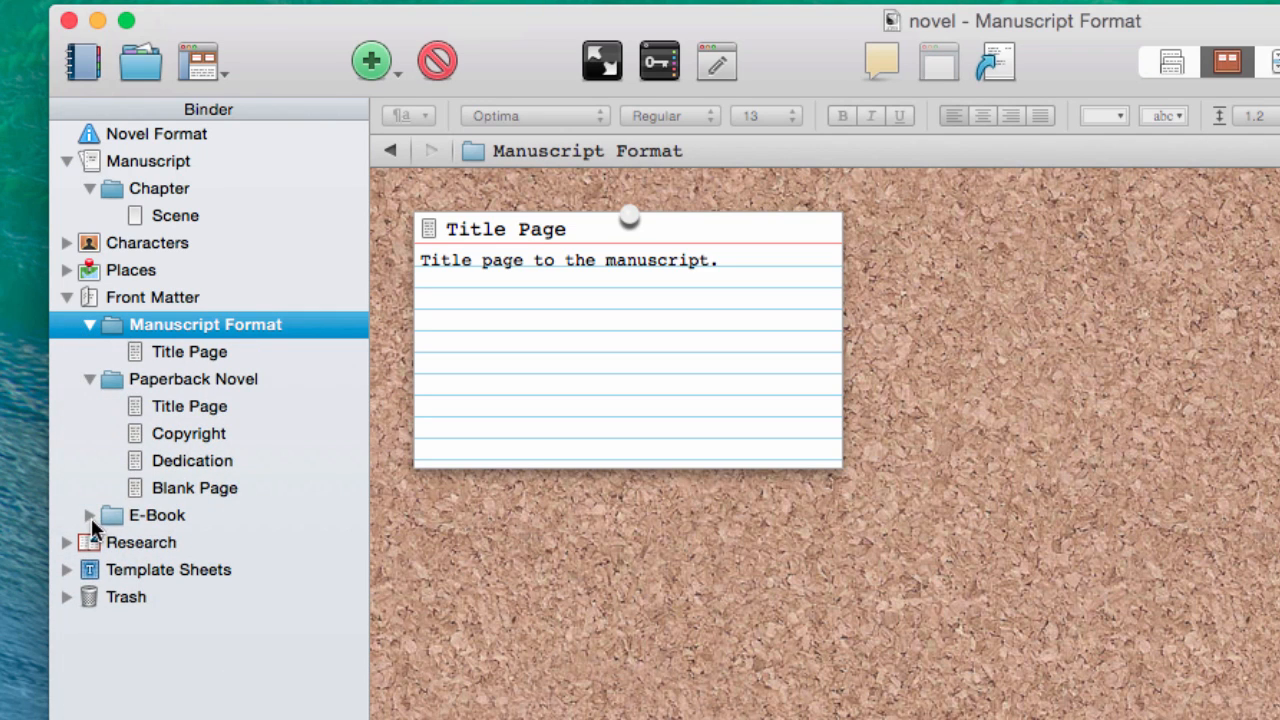
pyautogui.click(89, 515)
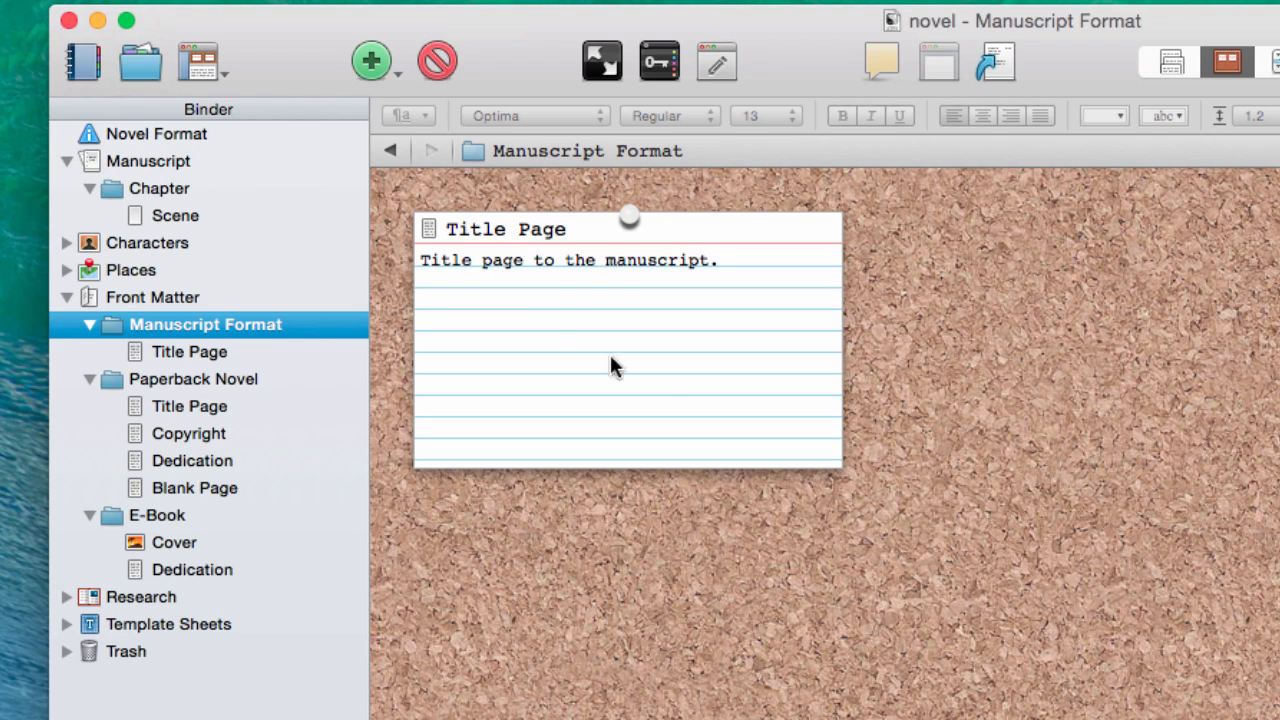
# View the Paperback Novel's Title Page and the Front Matter corkboard, and return to the Manuscript folder
pyautogui.click(174, 405)
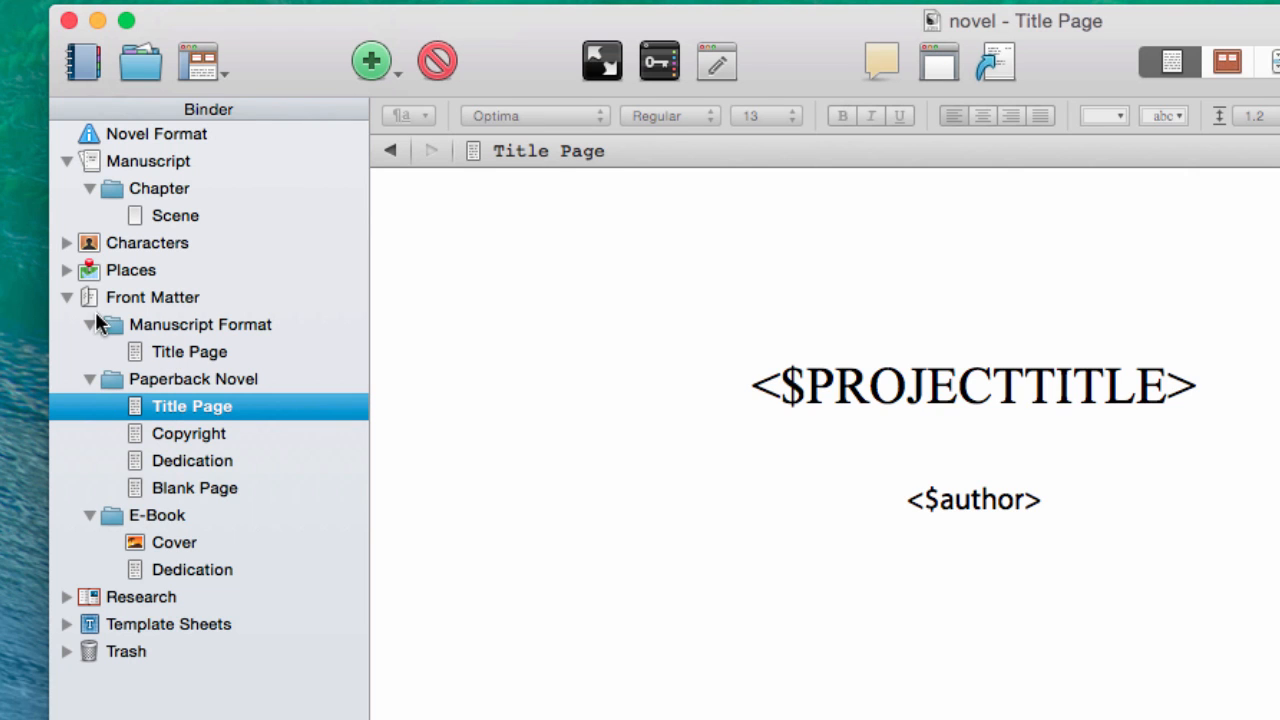
pyautogui.click(276, 293)
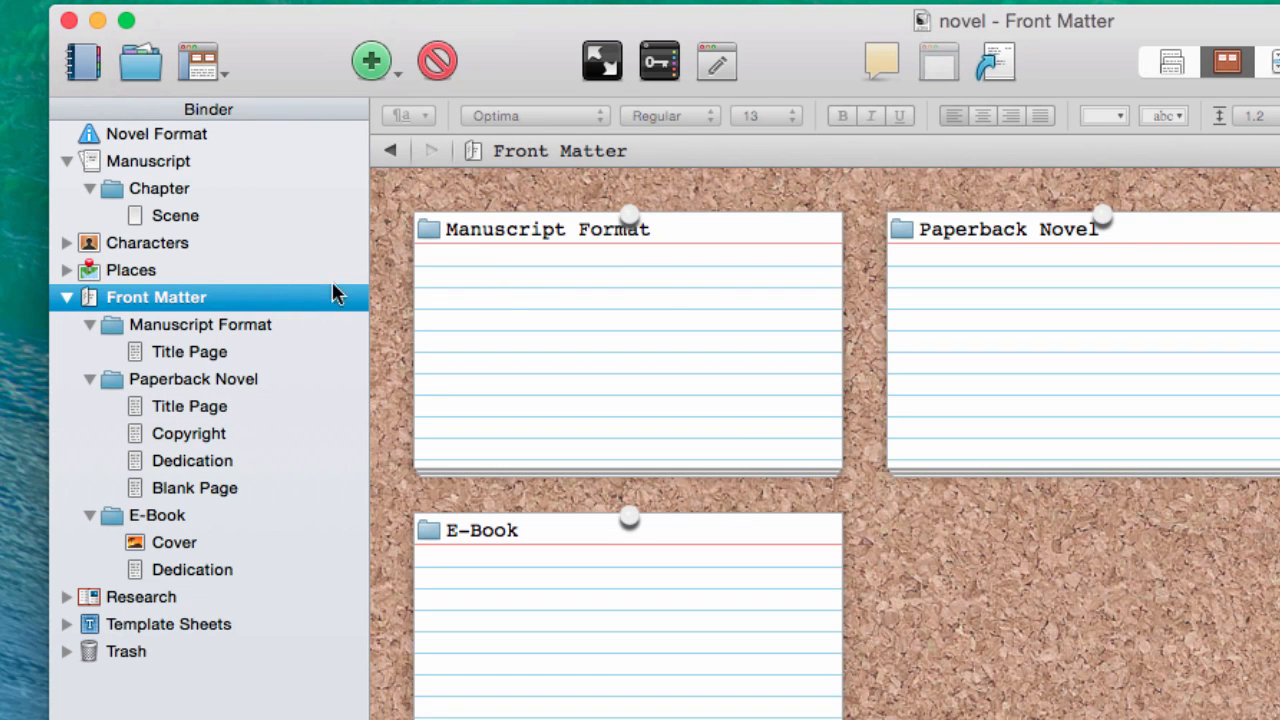
pyautogui.click(184, 163)
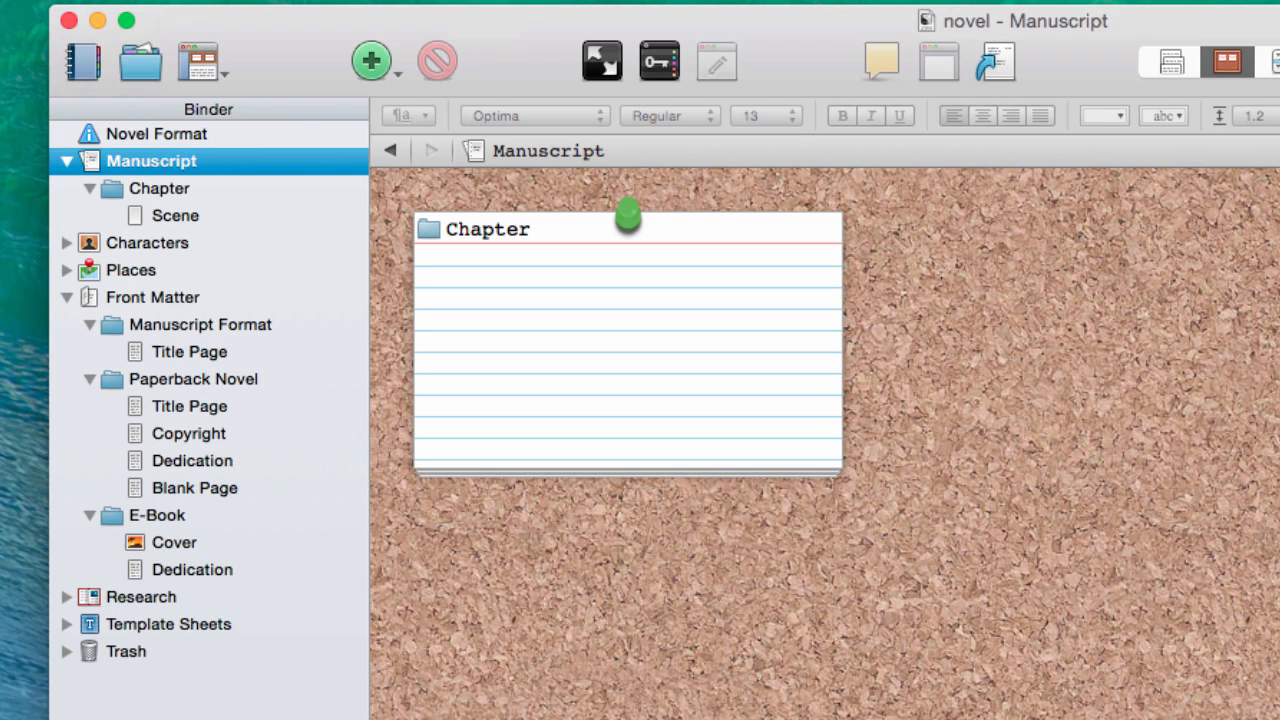
# Open the Compile settings for the manuscript and set the format to Proof Copy
pyautogui.click(1000, 62)
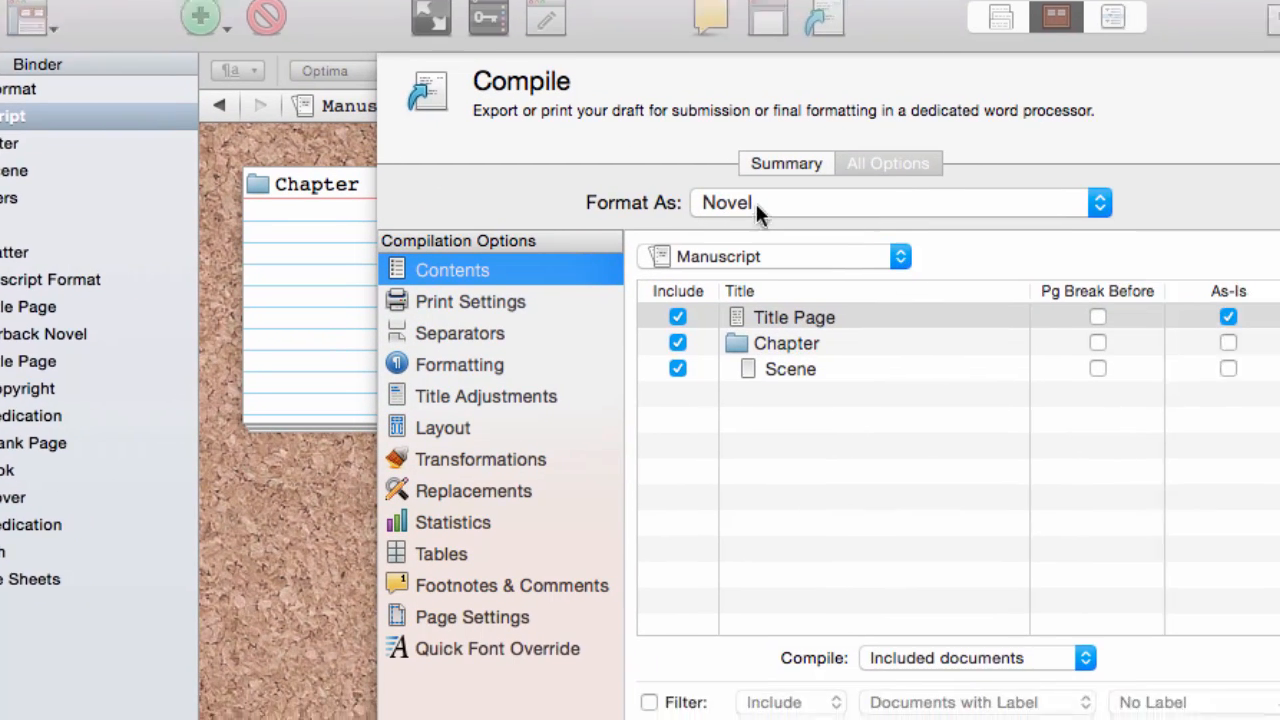
pyautogui.click(925, 245)
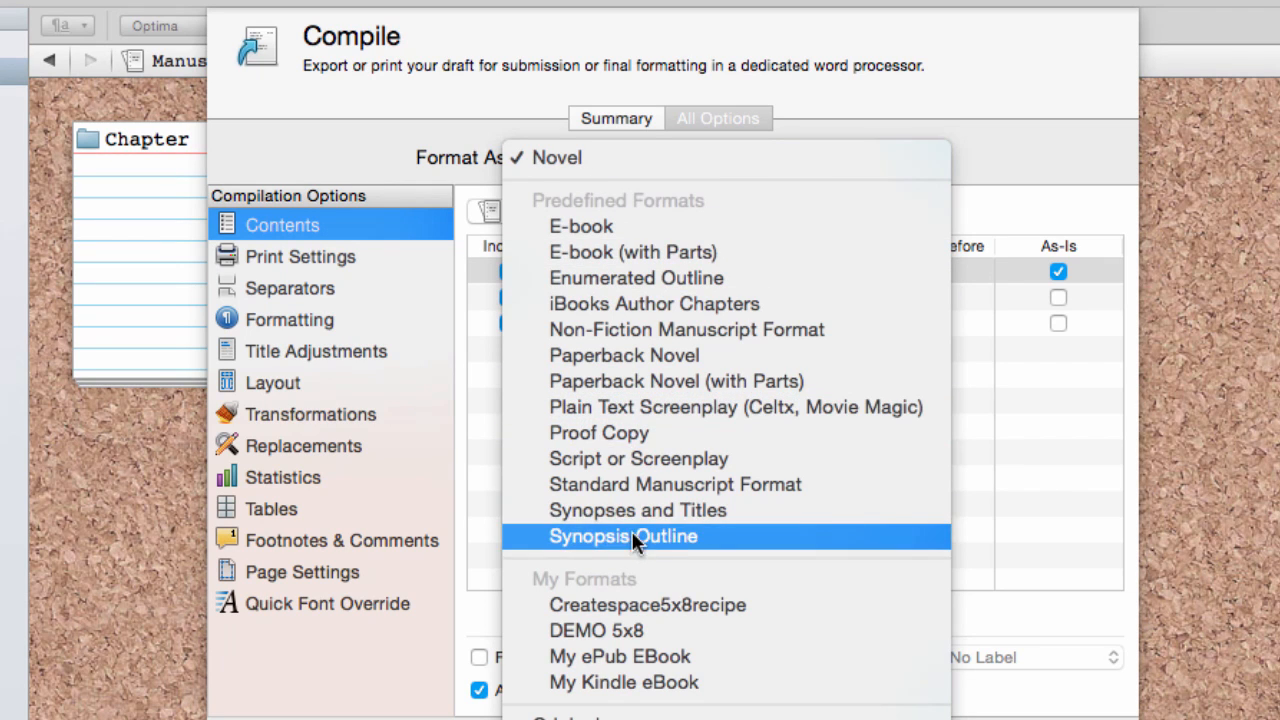
pyautogui.click(629, 430)
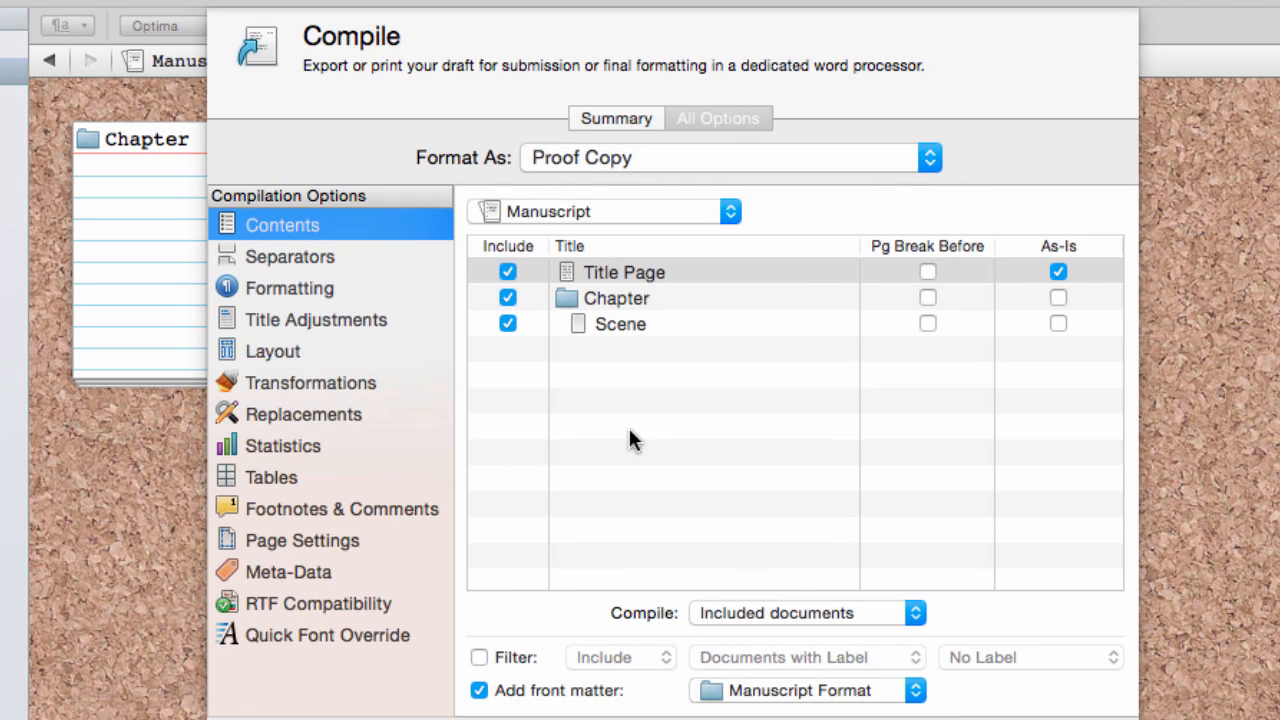
# Examine the Proof Copy separator settings, including the choices for the folder separator, keeping Empty line
pyautogui.click(300, 255)
pyautogui.click(298, 228)
pyautogui.click(303, 257)
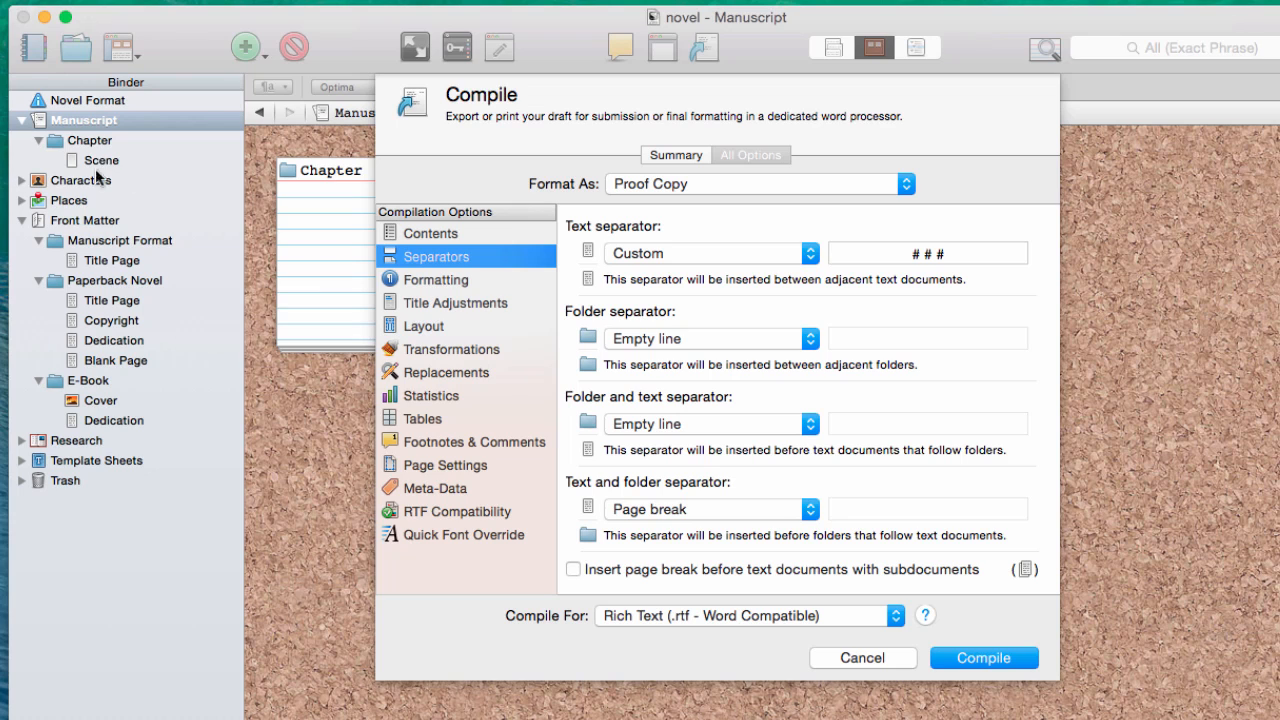
pyautogui.click(680, 344)
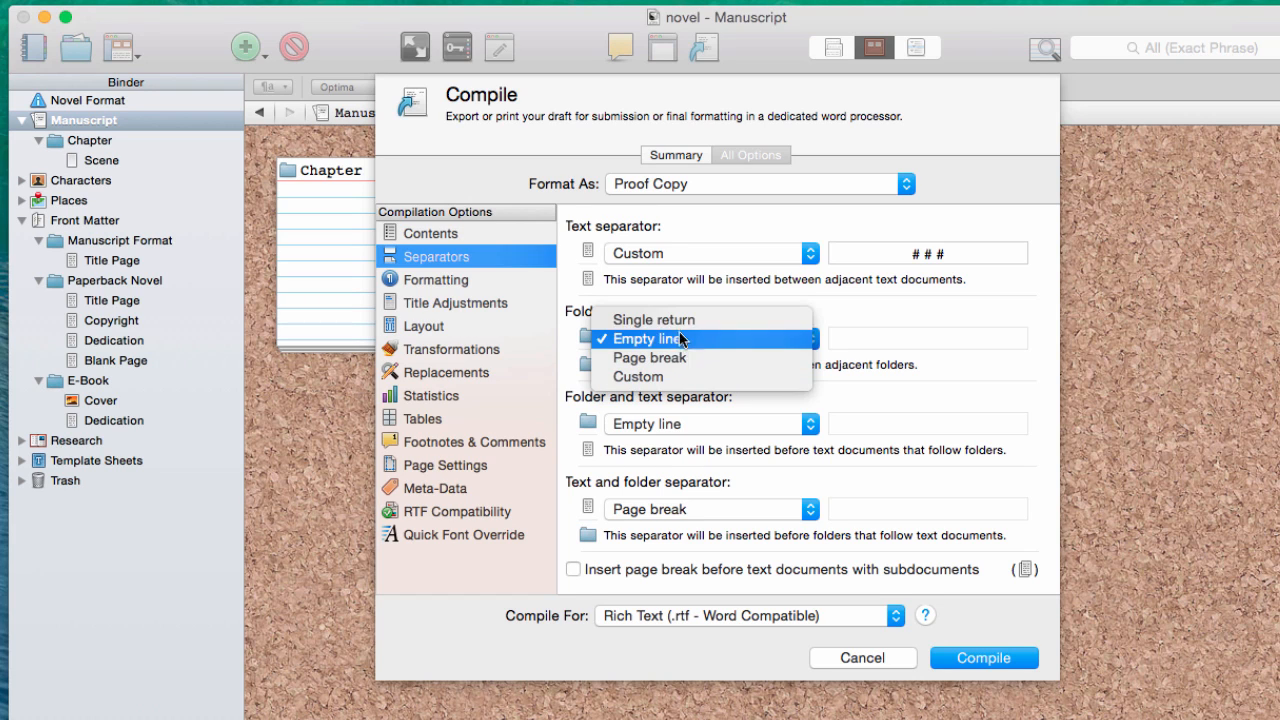
pyautogui.click(680, 344)
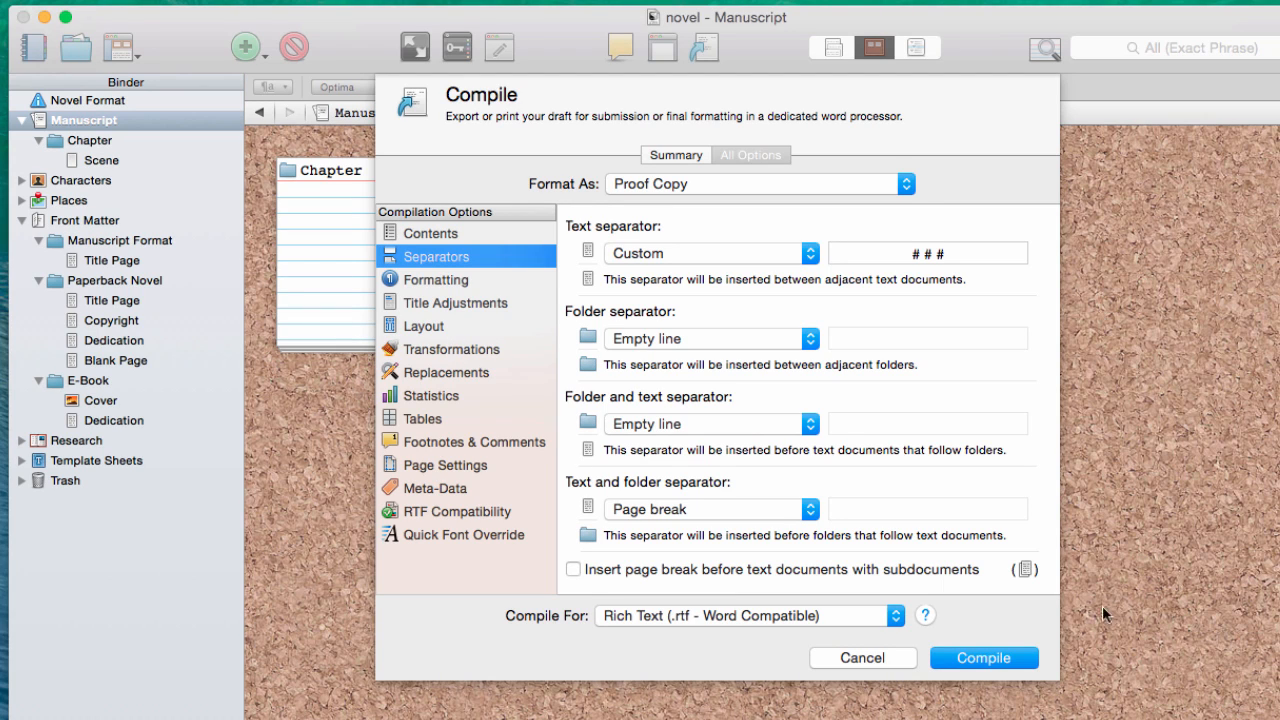
# Try excluding the front matter from the compile contents and restore it with the Manuscript Format folder
pyautogui.click(451, 235)
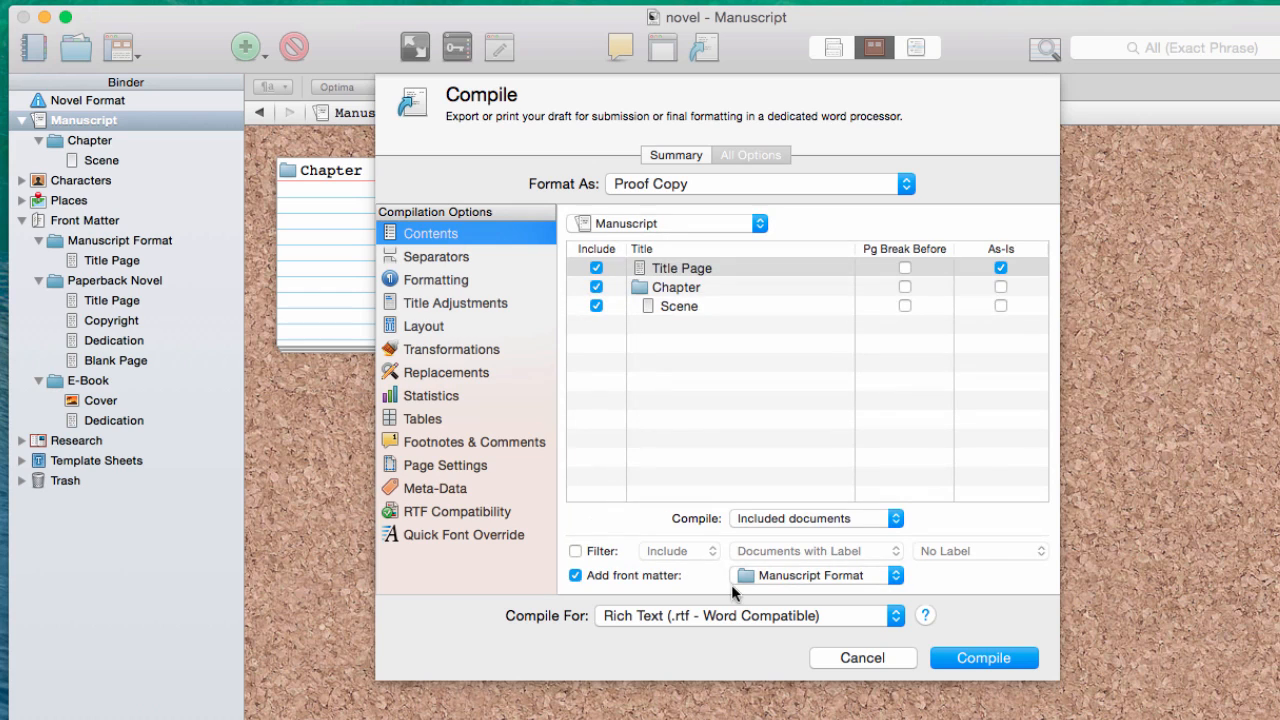
pyautogui.click(576, 576)
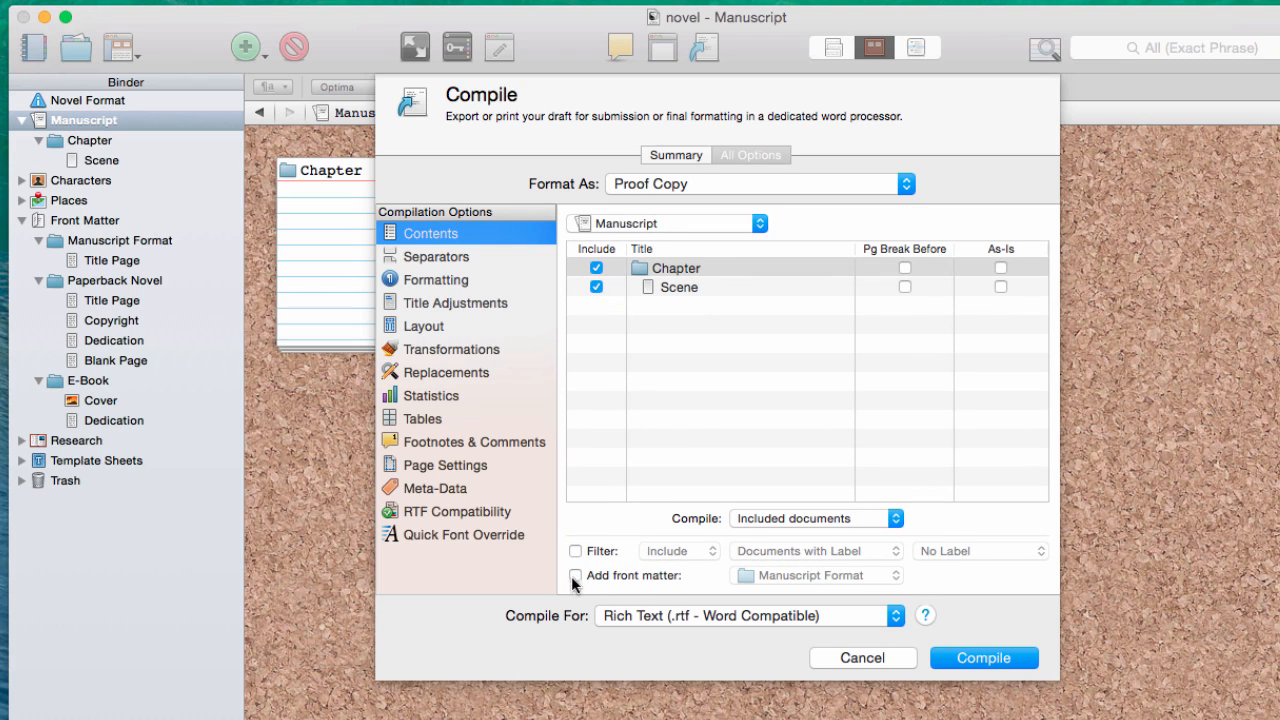
pyautogui.click(576, 576)
pyautogui.click(833, 576)
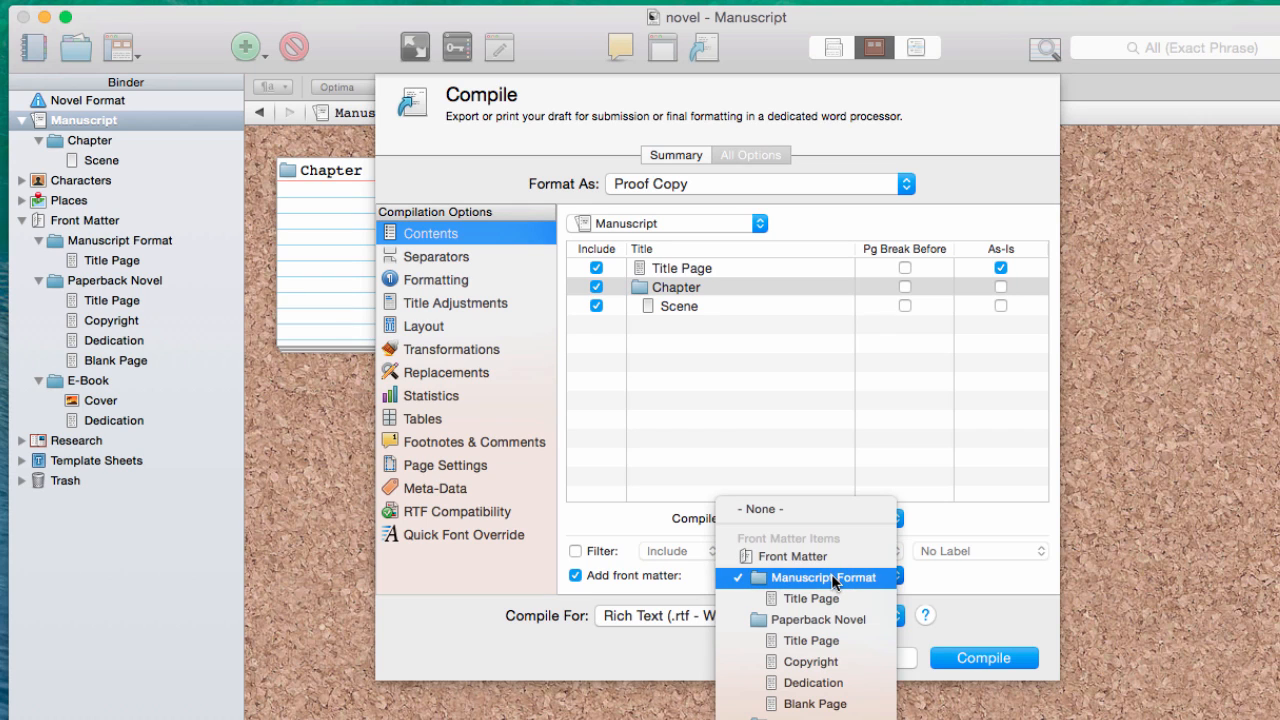
pyautogui.click(831, 578)
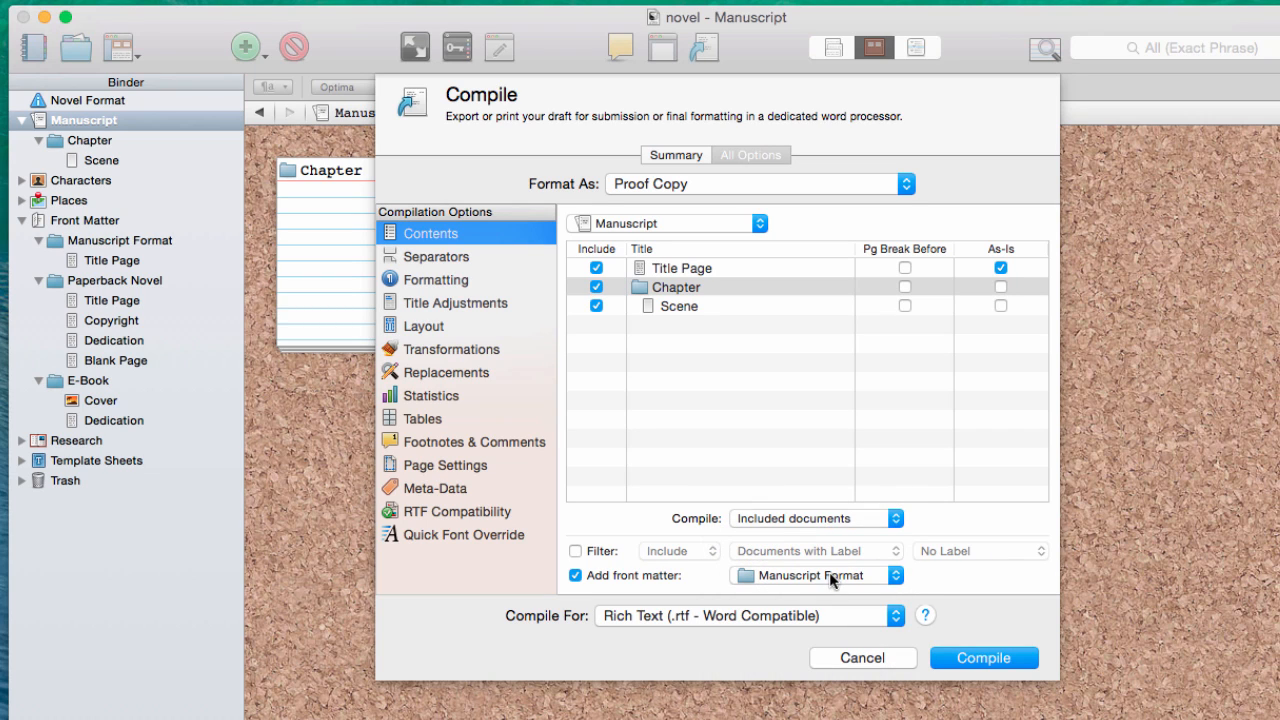
# Keep the Proof Copy format and compile the manuscript as a Rich Text file named novel on the Desktop
pyautogui.click(648, 189)
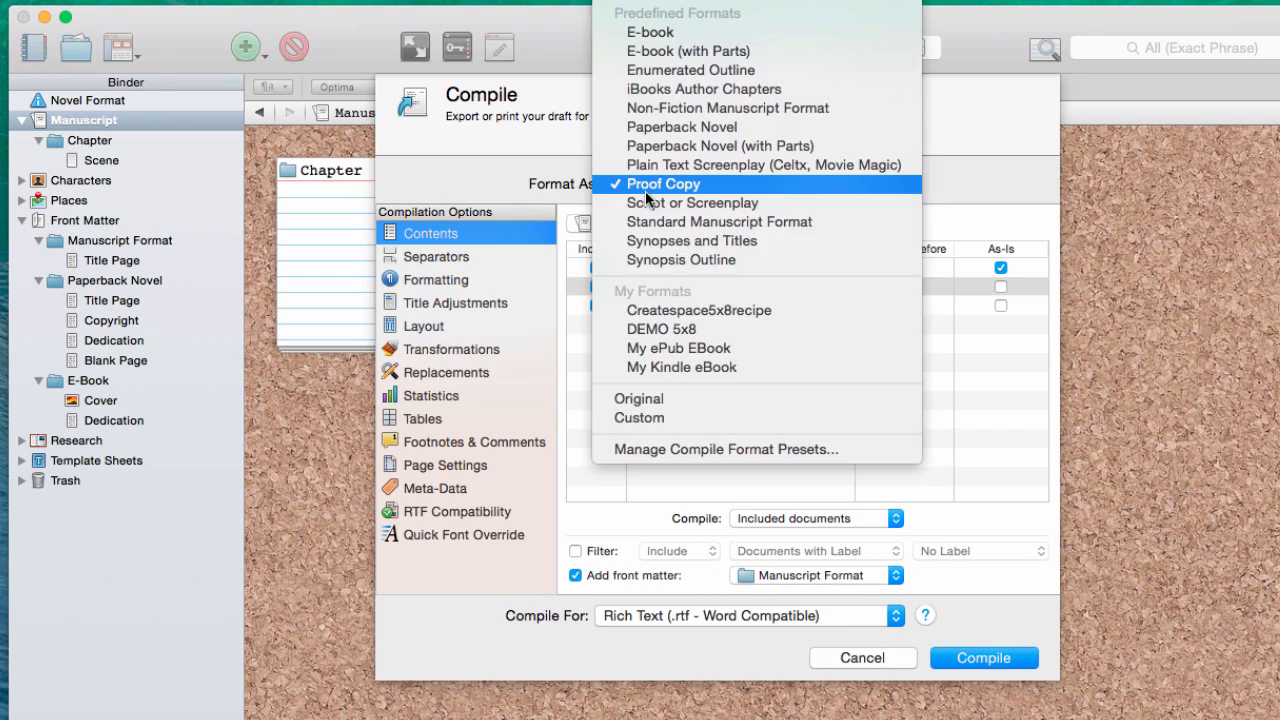
pyautogui.click(647, 189)
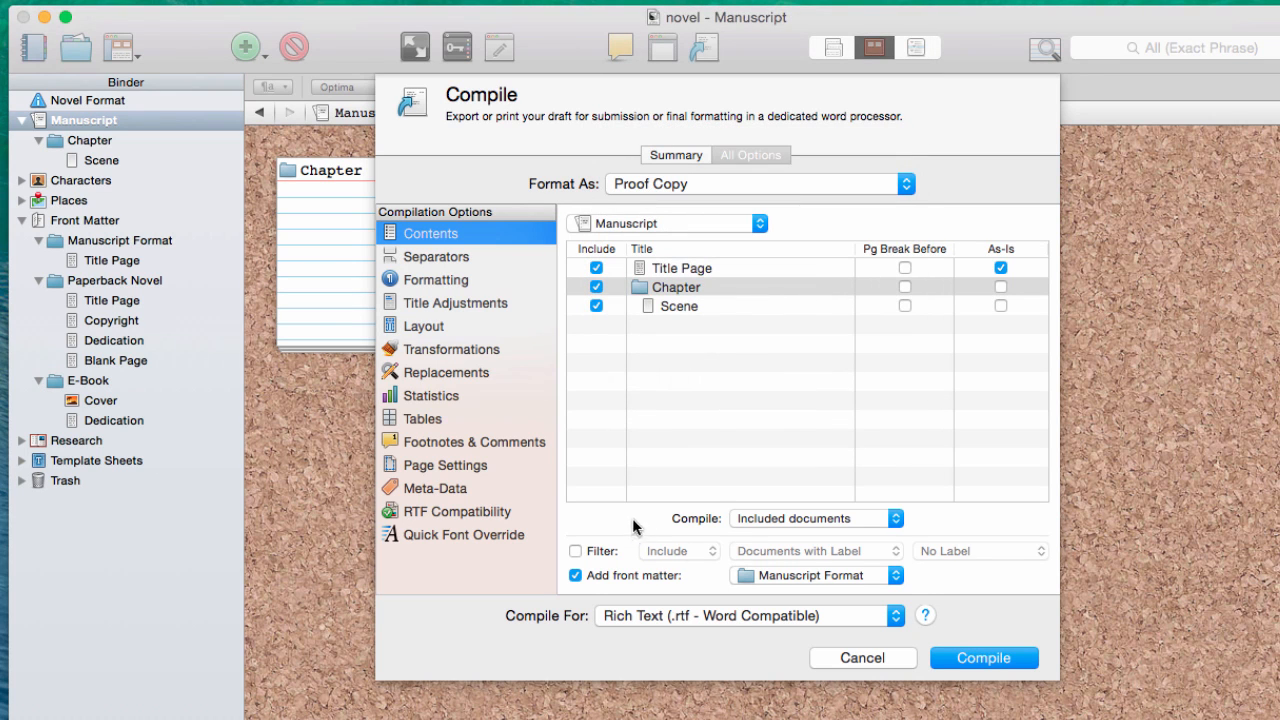
pyautogui.click(982, 659)
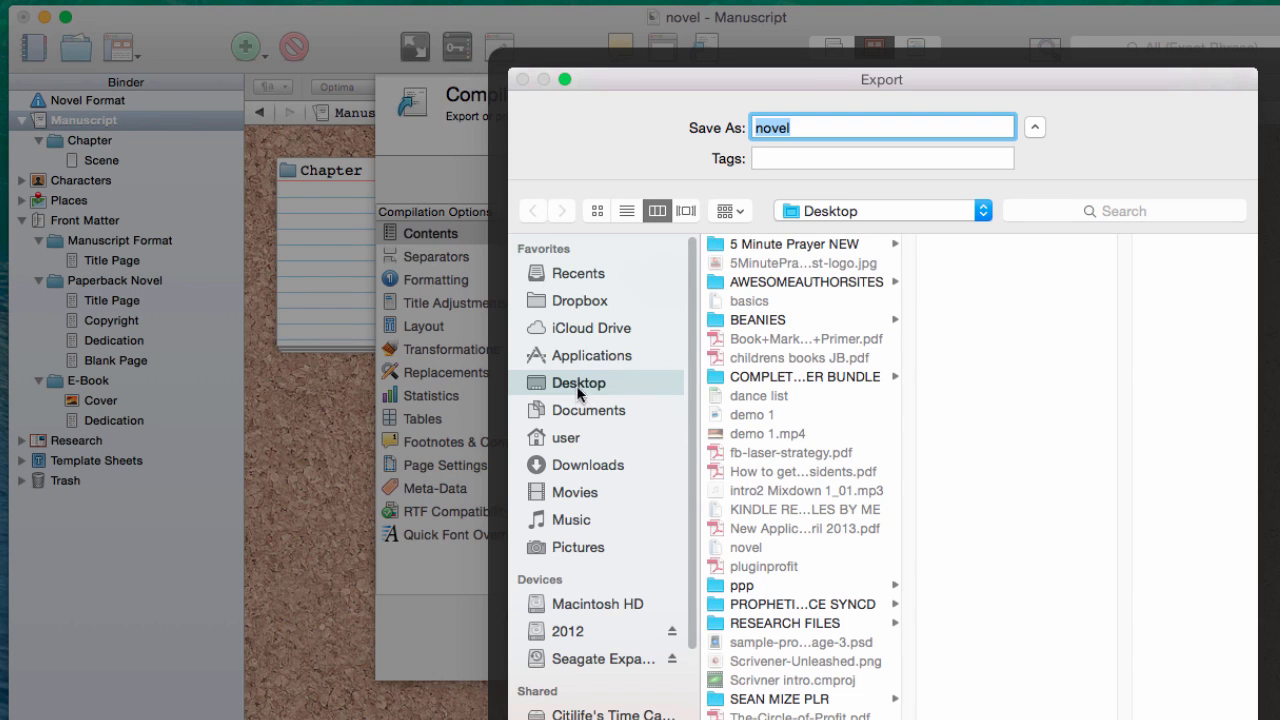
pyautogui.press('Return')
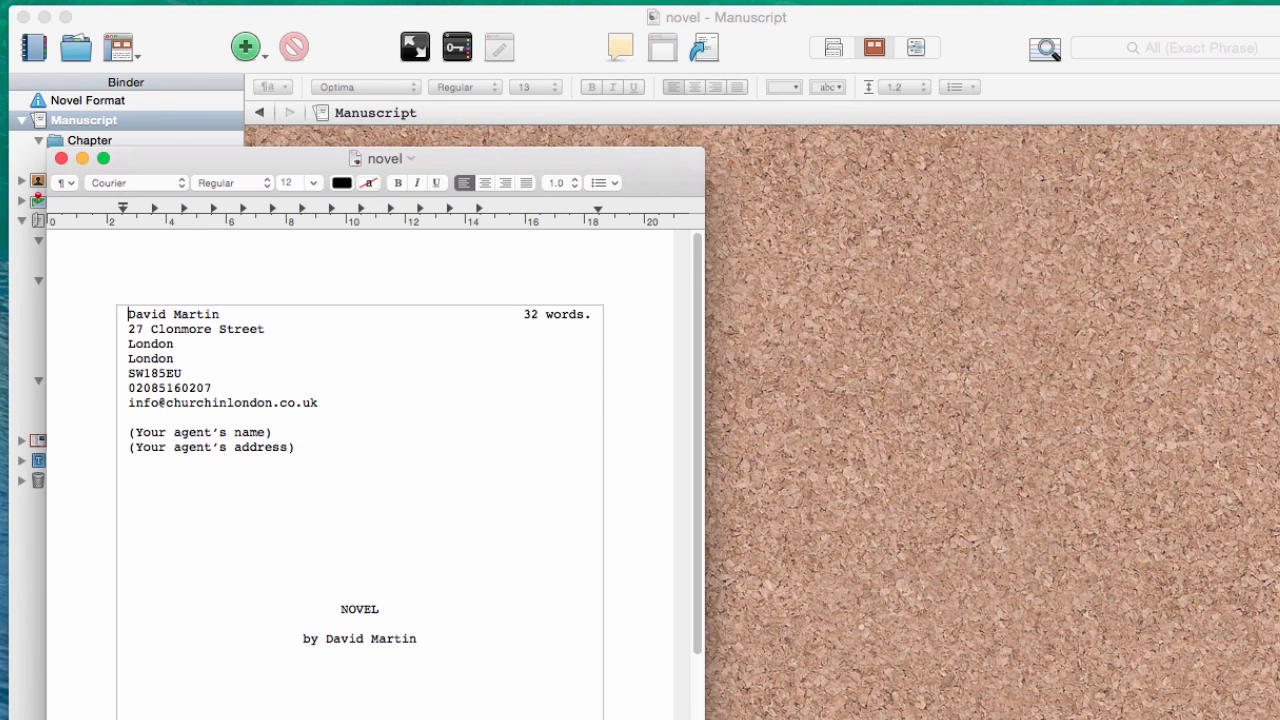
# Review the compiled novel document from the title page to the chapter page and close it
pyautogui.scroll(-3, 229, 334)
pyautogui.scroll(-15, 398, 595)
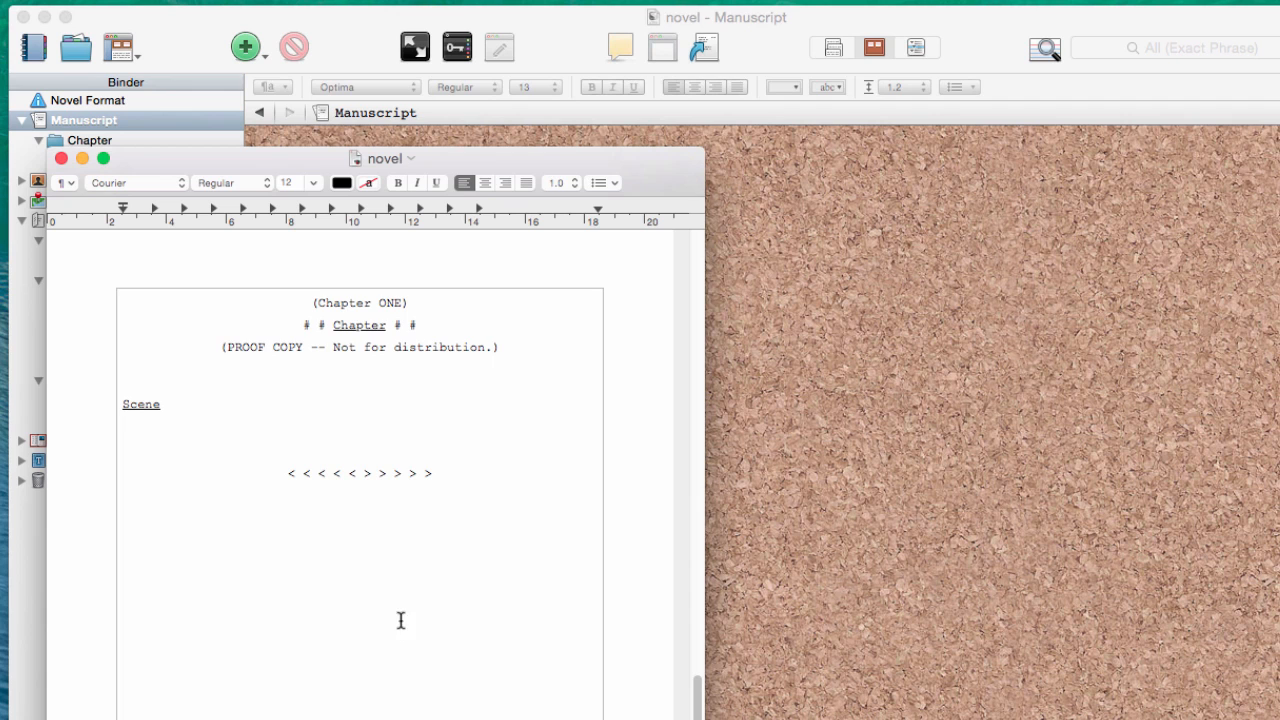
pyautogui.scroll(8, 400, 625)
pyautogui.scroll(15, 402, 621)
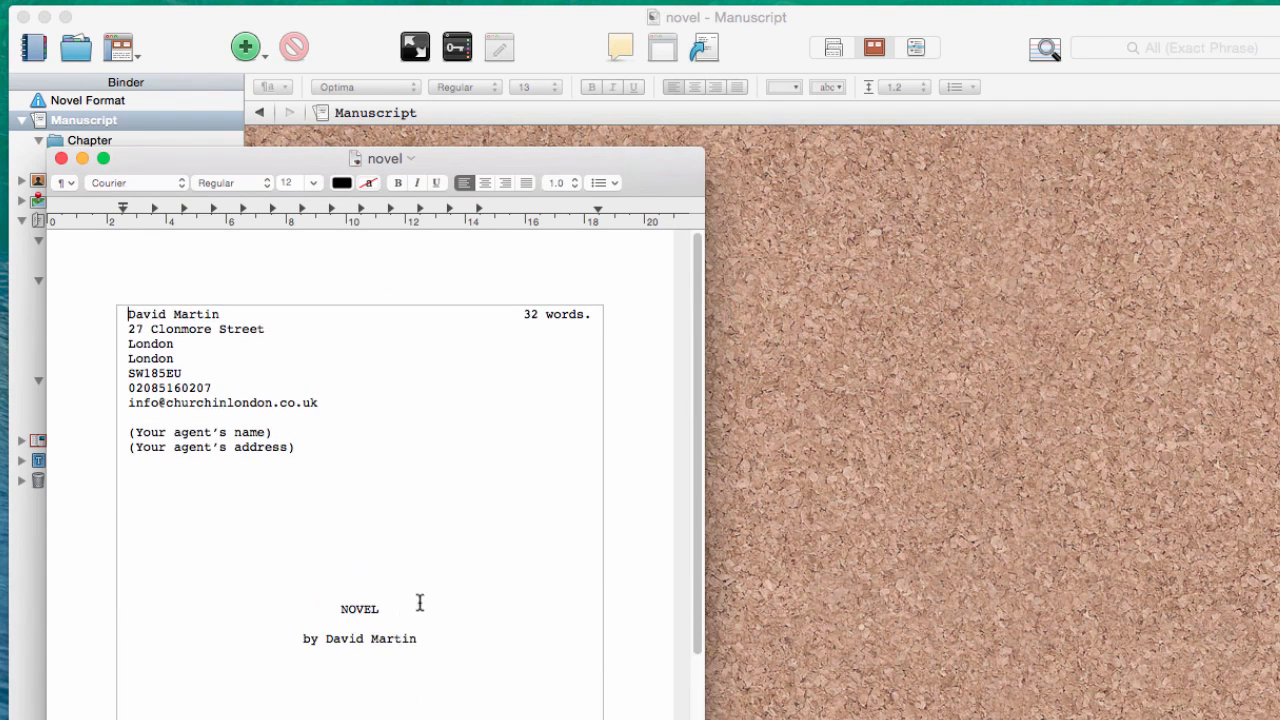
pyautogui.click(61, 158)
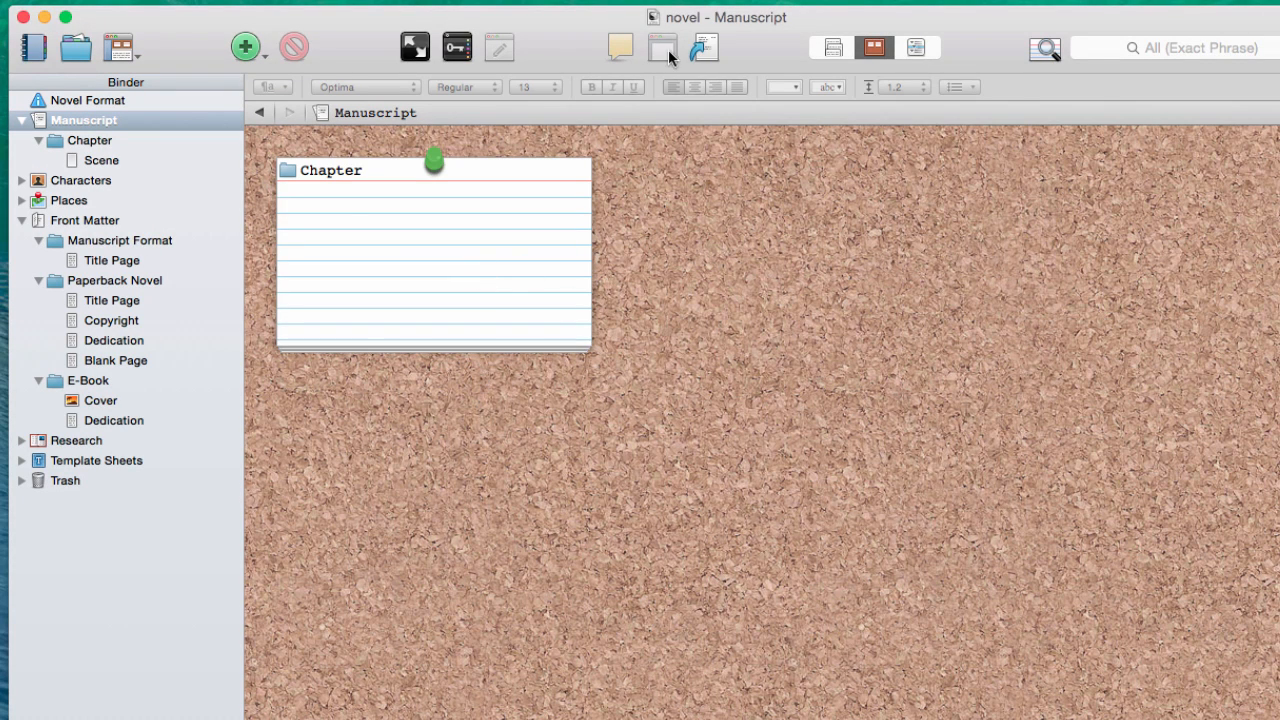
# Reopen the Compile settings and set the format to E-book
pyautogui.click(702, 48)
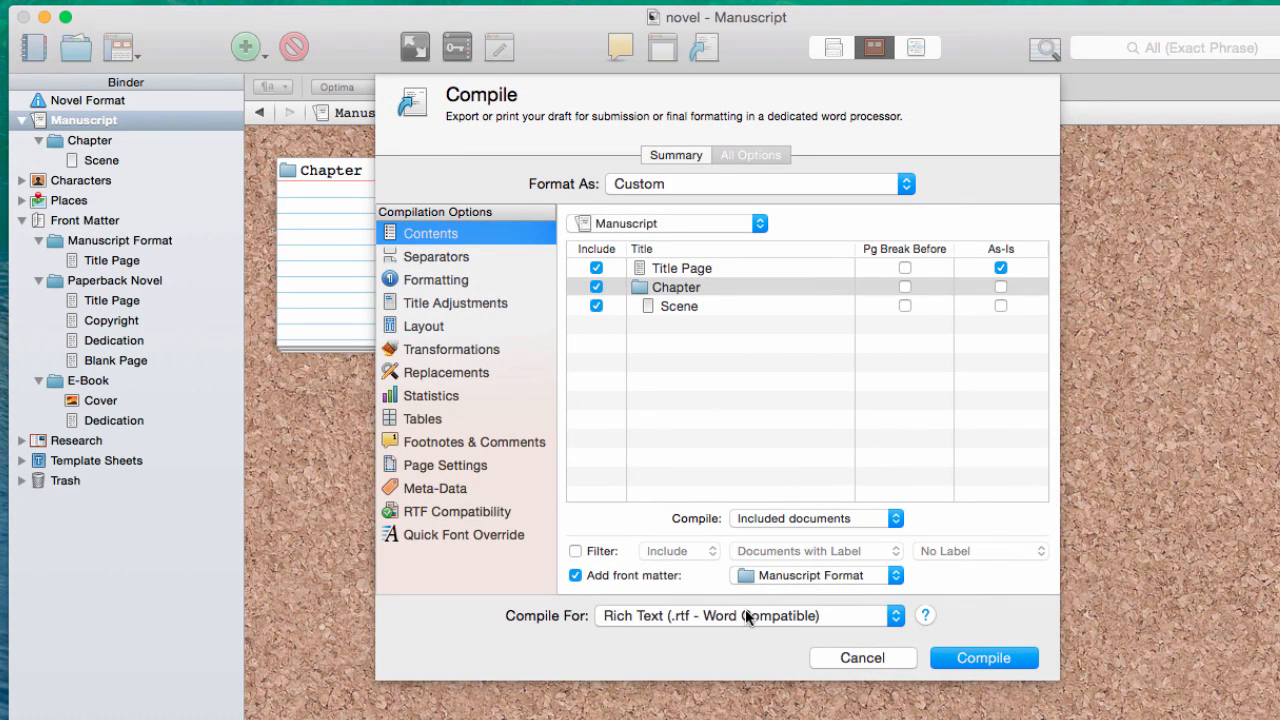
pyautogui.click(700, 184)
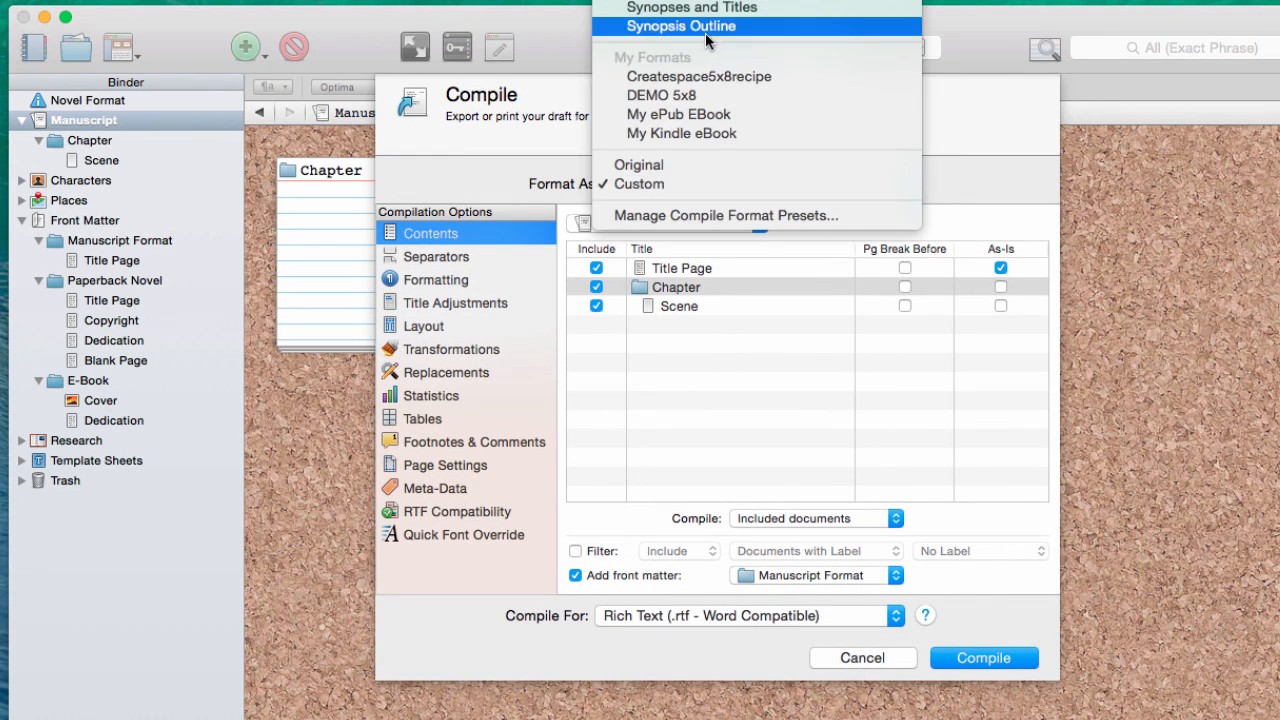
pyautogui.scroll(8, 705, 38)
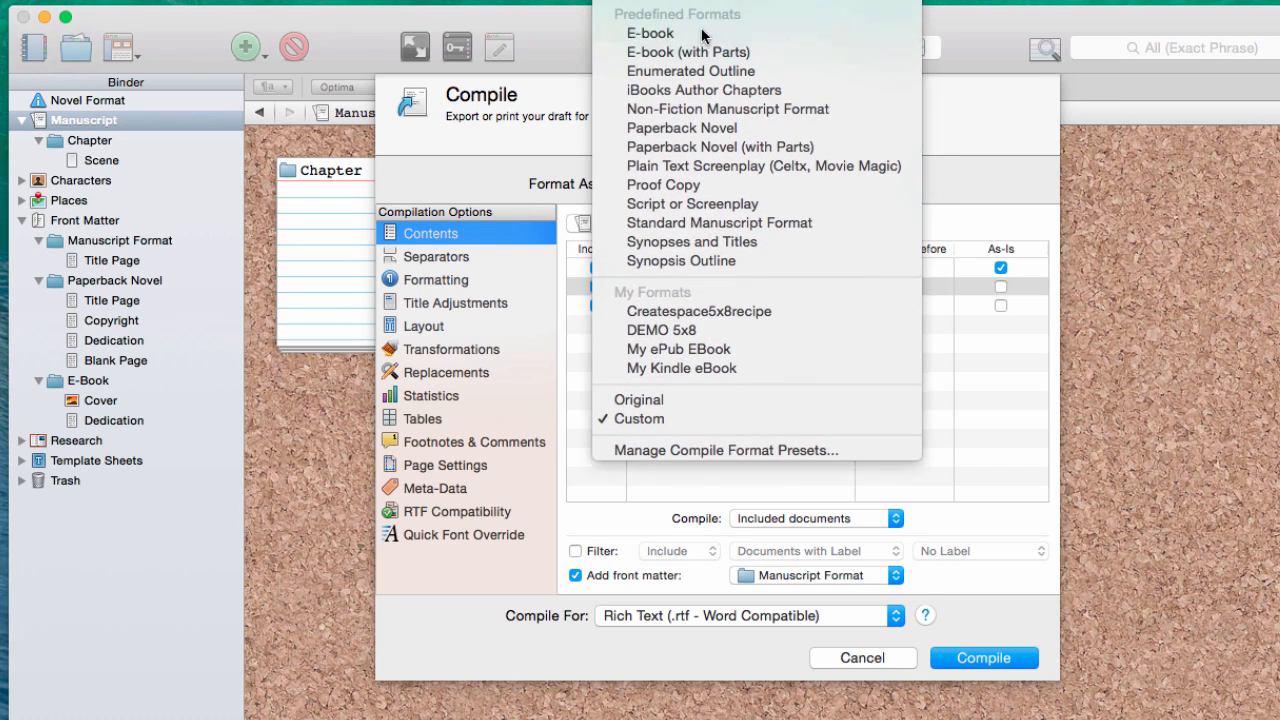
pyautogui.click(703, 36)
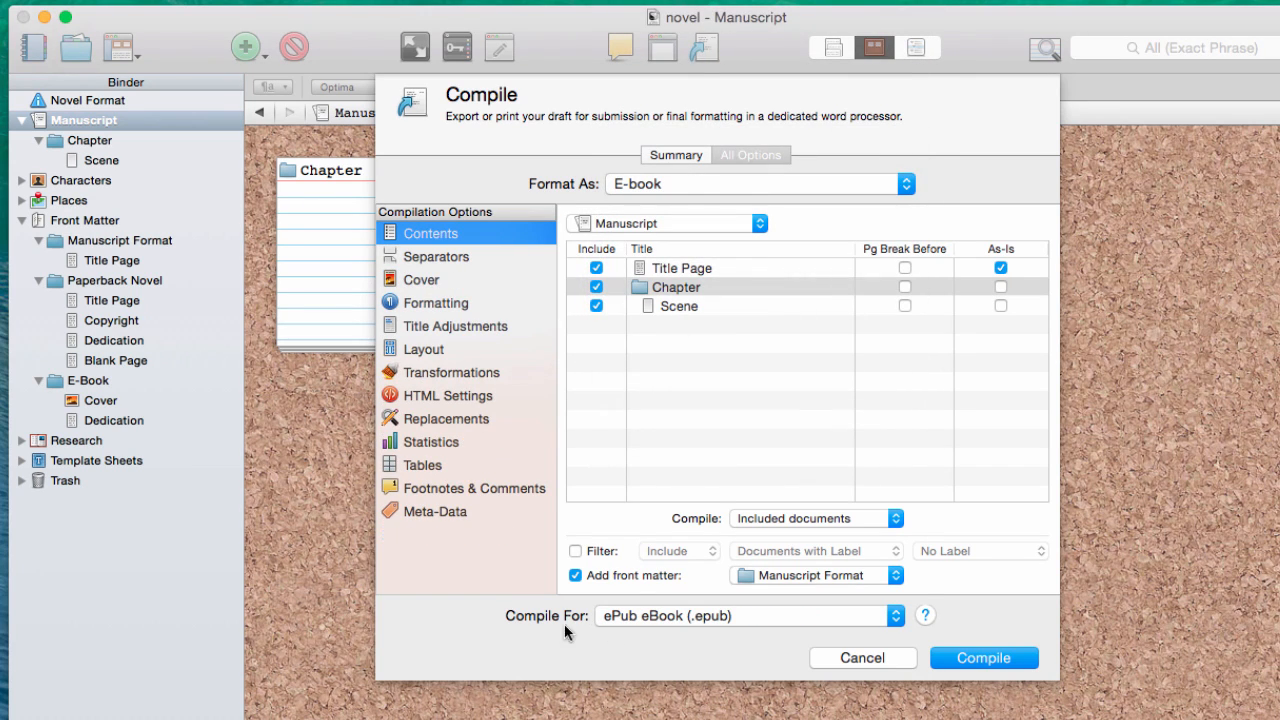
# Set the front matter to the E-Book folder, and start the ePub export but cancel it before saving
pyautogui.click(735, 583)
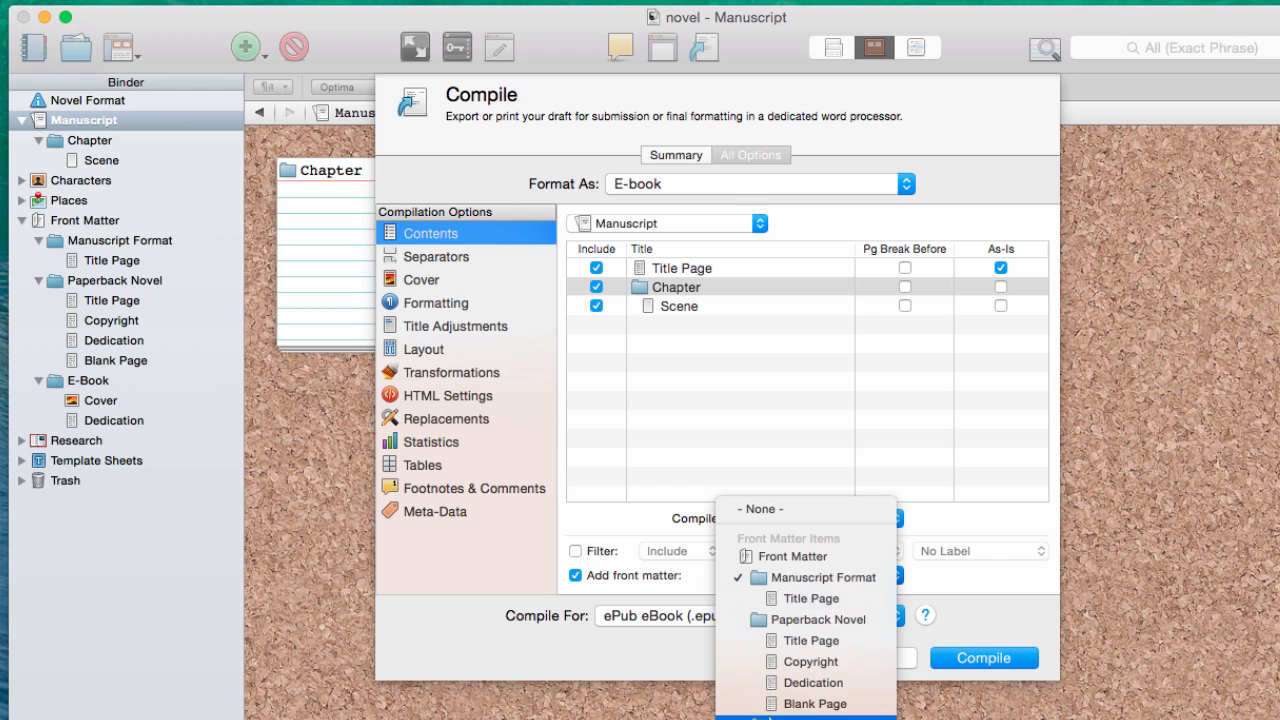
pyautogui.click(790, 705)
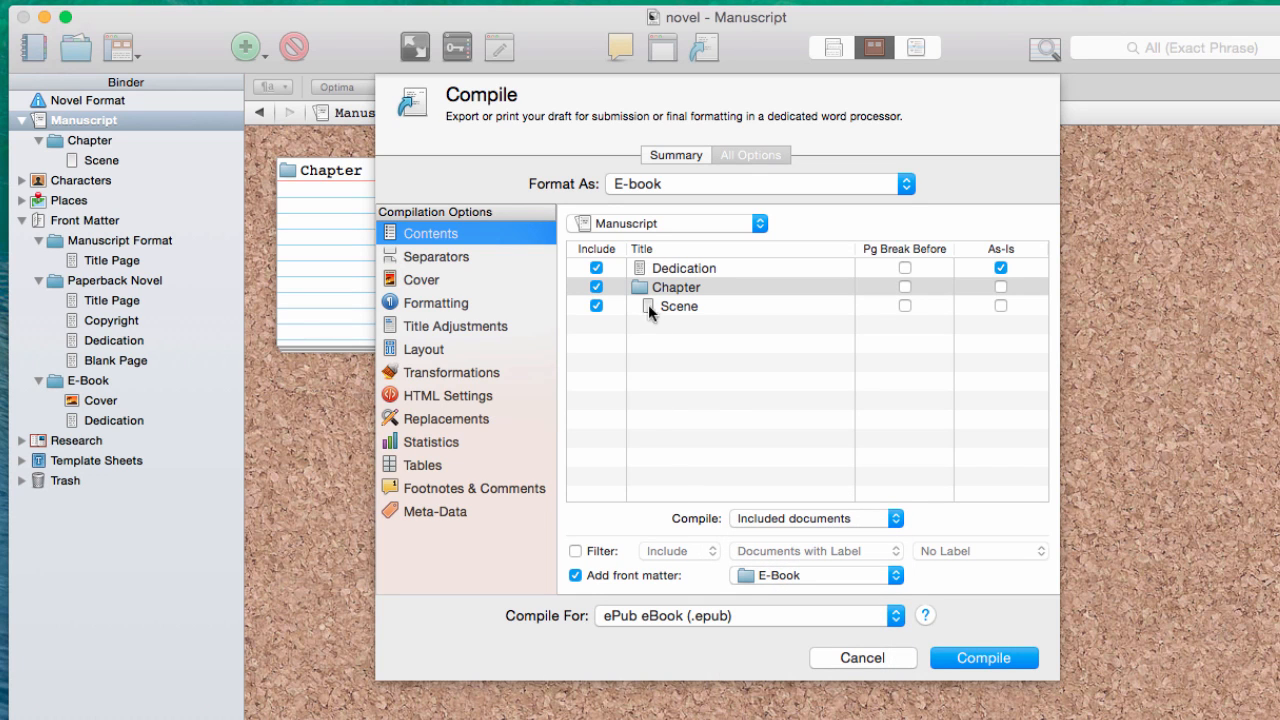
pyautogui.click(980, 659)
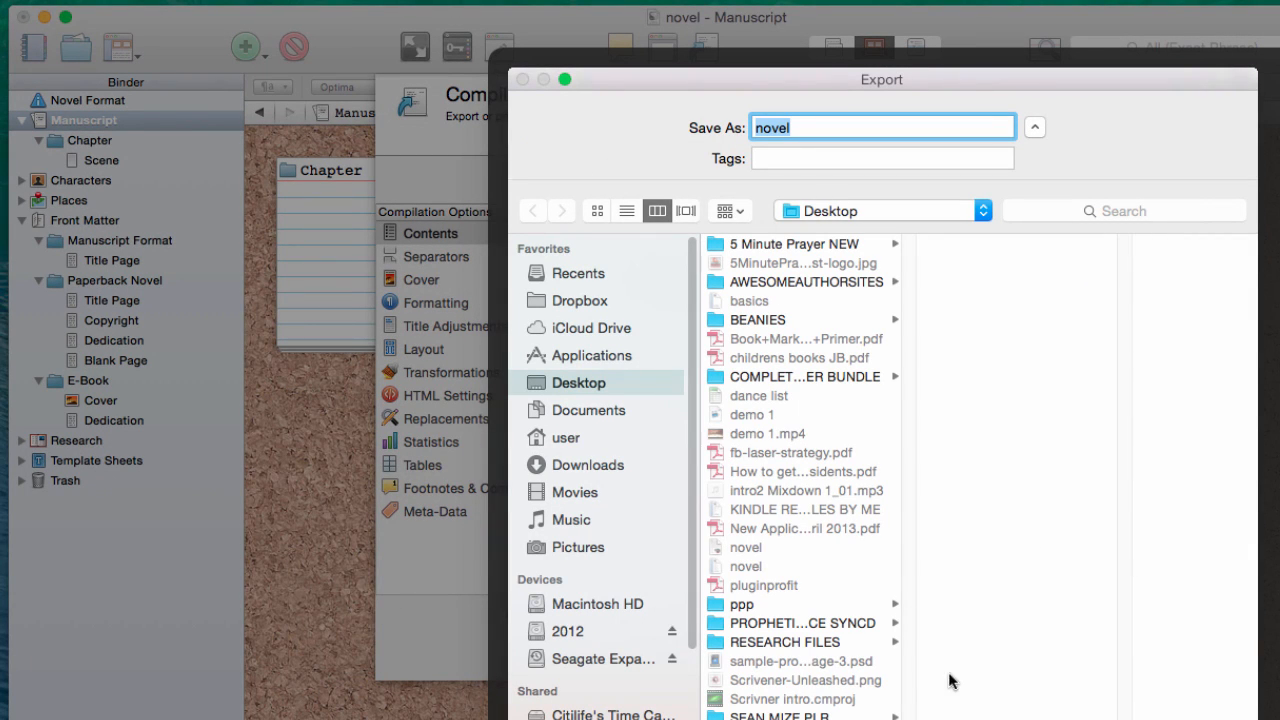
pyautogui.press('Escape')
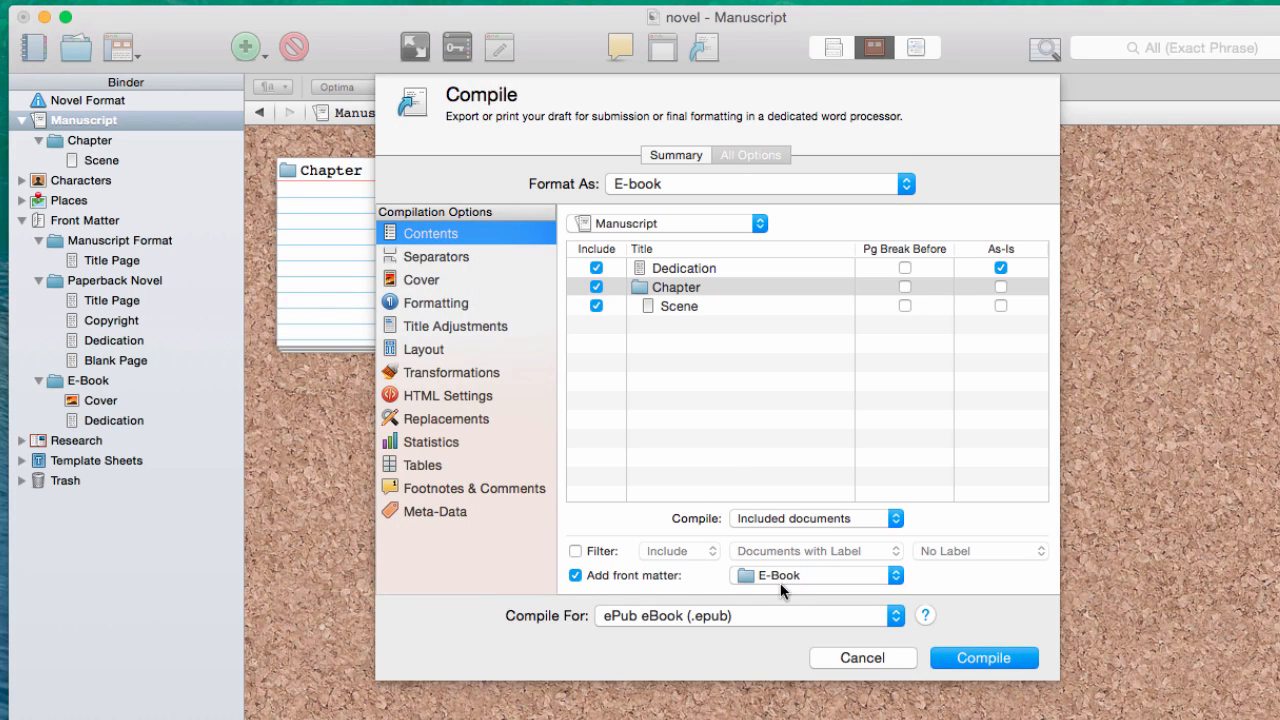
# Set the compile output to Kindle eBook (.mobi) and change the text, folder, and folder-and-text separators to Section break
pyautogui.click(734, 616)
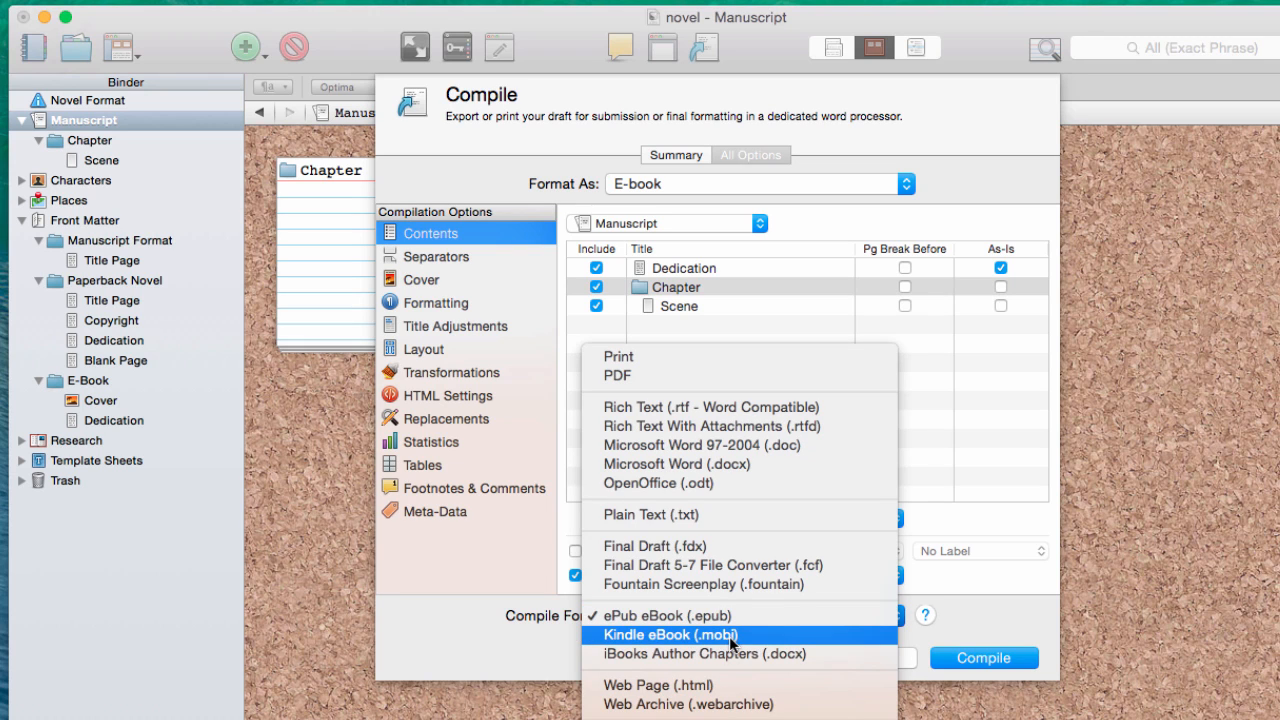
pyautogui.click(730, 636)
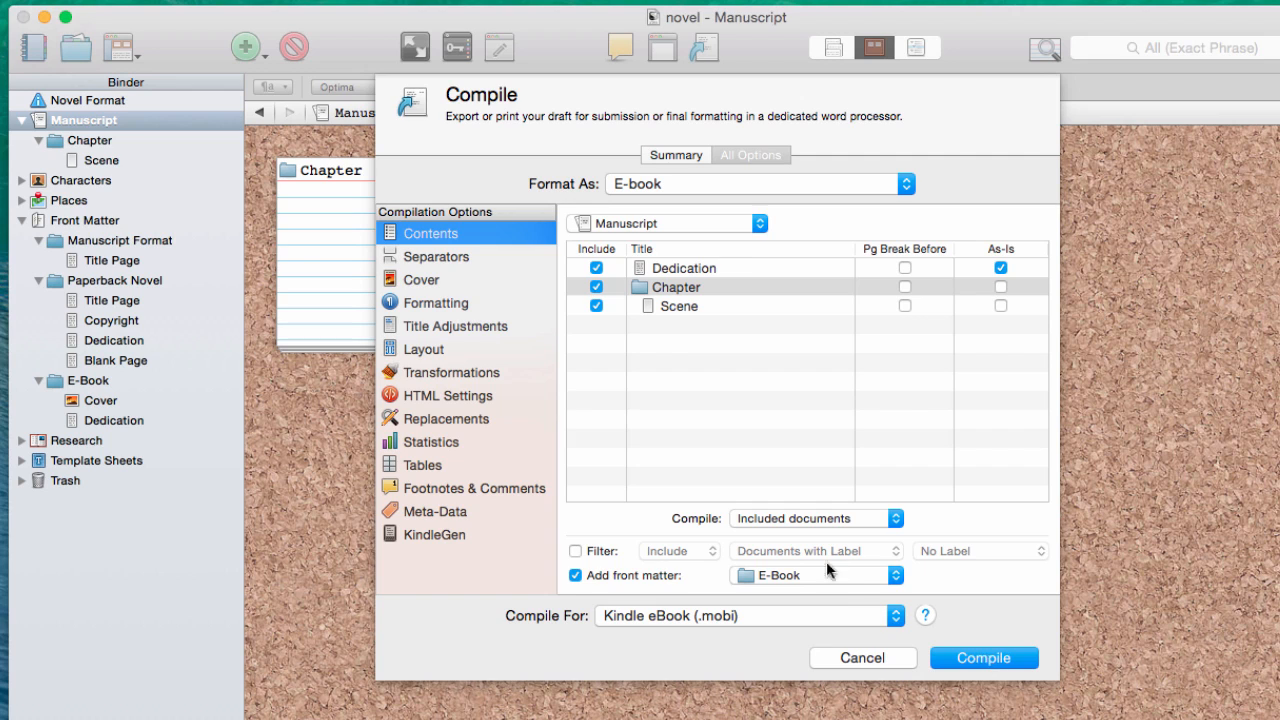
pyautogui.click(437, 262)
pyautogui.click(672, 255)
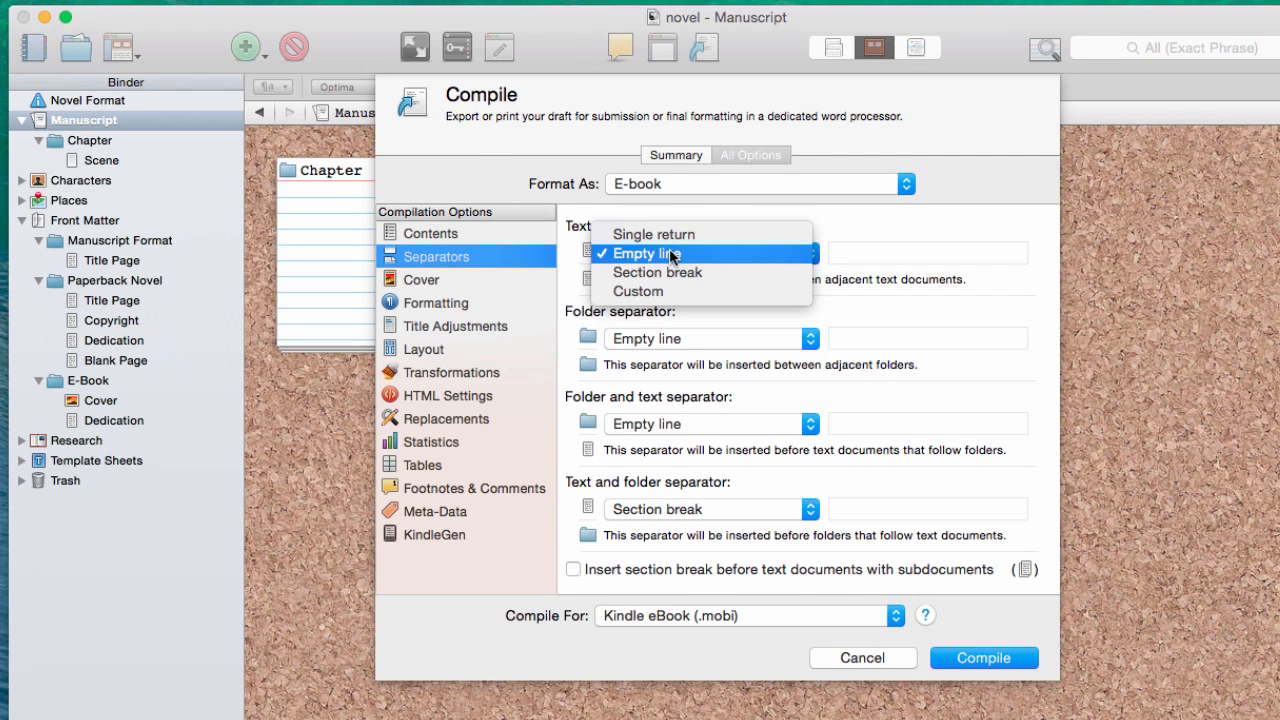
pyautogui.click(670, 270)
pyautogui.click(673, 340)
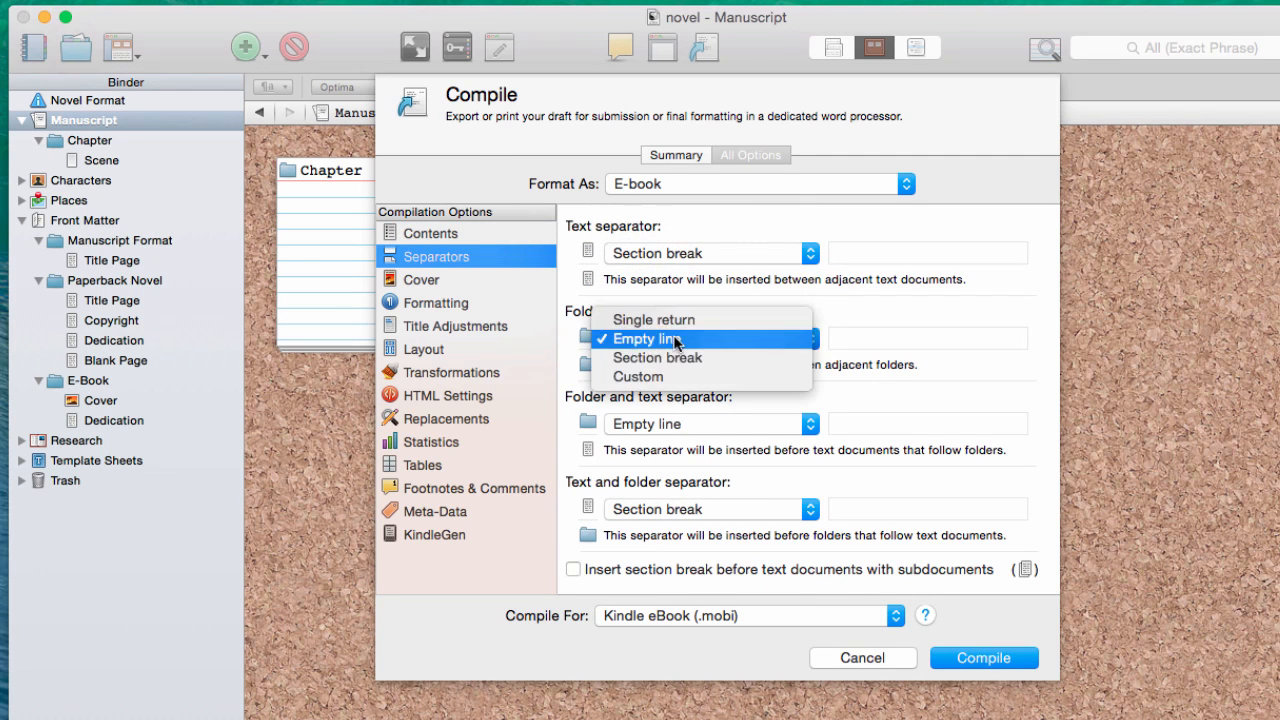
pyautogui.click(673, 358)
pyautogui.click(686, 424)
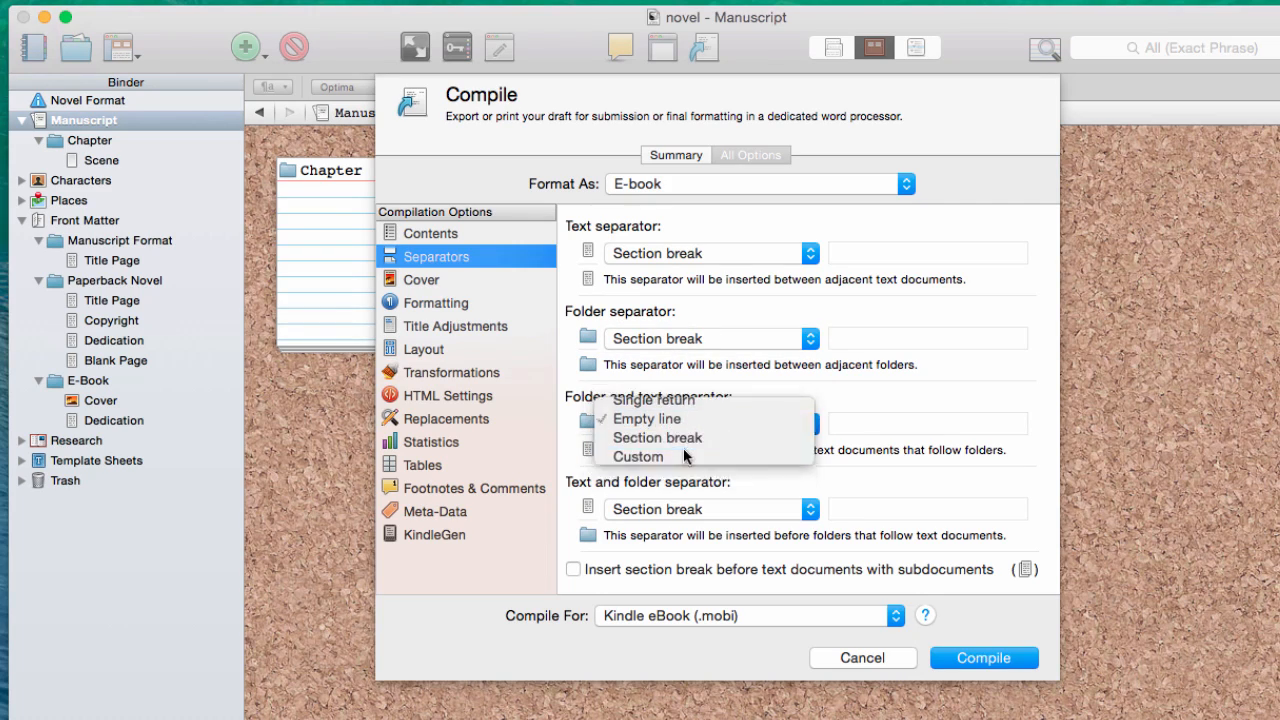
pyautogui.click(684, 444)
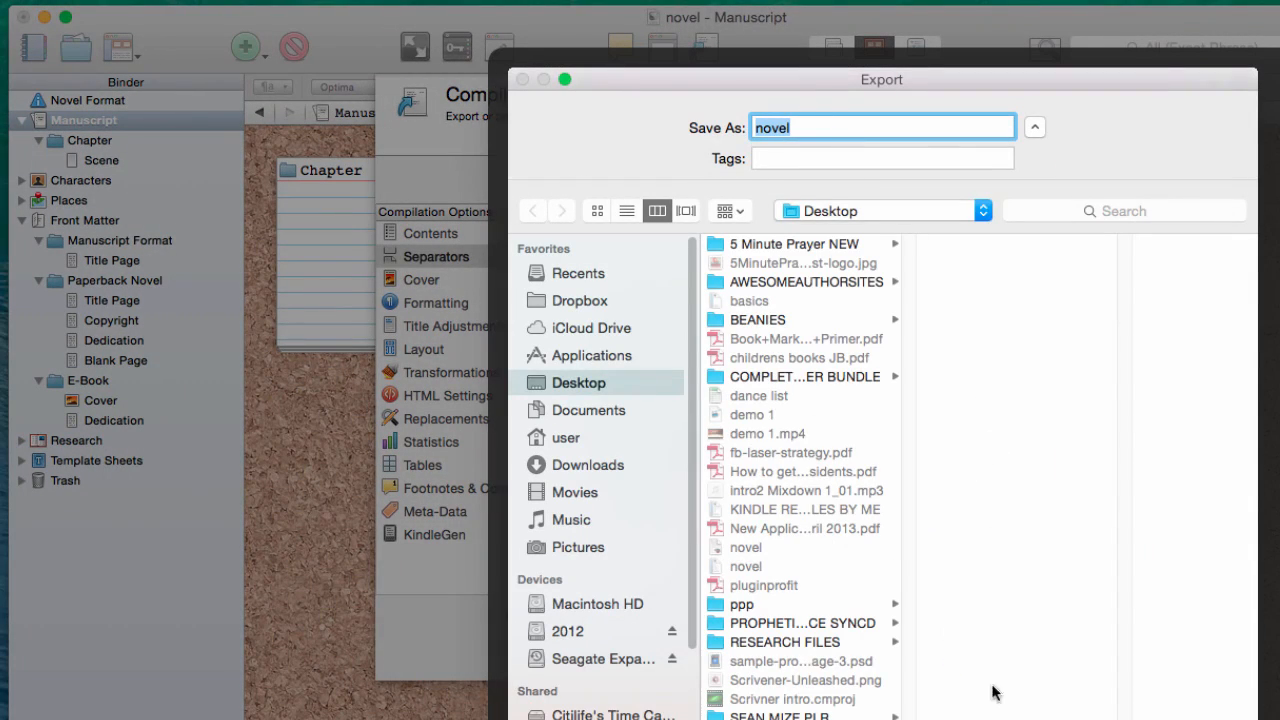
# Export the Kindle eBook as novel to the Desktop and place its file icon below the RTF file
pyautogui.click(1200, 718)
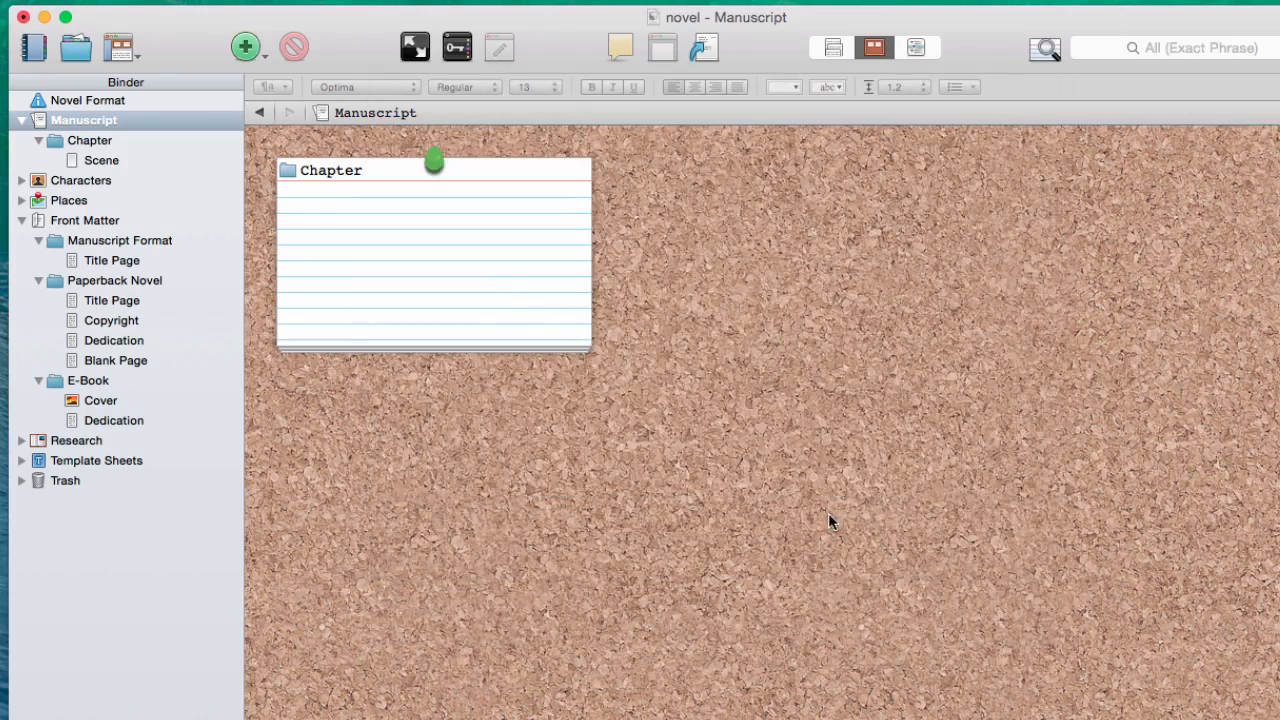
pyautogui.click(1270, 480)
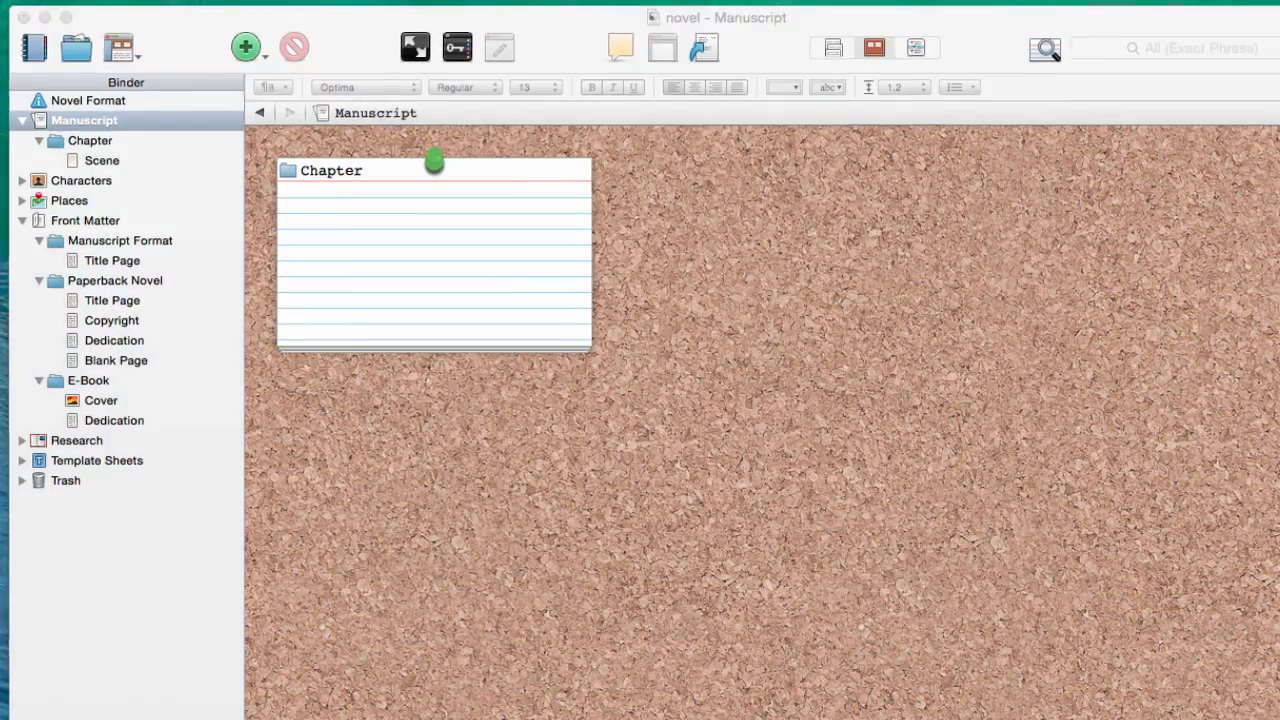
pyautogui.moveTo(1270, 480); pyautogui.dragTo(1184, 382)
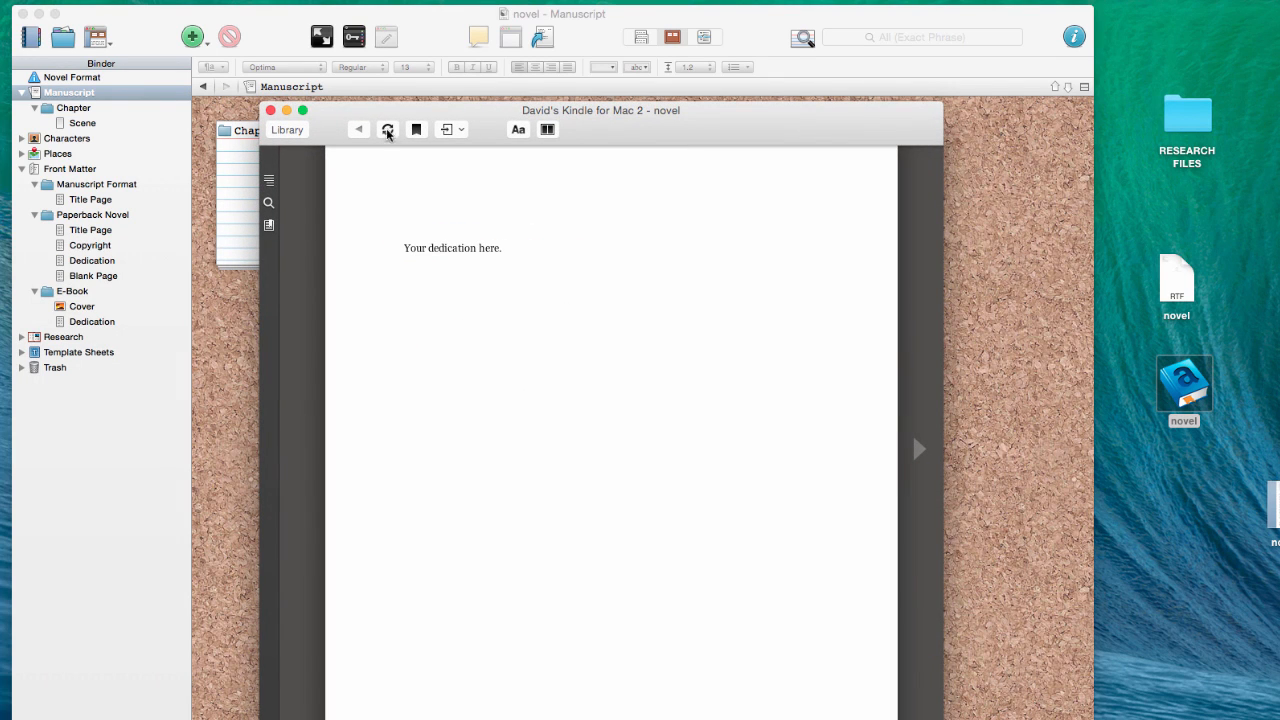
# Review the cover, table of contents and dedication page of the compiled book in Kindle, and return to the cover
pyautogui.click(460, 135)
pyautogui.click(466, 147)
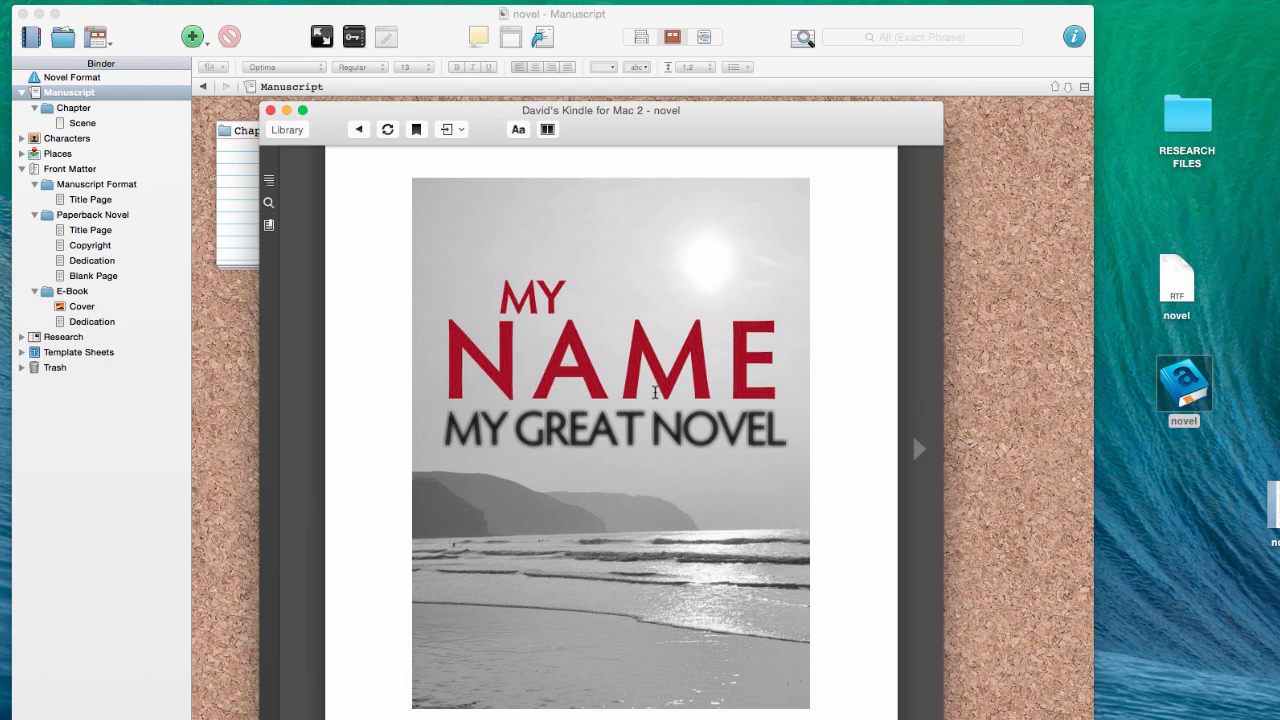
pyautogui.click(462, 135)
pyautogui.click(462, 166)
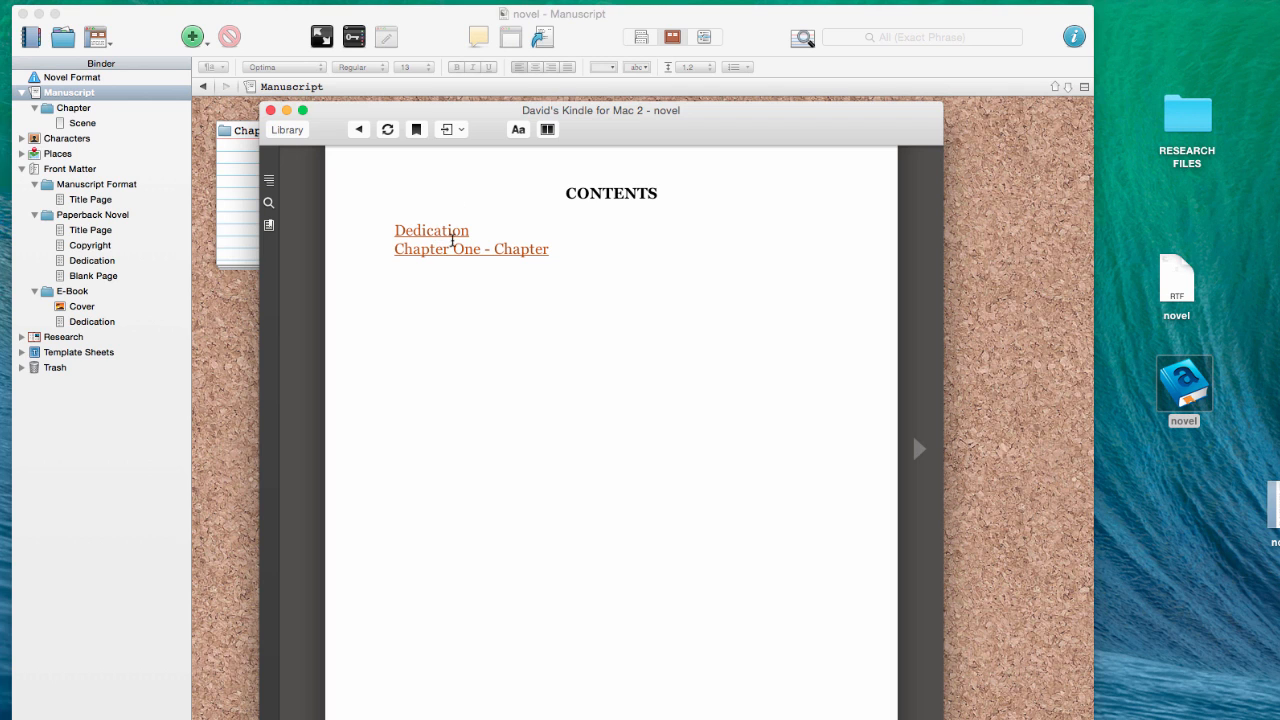
pyautogui.click(439, 236)
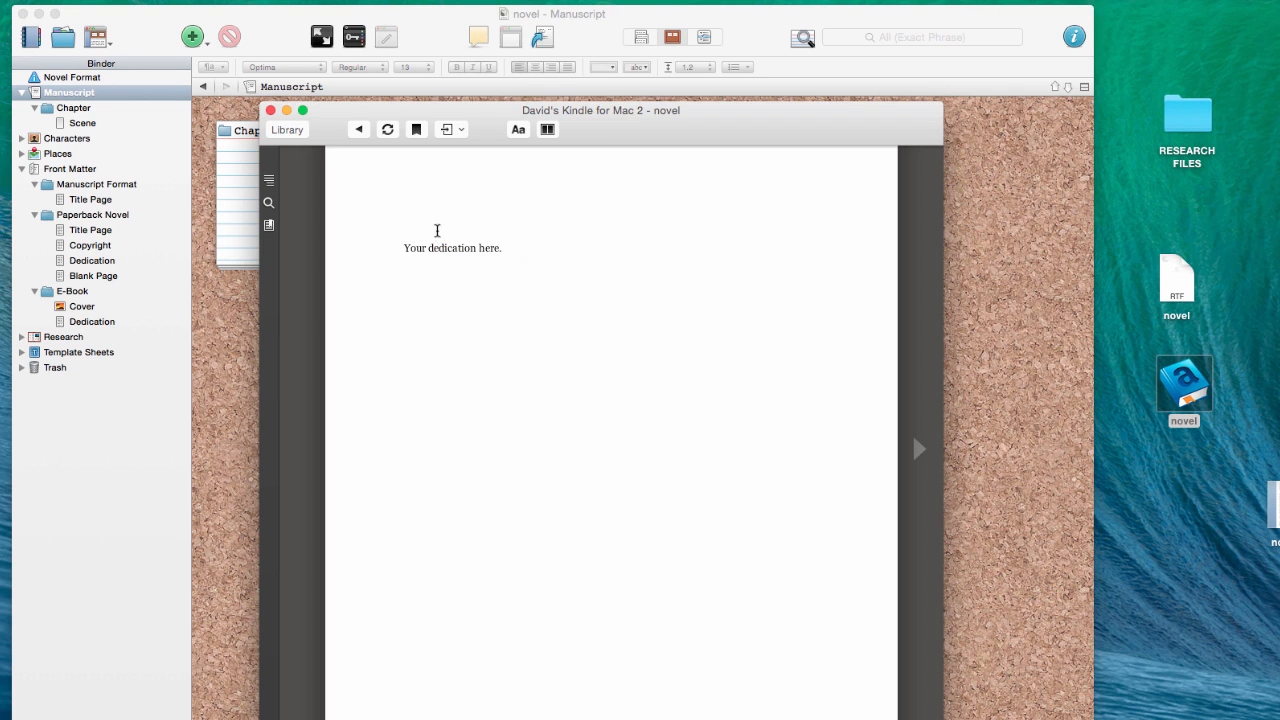
pyautogui.press('Left')
pyautogui.press('Left')
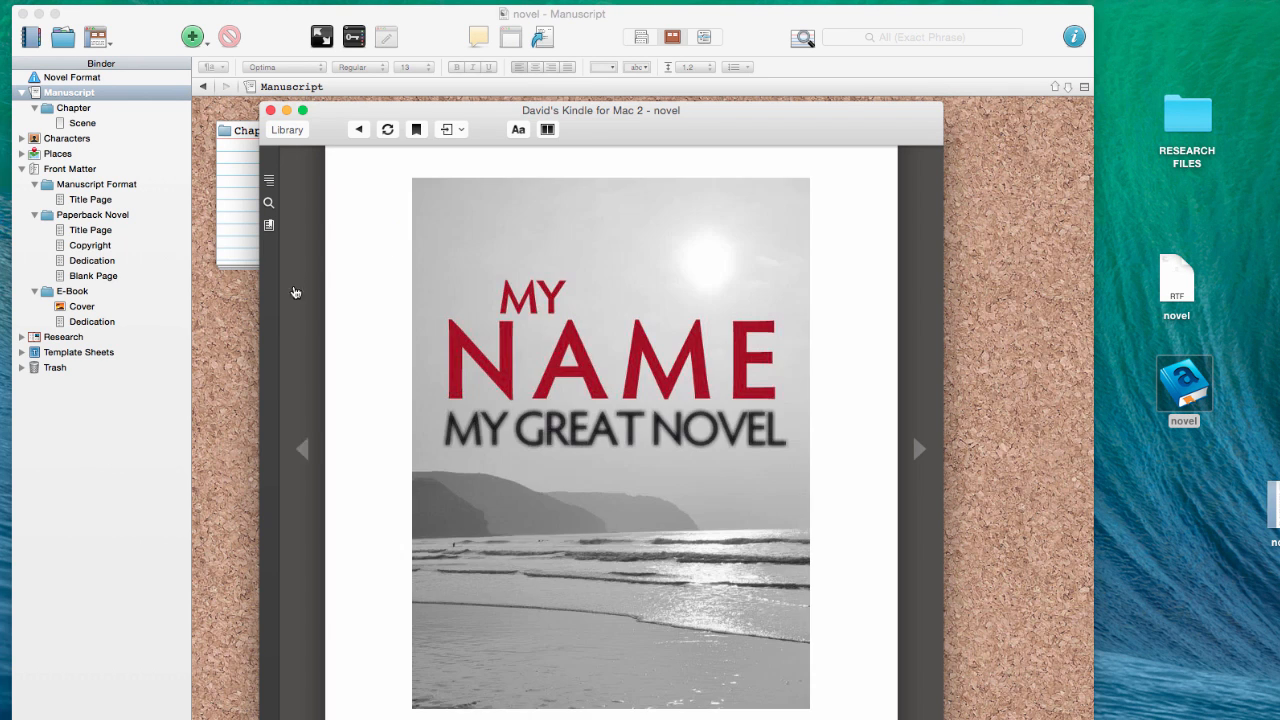
# Check the E-Book front matter dedication in Scrivener, and page through the Kindle book from the cover to Chapter One before closing it
pyautogui.click(101, 323)
pyautogui.click(87, 324)
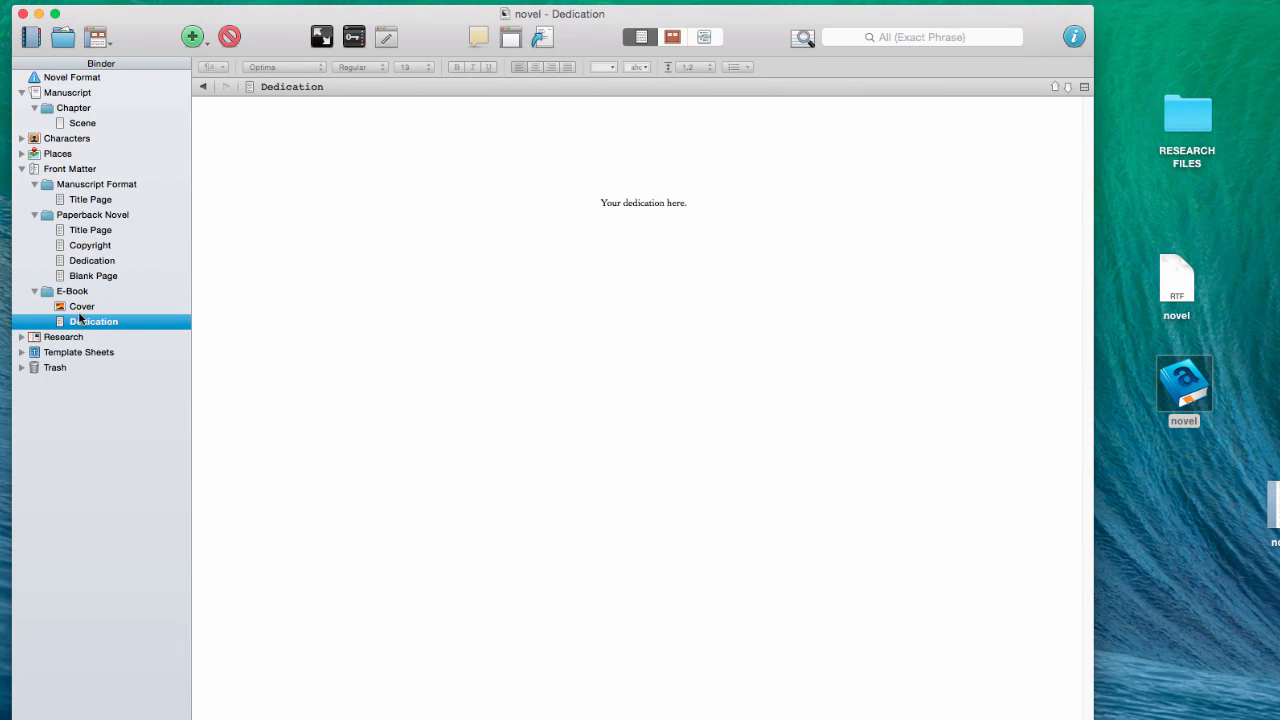
pyautogui.doubleClick(1172, 384)
pyautogui.click(815, 427)
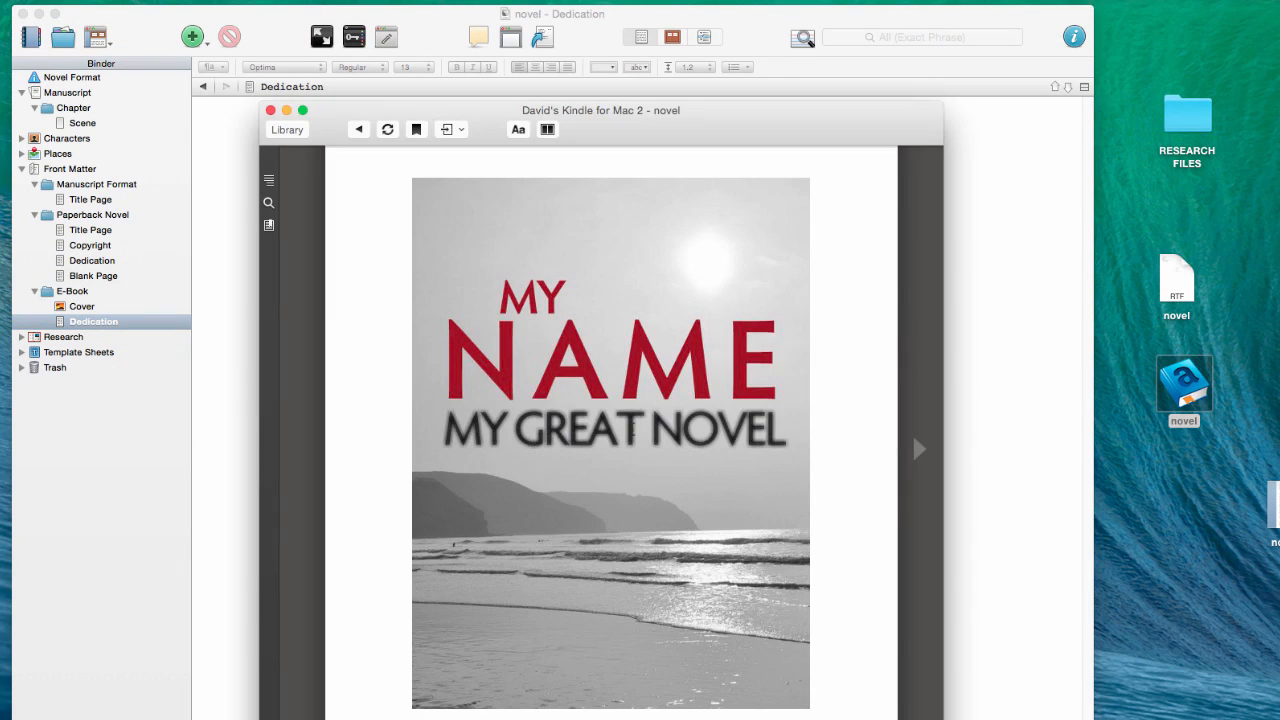
pyautogui.click(916, 450)
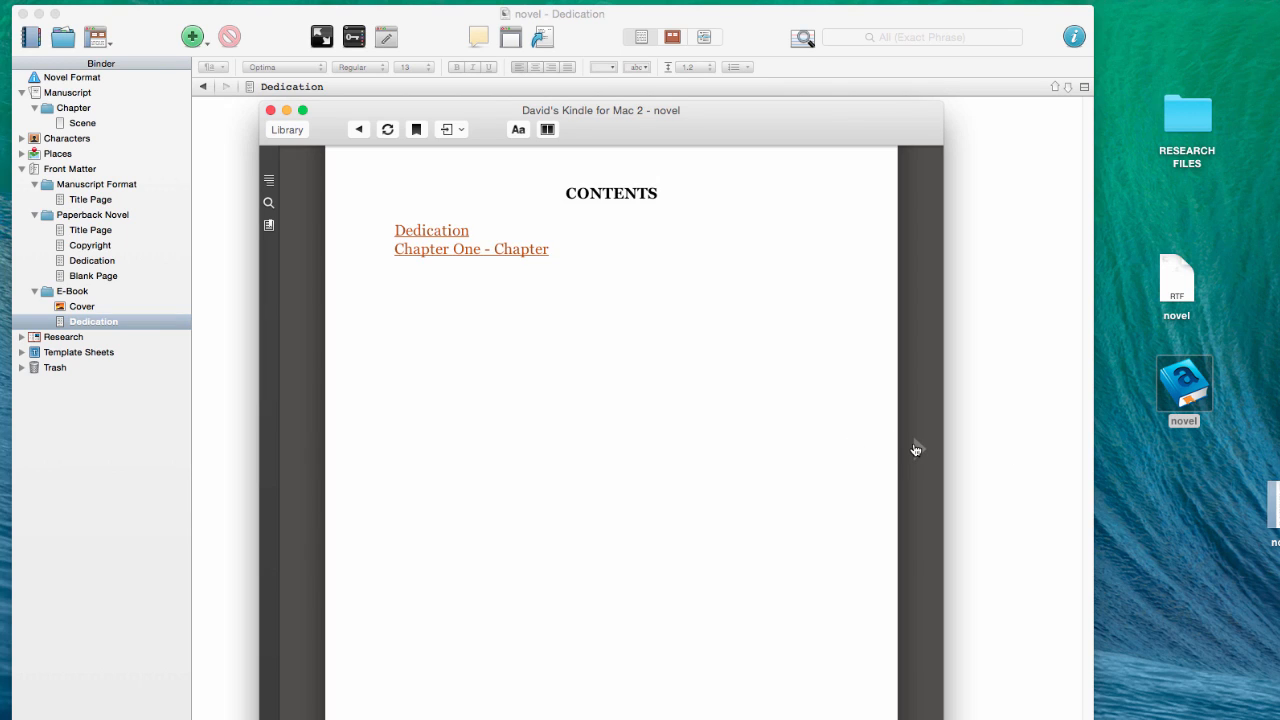
pyautogui.click(916, 450)
pyautogui.click(916, 450)
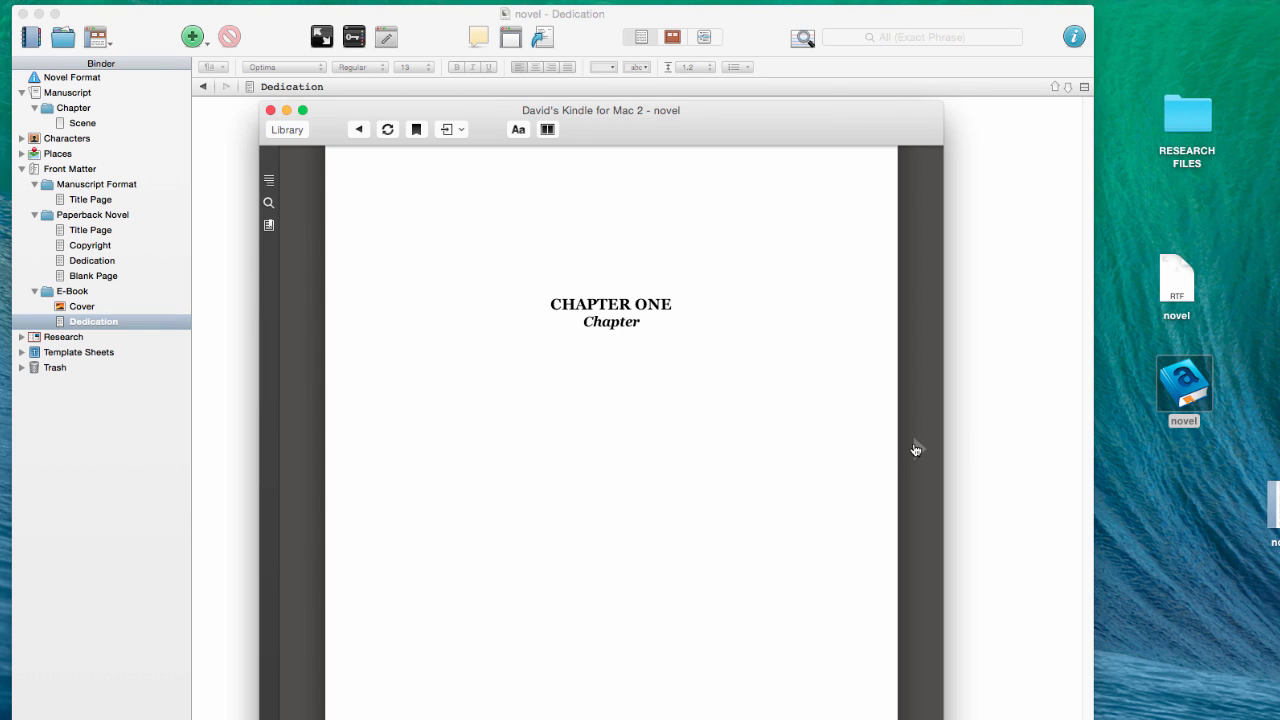
pyautogui.click(270, 111)
# Reopen the Compile settings, choose the Paperback Novel format and set the text separator to Page break
pyautogui.click(439, 42)
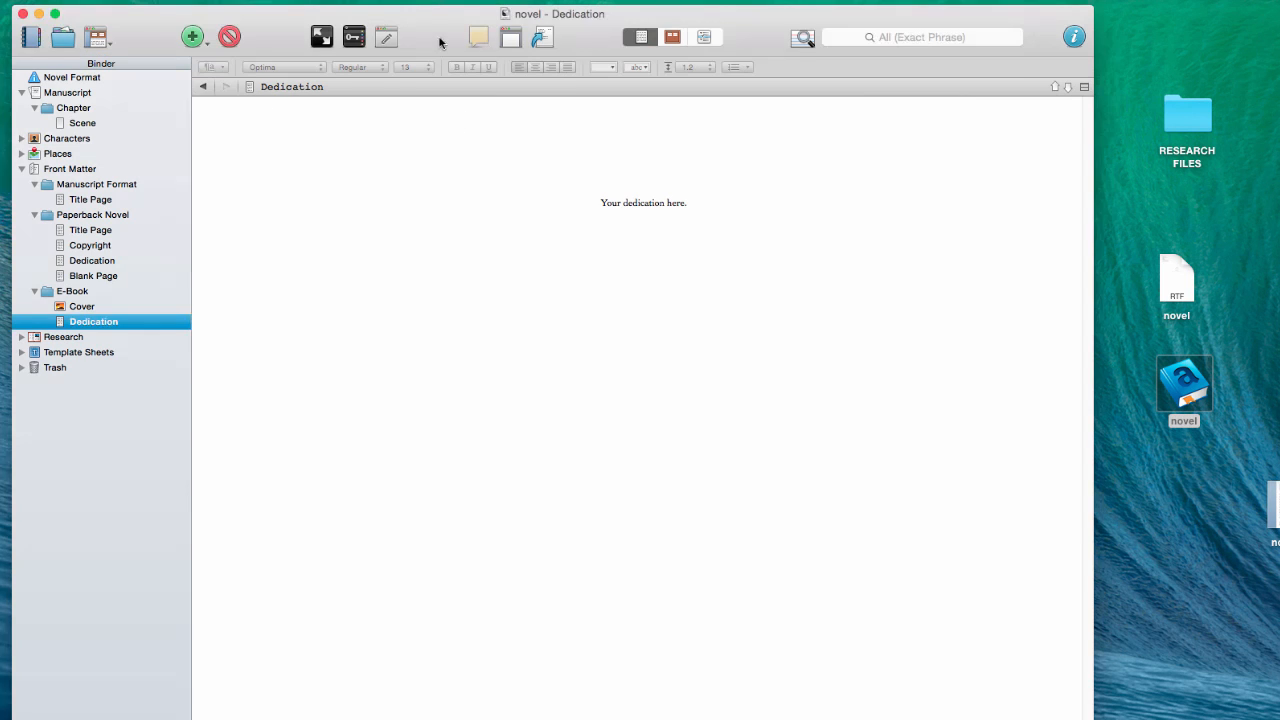
pyautogui.click(539, 40)
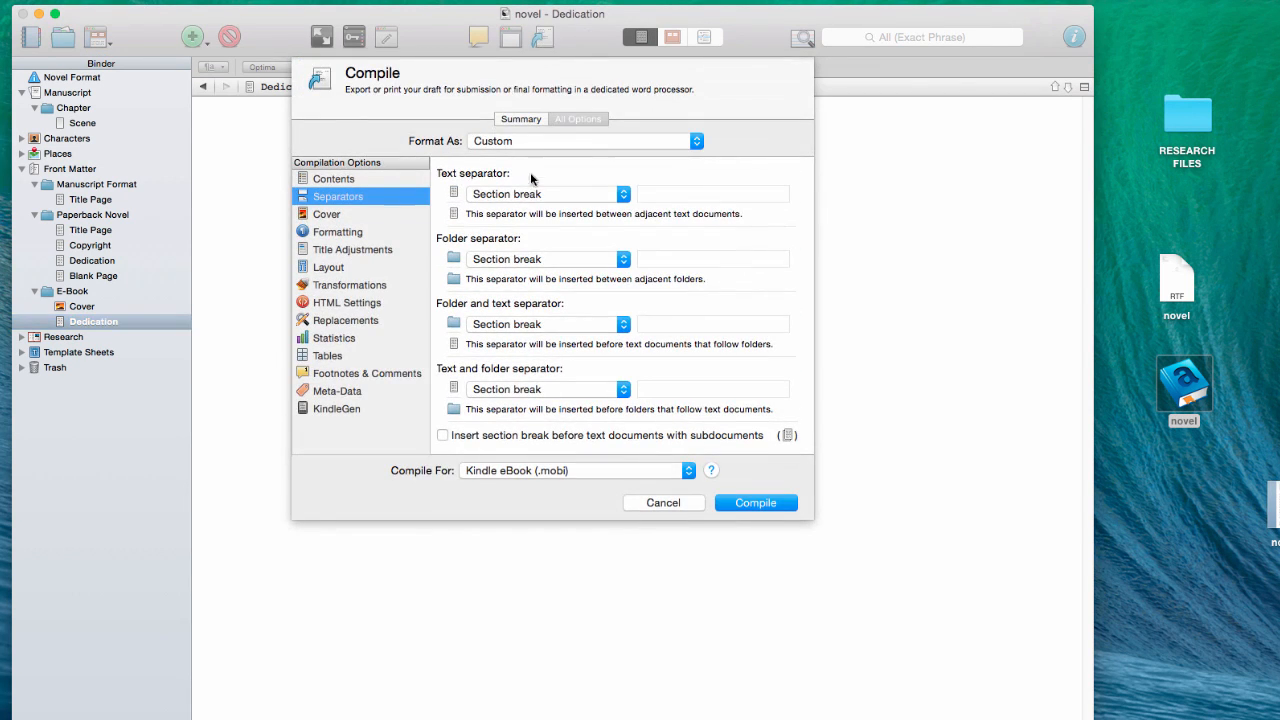
pyautogui.click(534, 146)
pyautogui.moveTo(536, 3)
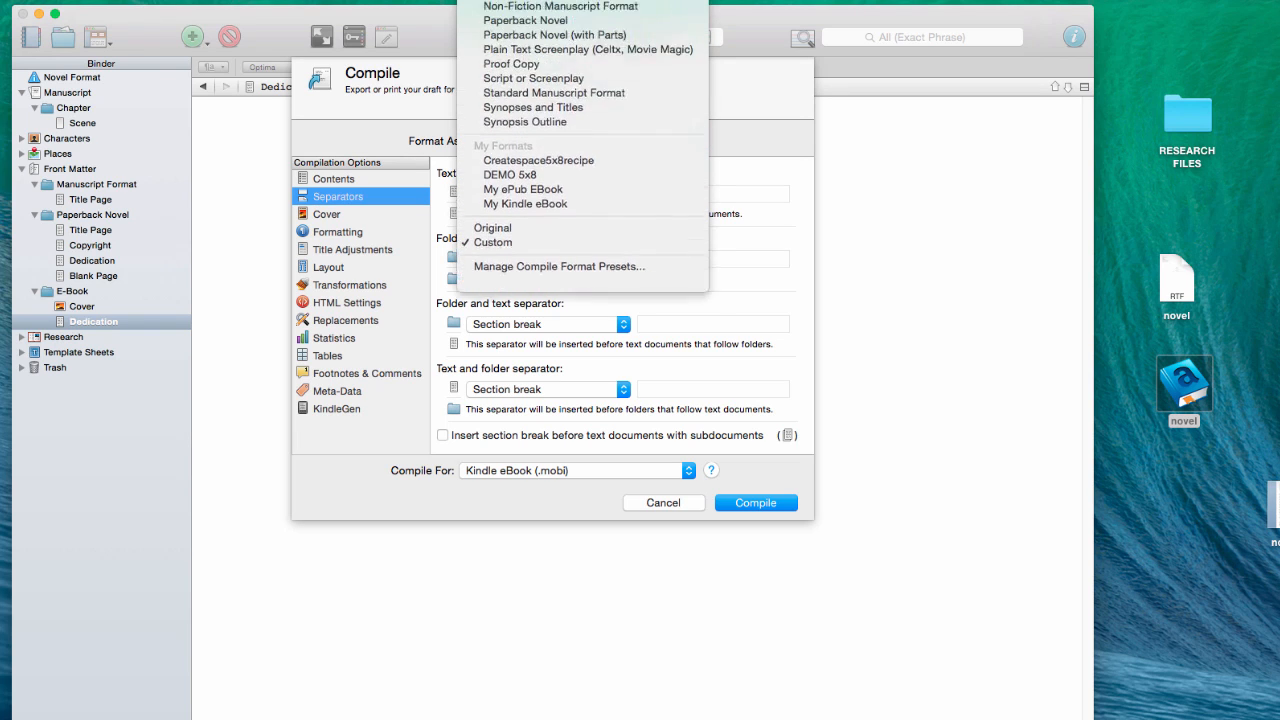
pyautogui.click(530, 98)
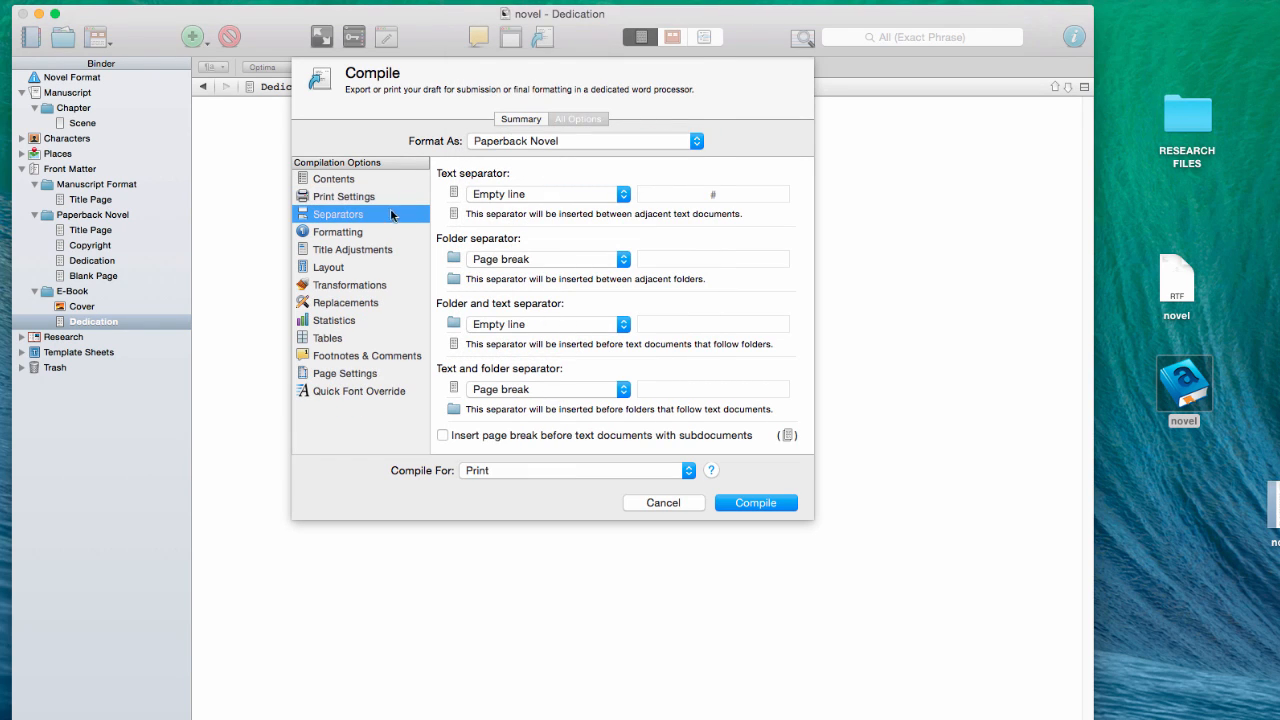
pyautogui.click(550, 194)
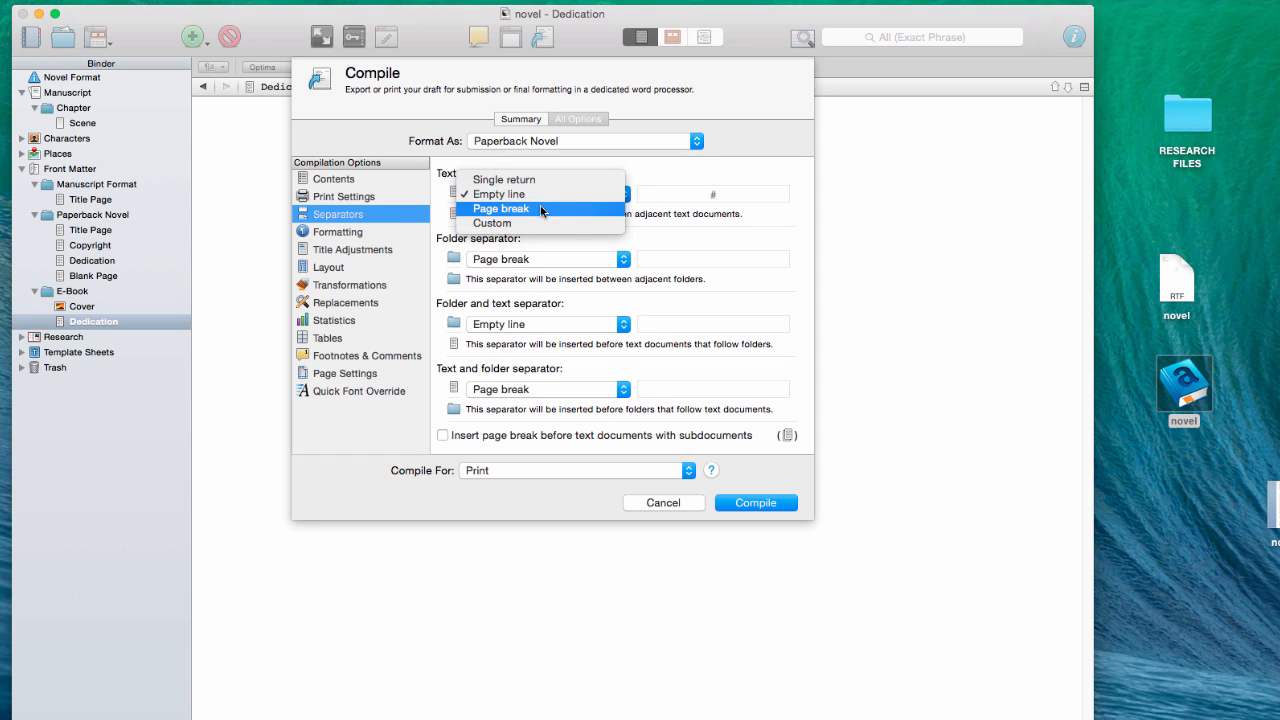
pyautogui.click(541, 209)
# Set the front matter to the Paperback Novel folder and the compile output to PDF
pyautogui.click(349, 196)
pyautogui.click(345, 179)
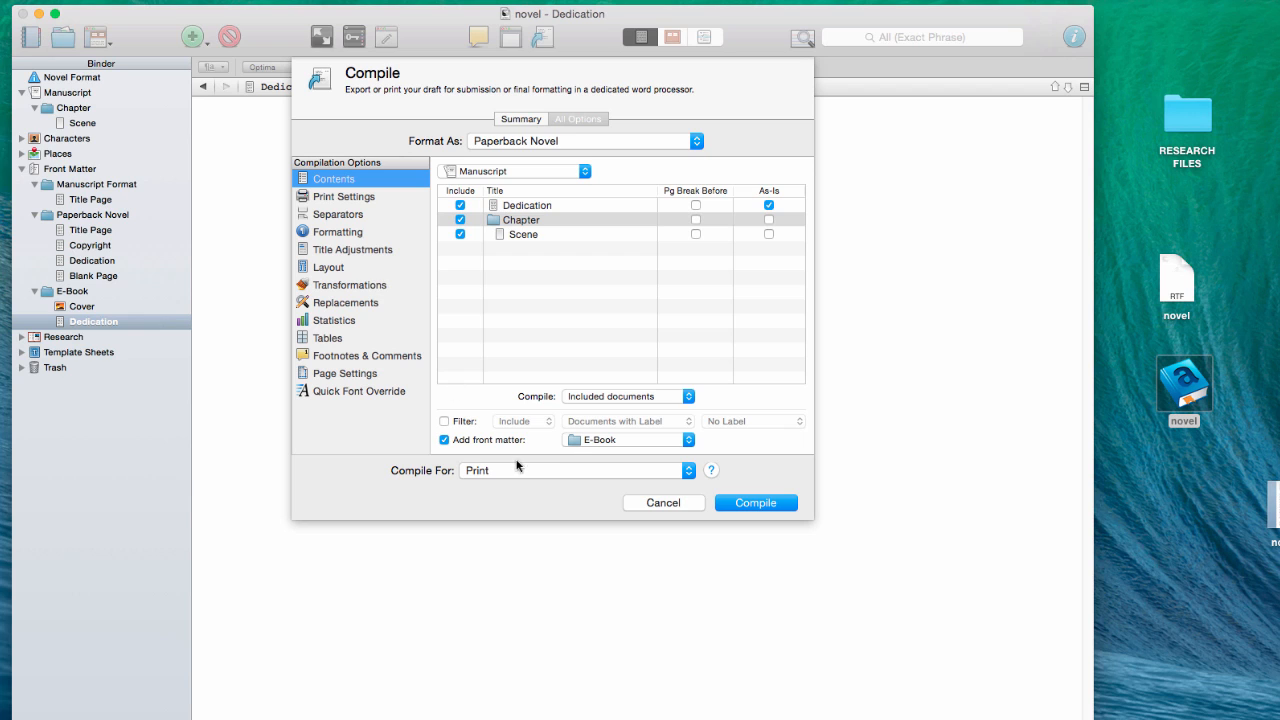
pyautogui.click(586, 441)
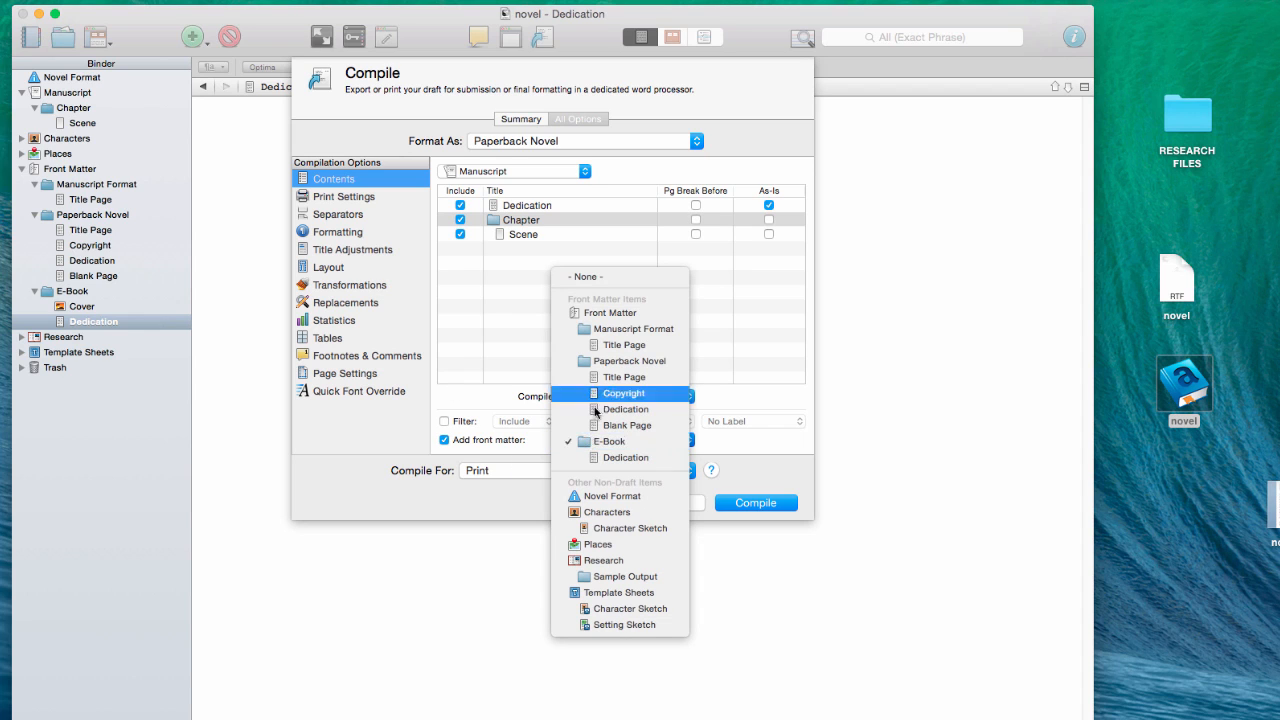
pyautogui.click(612, 364)
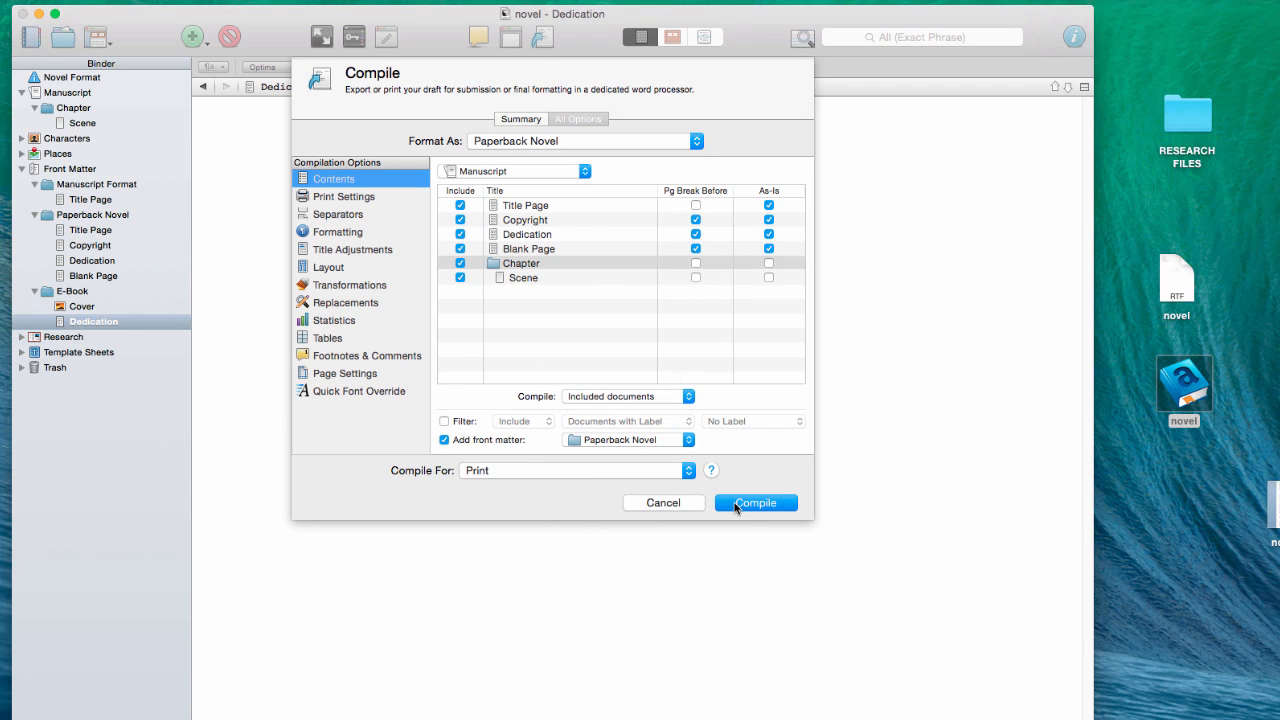
pyautogui.click(573, 467)
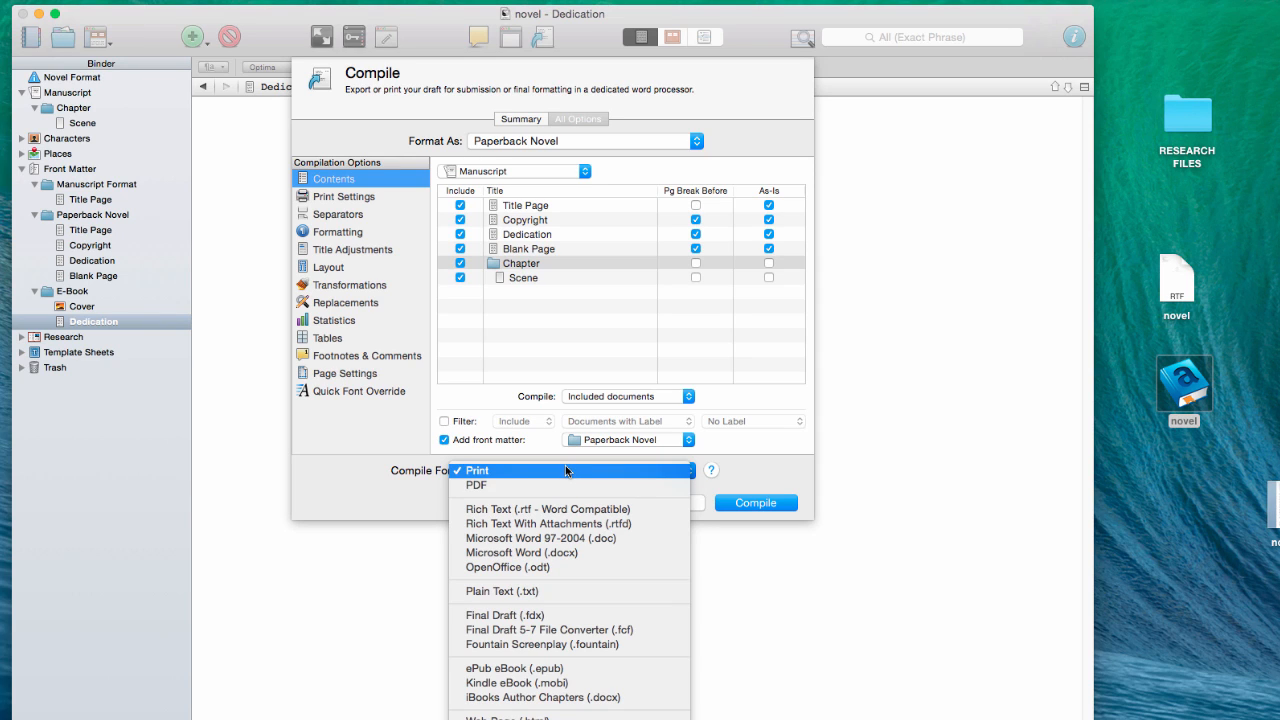
pyautogui.click(562, 484)
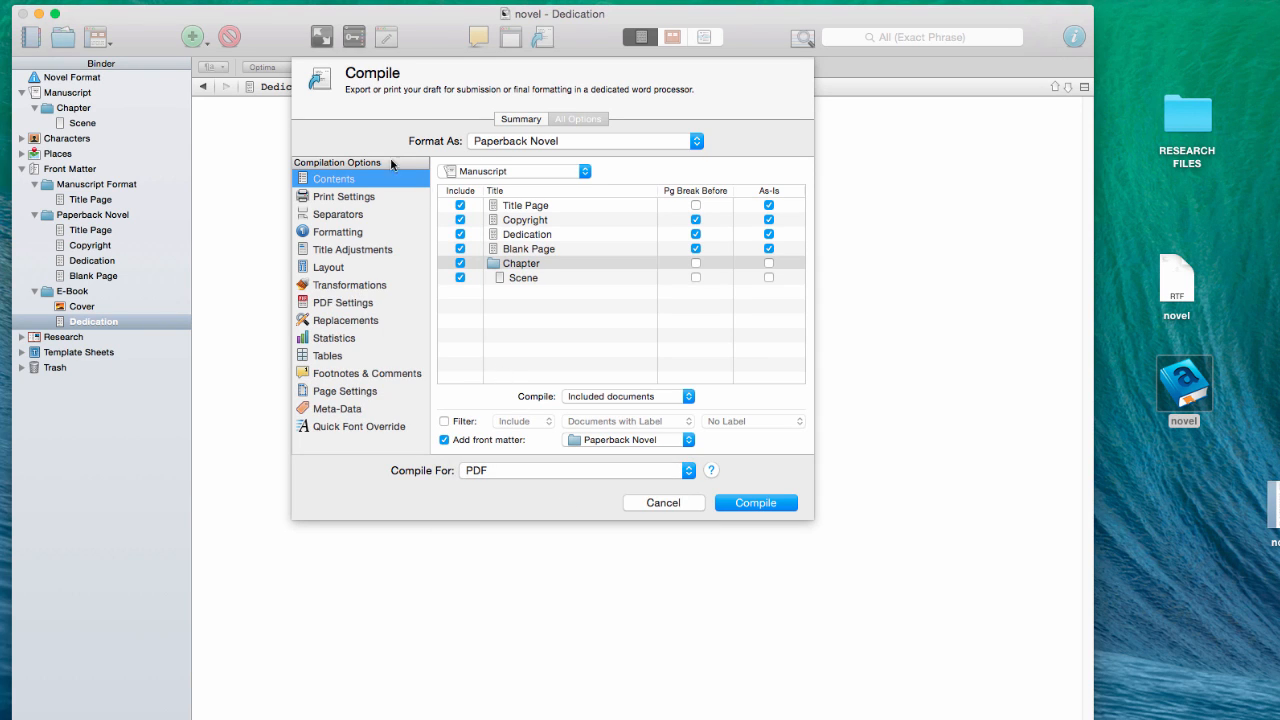
# Check the page settings and contents list, and compile the manuscript as a PDF named novel on the Desktop
pyautogui.click(344, 392)
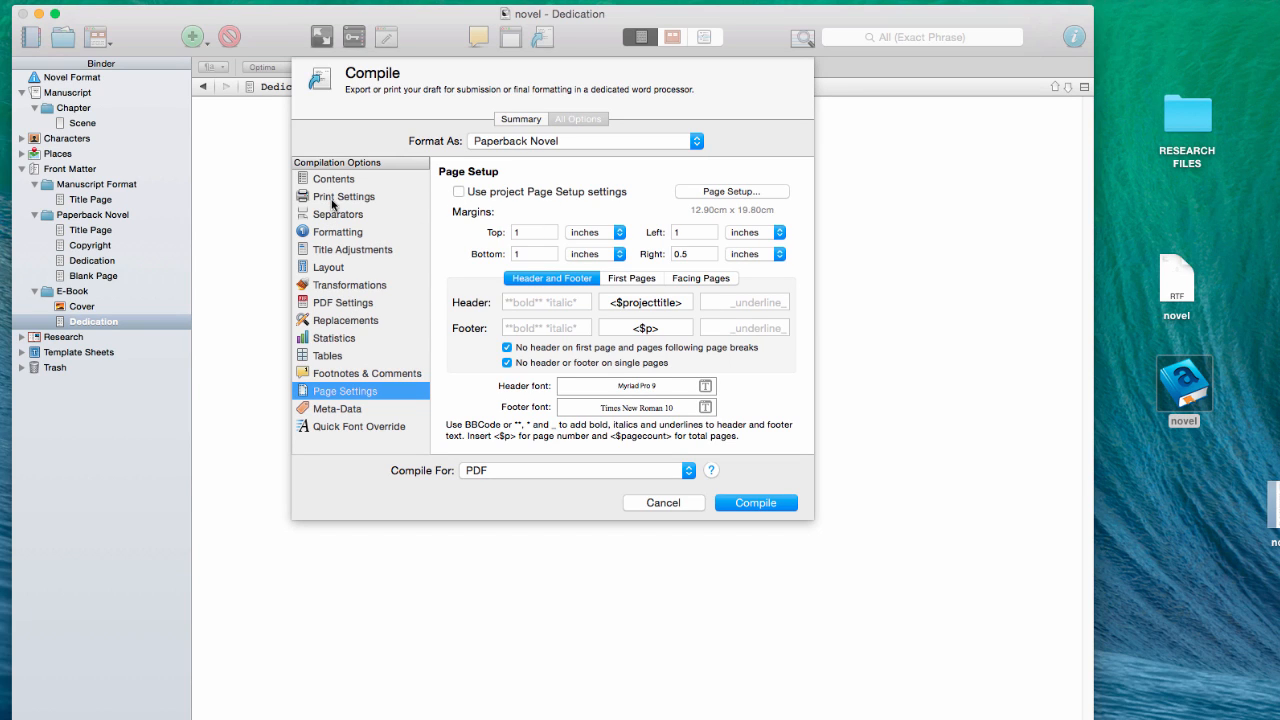
pyautogui.click(333, 179)
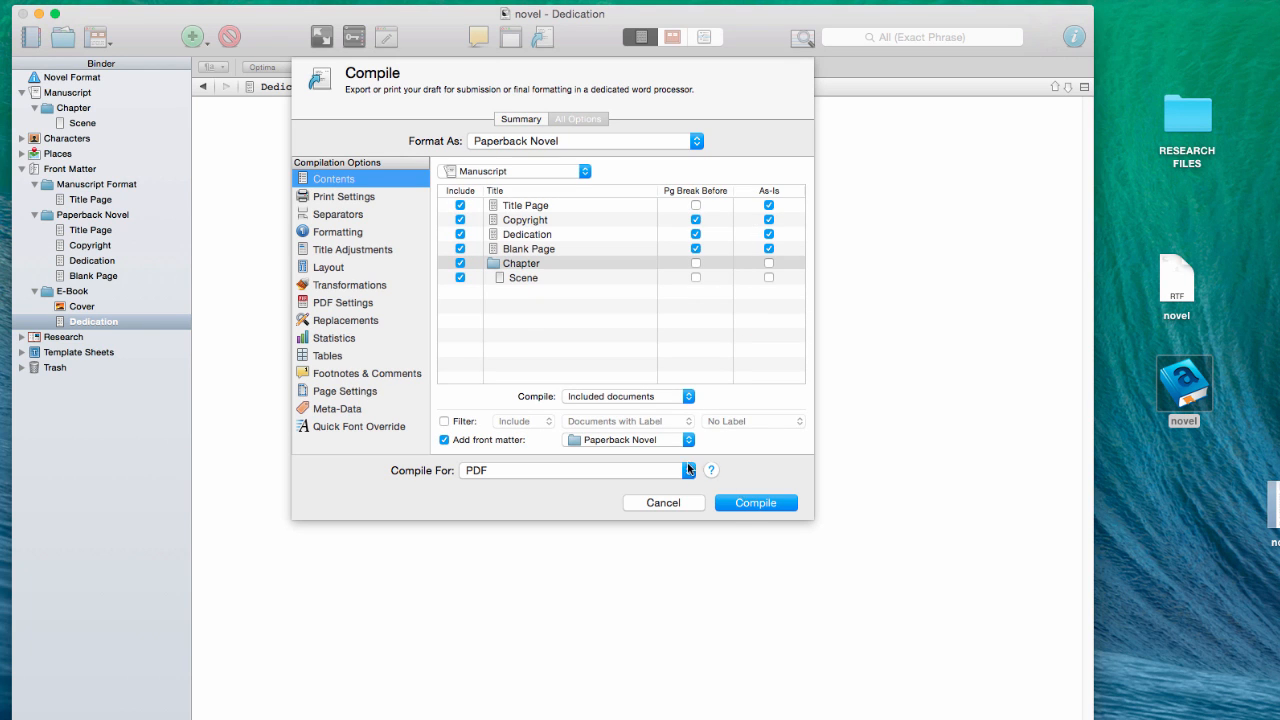
pyautogui.click(748, 502)
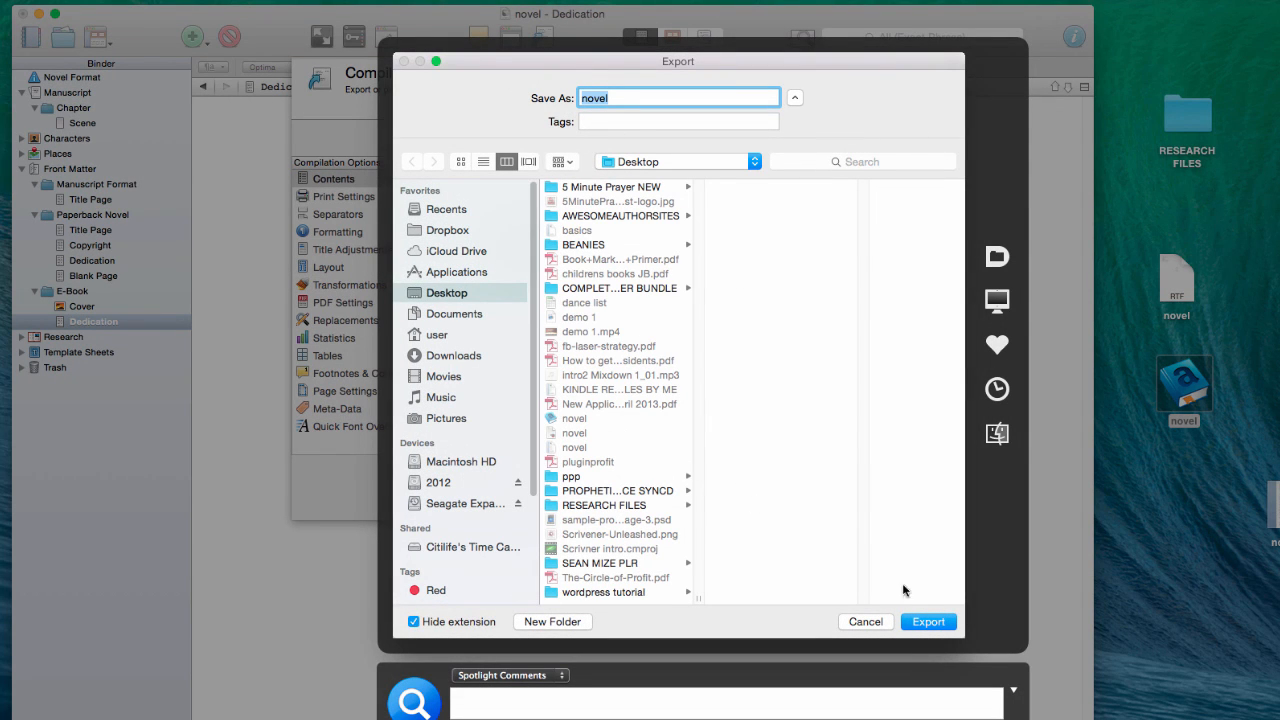
pyautogui.click(925, 622)
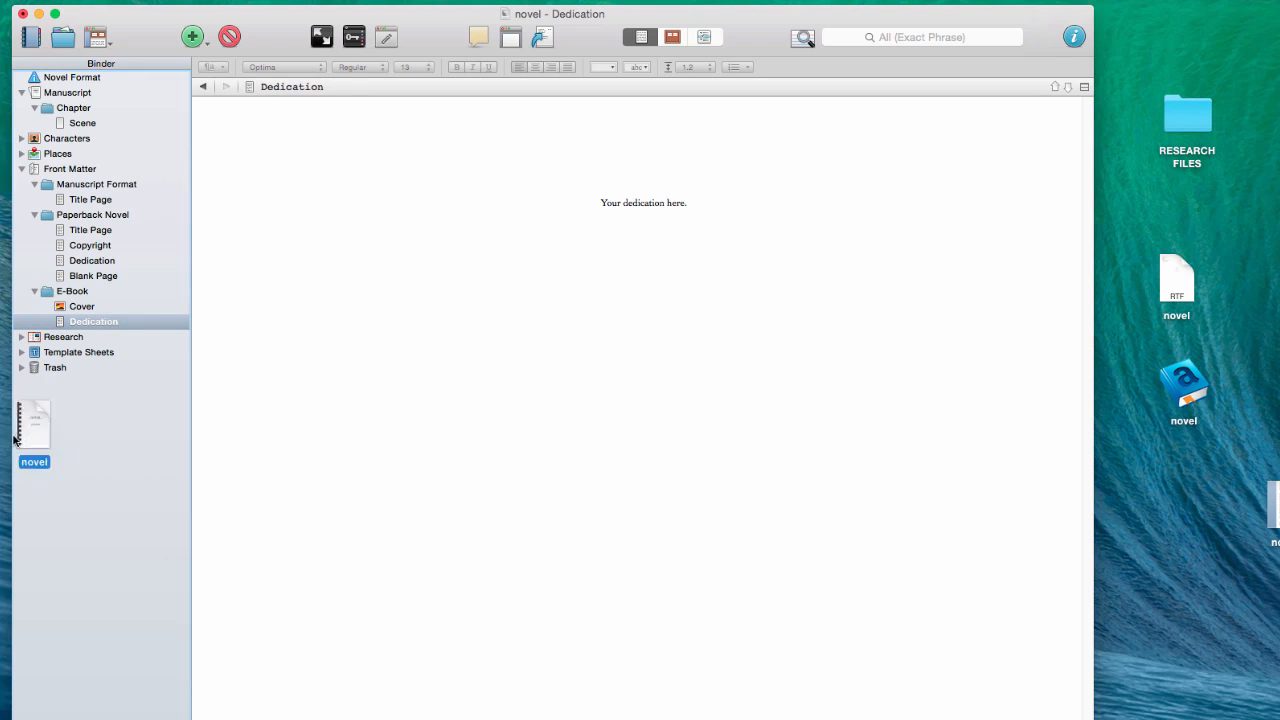
# Open the compiled novel.pdf and review its pages from the title page to Chapter One
pyautogui.click(1186, 512)
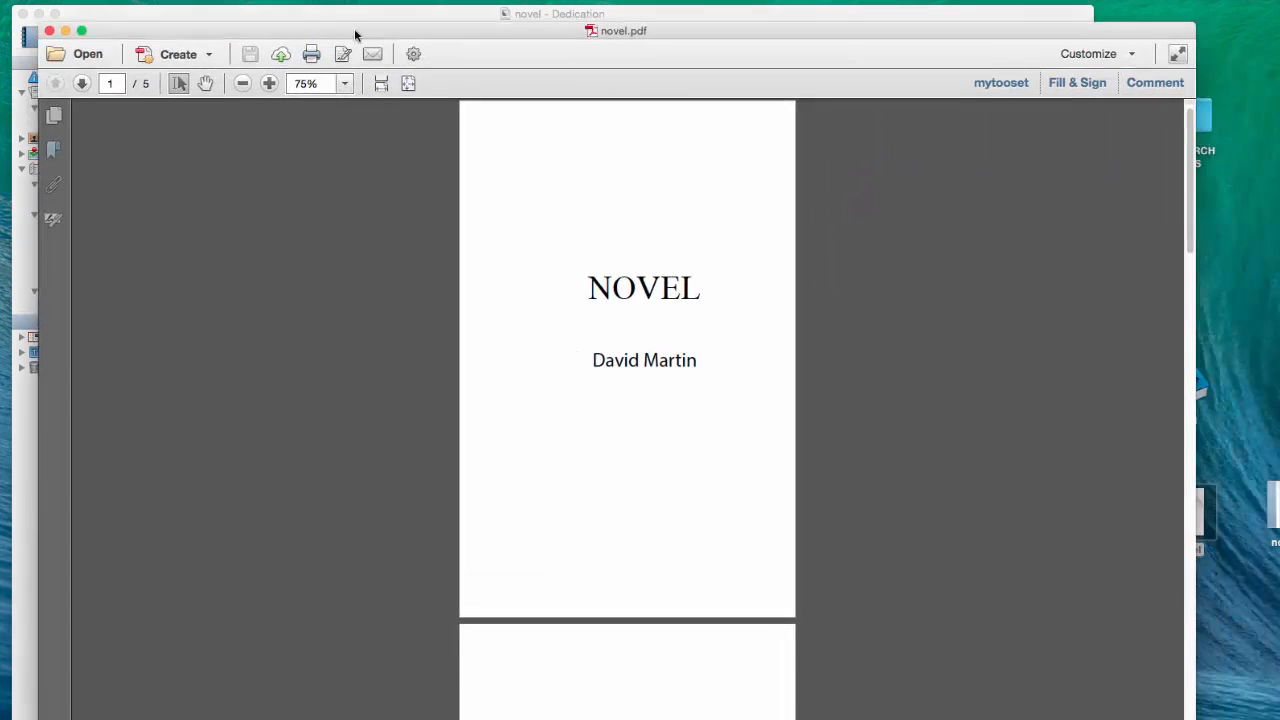
pyautogui.scroll(-5, 525, 333)
pyautogui.scroll(-3, 520, 326)
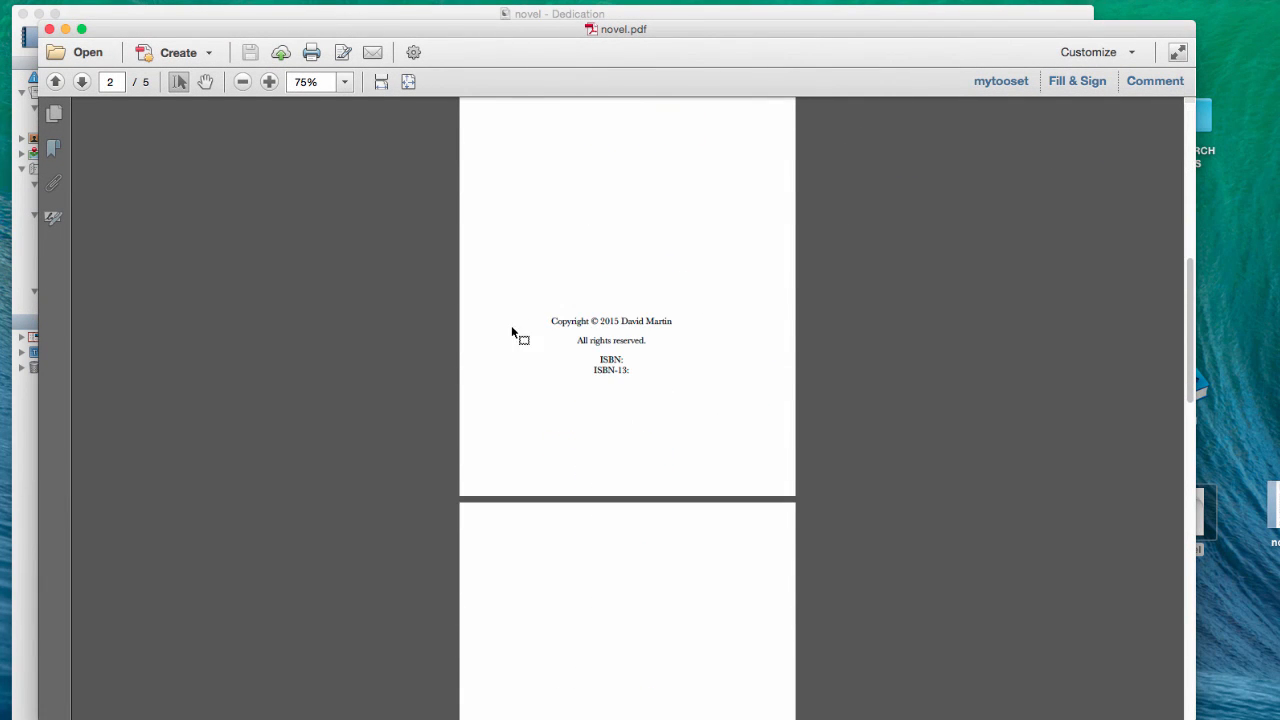
pyautogui.scroll(-15, 577, 437)
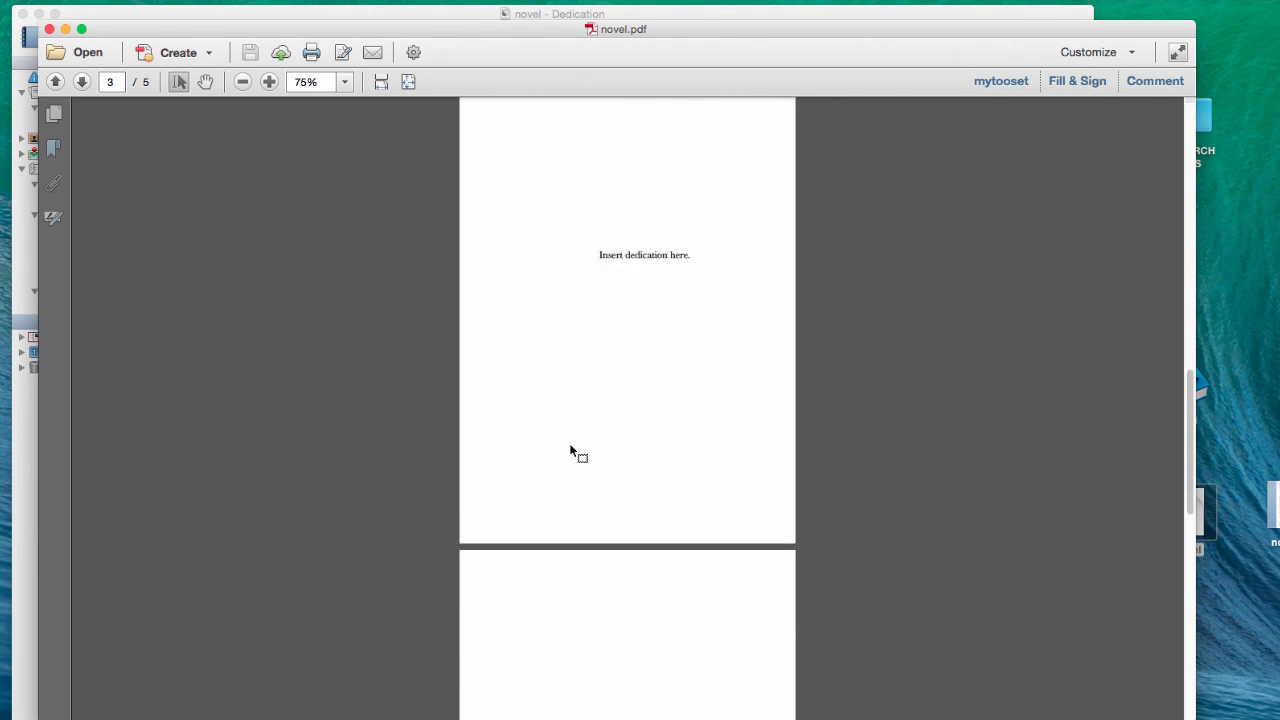
pyautogui.scroll(-10, 568, 451)
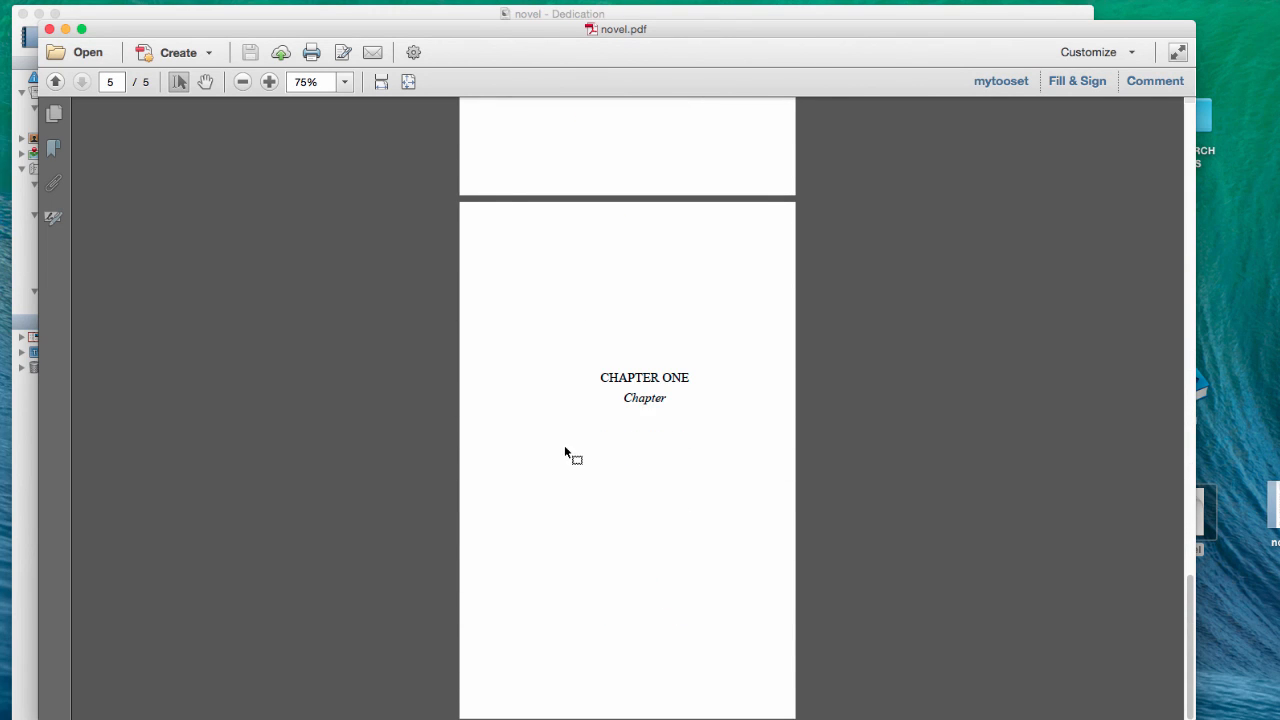
# Compare the compiled novel.pdf with the documents in the Paperback Novel front matter folder, and close the PDF
pyautogui.moveTo(200, 30); pyautogui.dragTo(717, 89)
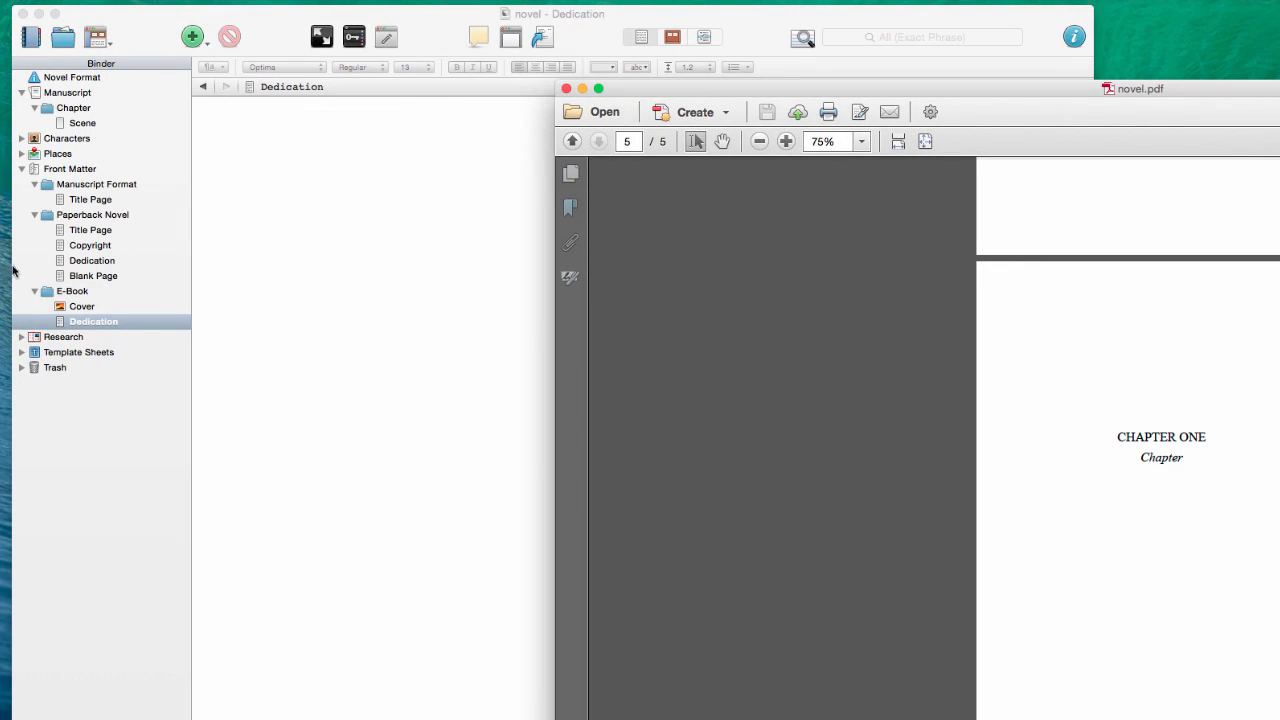
pyautogui.click(47, 214)
pyautogui.click(47, 214)
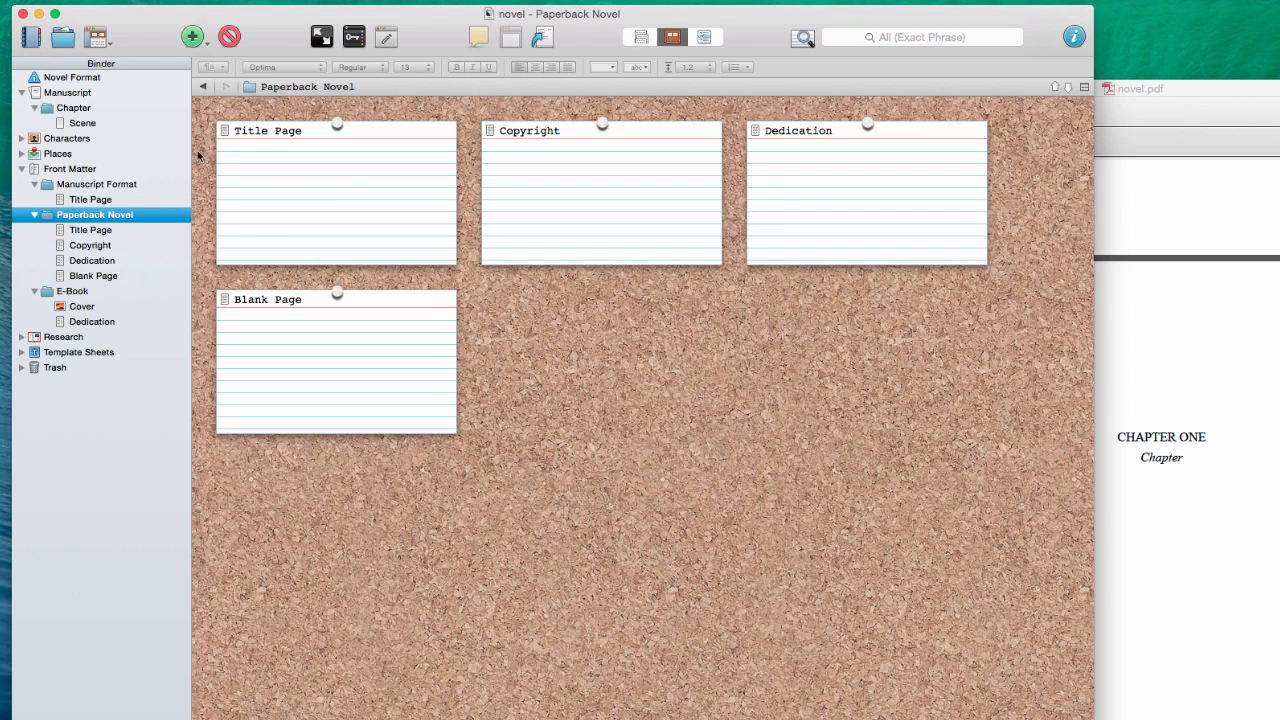
pyautogui.click(1134, 206)
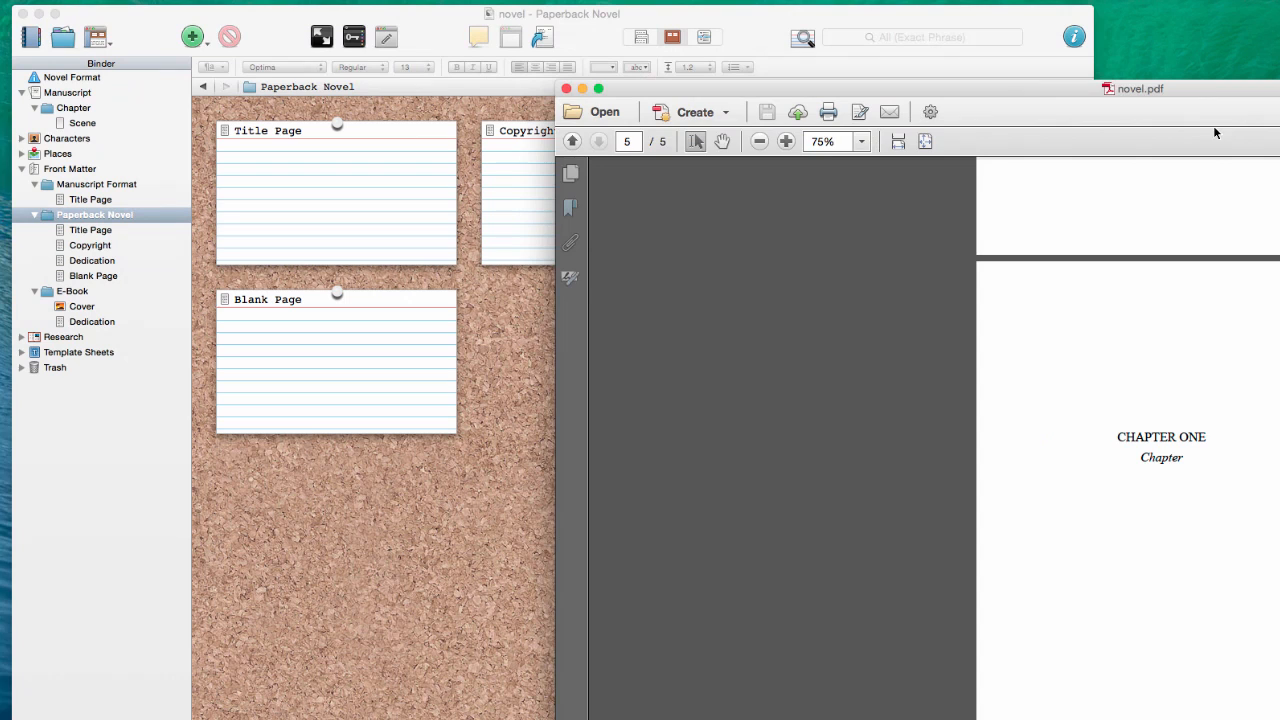
pyautogui.click(567, 91)
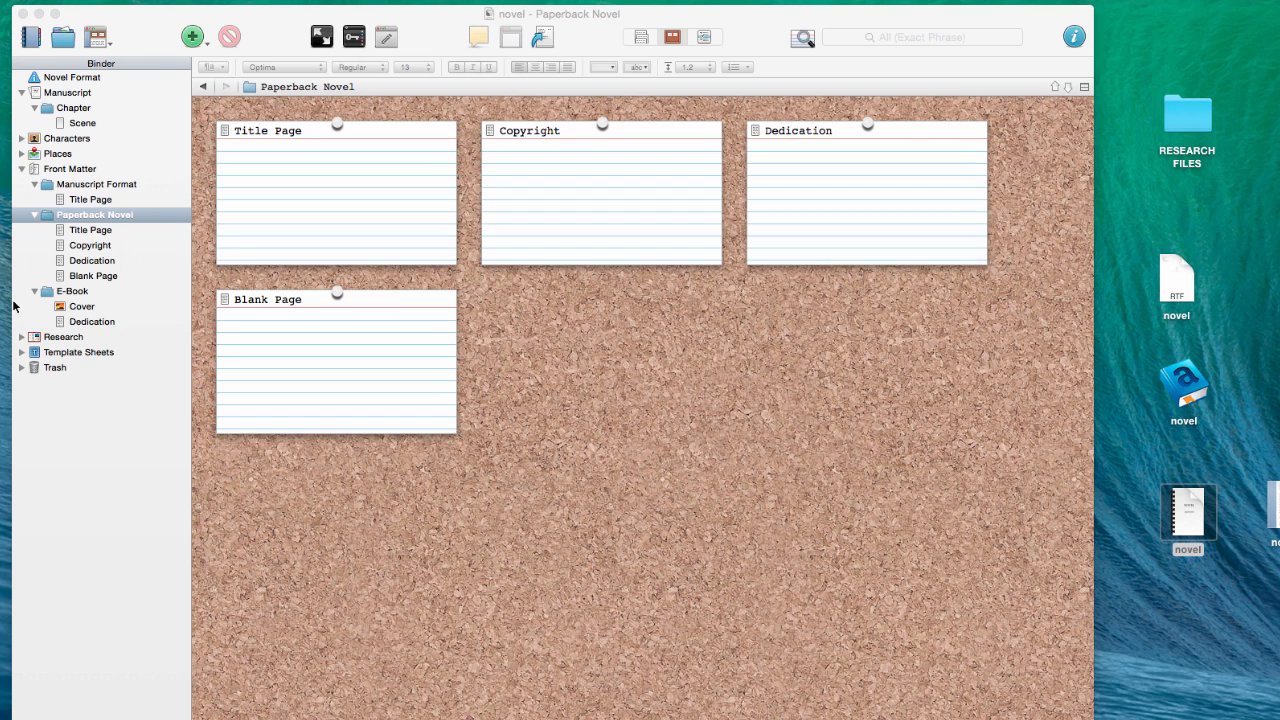
# Collapse the Paperback Novel, Manuscript Format and E-Book folders and their parent Front Matter folder in the binder
pyautogui.click(35, 215)
pyautogui.click(35, 215)
pyautogui.click(35, 184)
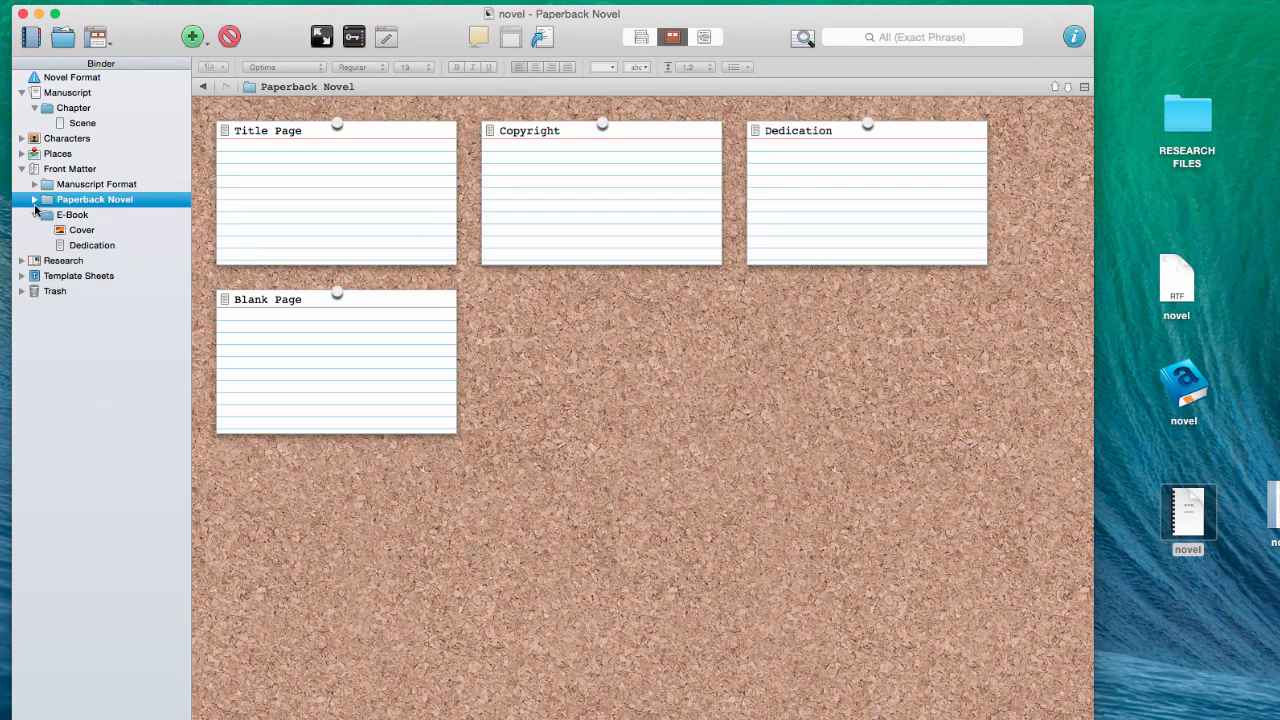
pyautogui.click(35, 215)
pyautogui.click(22, 169)
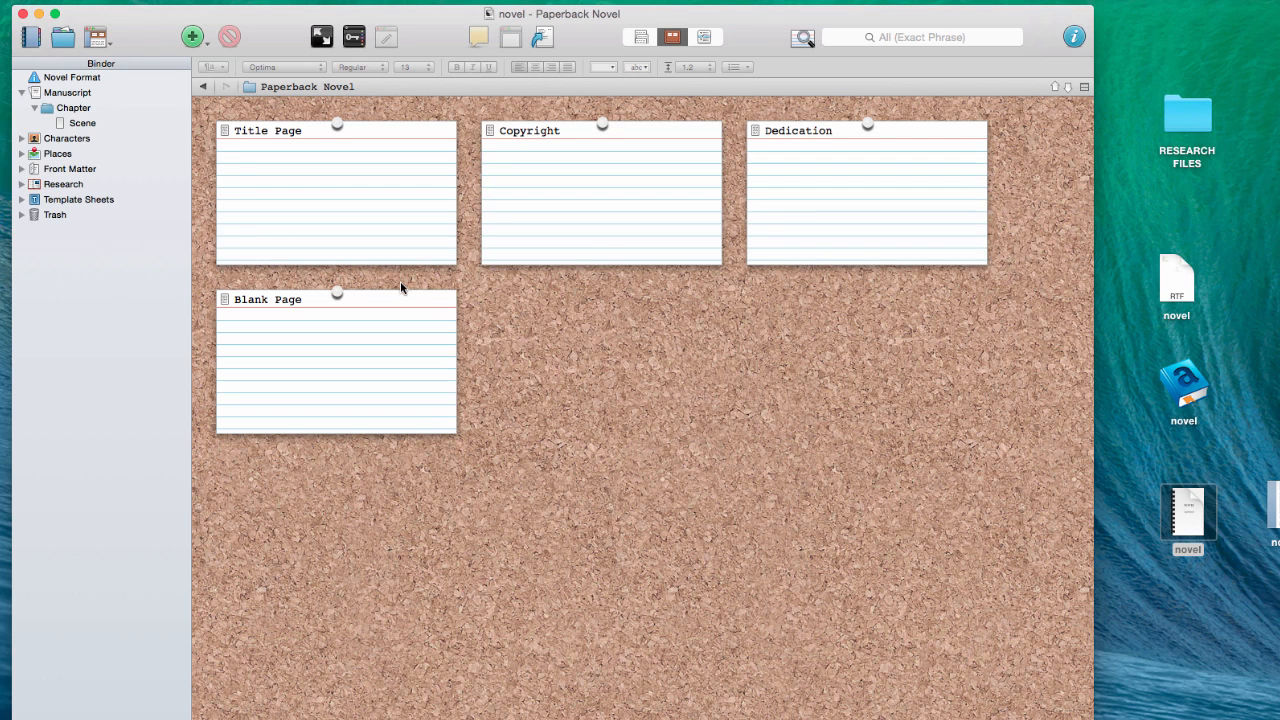
# Review the Contents list in the Compile settings and cancel without compiling
pyautogui.click(543, 38)
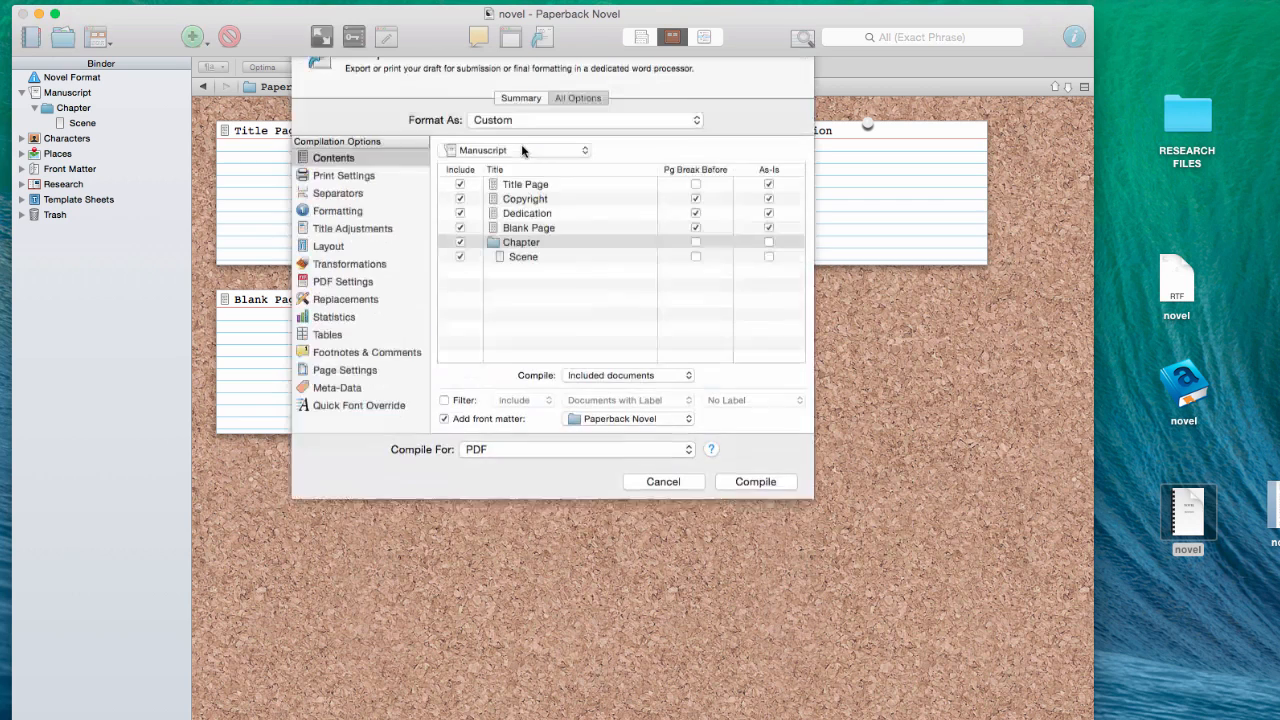
pyautogui.click(685, 503)
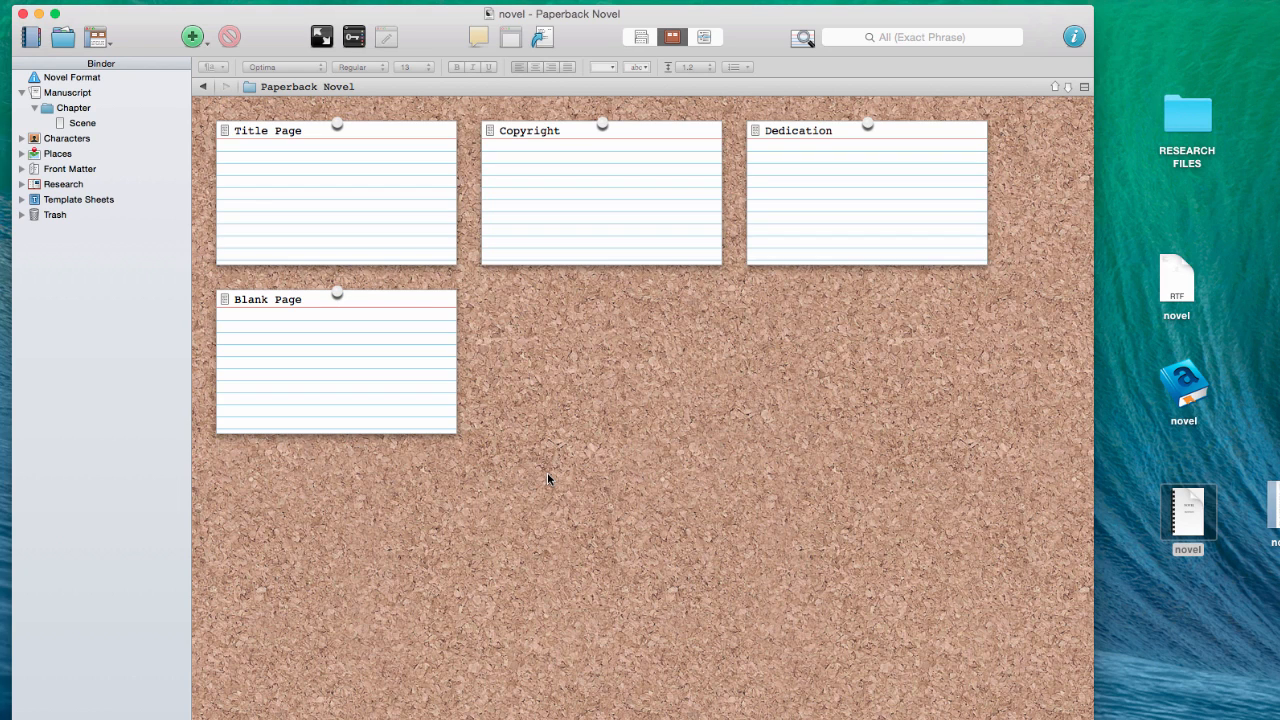
pyautogui.click(68, 170)
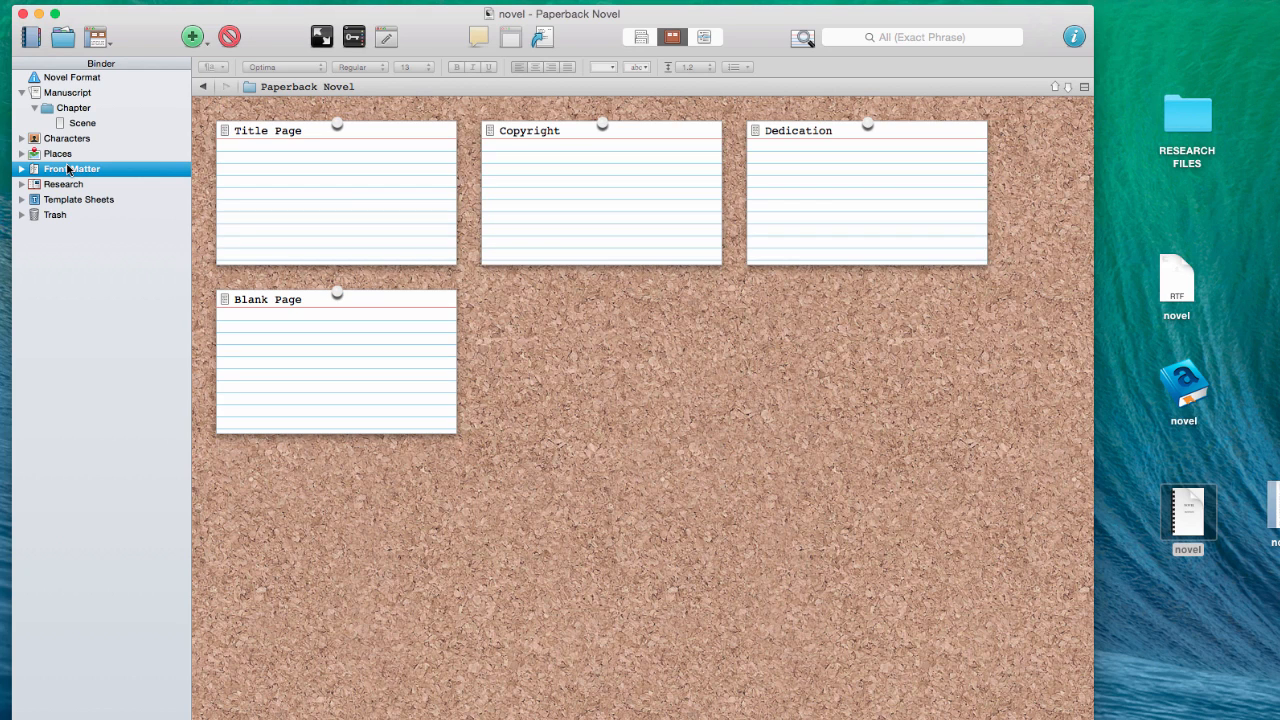
pyautogui.keyDown('shift'); pyautogui.click(51, 152); pyautogui.keyUp('shift')
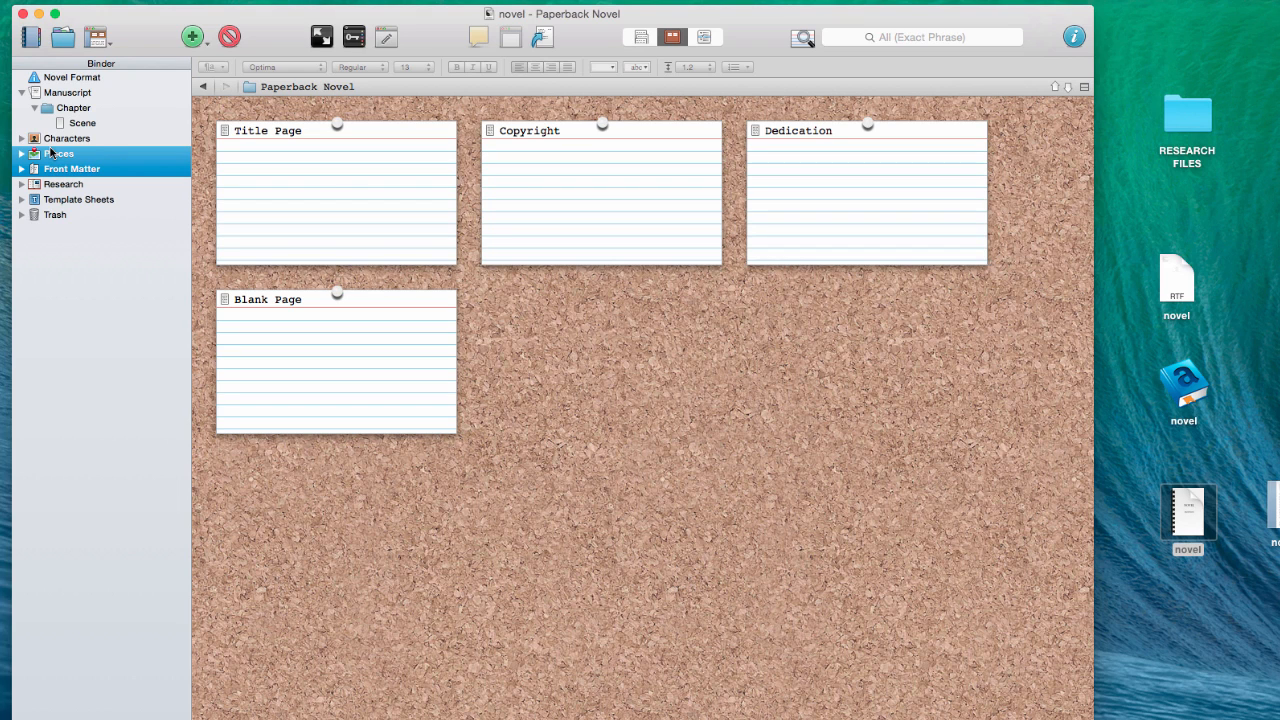
pyautogui.keyDown('shift'); pyautogui.click(62, 184); pyautogui.keyUp('shift')
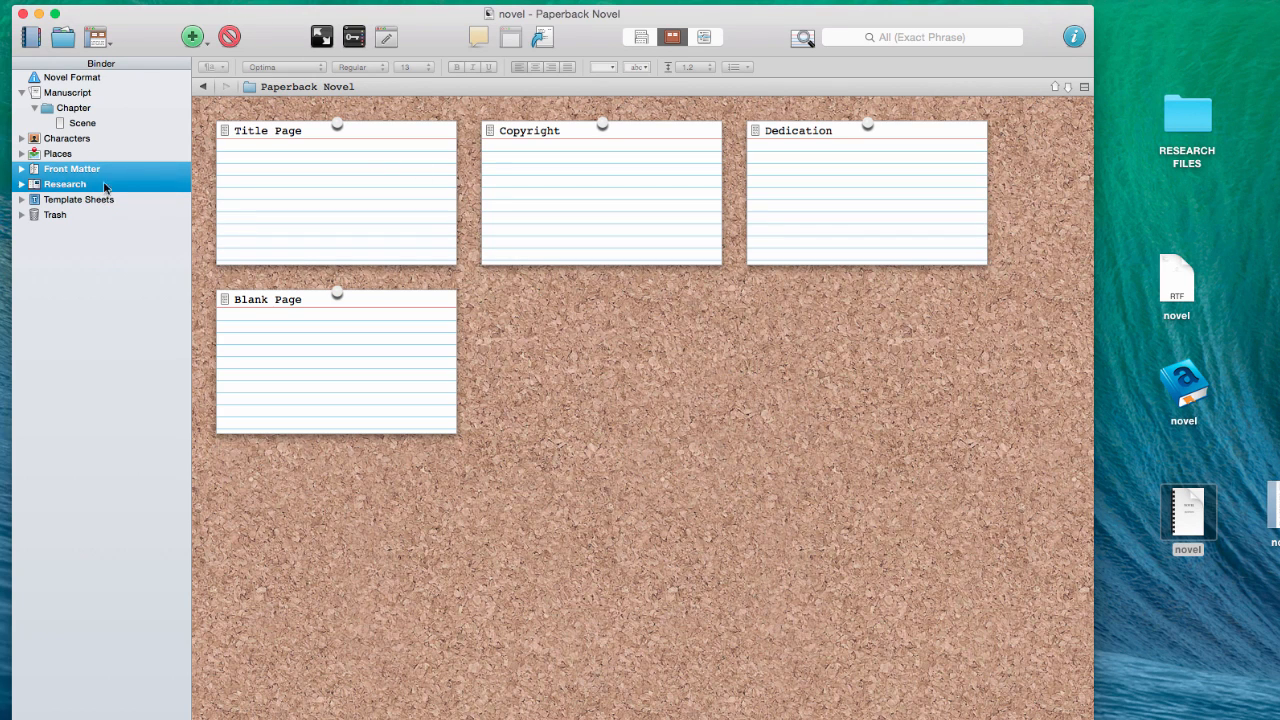
pyautogui.keyDown('shift'); pyautogui.click(93, 123); pyautogui.keyUp('shift')
pyautogui.moveTo(84, 118); pyautogui.dragTo(63, 92)
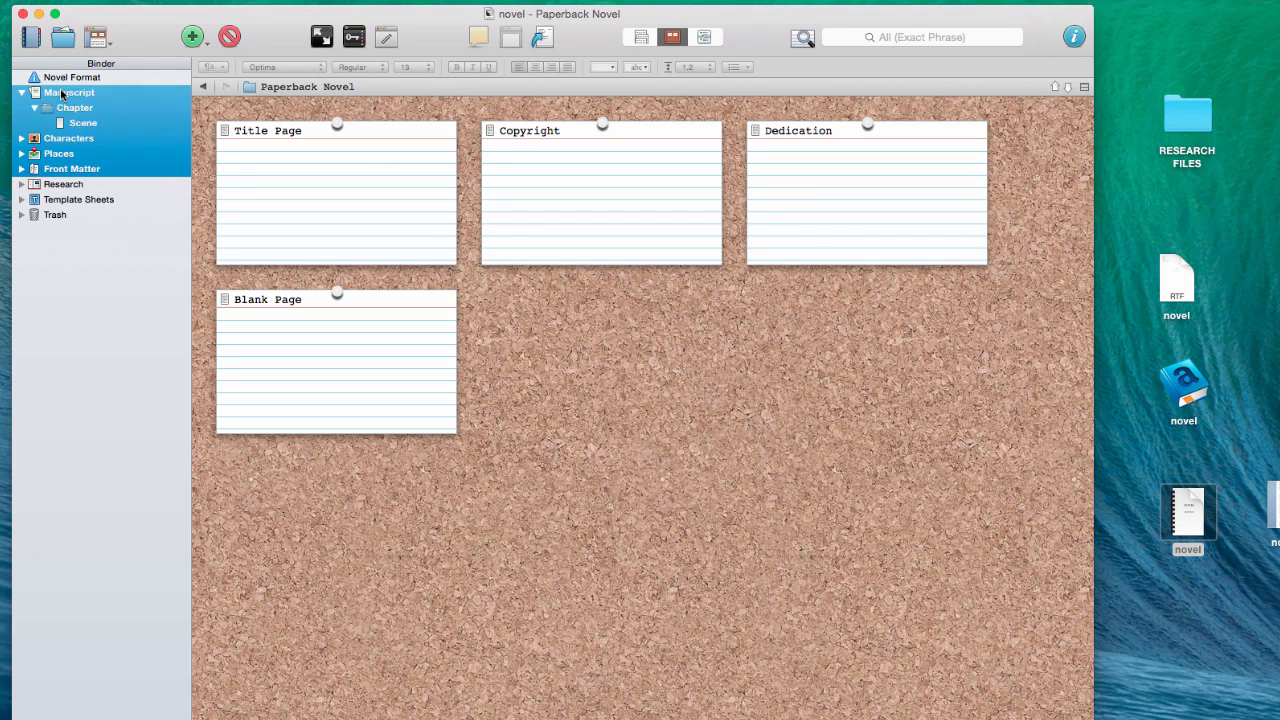
pyautogui.moveTo(63, 92); pyautogui.dragTo(70, 77)
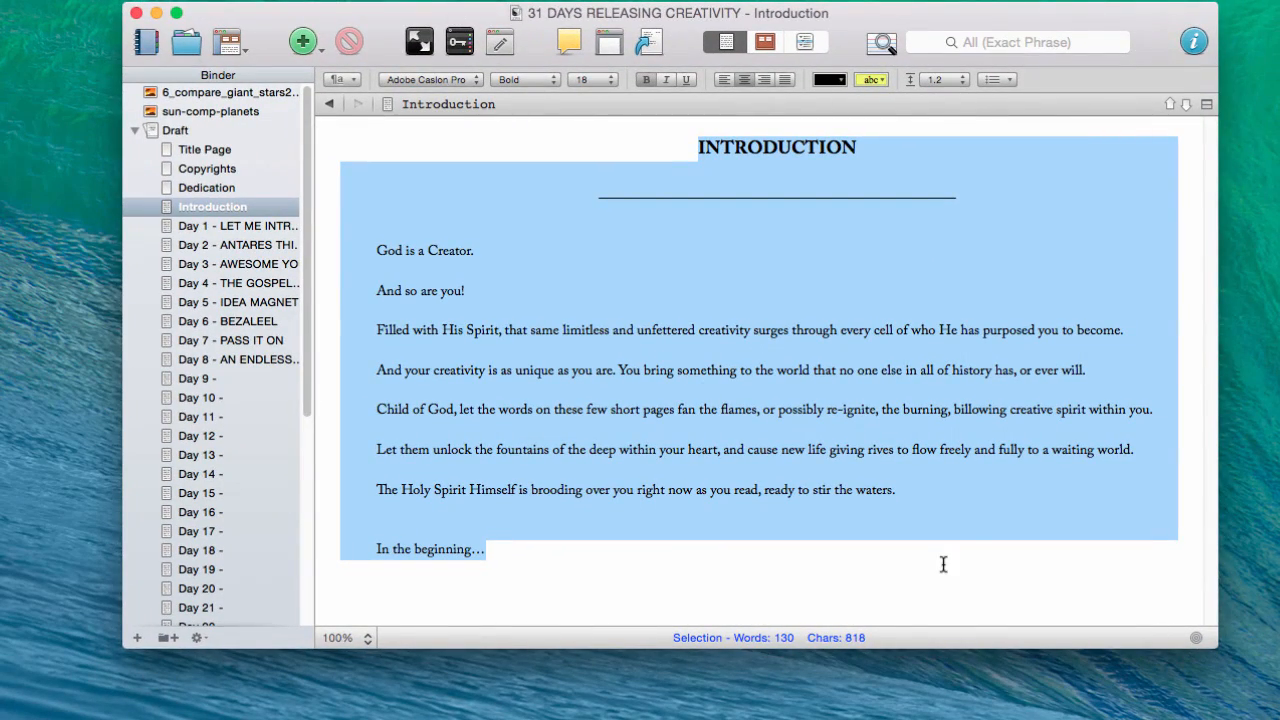
# Make the 31 DAYS RELEASING CREATIVITY project window narrower and taller, and reposition it on the desktop
pyautogui.moveTo(1216, 646); pyautogui.dragTo(1016, 719)
pyautogui.press('super+Tab')
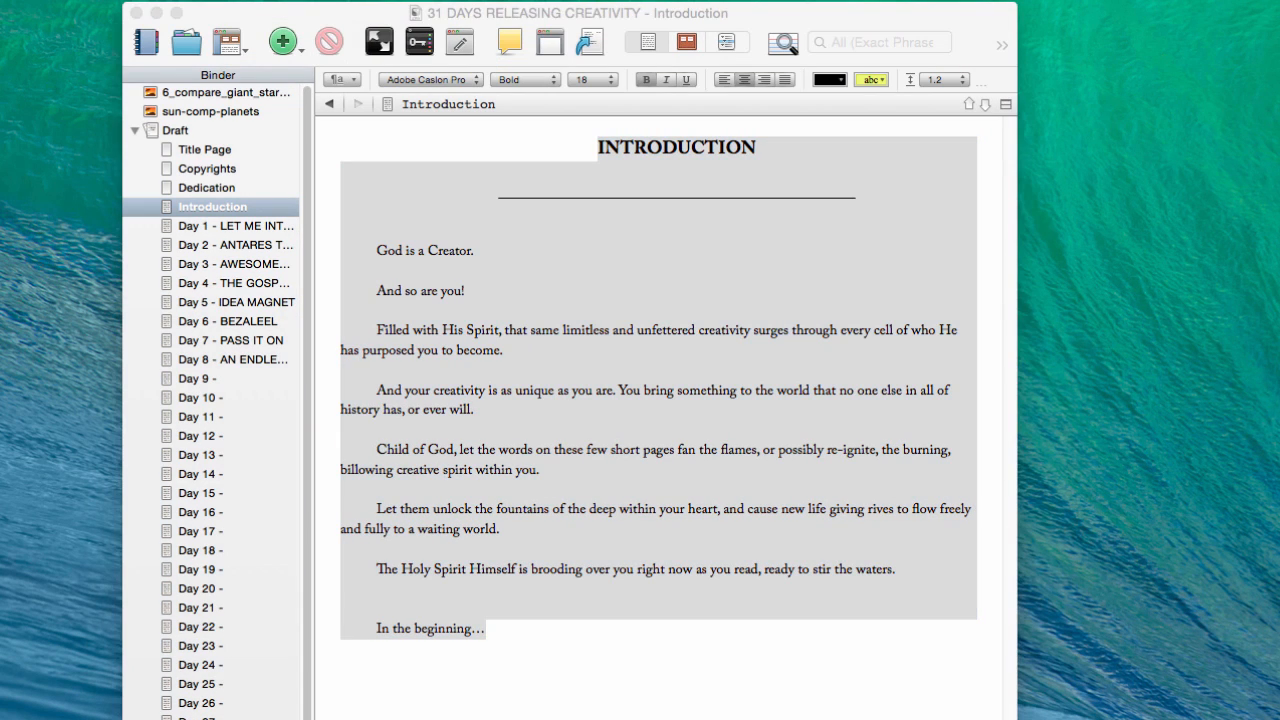
pyautogui.moveTo(826, 12); pyautogui.dragTo(701, 10)
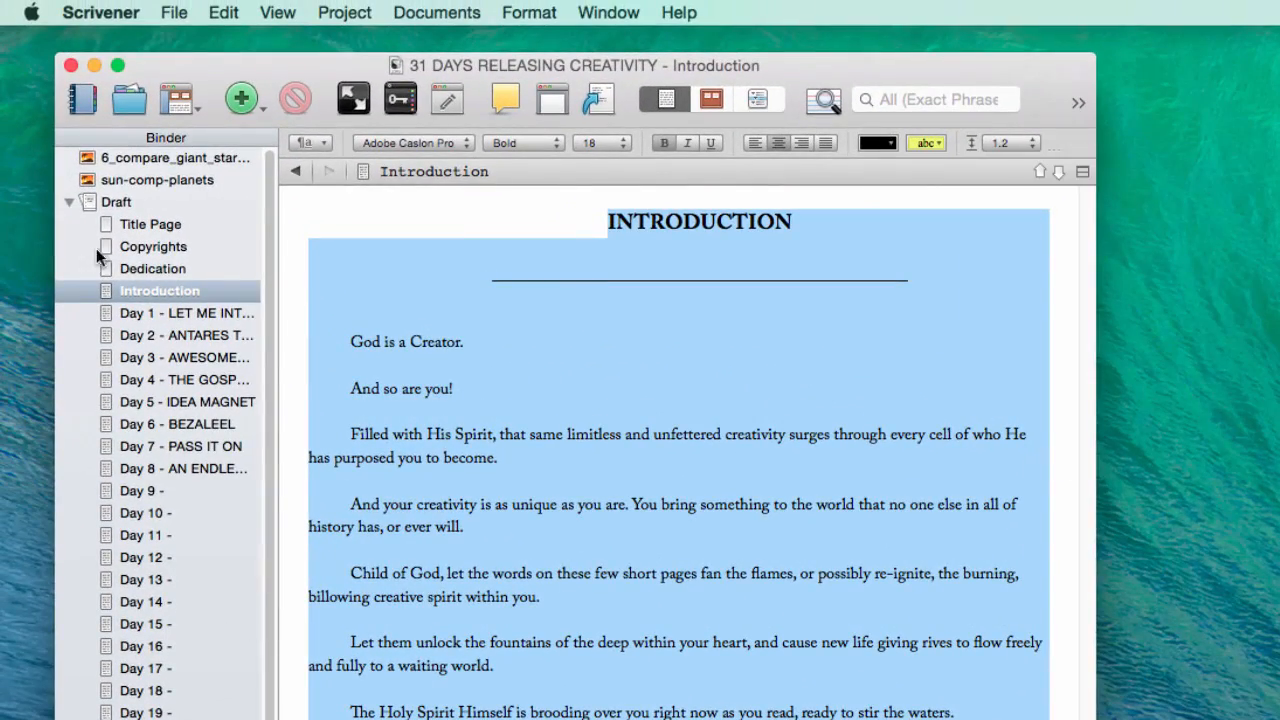
# Look through the devotional's written documents between Day 1 and Day 8 in the Draft folder
pyautogui.click(195, 313)
pyautogui.click(198, 335)
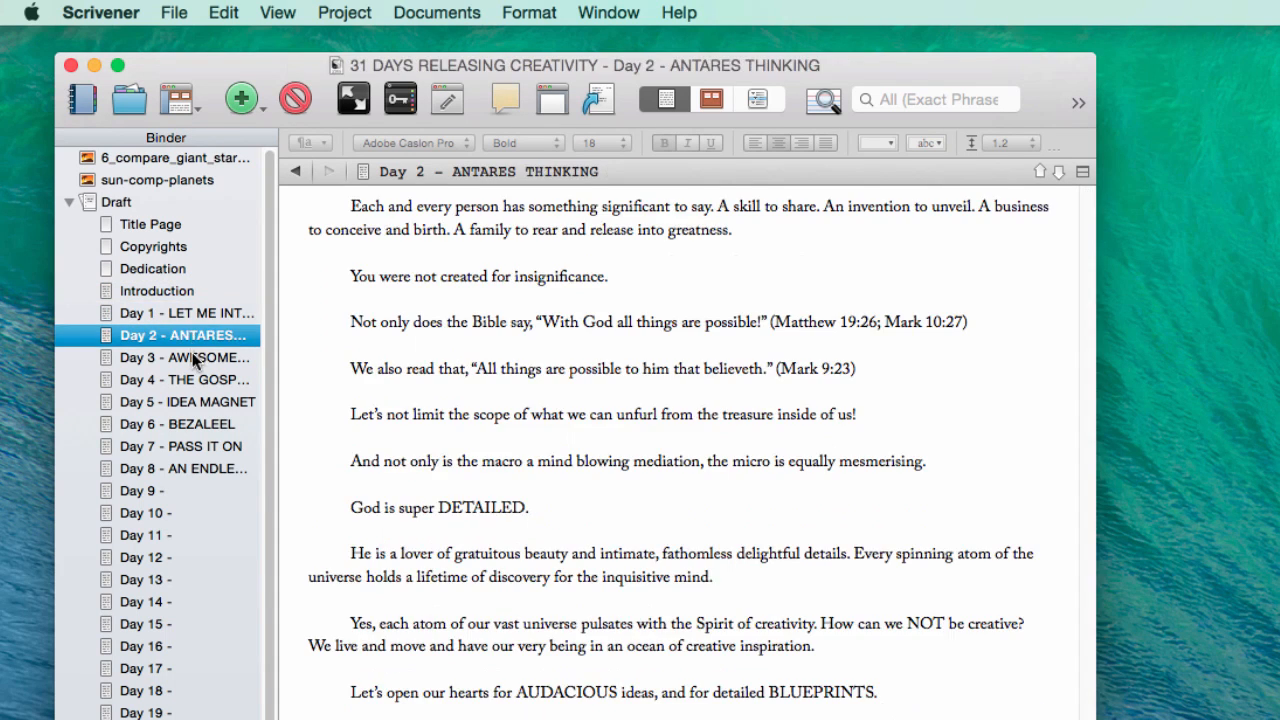
pyautogui.click(196, 357)
pyautogui.click(194, 401)
pyautogui.click(190, 424)
pyautogui.click(180, 468)
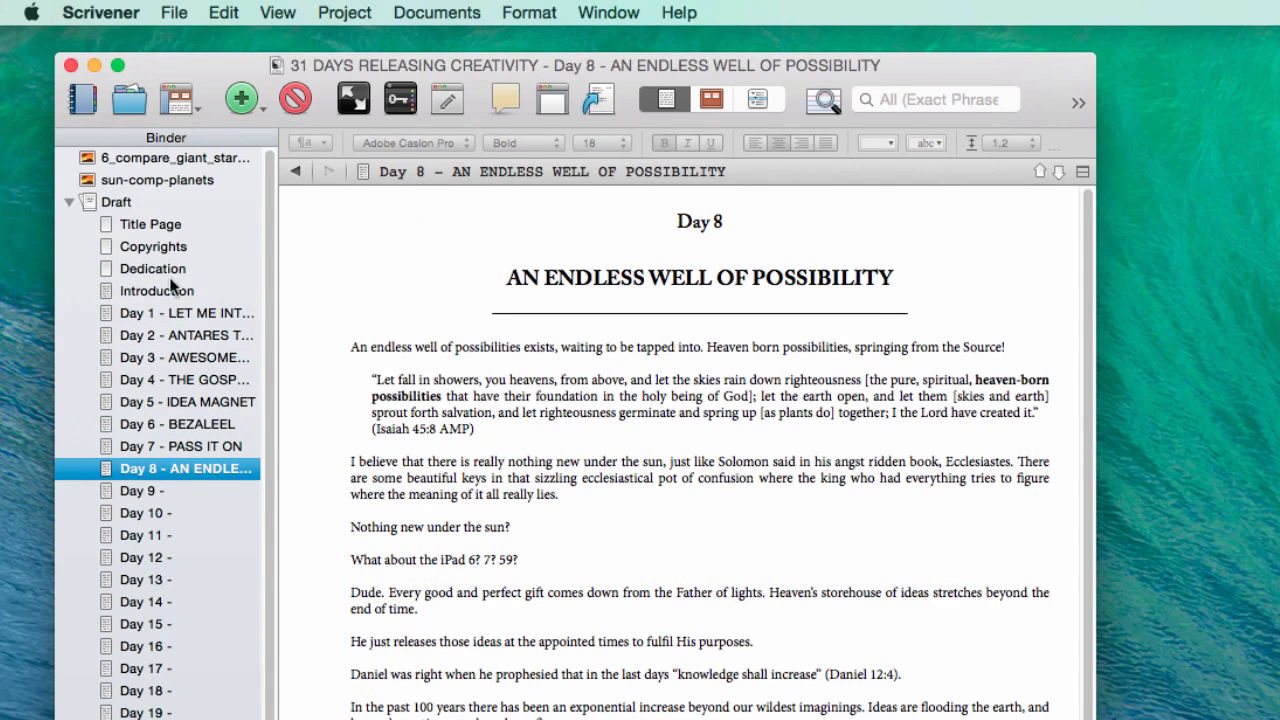
# Enter the placeholder text "title" in the Title Page document and "copyrights" in the Copyrights document
pyautogui.click(160, 224)
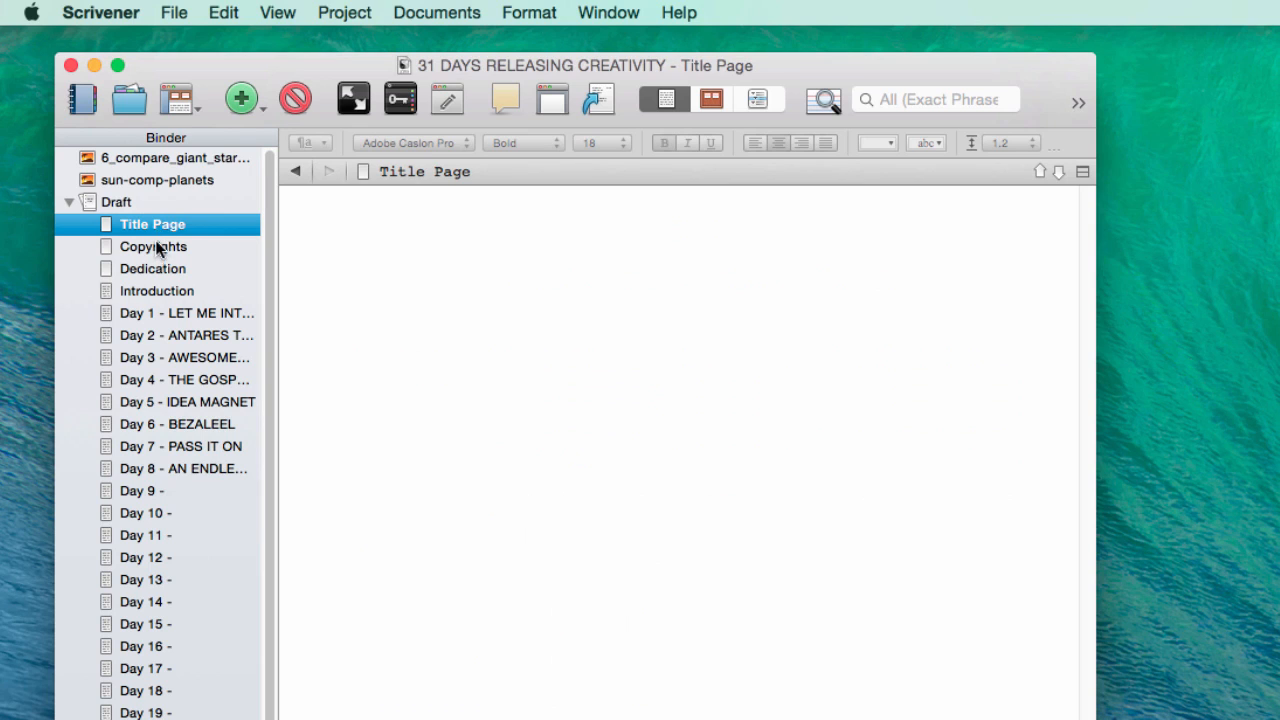
pyautogui.click(430, 277)
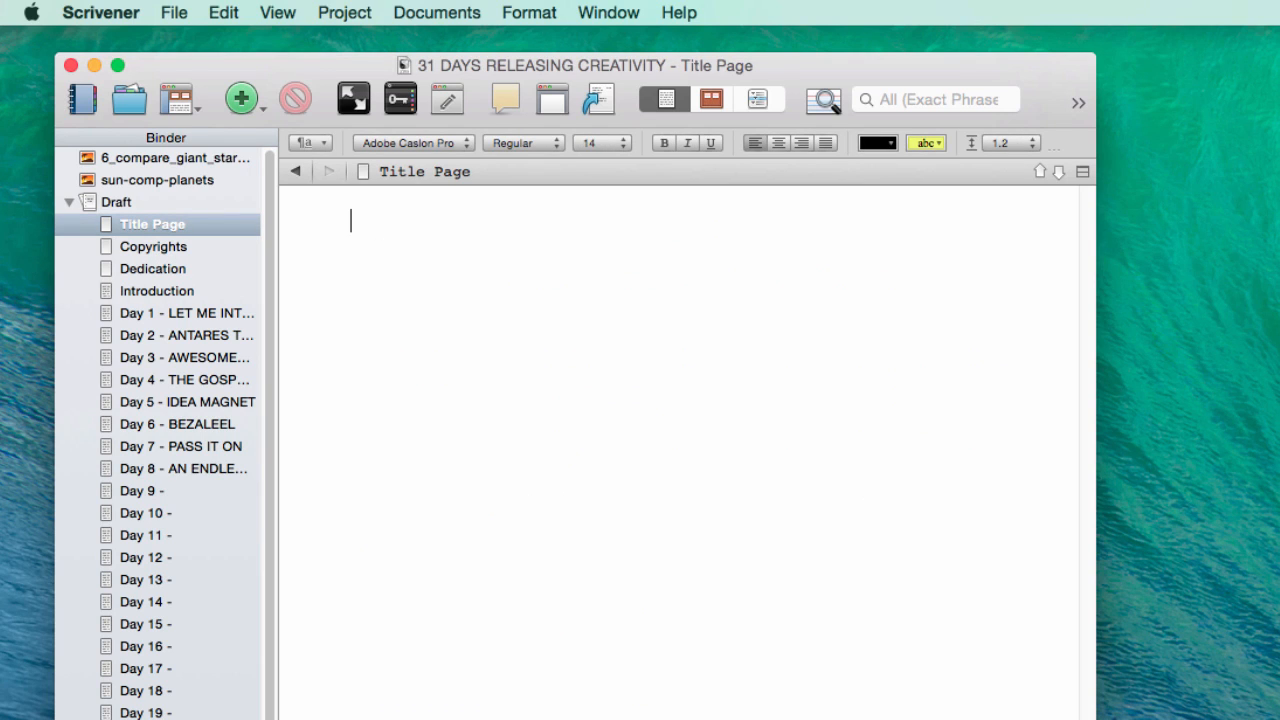
pyautogui.write('title')
pyautogui.click(209, 247)
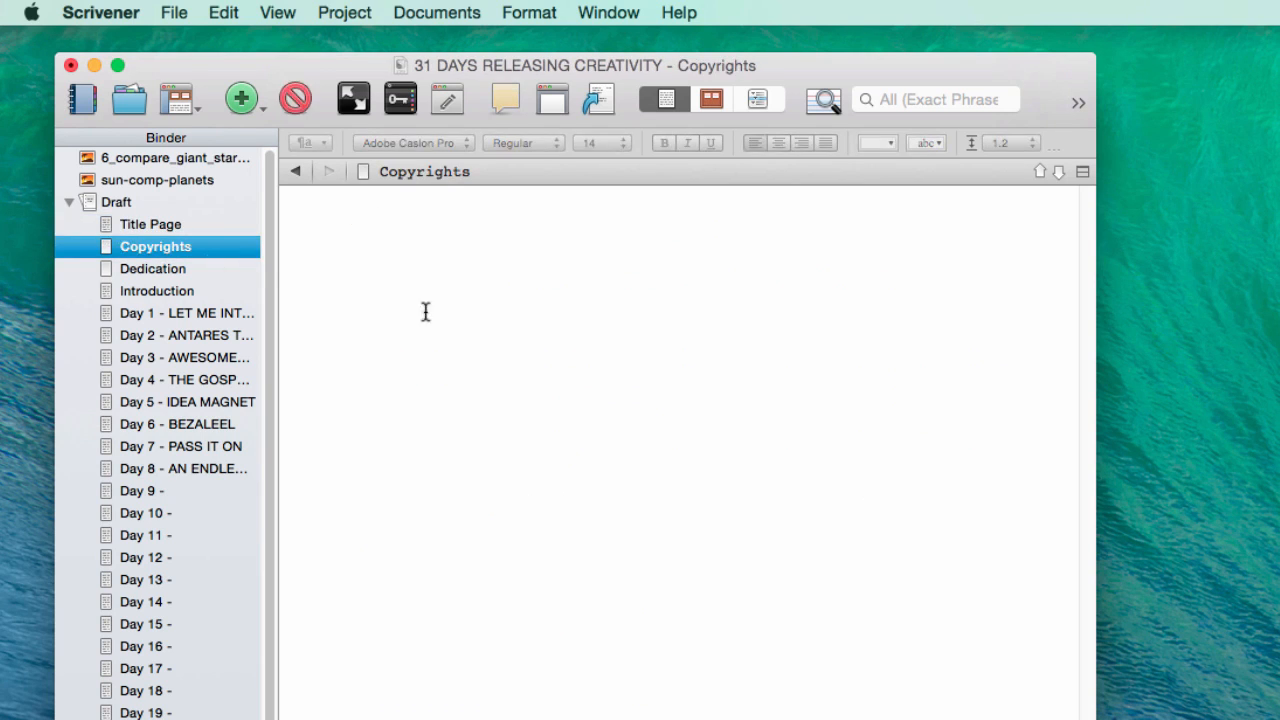
pyautogui.click(455, 318)
pyautogui.write('copyrights')
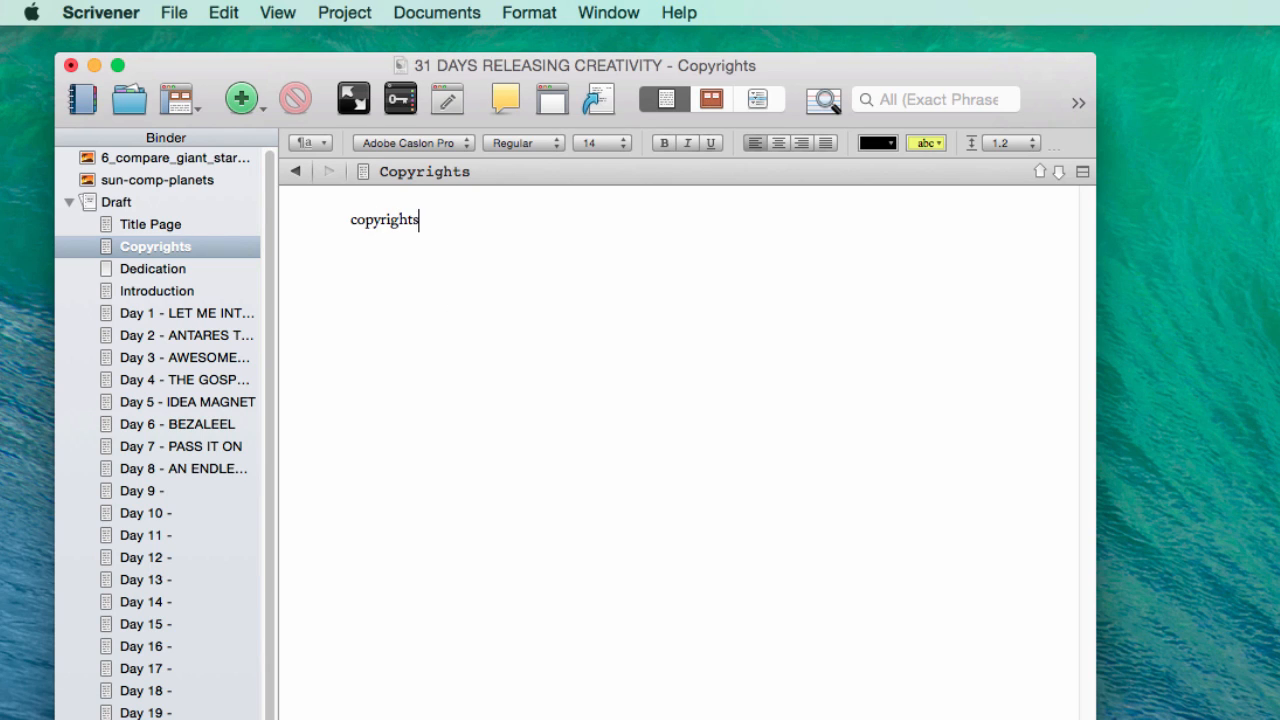
# Enter the placeholder text "dedication" in the Dedication document
pyautogui.click(196, 268)
pyautogui.click(421, 292)
pyautogui.write('ded')
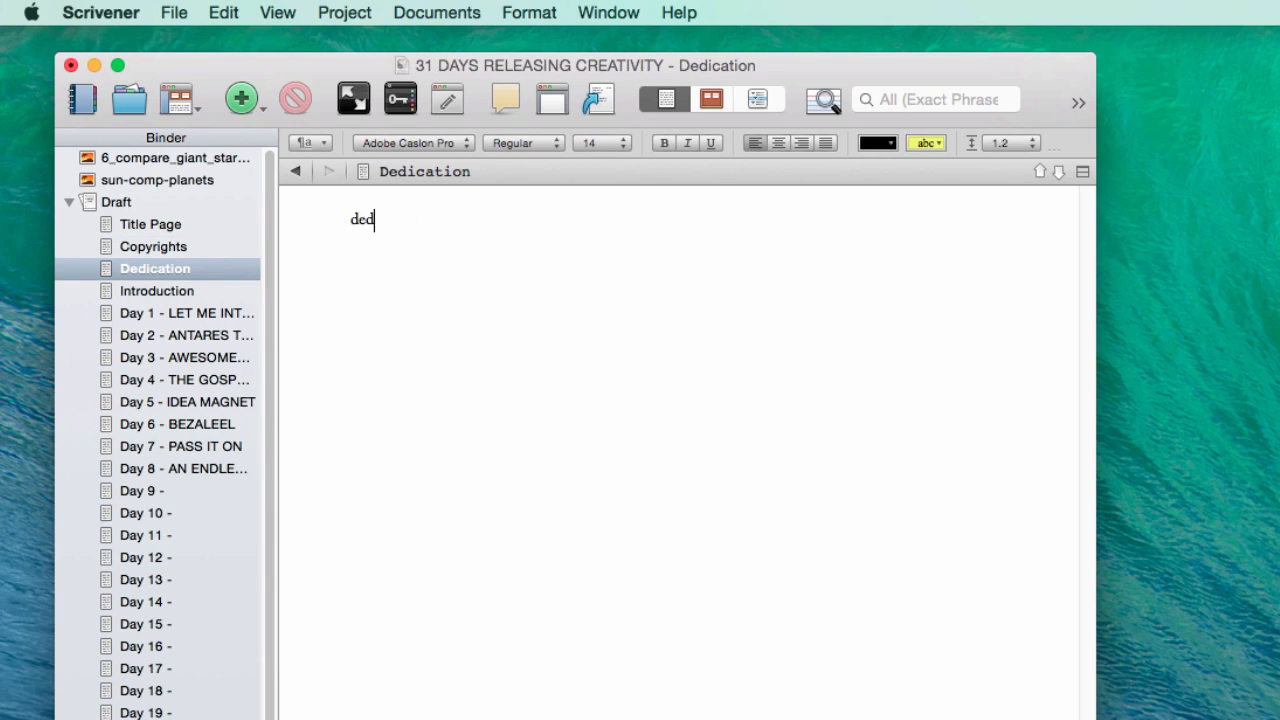
pyautogui.write('ication')
# Import the Creativity cover image from the desktop to the start of the binder, above the other images, and view it
pyautogui.click(127, 230)
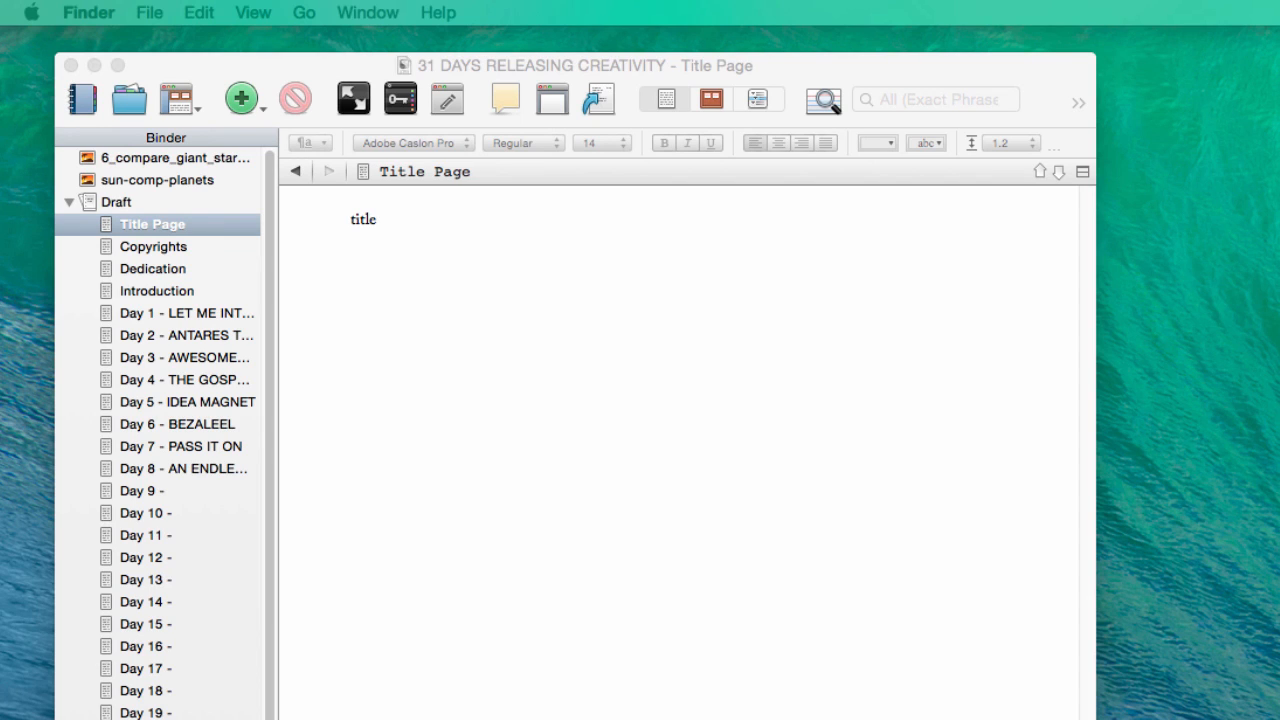
pyautogui.moveTo(0, 240); pyautogui.dragTo(120, 168)
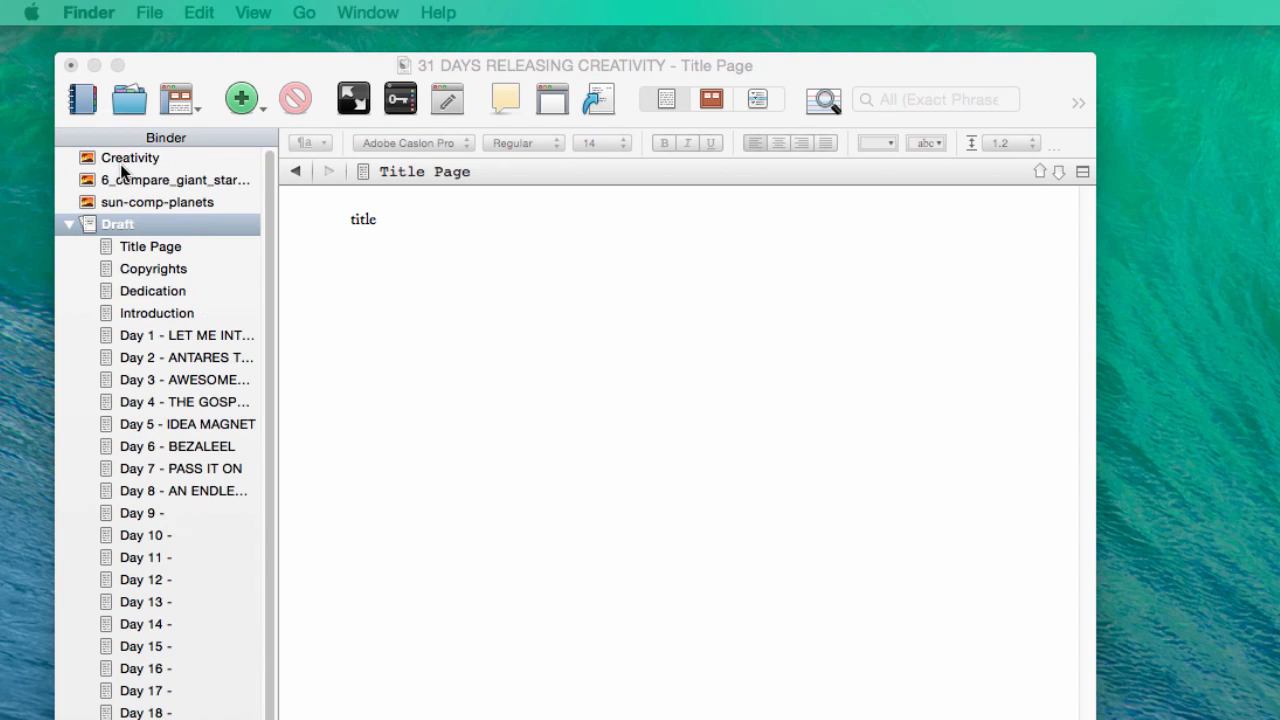
pyautogui.click(124, 160)
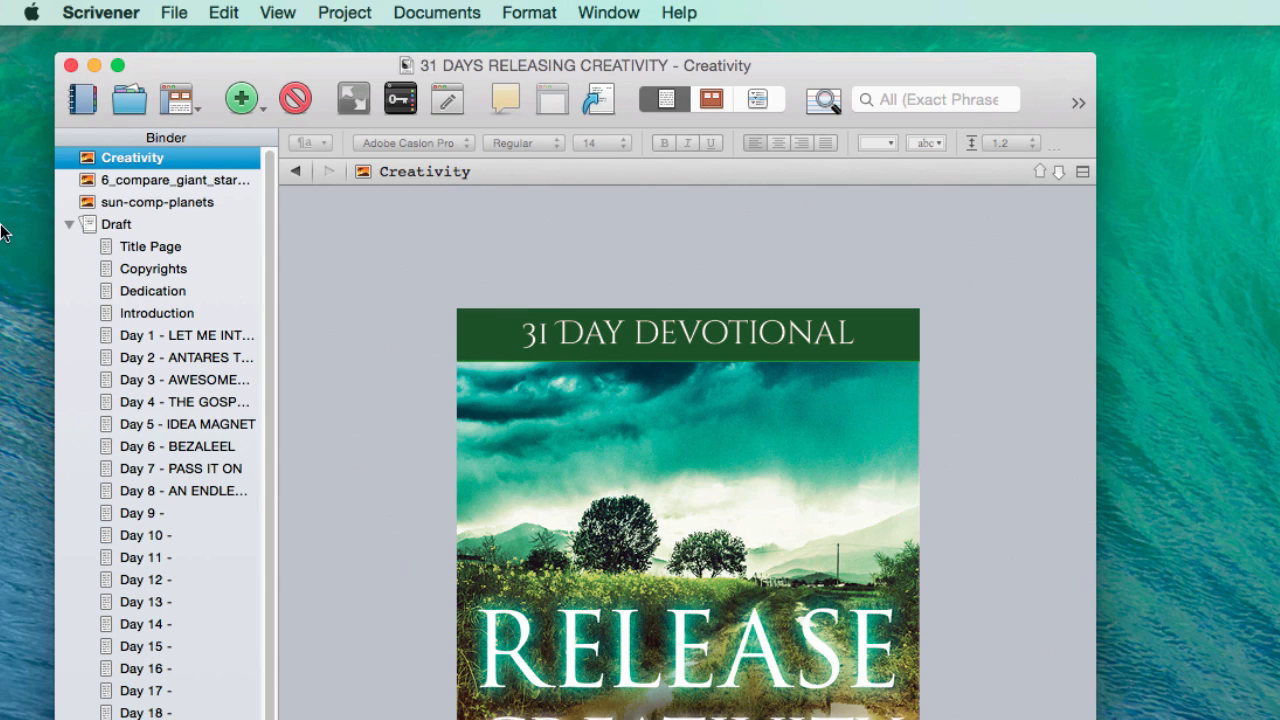
# Select the Draft folder and open the Separators options in the Compile settings
pyautogui.click(118, 228)
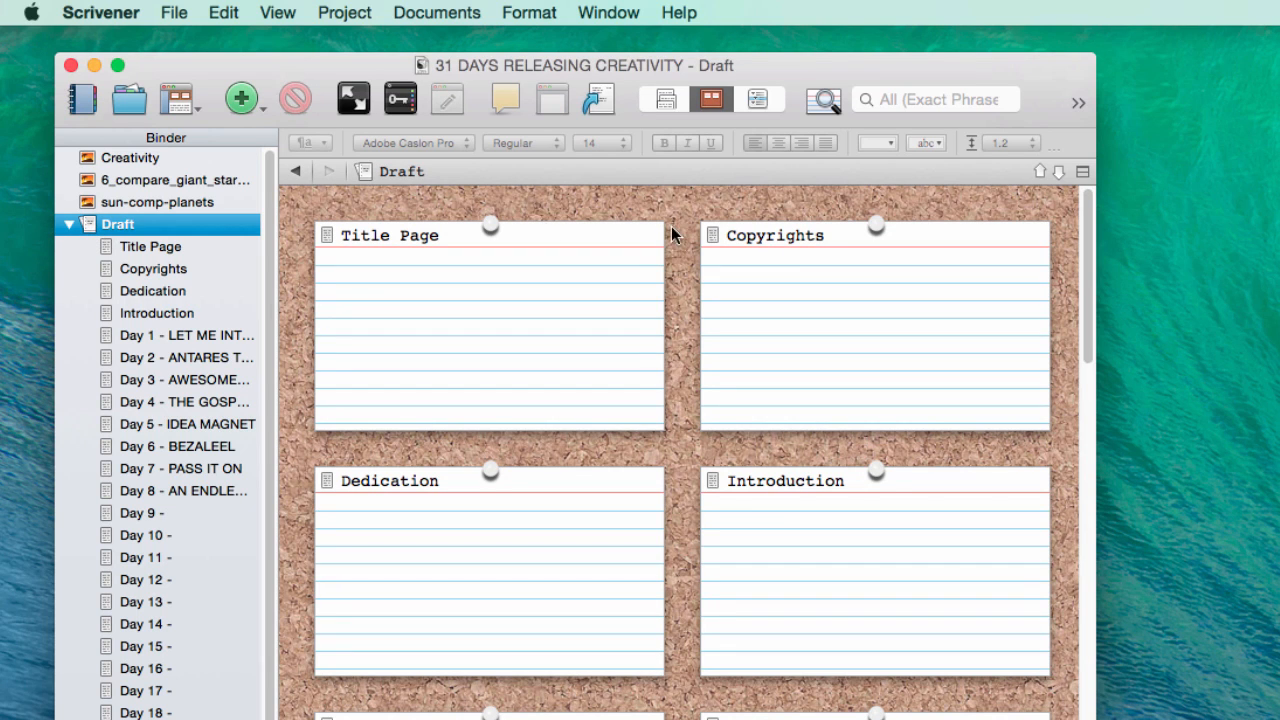
pyautogui.click(601, 98)
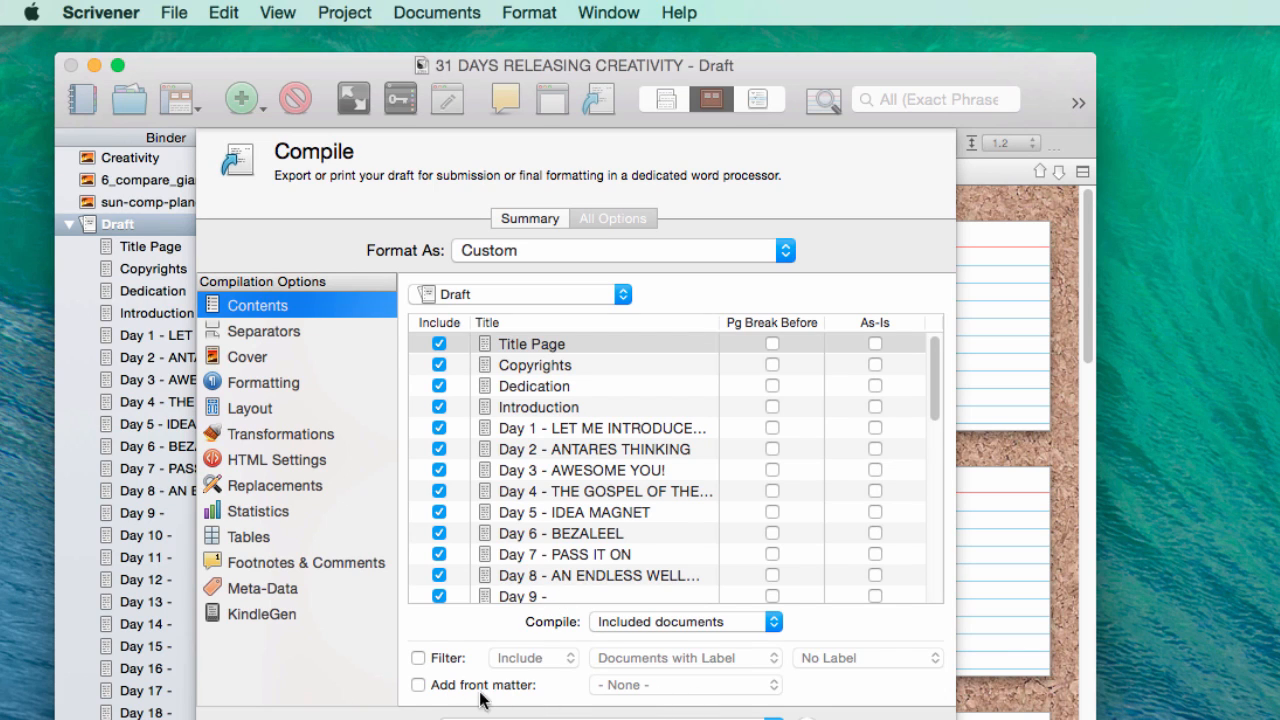
pyautogui.click(263, 334)
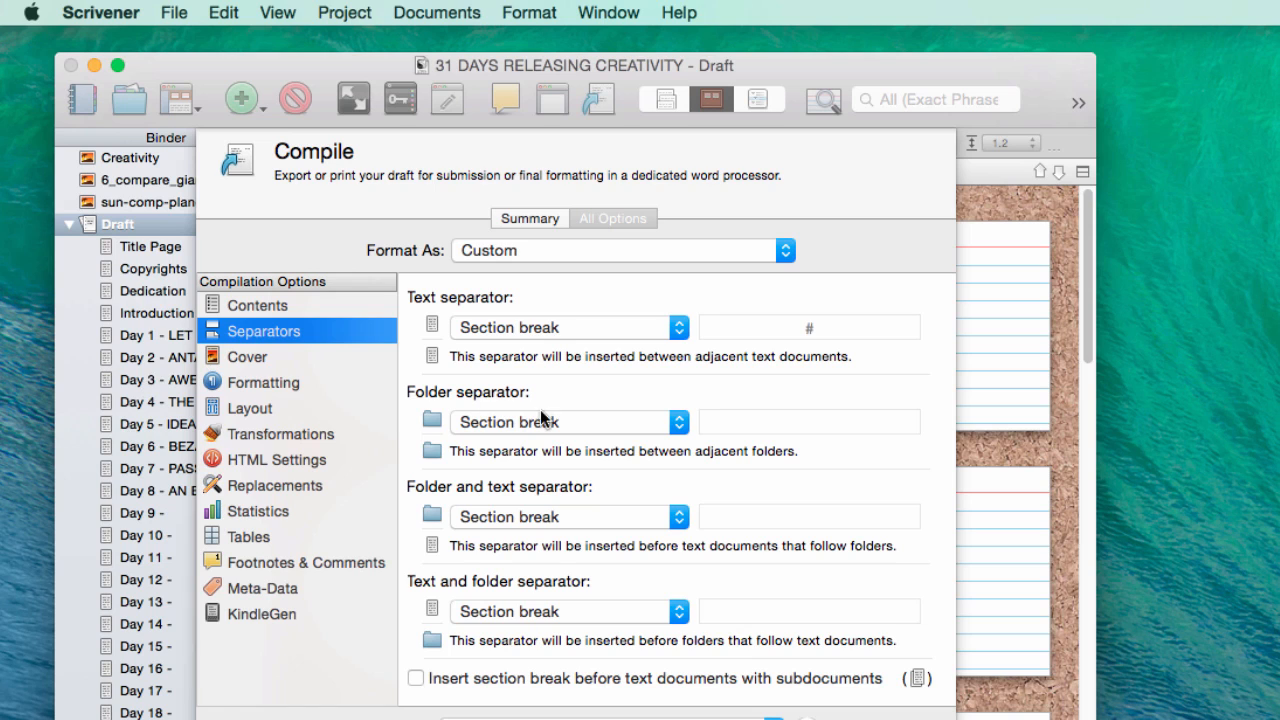
# Switch the text separator to Empty line and set it back to Section break
pyautogui.click(560, 327)
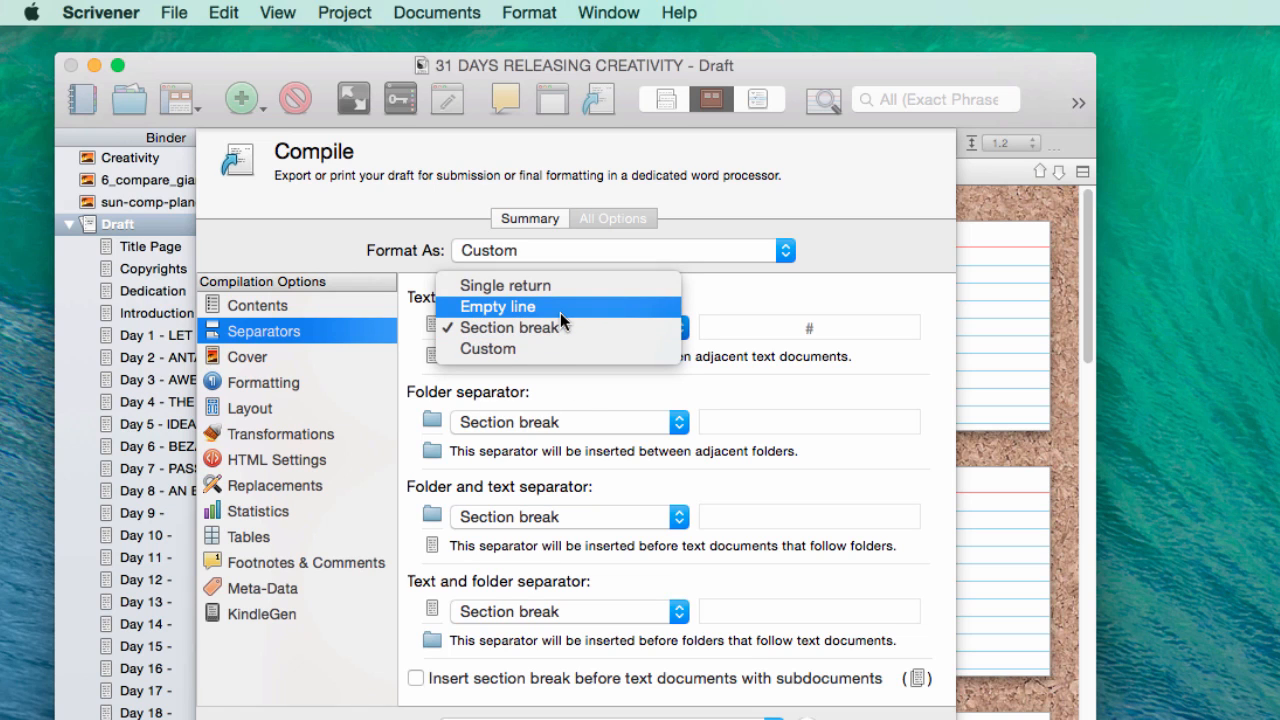
pyautogui.click(560, 313)
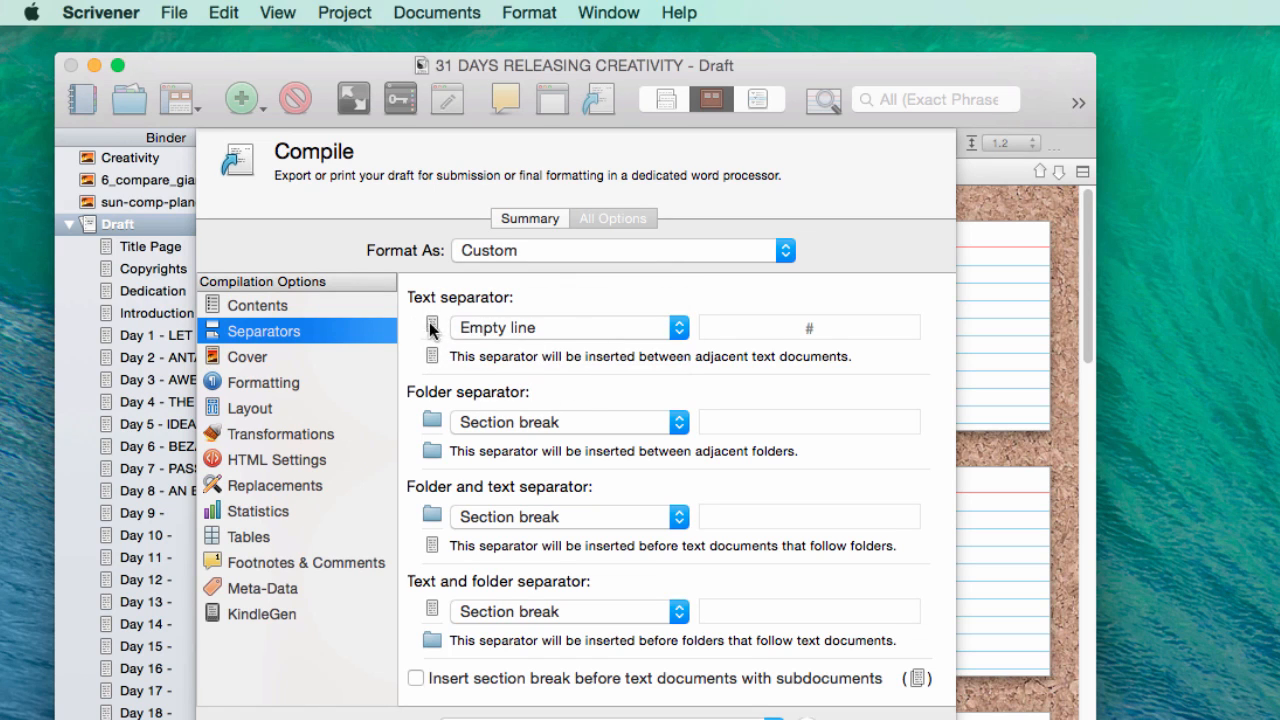
pyautogui.click(536, 327)
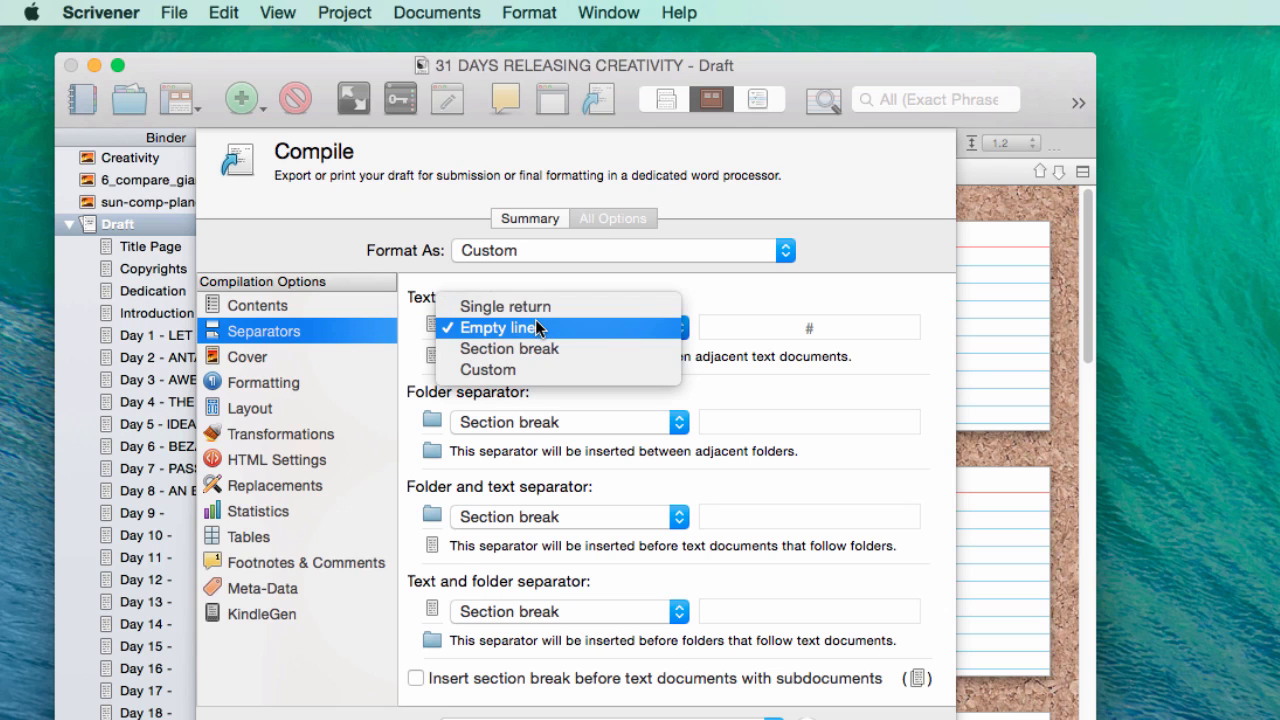
pyautogui.click(527, 346)
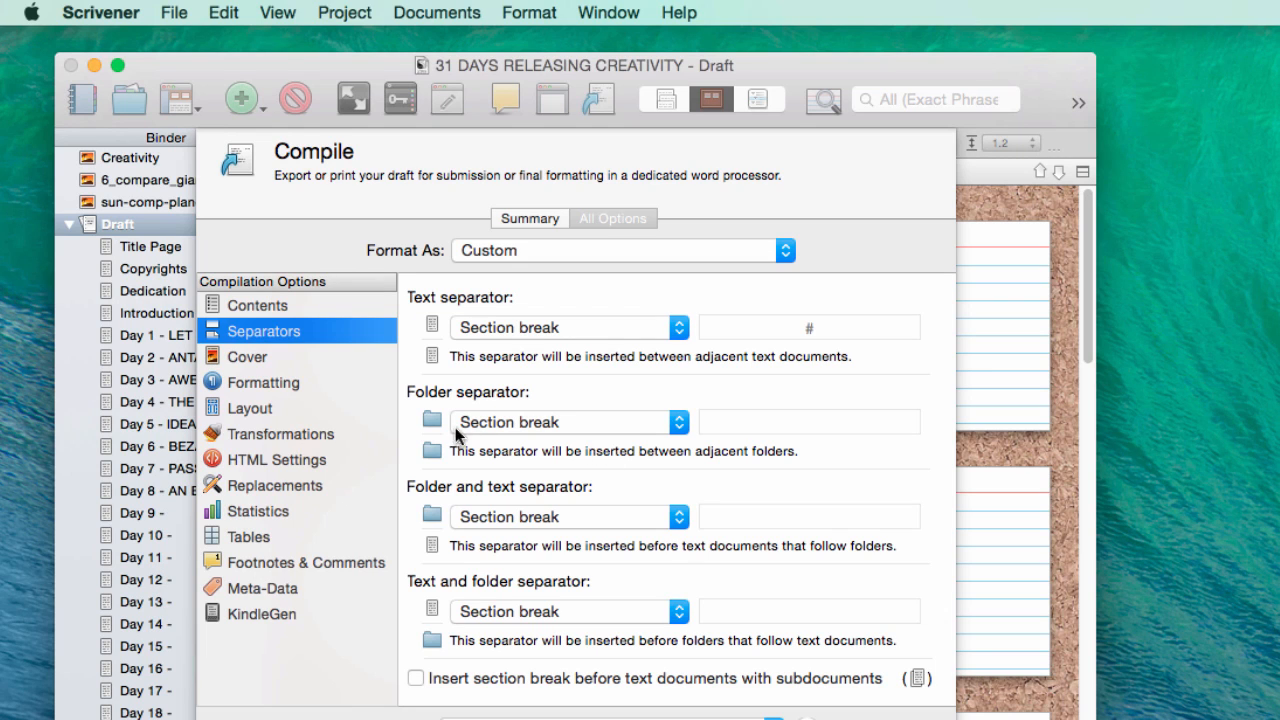
# Set the compile cover image to Creativity
pyautogui.click(273, 360)
pyautogui.click(638, 322)
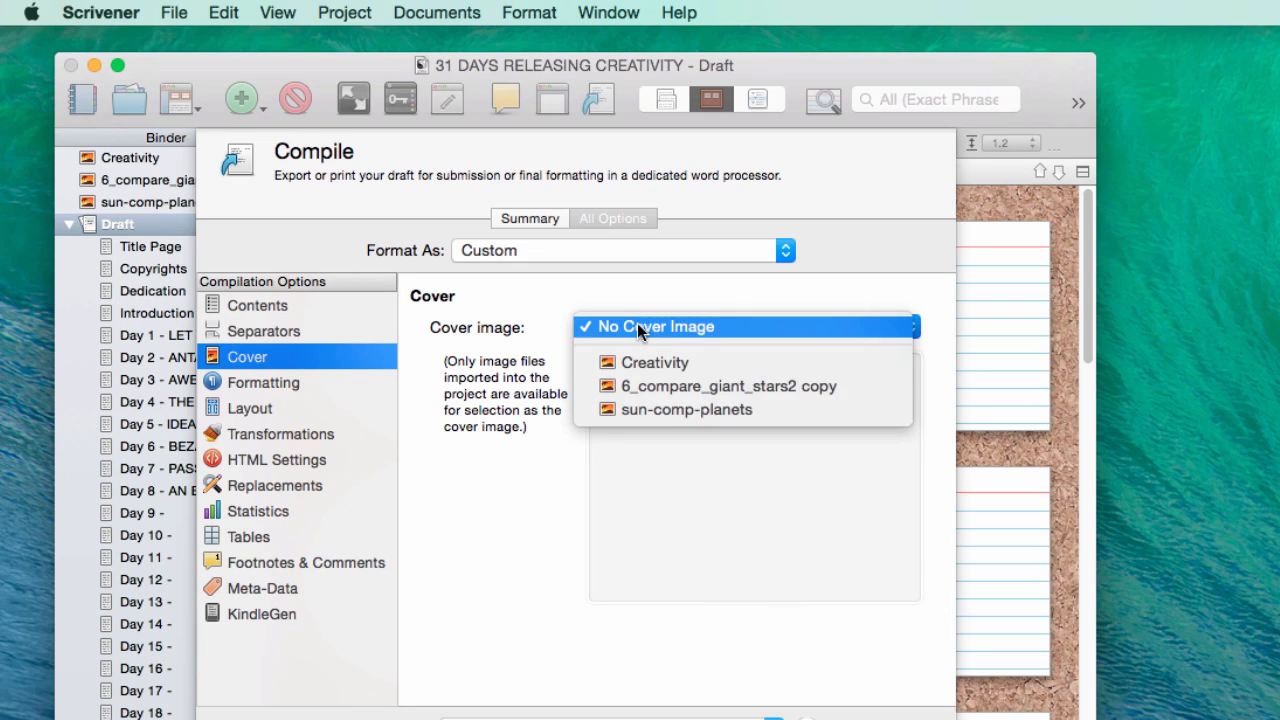
pyautogui.click(639, 360)
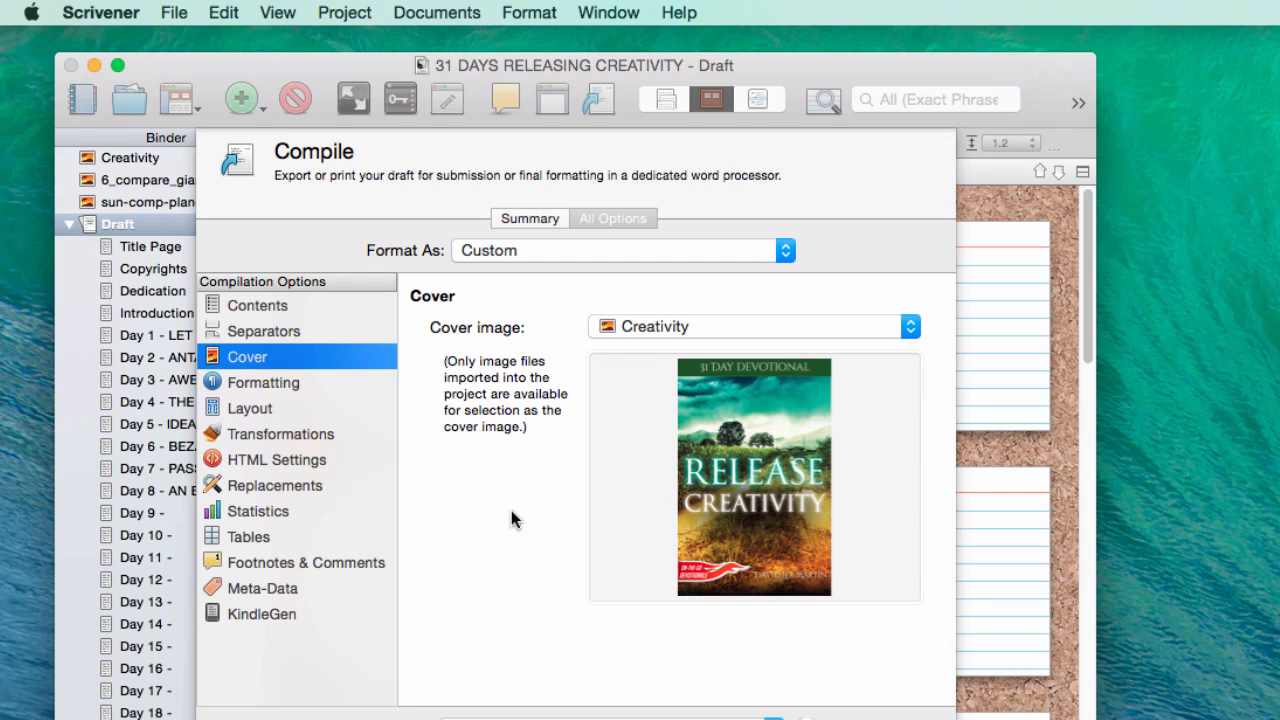
# In the Formatting compile options, include the title for the Level 1+ folder section, and exclude it again
pyautogui.click(346, 388)
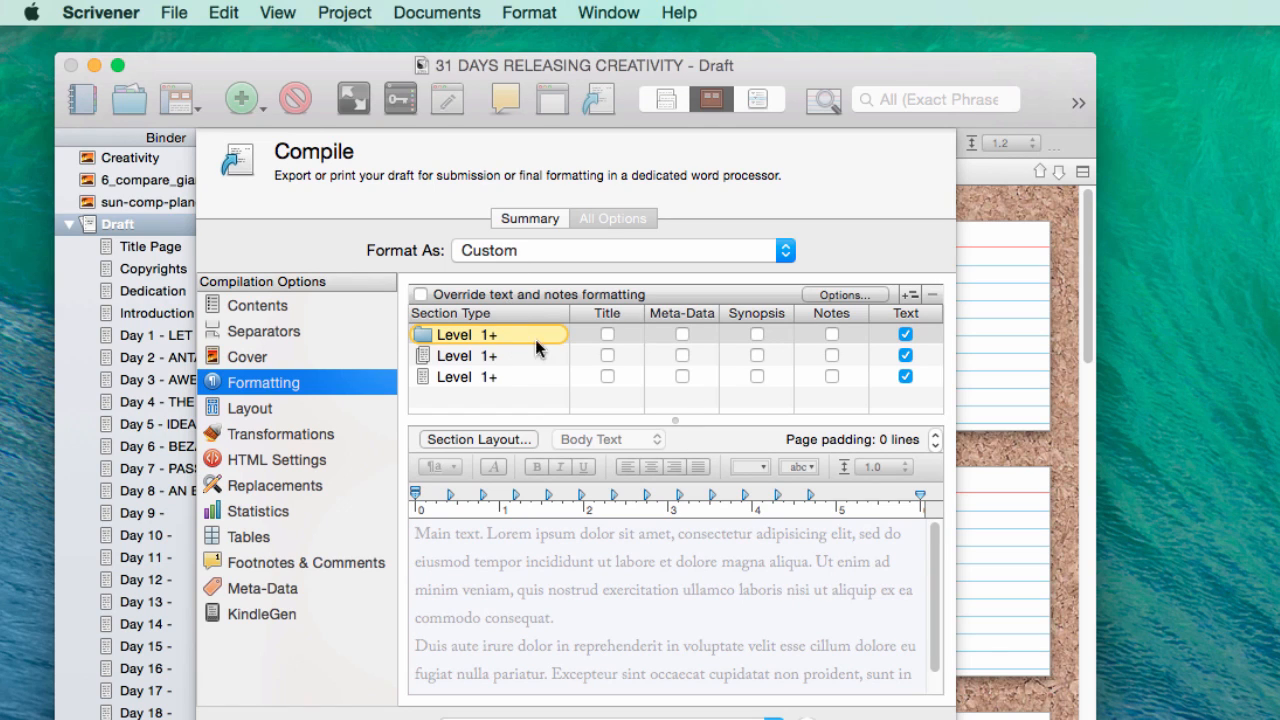
pyautogui.click(607, 334)
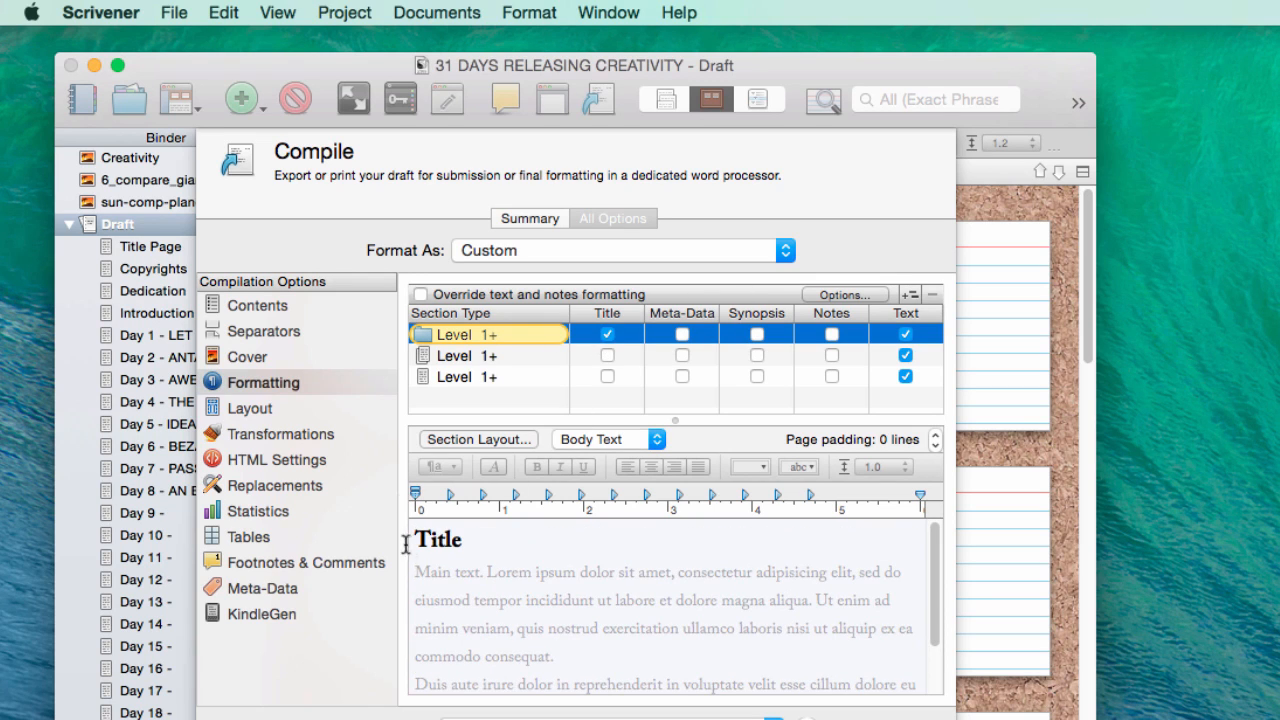
pyautogui.click(607, 334)
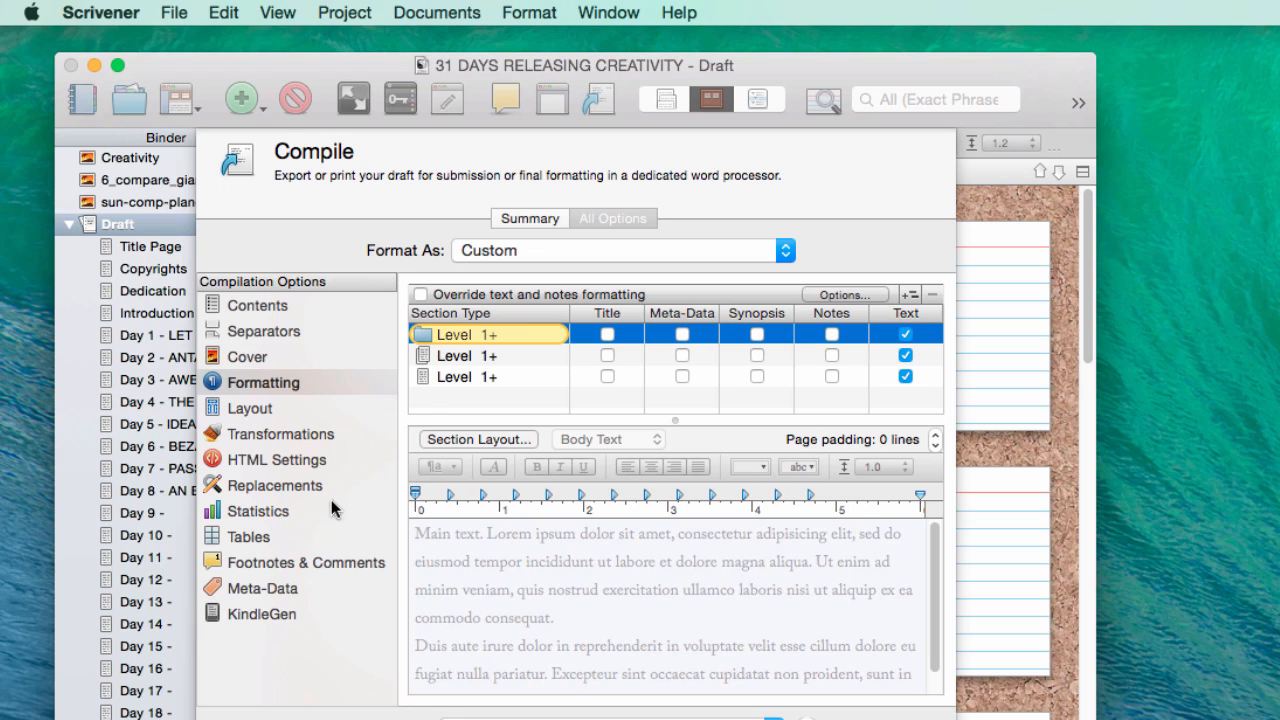
# Review the Layout, Formatting, Transformations, HTML Settings, Replacements, Statistics and Tables compile options
pyautogui.click(280, 409)
pyautogui.click(270, 383)
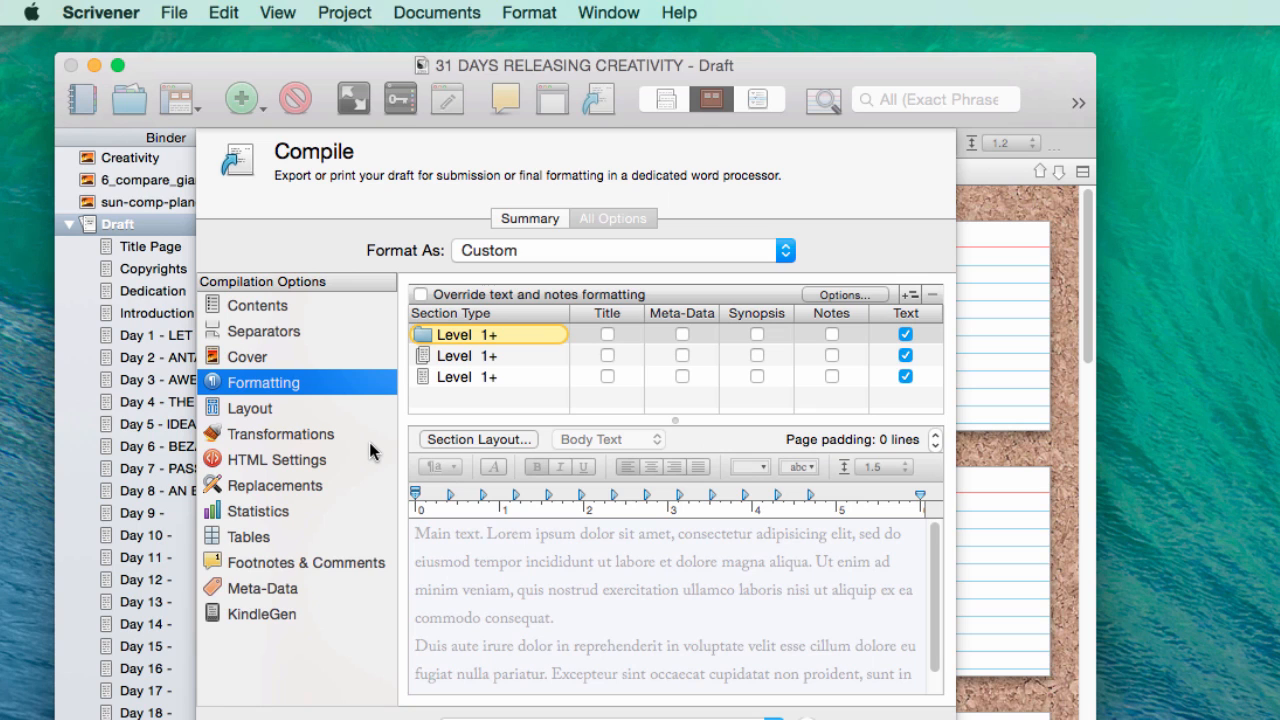
pyautogui.click(277, 414)
pyautogui.click(283, 434)
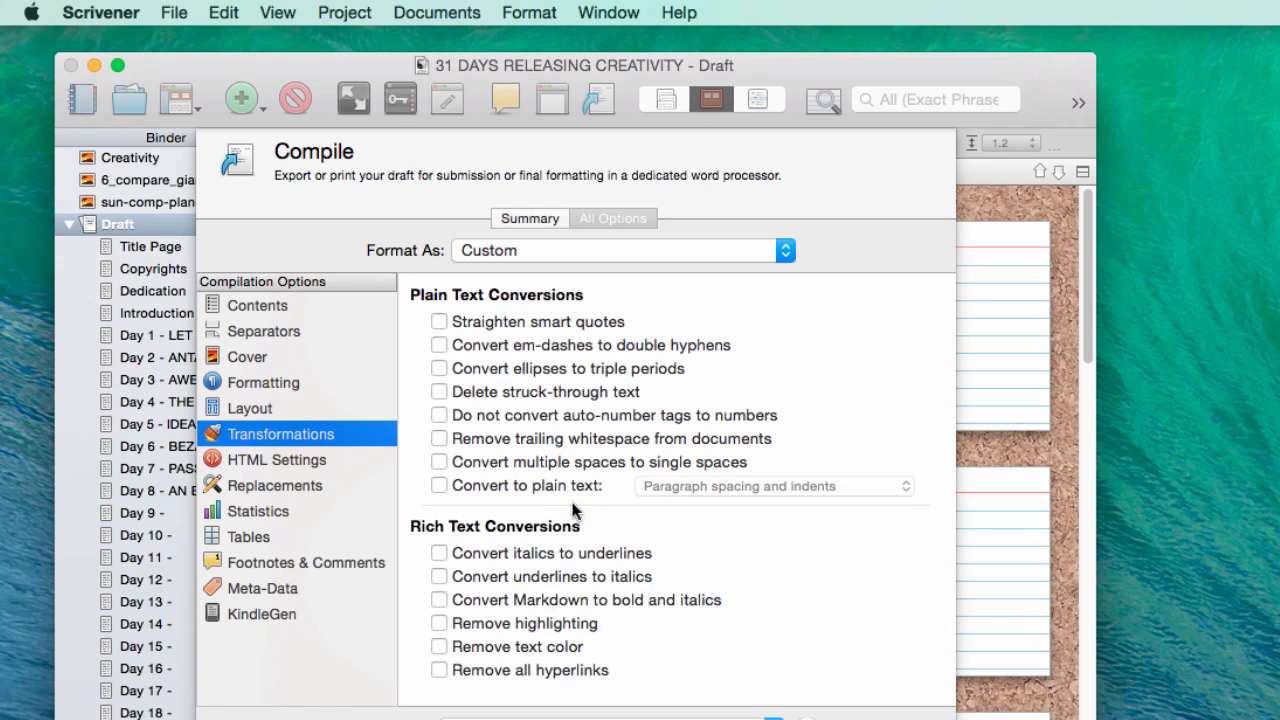
pyautogui.click(296, 462)
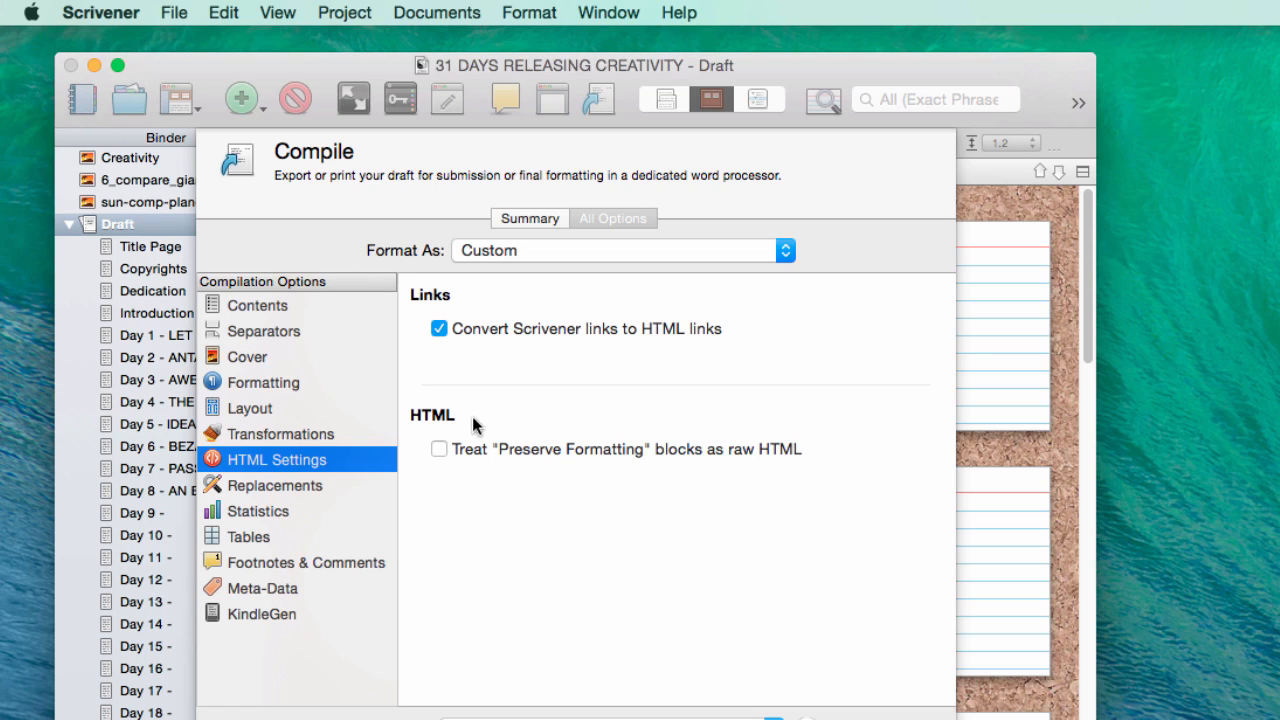
pyautogui.click(266, 487)
pyautogui.click(268, 463)
pyautogui.click(271, 484)
pyautogui.click(257, 512)
pyautogui.click(263, 536)
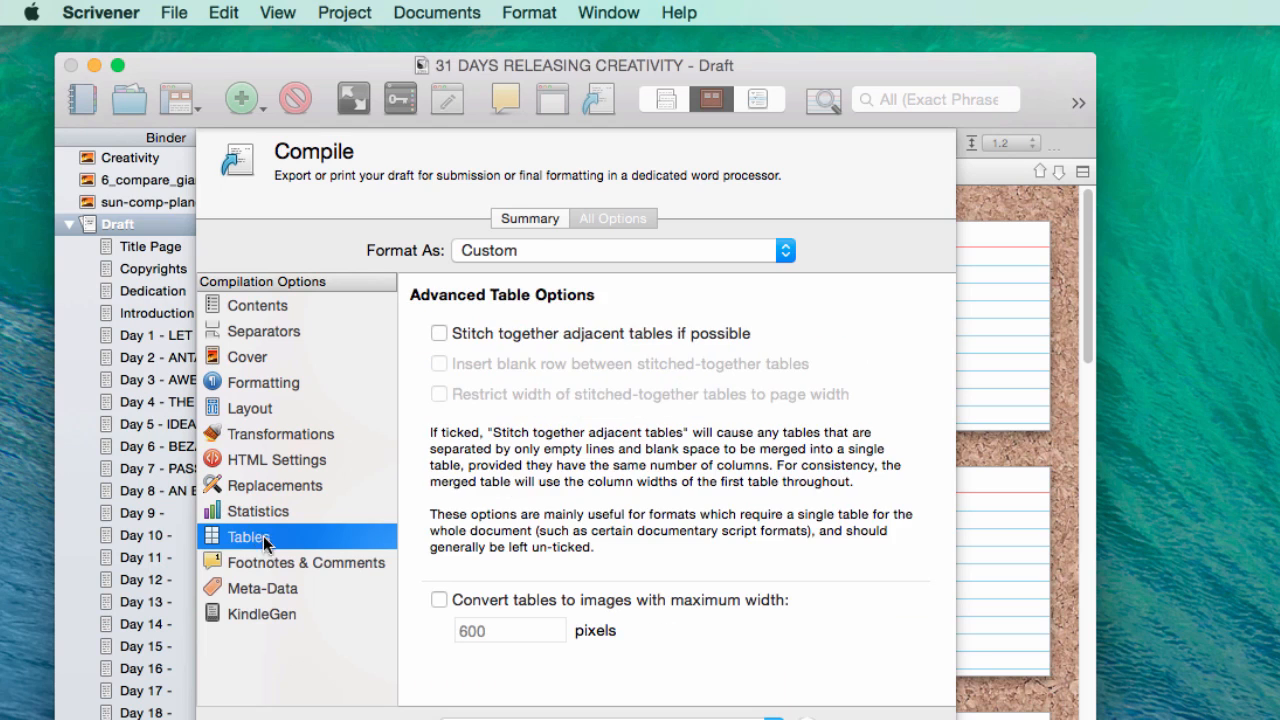
# Examine the endnotes page title in the Footnotes & Comments options and the title and authors fields in the Meta-Data options
pyautogui.click(270, 561)
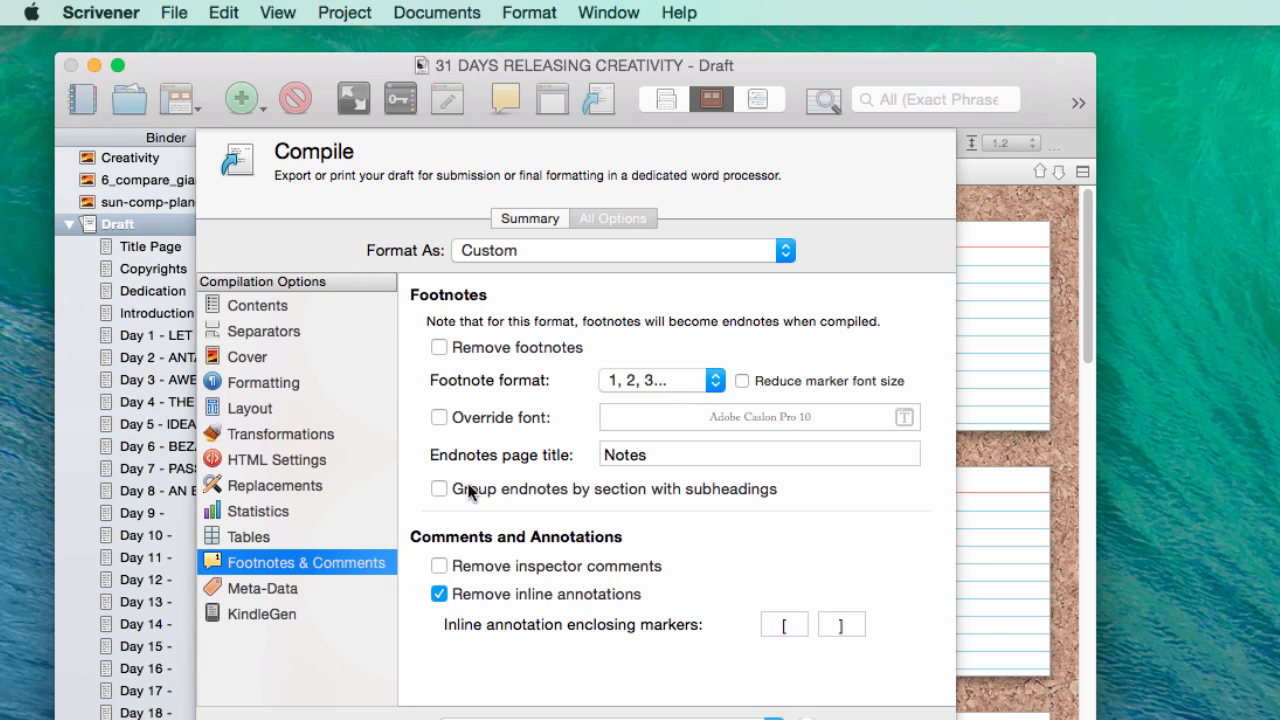
pyautogui.doubleClick(607, 455)
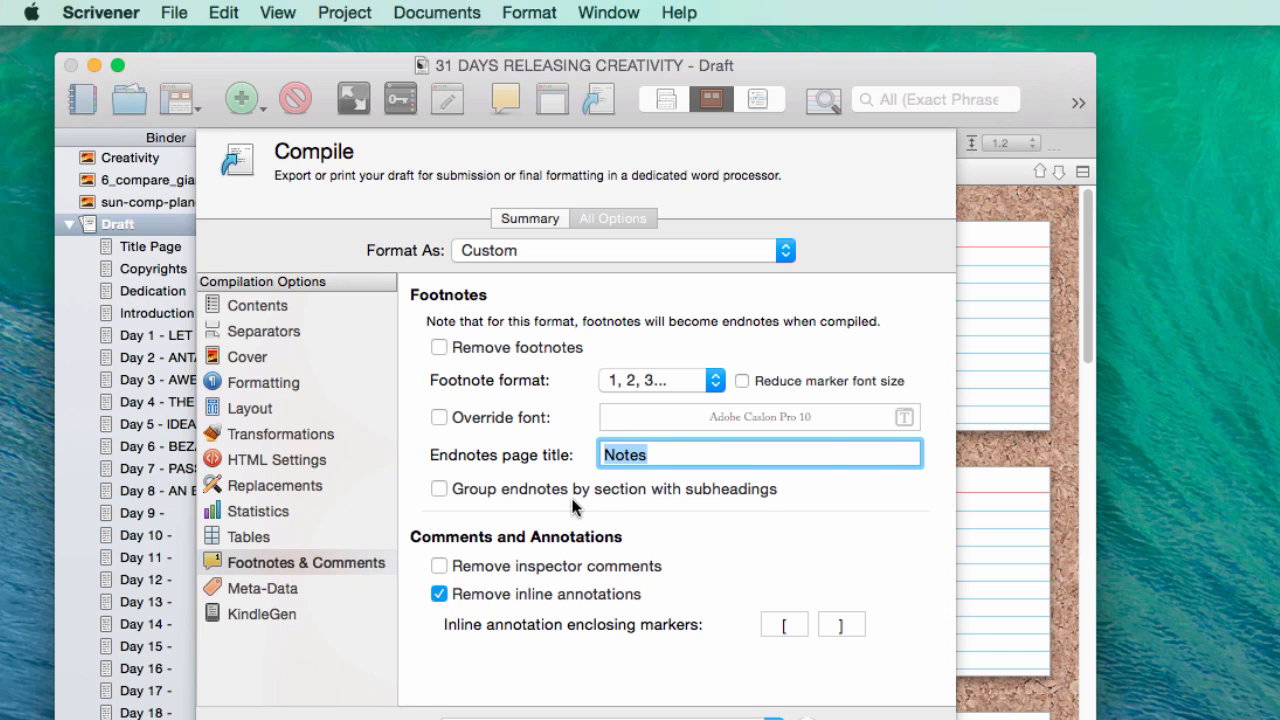
pyautogui.click(266, 594)
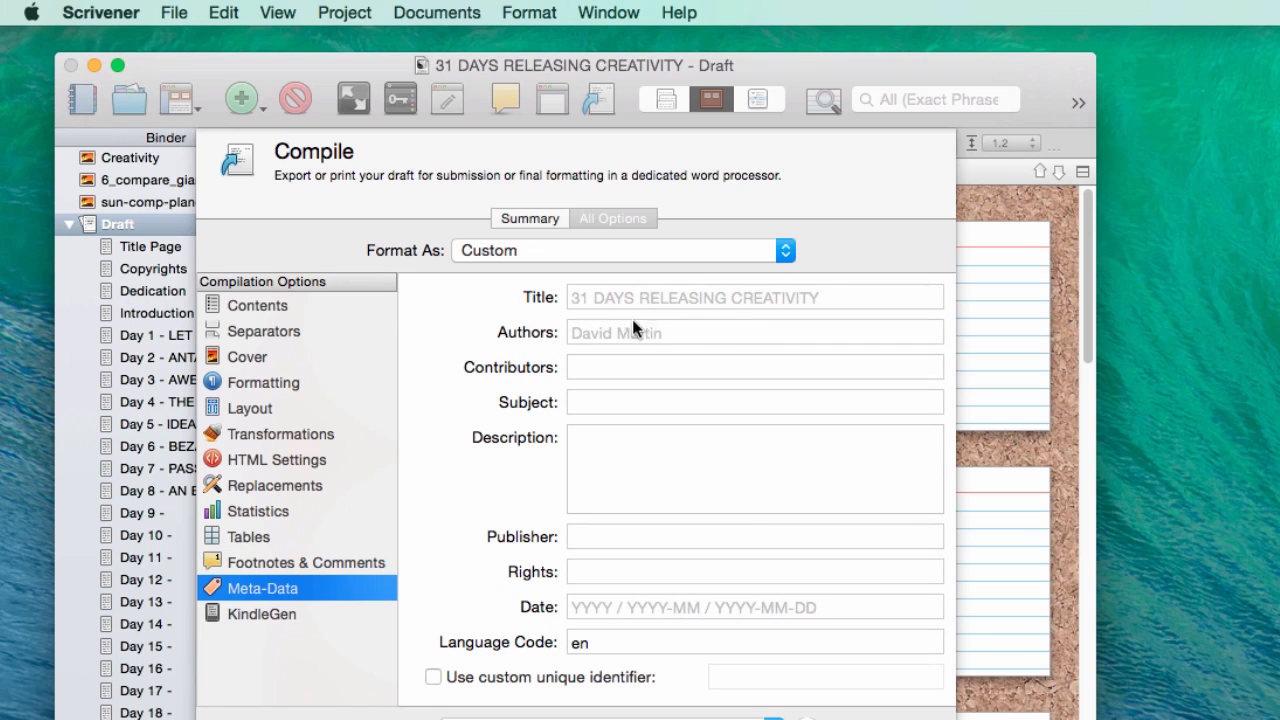
pyautogui.click(611, 296)
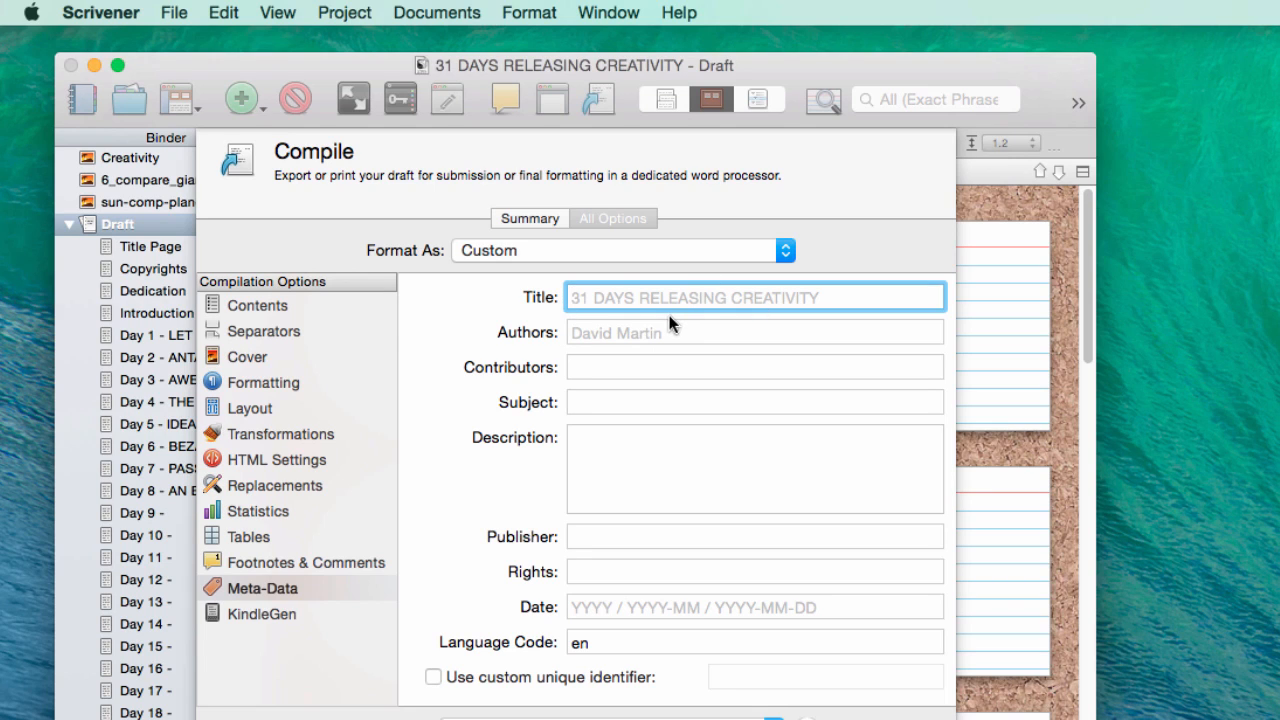
pyautogui.click(604, 333)
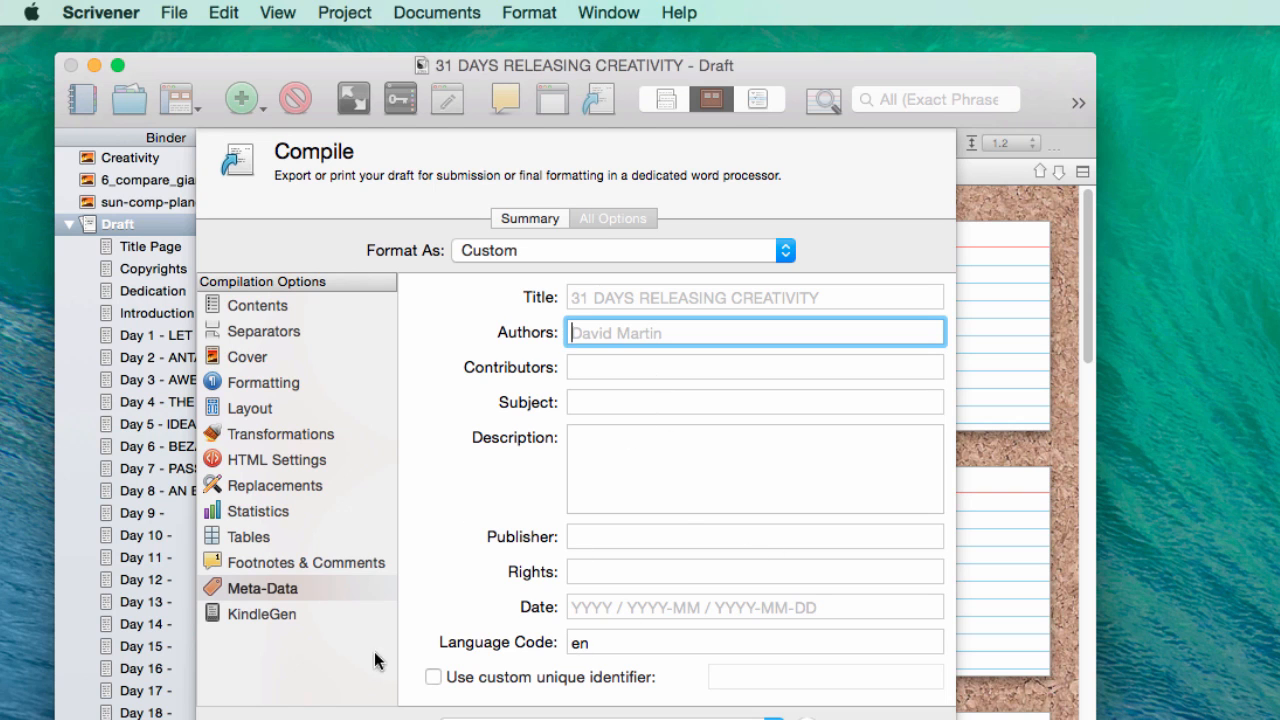
# Check the KindleGen installation settings in the compile options
pyautogui.click(263, 613)
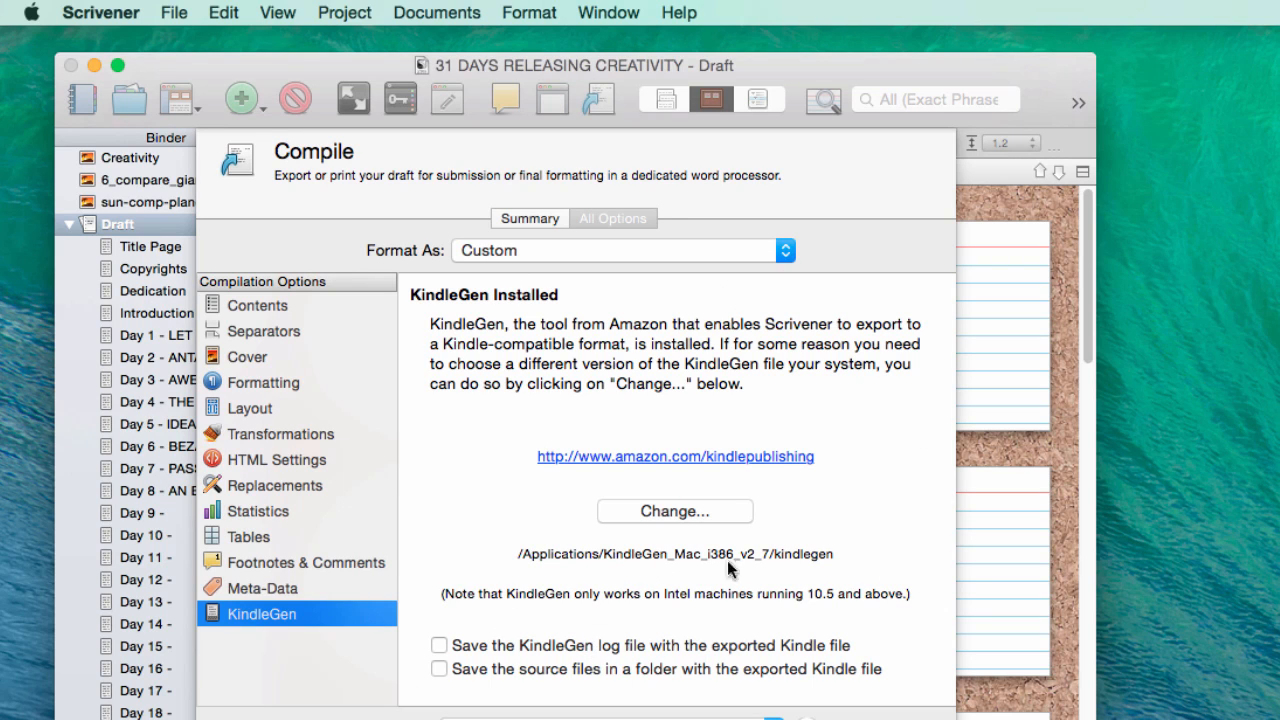
pyautogui.click(257, 589)
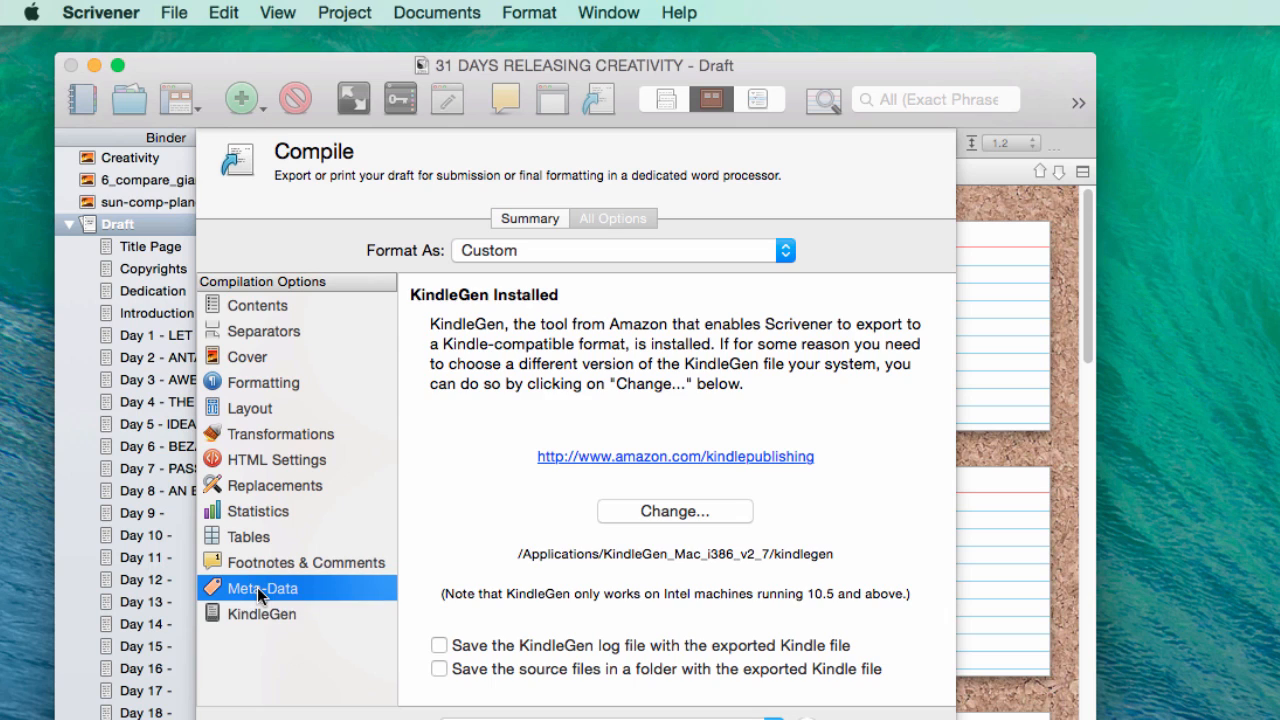
pyautogui.click(259, 614)
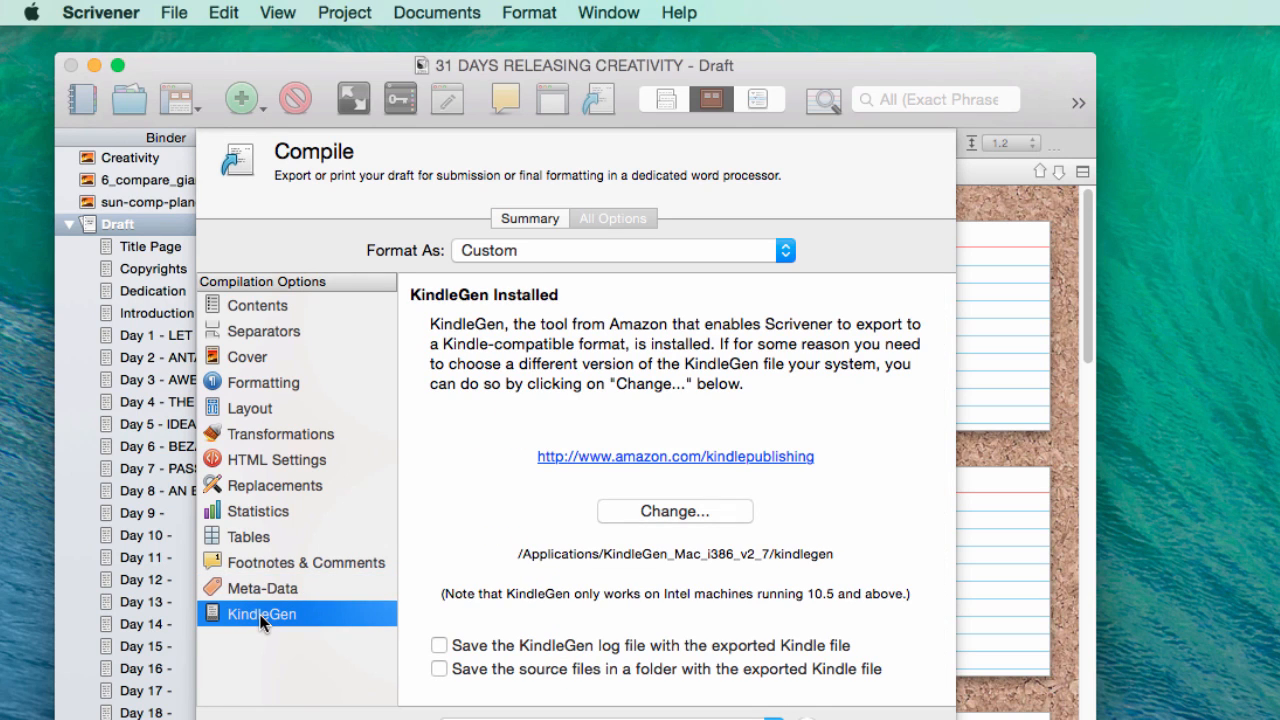
# Recheck the Separators and Contents compile options and the list of format presets, keeping the Custom format
pyautogui.click(255, 328)
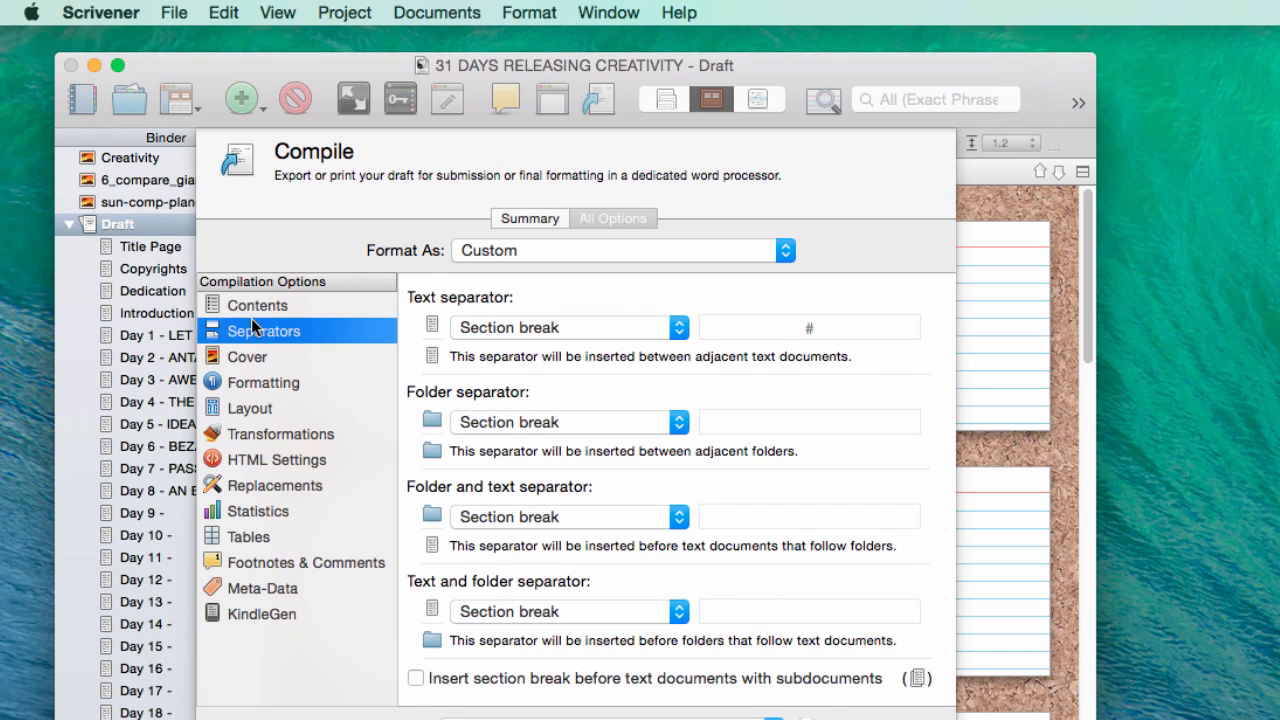
pyautogui.click(251, 308)
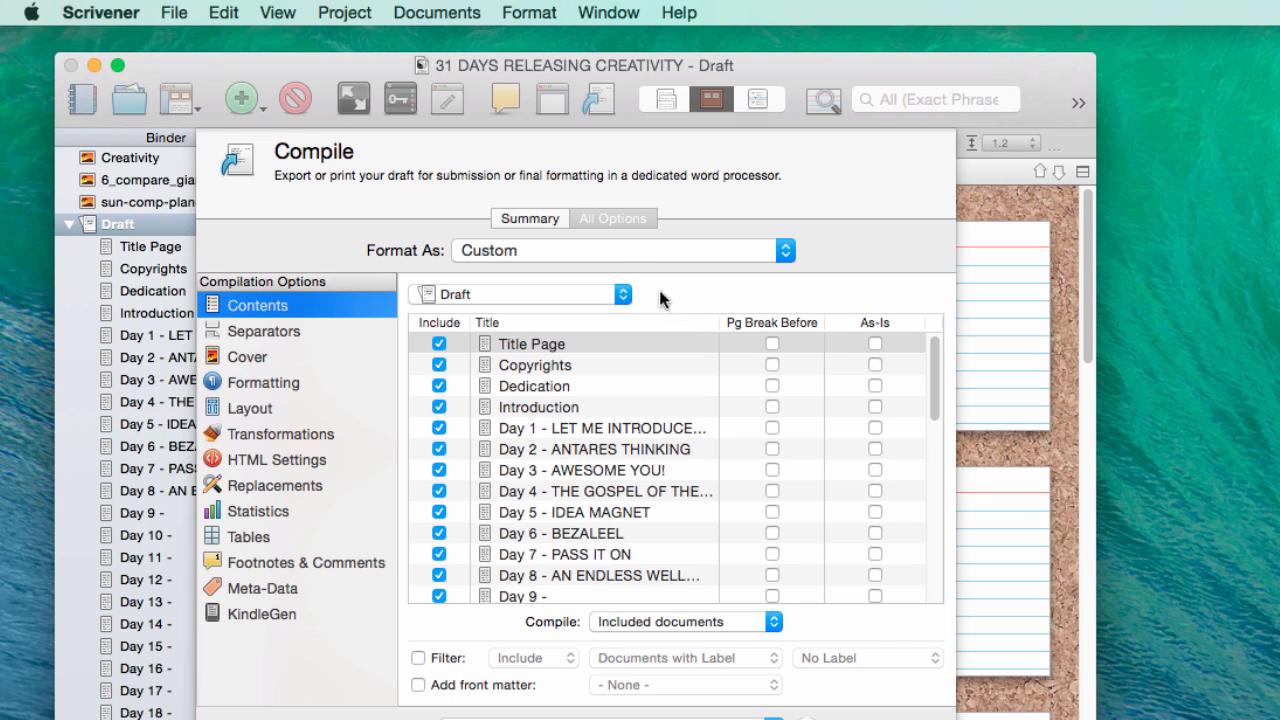
pyautogui.click(622, 252)
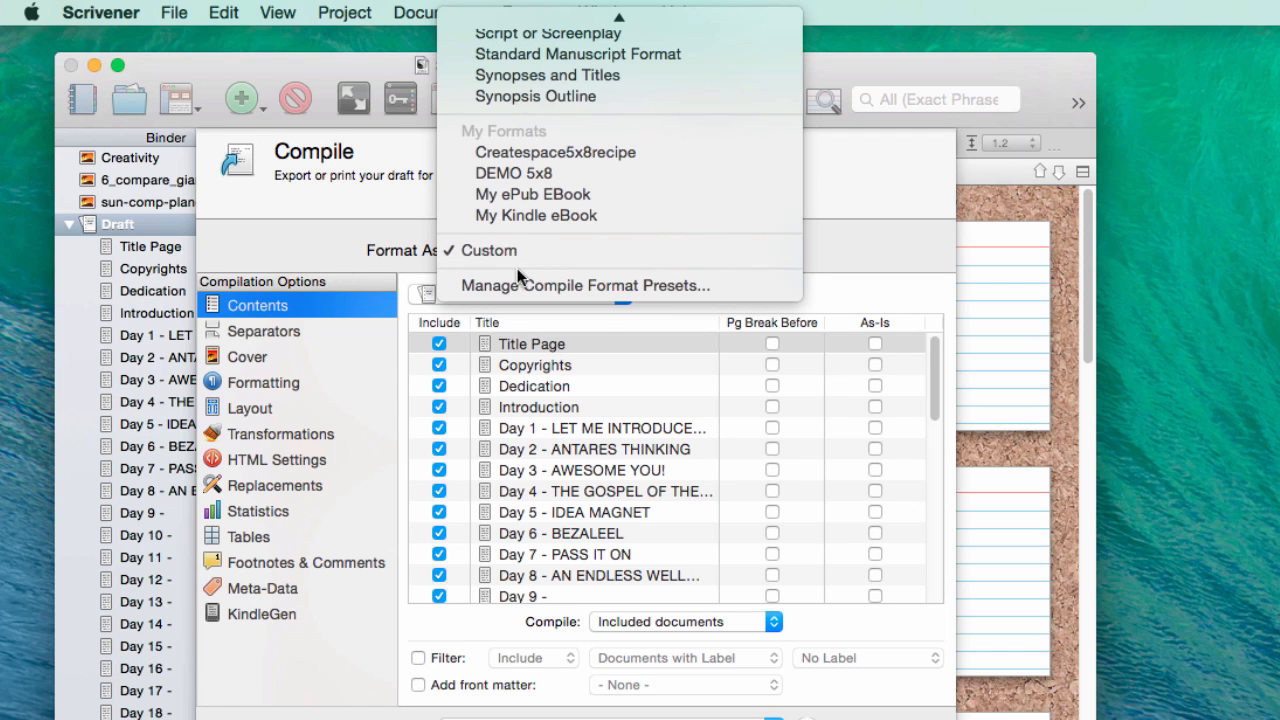
pyautogui.click(577, 249)
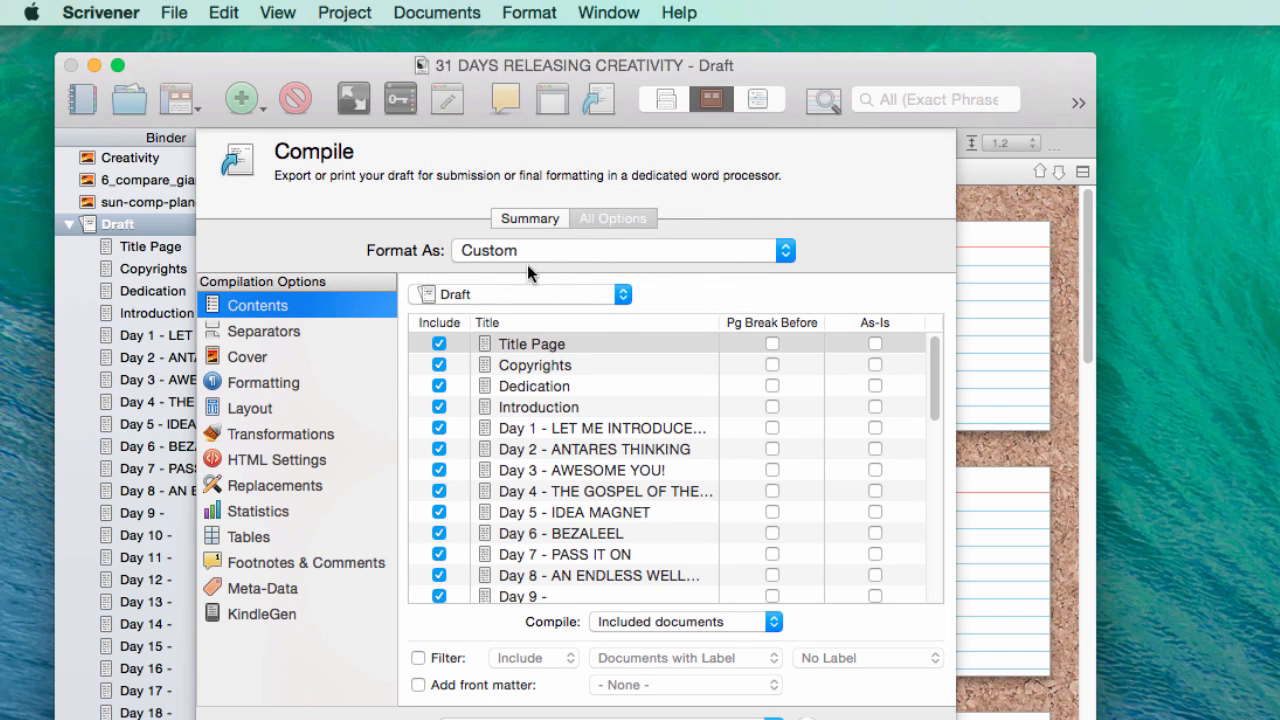
pyautogui.click(284, 337)
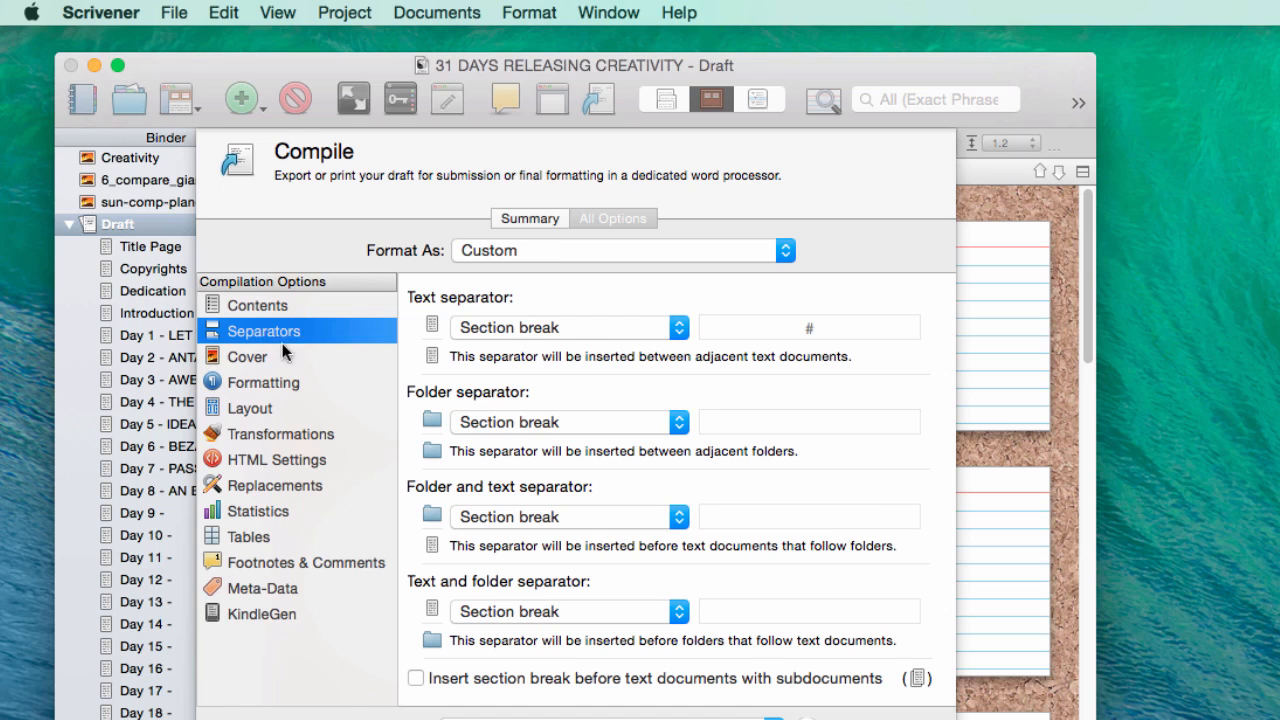
pyautogui.click(269, 310)
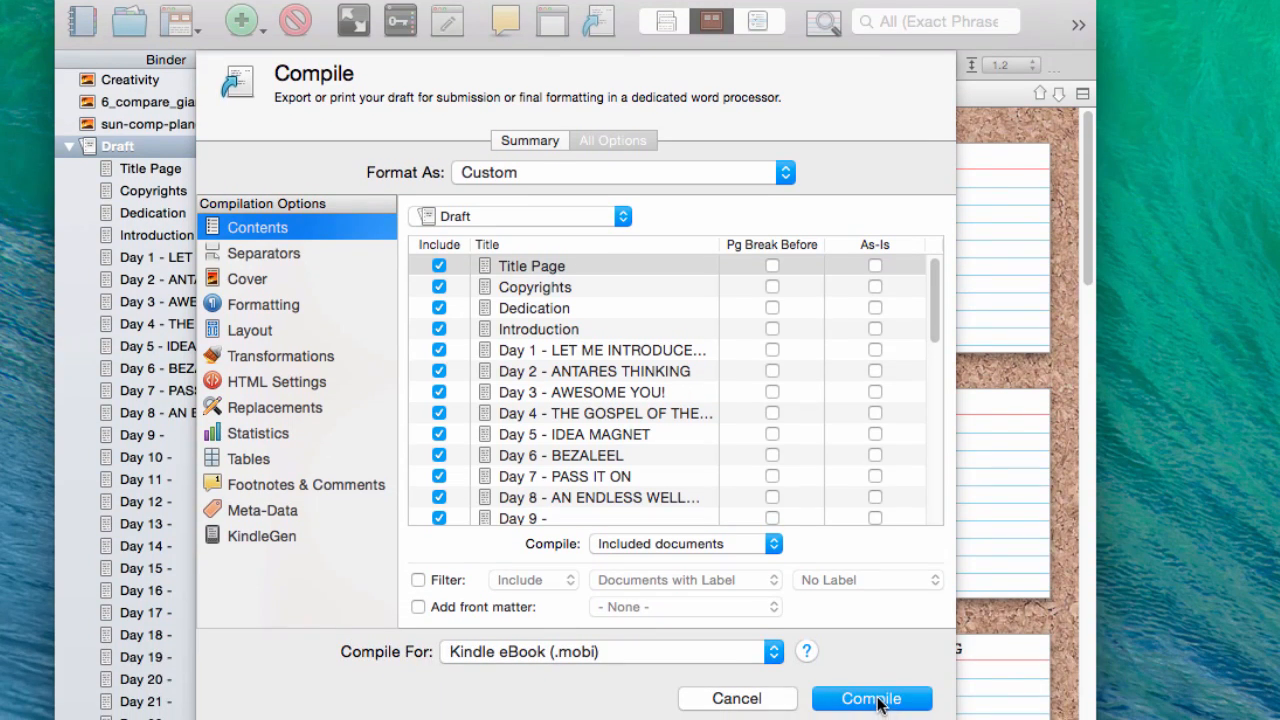
# Compile the draft as a Kindle eBook (.mobi) and save it to the desktop as 31 DAYS RELEASING CREATIVITY
pyautogui.click(877, 699)
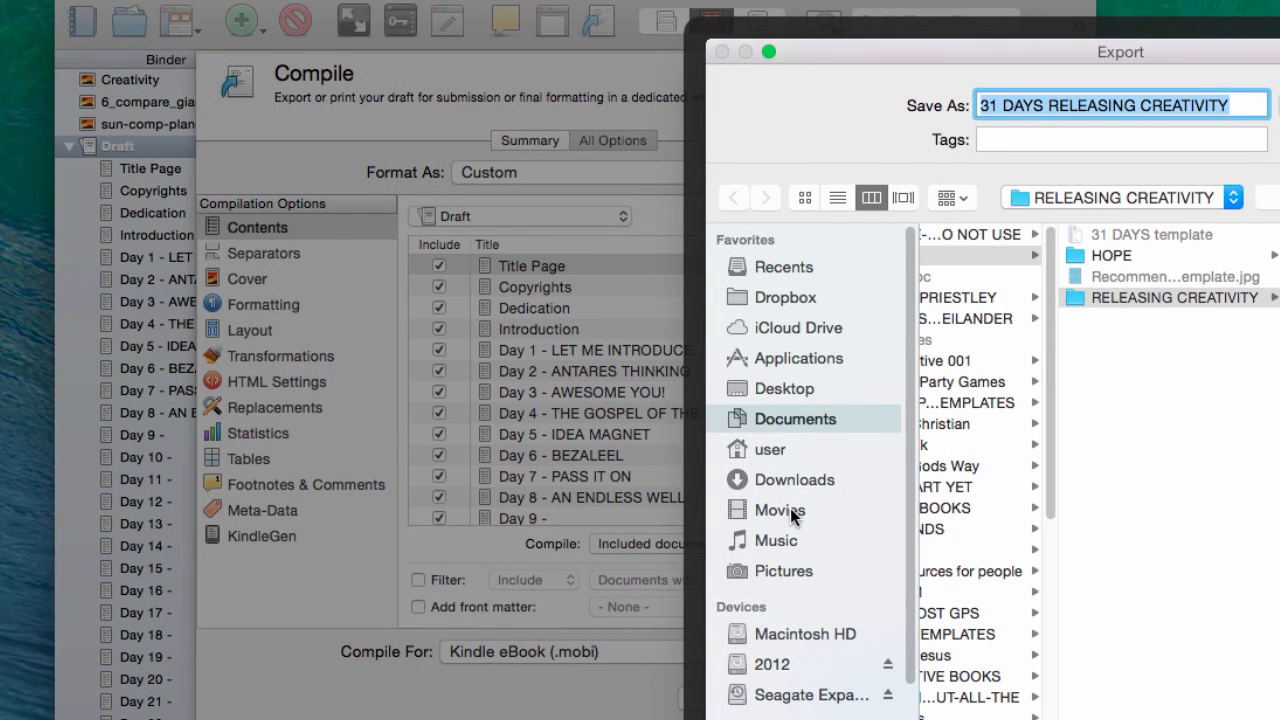
pyautogui.click(772, 386)
pyautogui.press('Return')
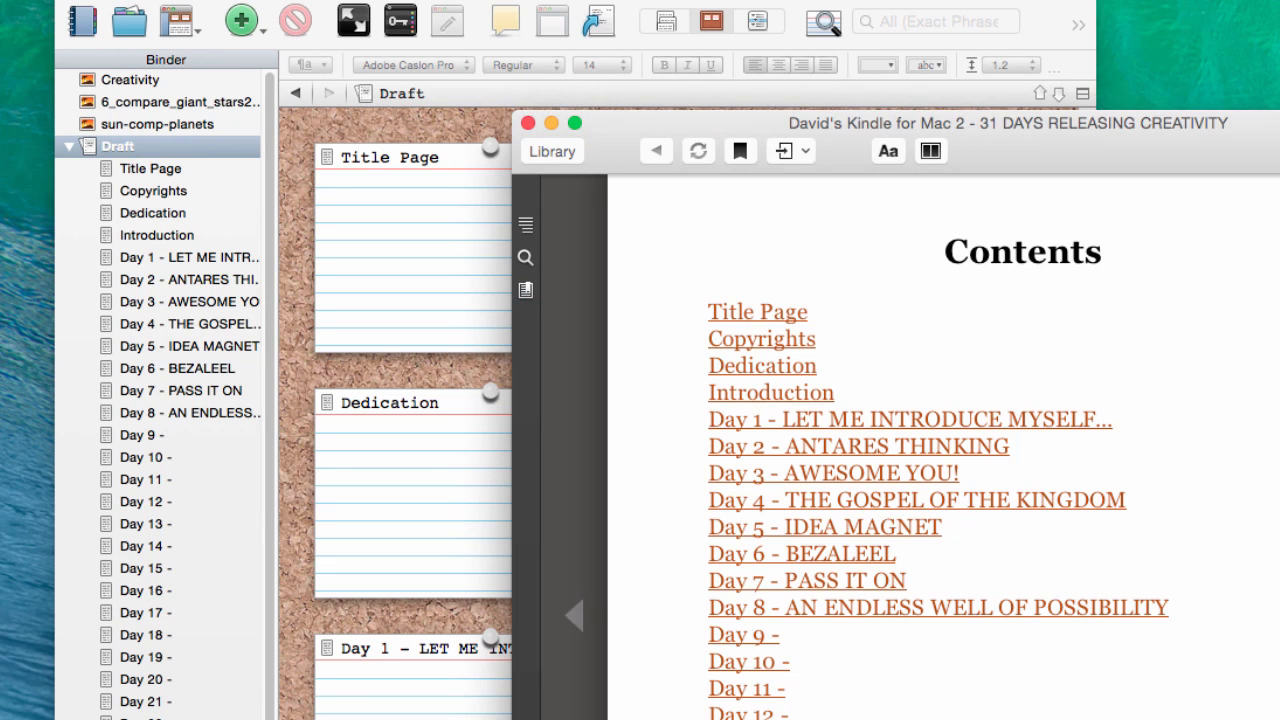
# Reposition the Kindle window showing the compiled book and go to the book's cover
pyautogui.moveTo(720, 137); pyautogui.dragTo(714, 70)
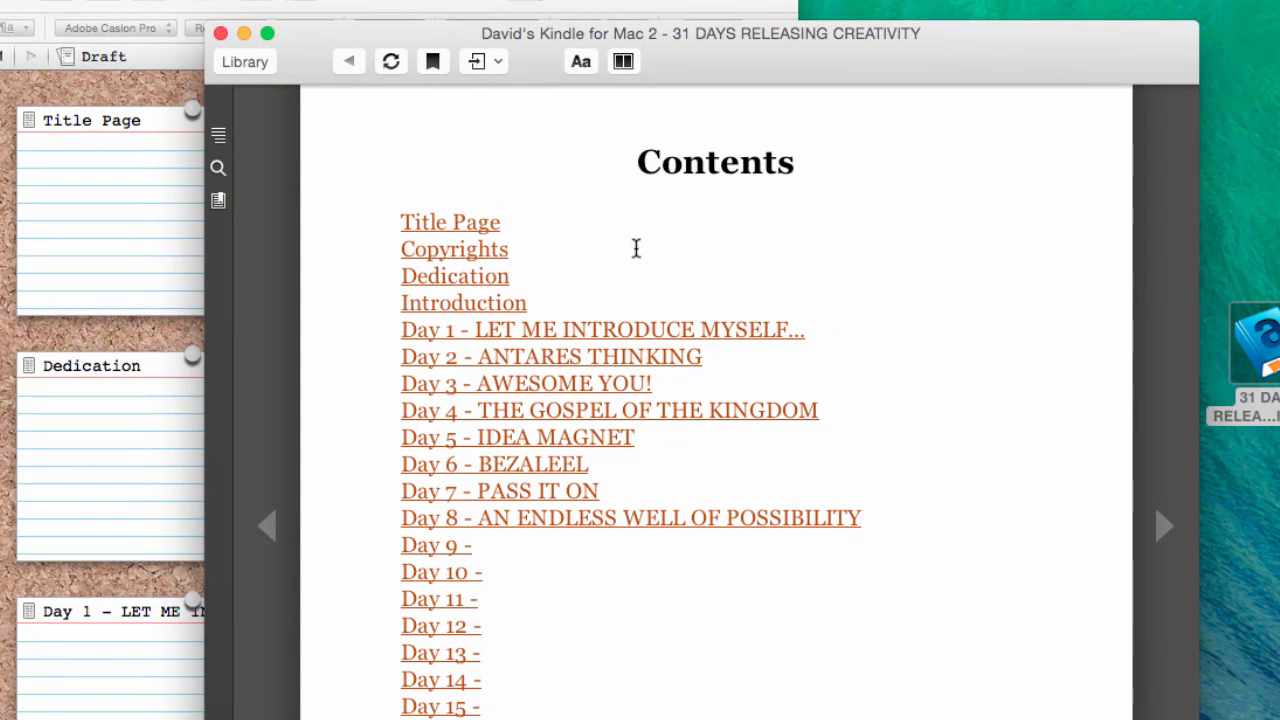
pyautogui.click(488, 66)
pyautogui.click(497, 95)
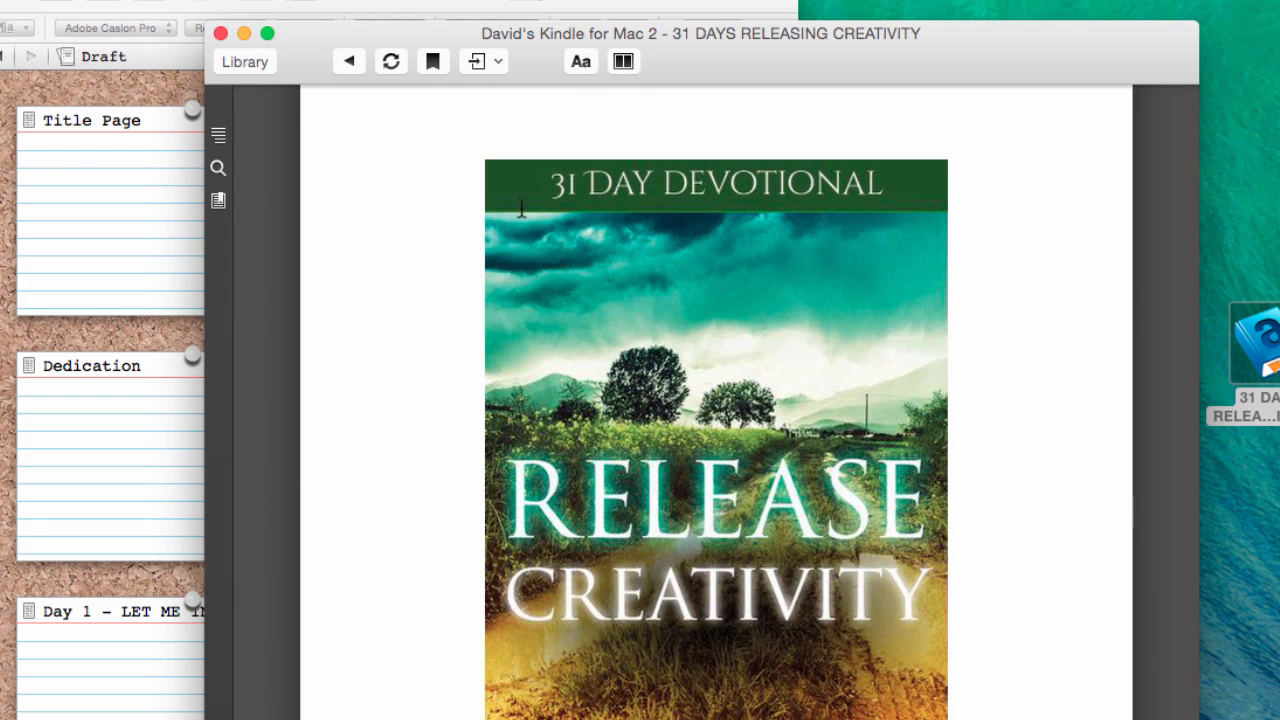
# Go to the compiled book's table of contents and look through its entries up to the final chapter
pyautogui.click(492, 63)
pyautogui.click(495, 110)
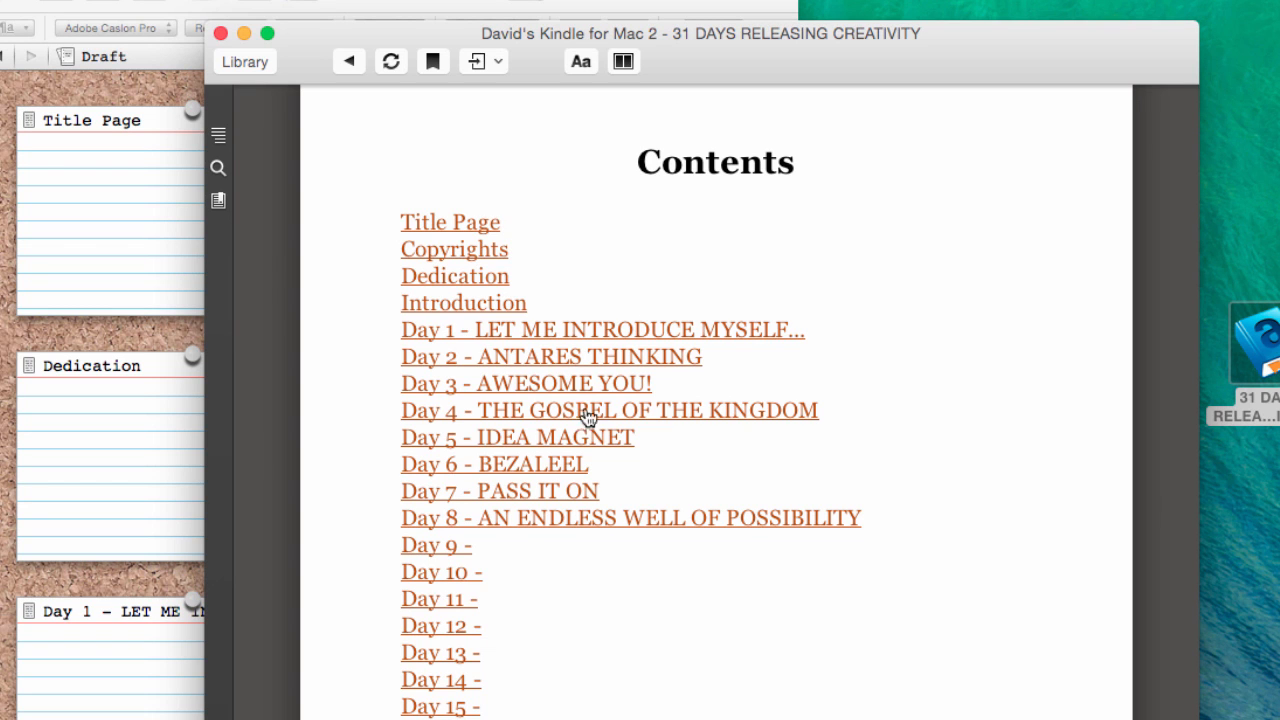
pyautogui.scroll(1, 524, 552)
pyautogui.scroll(-1, 524, 532)
pyautogui.click(1164, 527)
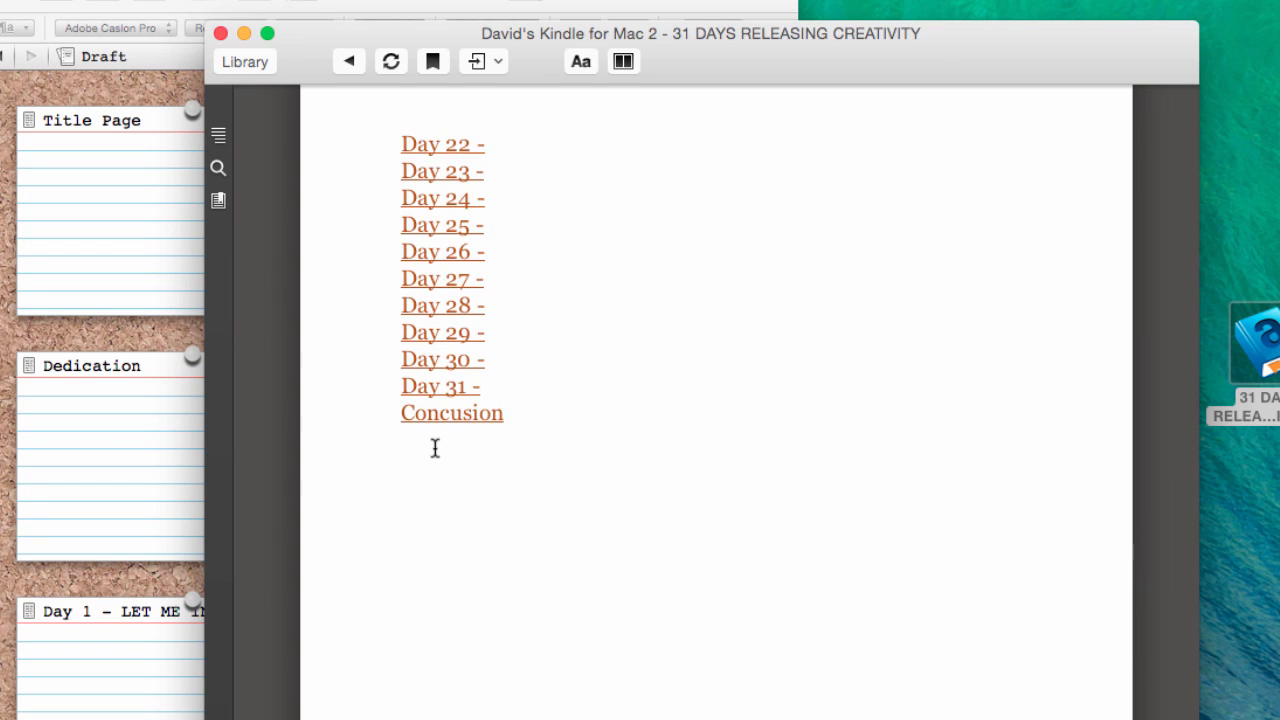
pyautogui.click(266, 530)
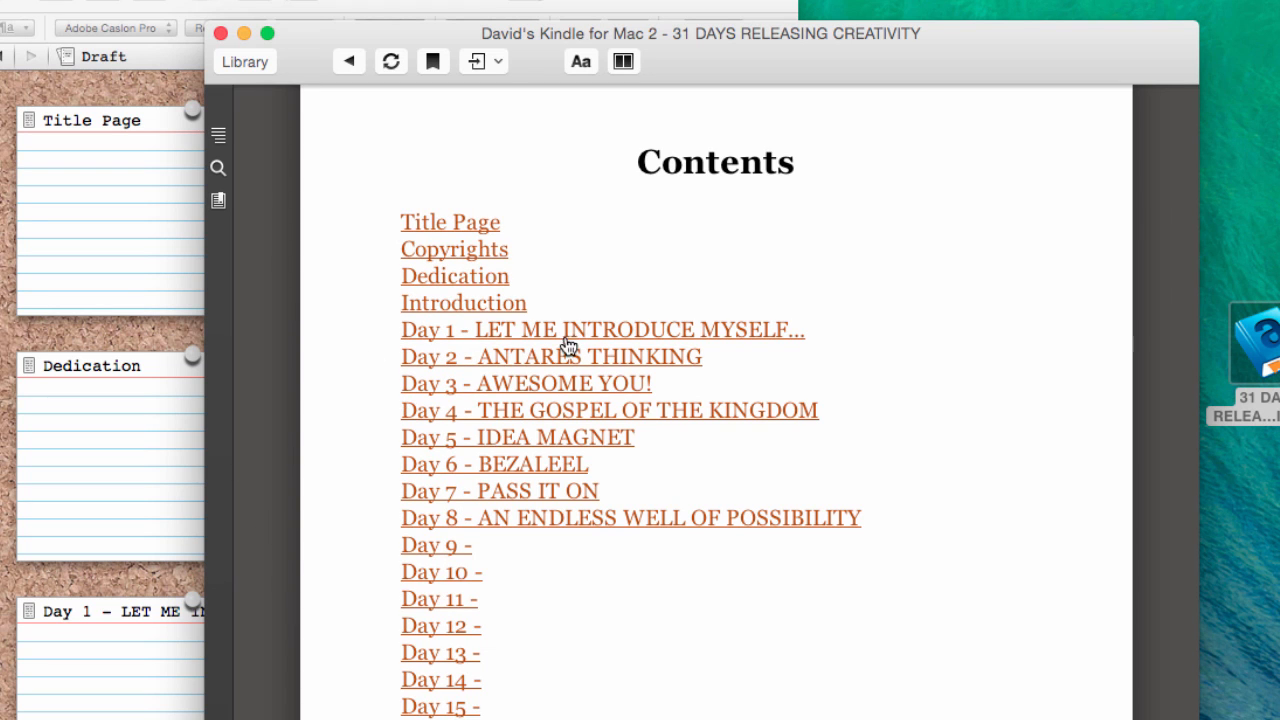
# Open Day 2 - ANTARES THINKING from the table of contents and widen the Kindle window
pyautogui.click(553, 363)
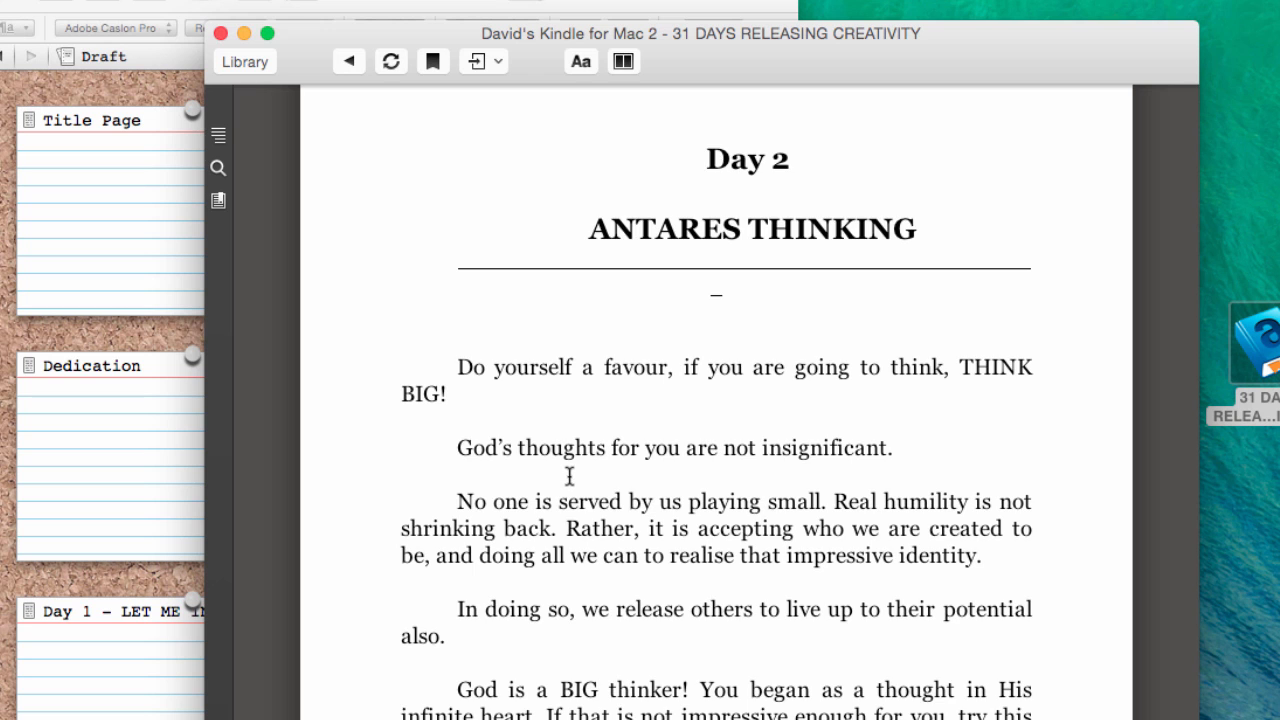
pyautogui.scroll(2, 570, 476)
pyautogui.scroll(-2, 570, 474)
pyautogui.moveTo(1199, 719); pyautogui.dragTo(1279, 719)
# Page back through Day 1 and the introduction to the dedication page
pyautogui.scroll(2, 788, 512)
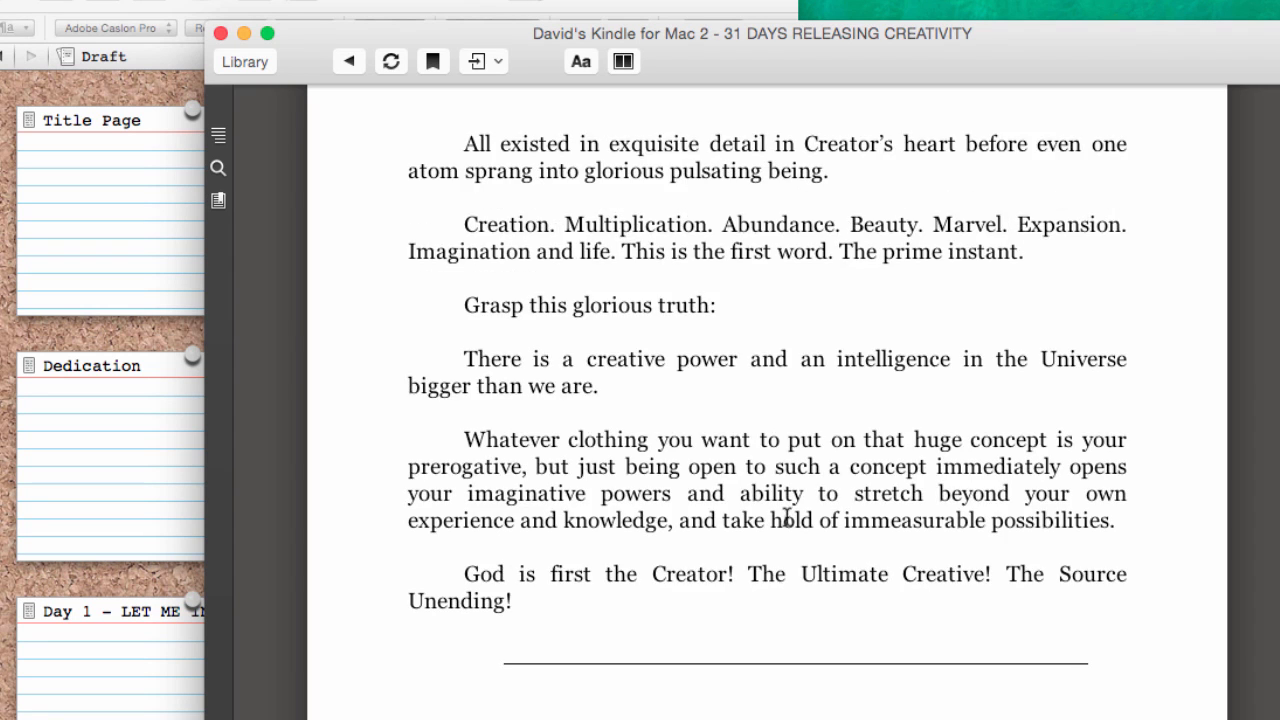
pyautogui.scroll(-1, 787, 517)
pyautogui.scroll(2, 787, 517)
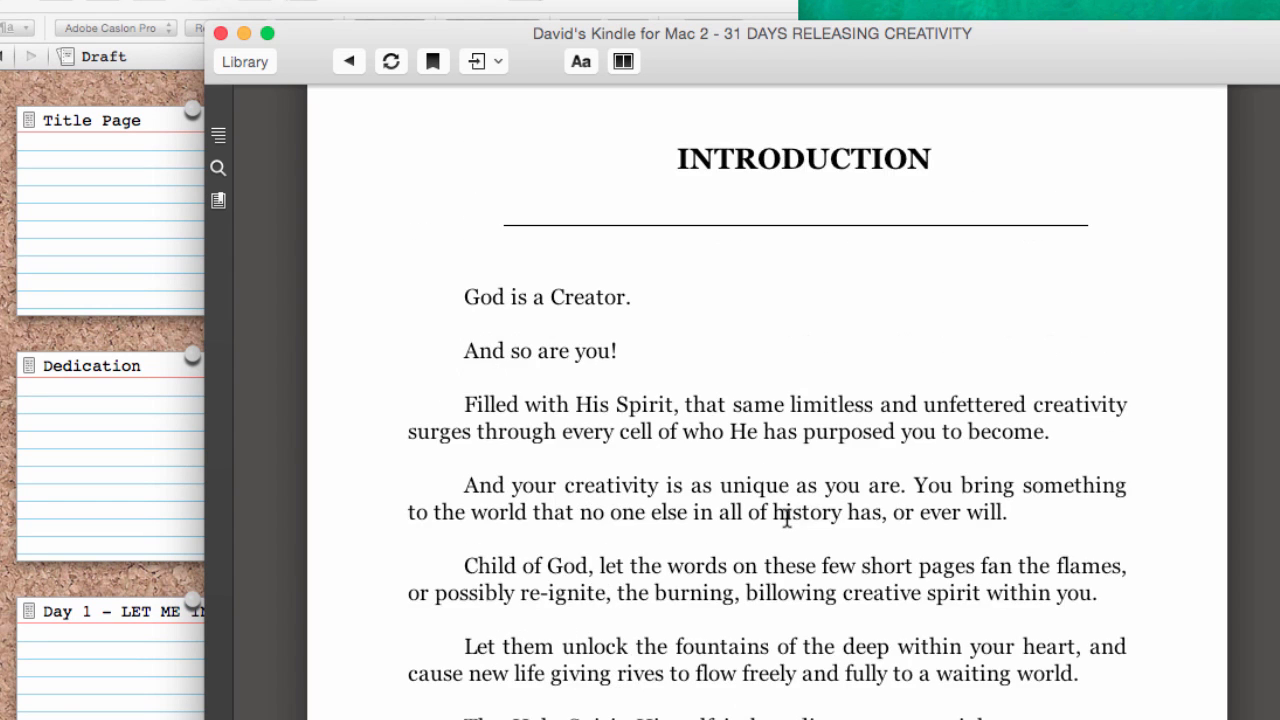
pyautogui.scroll(-1, 787, 517)
pyautogui.scroll(1, 787, 517)
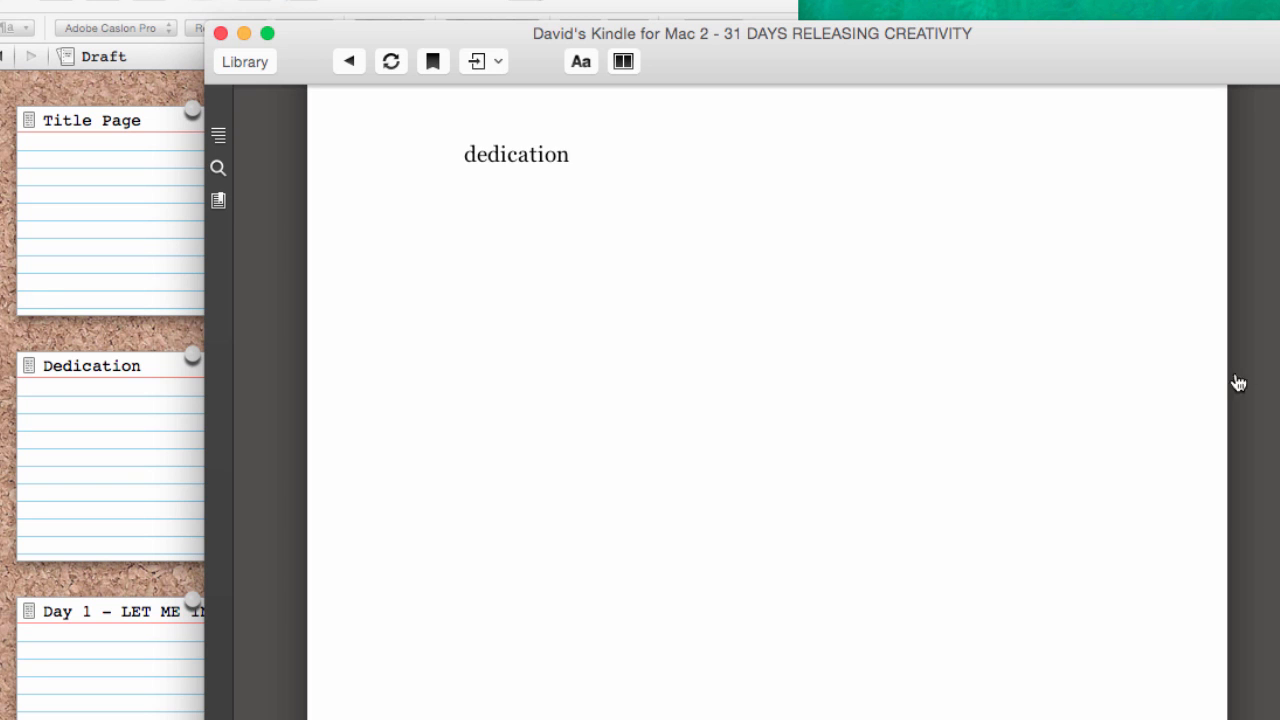
# Page forward from the dedication through the Day 1 and Day 2 chapters, and return to the Day 2 heading
pyautogui.click(1242, 547)
pyautogui.click(1255, 540)
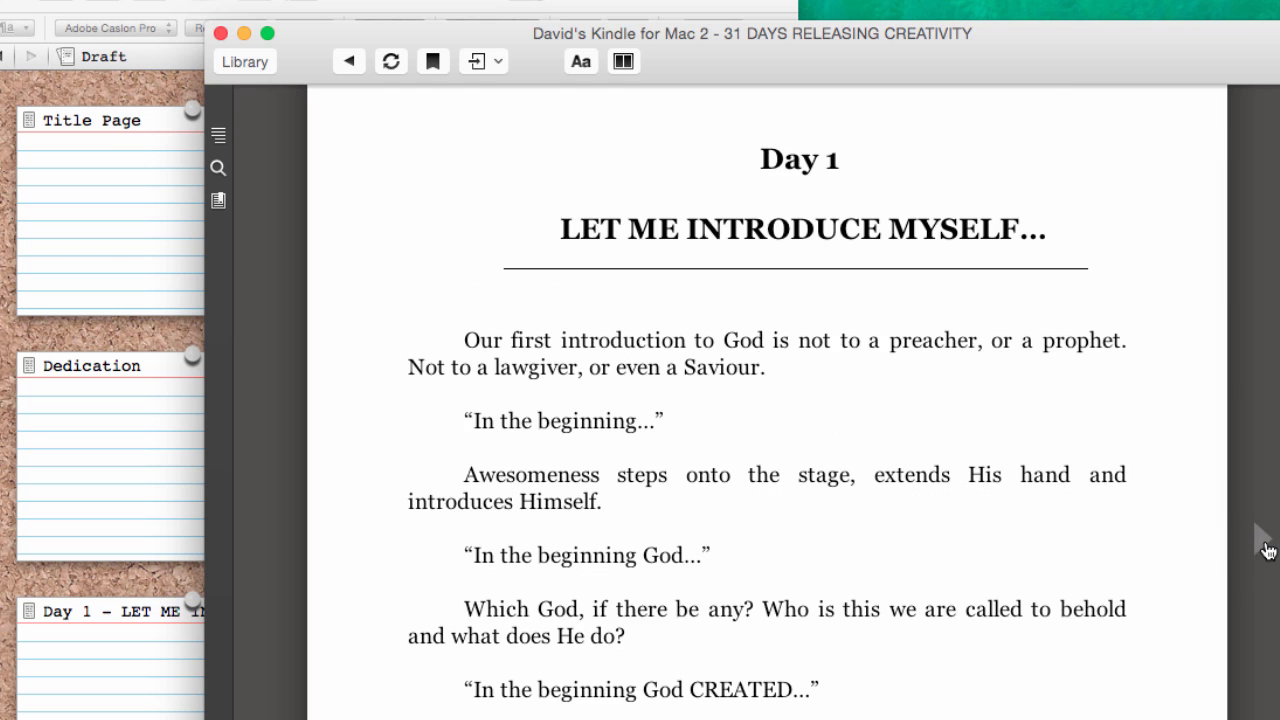
pyautogui.click(1255, 540)
pyautogui.click(276, 551)
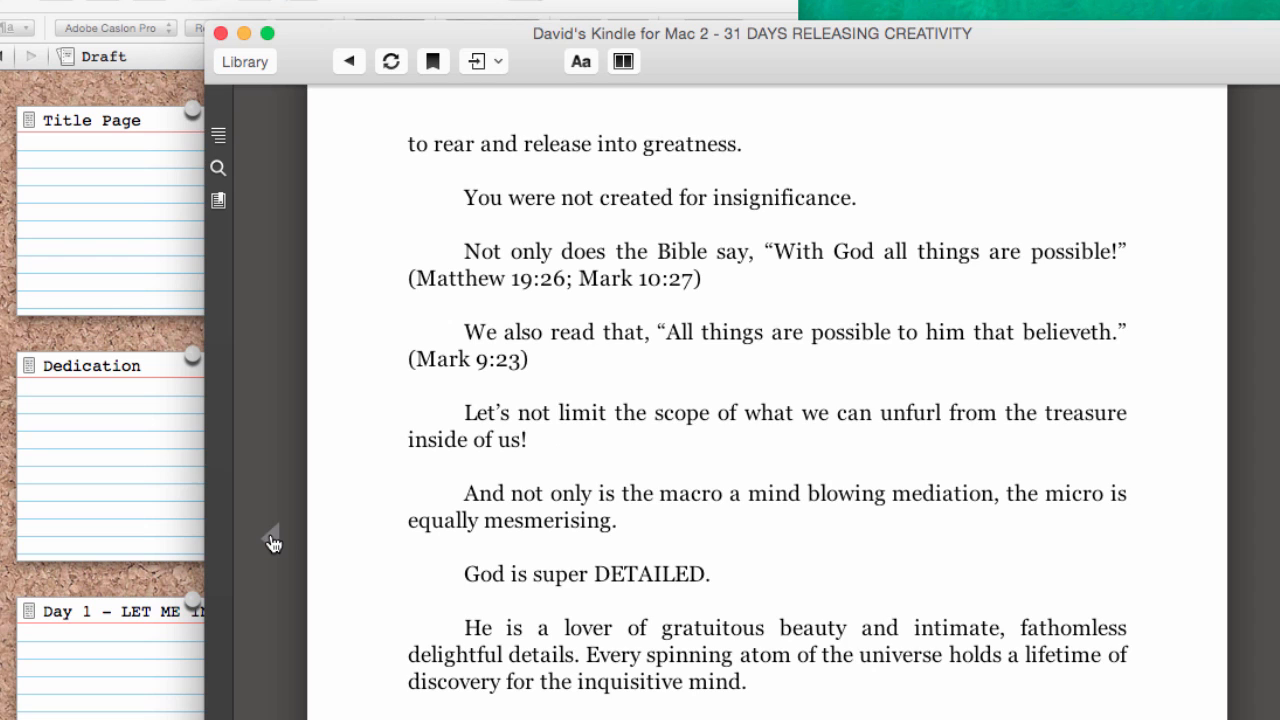
pyautogui.click(272, 543)
pyautogui.click(272, 543)
pyautogui.click(272, 543)
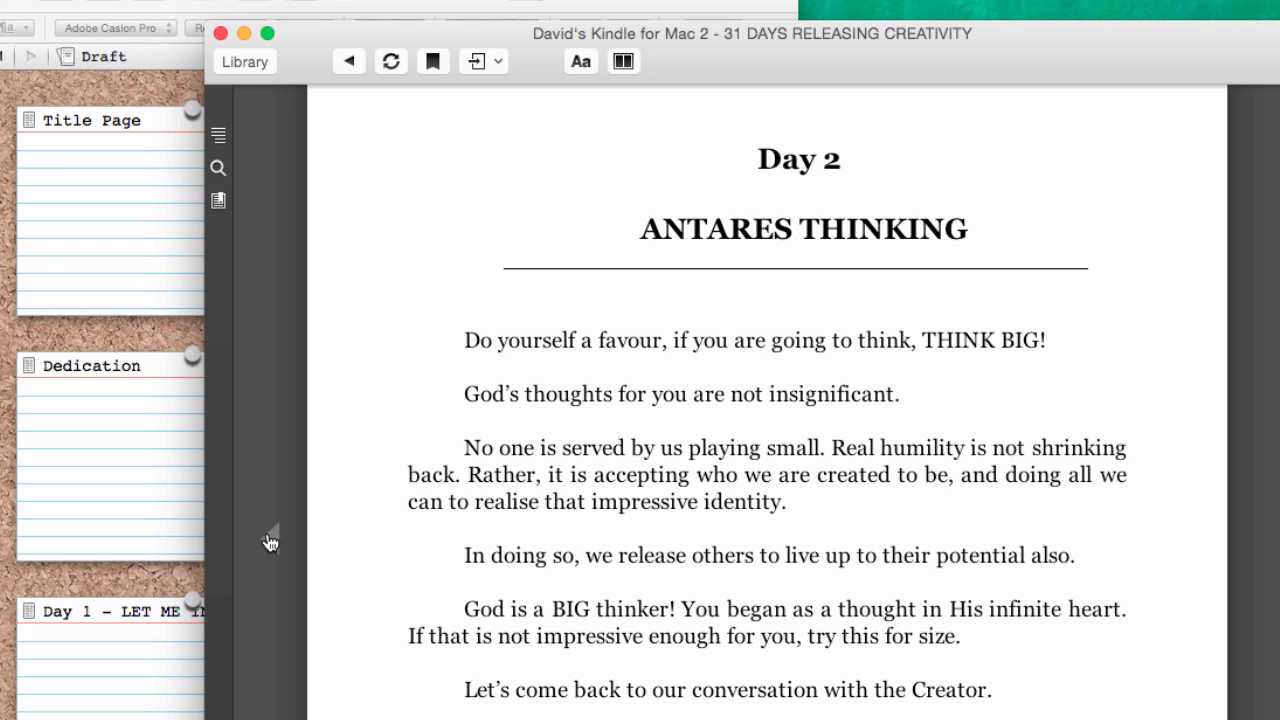
# Page back from the Day 2 heading through Day 1, the introduction, dedication and contents to the book's cover
pyautogui.click(270, 543)
pyautogui.click(270, 543)
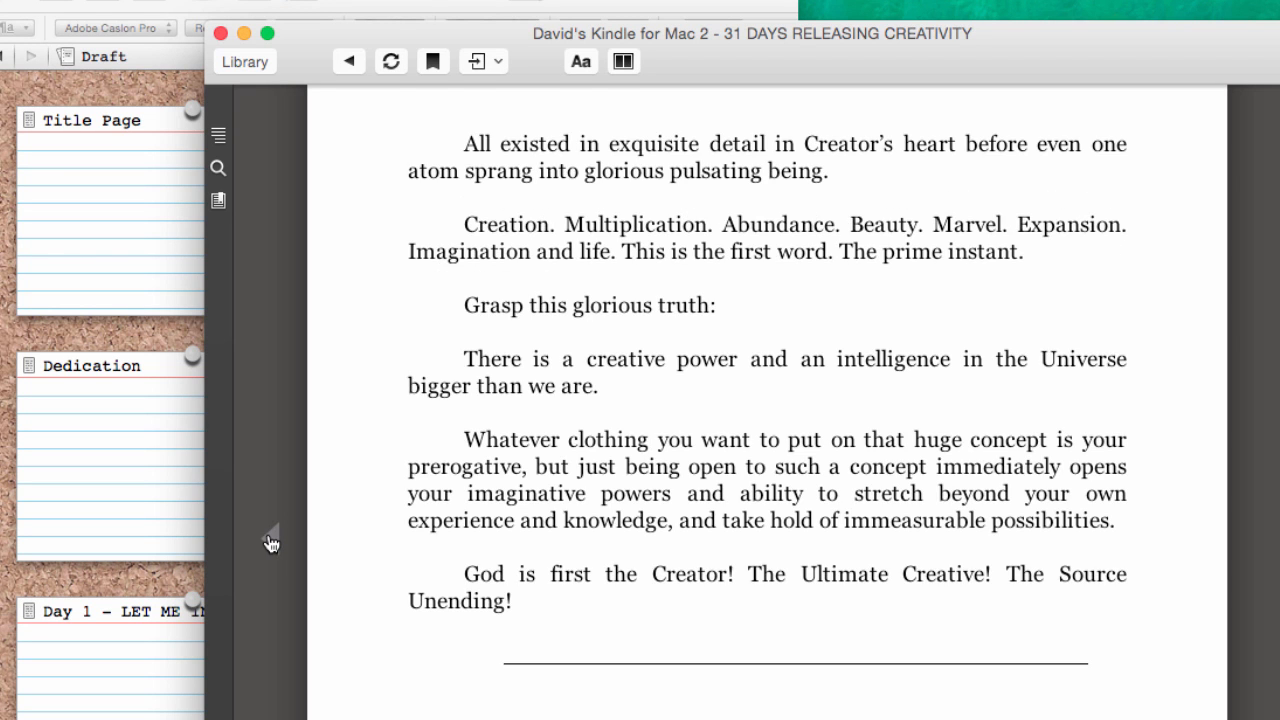
pyautogui.click(270, 543)
pyautogui.click(270, 543)
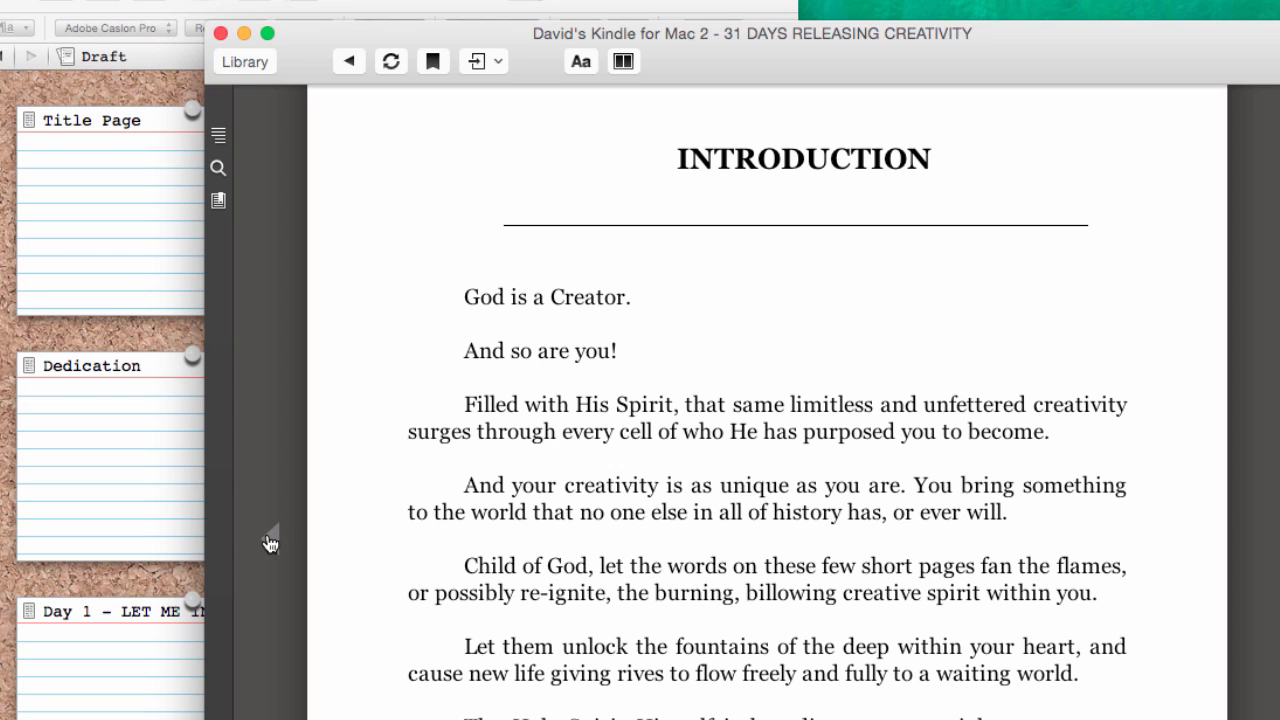
pyautogui.click(270, 543)
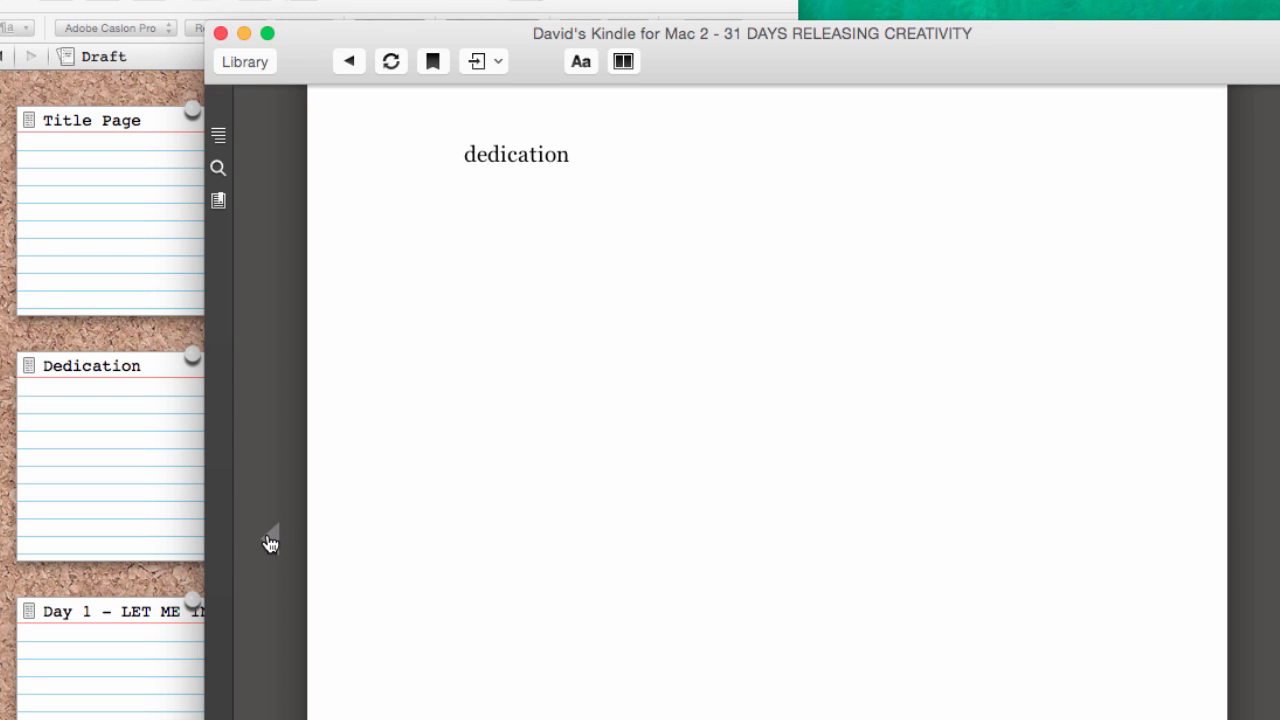
pyautogui.click(270, 543)
pyautogui.click(270, 543)
pyautogui.click(270, 543)
pyautogui.click(270, 545)
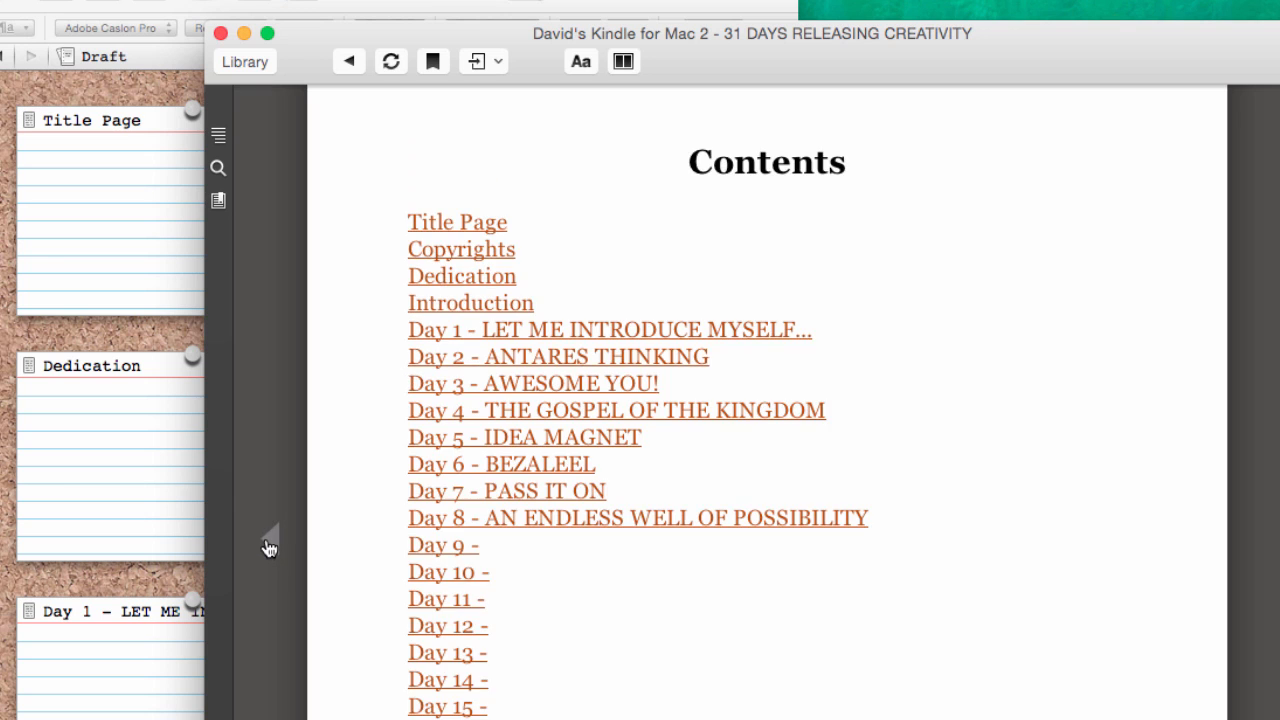
pyautogui.click(269, 546)
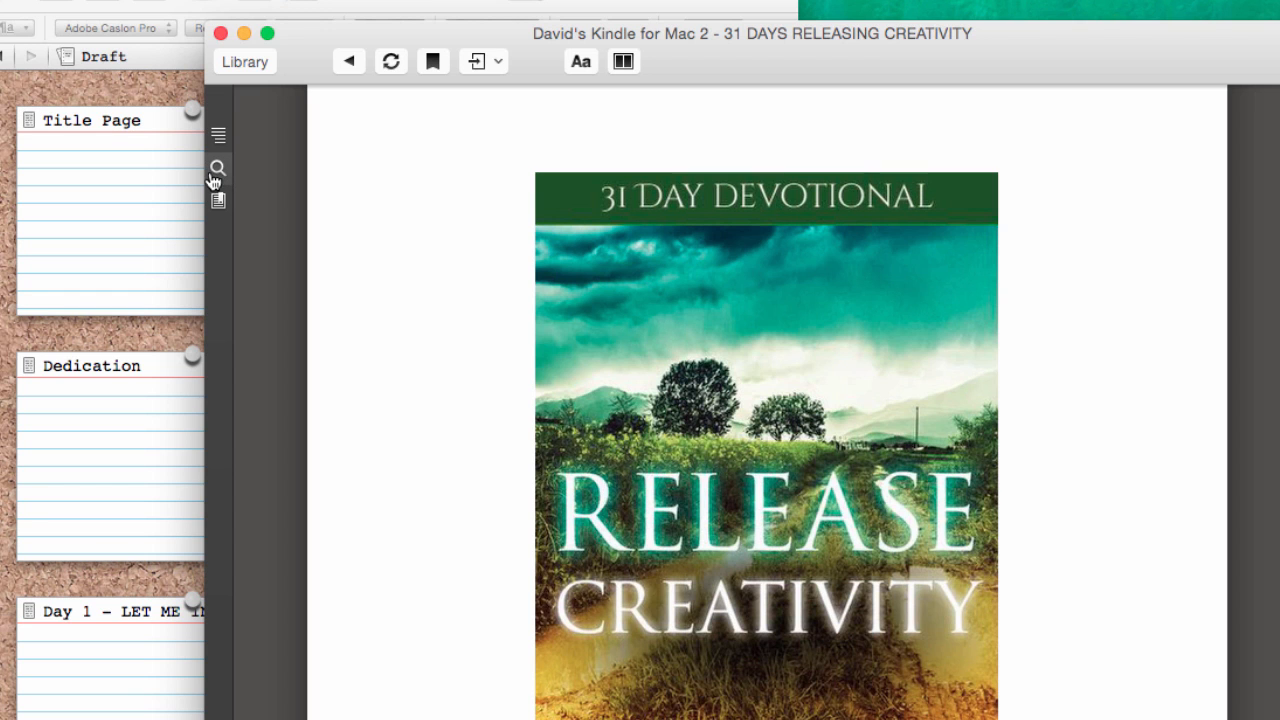
# Close the Kindle book window and widen the Scrivener project window
pyautogui.click(221, 34)
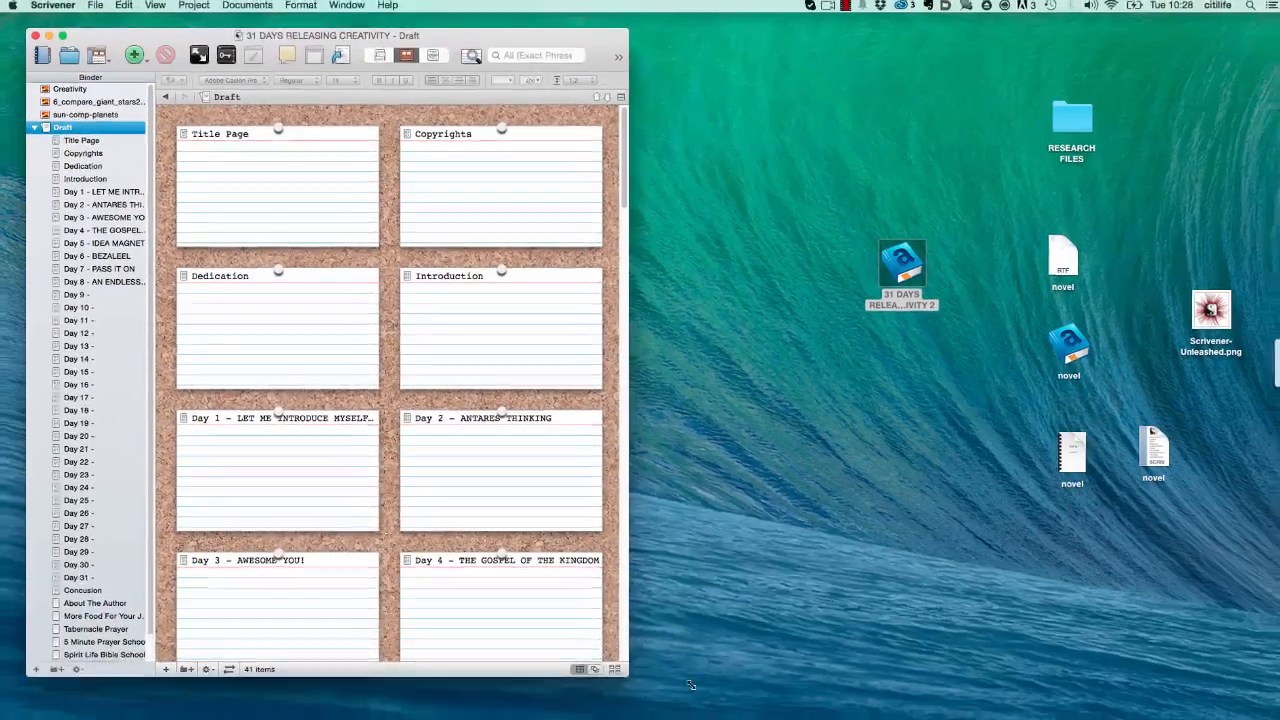
pyautogui.moveTo(691, 685); pyautogui.dragTo(928, 677)
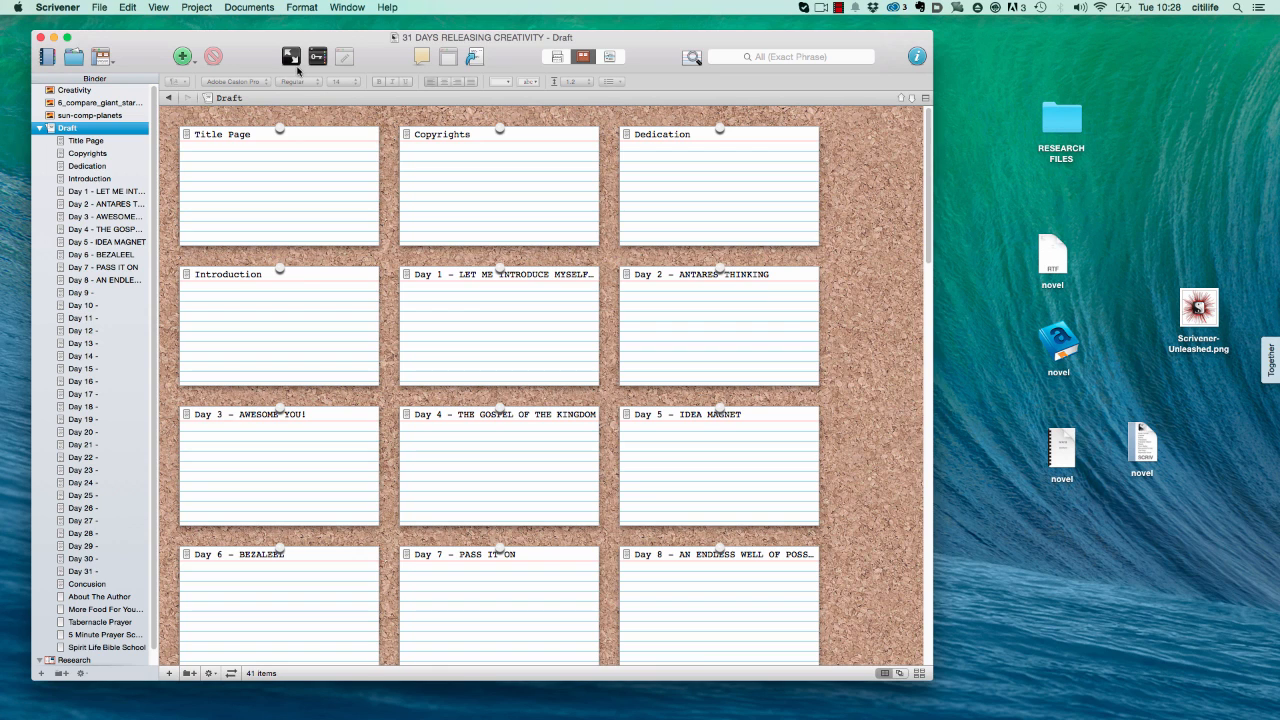
# Open Day 1 - LET ME INTRODUCE MYSELF... in full-screen composition mode and look through its text
pyautogui.click(62, 141)
pyautogui.click(91, 196)
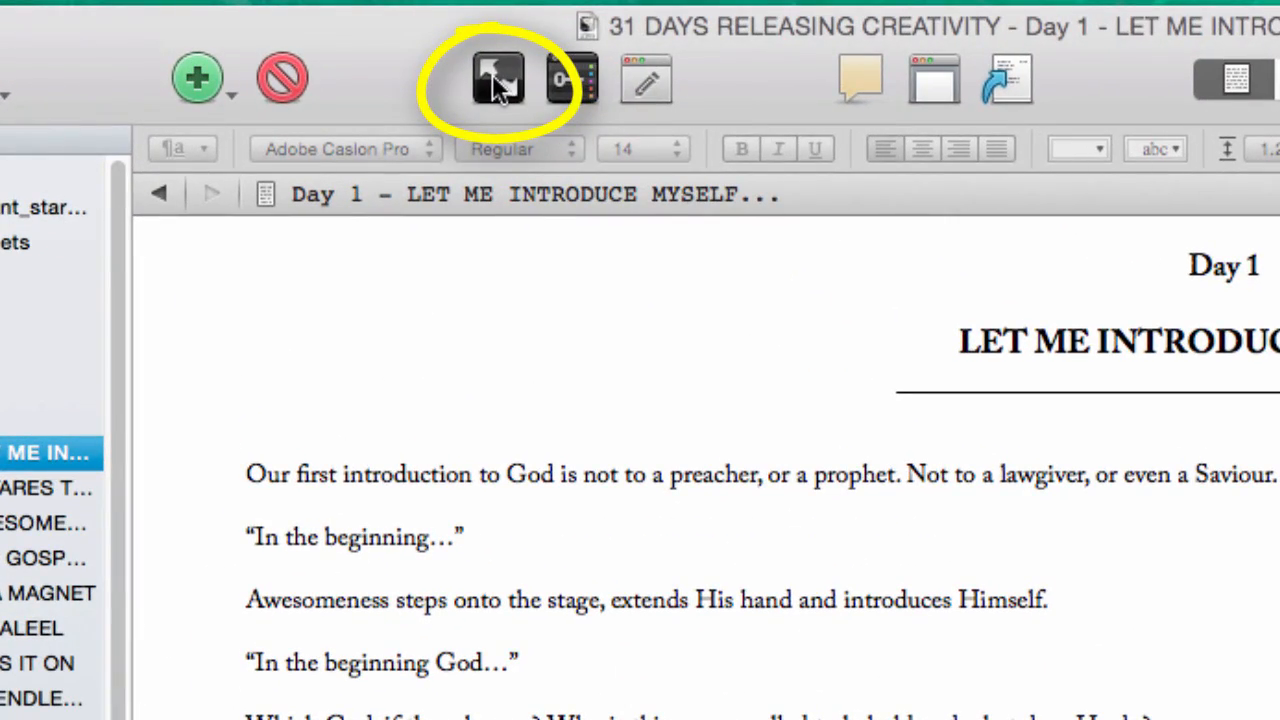
pyautogui.click(500, 80)
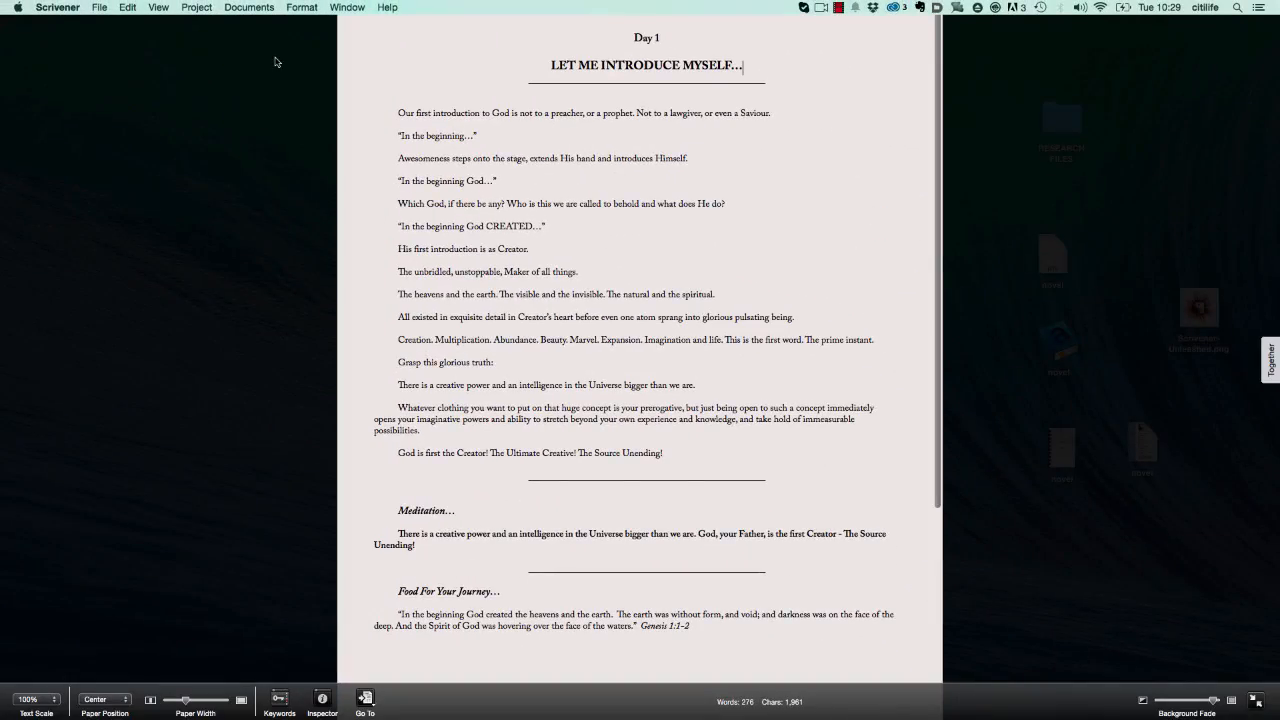
pyautogui.scroll(-5, 498, 234)
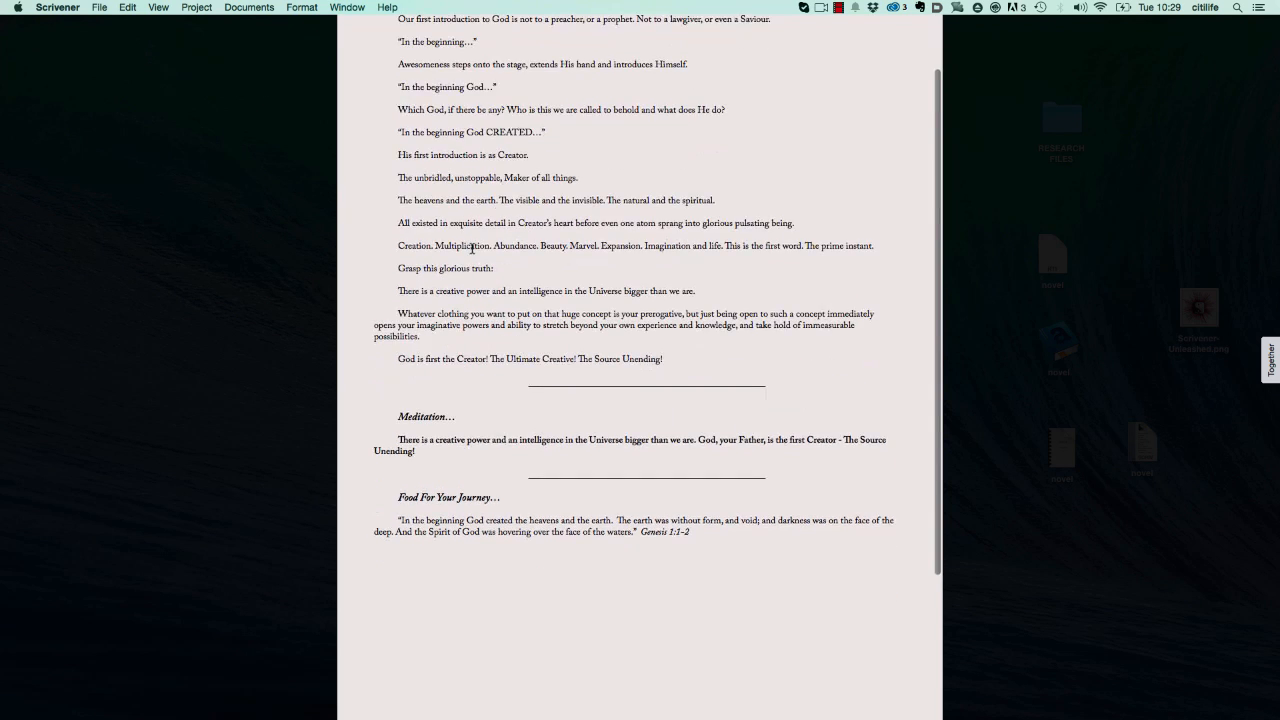
pyautogui.scroll(5, 490, 236)
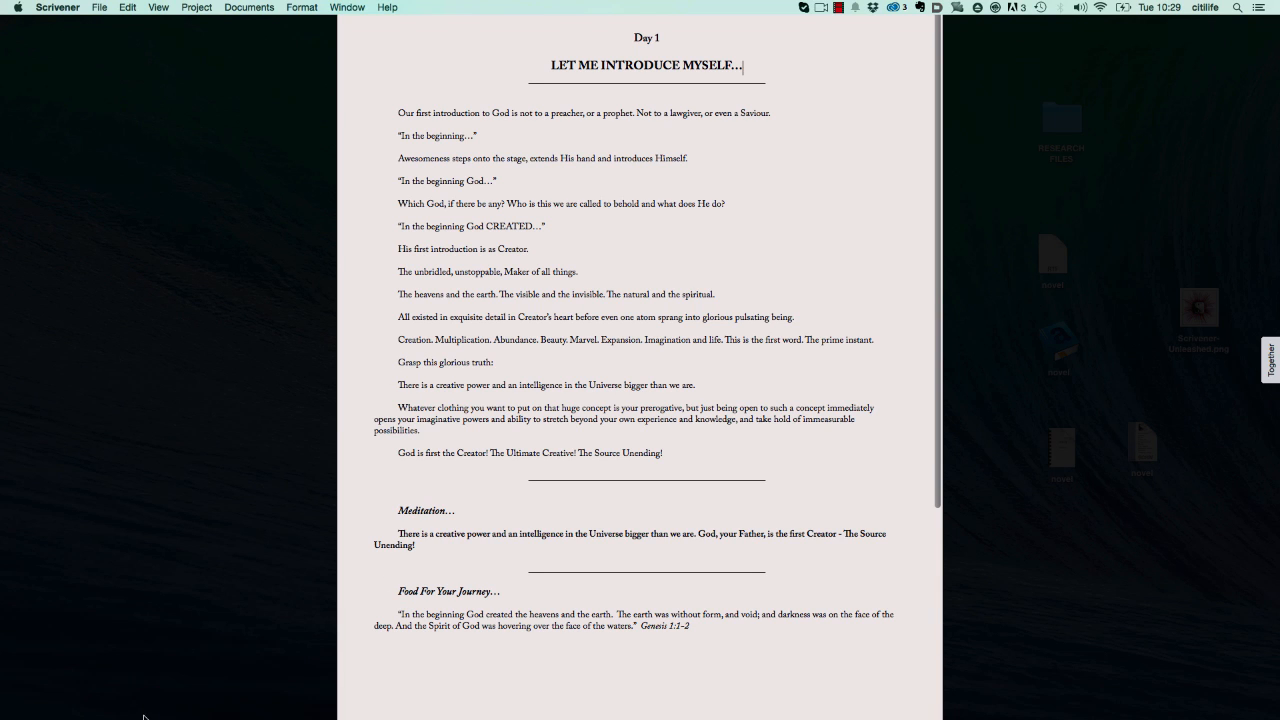
# Set the composition text scale to 200% and look through the enlarged Day 1 chapter
pyautogui.moveTo(148, 700)
pyautogui.click(44, 700)
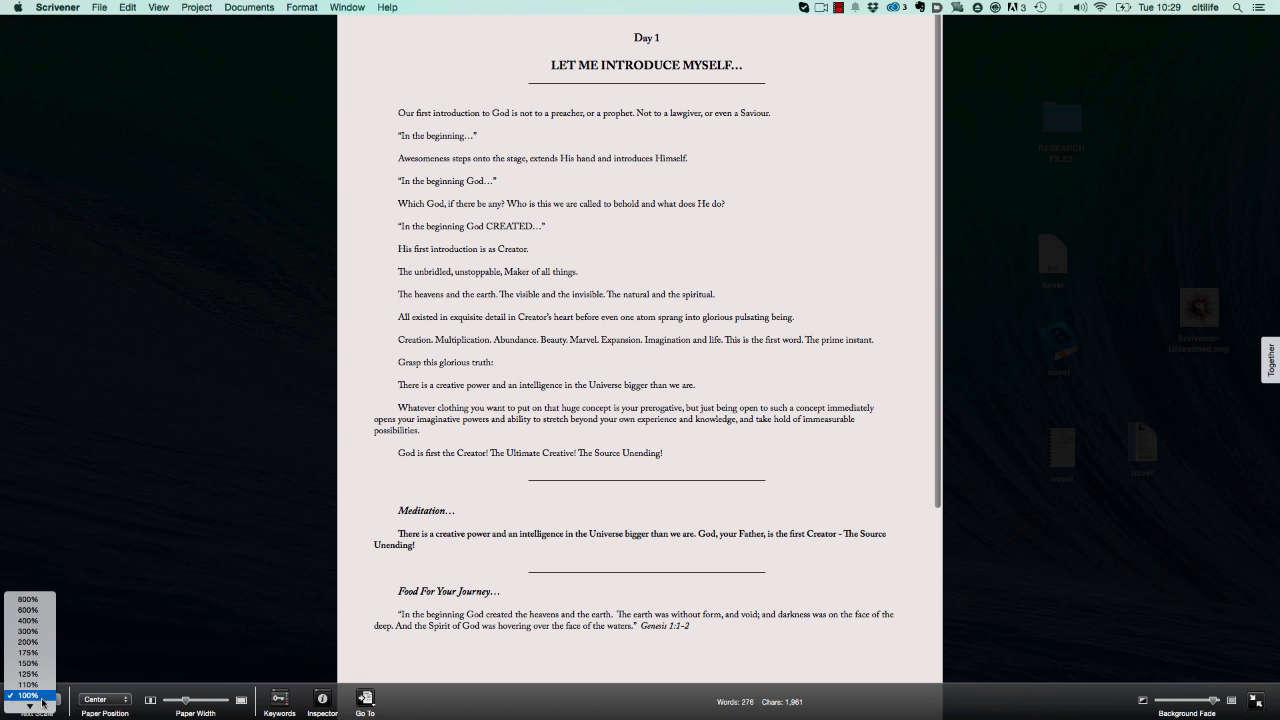
pyautogui.click(40, 663)
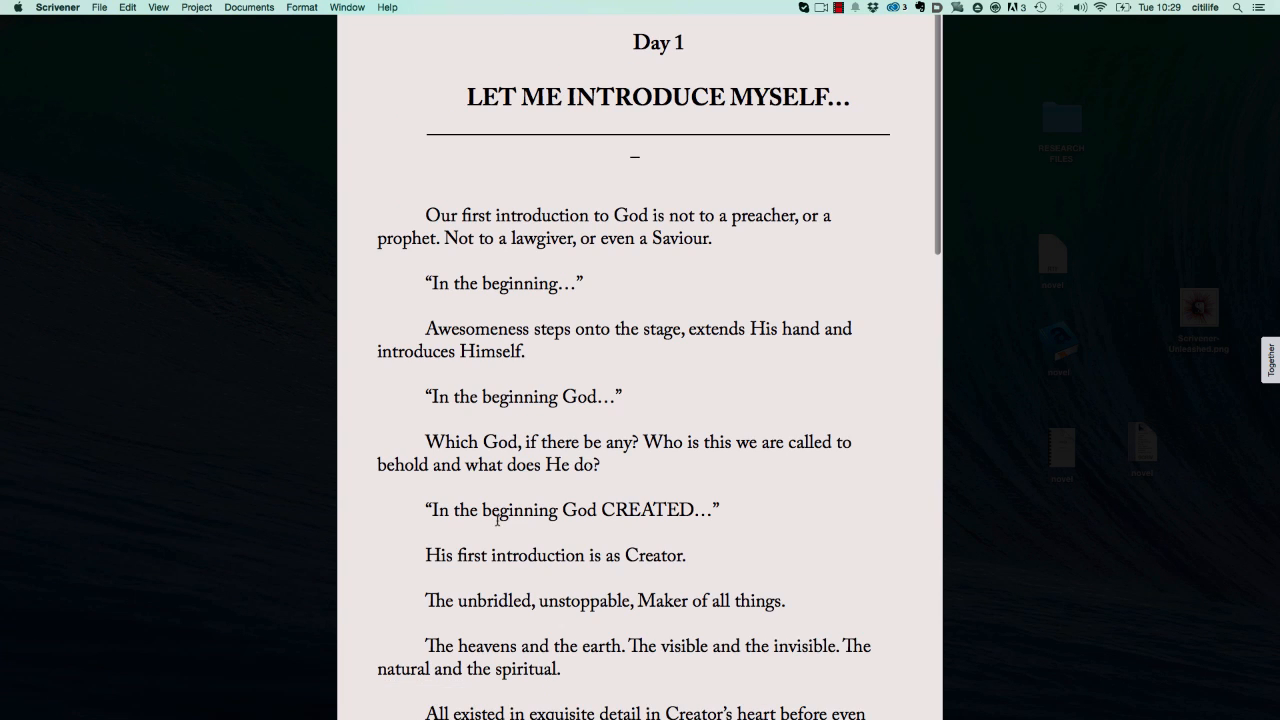
pyautogui.scroll(-15, 533, 540)
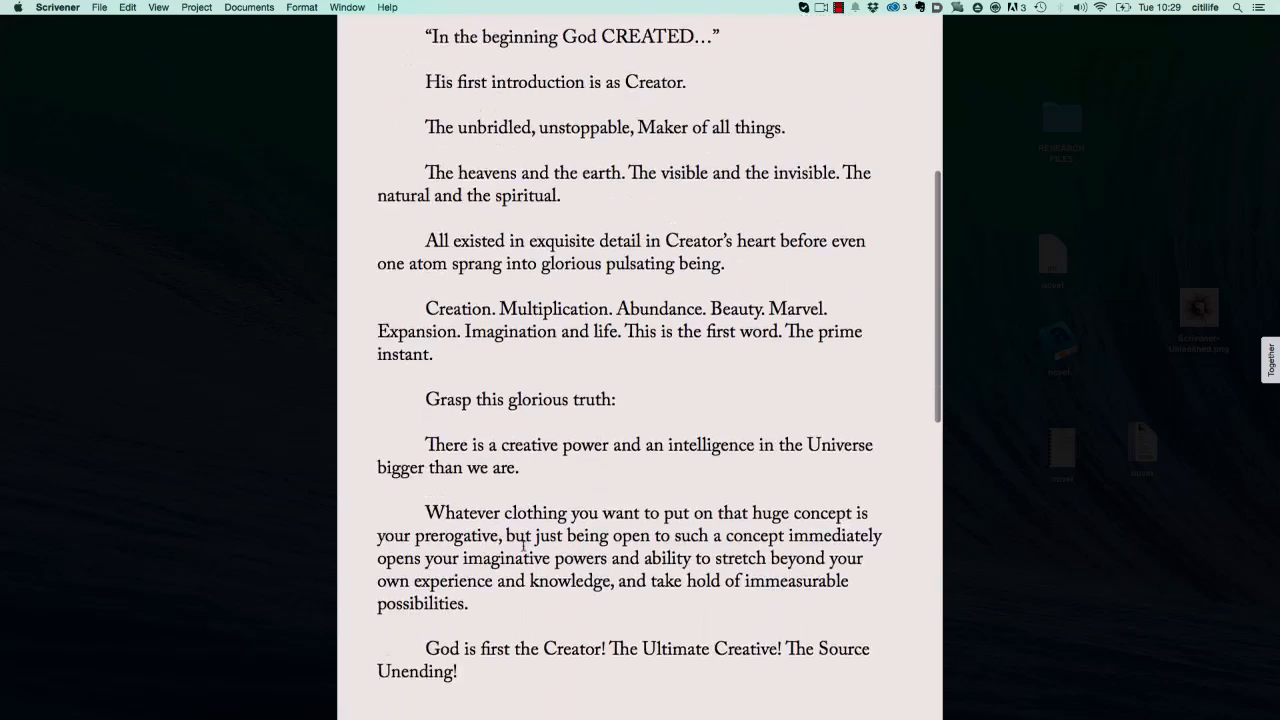
pyautogui.scroll(-8, 518, 543)
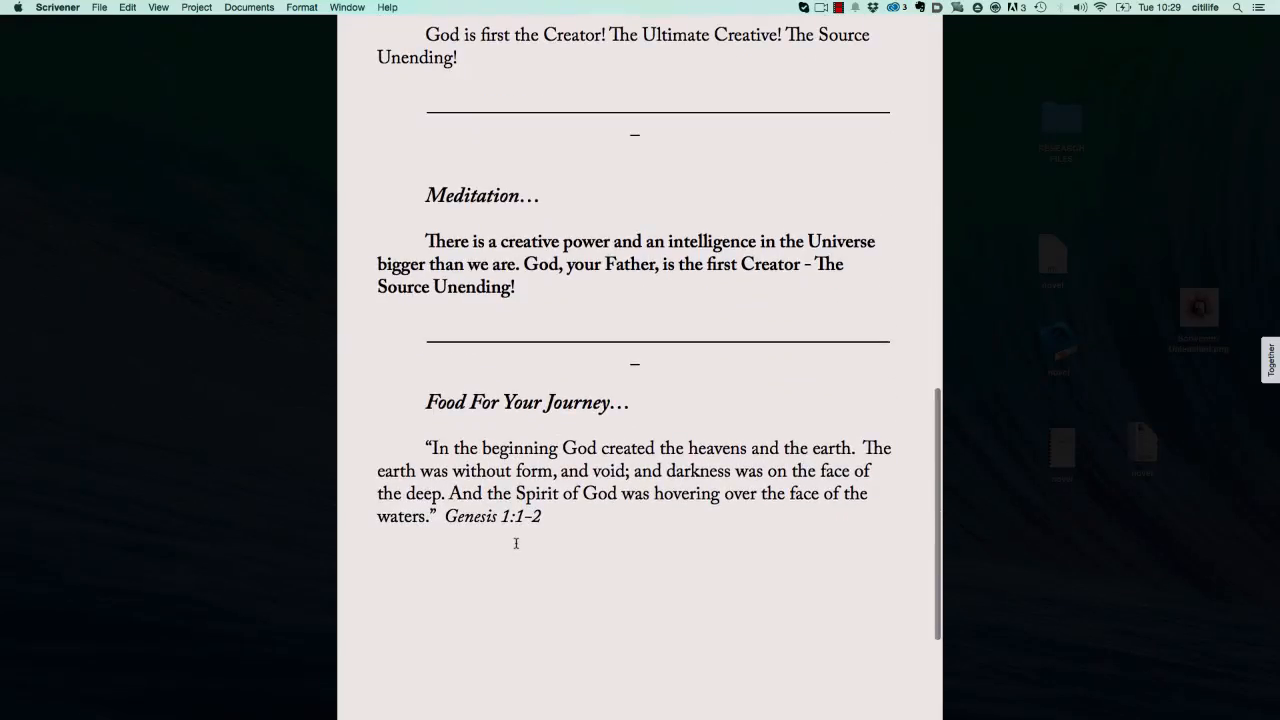
pyautogui.scroll(15, 514, 543)
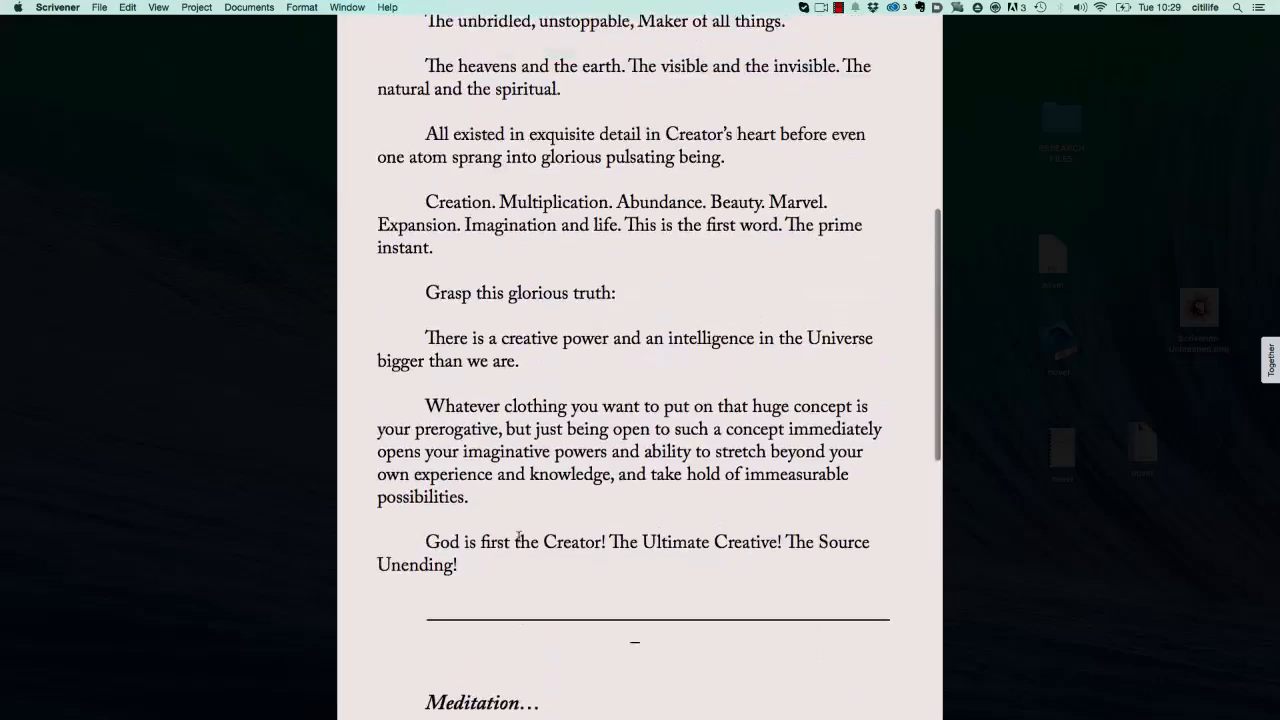
pyautogui.scroll(8, 519, 536)
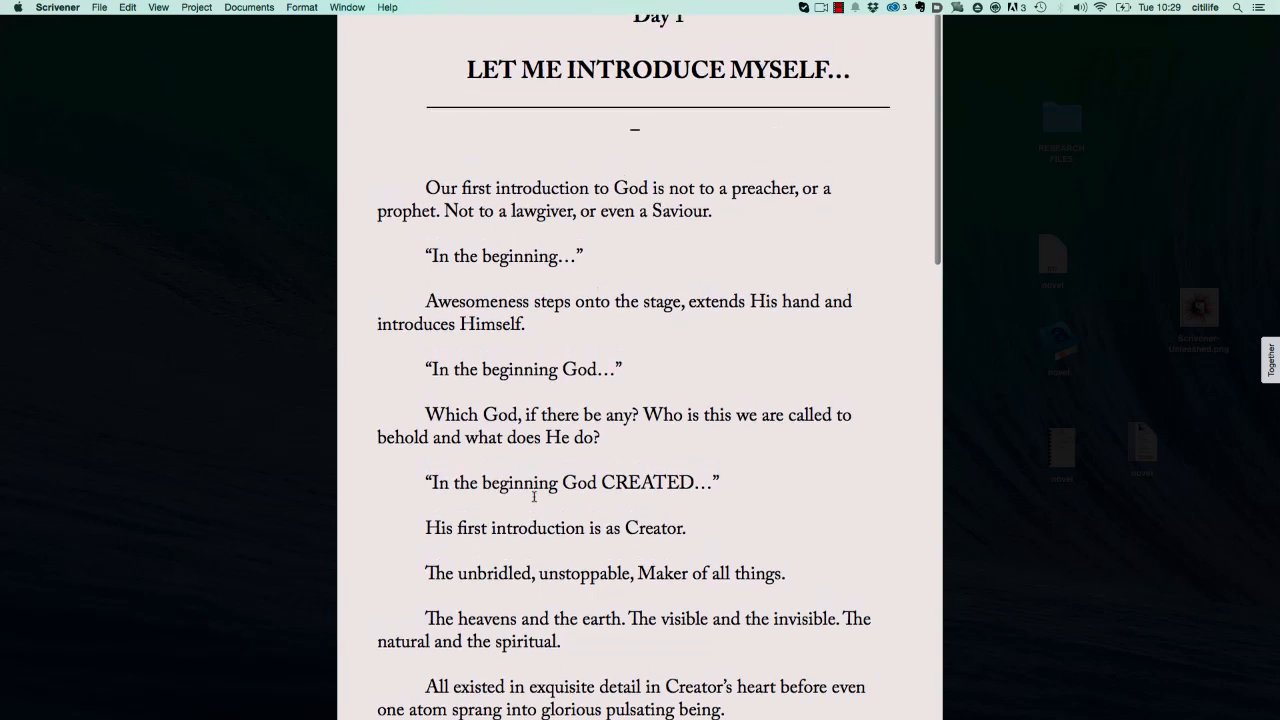
# Set the composition paper position to Left and return it to Center
pyautogui.moveTo(25, 712)
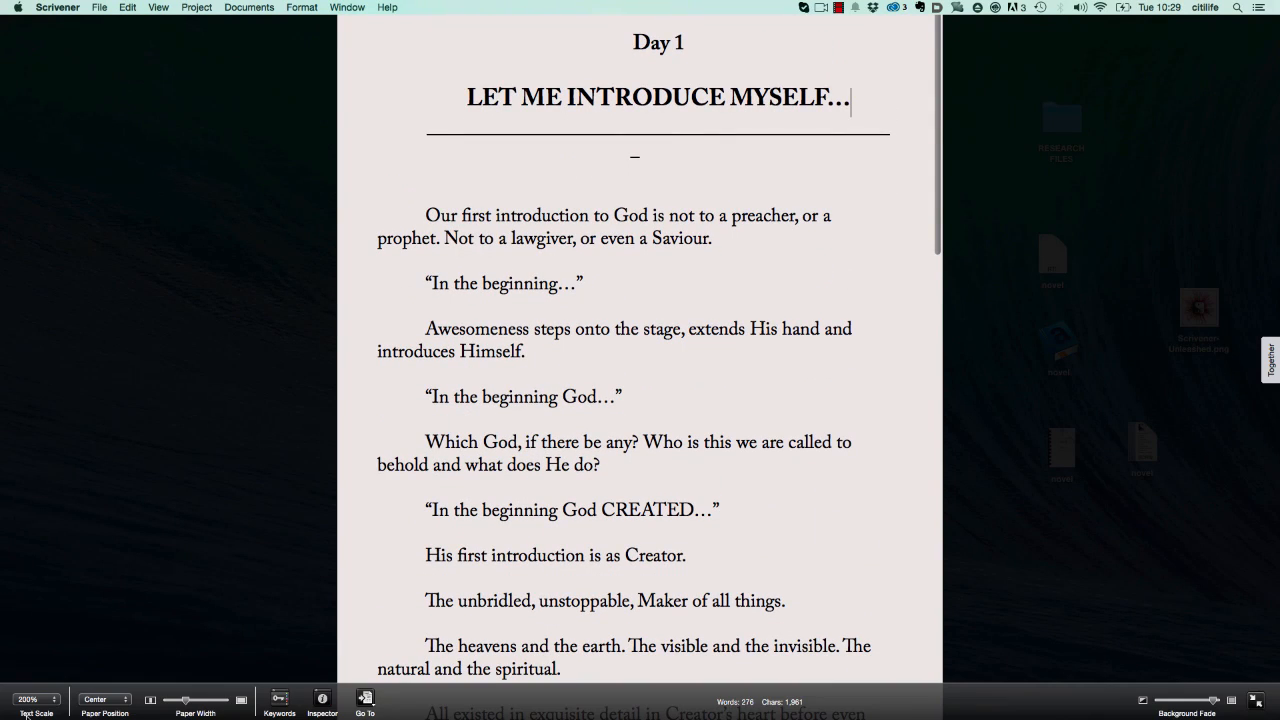
pyautogui.click(98, 703)
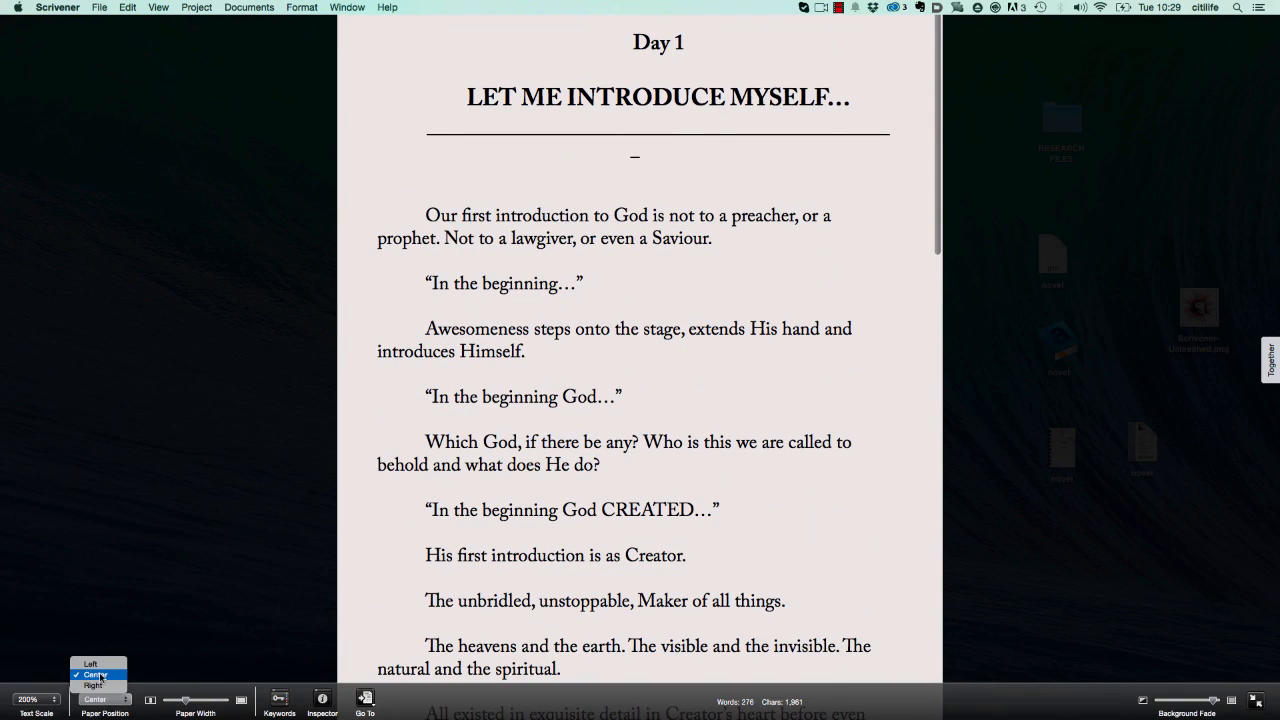
pyautogui.click(100, 679)
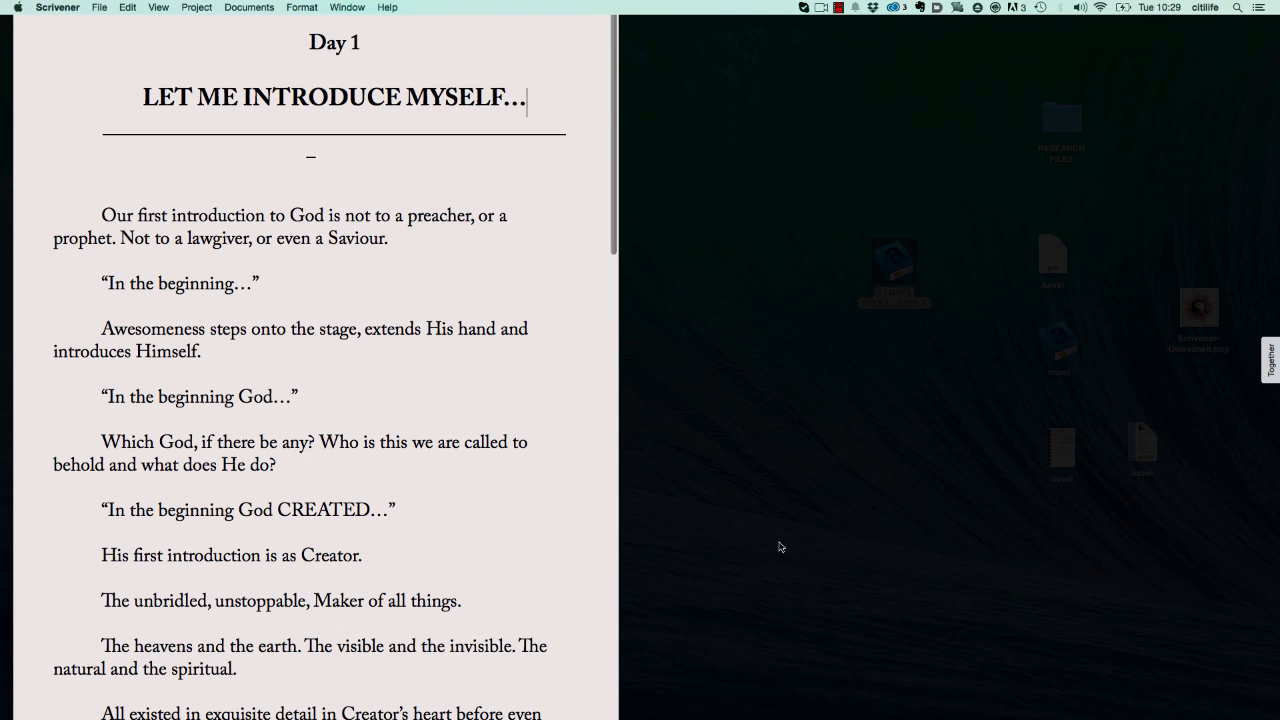
pyautogui.moveTo(197, 714)
pyautogui.click(106, 700)
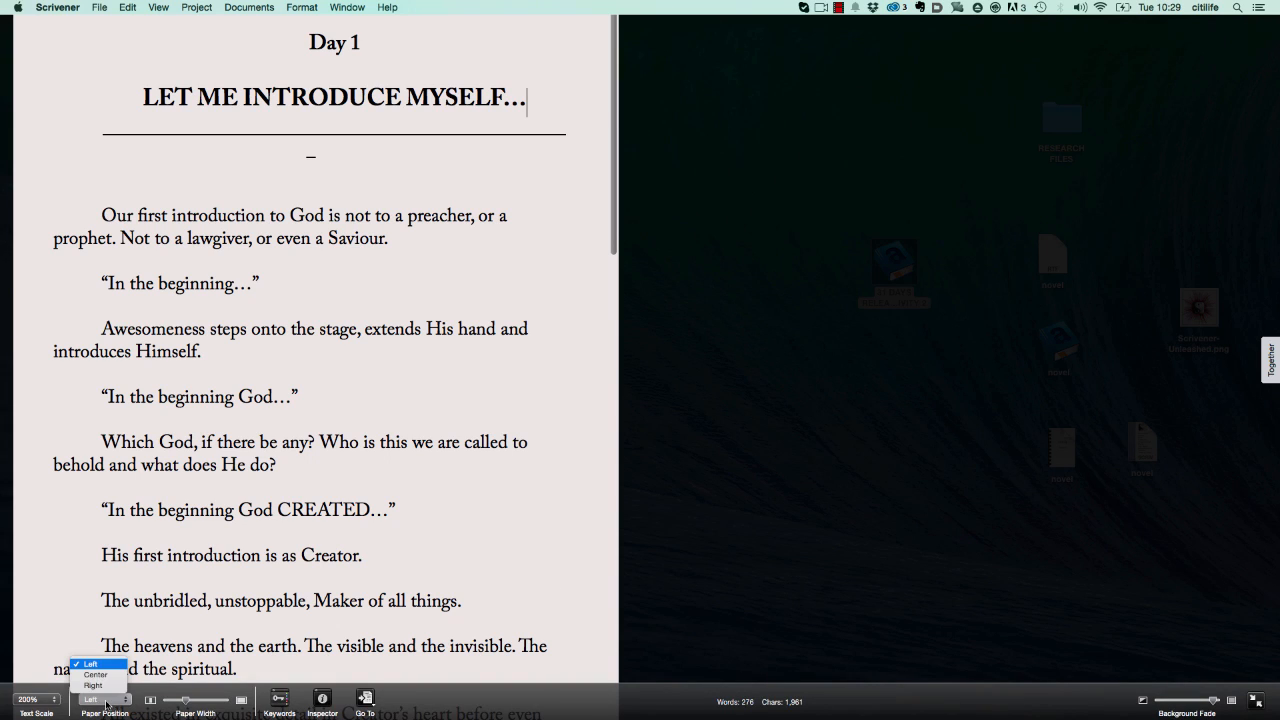
pyautogui.click(106, 677)
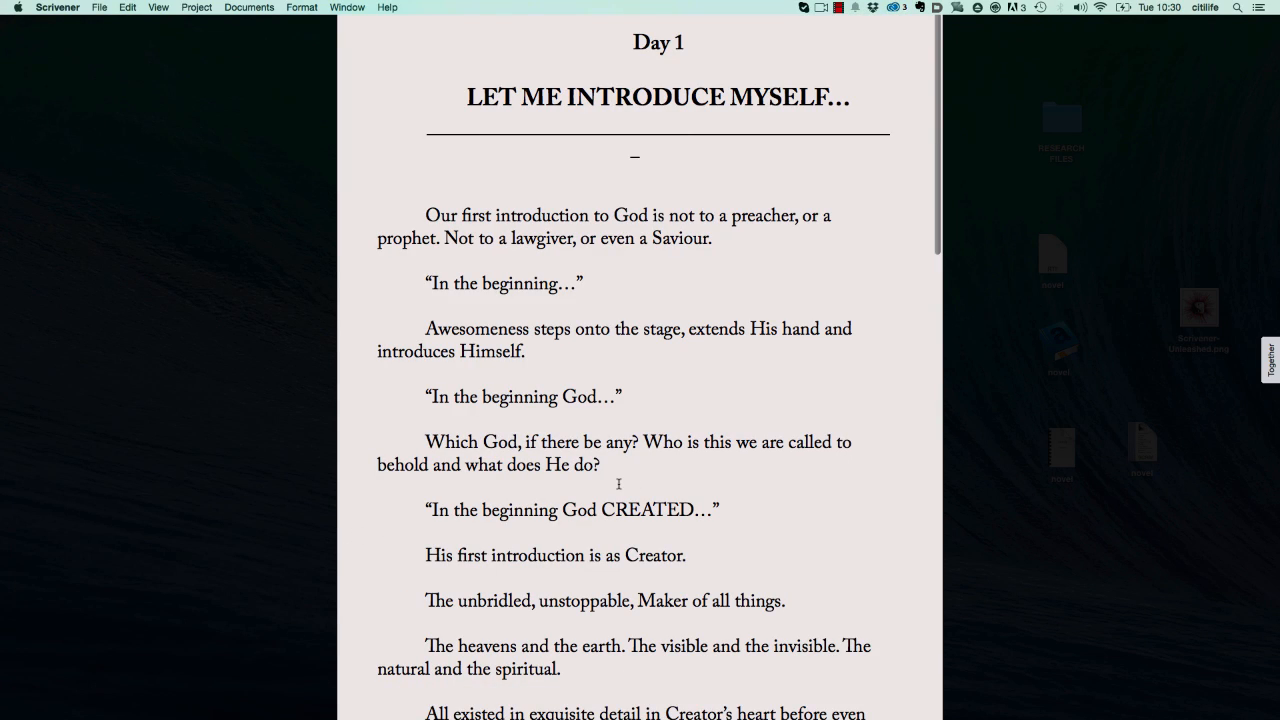
# Look through the centred Day 1 page and widen the composition paper slightly
pyautogui.scroll(-15, 619, 500)
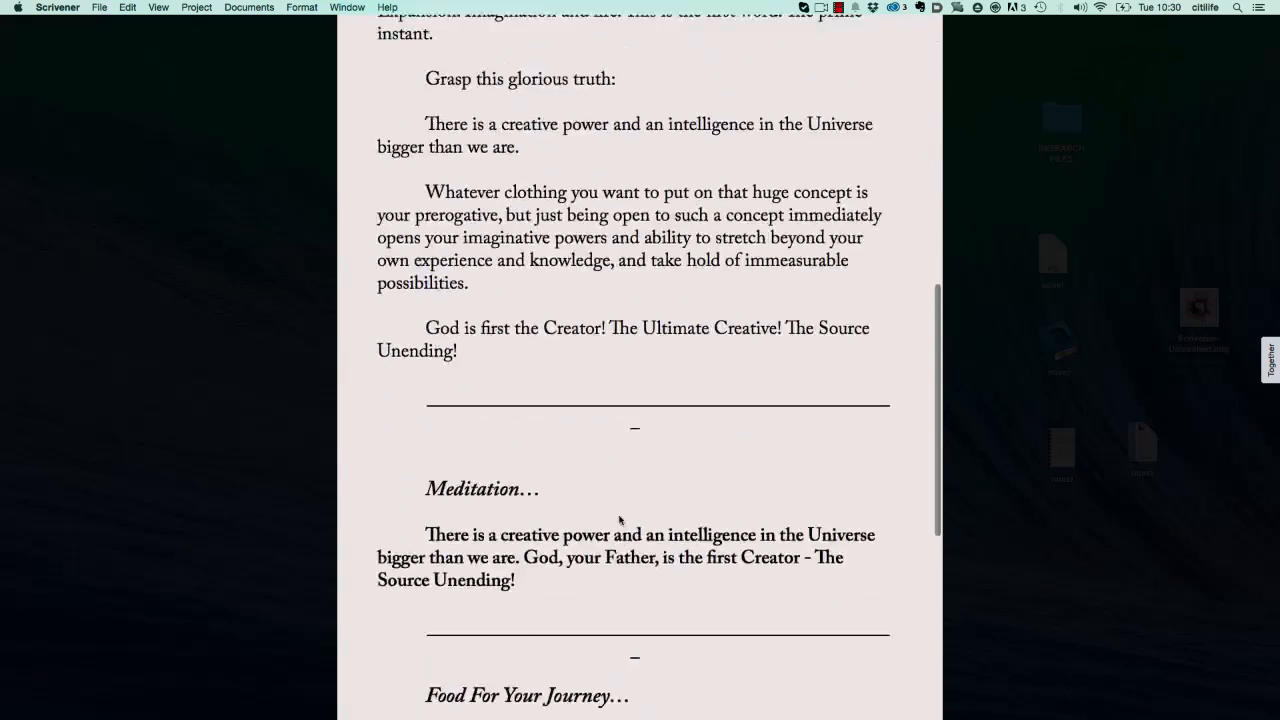
pyautogui.scroll(-10, 619, 519)
pyautogui.scroll(20, 619, 519)
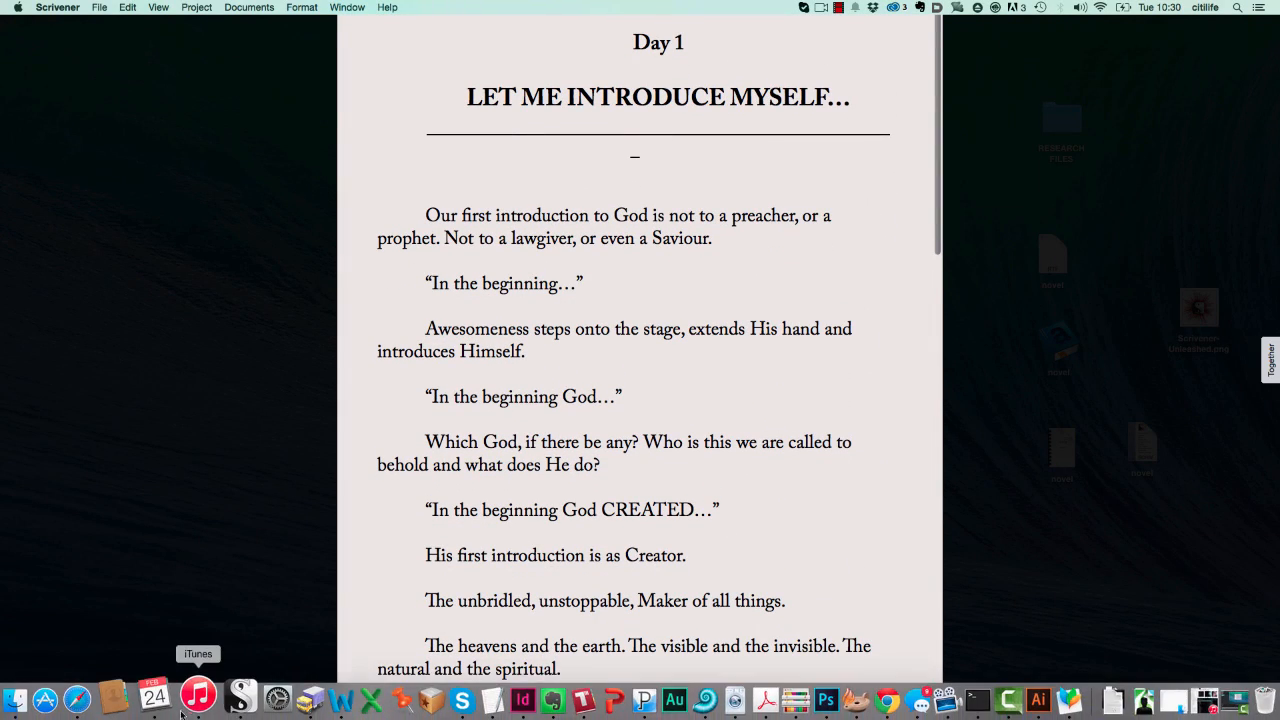
pyautogui.moveTo(46, 684)
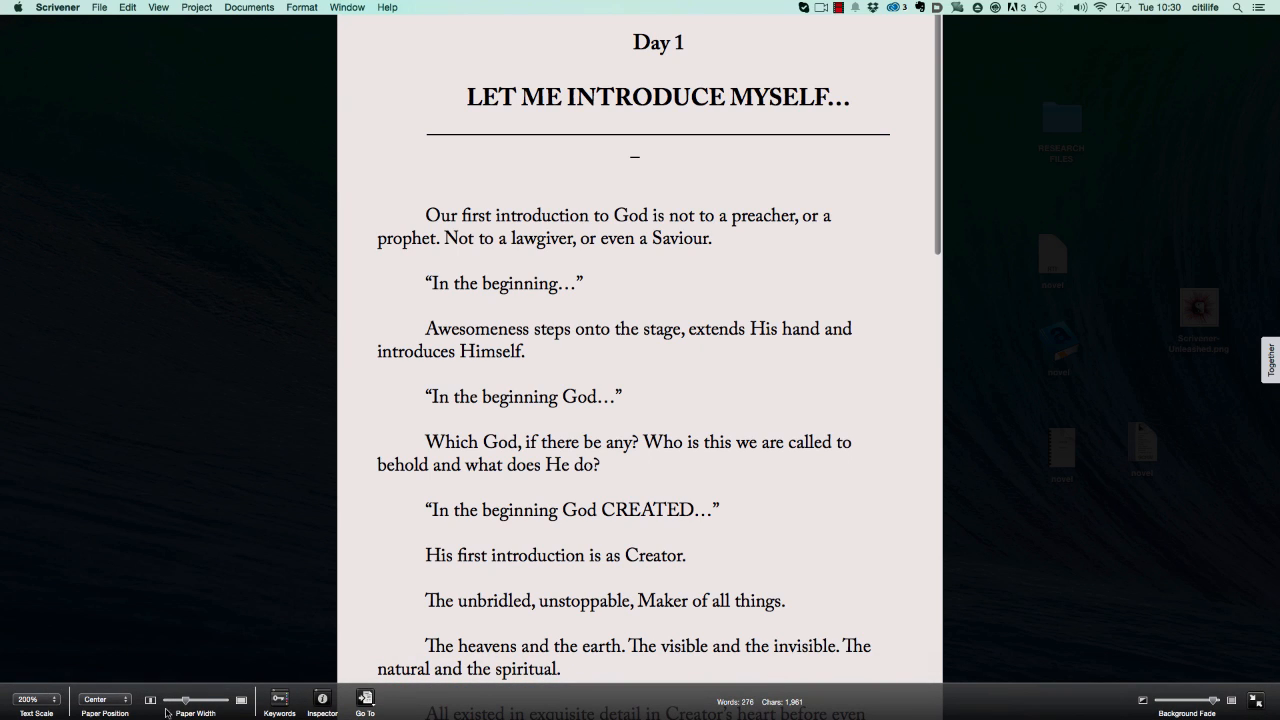
pyautogui.moveTo(188, 701)
pyautogui.mouseDown()
pyautogui.moveTo(225, 705)
pyautogui.moveTo(170, 704)
pyautogui.moveTo(210, 703)
pyautogui.moveTo(199, 704)
pyautogui.mouseUp()
# Go to Day 7 - PASS IT ON in the full-screen editor and from there to Day 3 - AWESOME YOU!
pyautogui.click(366, 700)
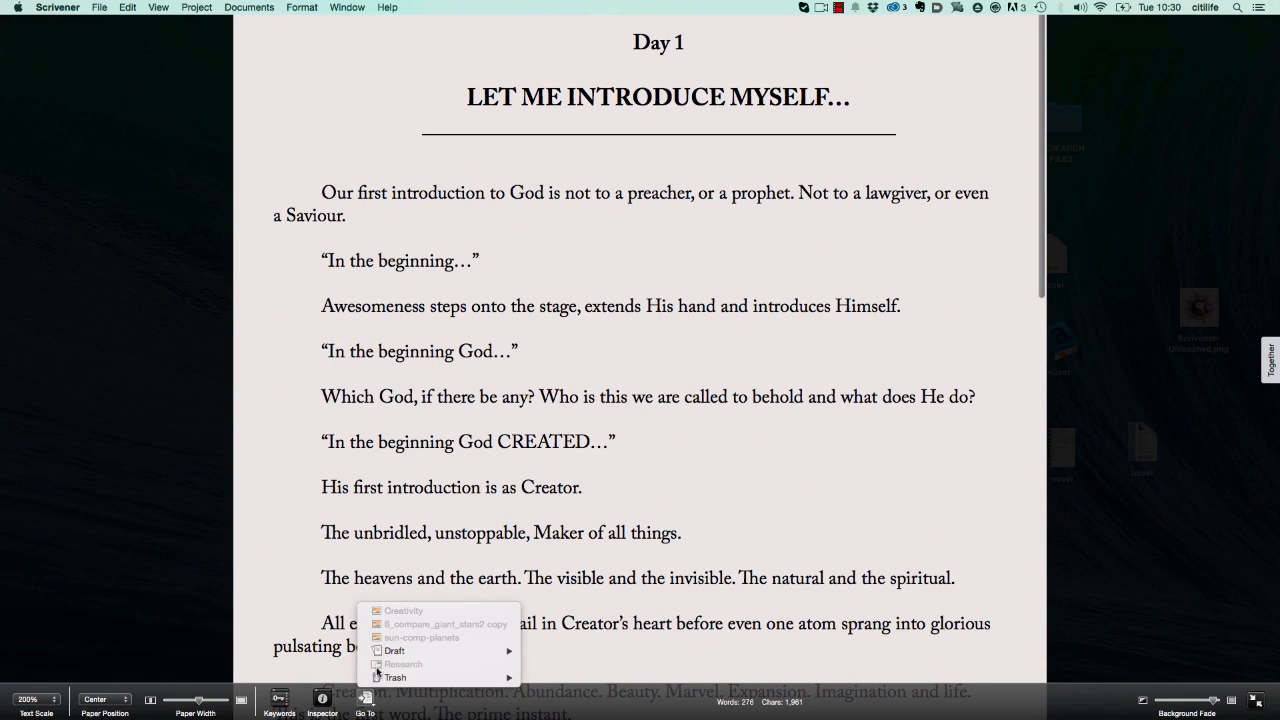
pyautogui.moveTo(382, 651)
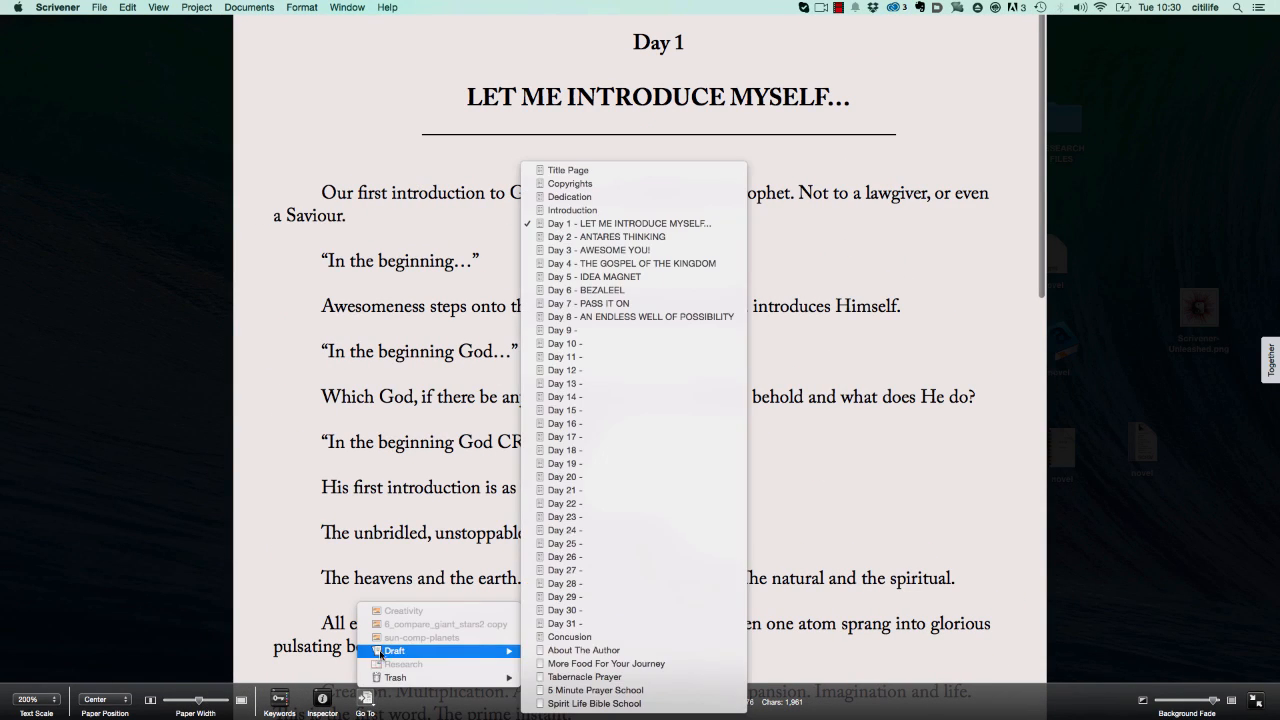
pyautogui.click(598, 303)
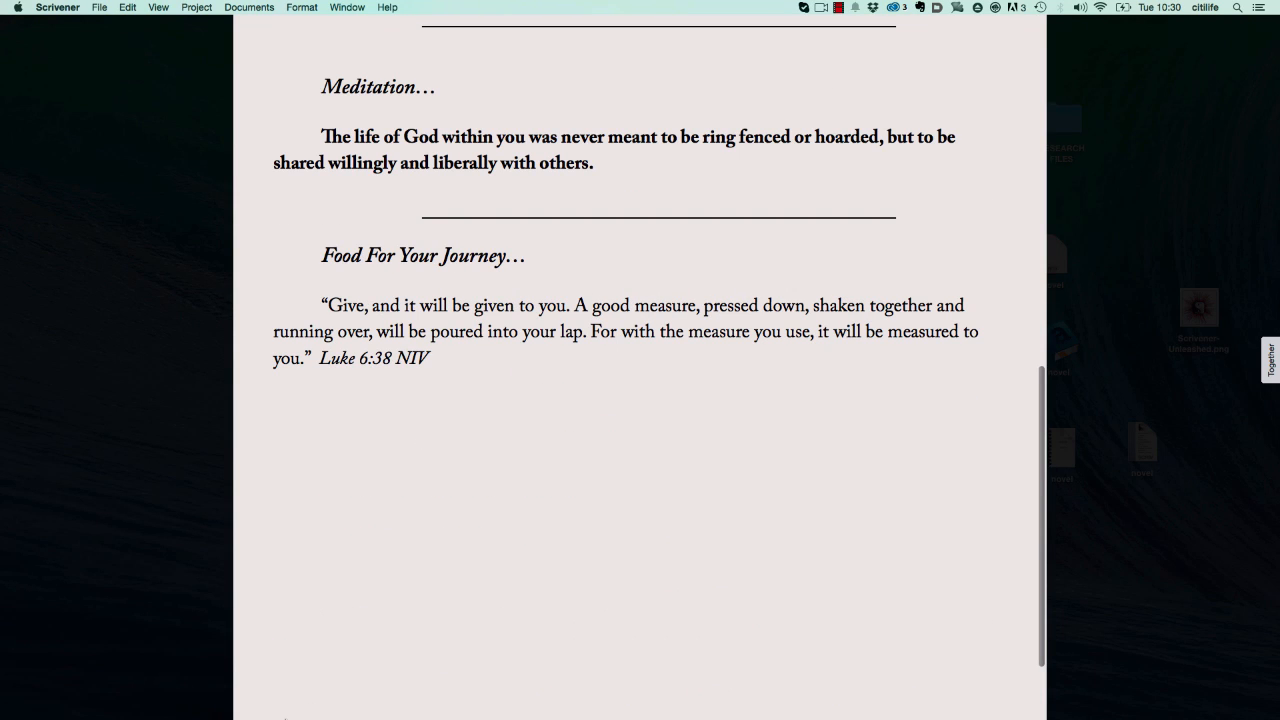
pyautogui.moveTo(288, 699)
pyautogui.click(368, 700)
pyautogui.moveTo(390, 650)
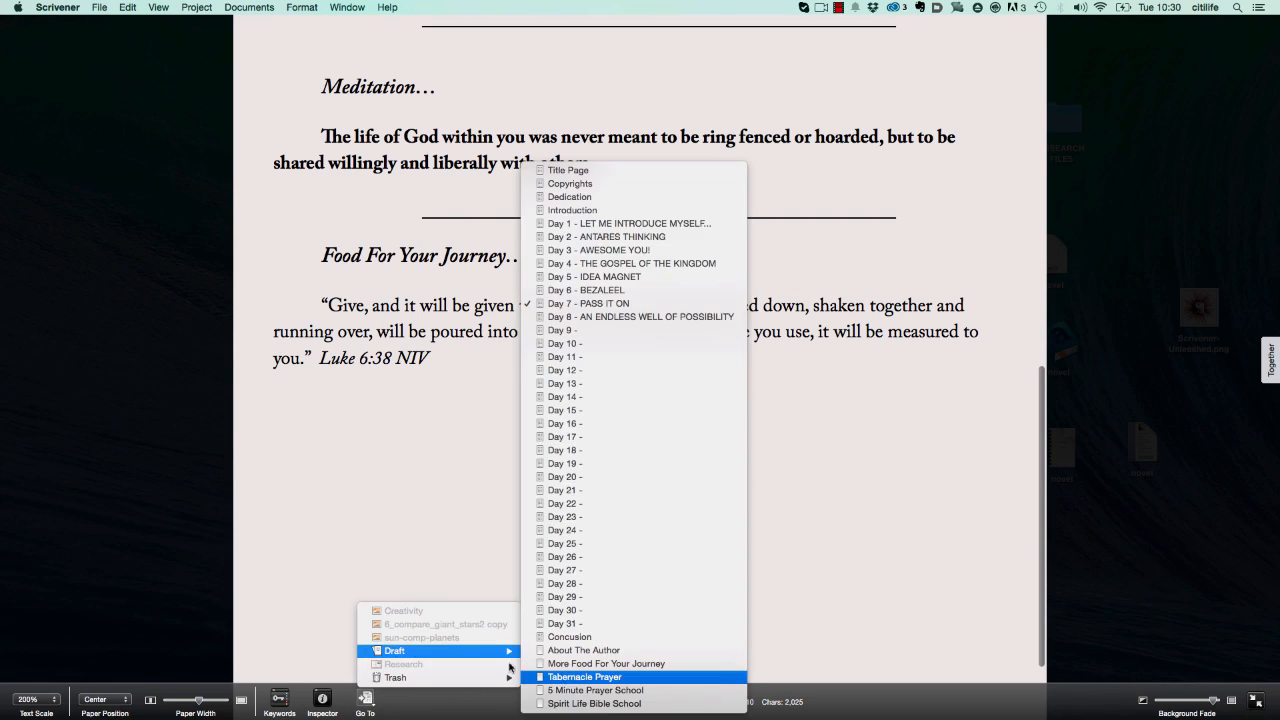
pyautogui.click(584, 252)
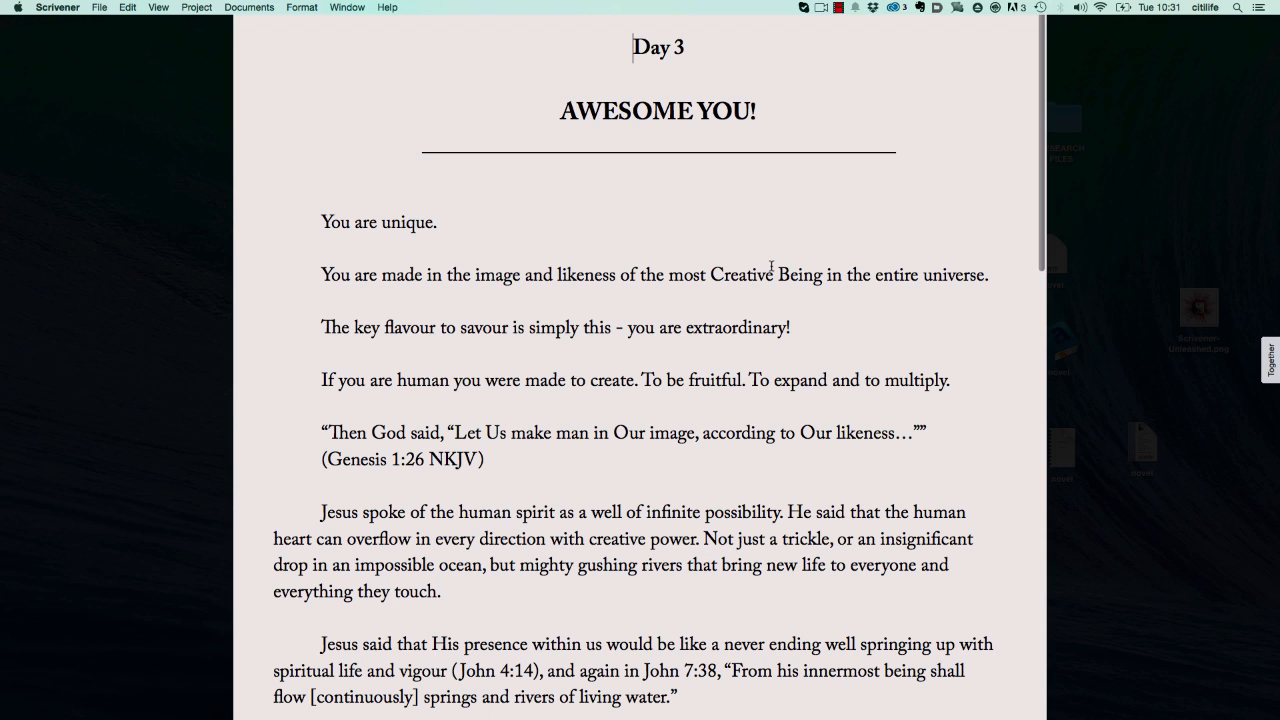
# Leave composition mode for the project window, reopening Day 3 in it once before leaving again
pyautogui.press('Escape')
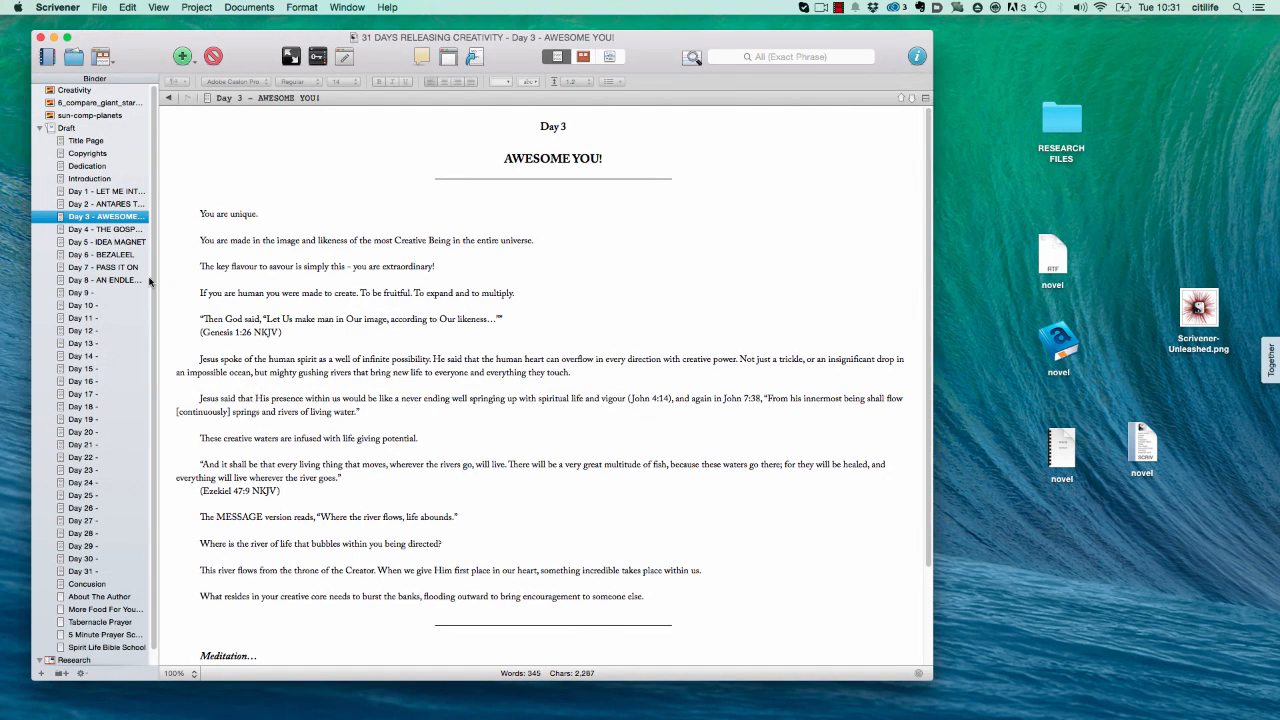
pyautogui.press('alt+super+f')
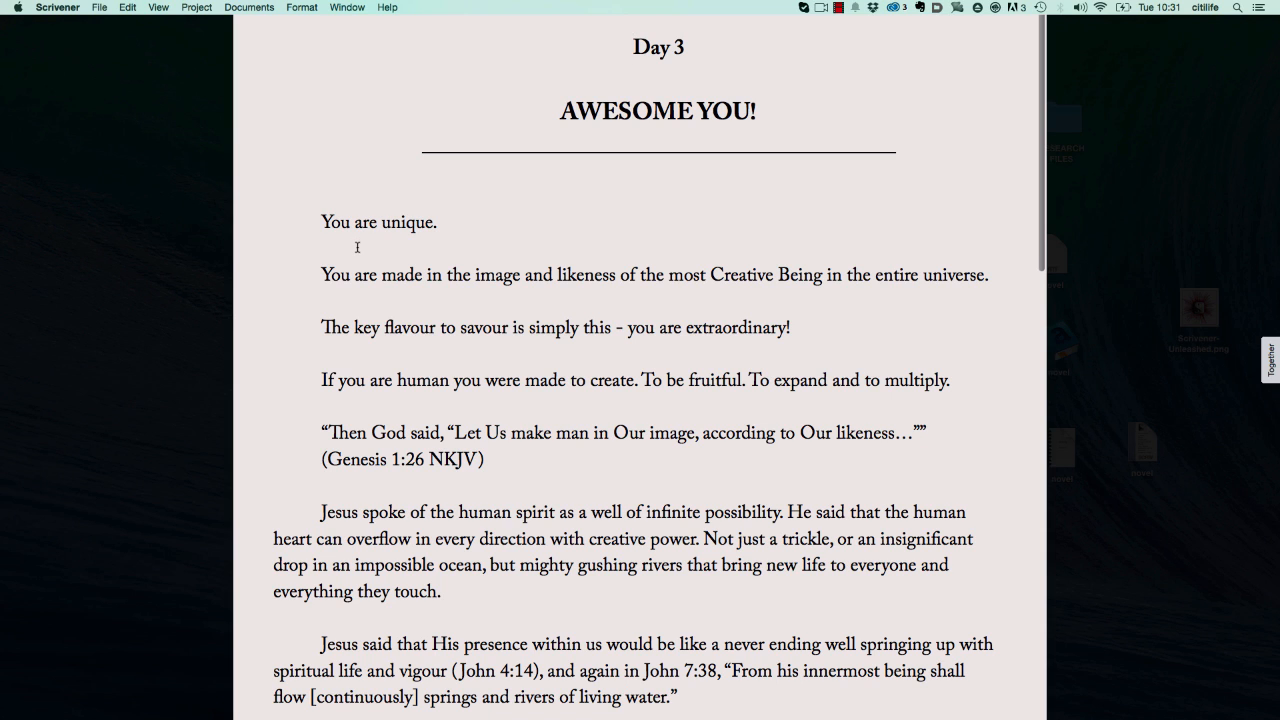
pyautogui.press('Escape')
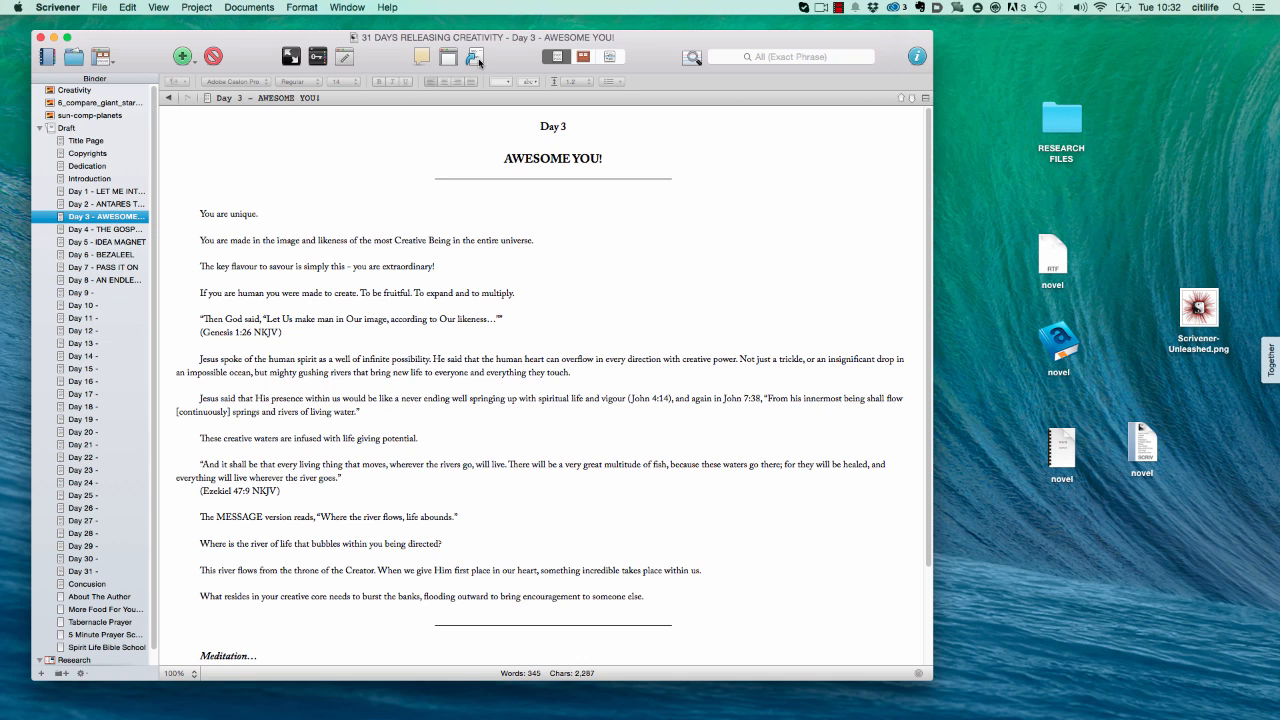
# Open the Compile settings and review the available Format As presets
pyautogui.click(476, 58)
pyautogui.click(510, 143)
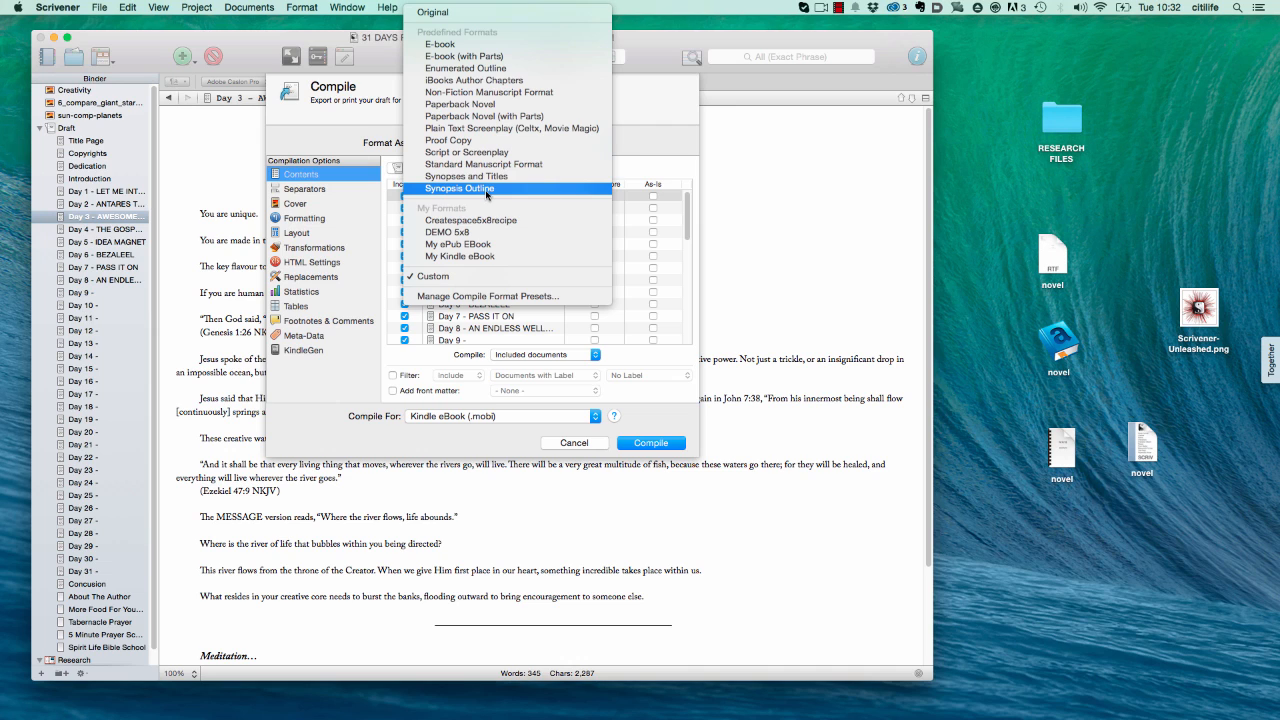
pyautogui.click(760, 207)
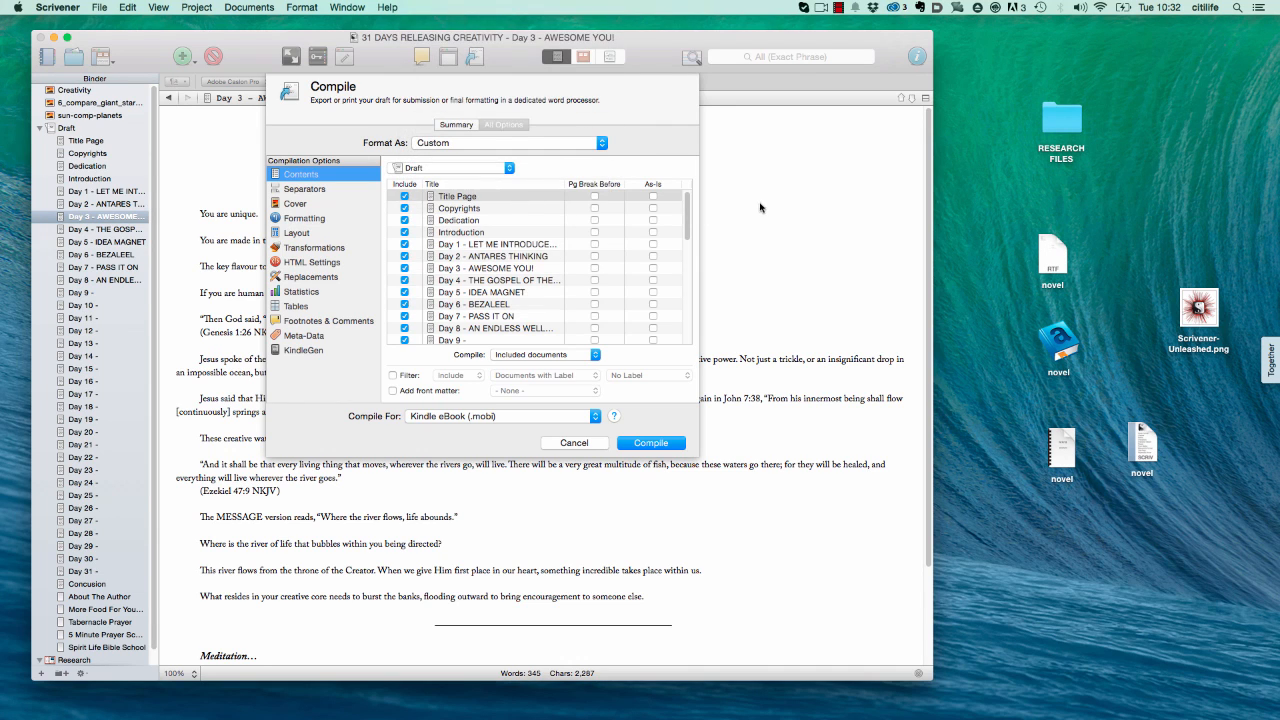